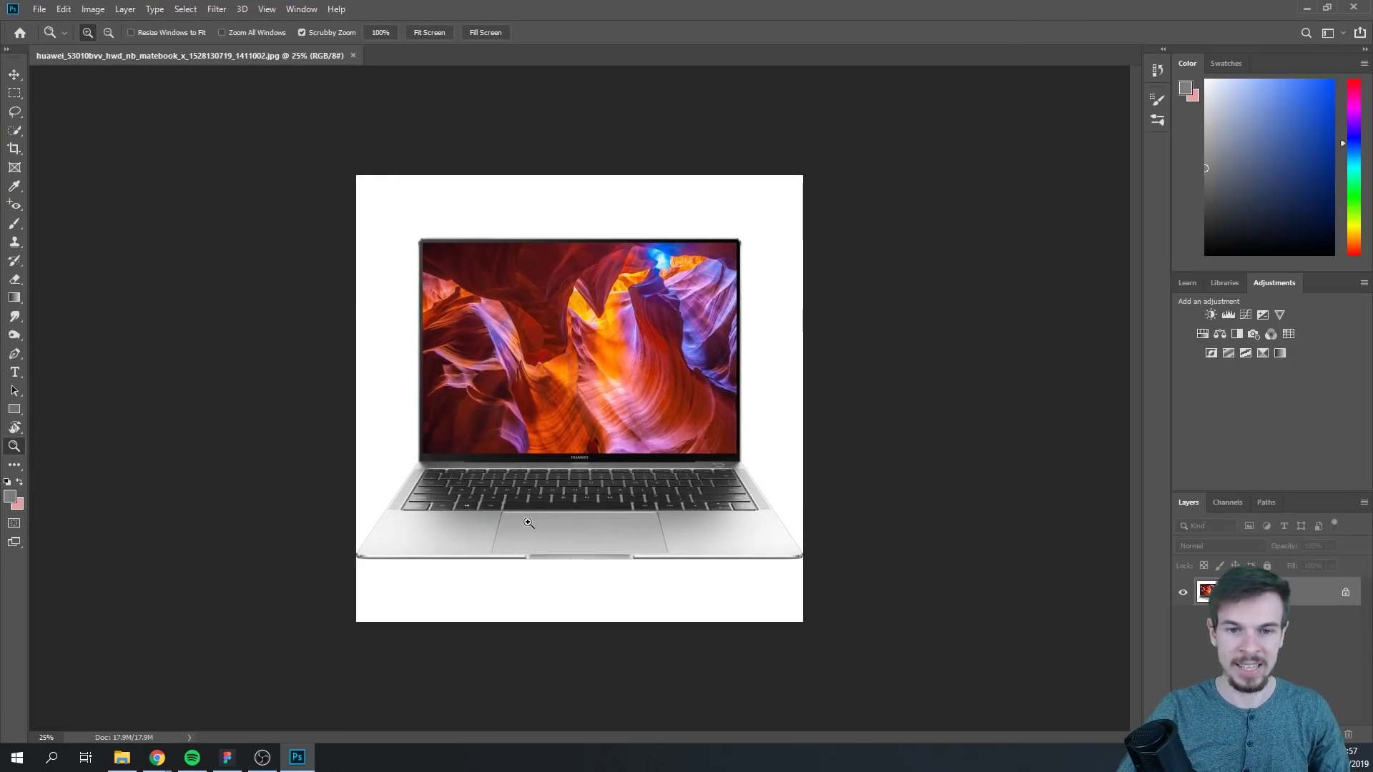
- Select the laptop's screen, keyboard and palm rest with the Quick Selection tool
drag(528, 523, 907, 533)
drag(715, 452, 705, 470)
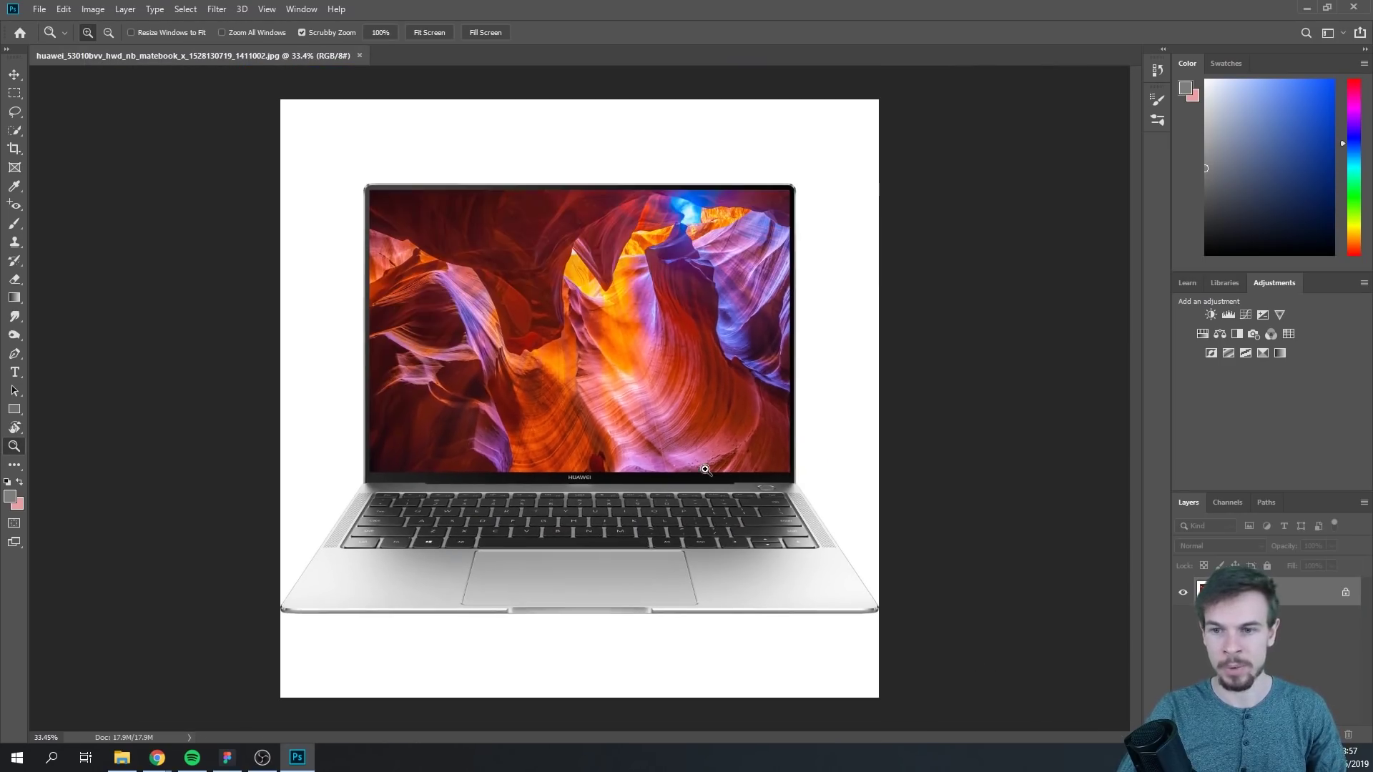
drag(550, 399, 508, 459)
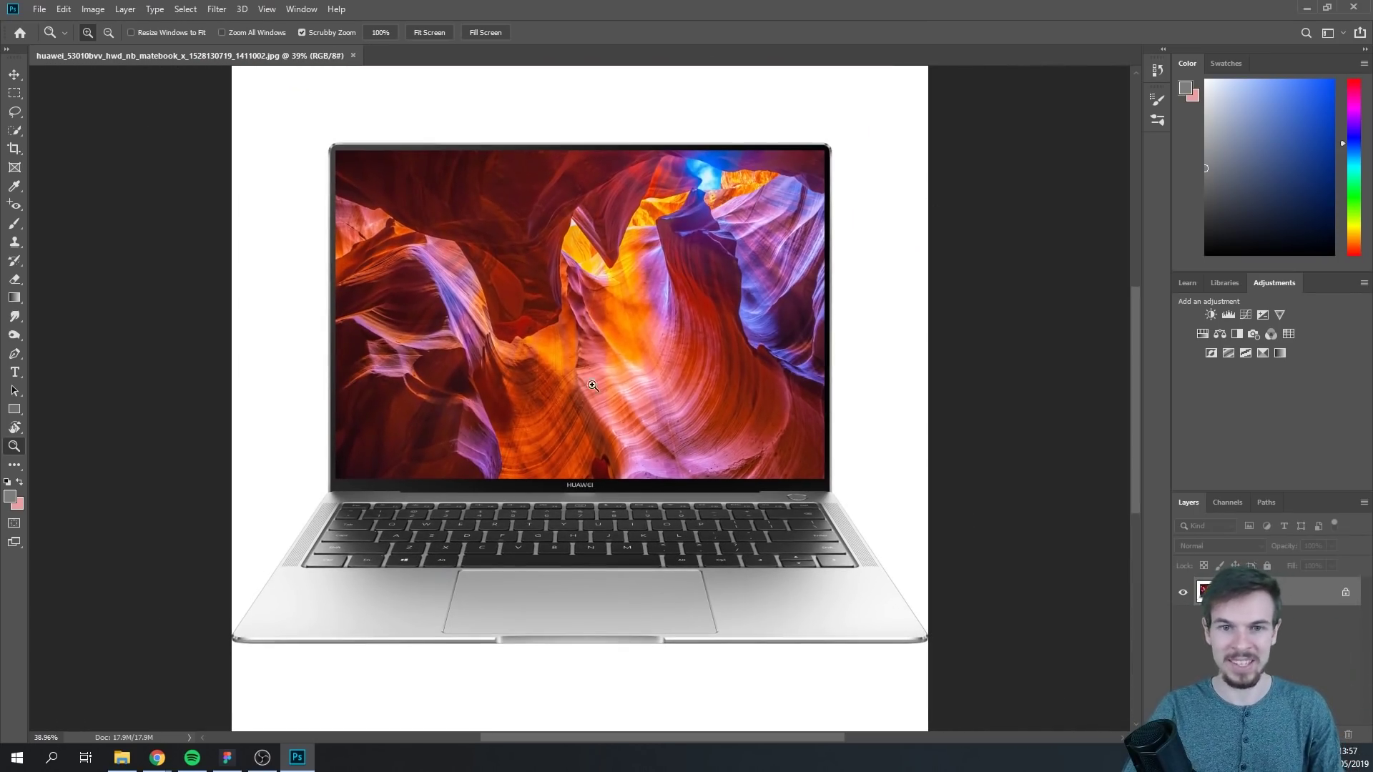
scroll(609, 382, left, 2)
click(15, 129)
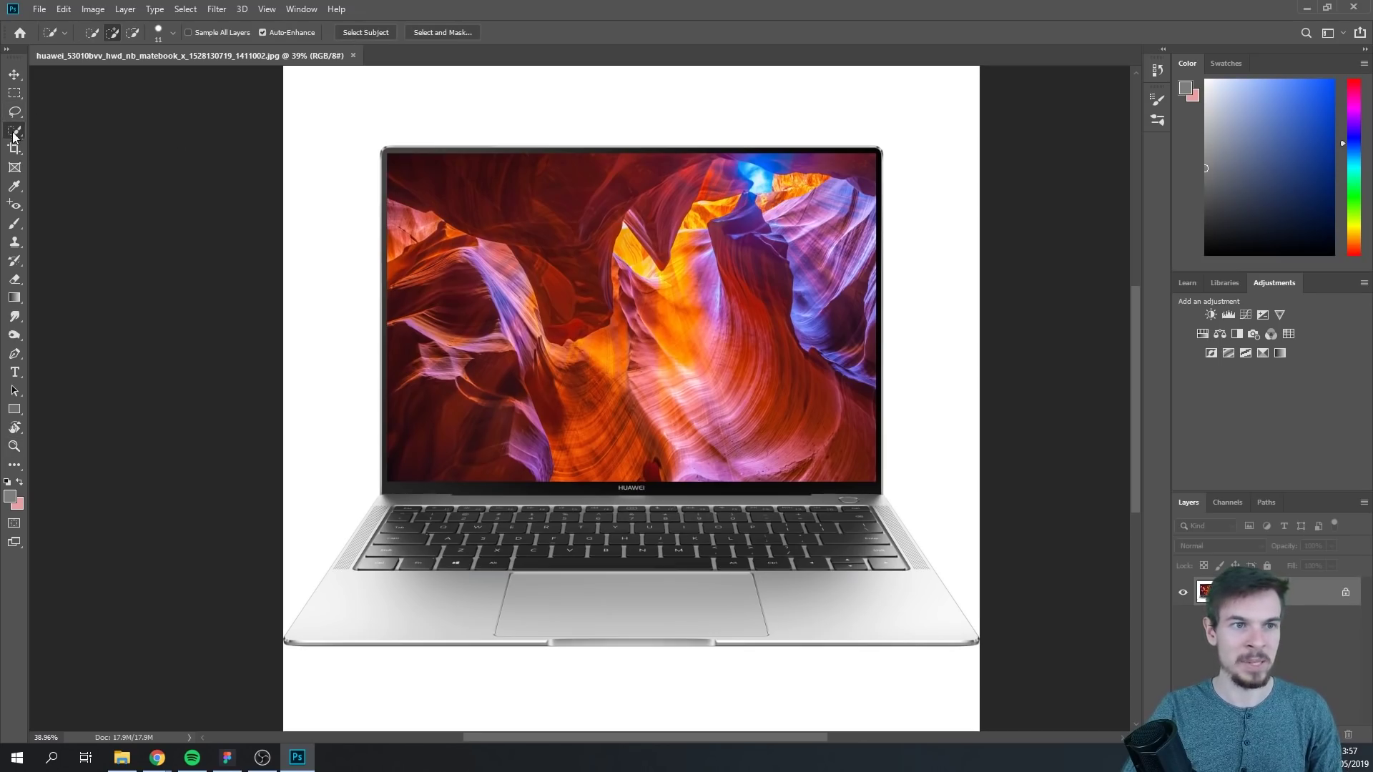
mouse_move(592, 310)
mouse_down()
mouse_move(622, 310)
mouse_move(605, 311)
mouse_up()
mouse_move(515, 322)
mouse_down()
mouse_move(715, 220)
mouse_move(791, 391)
mouse_move(689, 523)
mouse_move(436, 443)
mouse_up()
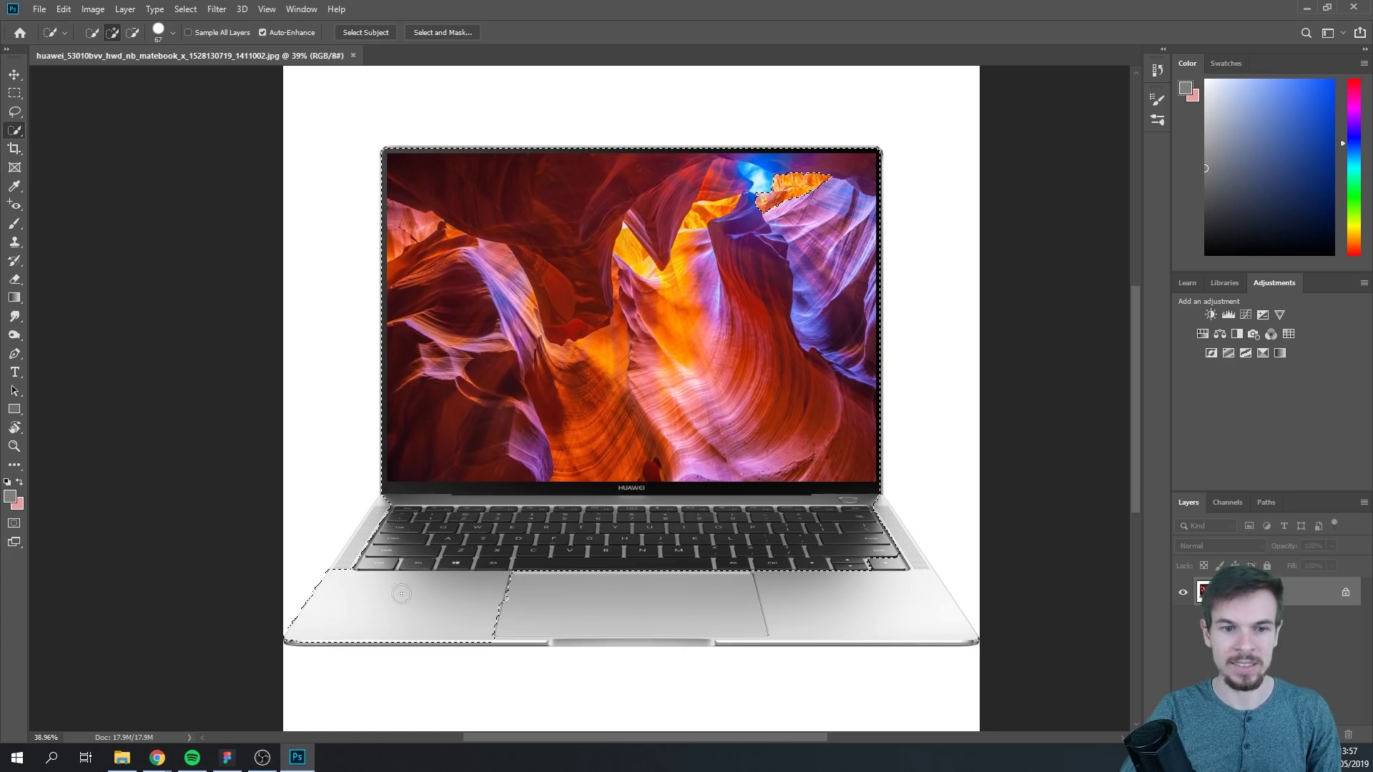
drag(545, 576, 678, 591)
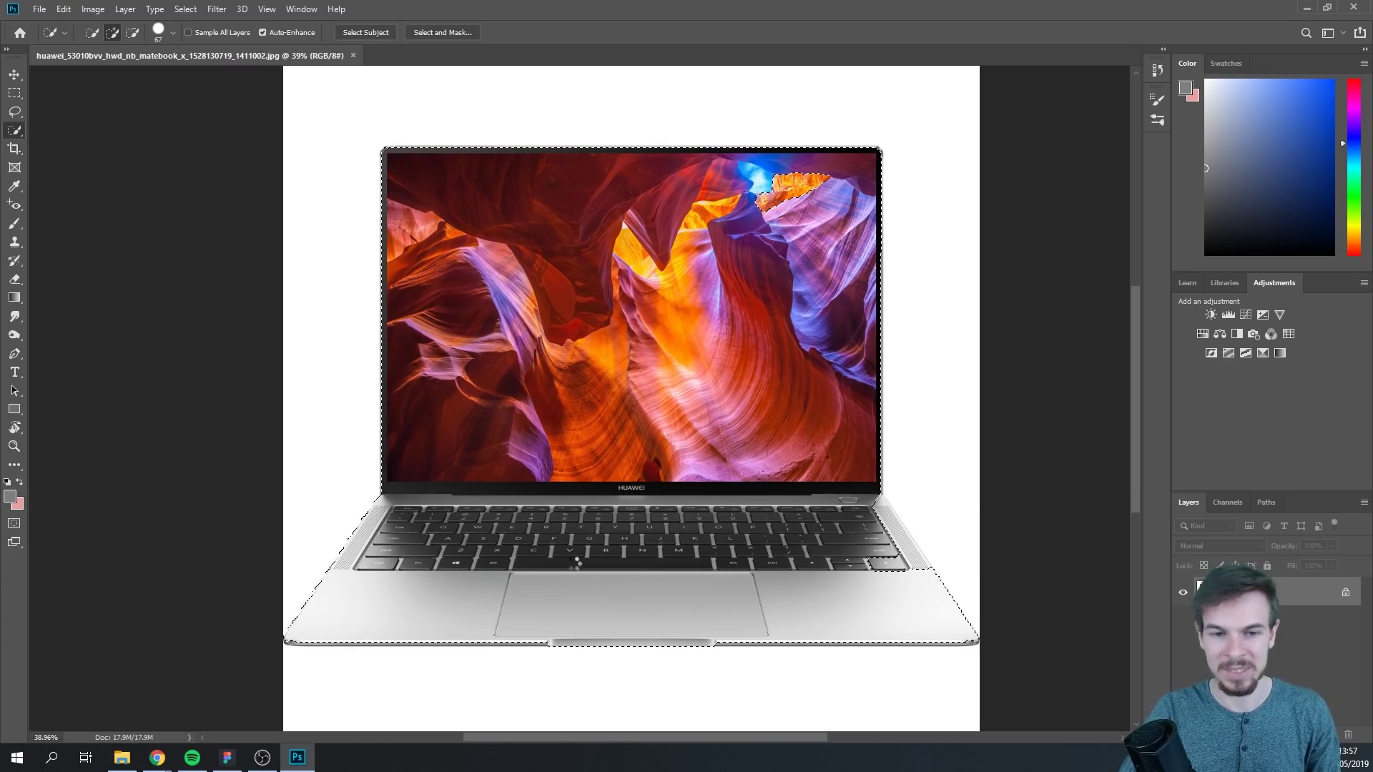
- Add the speaker grille strip beside the keyboard's right edge to the laptop selection
key(ctrl+space)
mouse_move(911, 538)
mouse_down()
mouse_move(968, 536)
mouse_move(950, 543)
mouse_move(766, 450)
mouse_up()
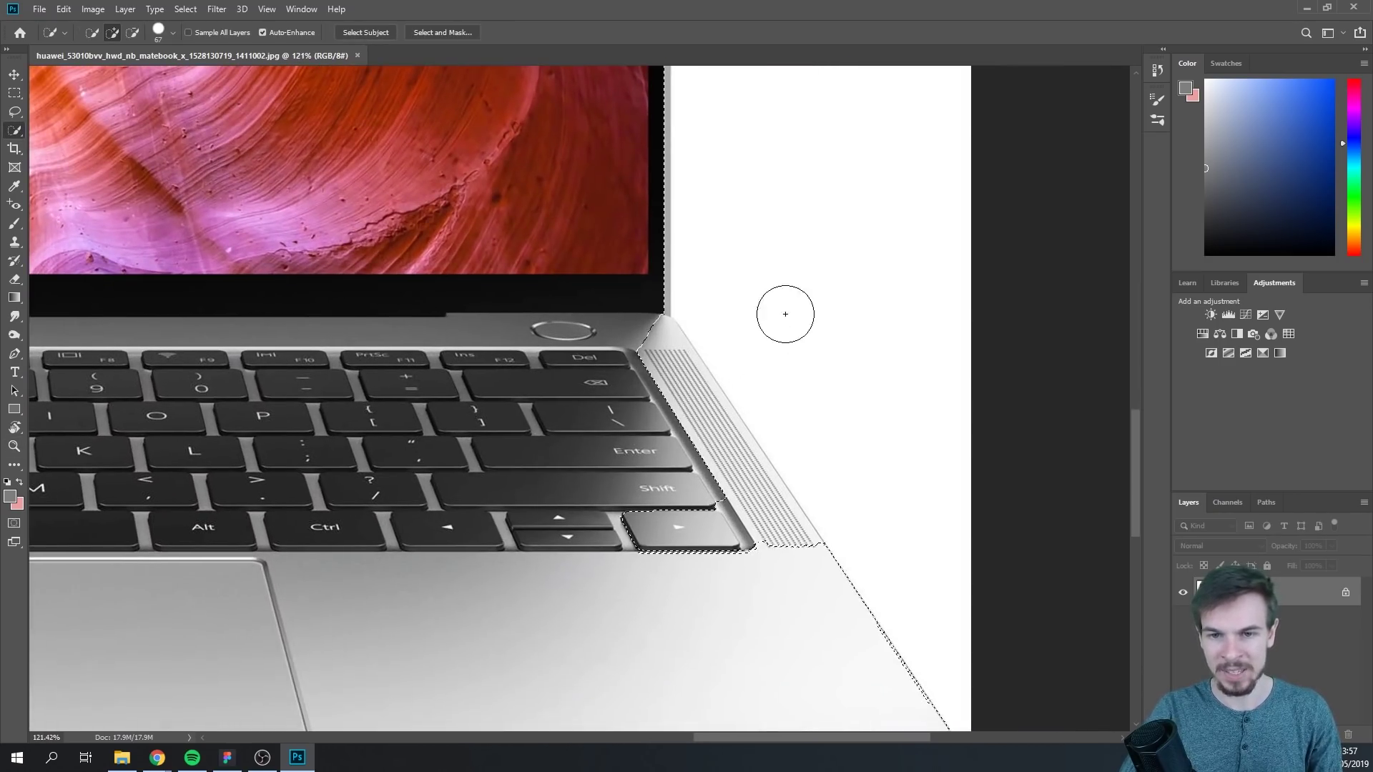
drag(656, 330, 716, 454)
drag(765, 512, 706, 425)
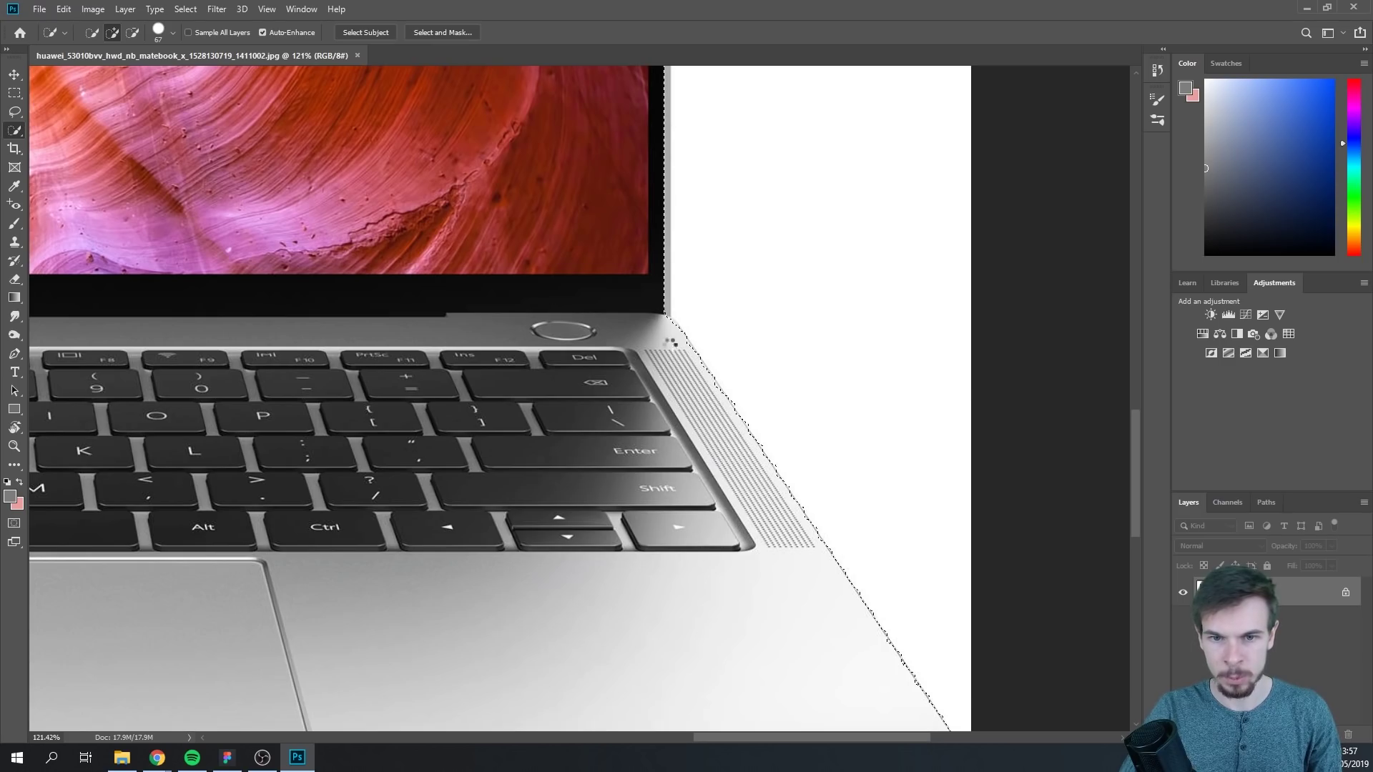
- Examine the selection outline along the laptop's screen edge, keyboard sides and front edge
scroll(665, 398, up, 10)
scroll(665, 398, left, 3)
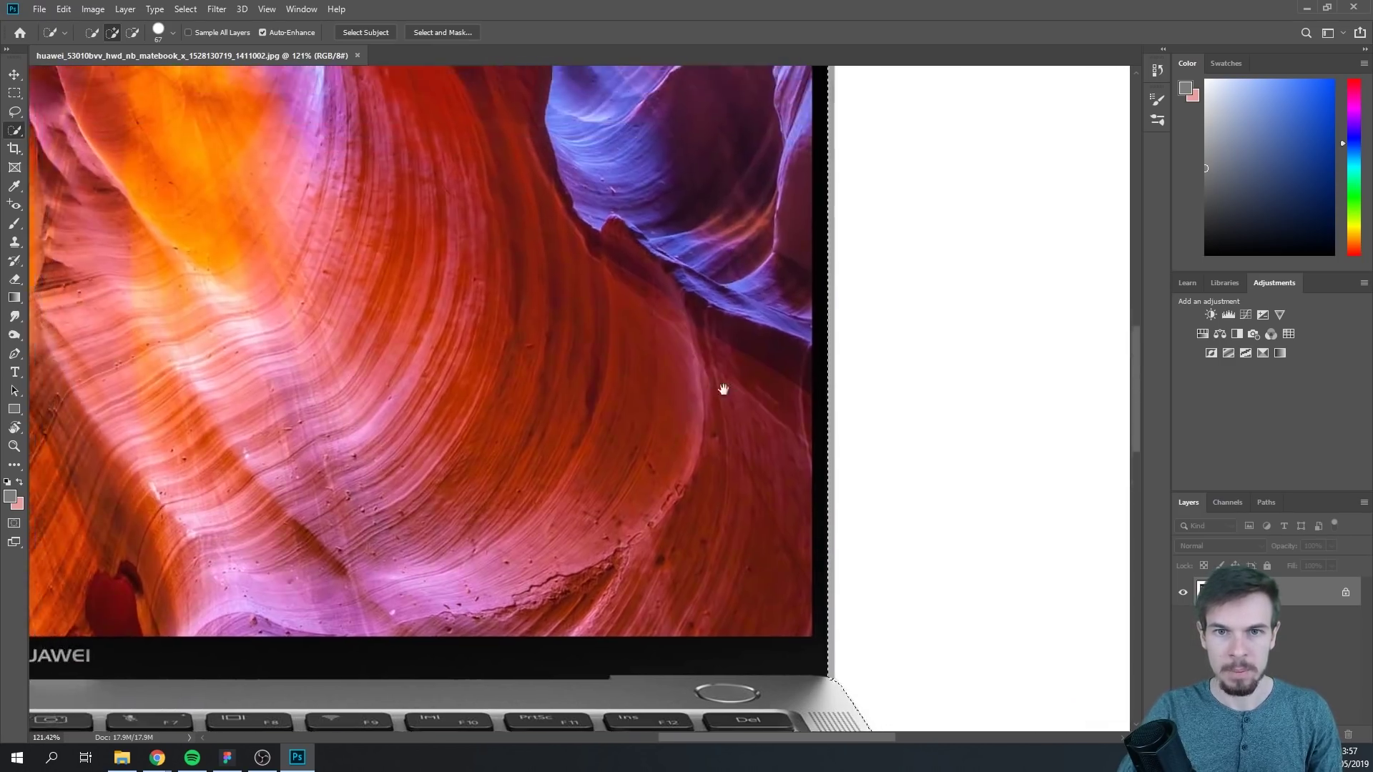
key(z)
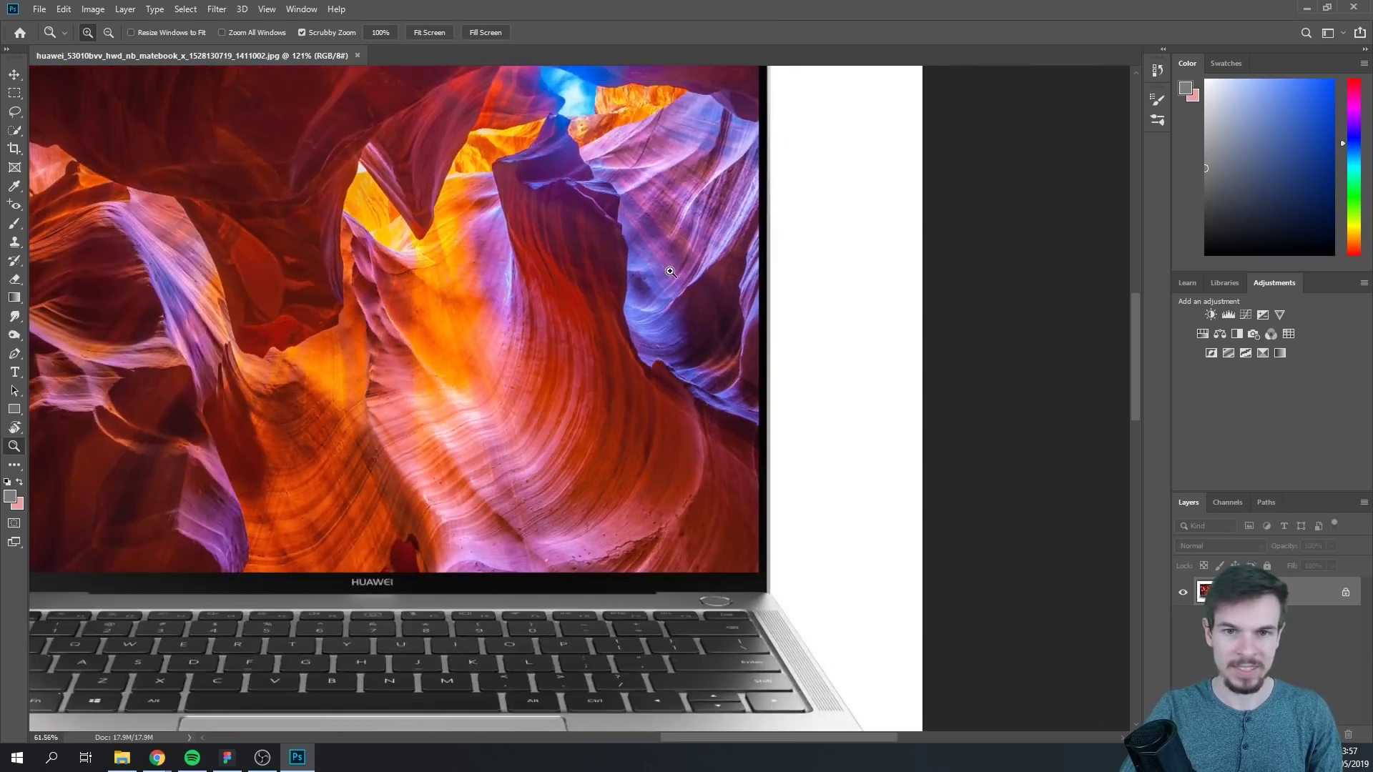
drag(713, 269, 646, 281)
scroll(561, 221, down, 5)
scroll(561, 221, left, 2)
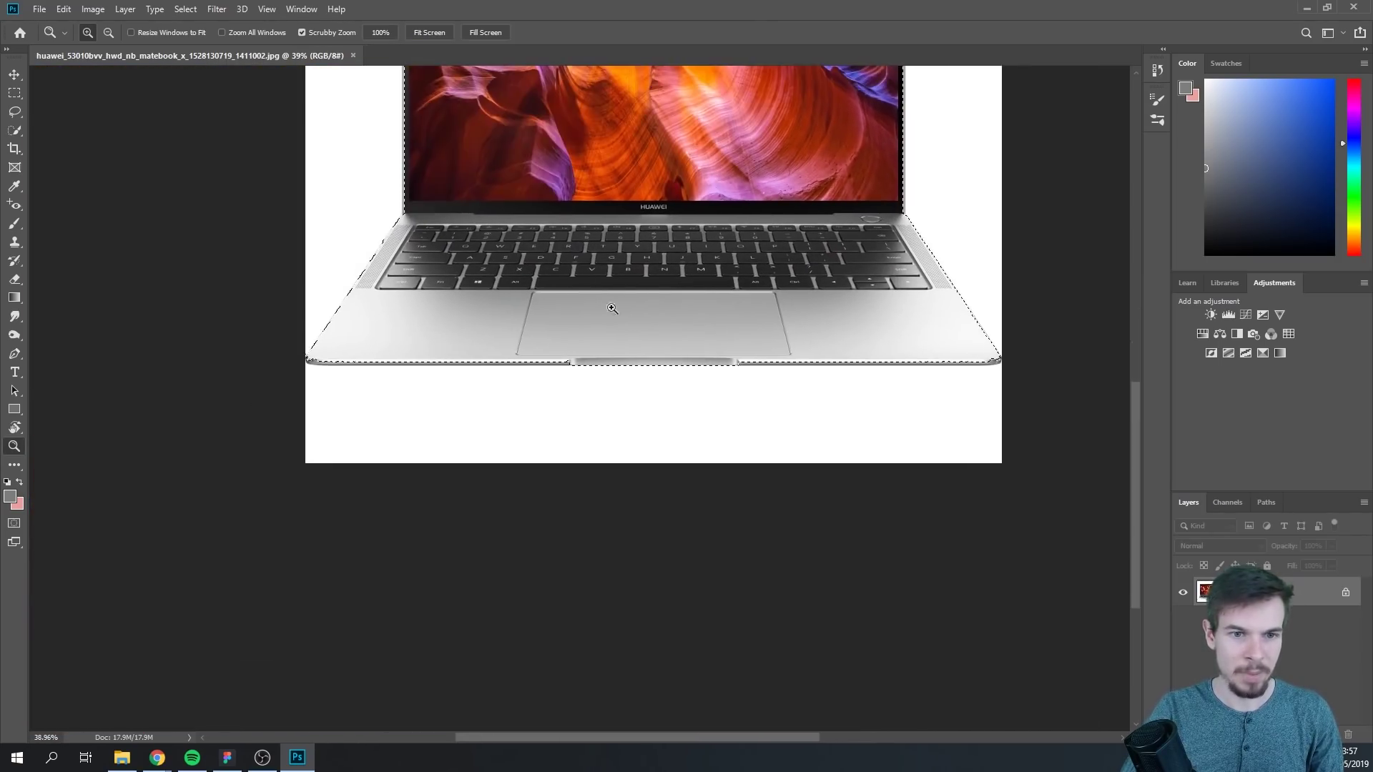
scroll(676, 327, up, 3)
scroll(640, 316, up, 3)
scroll(640, 316, right, 2)
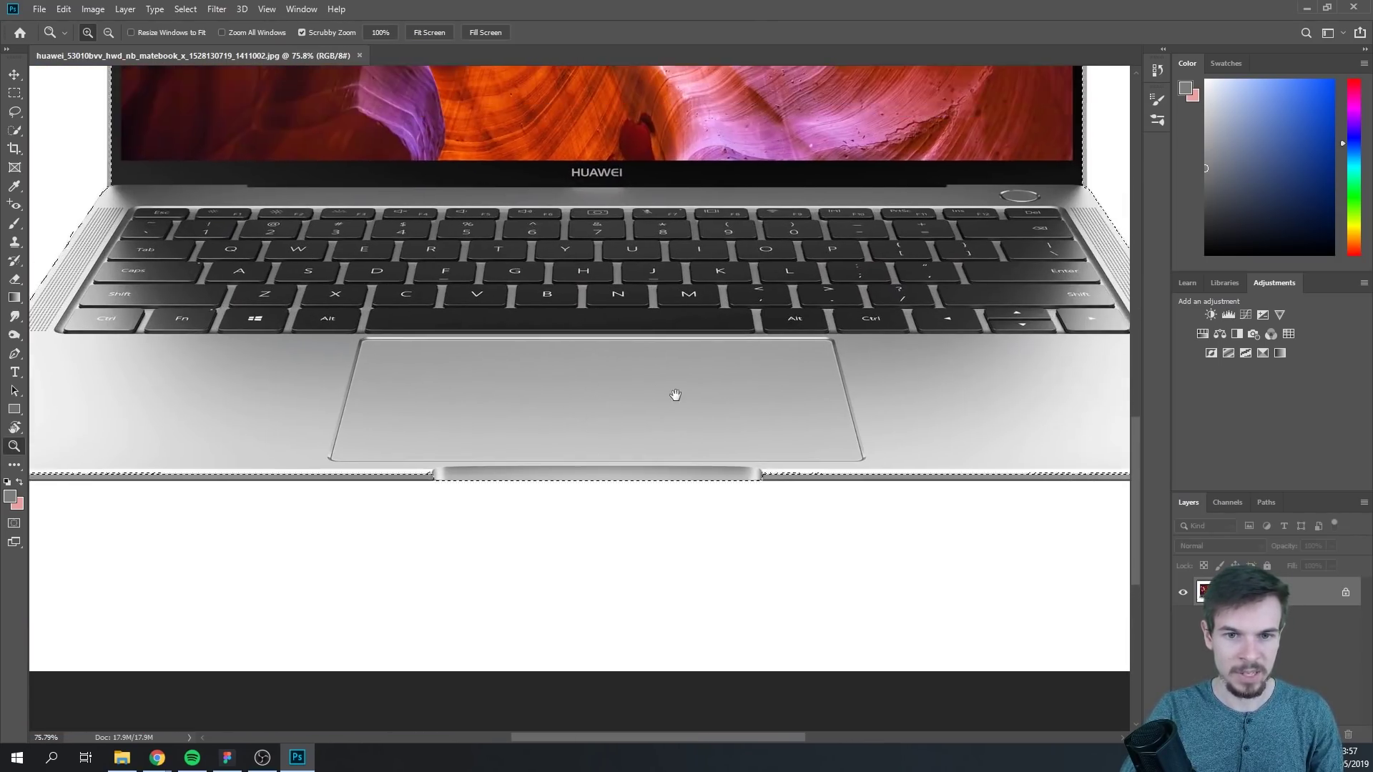
key(w)
key(ctrl+0)
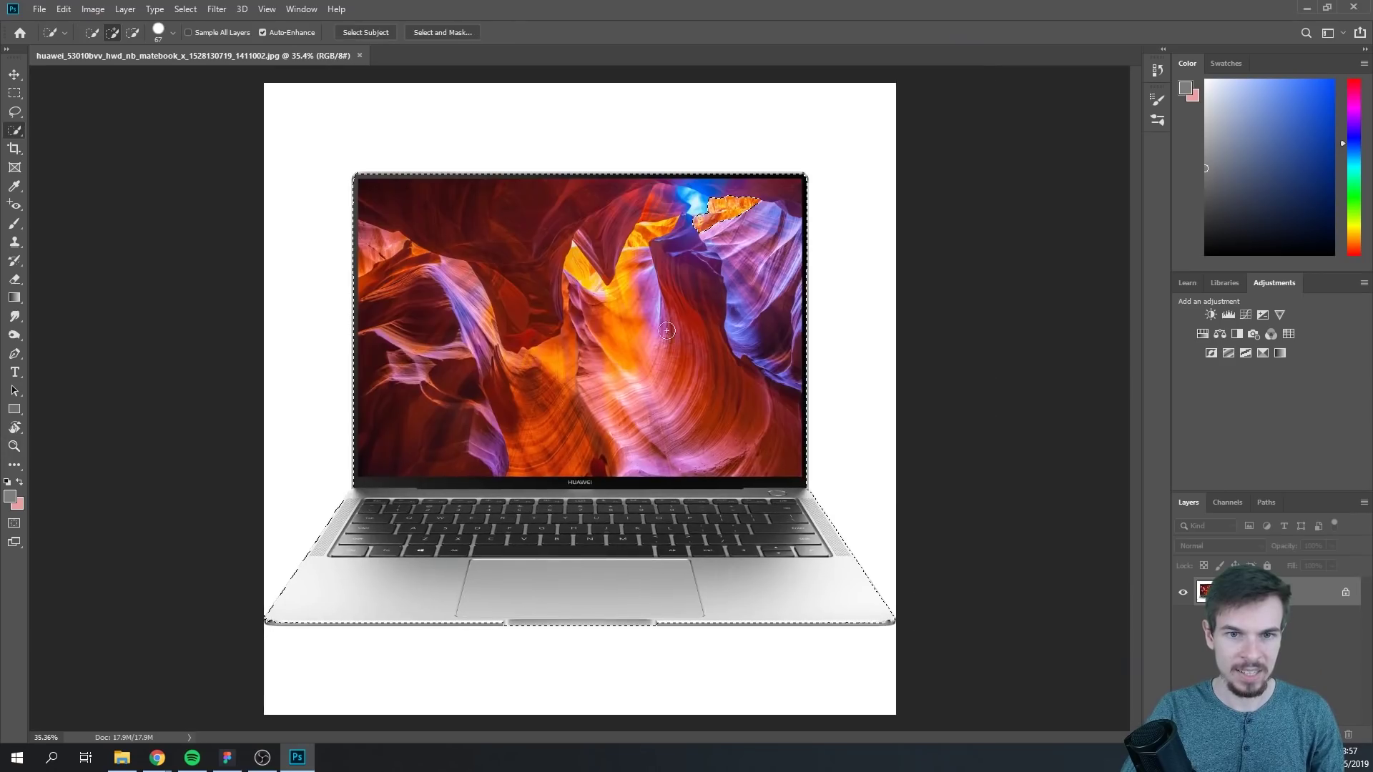
- Output the laptop selection to a new layer using Select and Mask
click(434, 32)
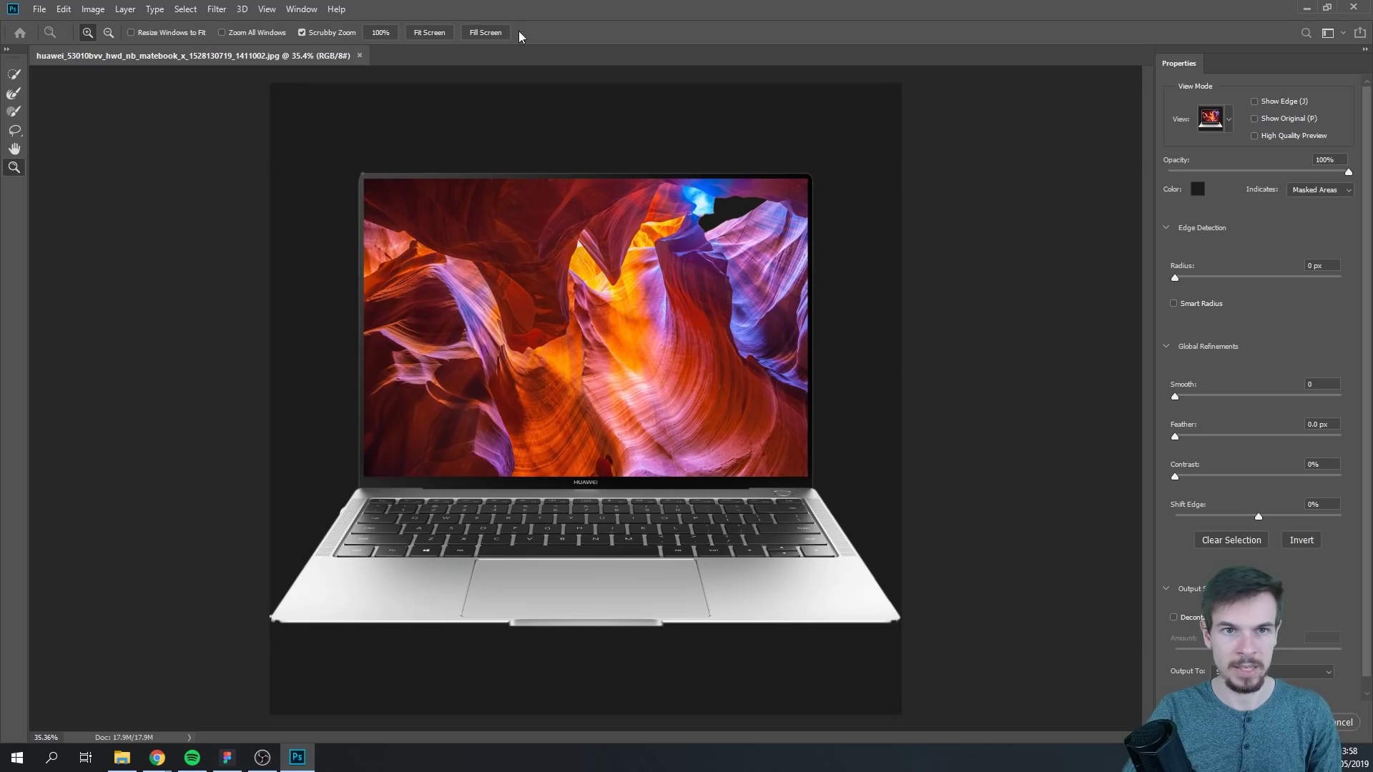
drag(546, 306, 405, 167)
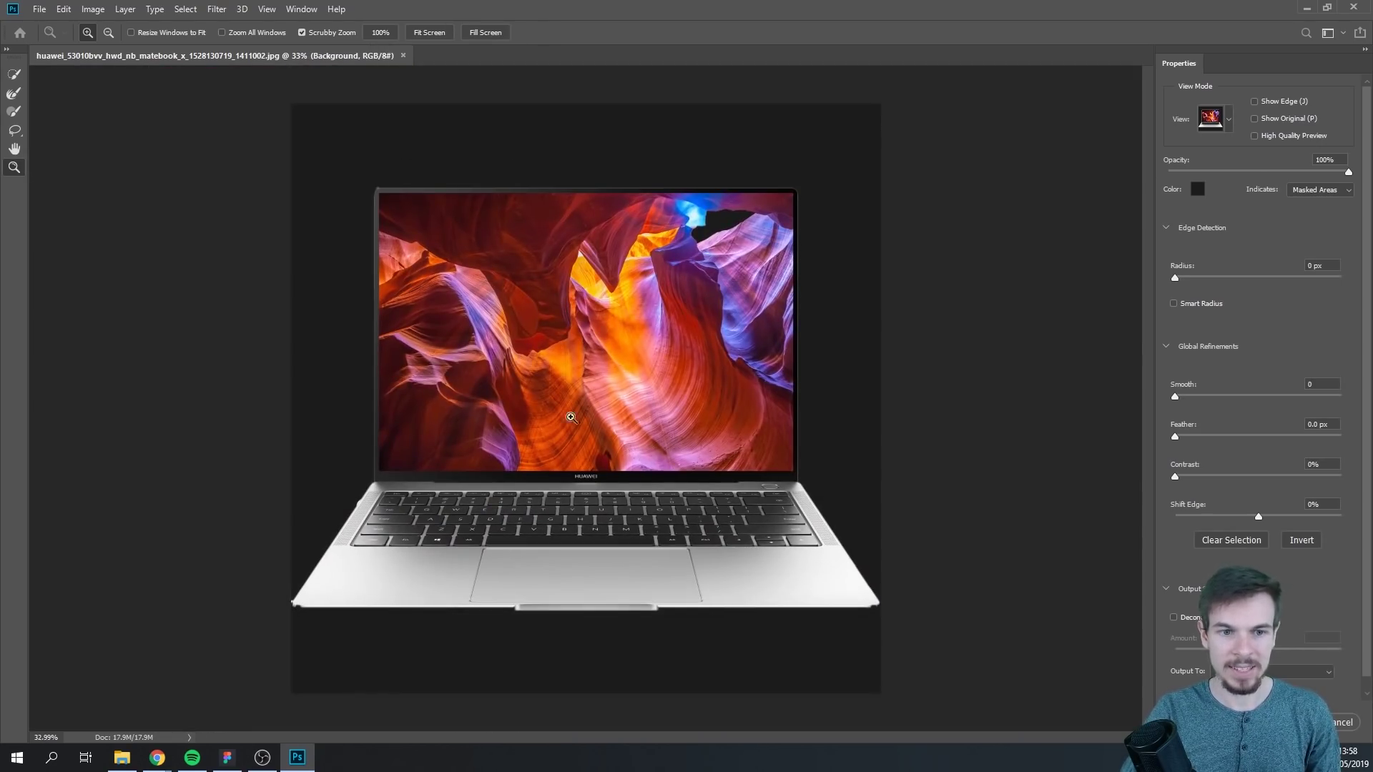
scroll(1258, 630, down, 1)
click(1279, 661)
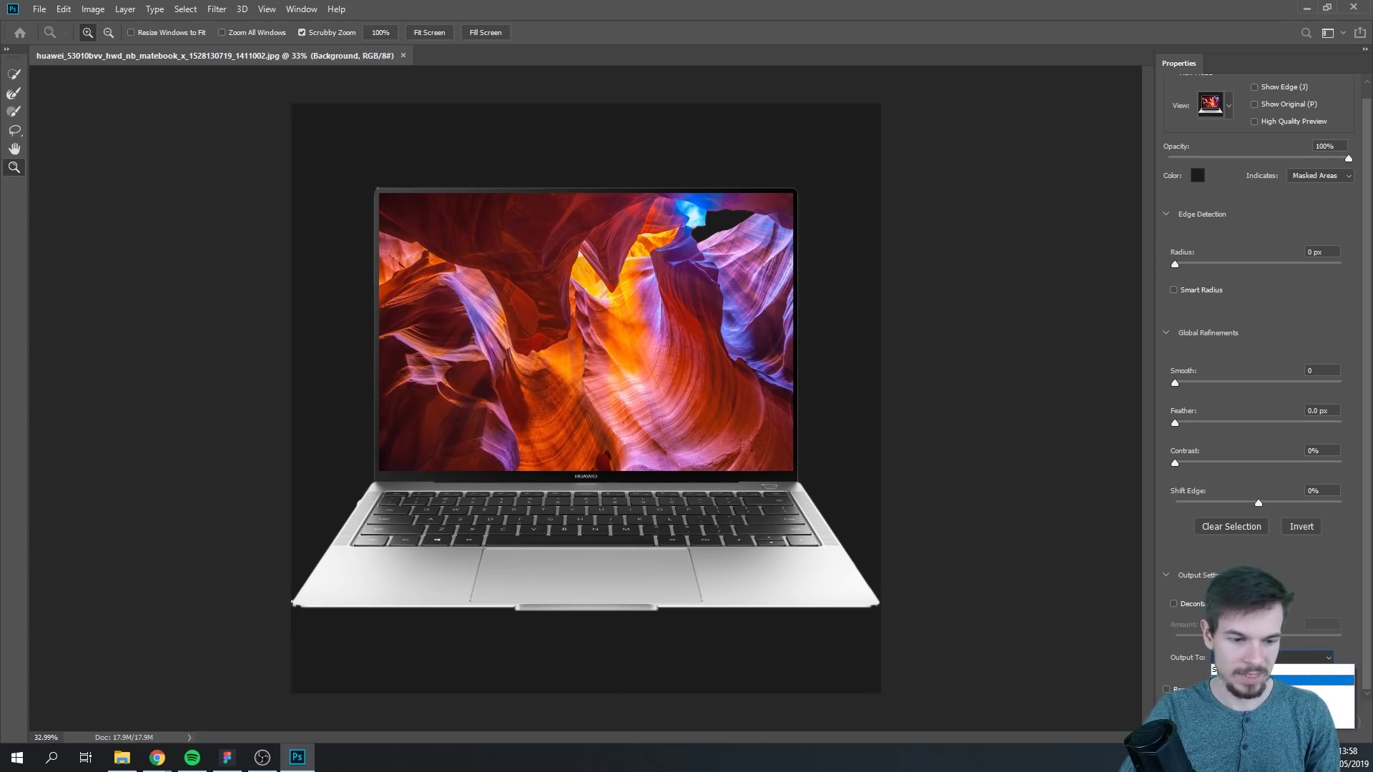
key(Return)
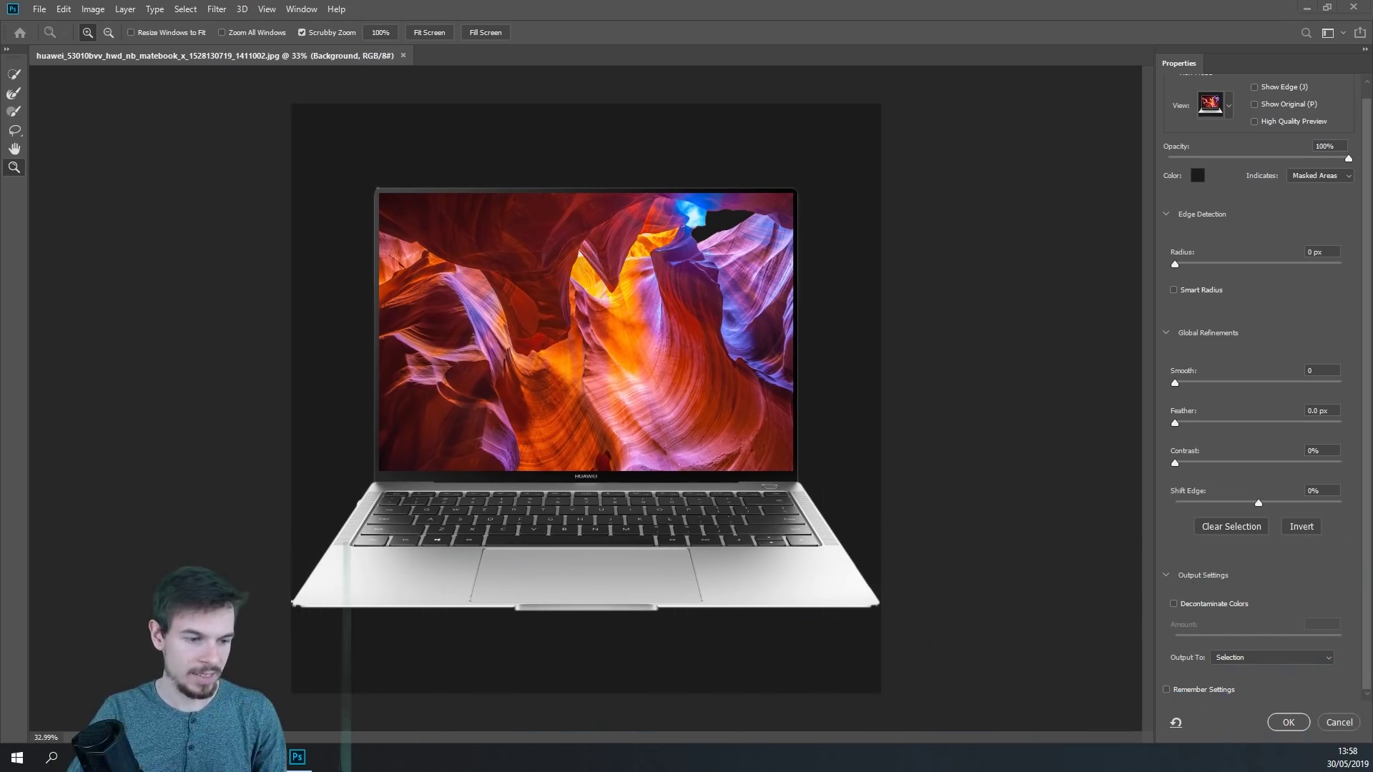
click(1282, 667)
click(1269, 690)
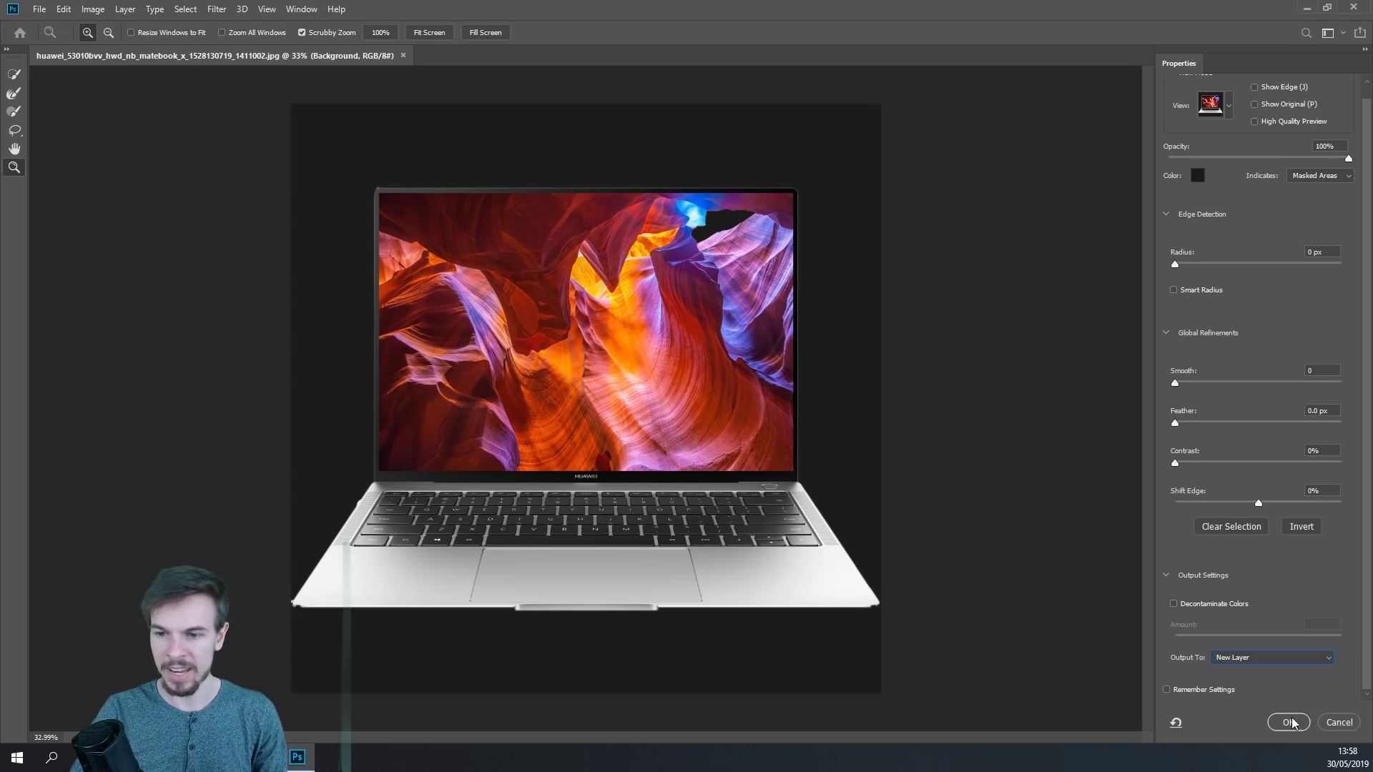
click(1291, 723)
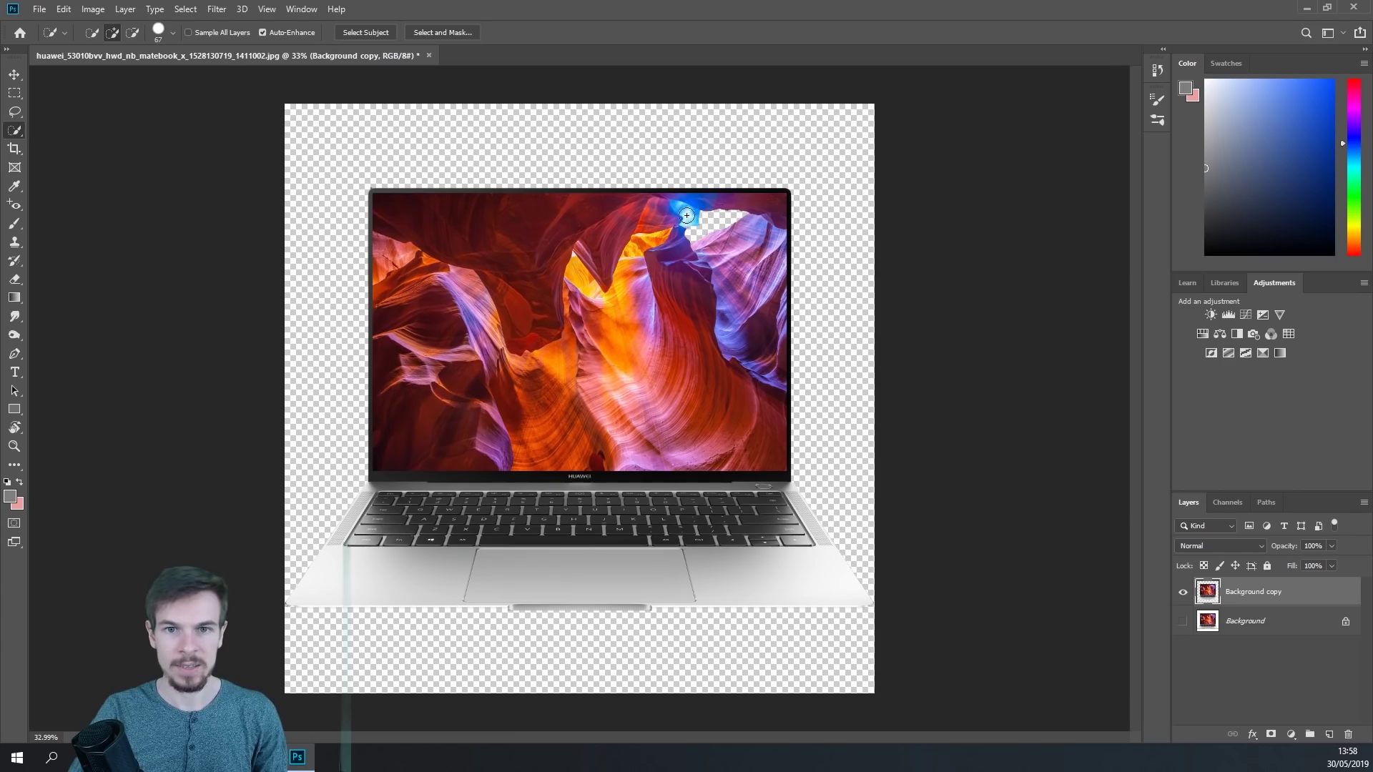
key(z)
drag(715, 223, 770, 241)
mouse_move(740, 400)
mouse_down()
mouse_move(686, 404)
mouse_move(755, 411)
mouse_up()
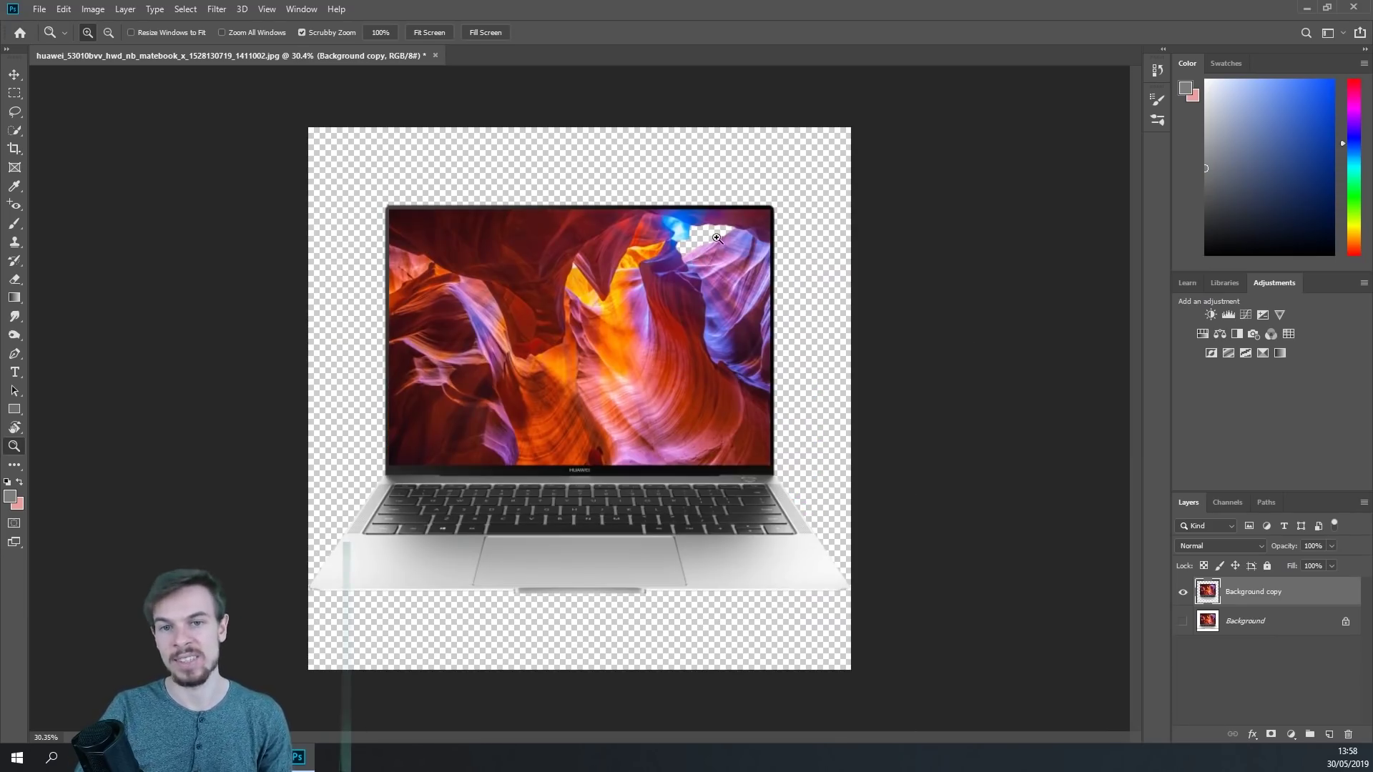
drag(623, 338, 626, 396)
scroll(615, 466, up, 1)
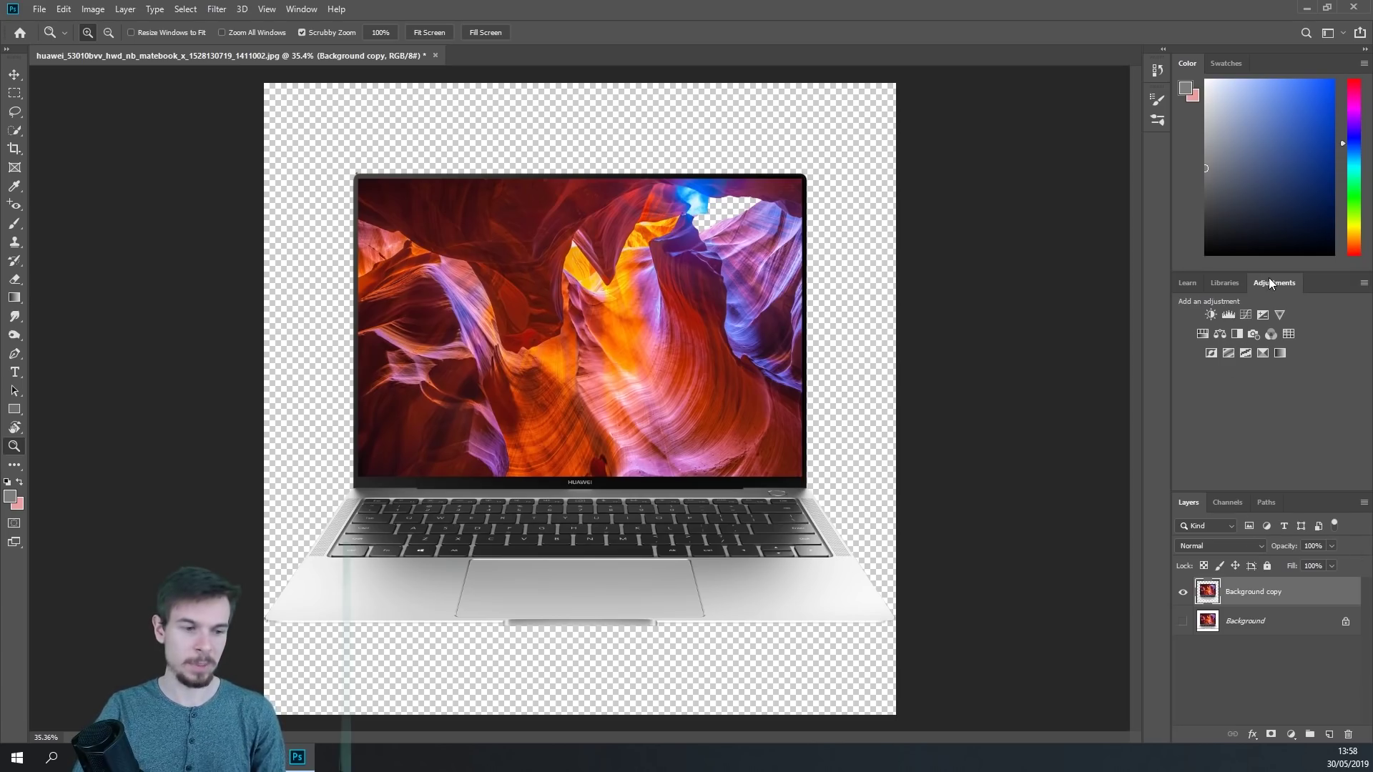
- Add a Levels adjustment layer above the laptop cutout, with the shadow input at 63 and the midtones at 0.94
click(1228, 316)
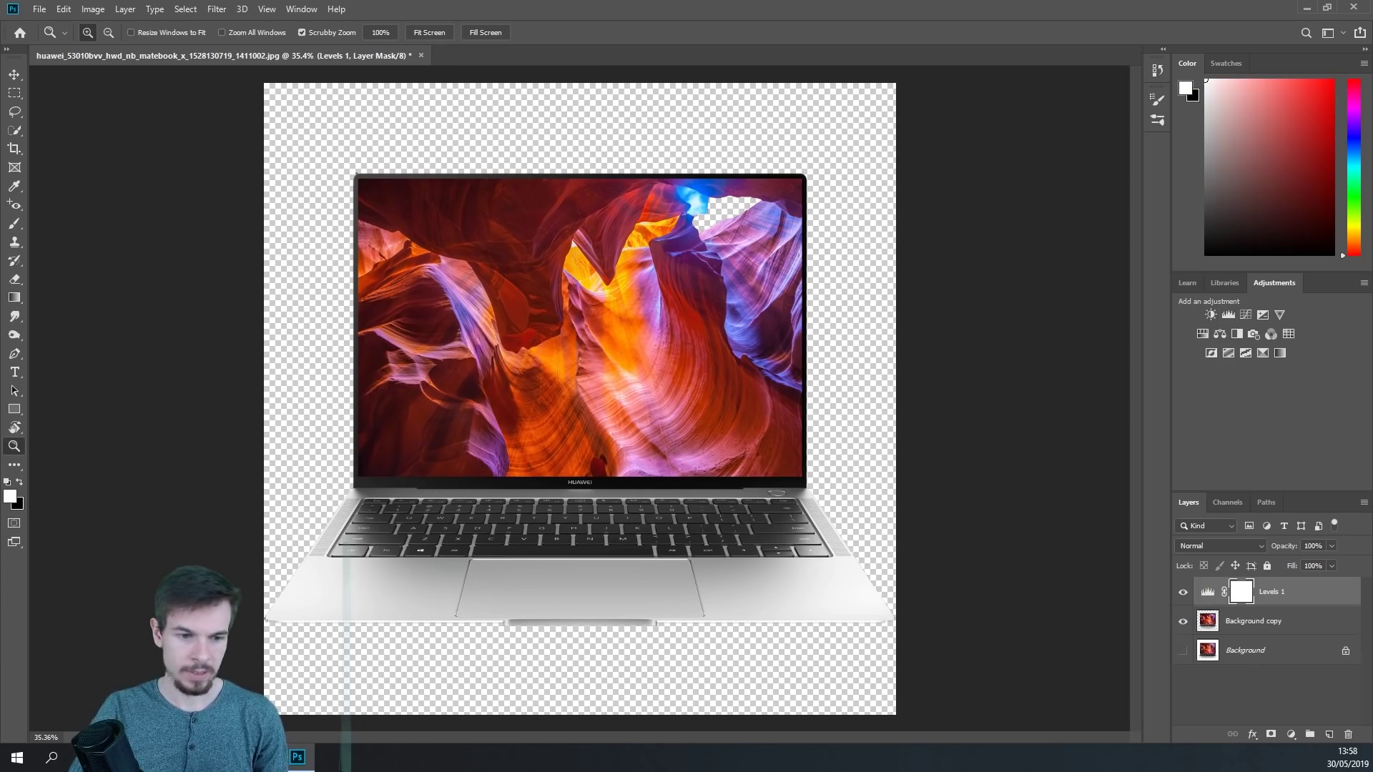
drag(958, 260, 950, 246)
drag(1017, 407, 1050, 400)
drag(873, 408, 965, 413)
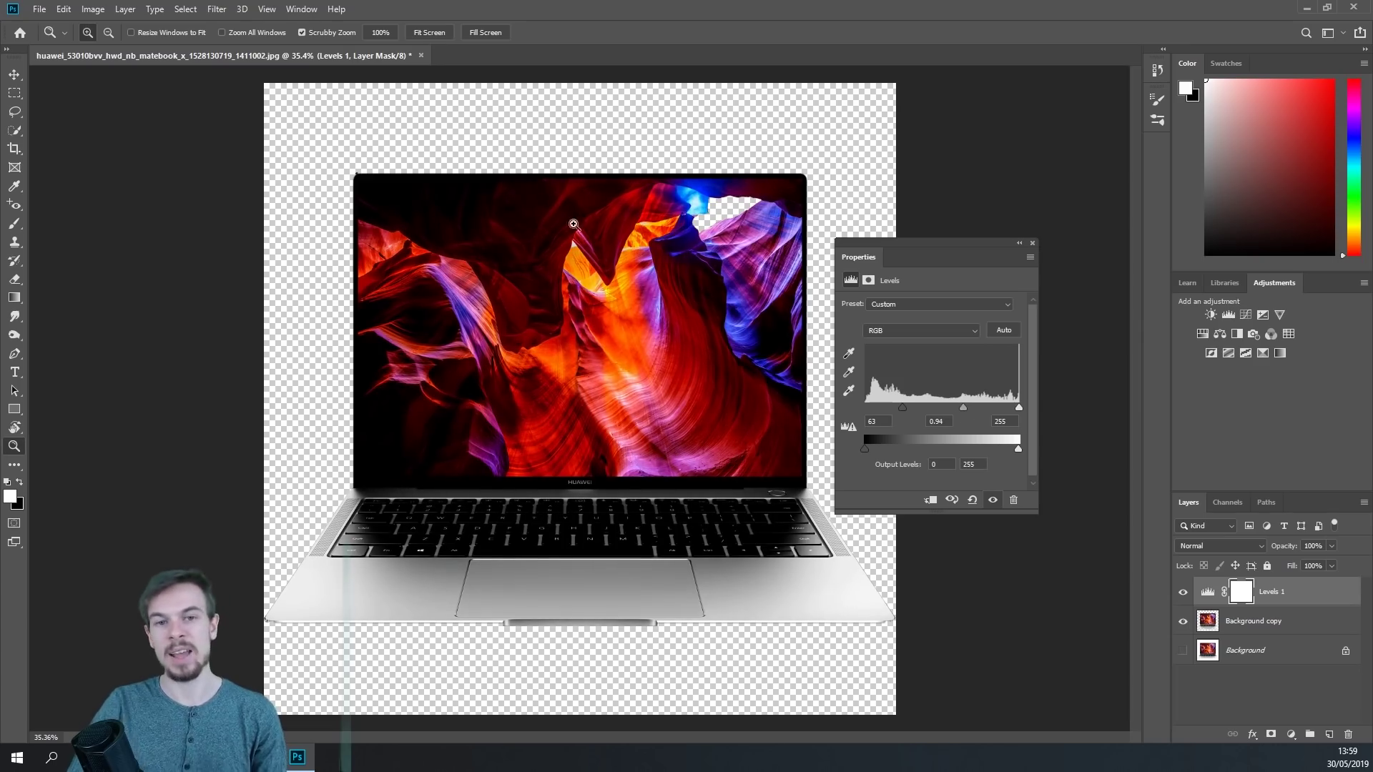
click(1032, 242)
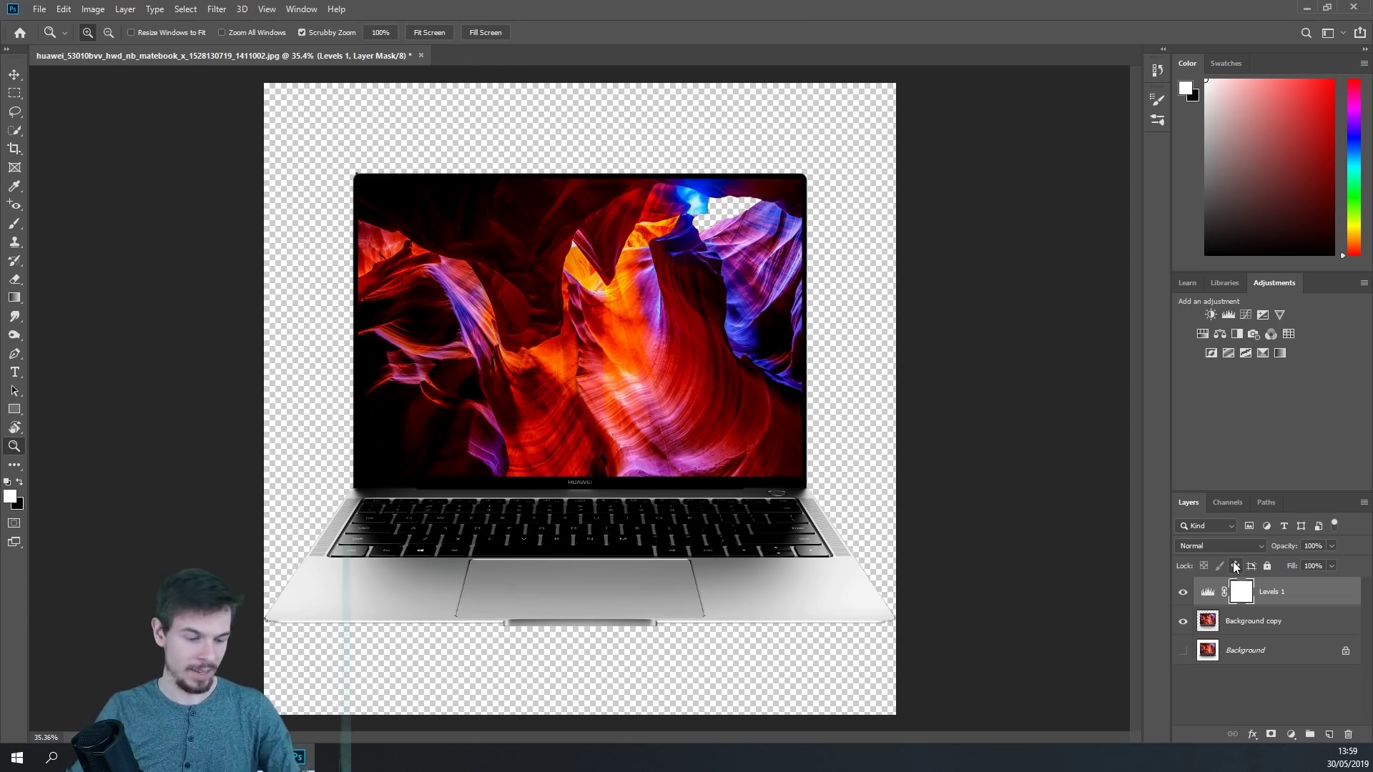
- Try hiding the Levels adjustment by painting black over the laptop on its mask with a size 346 brush
key(b)
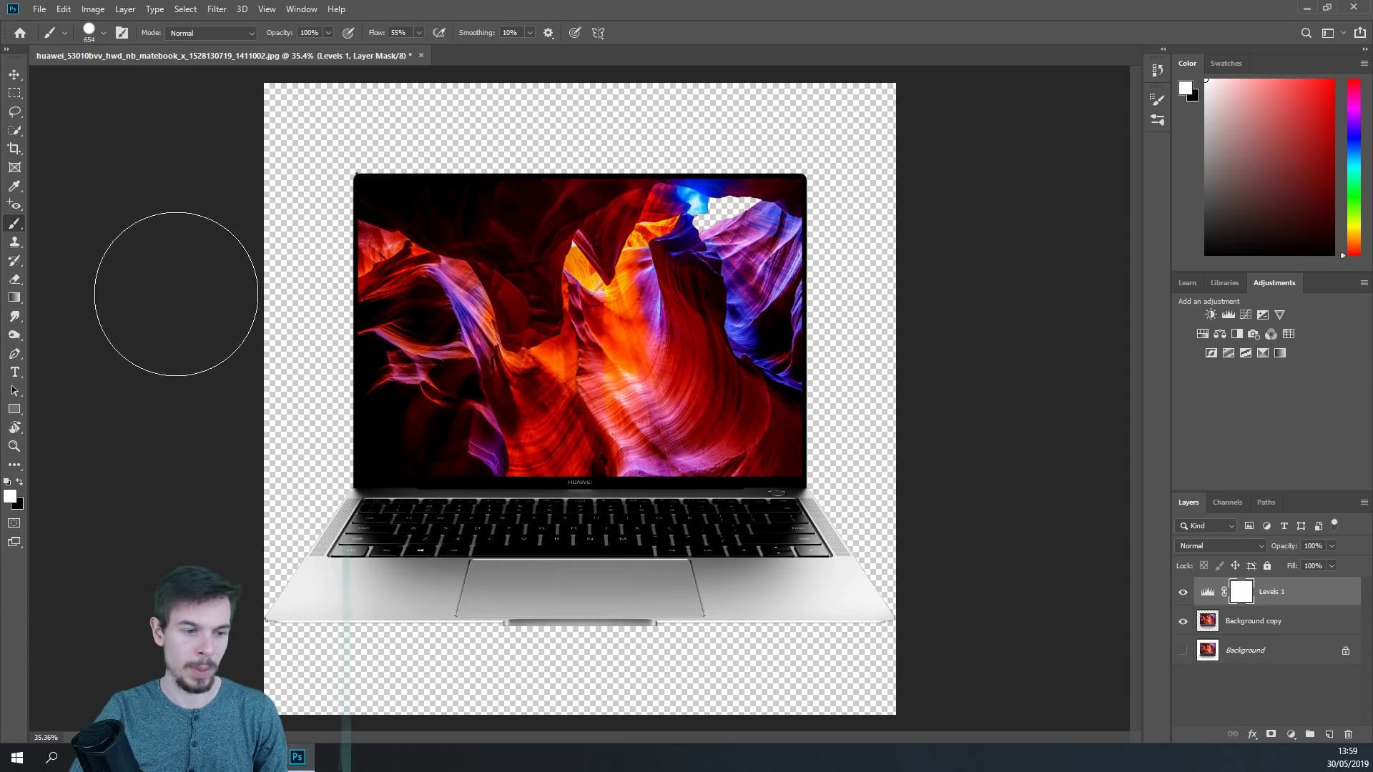
mouse_move(561, 329)
mouse_down()
mouse_move(516, 337)
mouse_move(529, 334)
mouse_up()
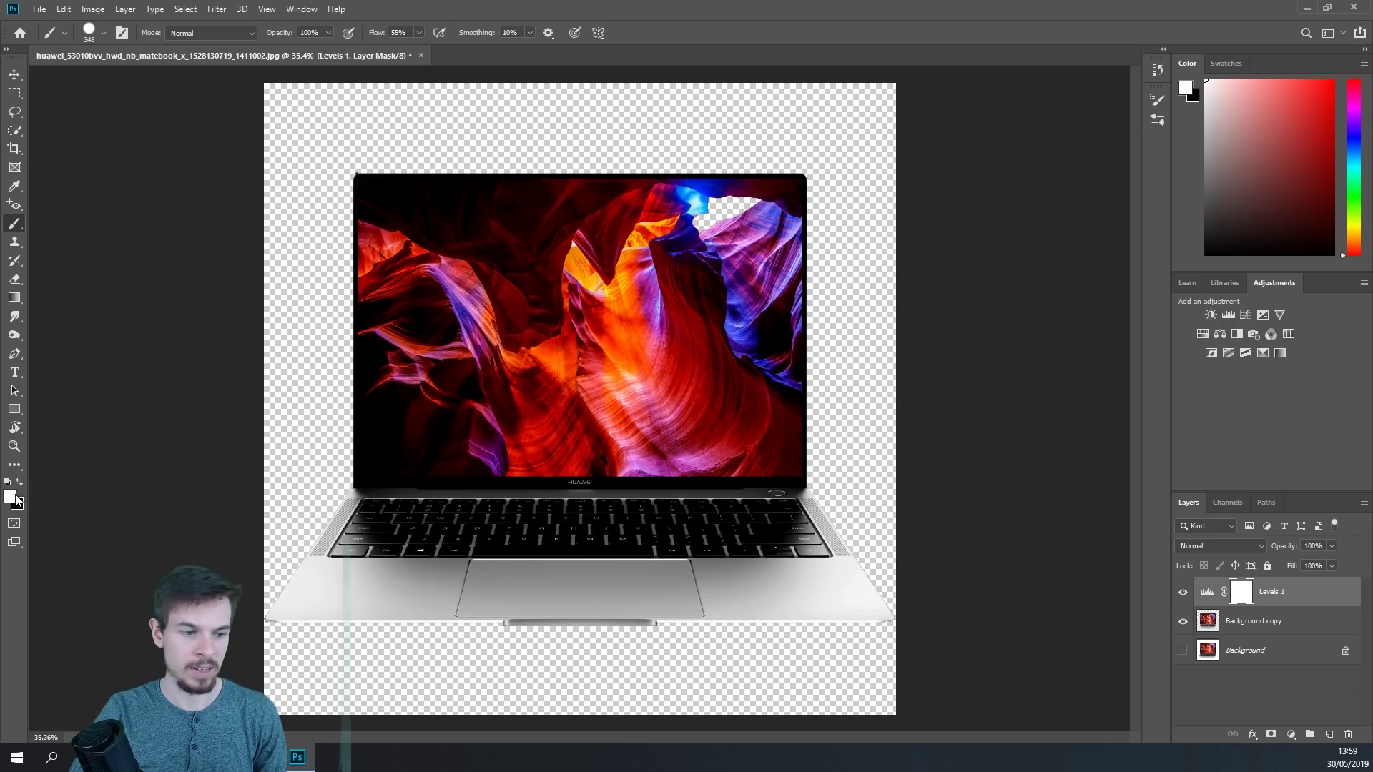
key(x)
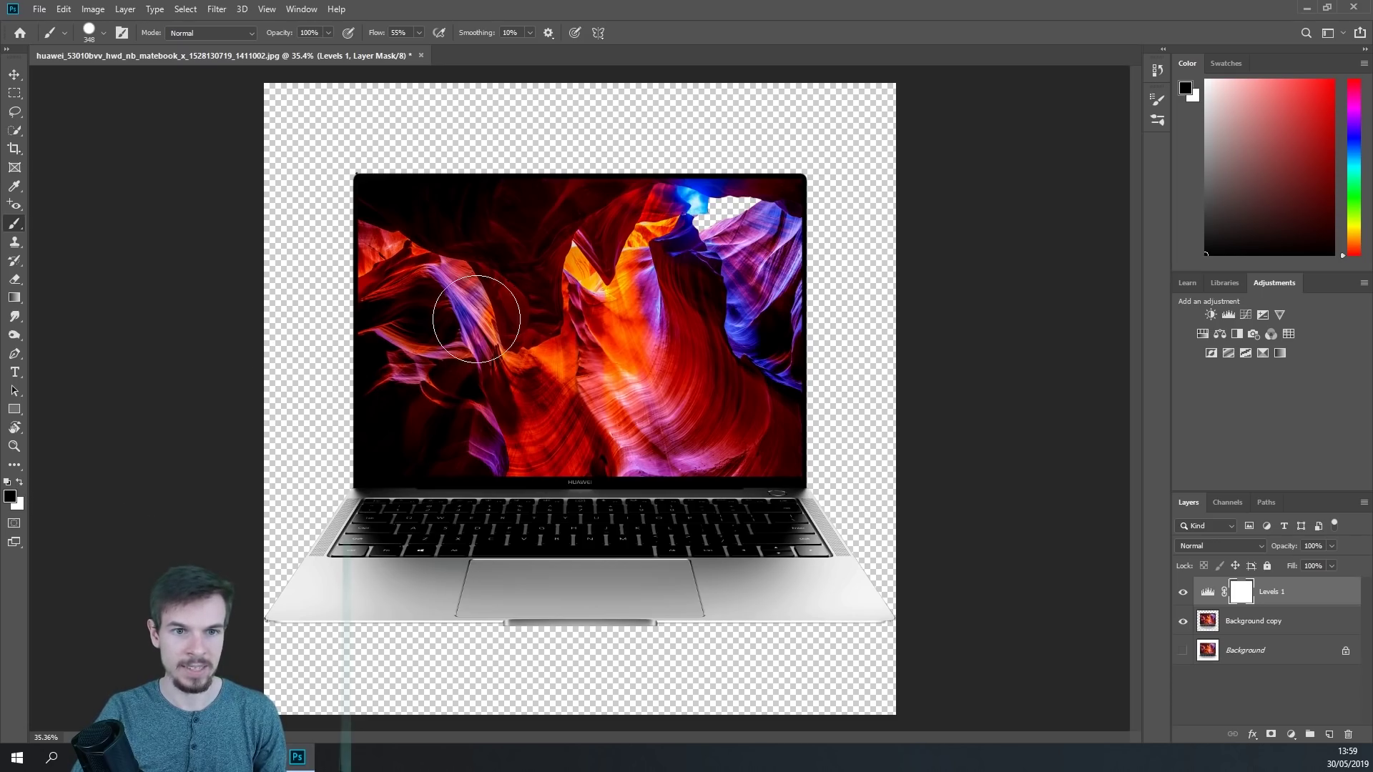
mouse_move(866, 430)
mouse_down()
mouse_move(637, 429)
mouse_move(400, 379)
mouse_move(501, 314)
mouse_move(799, 275)
mouse_move(355, 245)
mouse_move(856, 202)
mouse_move(355, 193)
mouse_move(796, 149)
mouse_move(483, 296)
mouse_move(873, 398)
mouse_move(251, 429)
mouse_move(735, 490)
mouse_move(720, 567)
mouse_move(671, 586)
mouse_up()
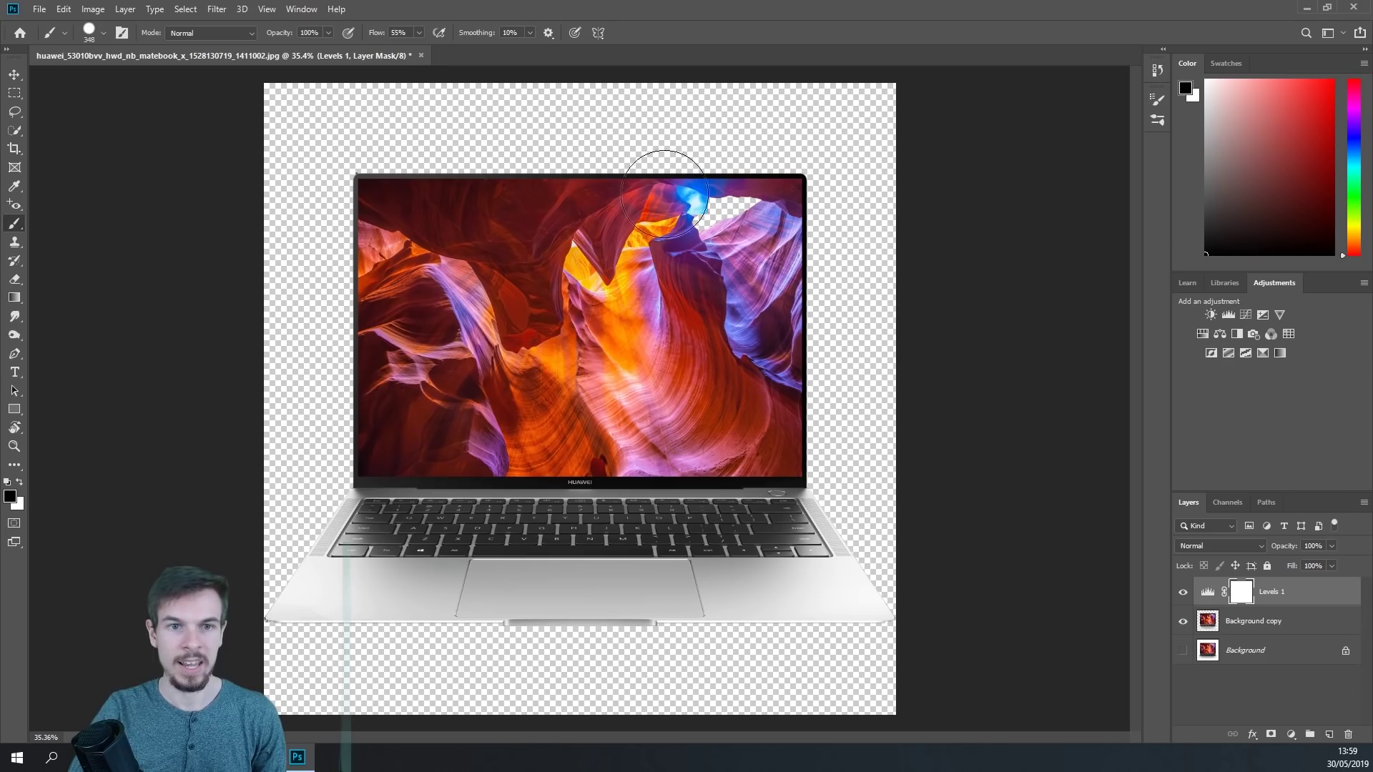
- Invert the Levels mask to black, paint white over the keyboard, and paint black along the screen's lower bezel
key(ctrl+i)
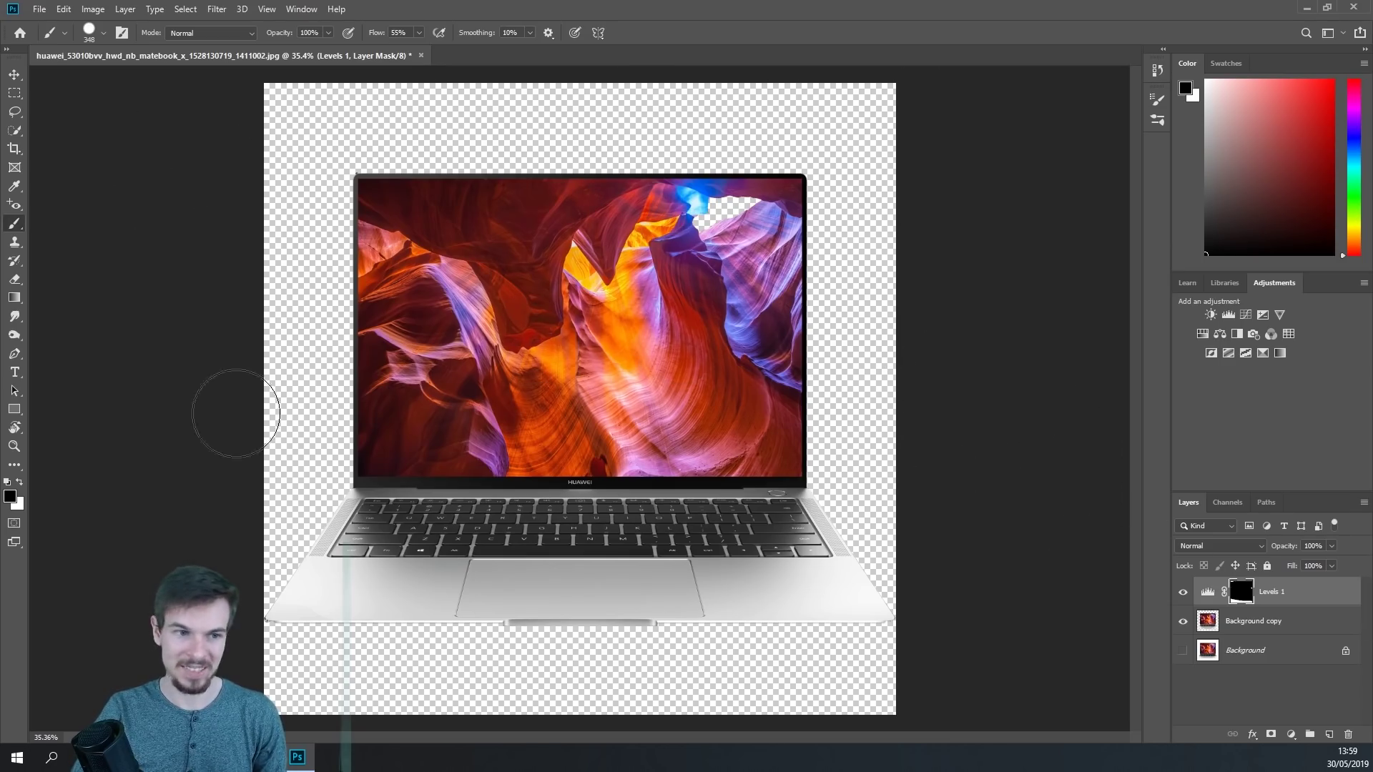
key(x)
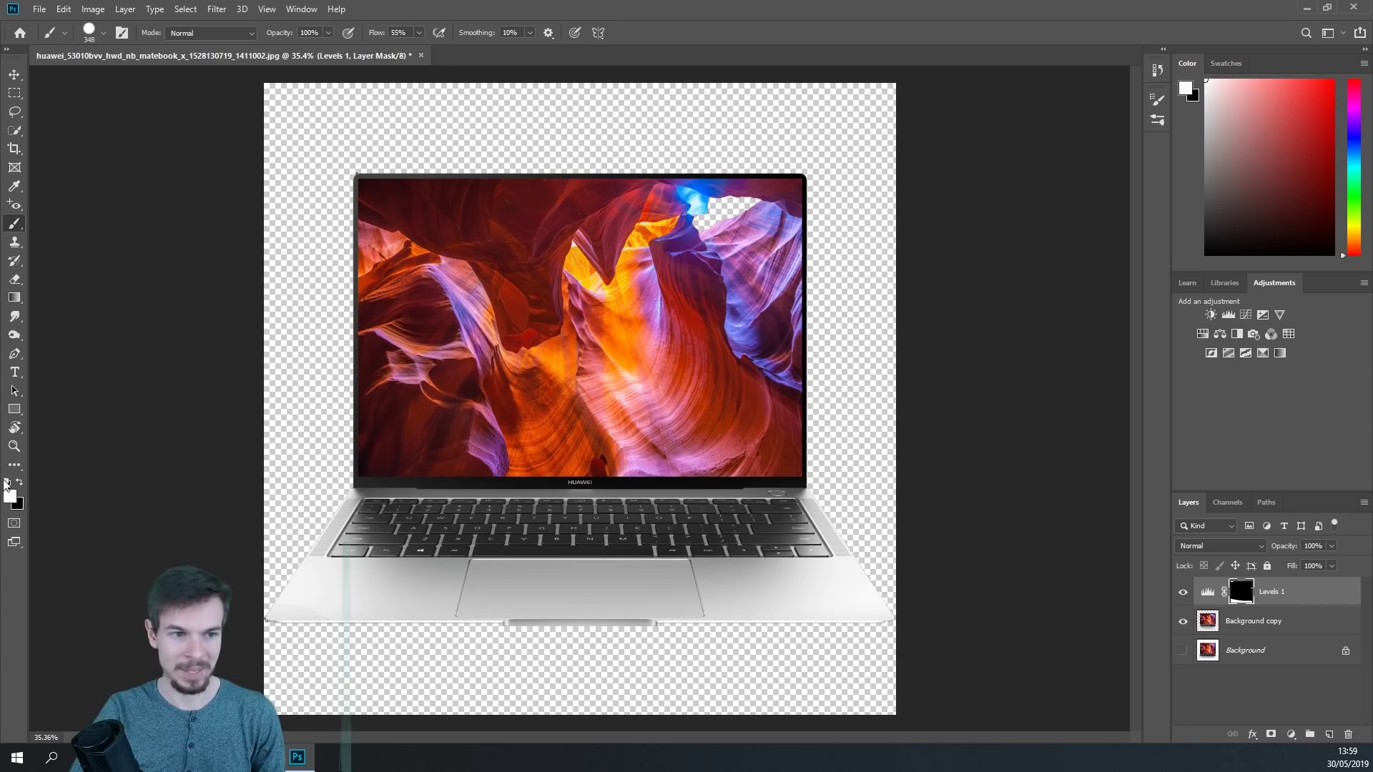
mouse_move(834, 573)
mouse_down()
mouse_move(425, 574)
mouse_move(924, 577)
mouse_move(320, 565)
mouse_move(509, 587)
mouse_move(272, 563)
mouse_move(395, 537)
mouse_move(560, 544)
mouse_move(856, 520)
mouse_move(620, 538)
mouse_move(334, 510)
mouse_move(735, 519)
mouse_move(421, 532)
mouse_move(793, 528)
mouse_up()
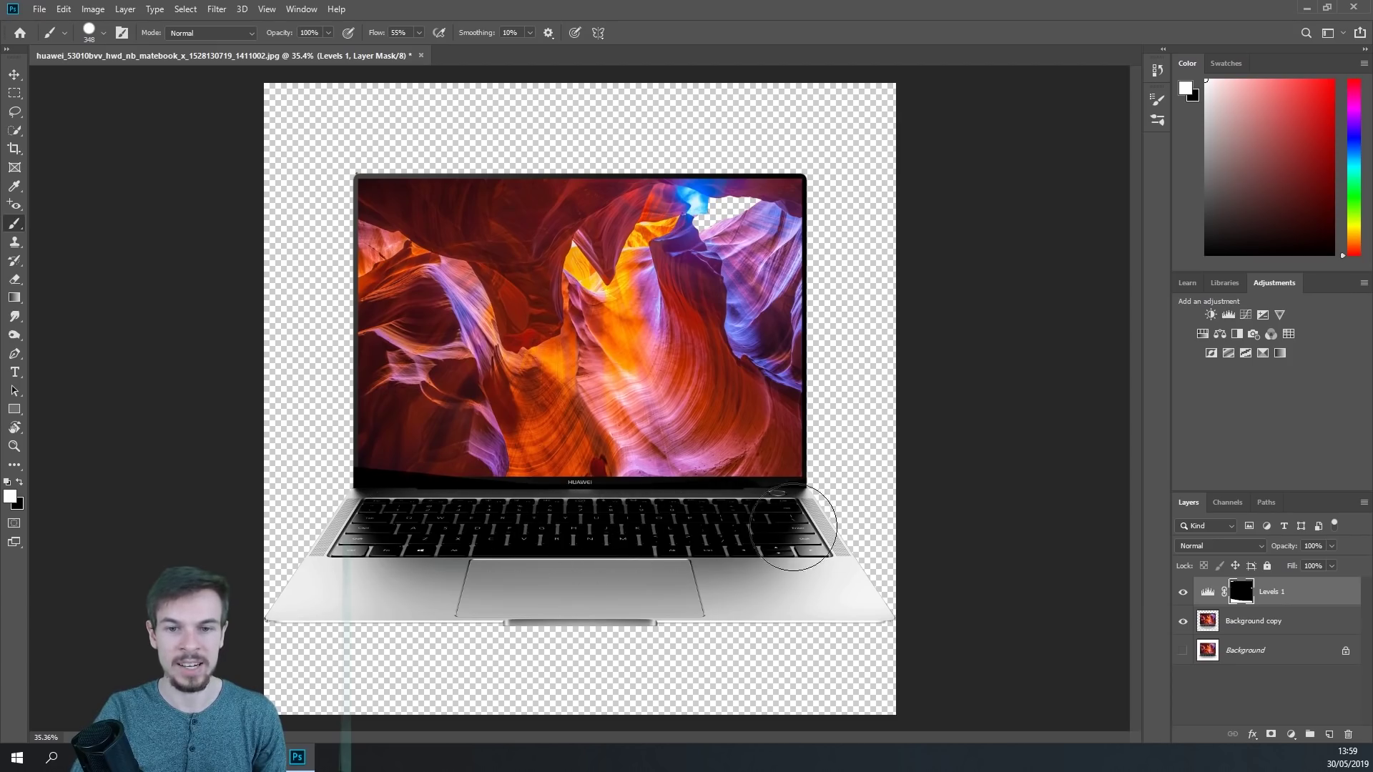
key(x)
mouse_move(821, 441)
mouse_down()
mouse_move(629, 455)
mouse_move(415, 440)
mouse_move(407, 490)
mouse_move(432, 507)
mouse_up()
- Examine the masked Levels effect around the keyboard up close and across the whole laptop cutout
key(z)
key(s)
key(x)
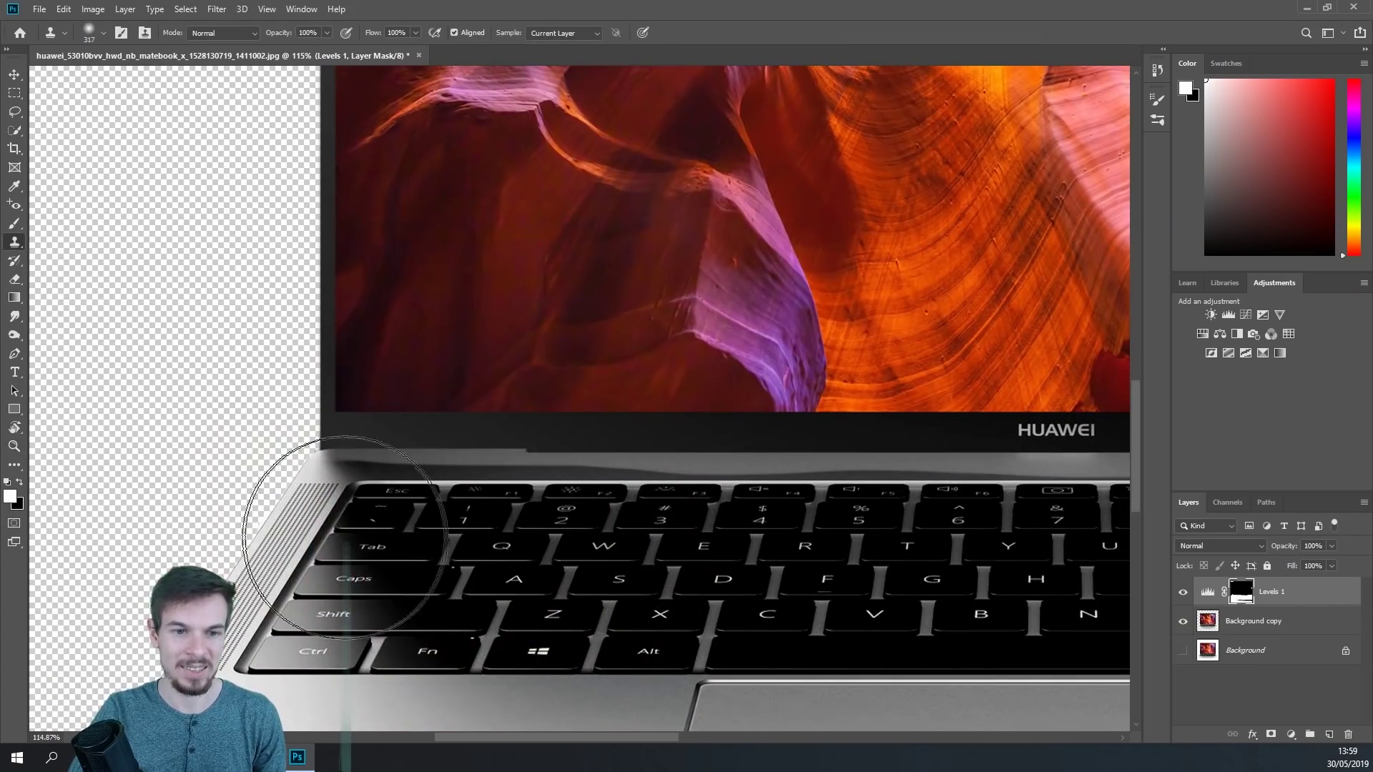
click(538, 541)
click(678, 292)
key(z)
drag(894, 390, 722, 381)
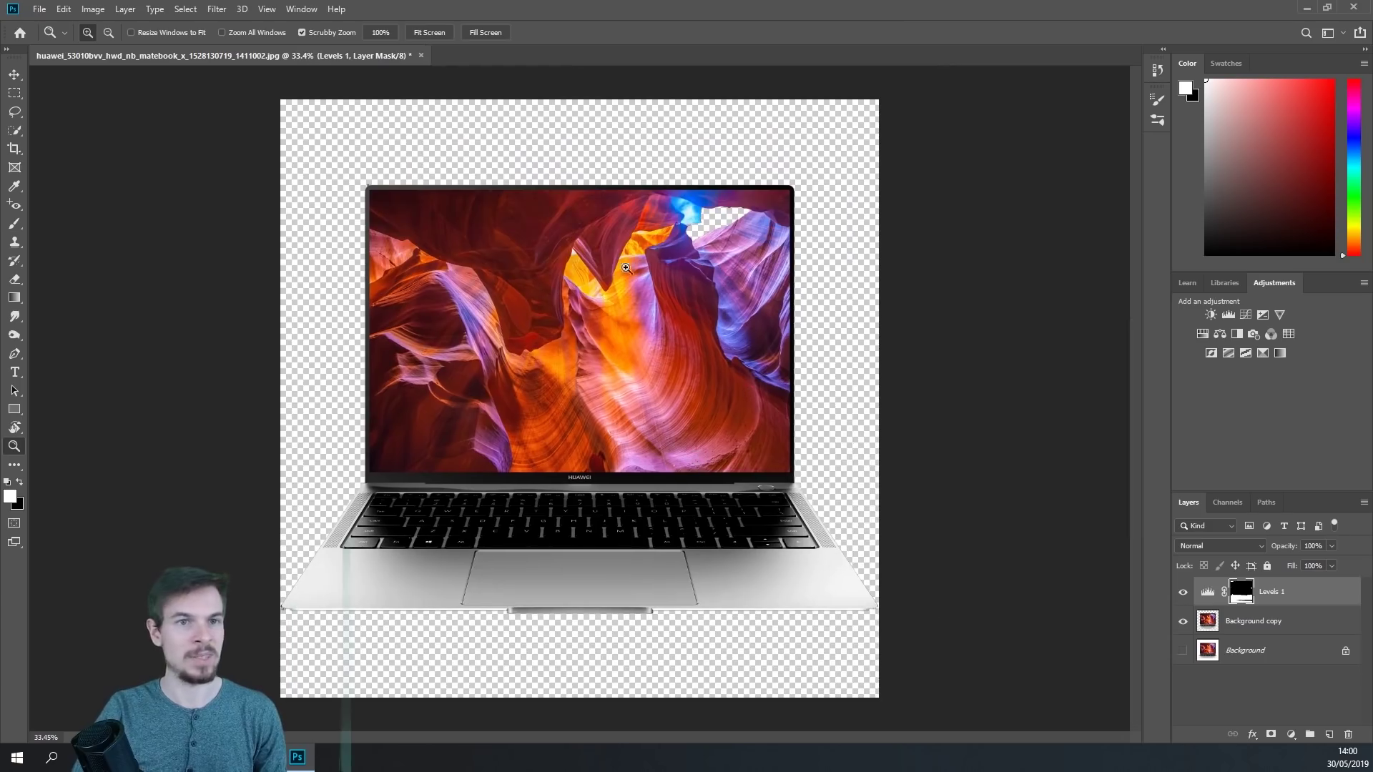
drag(806, 337, 783, 346)
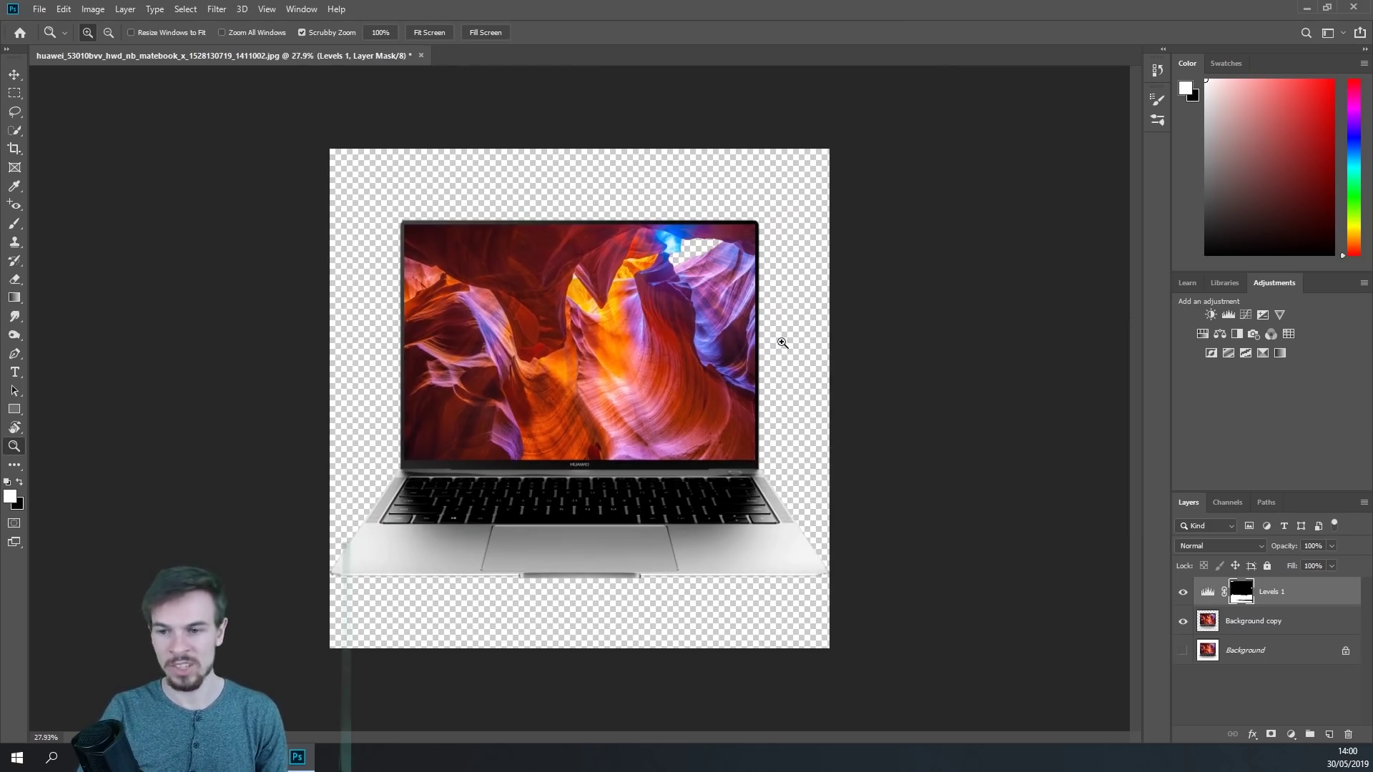
drag(623, 315, 636, 314)
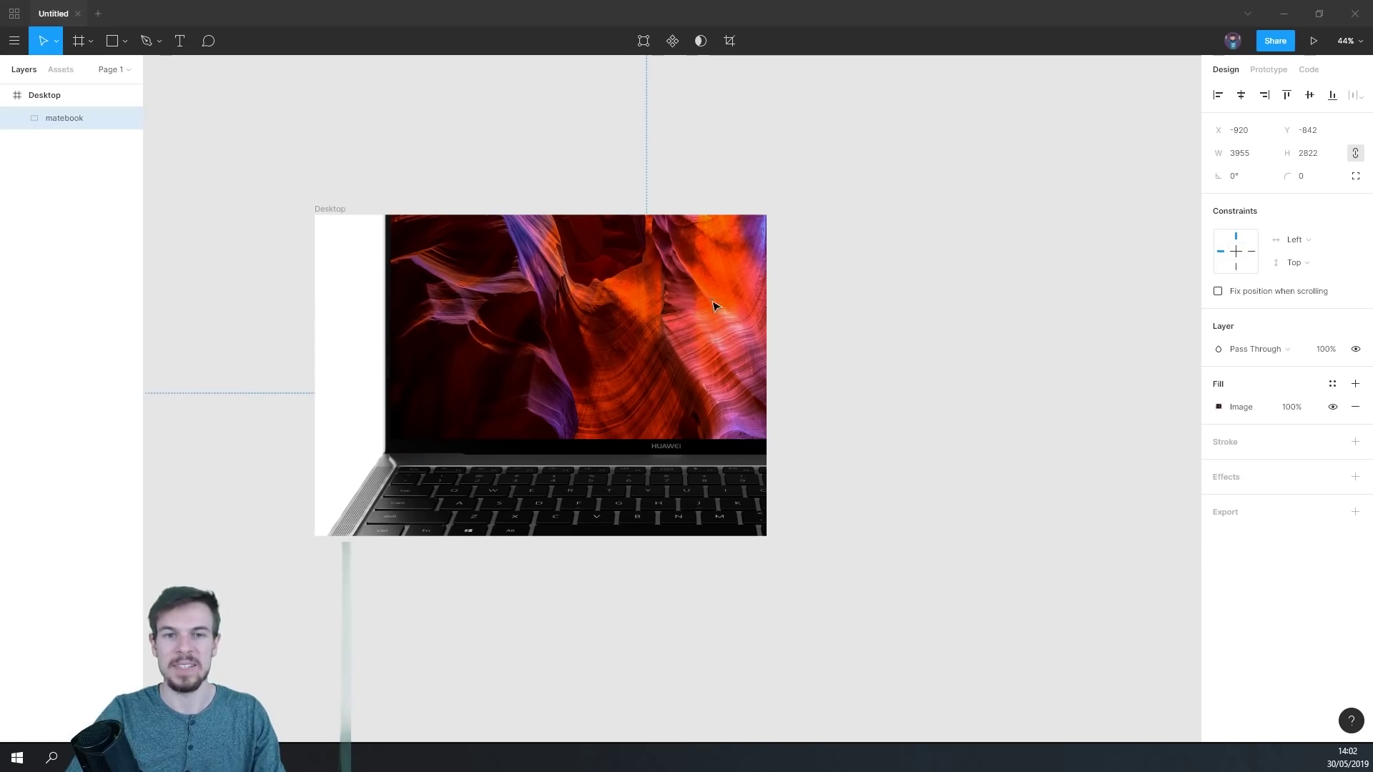
scroll(653, 385, down, 2)
scroll(662, 391, left, 3)
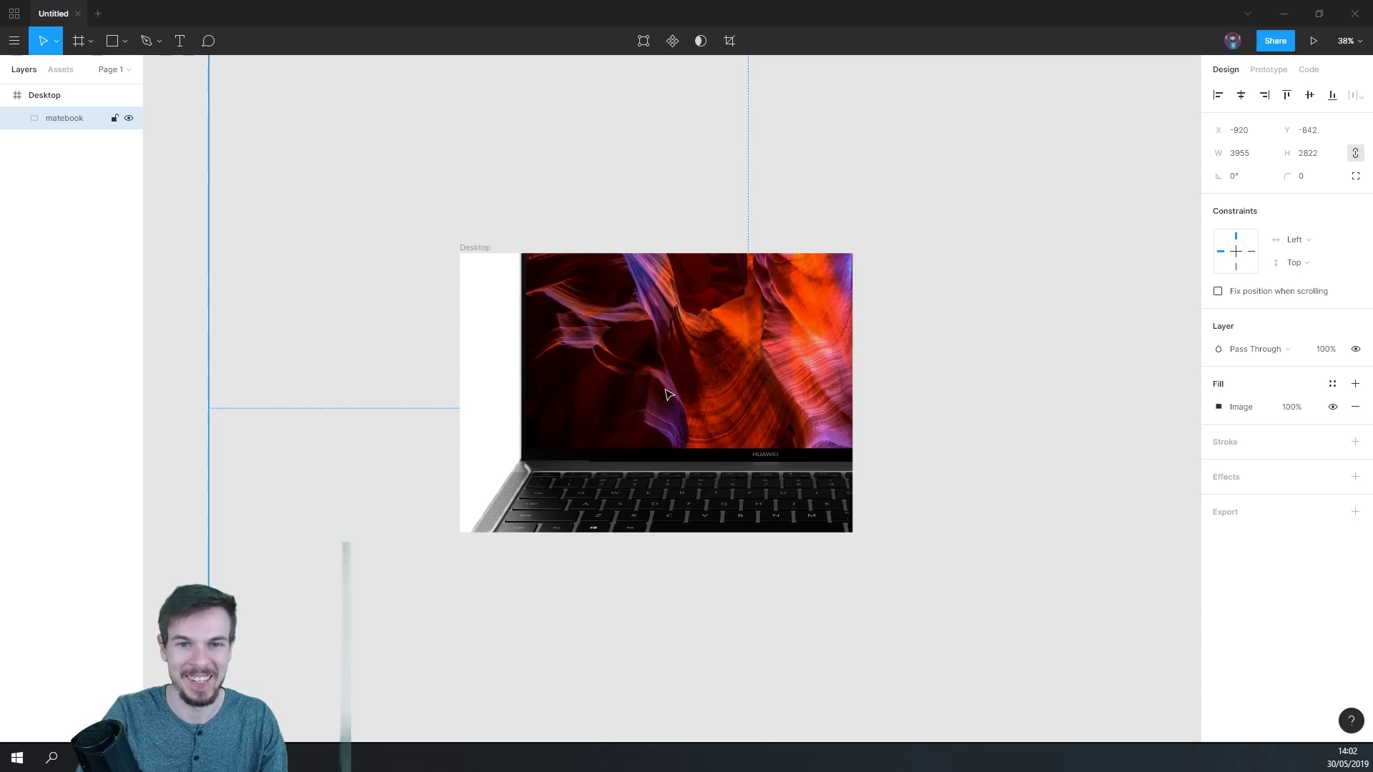
- Scale the oversized matebook image down to 720 × 513 so it fits in the right half of the Desktop frame
scroll(616, 322, down, 5)
drag(517, 230, 677, 370)
scroll(708, 377, up, 2)
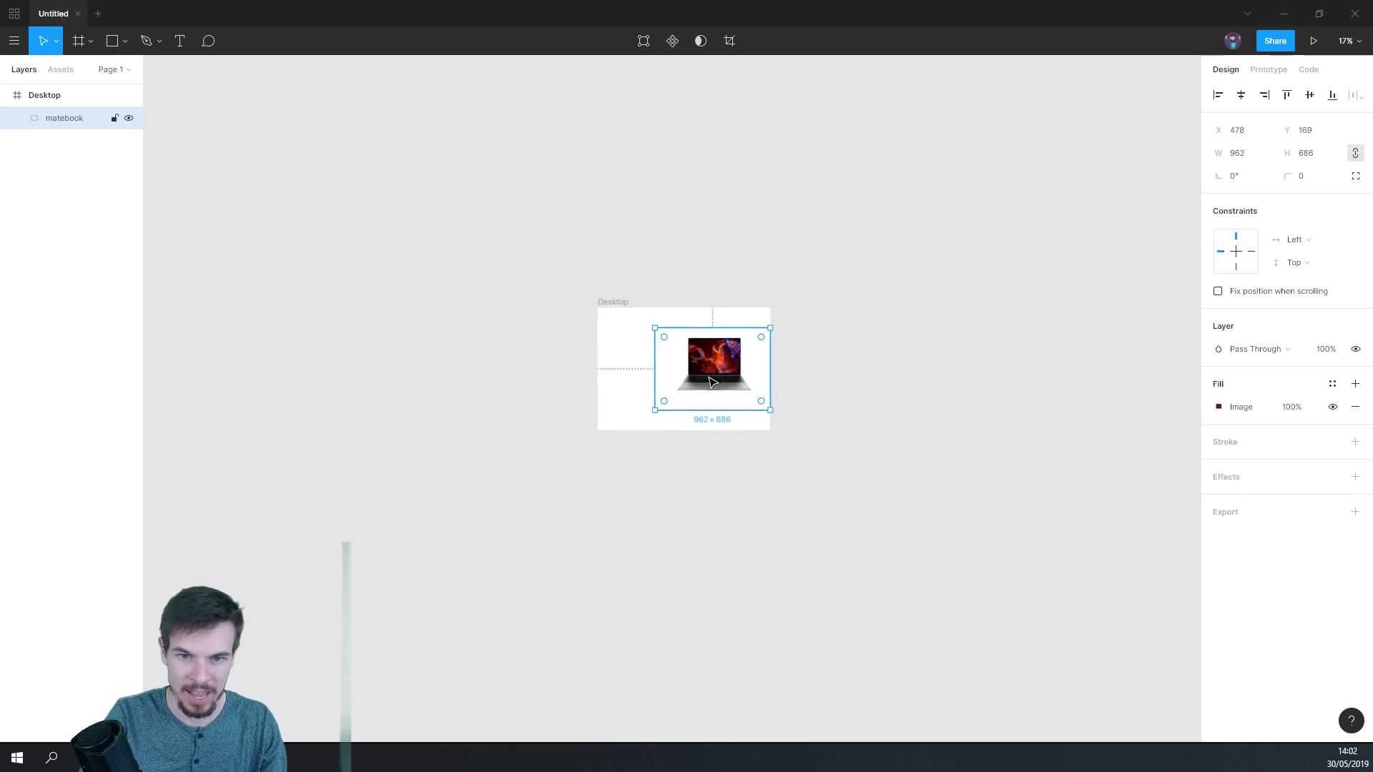
scroll(713, 381, up, 5)
scroll(684, 389, up, 2)
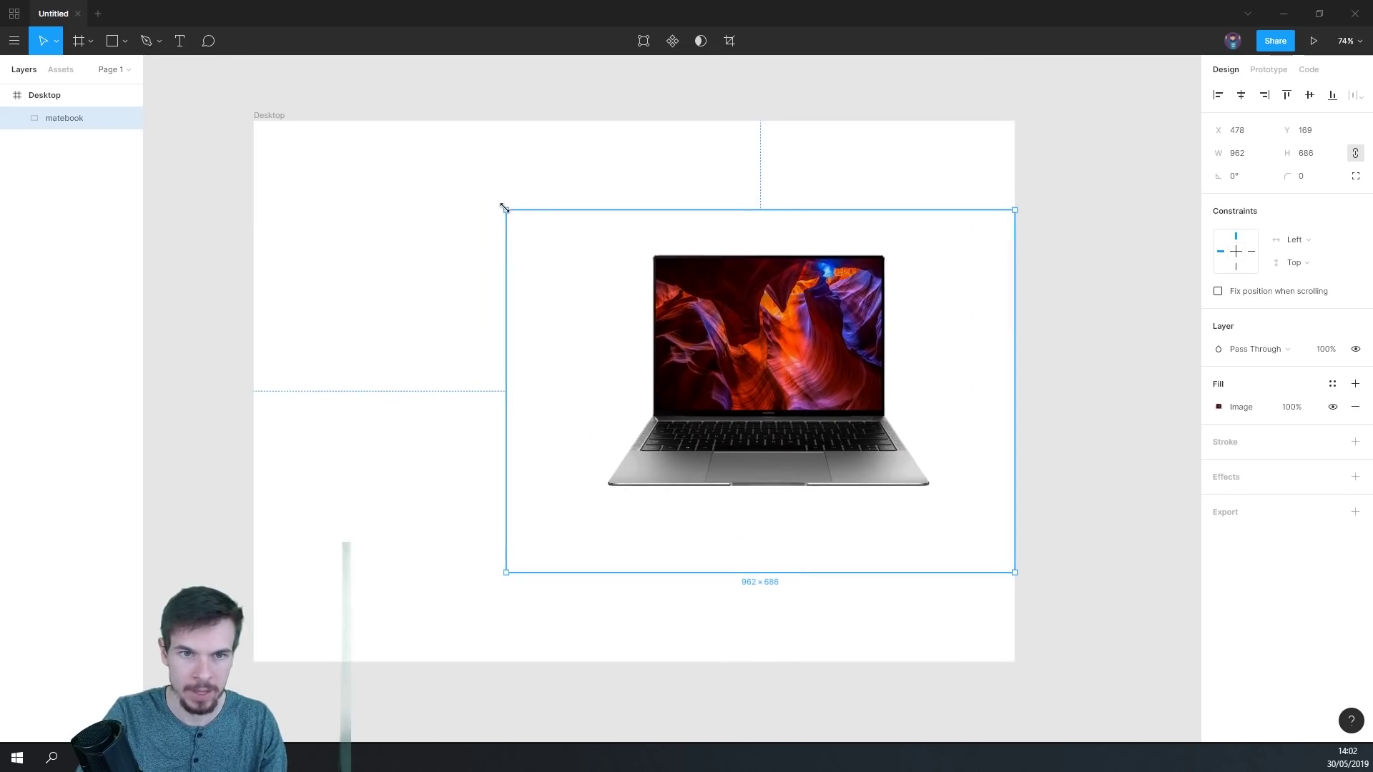
drag(506, 210, 631, 325)
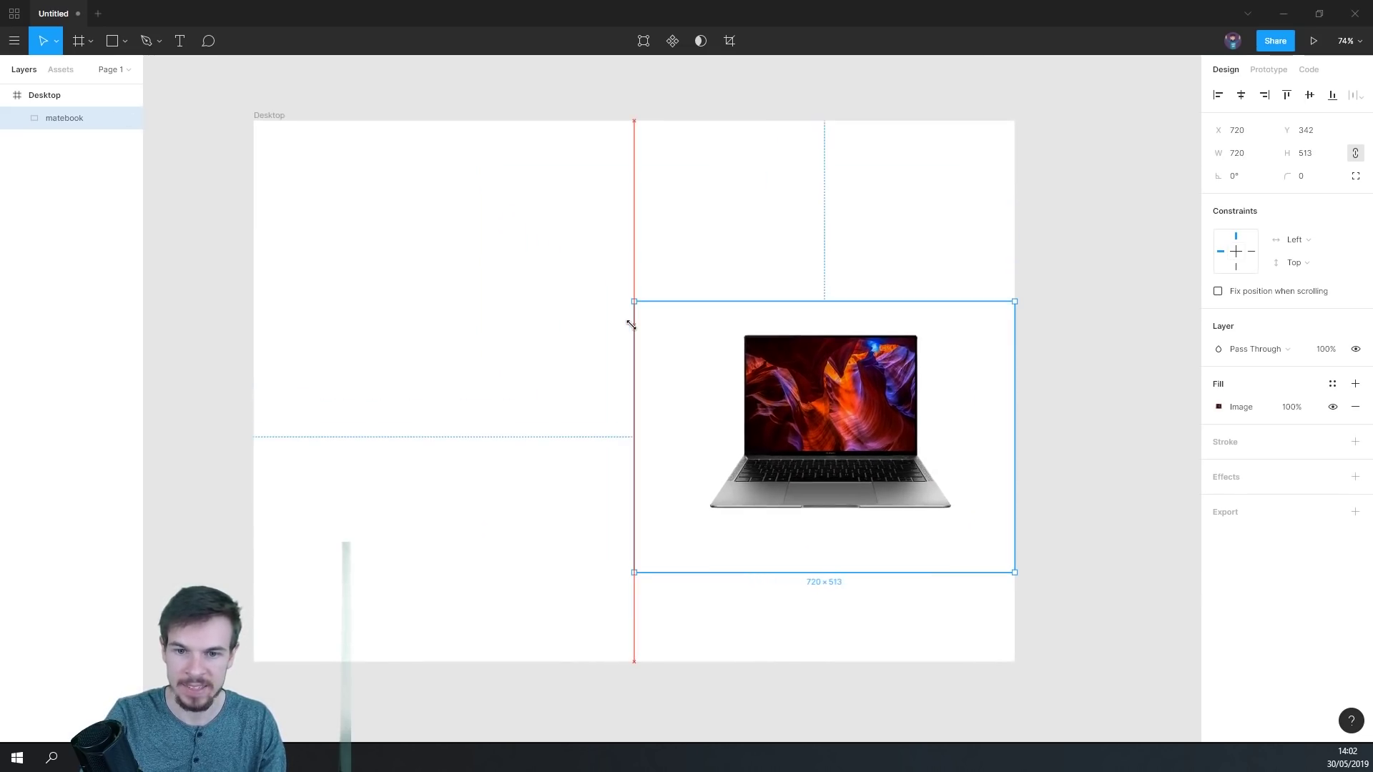
- Enlarge the laptop image to 827 × 589 and position it in the Desktop frame at X 587, Y 226
drag(788, 544, 761, 570)
drag(593, 322, 551, 297)
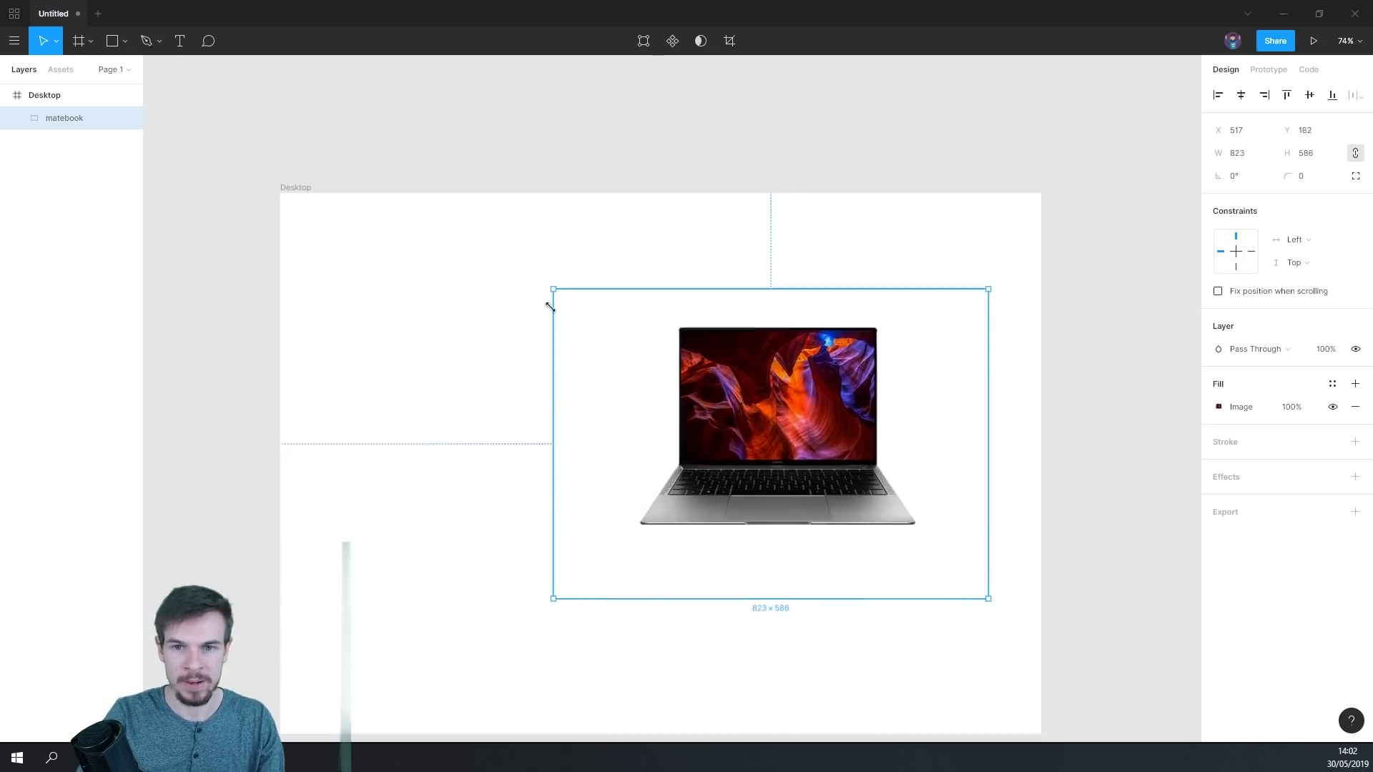
scroll(920, 417, down, 2)
scroll(920, 416, right, 2)
drag(769, 405, 811, 425)
scroll(799, 469, down, 2)
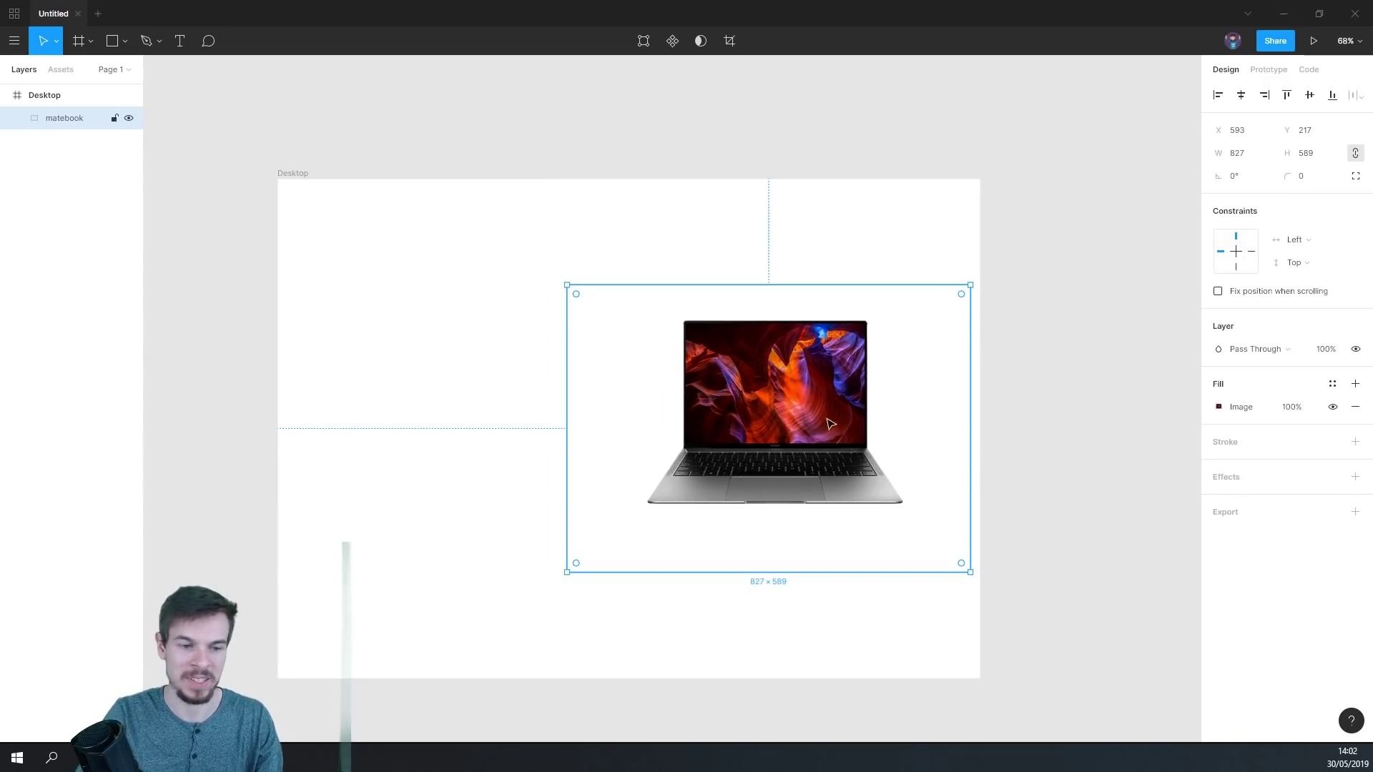
scroll(734, 587, left, 3)
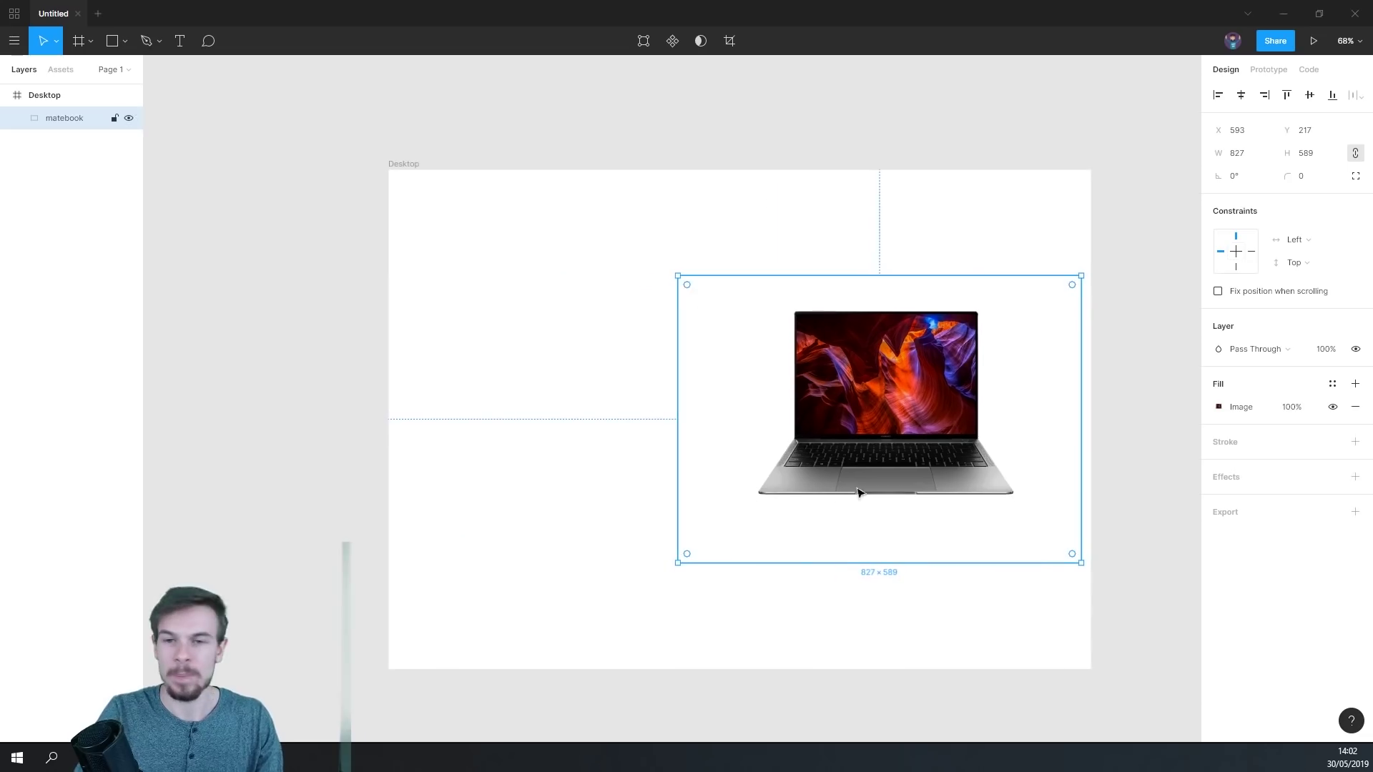
scroll(1089, 439, right, 2)
drag(923, 559, 914, 549)
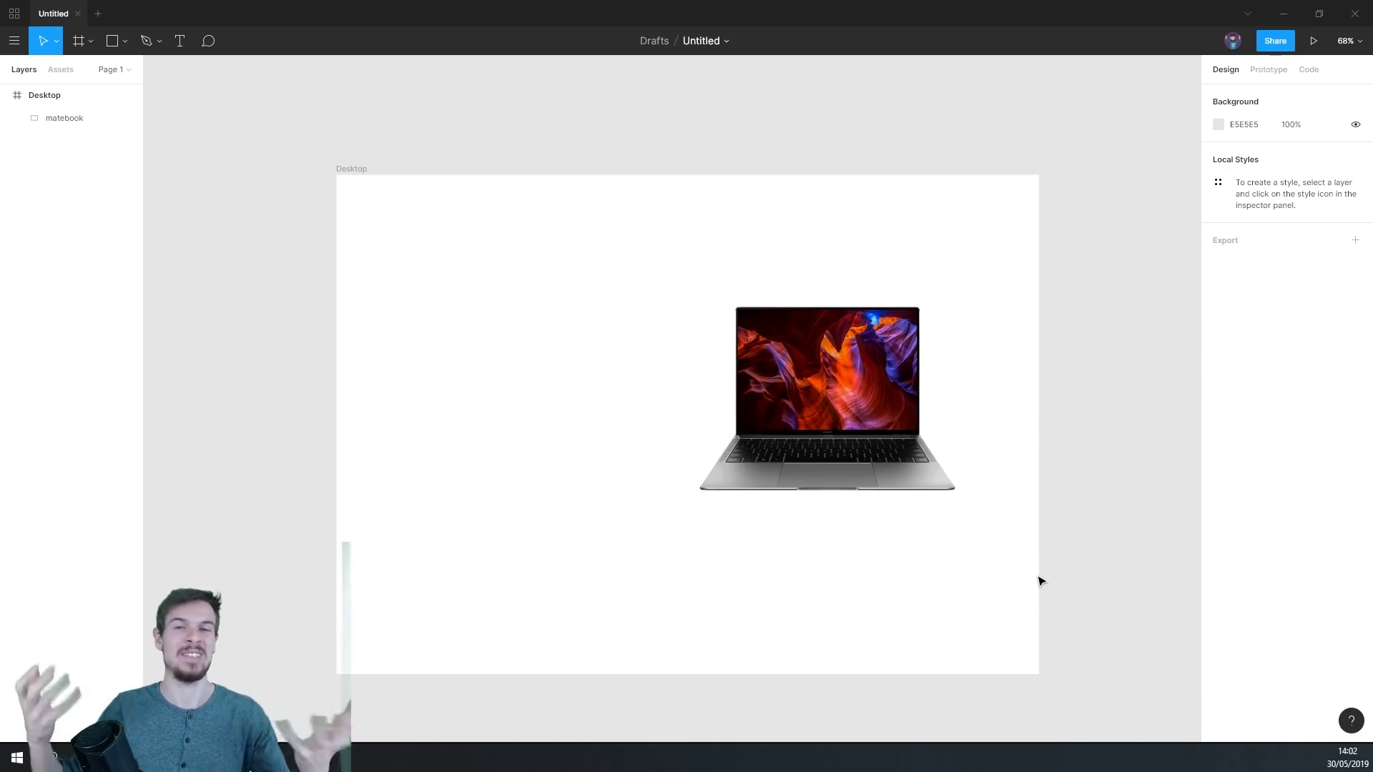
drag(823, 414, 826, 429)
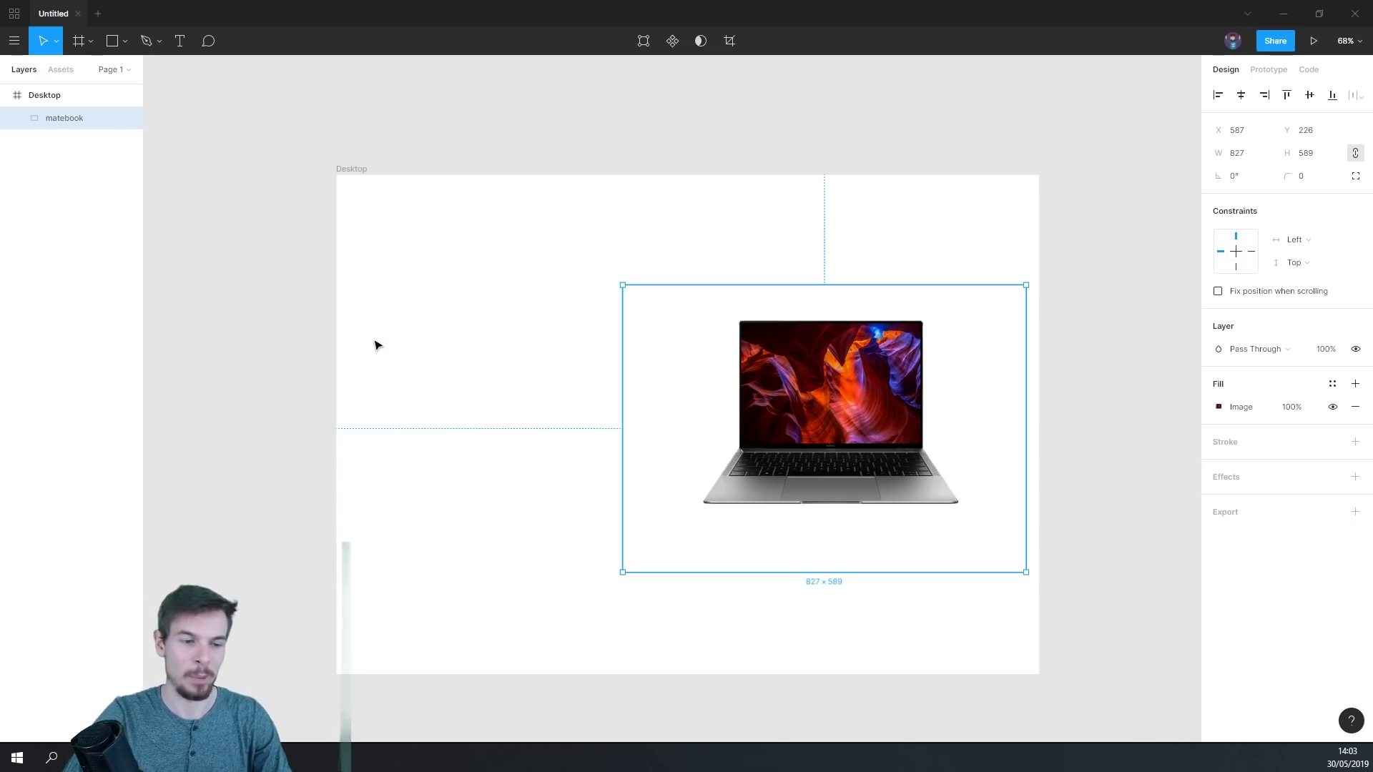
- Add a text box about 652 × 211 beside the laptop reading "Laptop for the future" at font size 48
key(Escape)
click(183, 43)
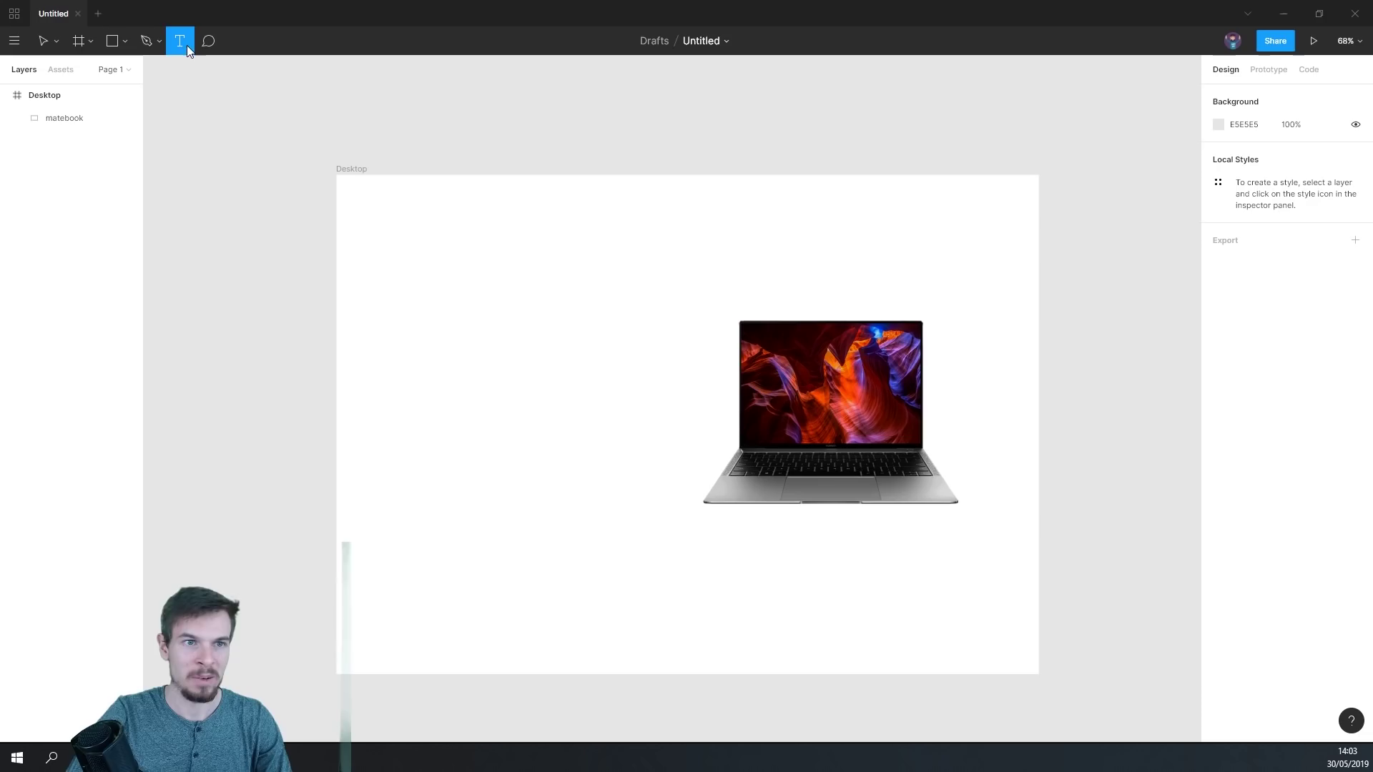
drag(369, 286, 688, 389)
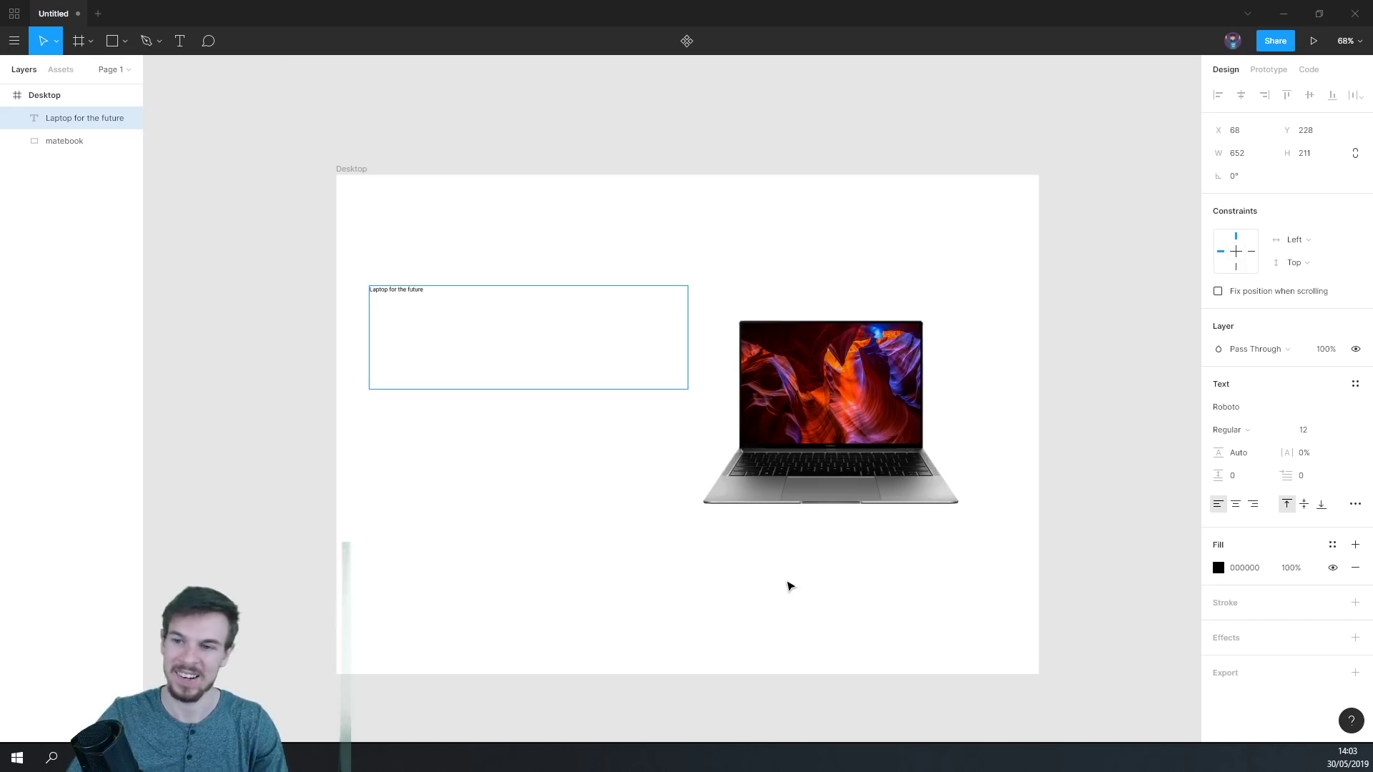
key(ctrl+a)
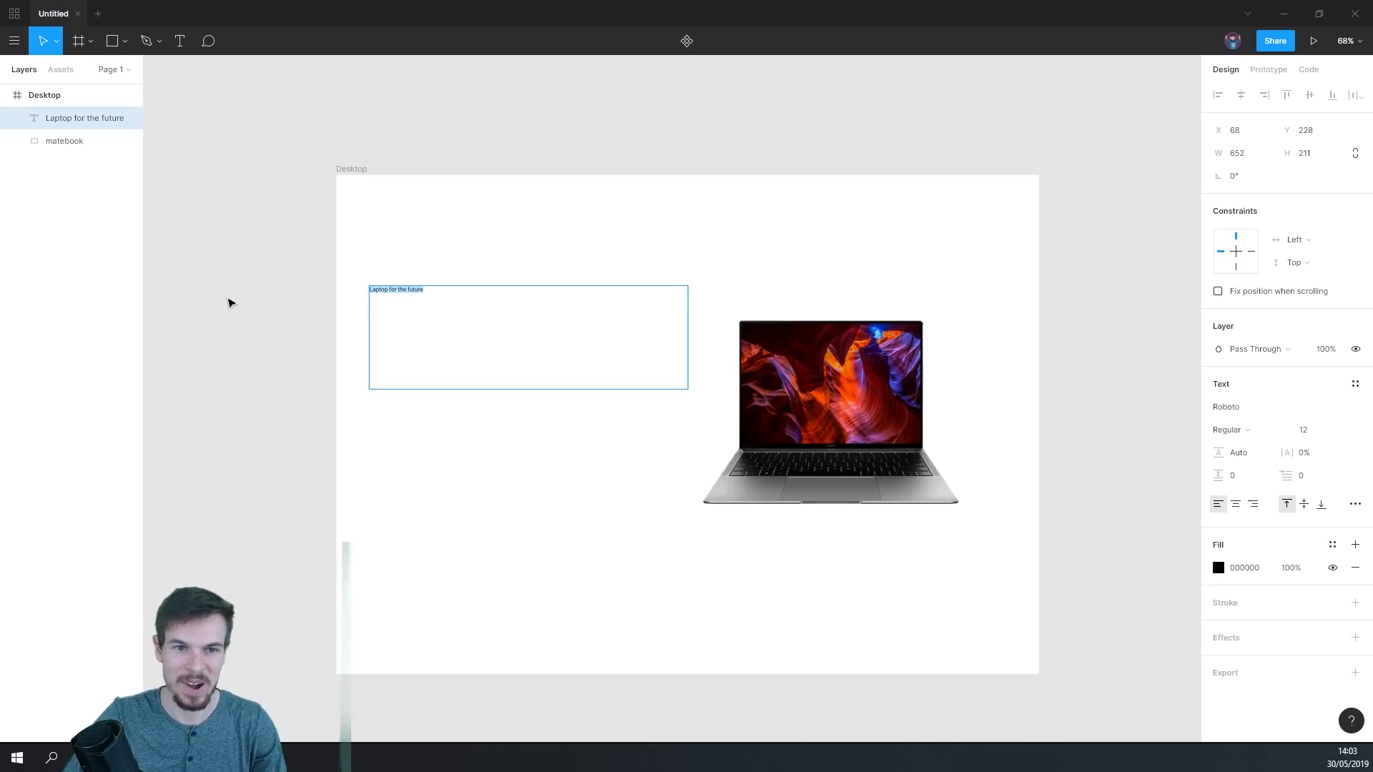
click(1338, 430)
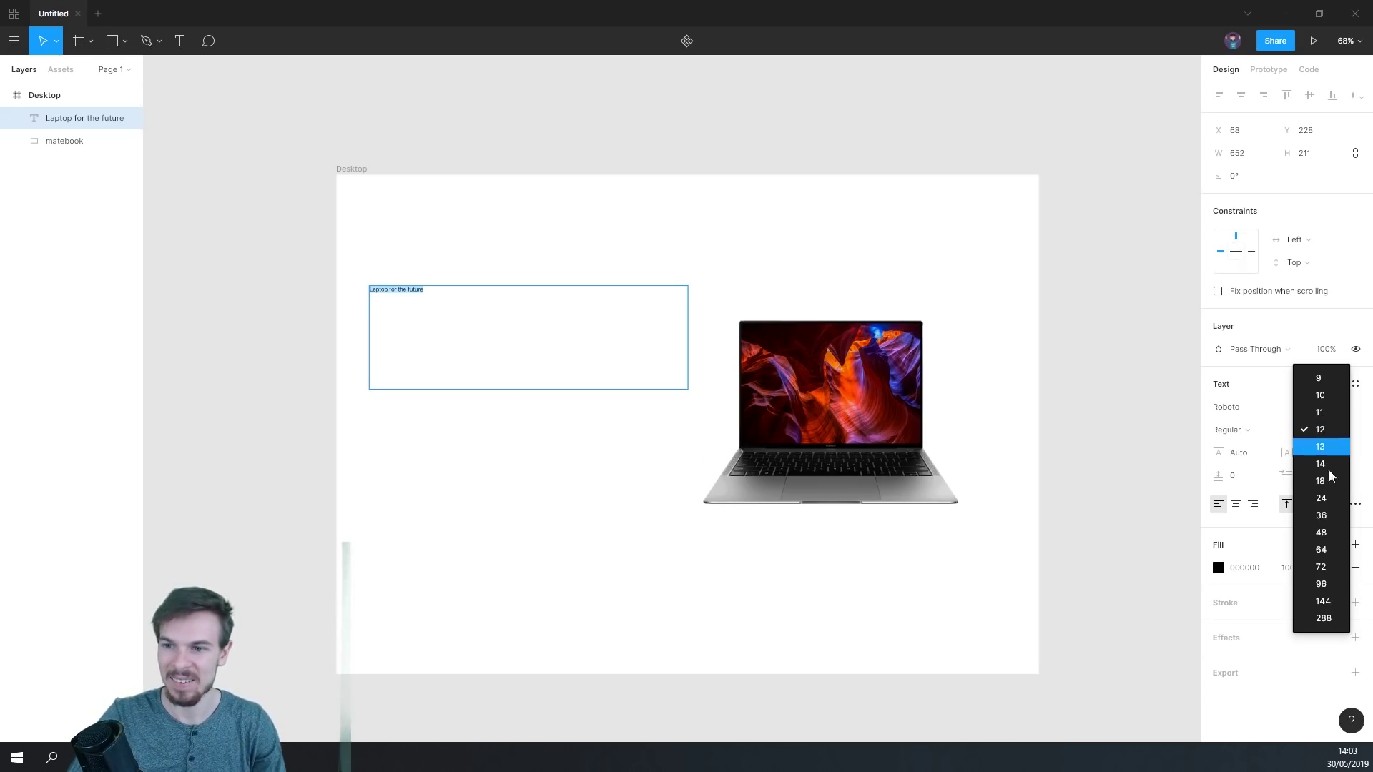
click(1323, 532)
scroll(763, 433, up, 1)
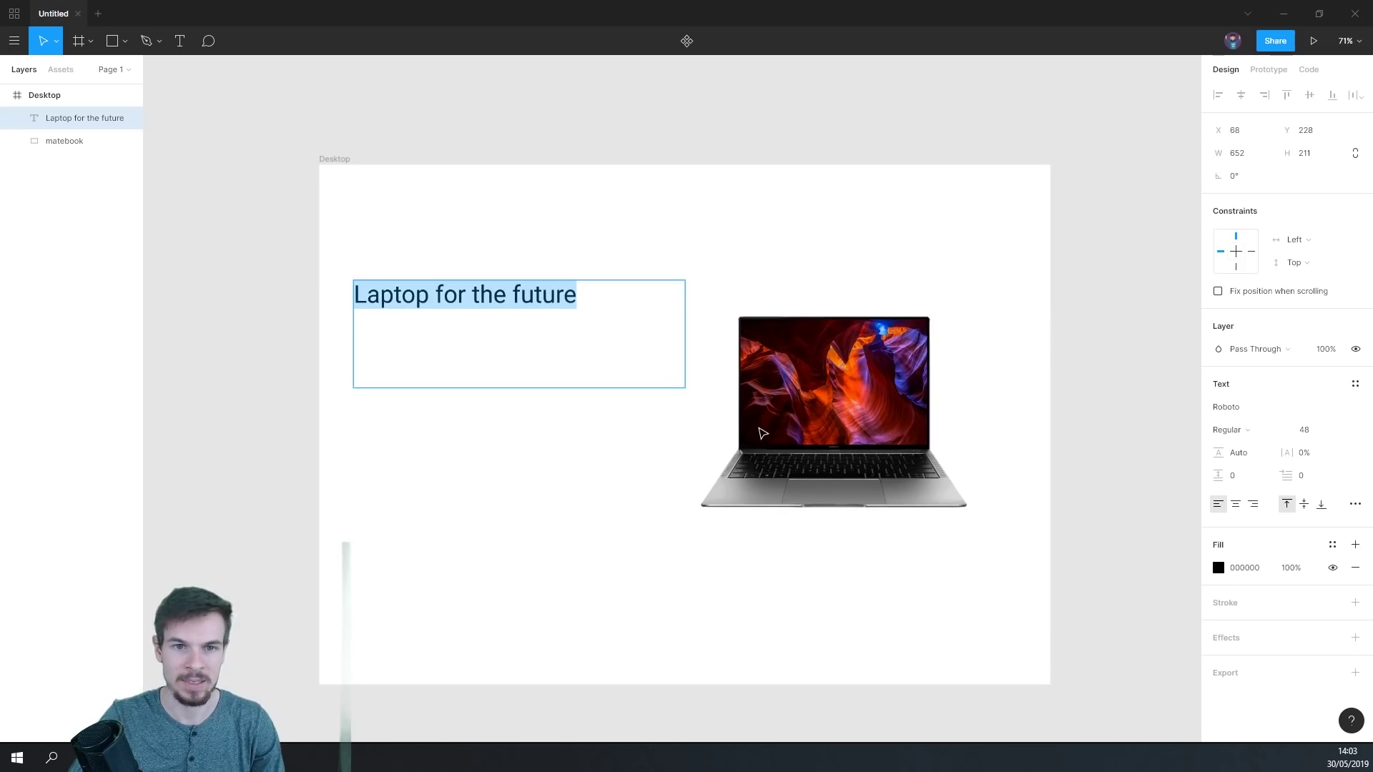
- Move the "Laptop for the future" heading closer to the laptop, to X 148, Y 310
key(Escape)
click(487, 332)
drag(476, 300, 512, 342)
click(539, 567)
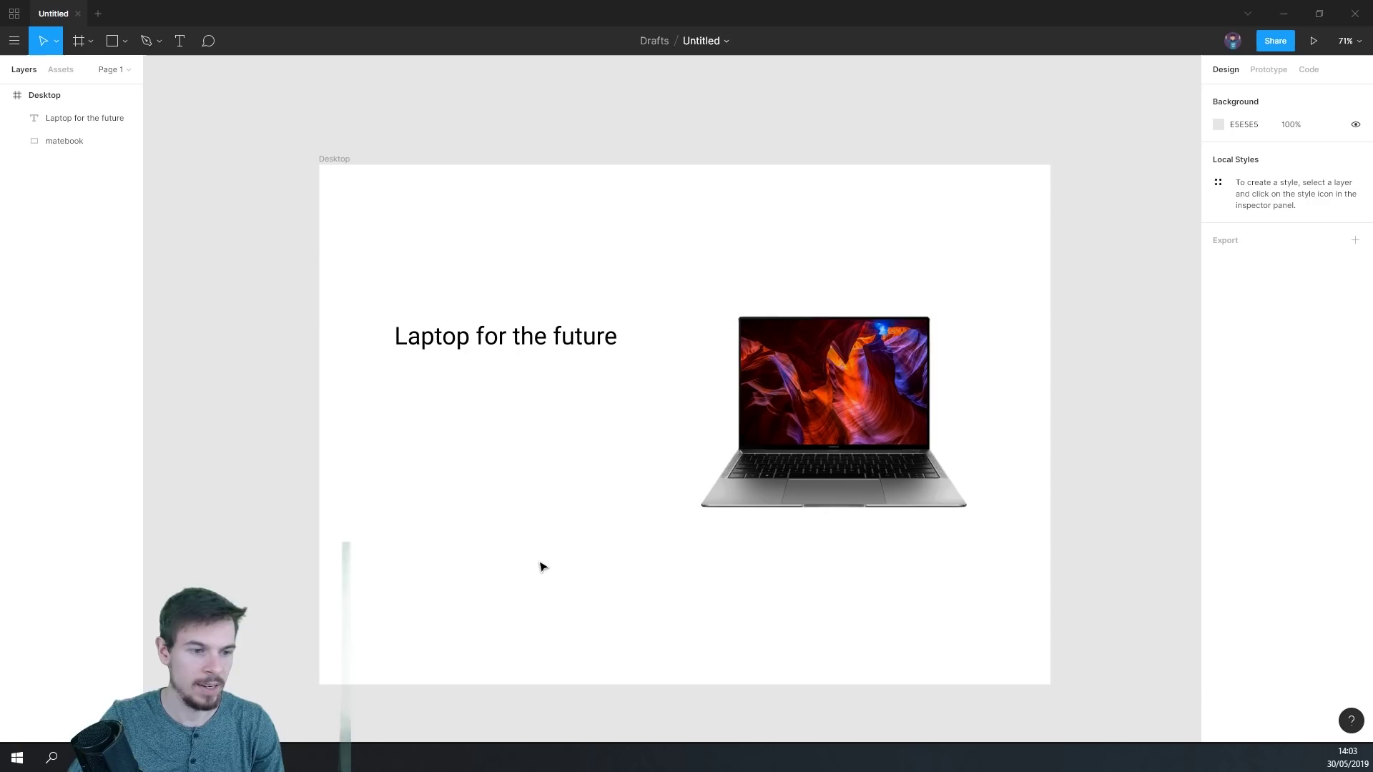
- Add a text box about 599 × 164 below the heading reading "The new 14 inch bezeless display oferring a 4k display with touch screen."
click(179, 41)
drag(392, 369, 697, 453)
text(The new 14 inch bezeless )
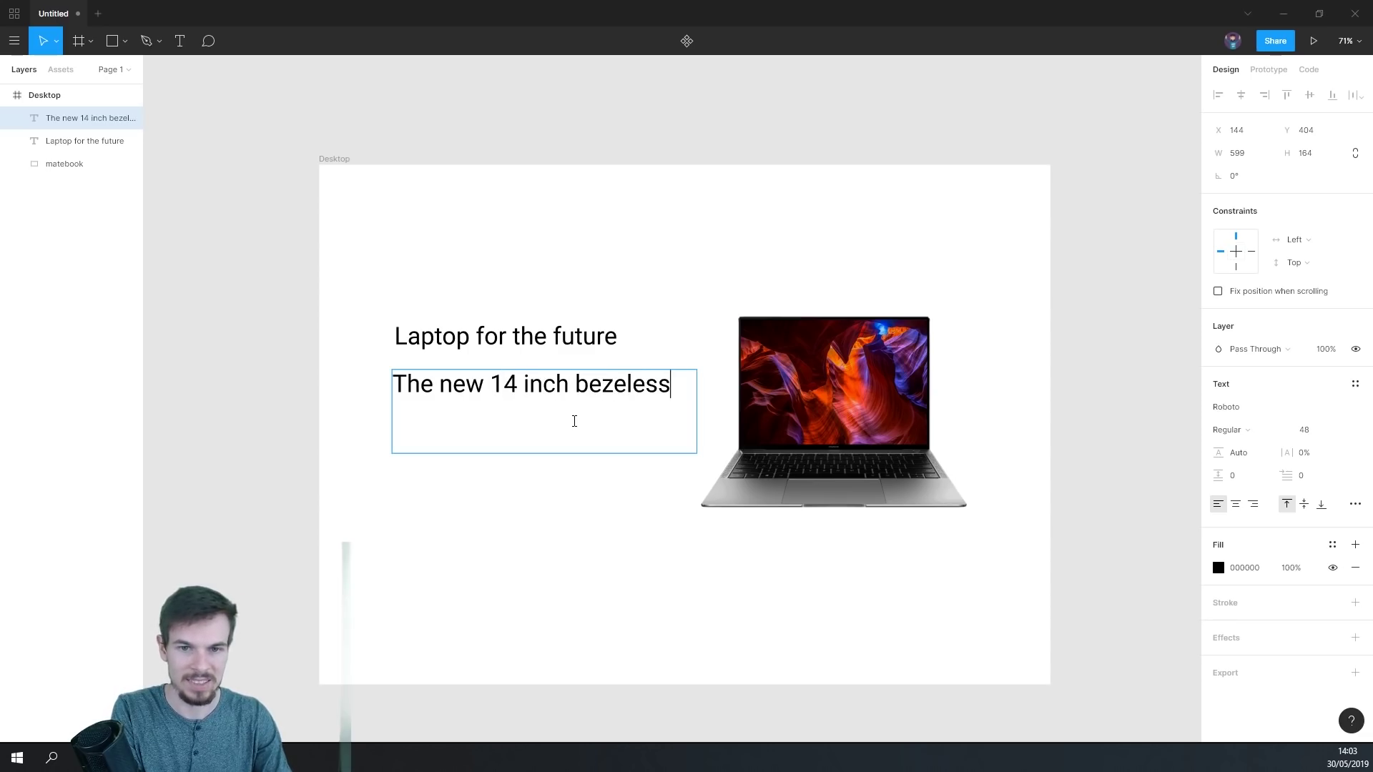
text(display oferring )
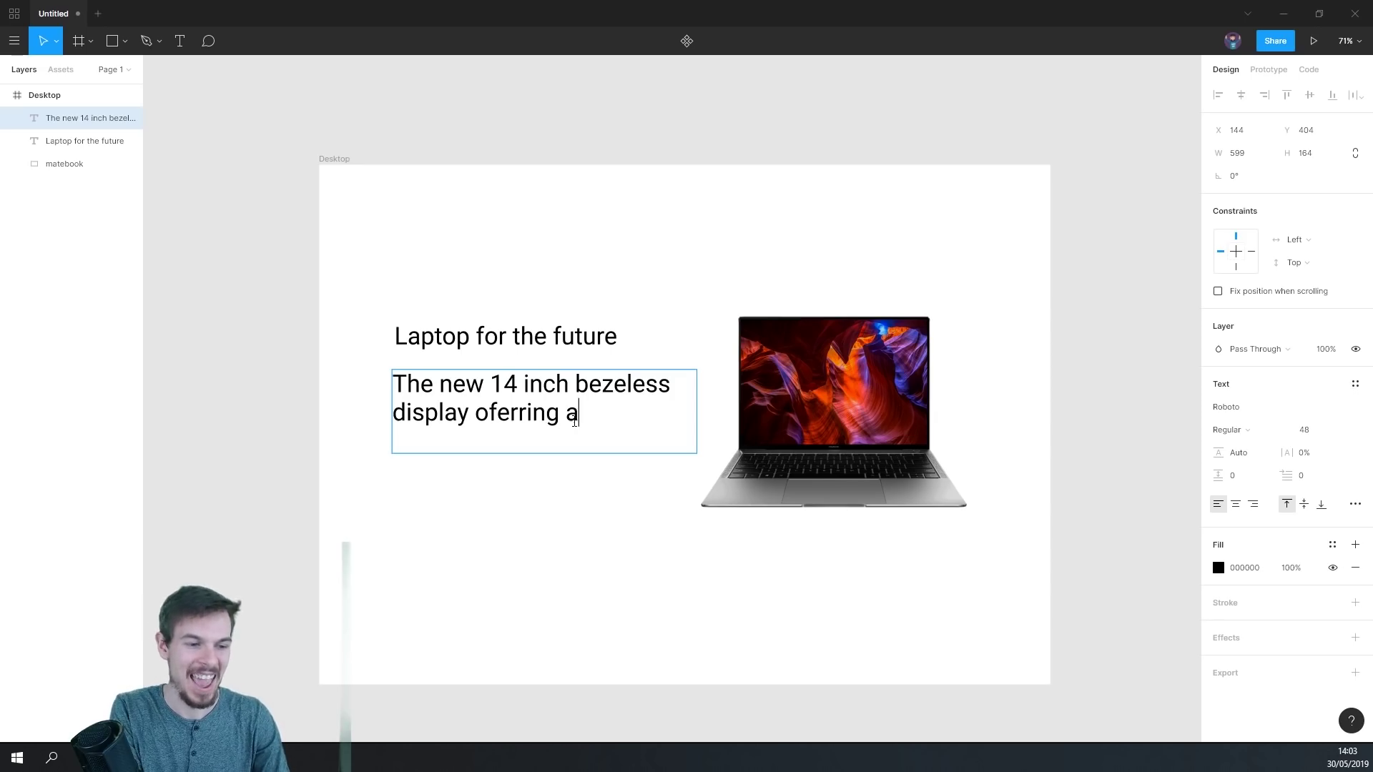
text(a 4k si)
key(BackSpace)
key(BackSpace)
text(display with)
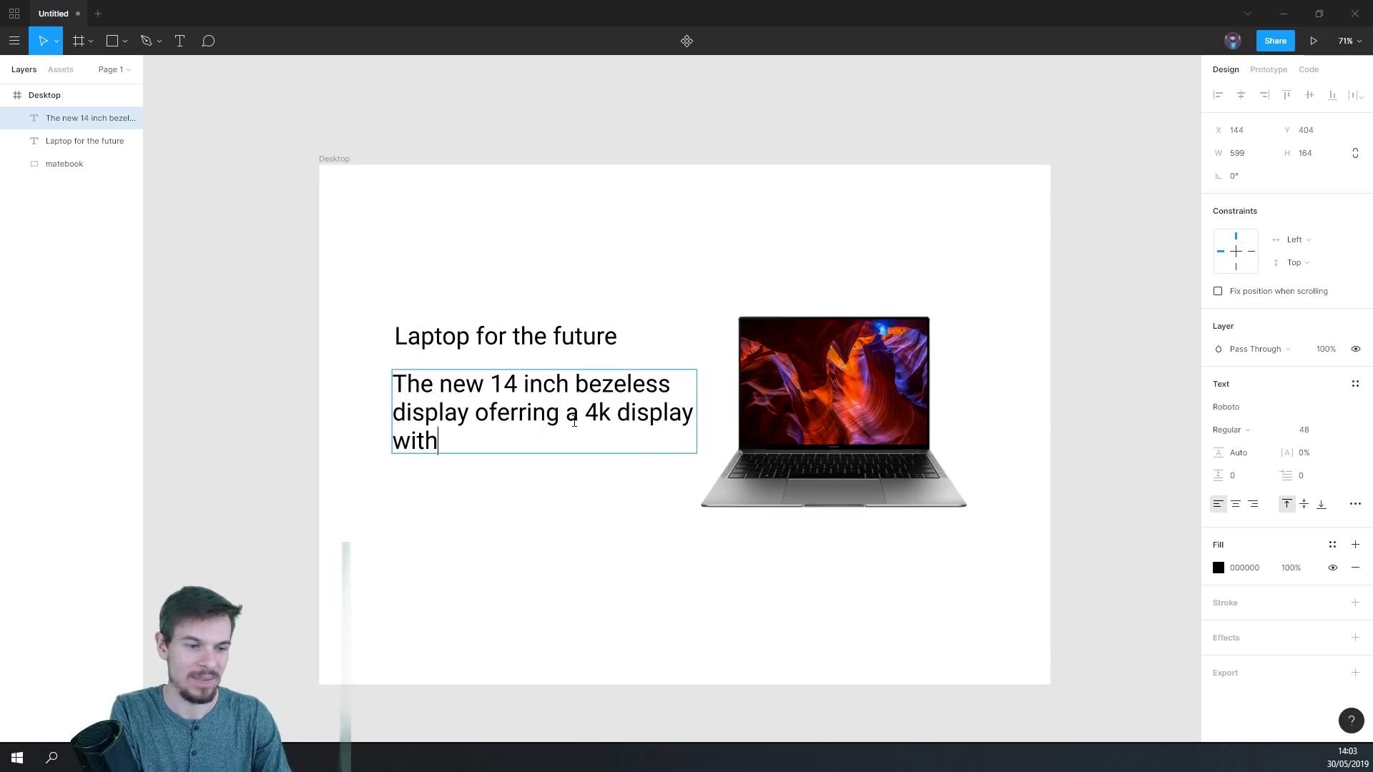
text( touch )
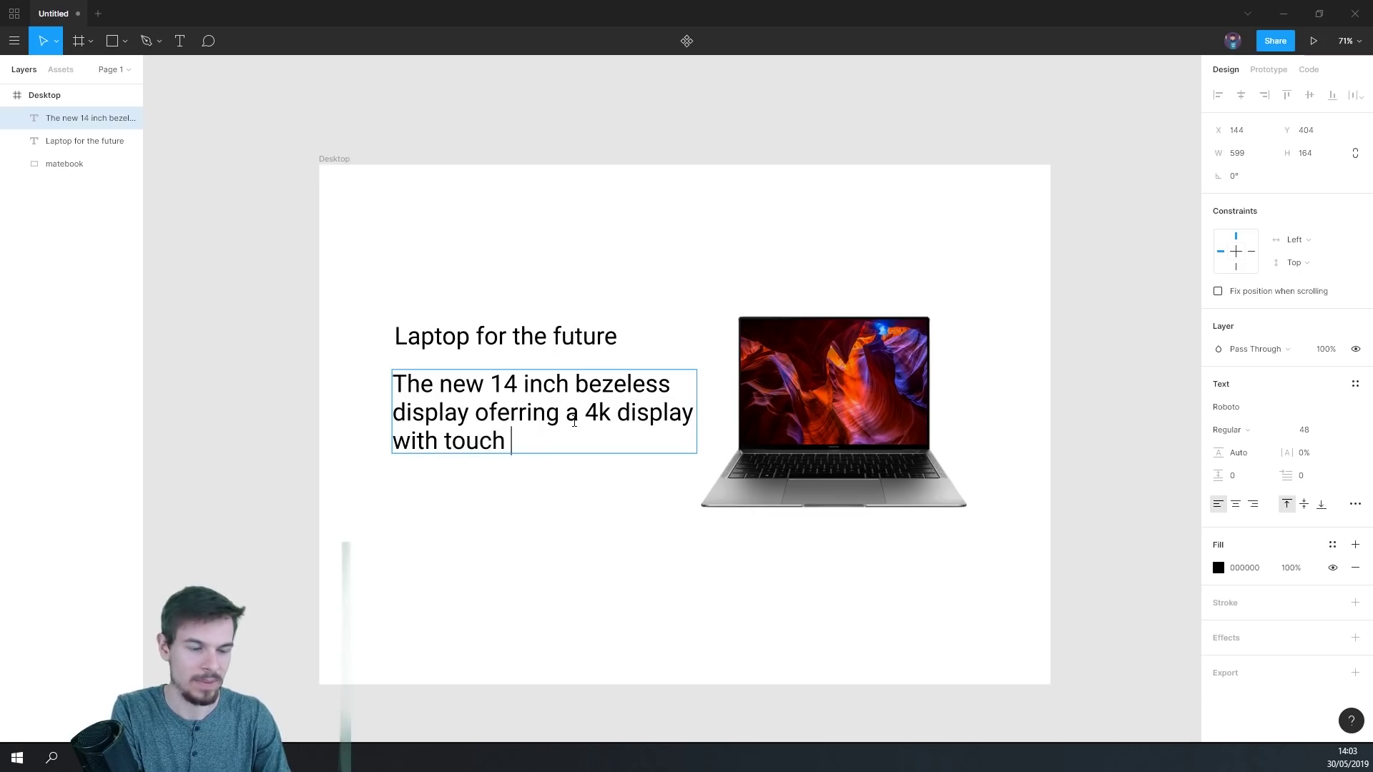
text(screen.)
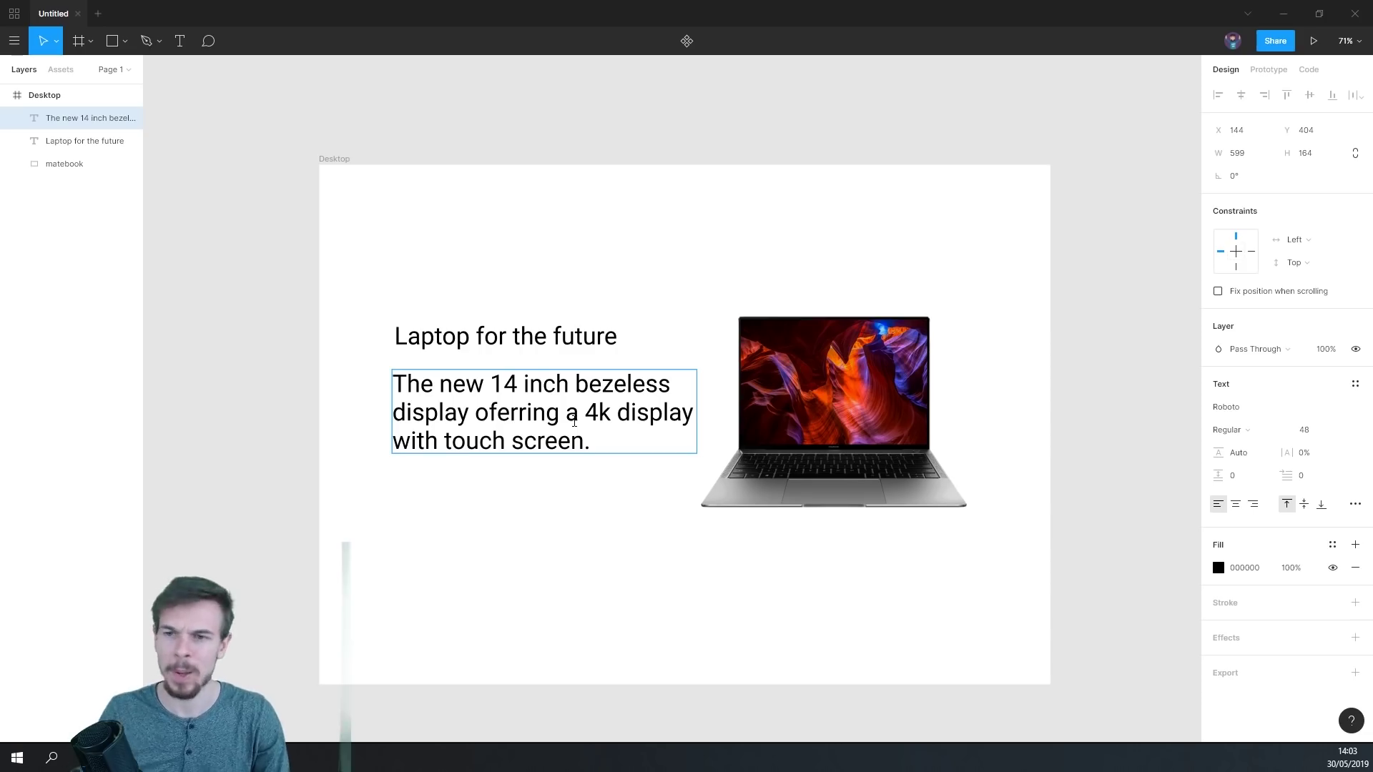
- Try the description text at font sizes 36 and 18
key(ctrl+a)
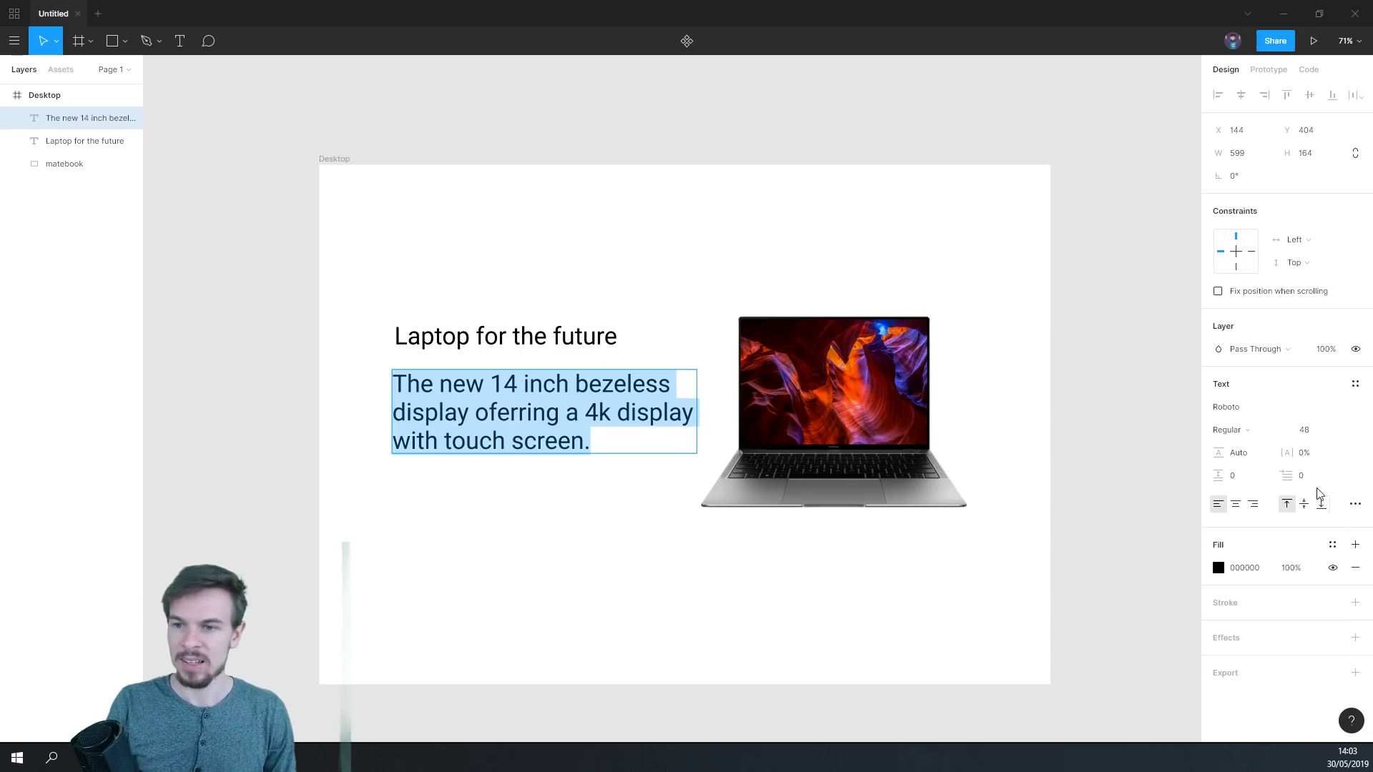
click(1340, 430)
click(1322, 397)
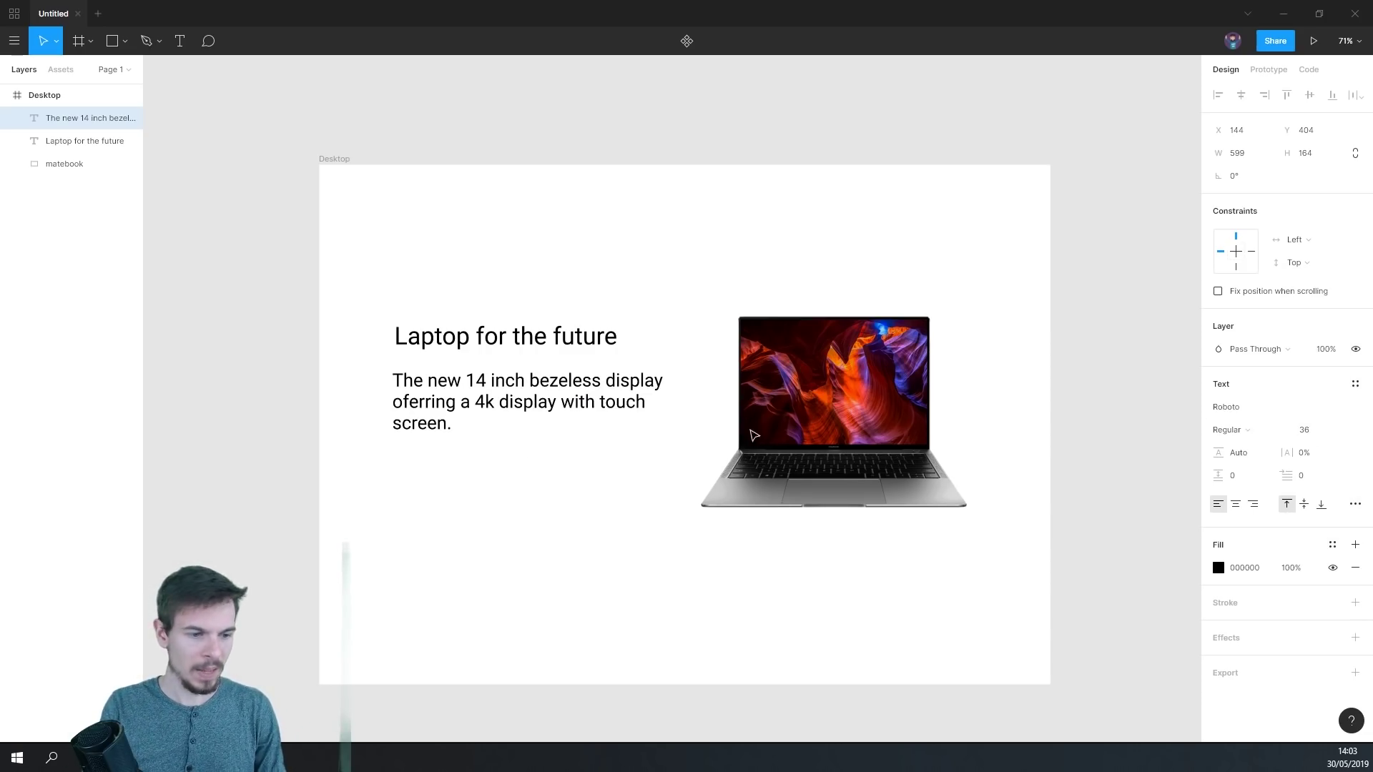
key(ctrl+a)
click(1334, 430)
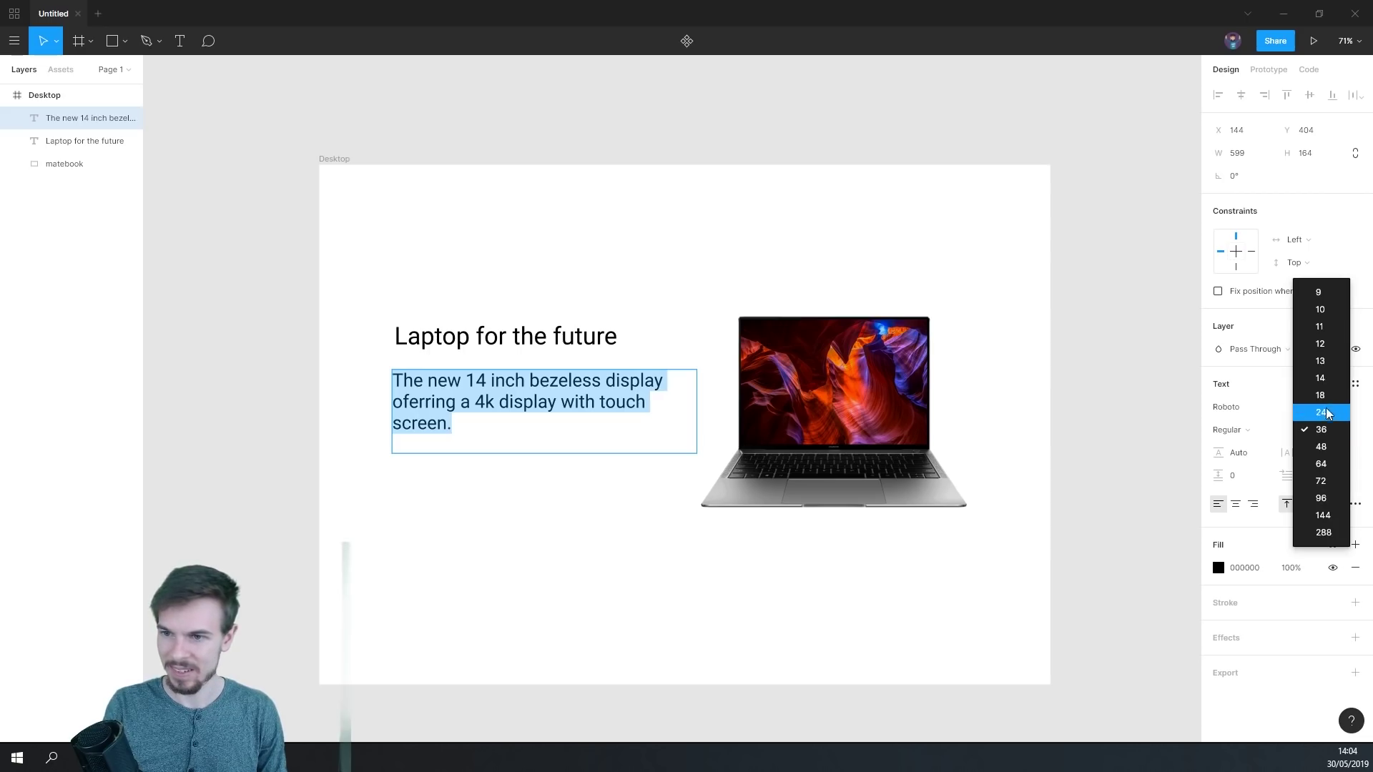
click(1333, 397)
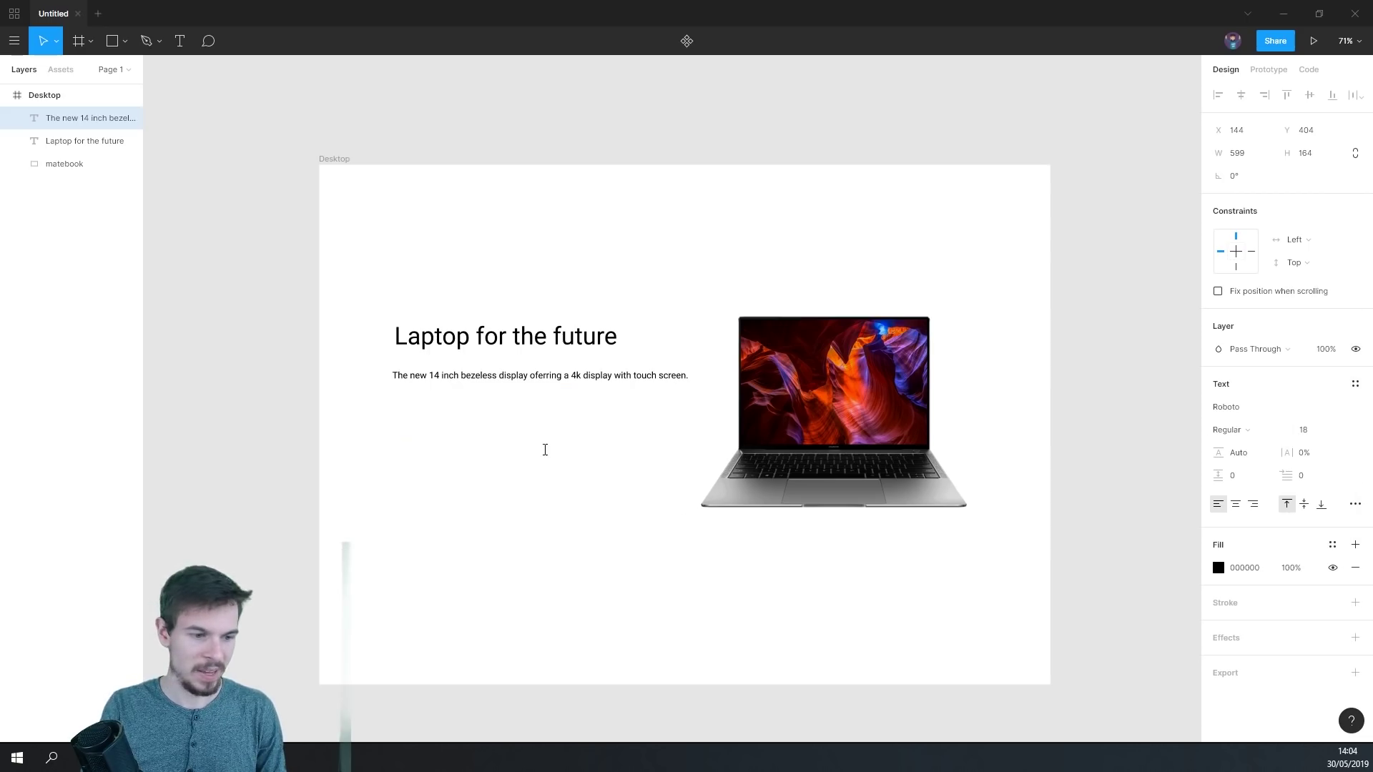
- Set the description text's font size to 24
scroll(550, 442, up, 2)
click(1328, 429)
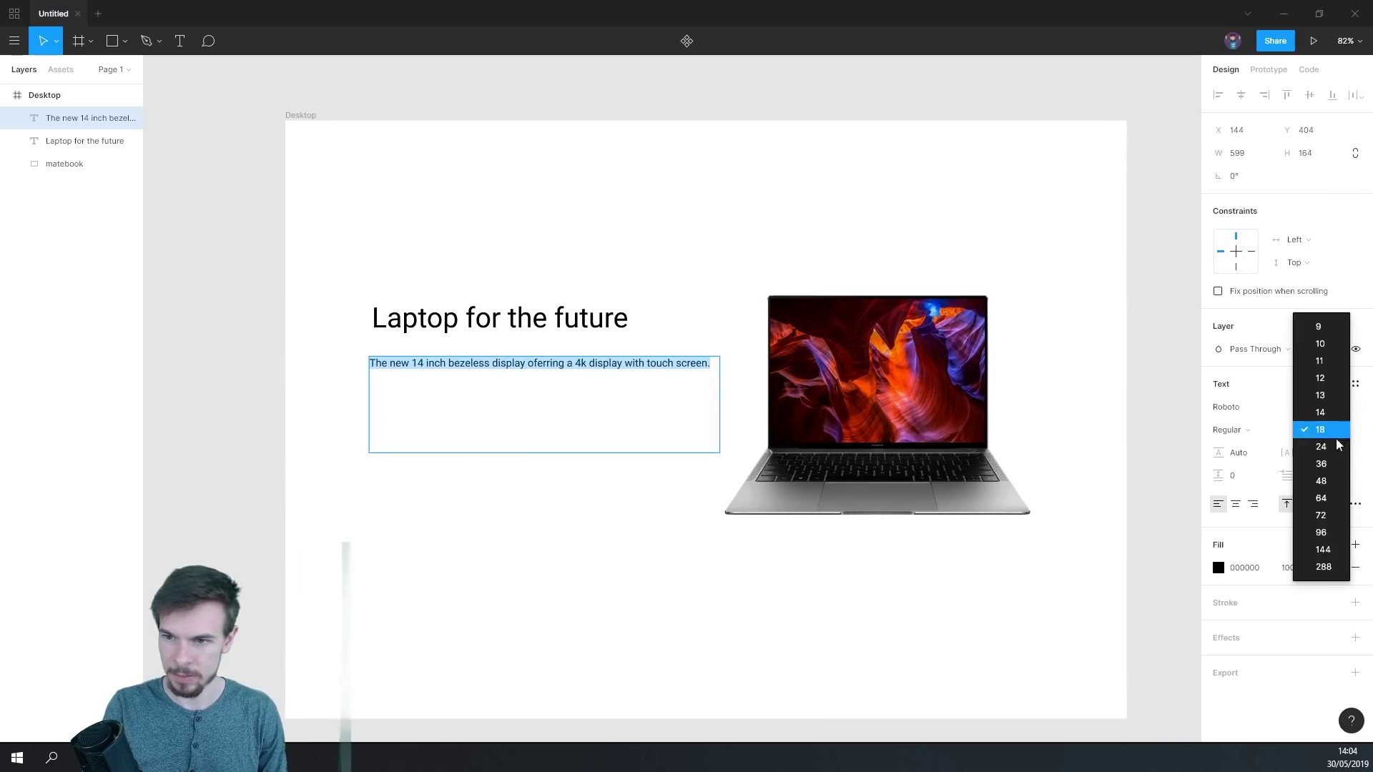
click(1334, 446)
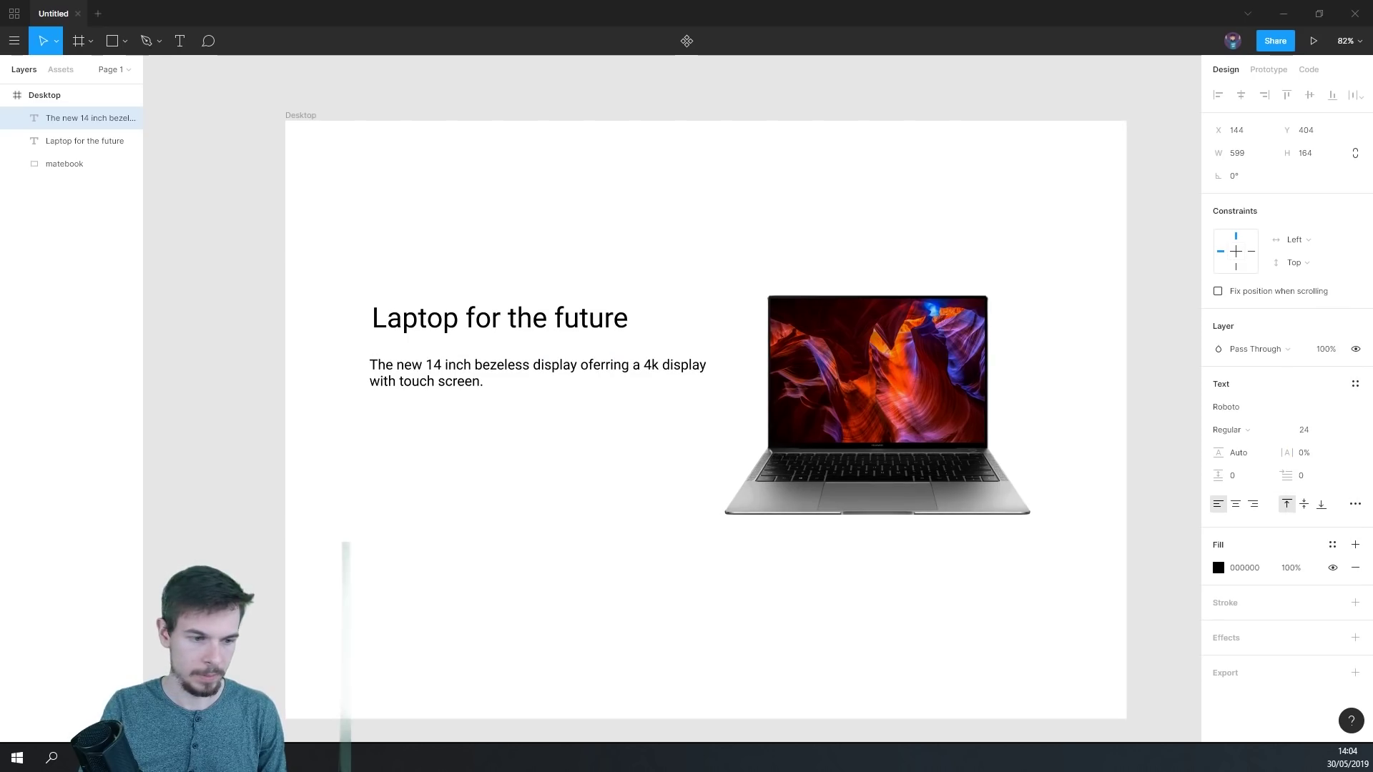
key(Return)
key(Escape)
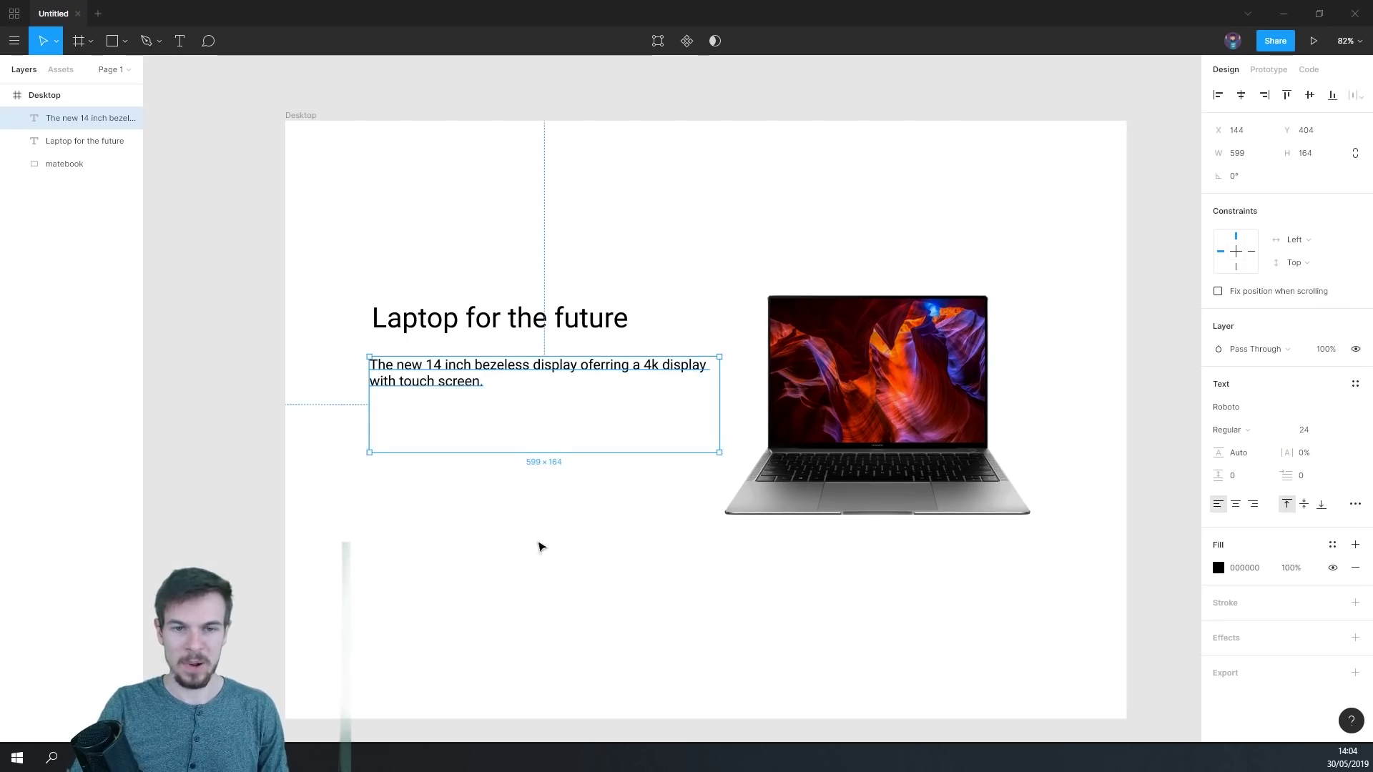
- Examine the heading and the description beneath it to compare their text sizes within the overall layout
scroll(522, 519, up, 1)
click(383, 304)
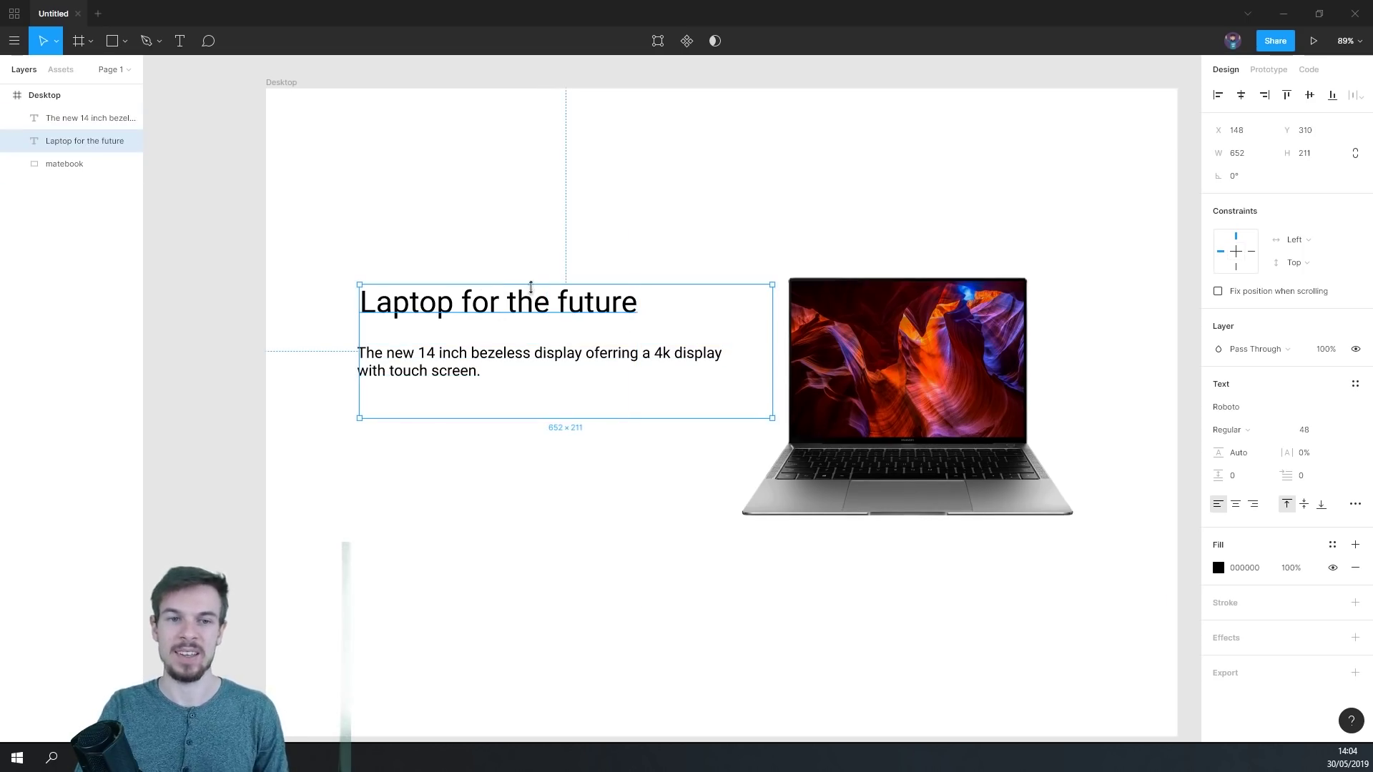
click(518, 437)
click(501, 309)
click(565, 508)
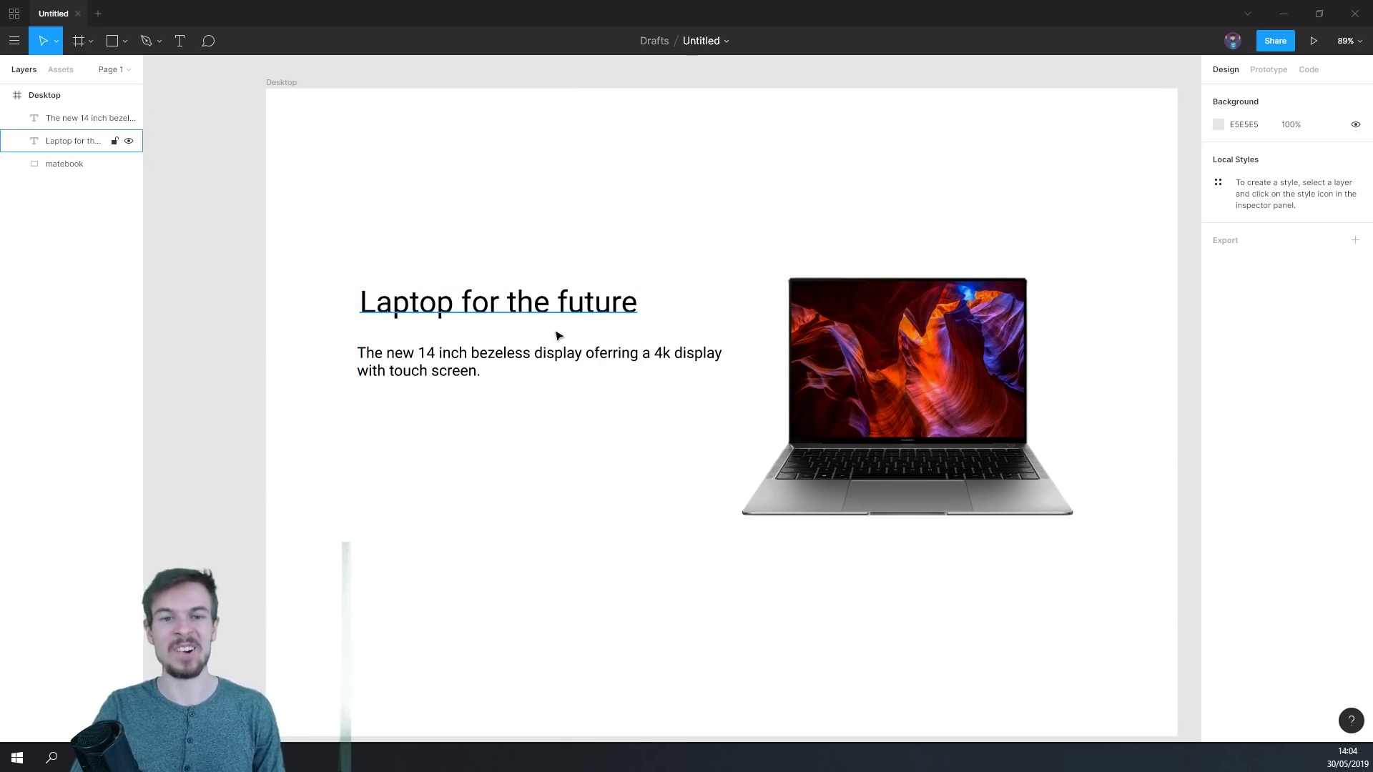
scroll(585, 432, down, 3)
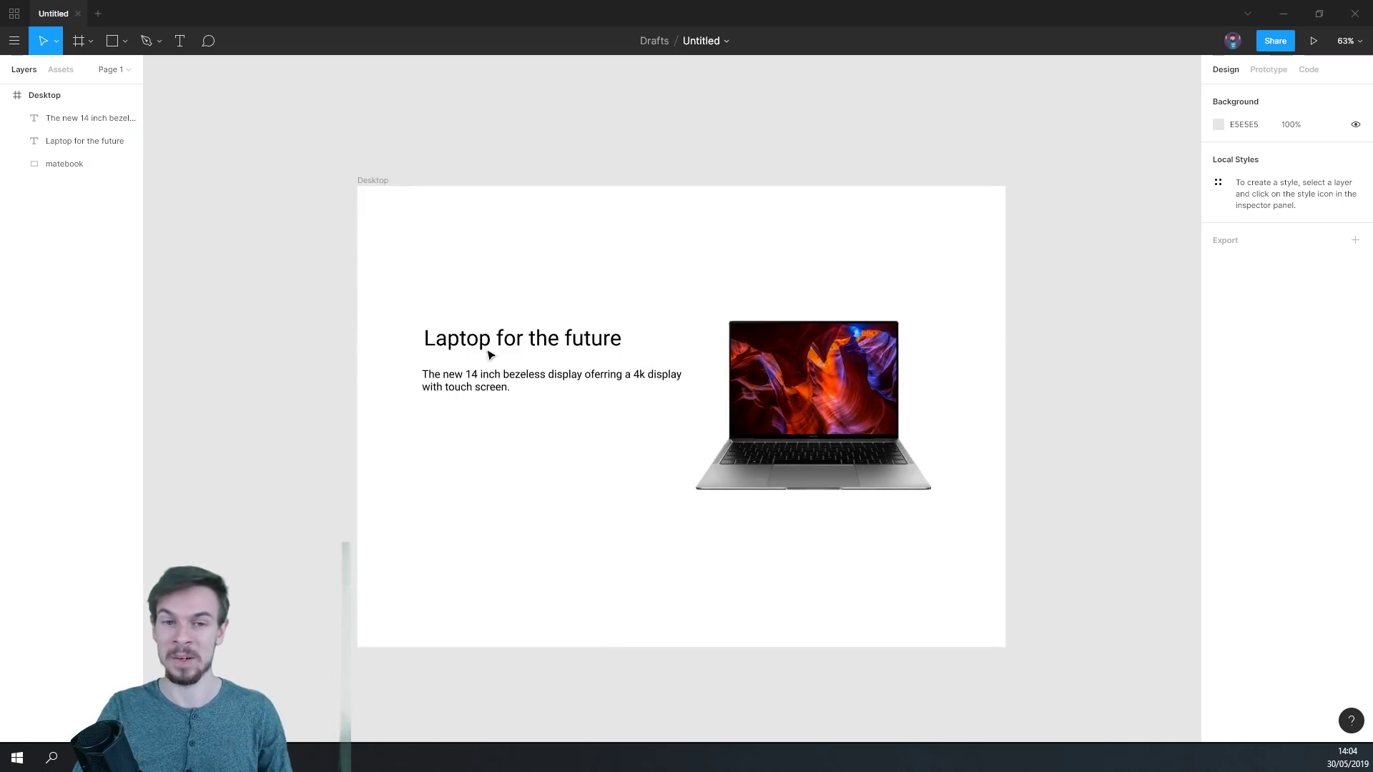
scroll(489, 358, up, 2)
click(527, 327)
shift+click(514, 404)
scroll(538, 432, up, 1)
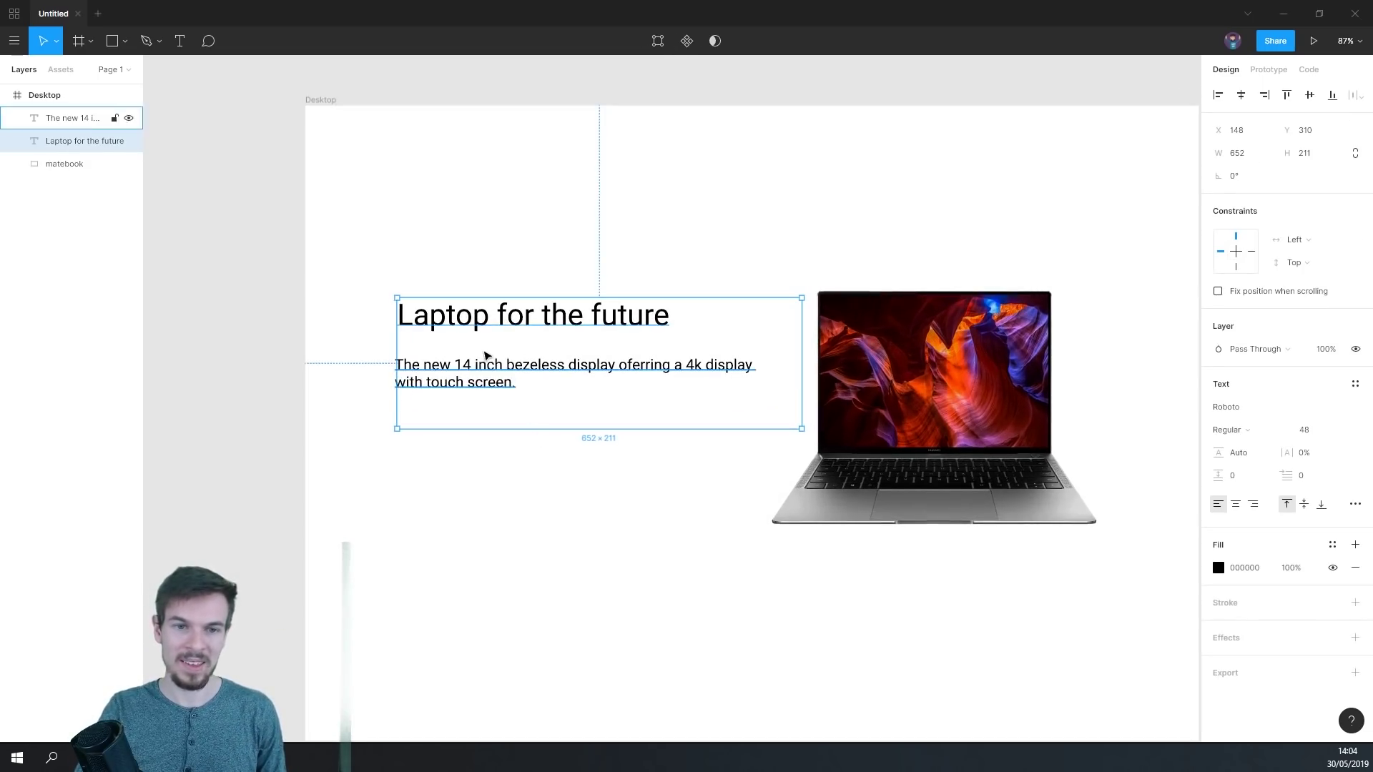
click(525, 377)
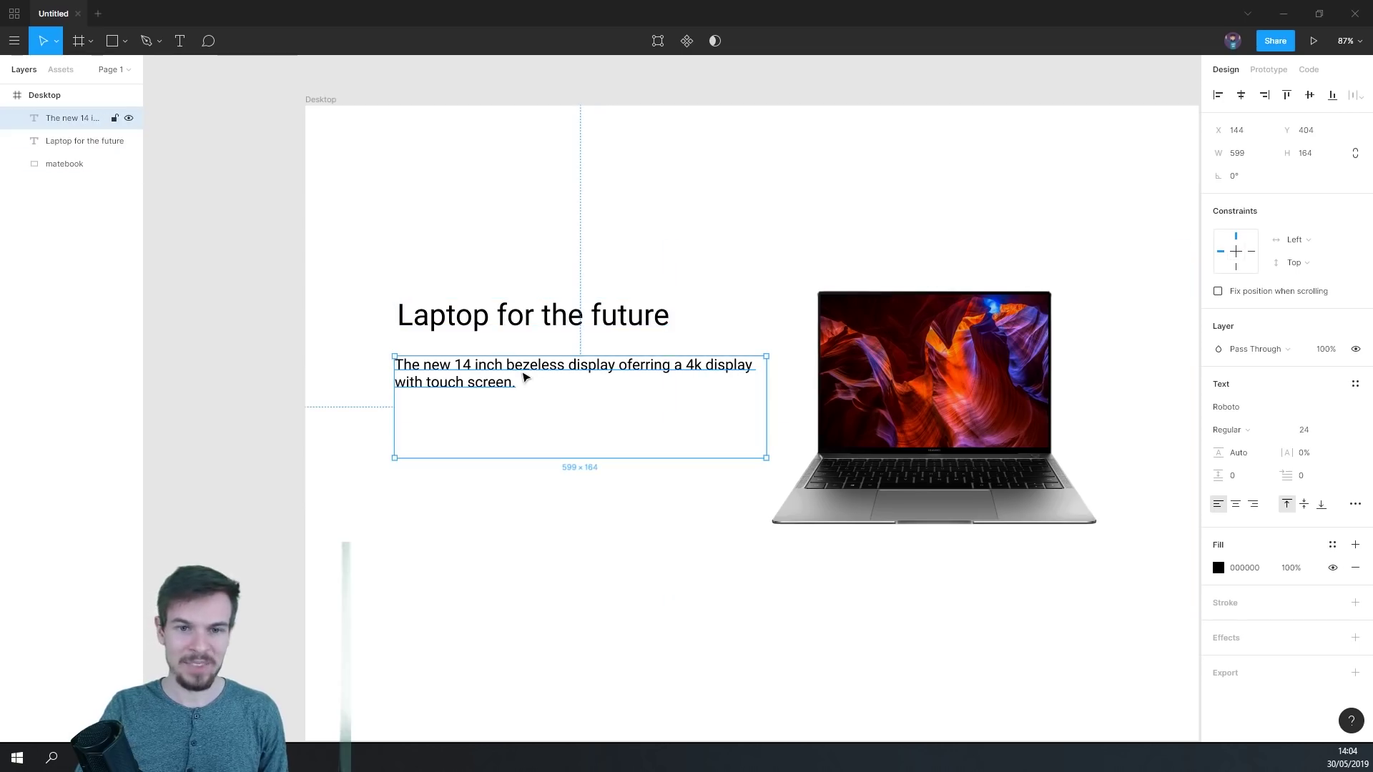
- Set the heading's font size to 24 and place it directly above the description at X 144, Y 368
key(ctrl+z)
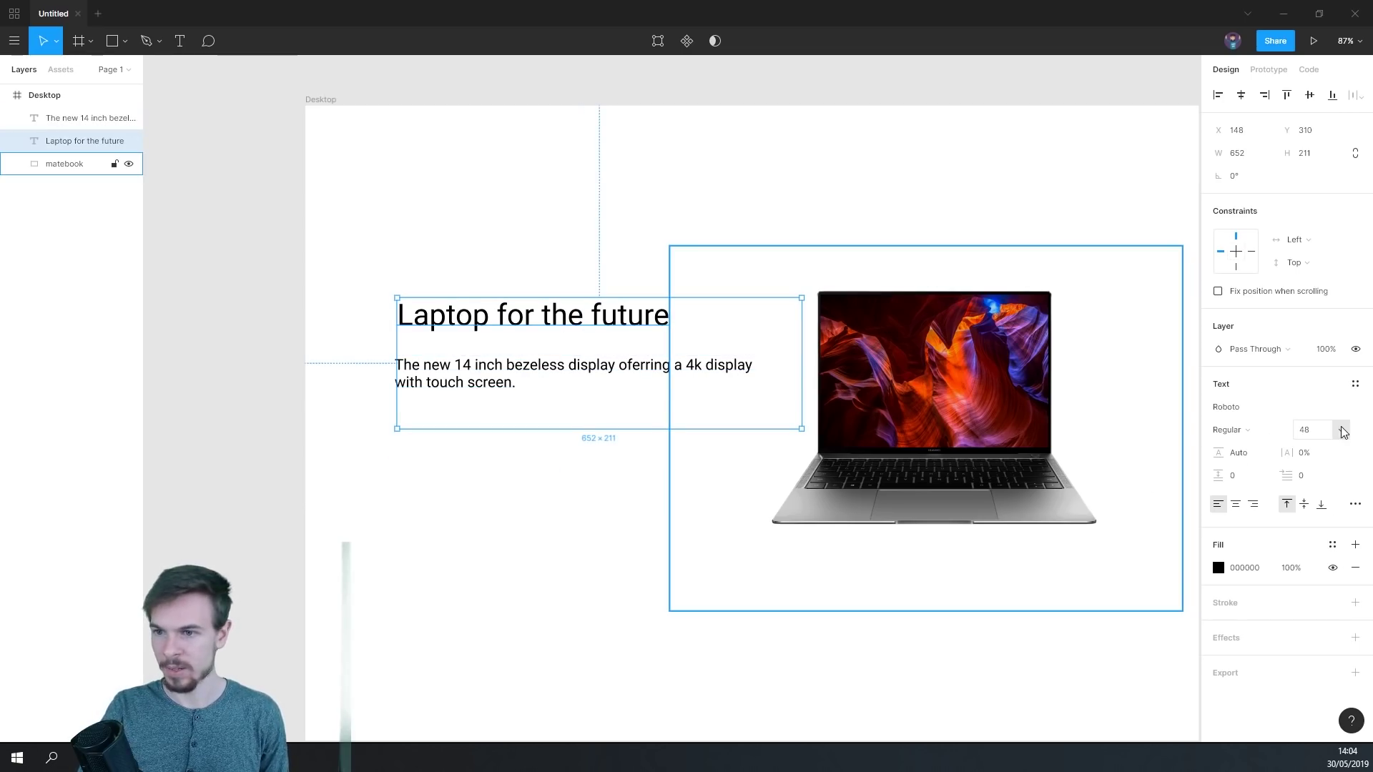
click(1342, 431)
click(1323, 392)
click(429, 330)
drag(460, 312, 458, 347)
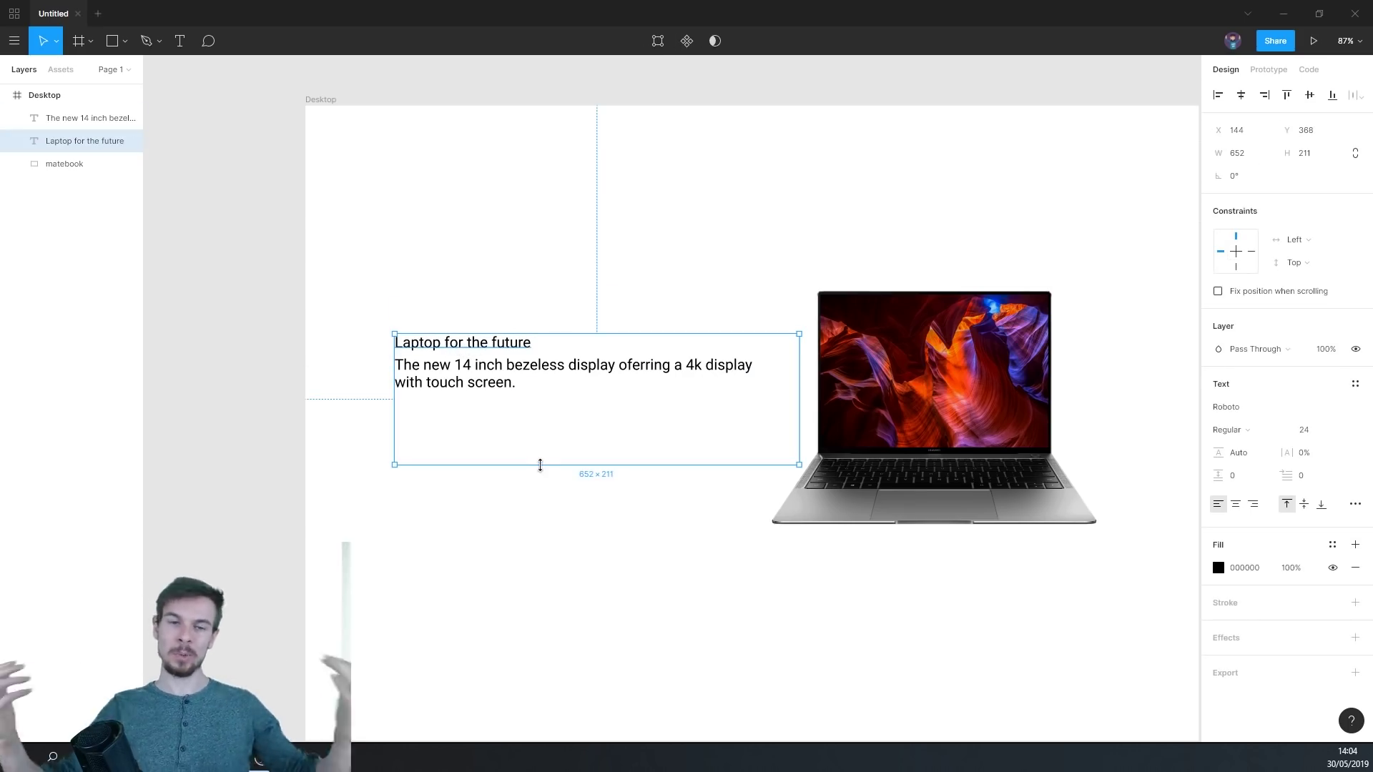
- Move the description lower and reposition the heading above it at X 151, Y 372, with left edges aligned and a wider gap between them
drag(462, 347, 462, 297)
click(474, 490)
click(460, 300)
shift+click(463, 375)
drag(462, 374, 466, 407)
click(465, 353)
click(340, 481)
drag(448, 325, 455, 347)
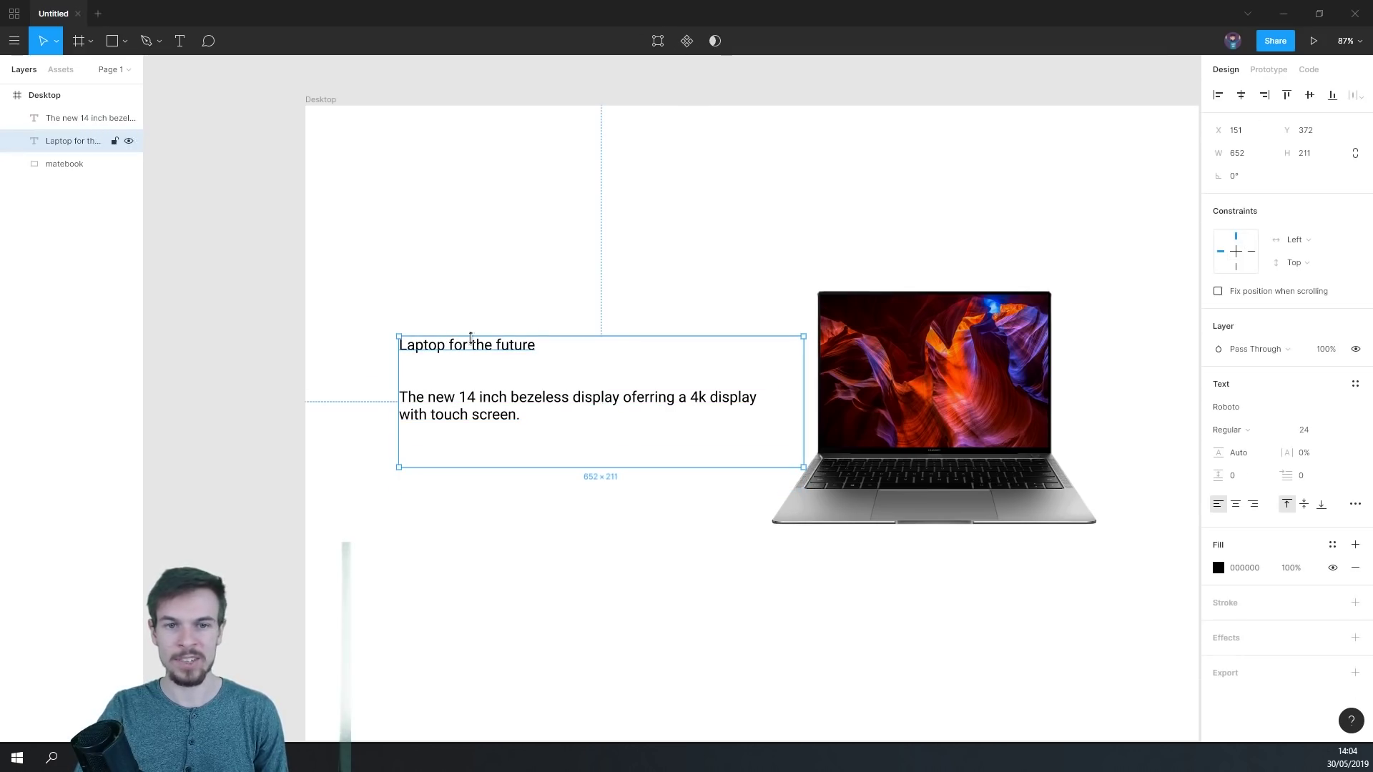
key(Escape)
click(506, 349)
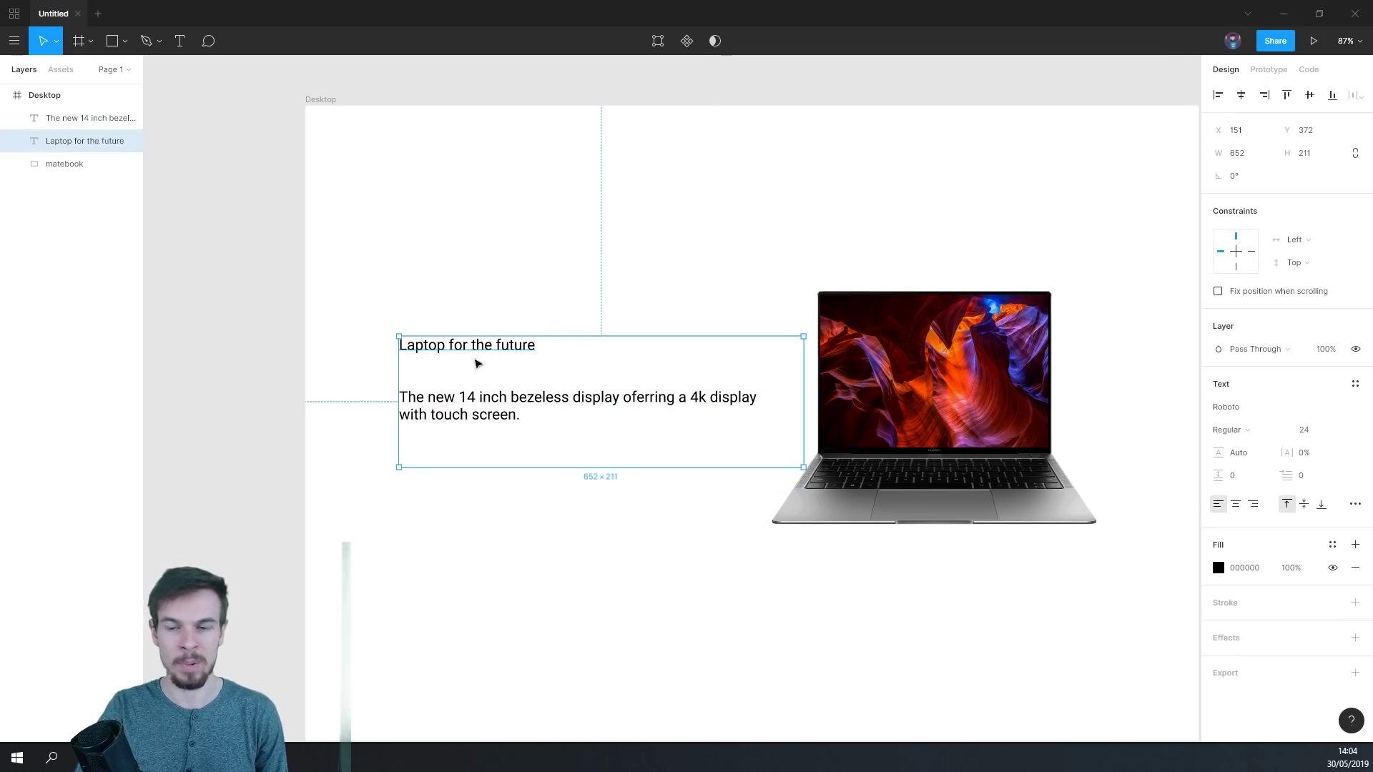
- Set the font size of the heading "Laptop for the future" to 36
click(568, 518)
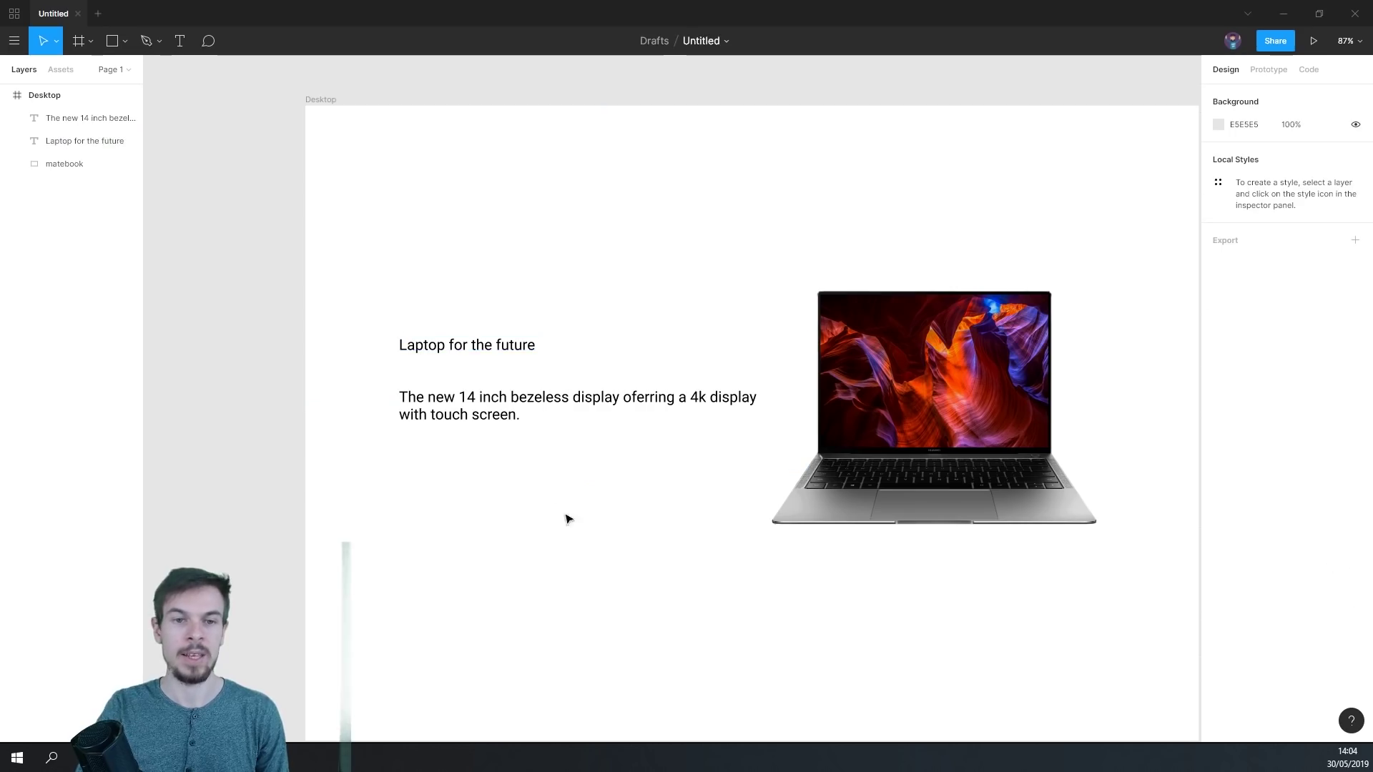
click(475, 353)
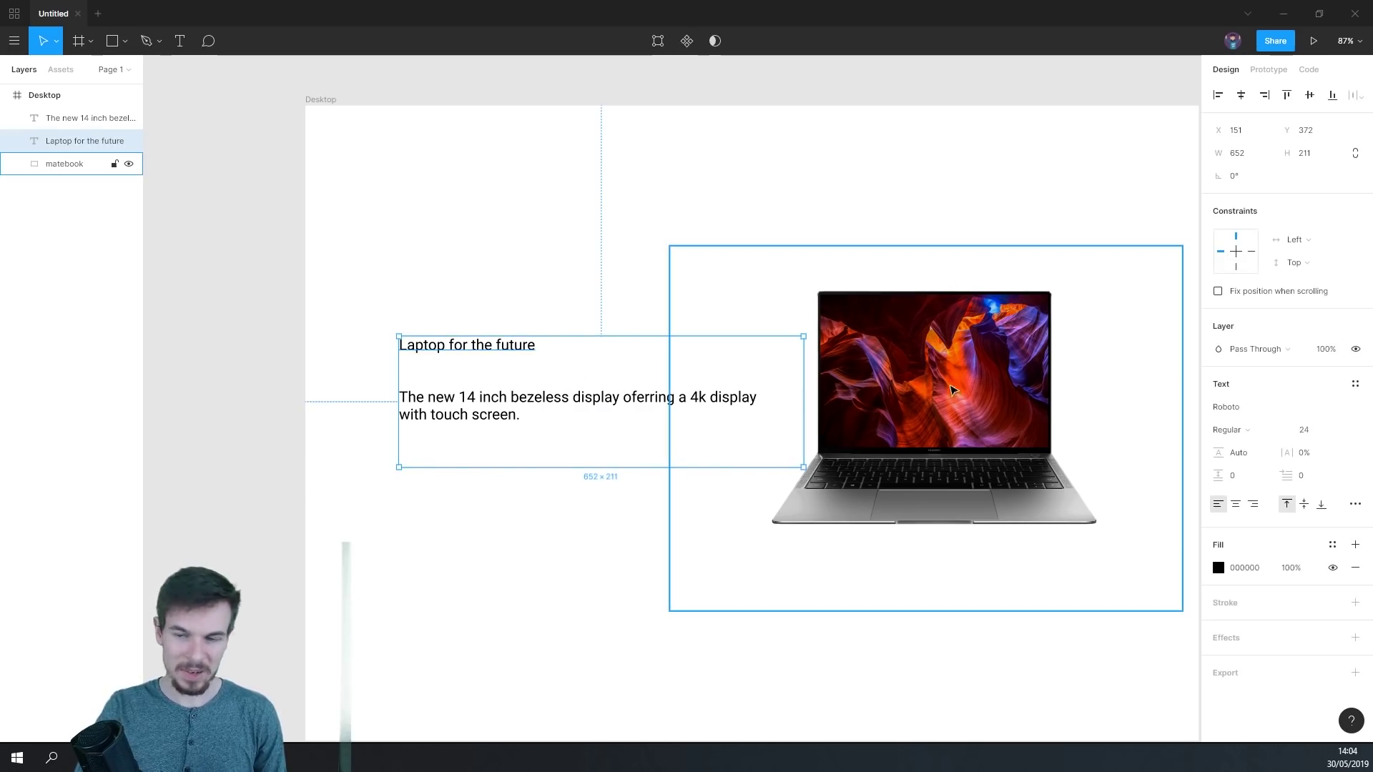
click(1345, 431)
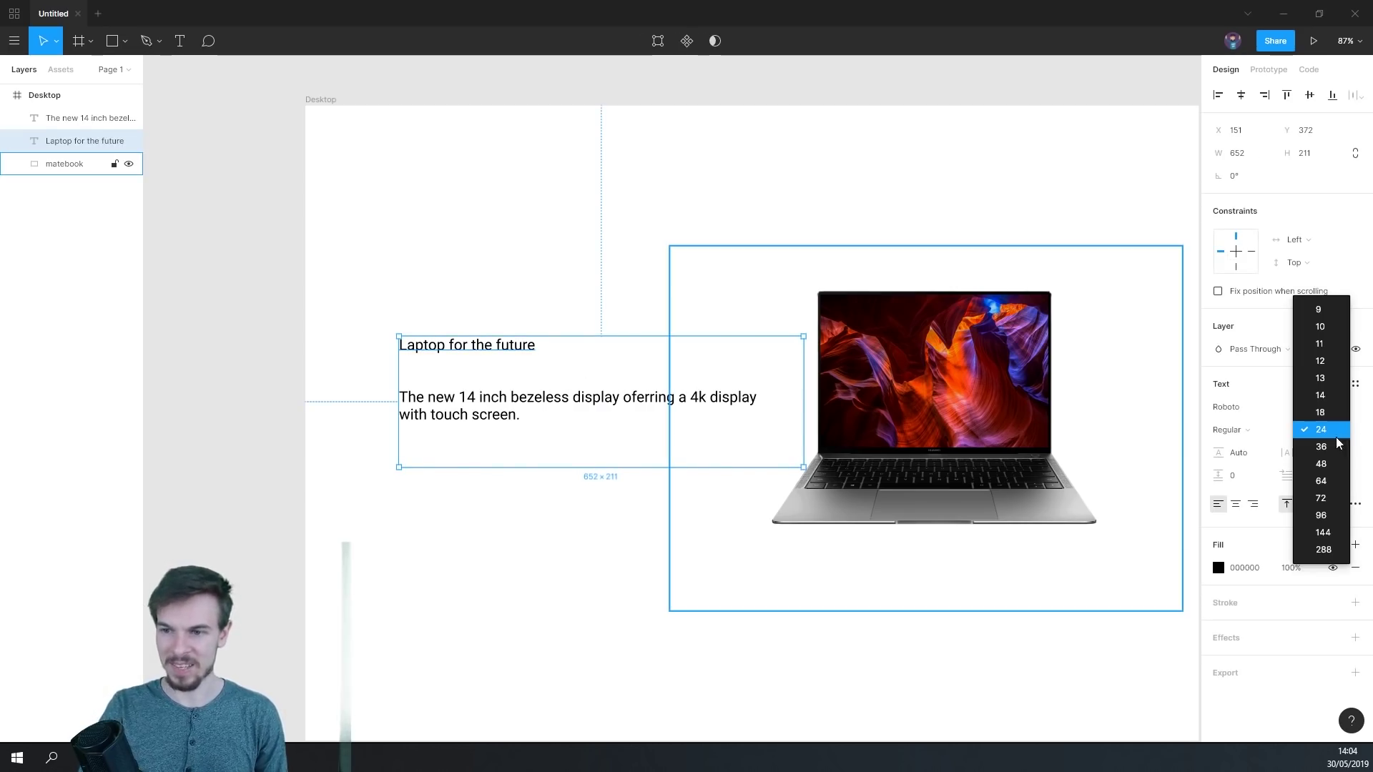
click(1337, 446)
click(537, 451)
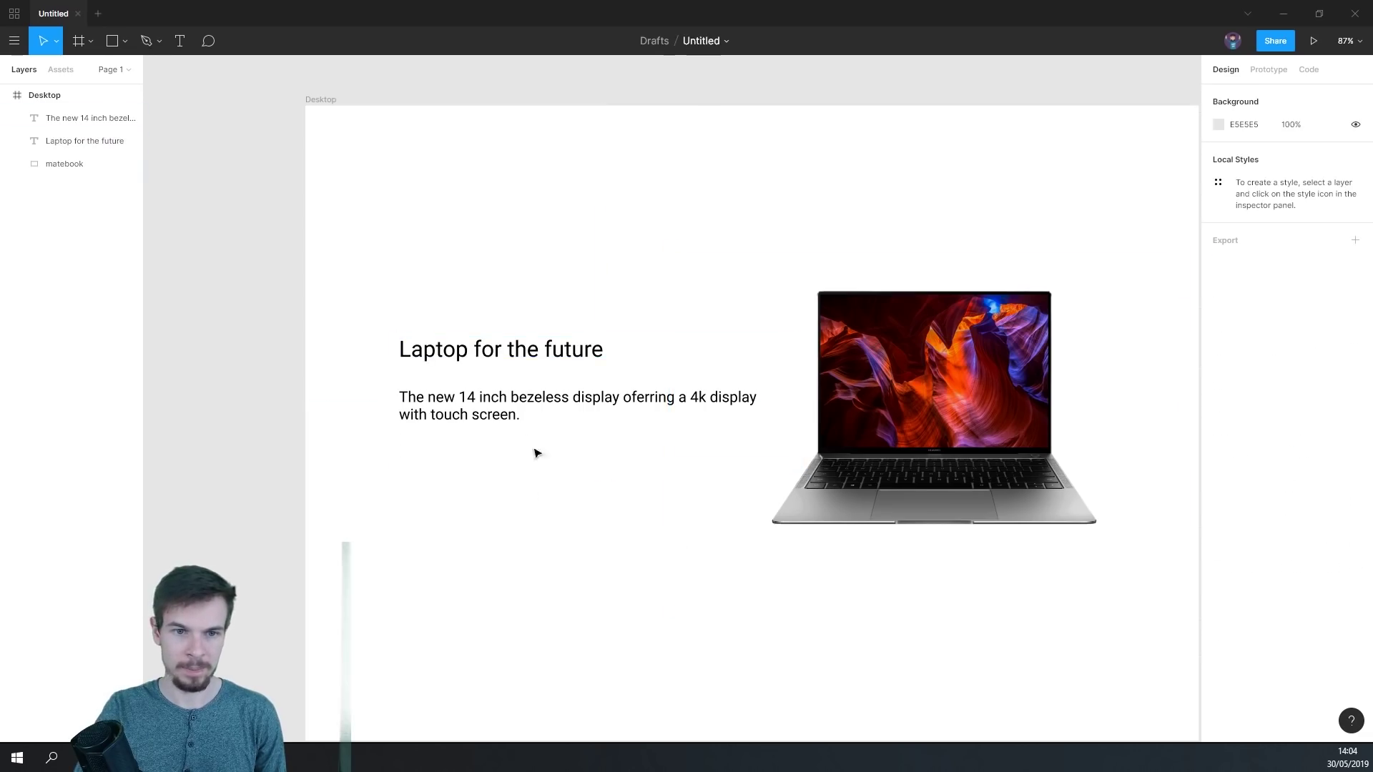
click(504, 359)
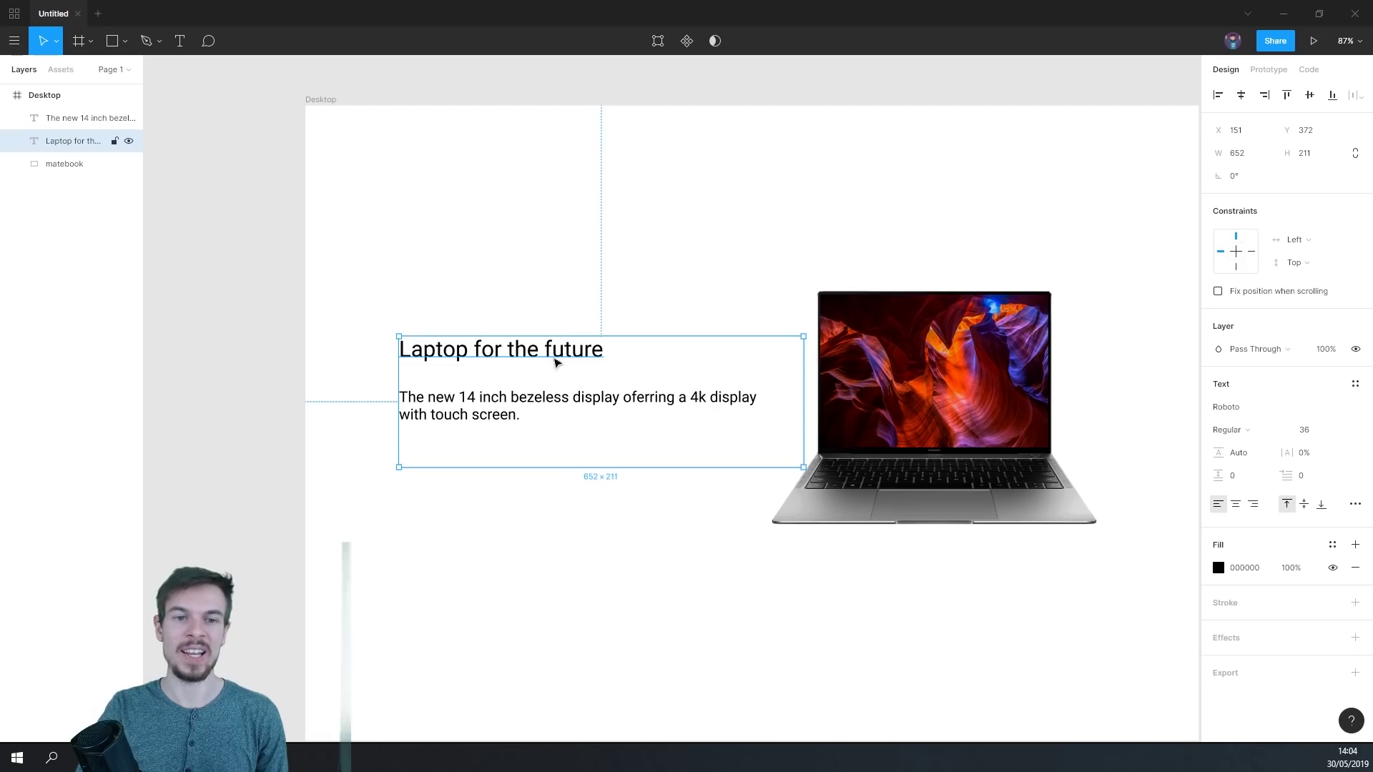
click(543, 481)
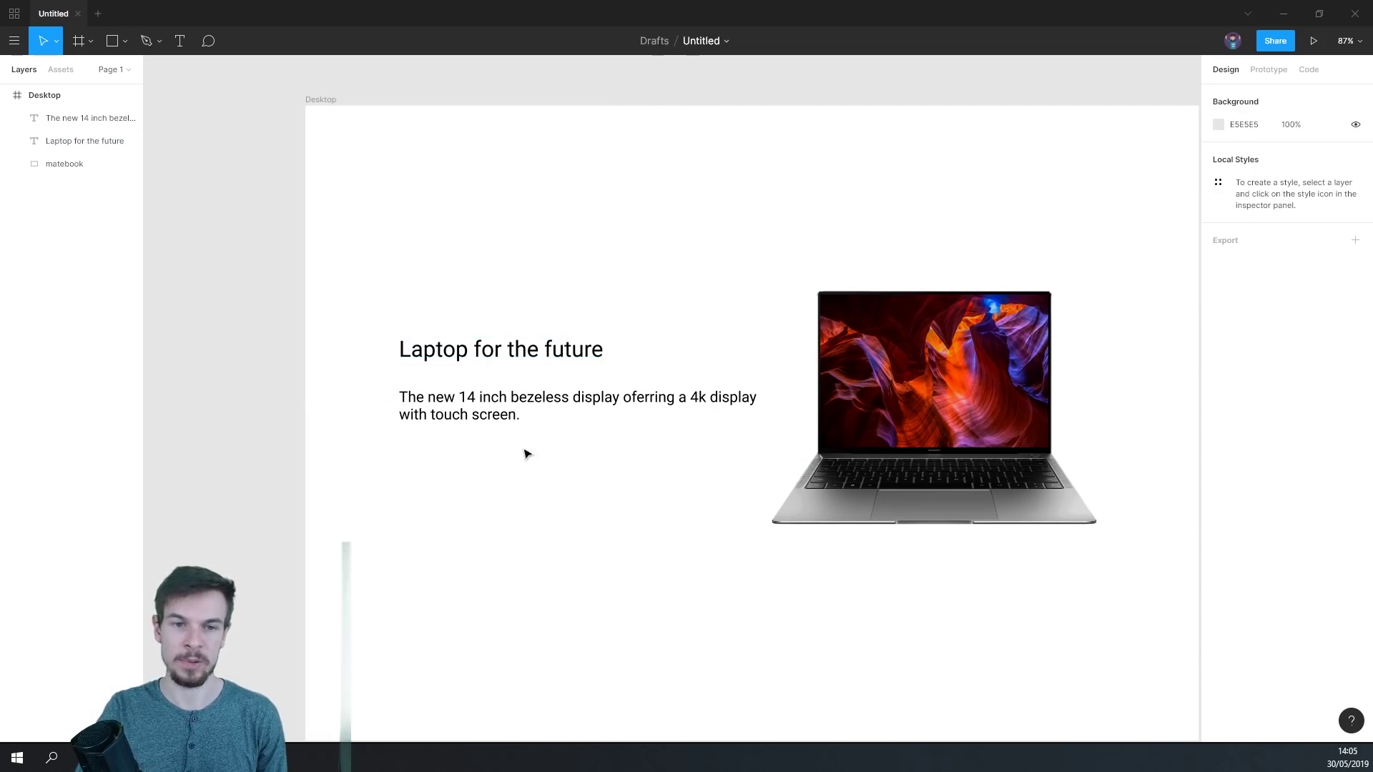
- Change the description text's fill to the dark grey 4B4B4B
click(479, 416)
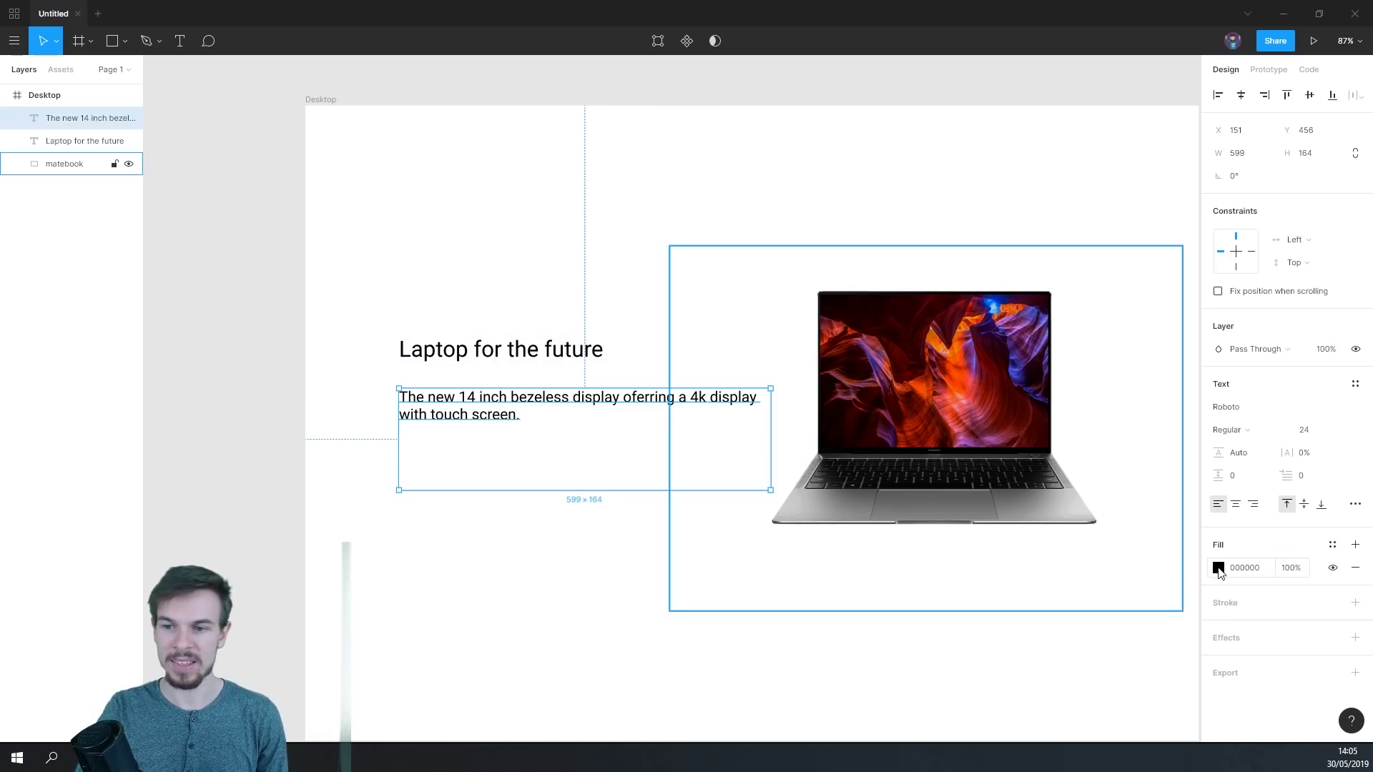
click(1219, 568)
drag(1034, 545, 1027, 505)
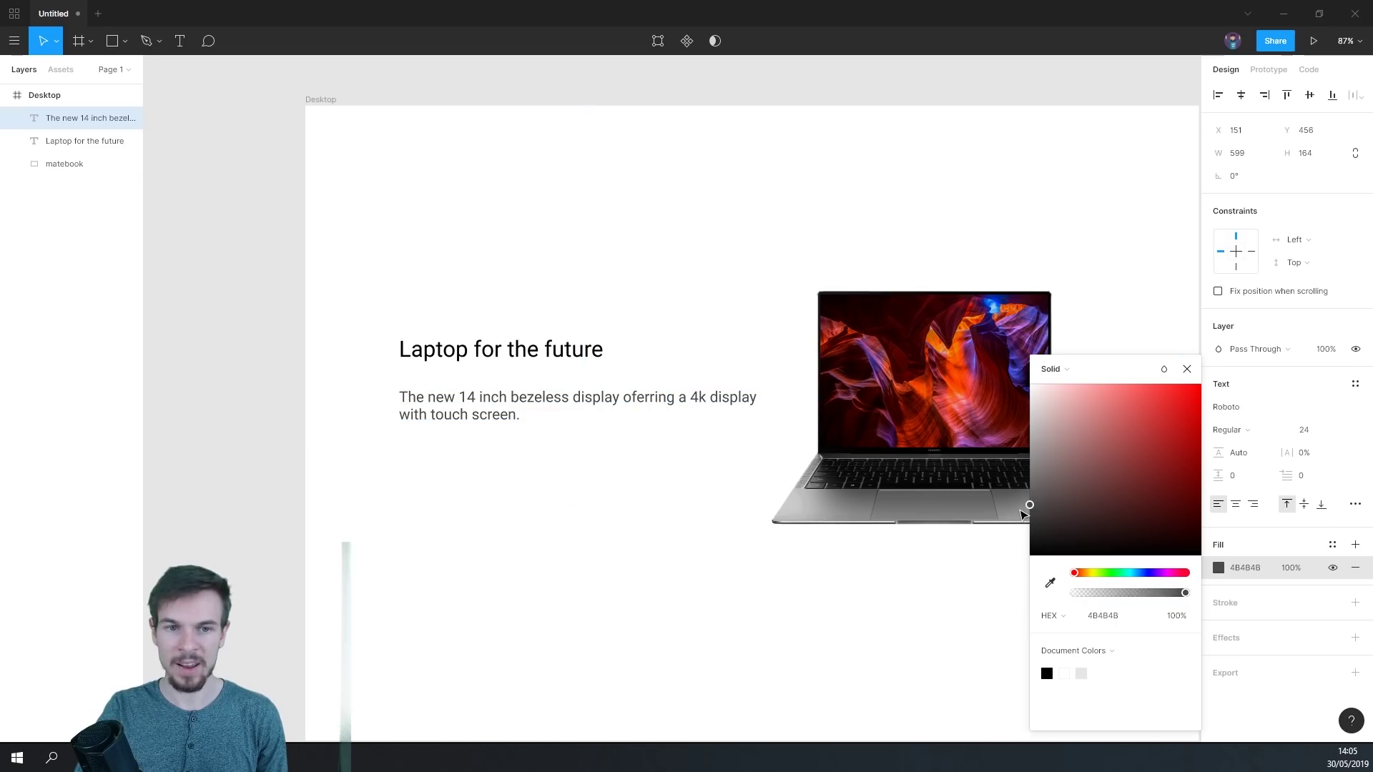
click(739, 637)
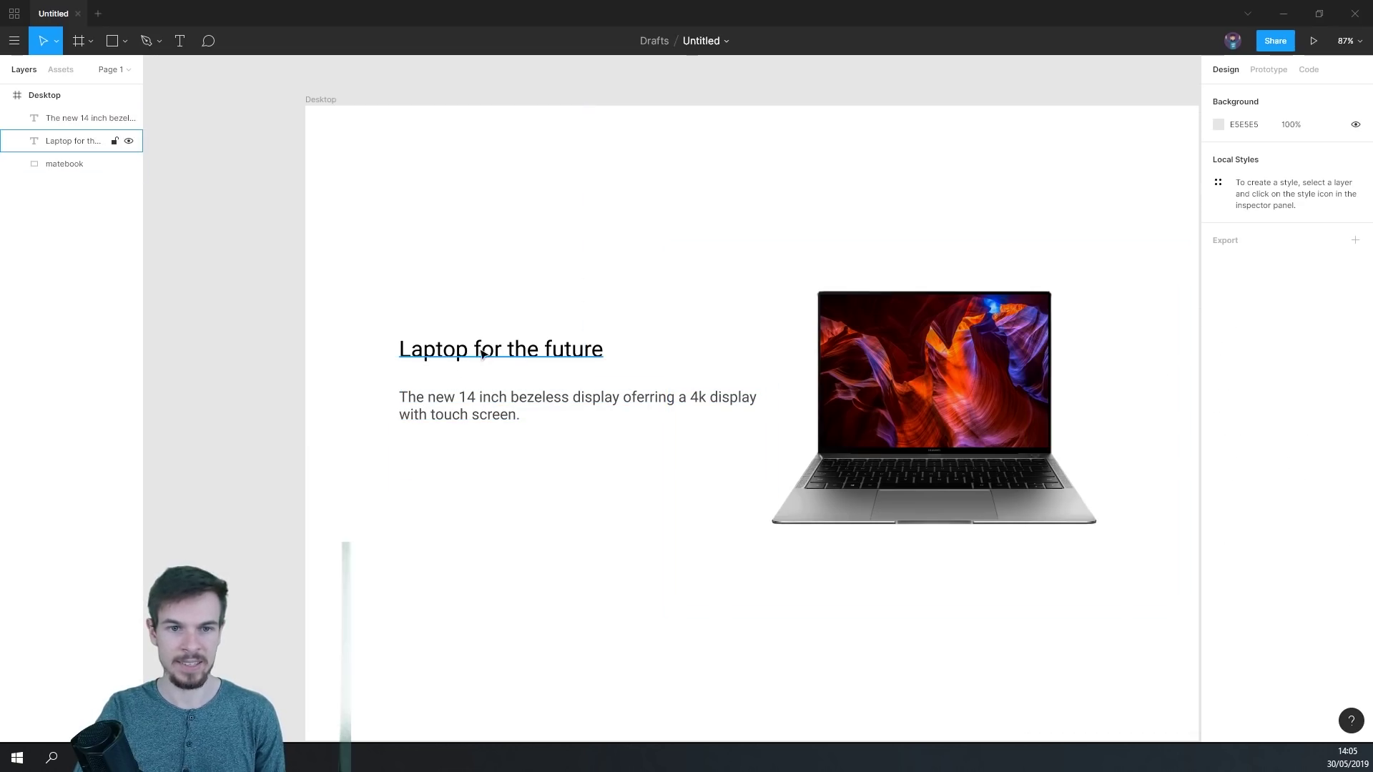
- Set the heading's font weight to Medium
scroll(531, 377, up, 3)
scroll(532, 377, up, 2)
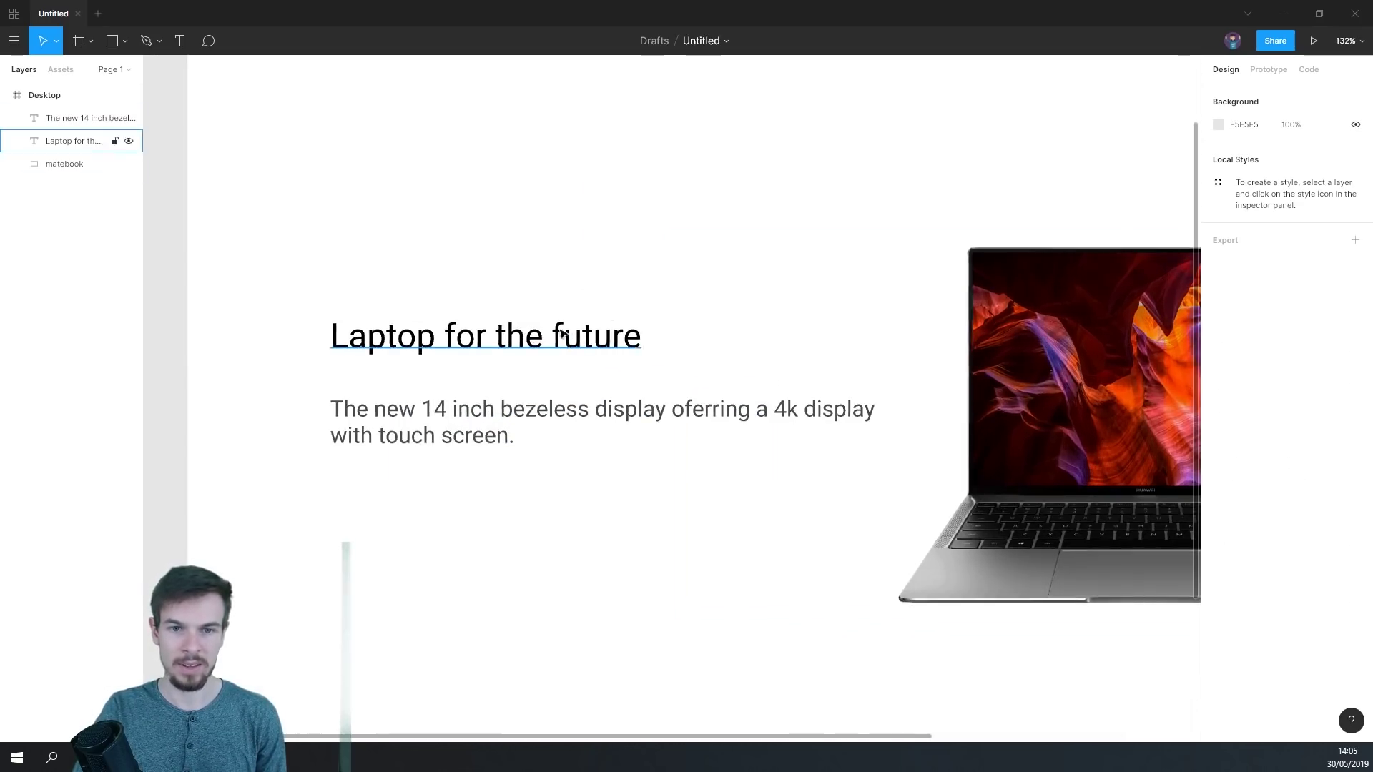
click(498, 352)
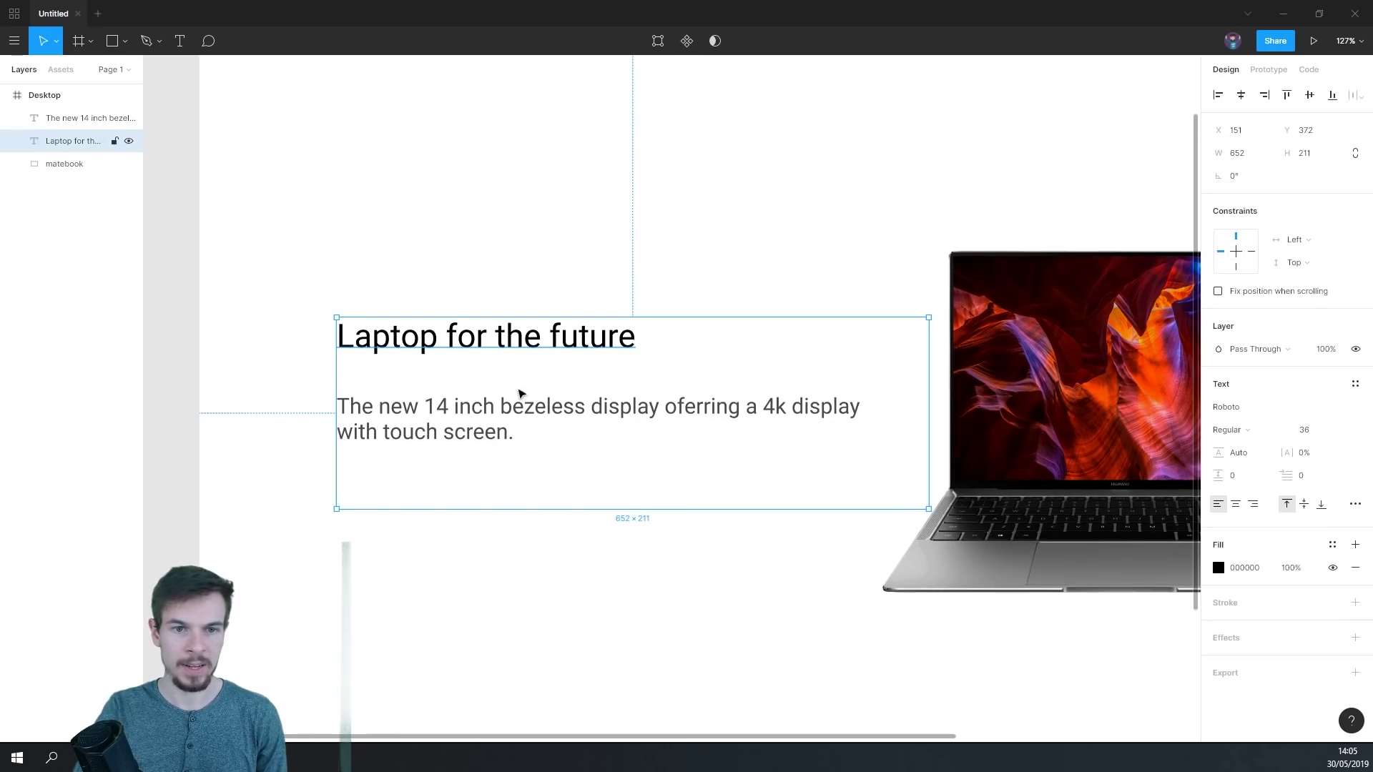
click(629, 529)
click(528, 344)
click(1244, 429)
click(1244, 447)
- Change the heading's font weight to Bold
click(1245, 431)
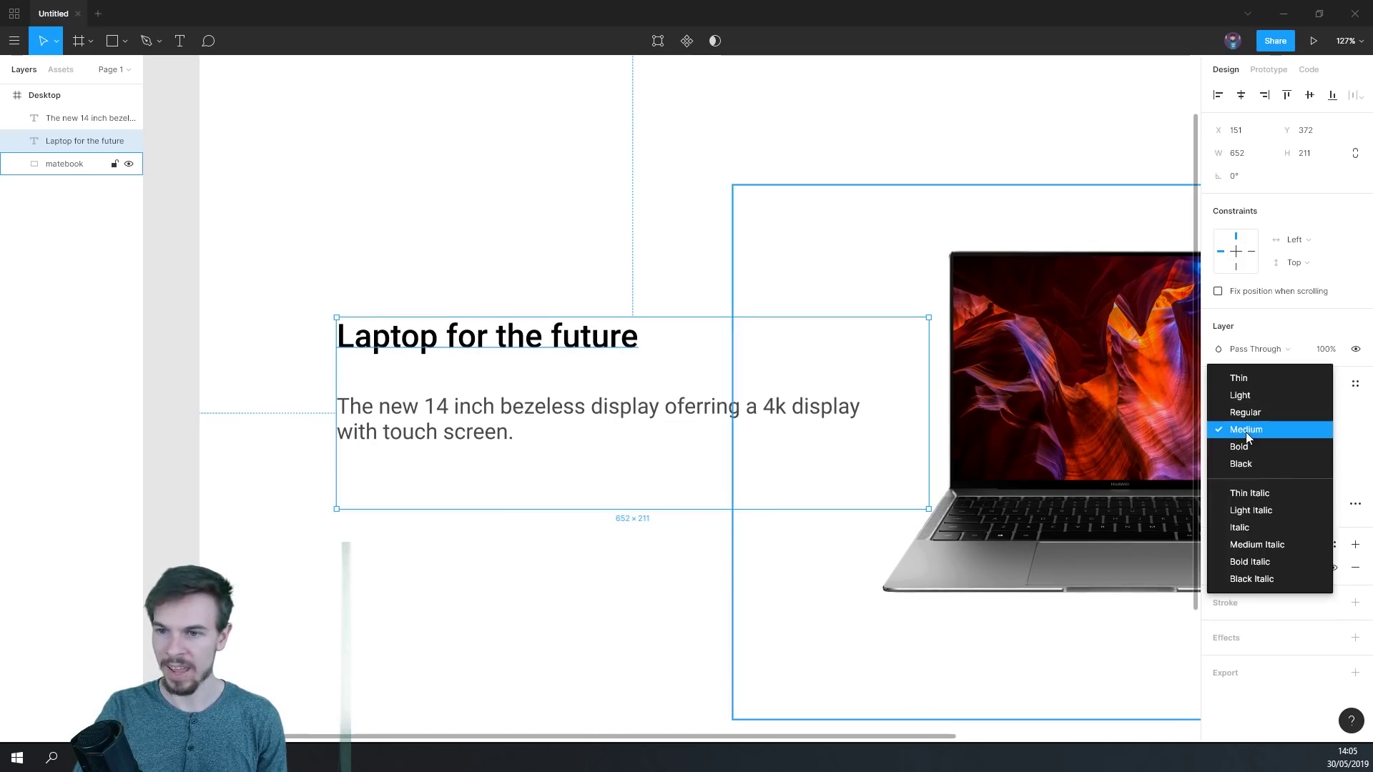
click(1250, 447)
scroll(687, 544, down, 5)
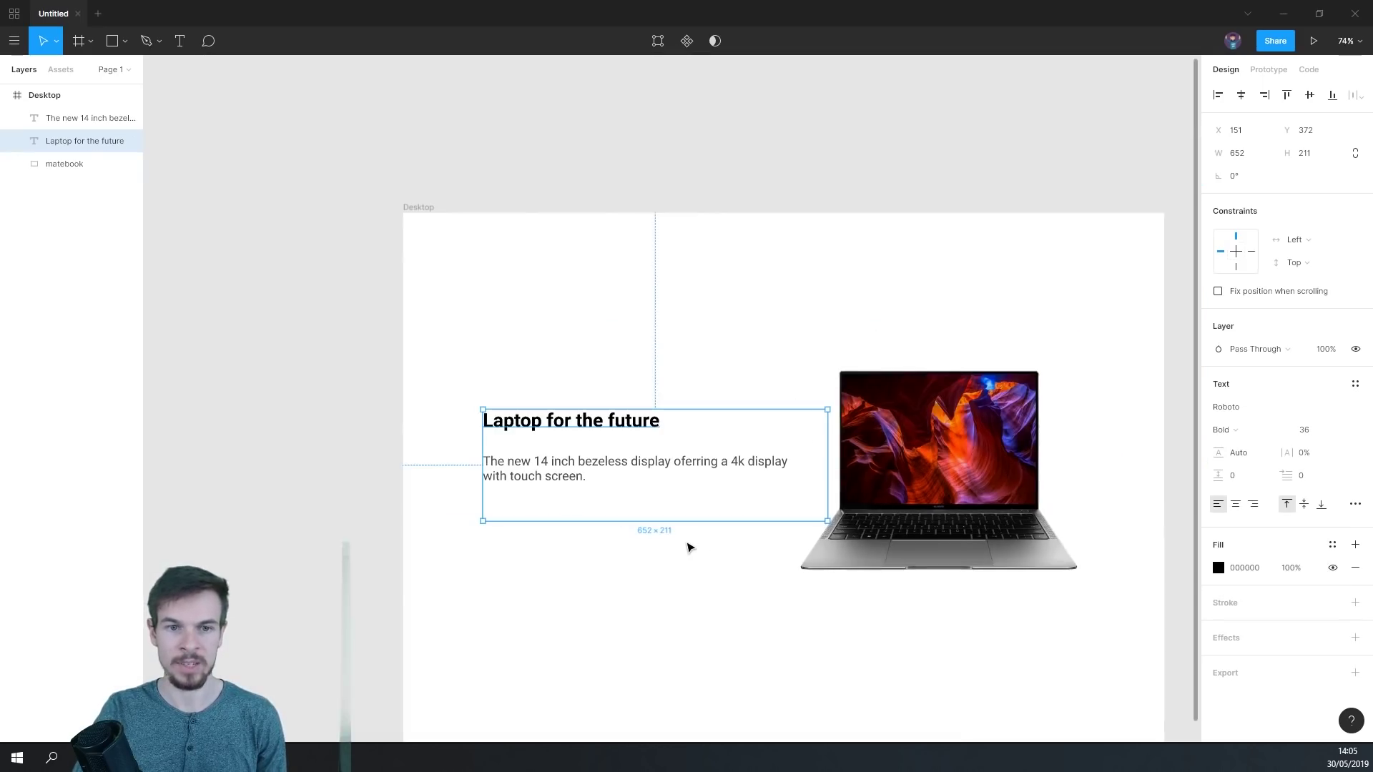
click(686, 546)
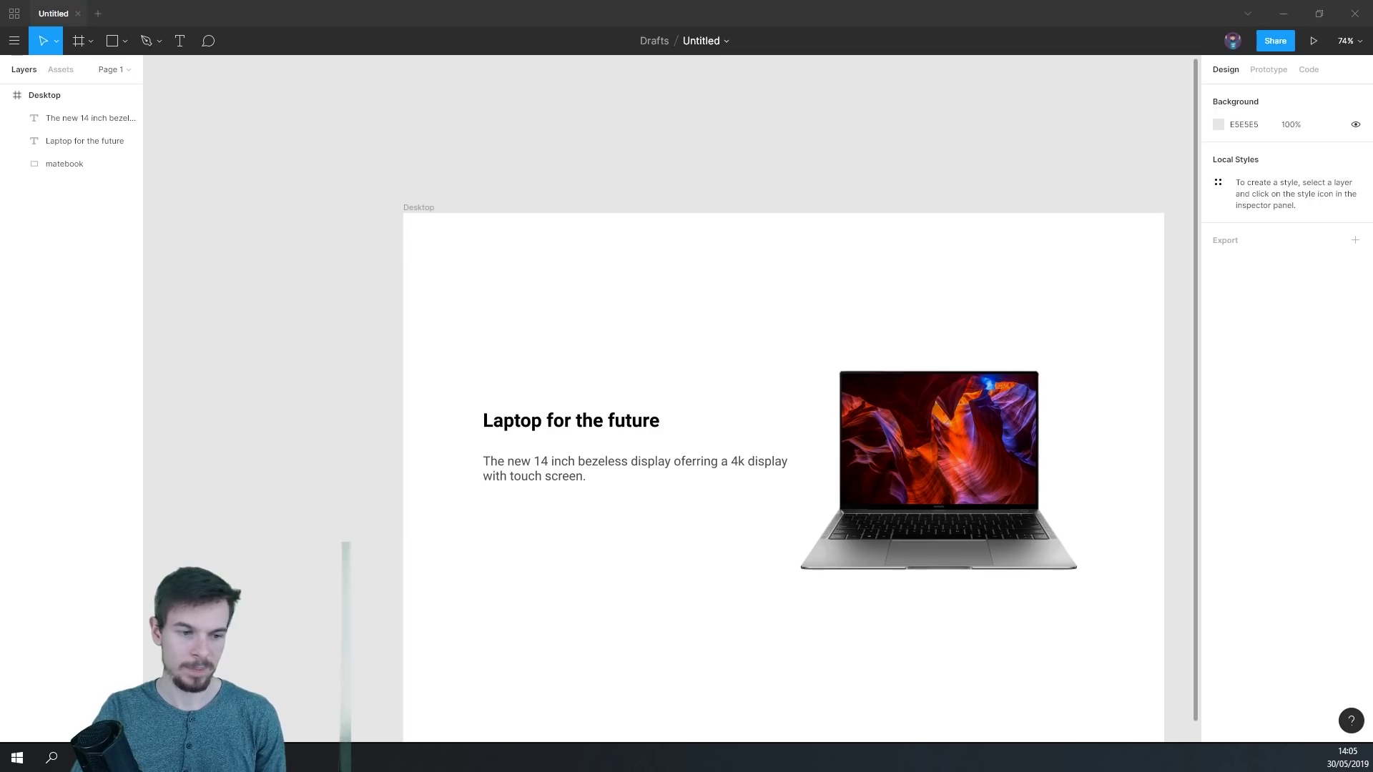
- Set the heading's font size to 48 and its weight to Medium
click(622, 428)
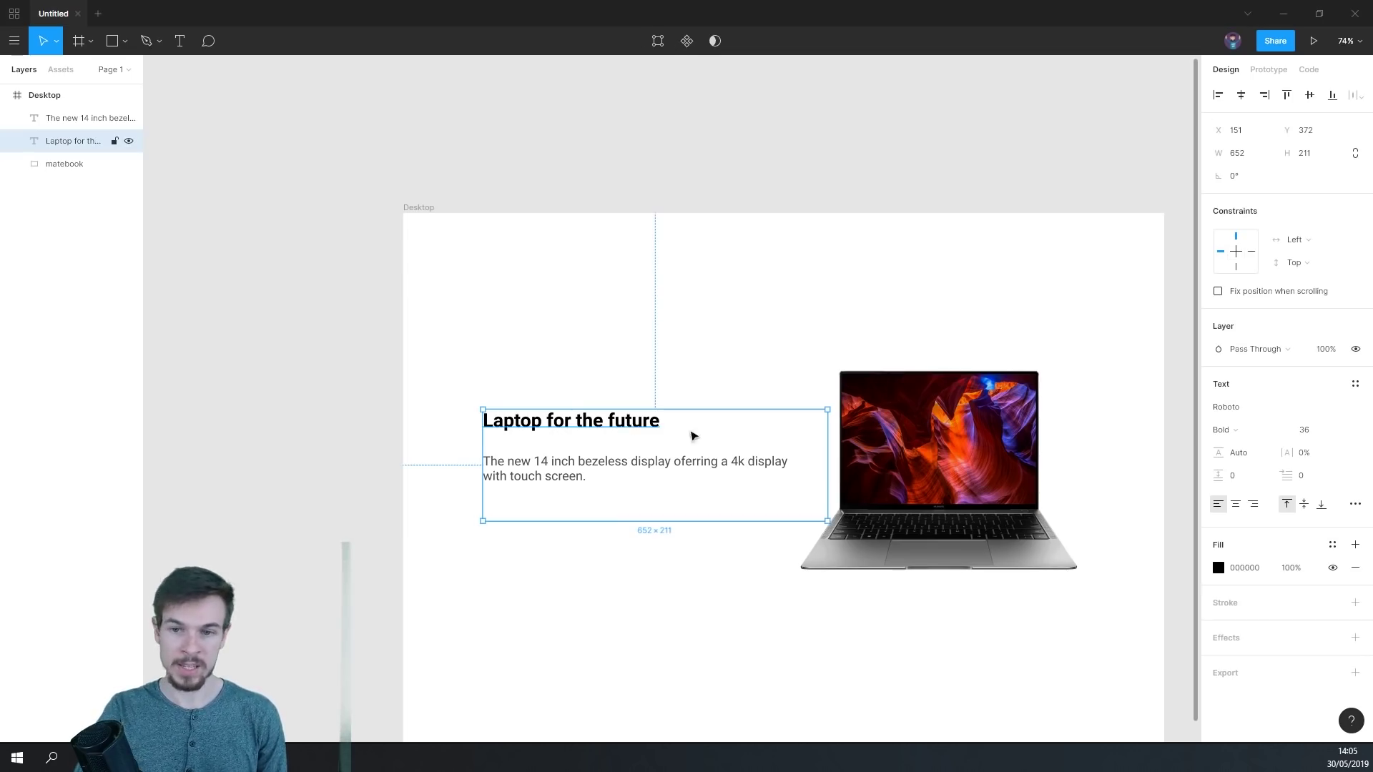
click(1313, 431)
text(4)
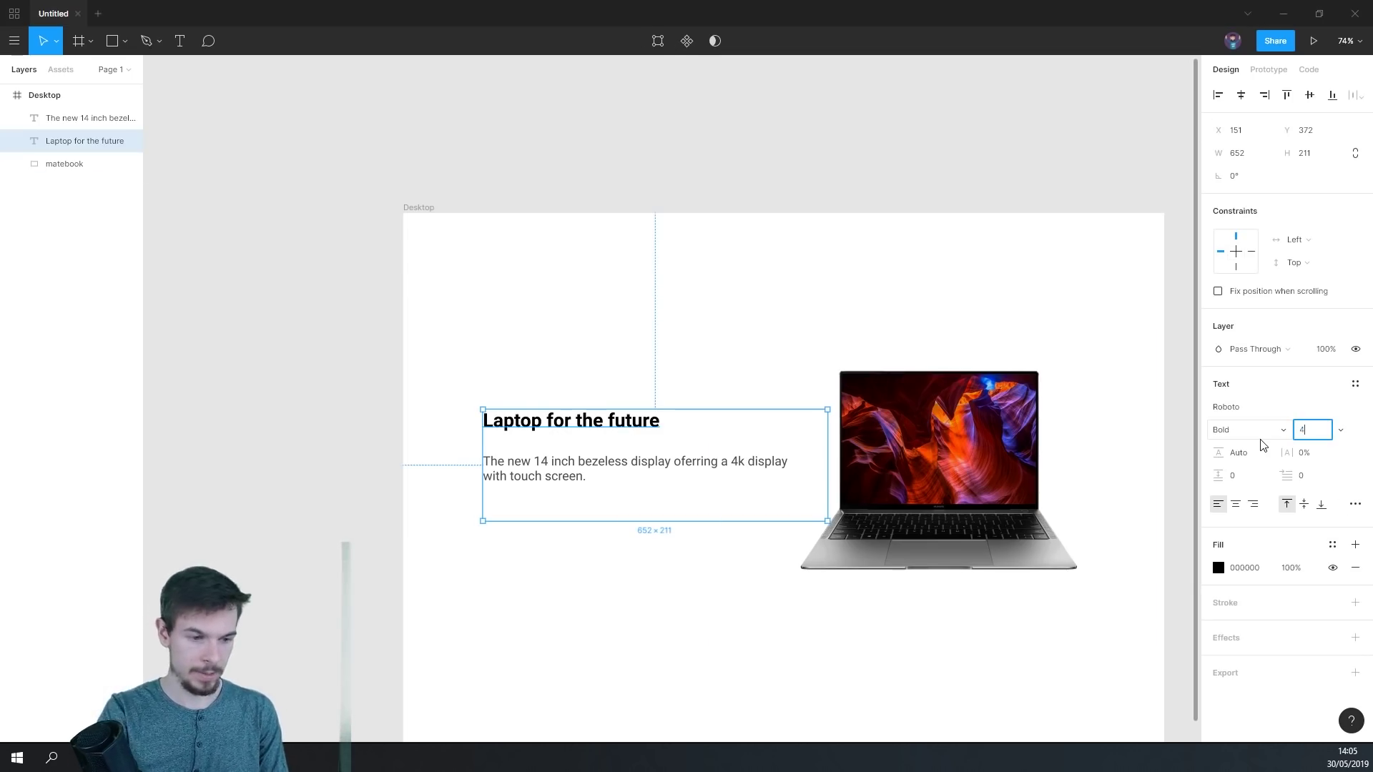
text(8)
key(Return)
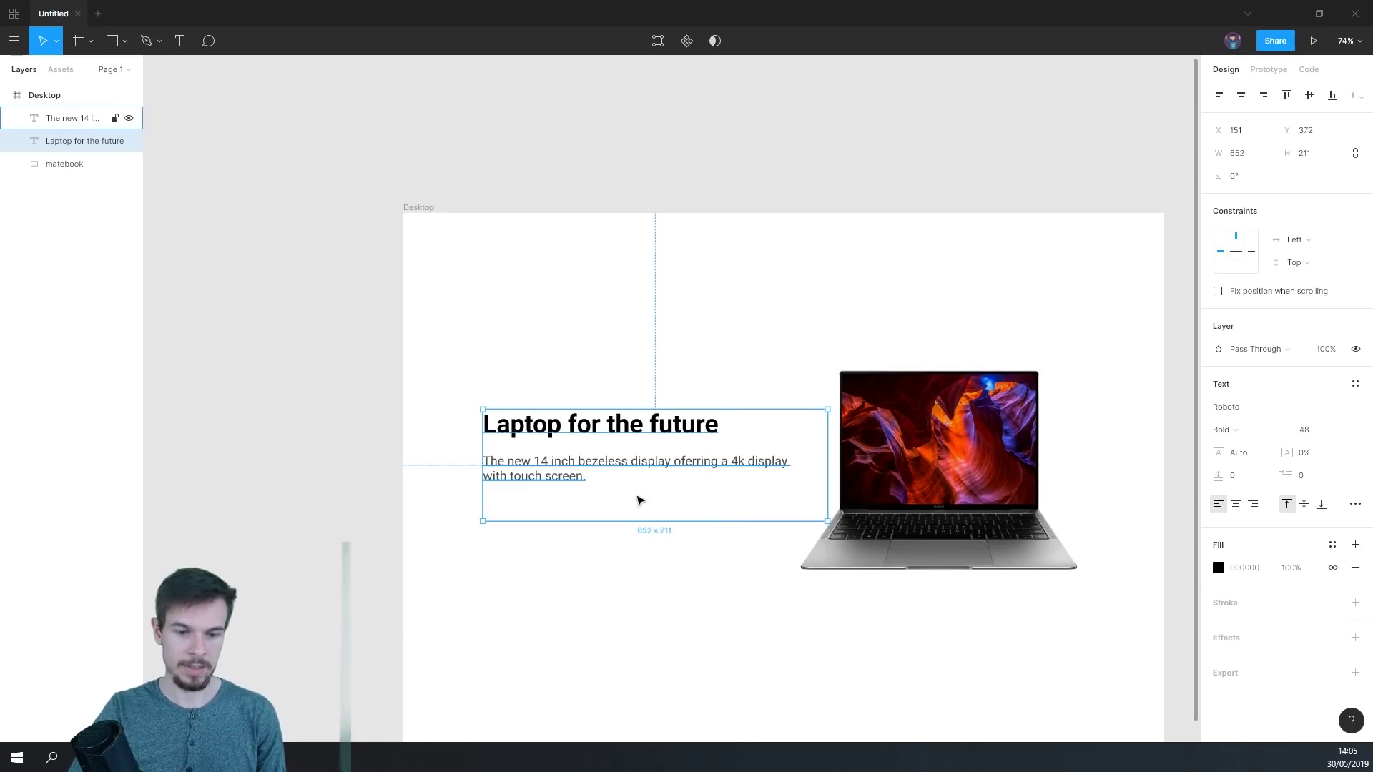
click(1262, 432)
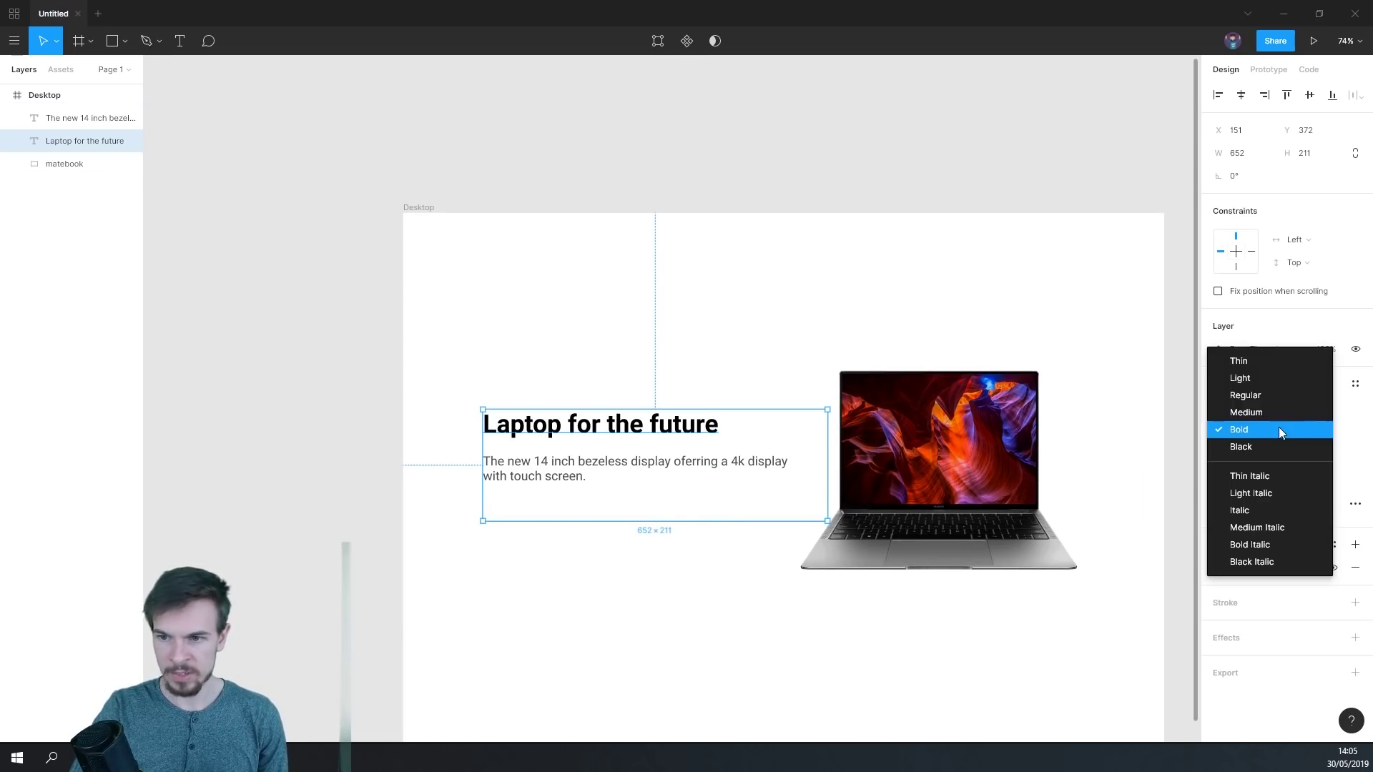
click(1253, 412)
- Move the heading up to Y 310 and the description up to Y 430, keeping both at X 151
scroll(636, 547, up, 1)
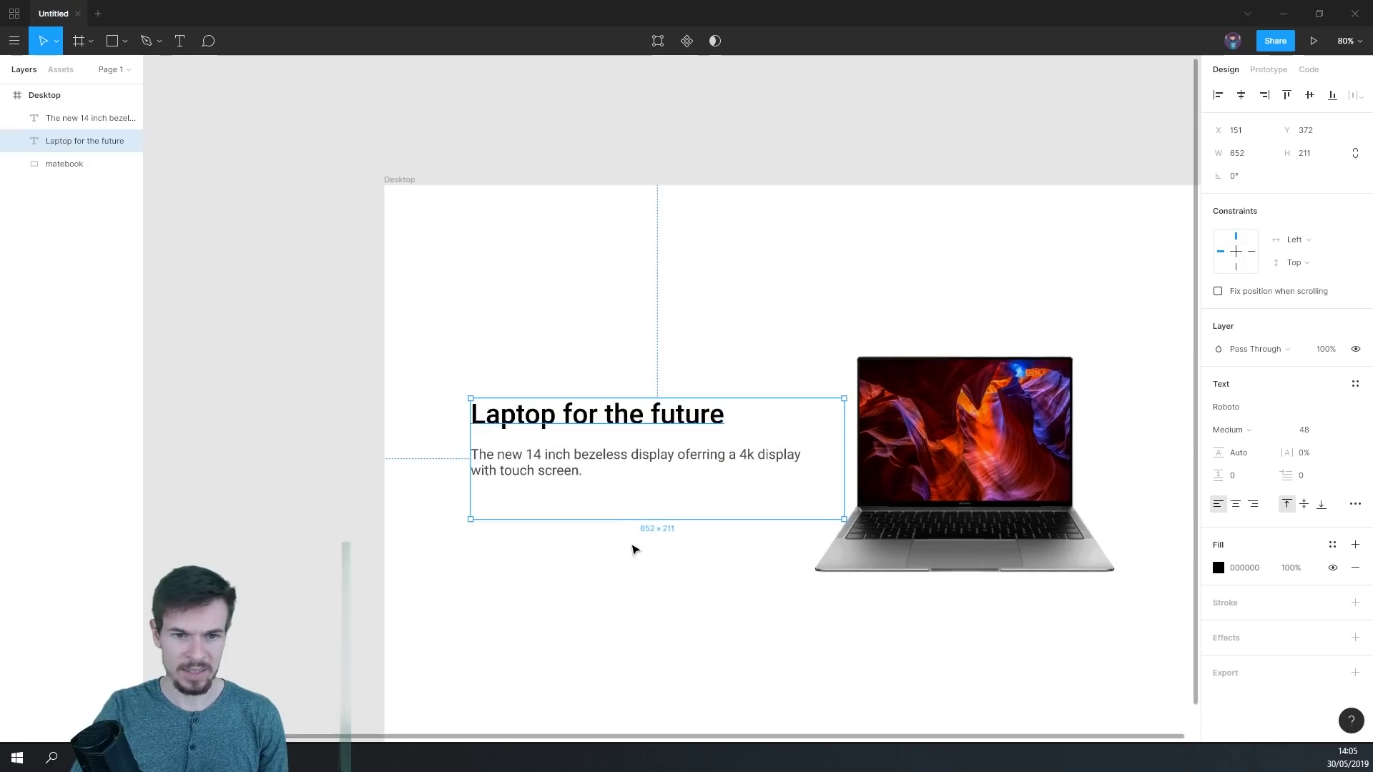
drag(570, 420, 570, 386)
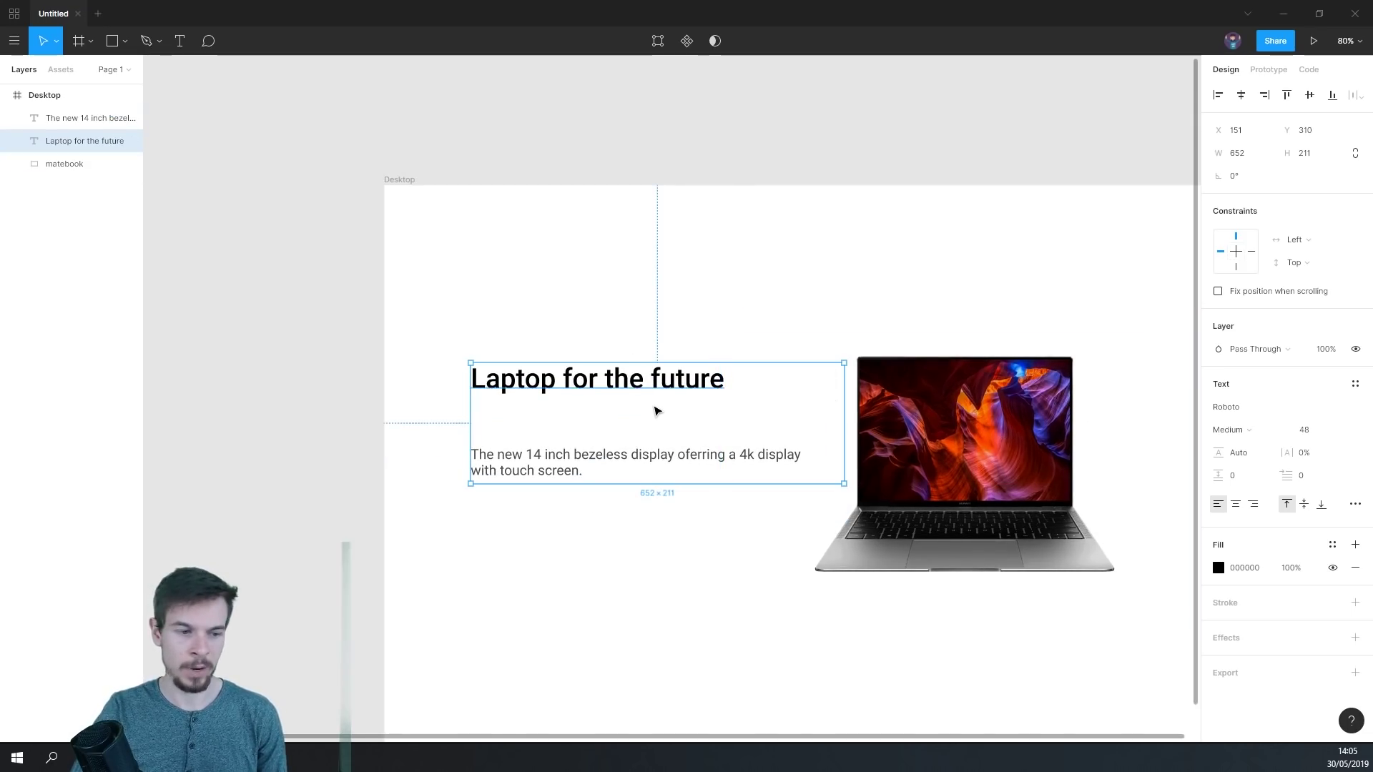
scroll(658, 413, up, 3)
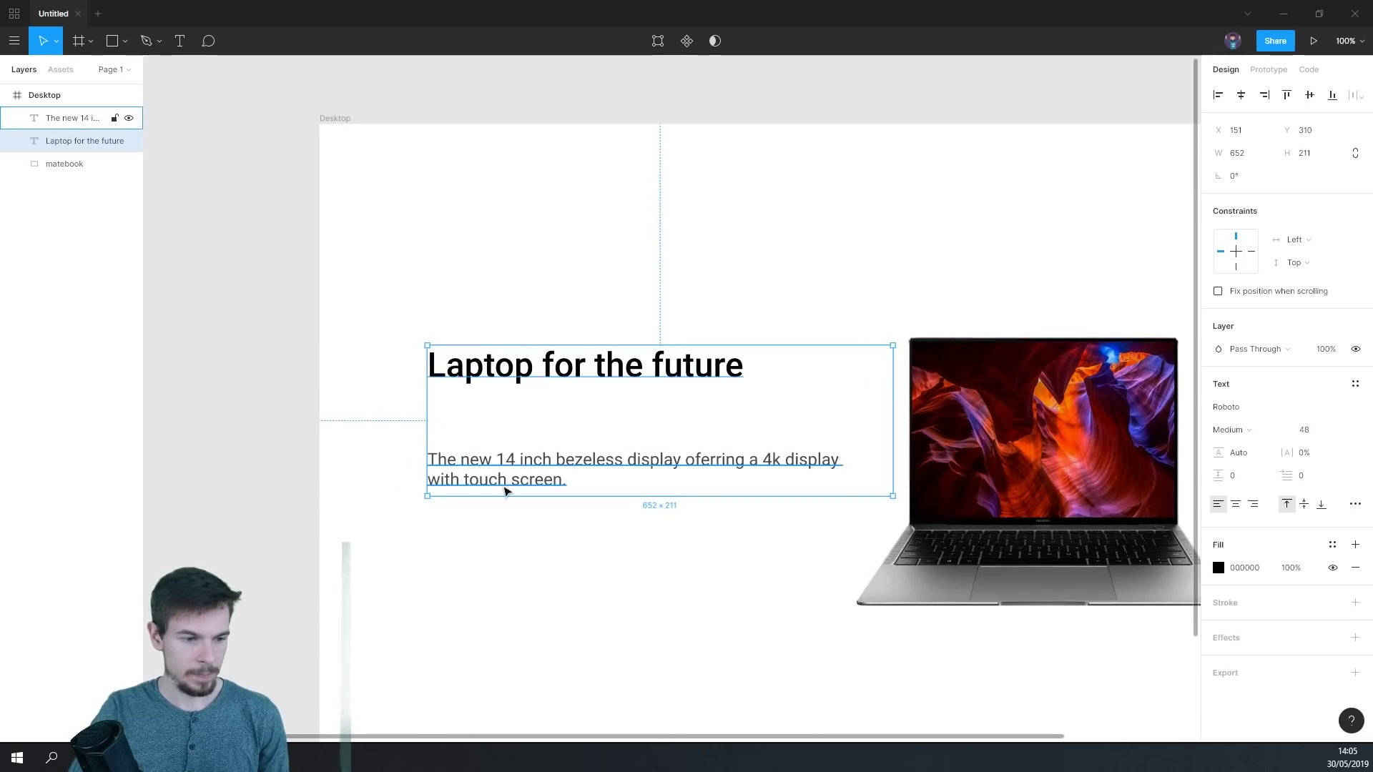
click(505, 486)
drag(515, 464, 515, 445)
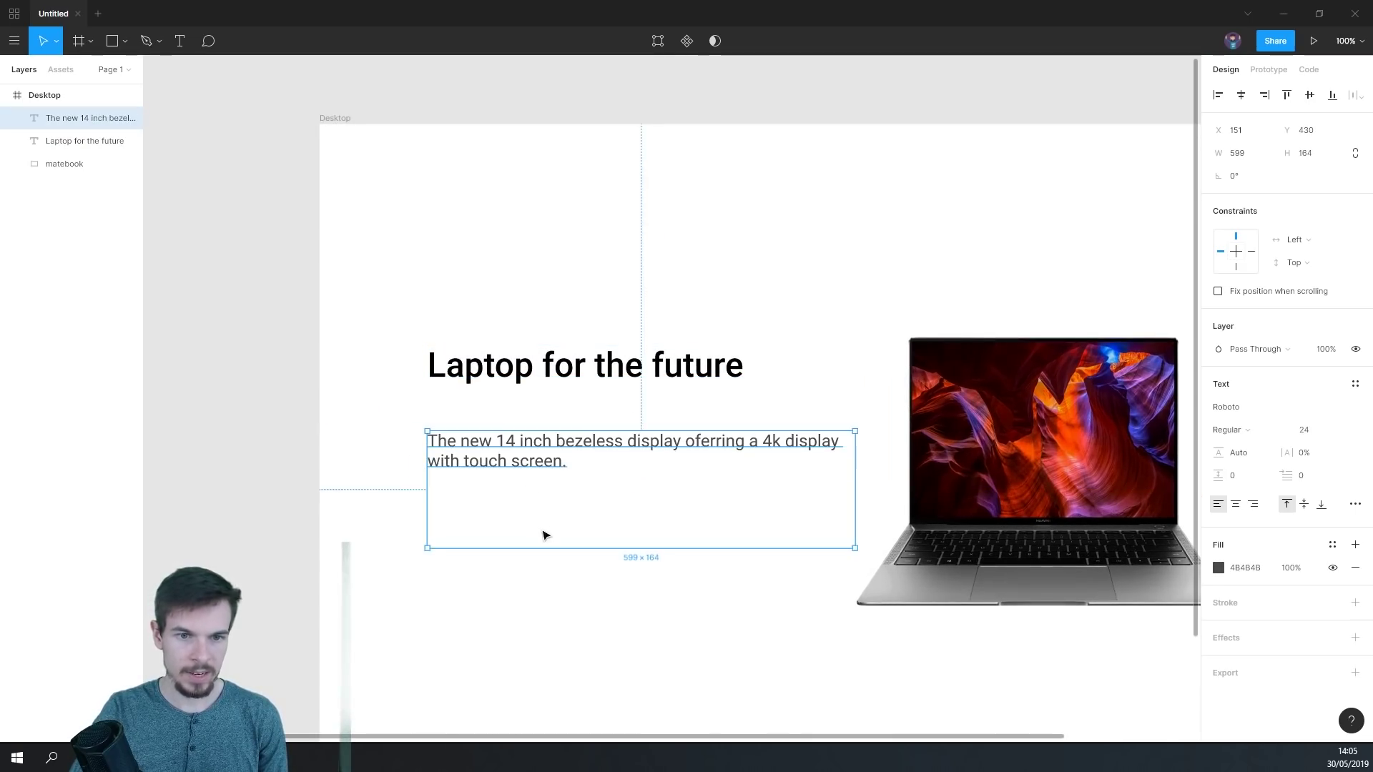
click(530, 415)
- Give the heading a linear gradient fill running horizontally from the start of its text to just past its end
click(515, 365)
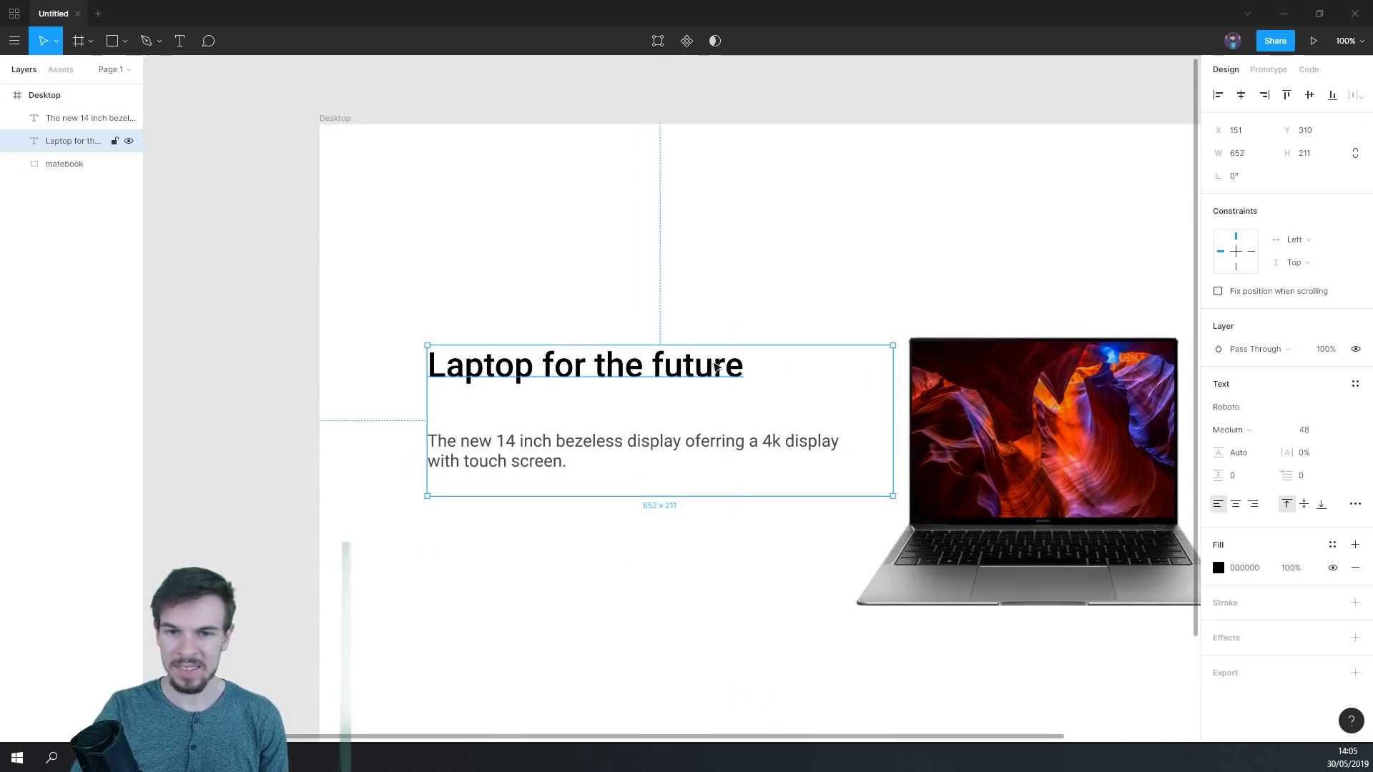
scroll(767, 373, up, 1)
scroll(767, 373, up, 2)
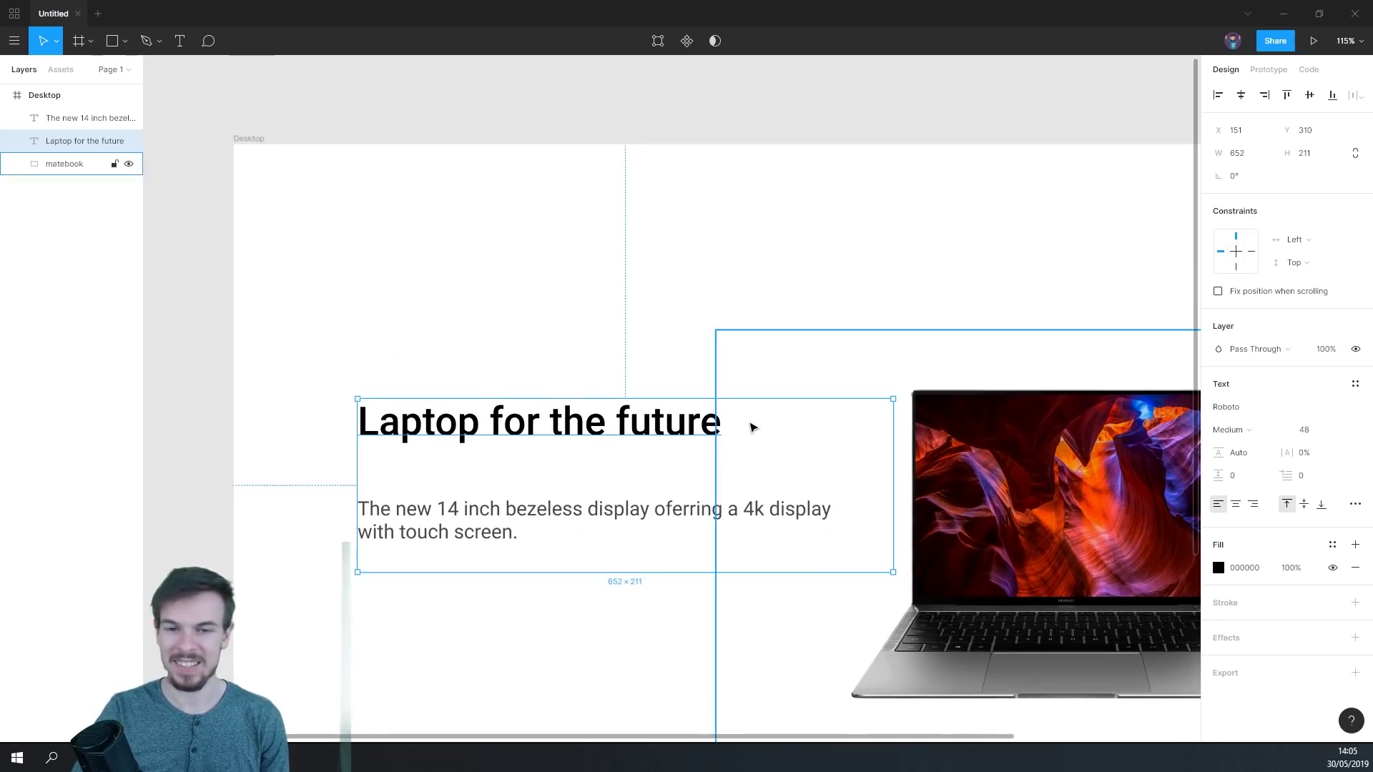
scroll(681, 436, down, 2)
scroll(538, 437, down, 2)
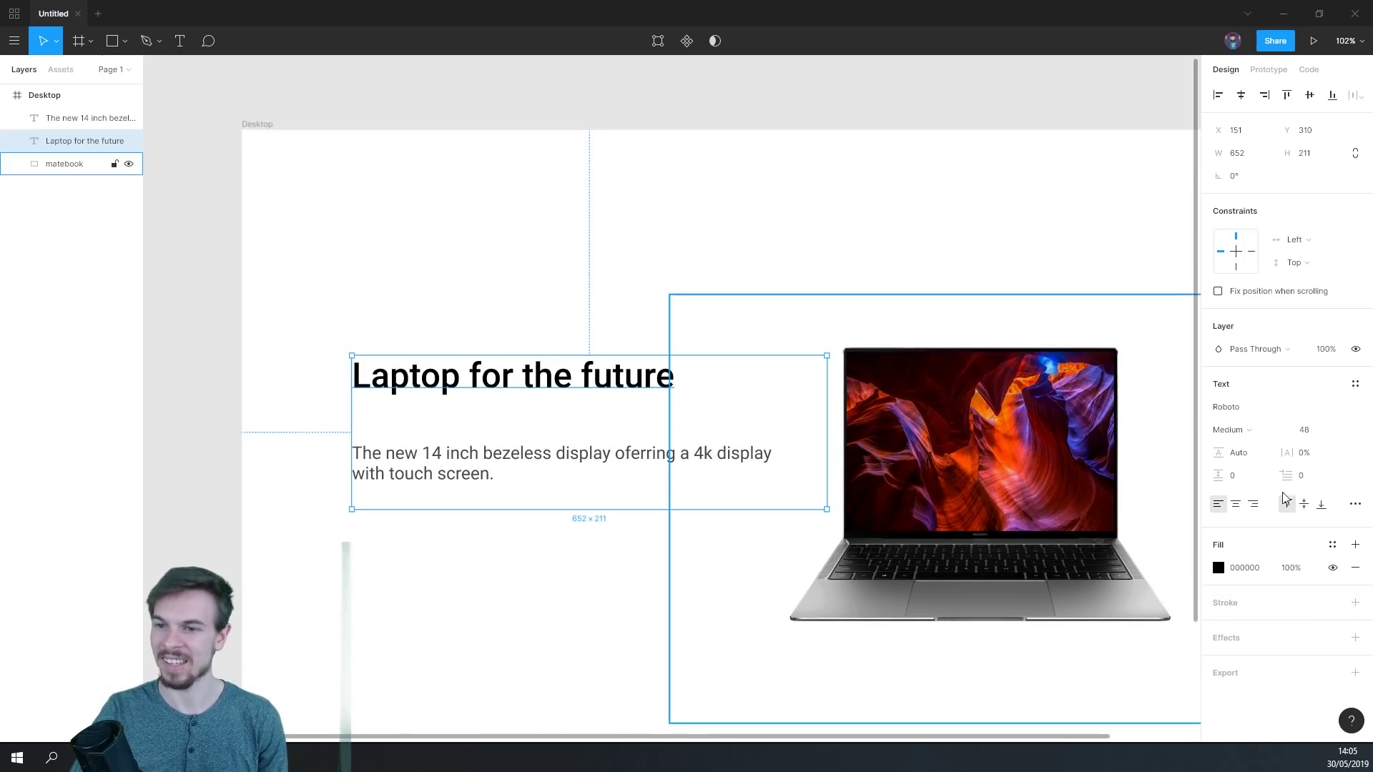
click(1219, 567)
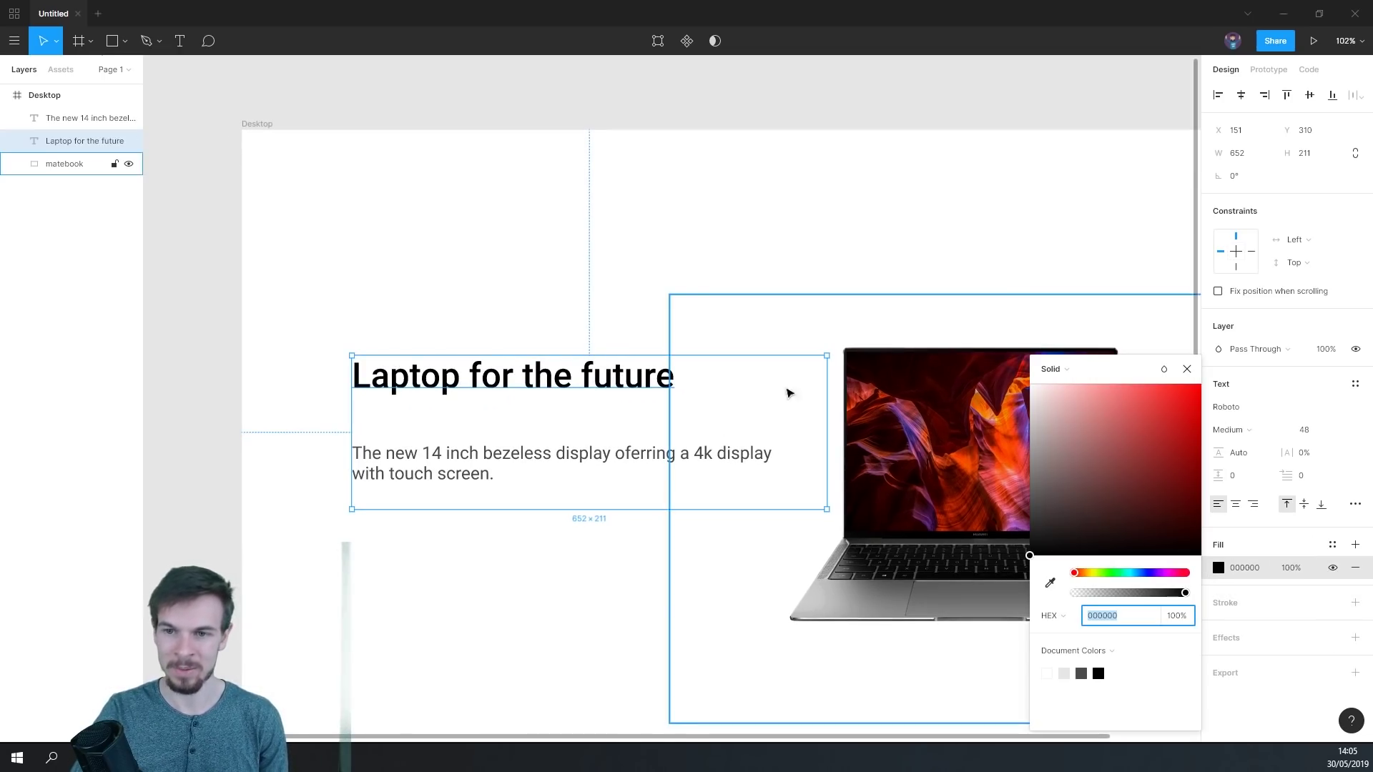
click(1072, 376)
click(1082, 385)
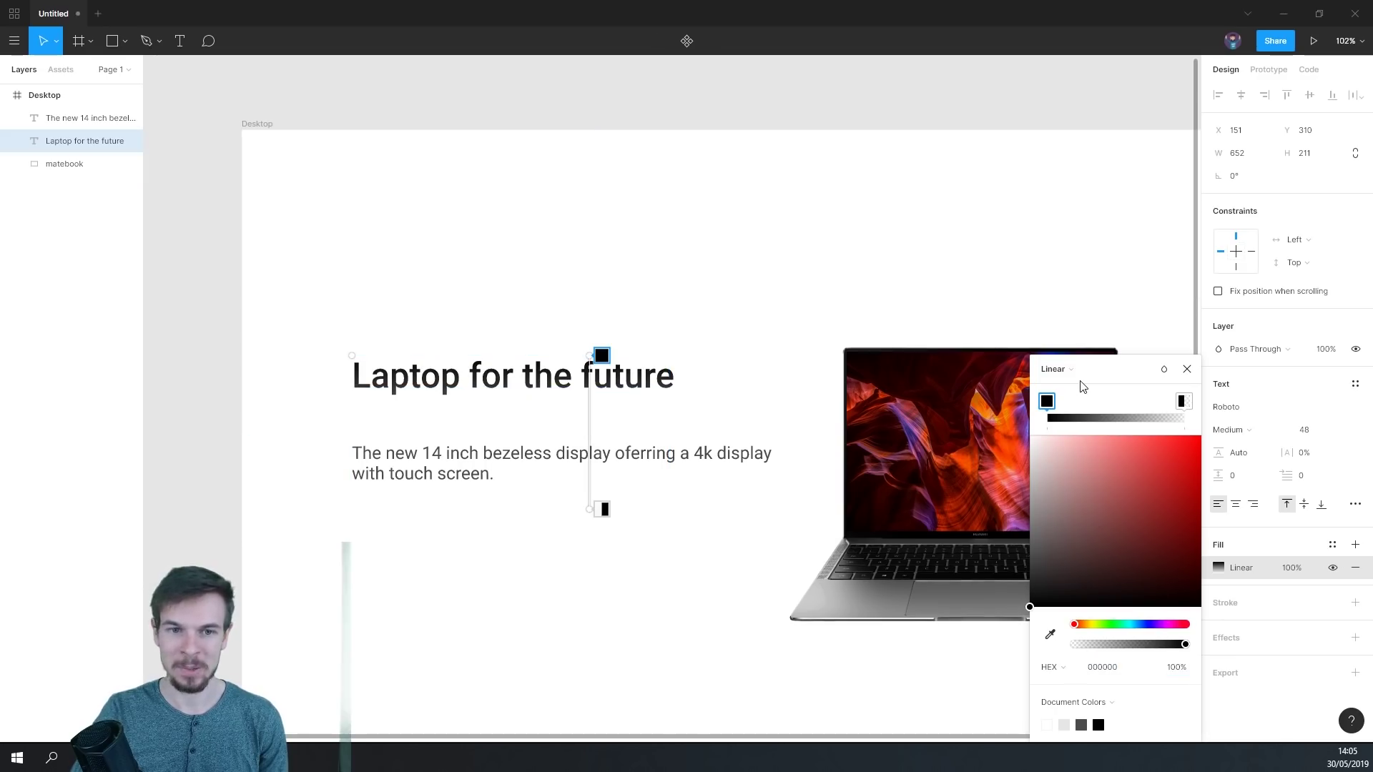
drag(590, 356, 358, 367)
drag(588, 508, 685, 381)
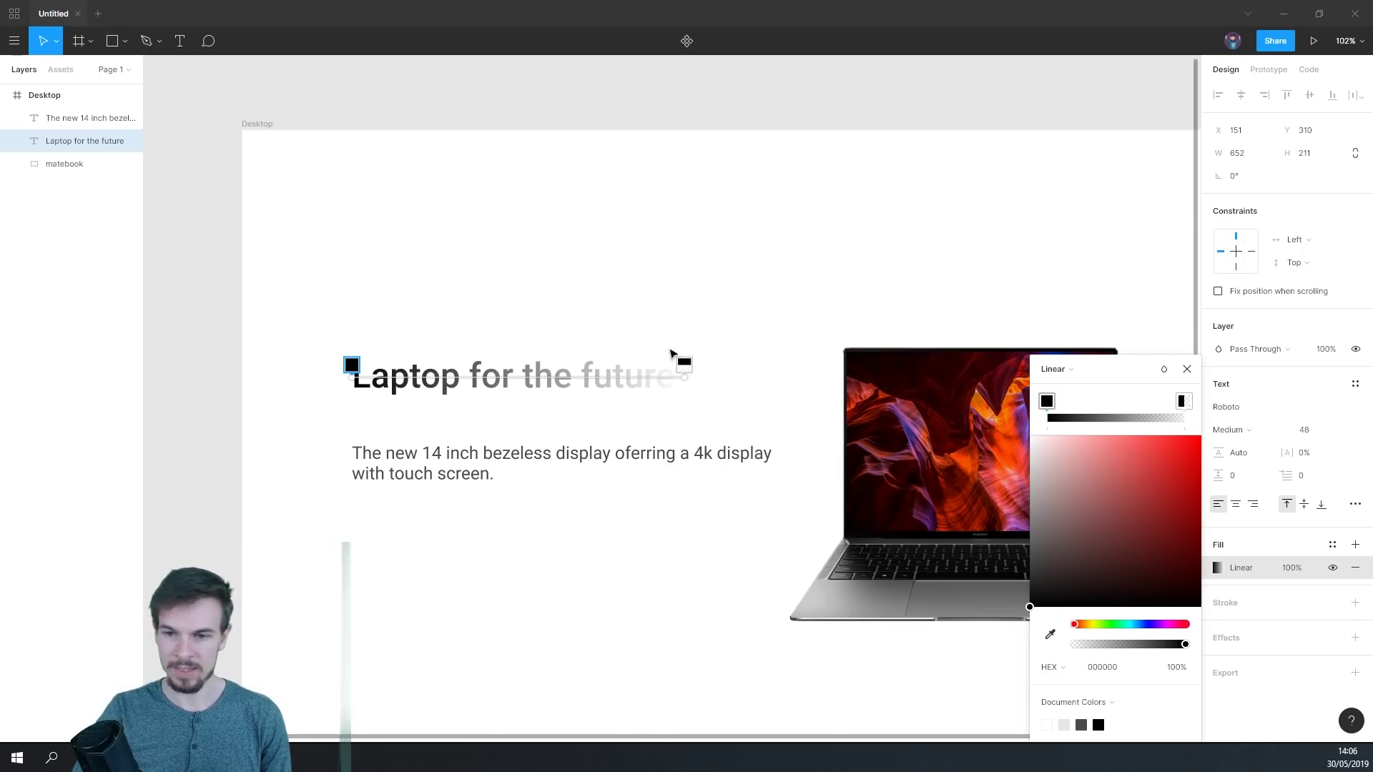
- Set the colour of the heading gradient's starting stop to a dark navy, about 24233F
drag(1078, 579, 1083, 563)
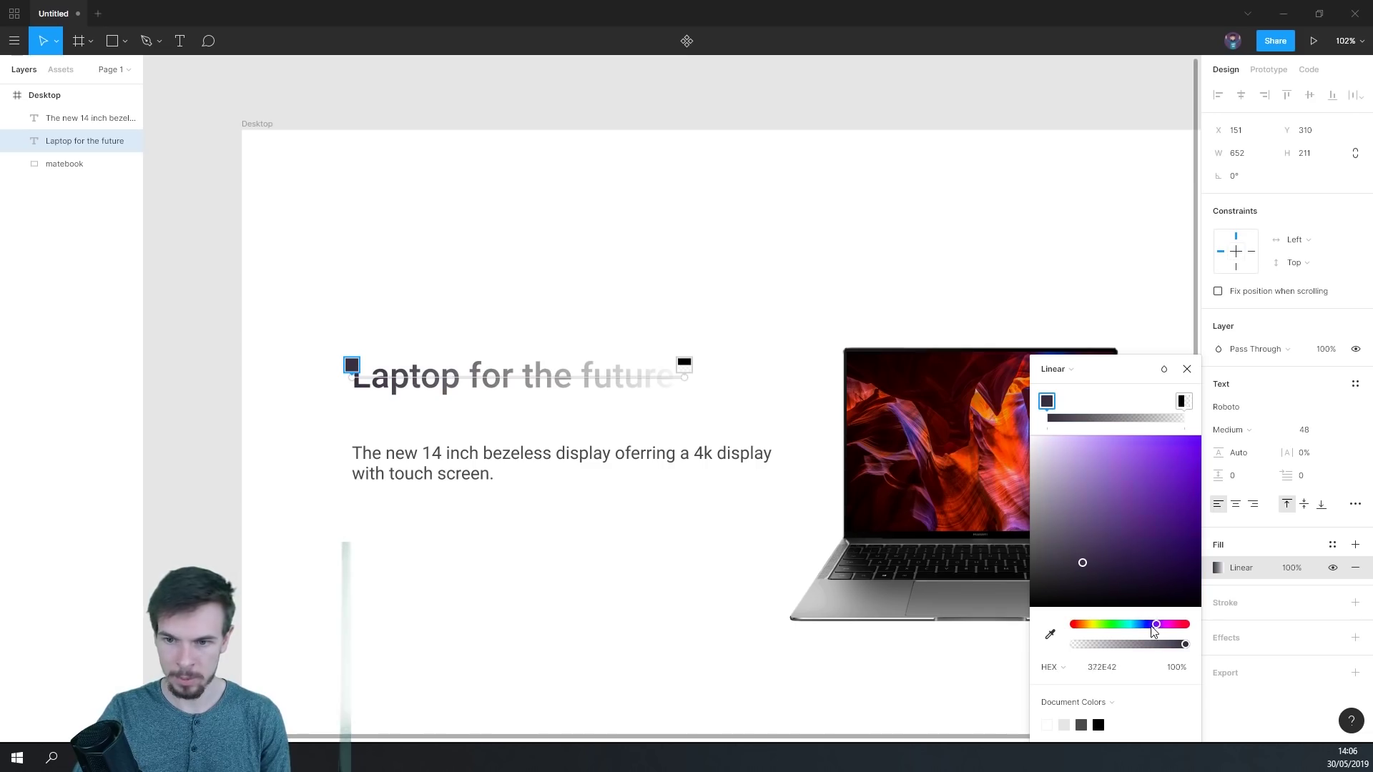
drag(1157, 631, 1149, 626)
drag(1056, 568, 1099, 560)
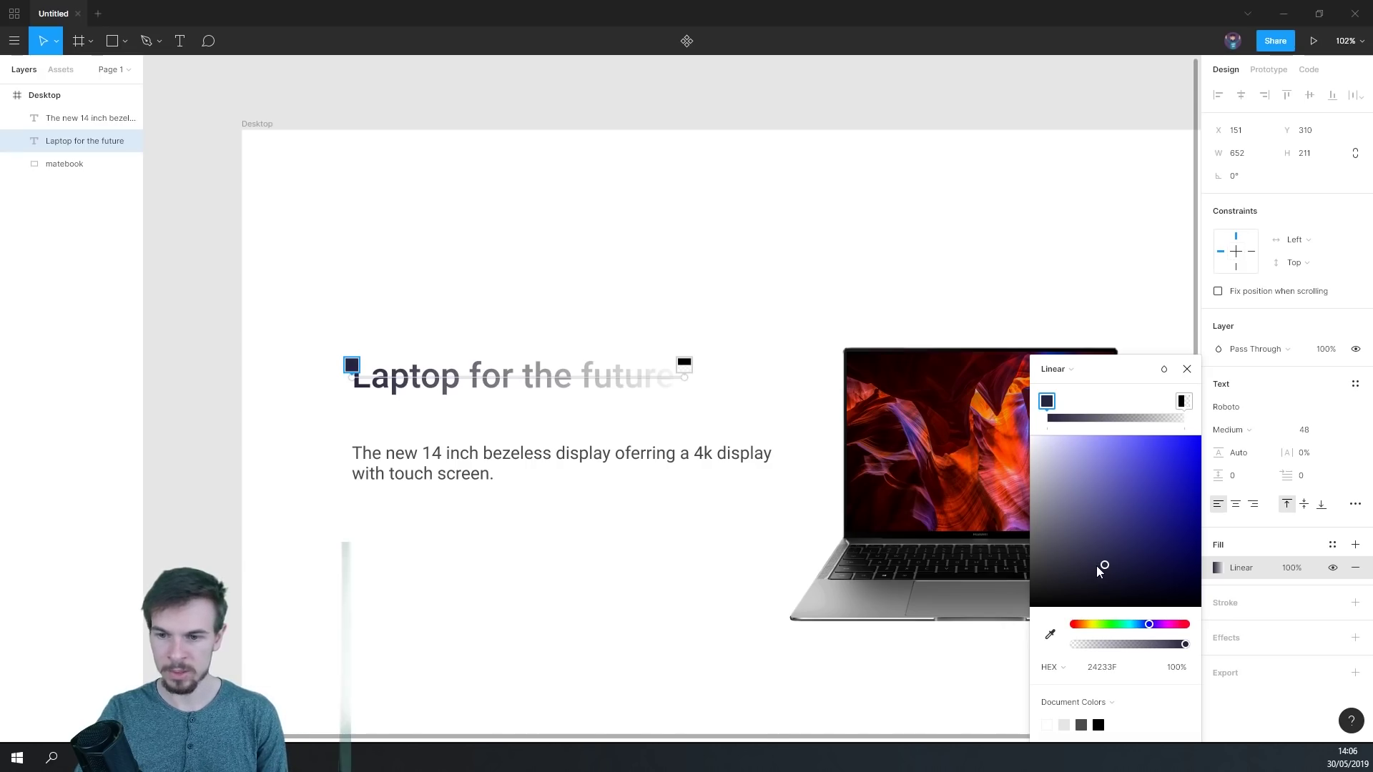
- Raise the opacity of the heading gradient's end stop to 100%, moving the colour picker higher for room
click(685, 364)
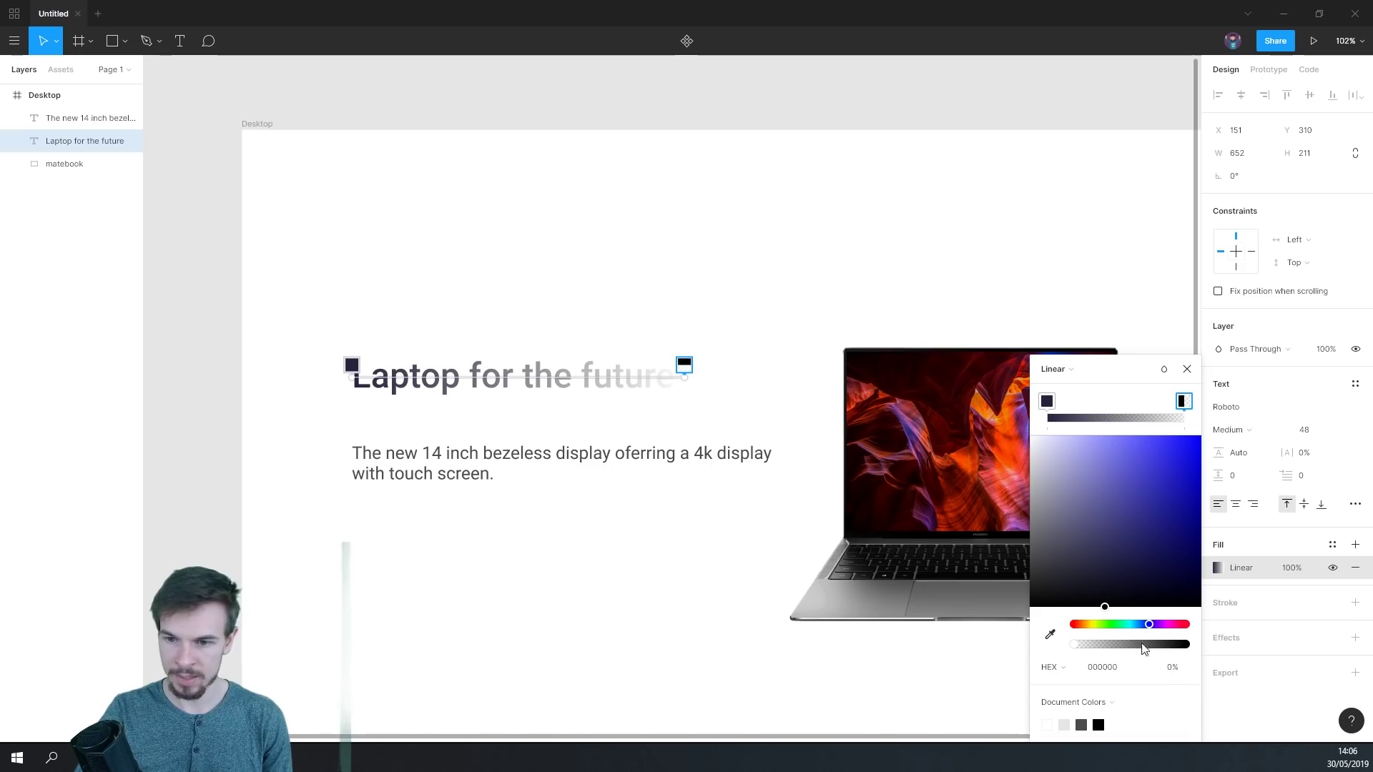
drag(1120, 377, 1115, 230)
click(1114, 521)
key(Tab)
drag(1088, 502, 1185, 498)
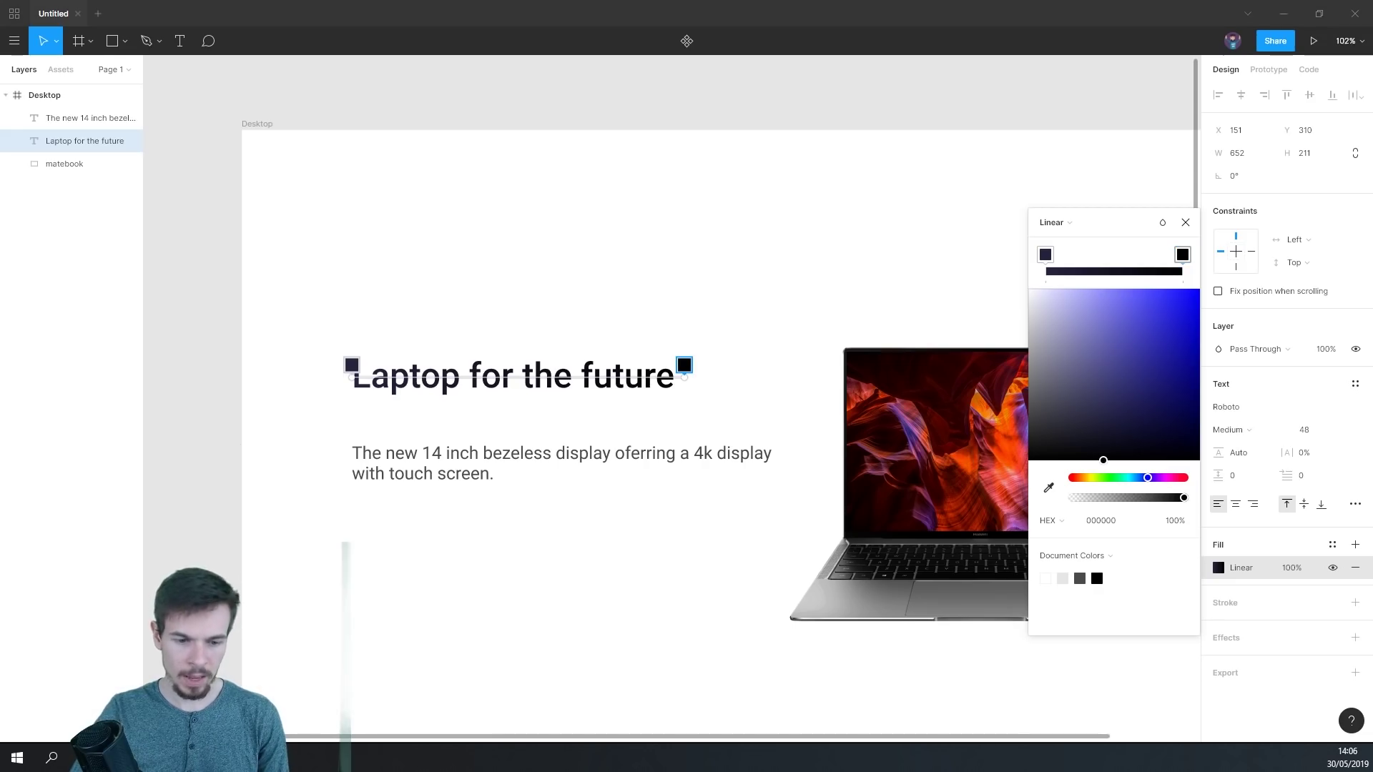
- Set the colour of the heading gradient's end stop to the greyish blue 6F6F89
click(1181, 256)
mouse_move(1084, 390)
mouse_down()
mouse_move(1066, 358)
mouse_move(1063, 385)
mouse_up()
click(1155, 520)
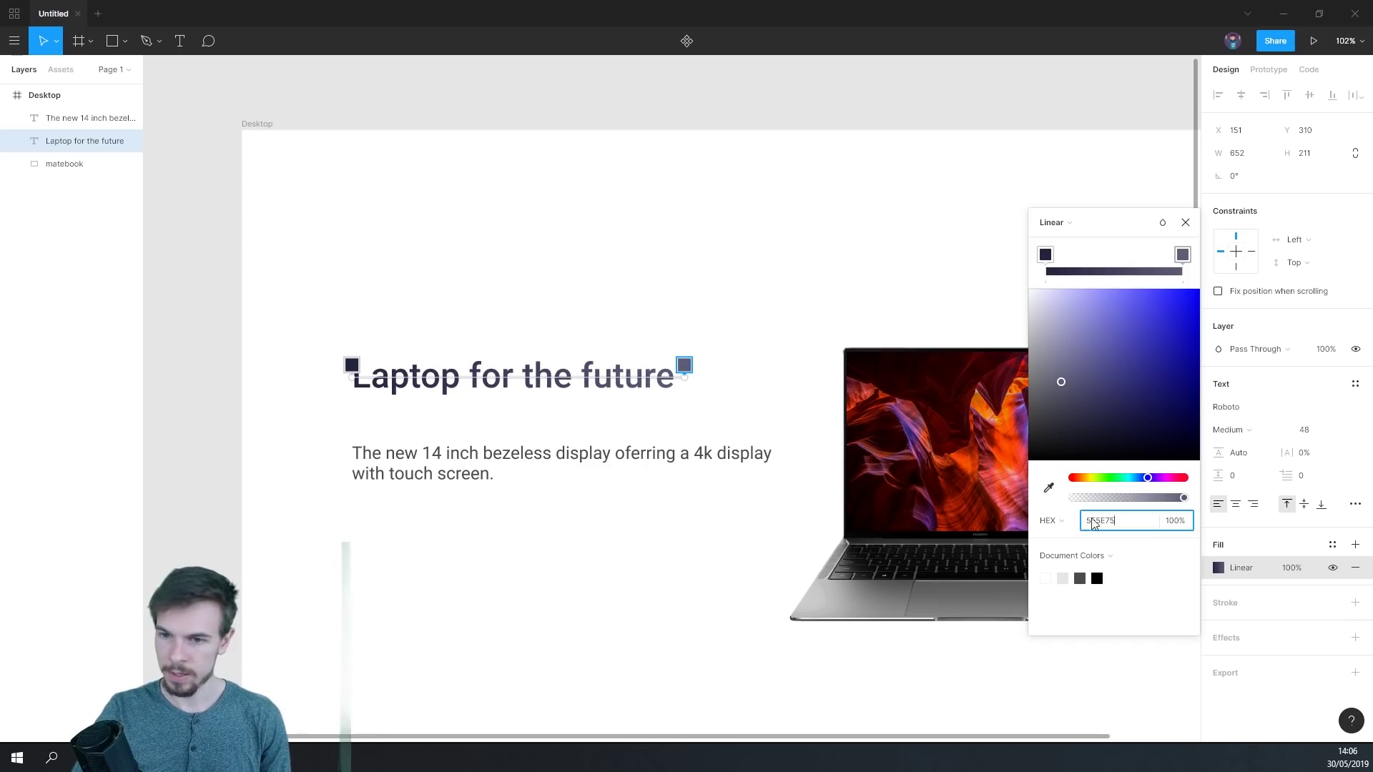
text(6f6f8)
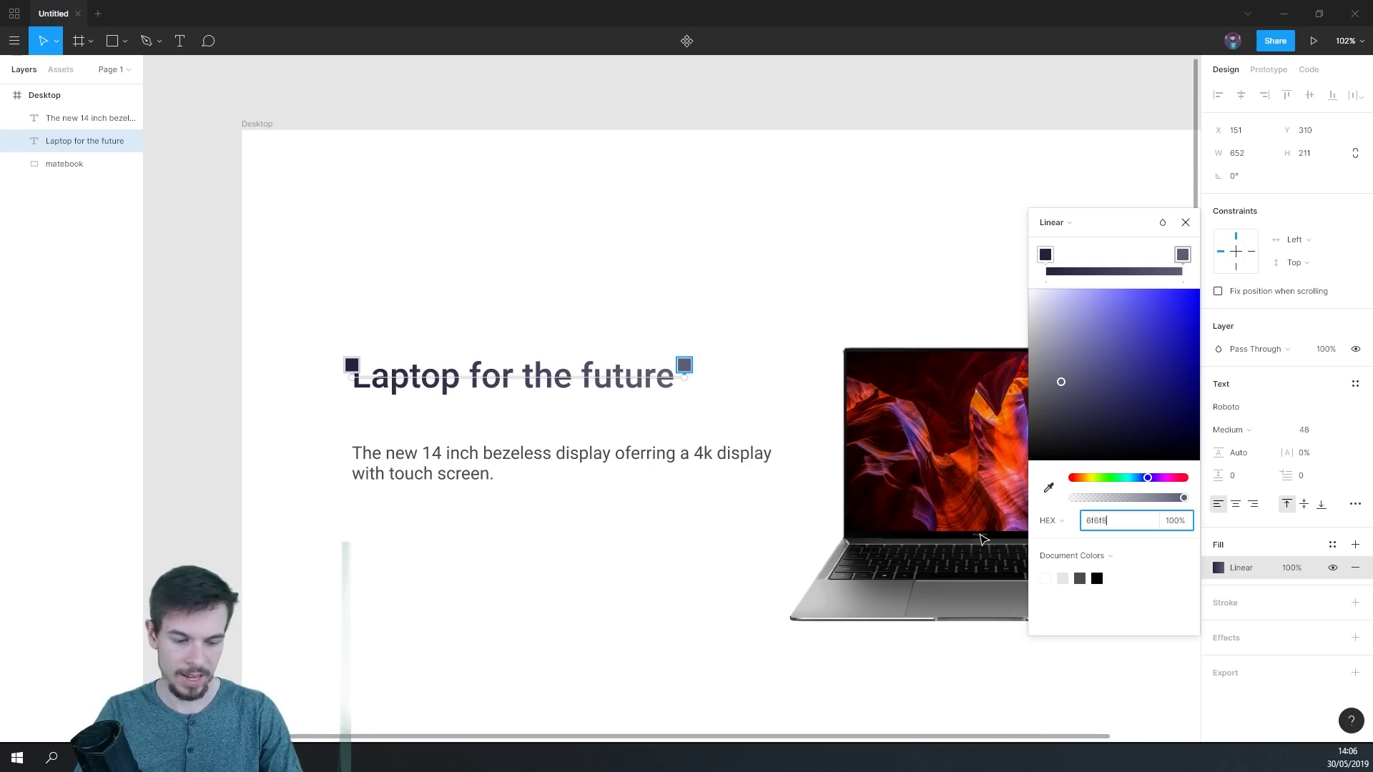
text(9)
key(Return)
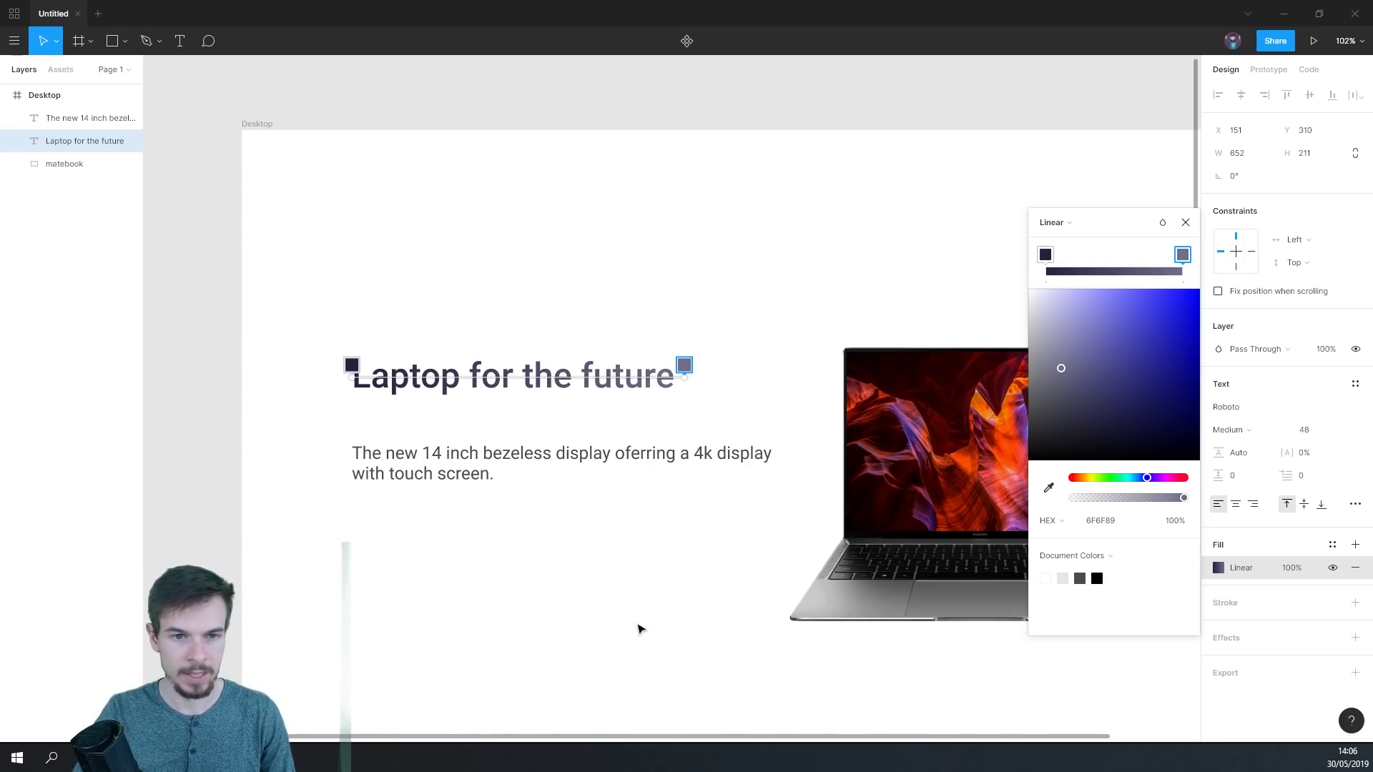
- Set the colour of the heading gradient's starting stop to the lighter navy 484764 and deselect the heading
click(1046, 255)
mouse_move(1102, 415)
mouse_down()
mouse_move(1069, 380)
mouse_move(1080, 399)
mouse_up()
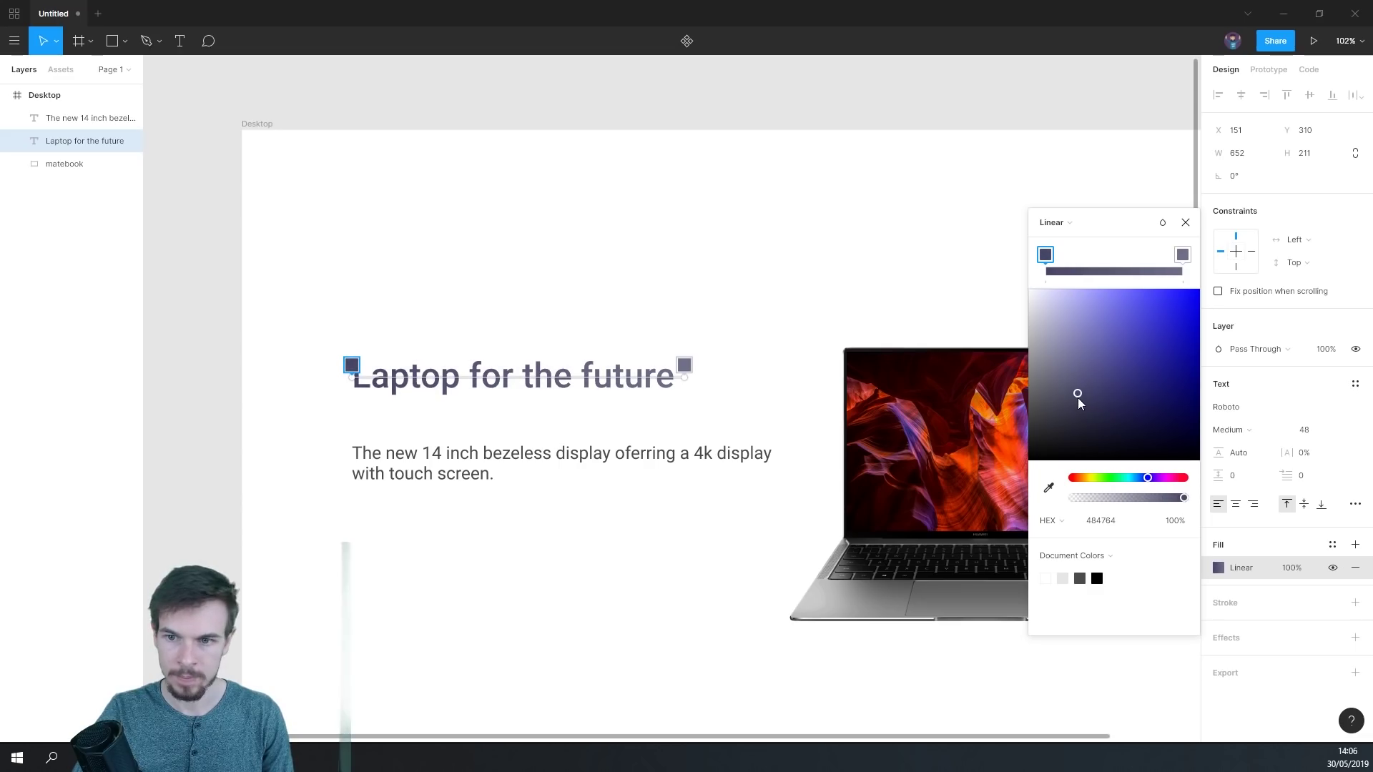
click(668, 569)
click(629, 610)
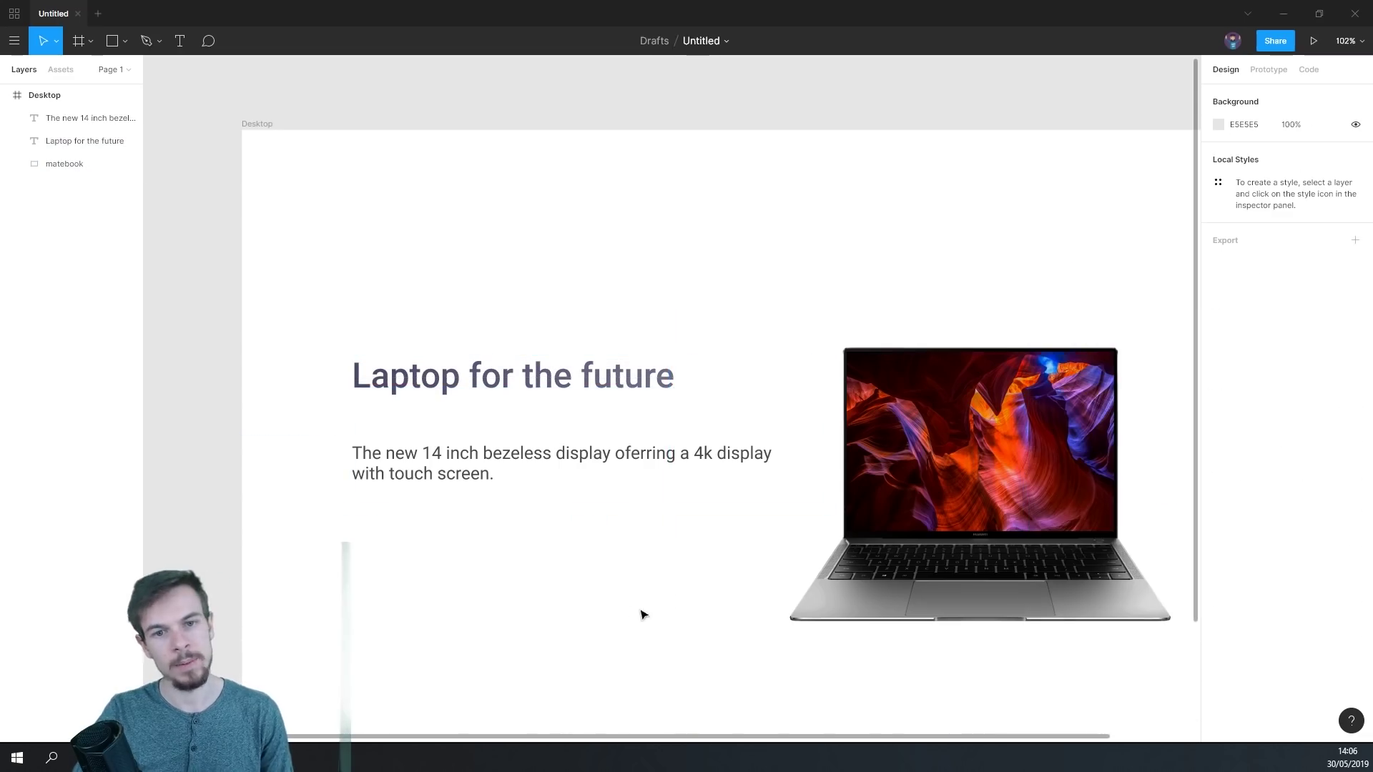
- Move the description text up closer beneath the heading, to Y 394, keeping it aligned at X 151
scroll(679, 598, down, 1)
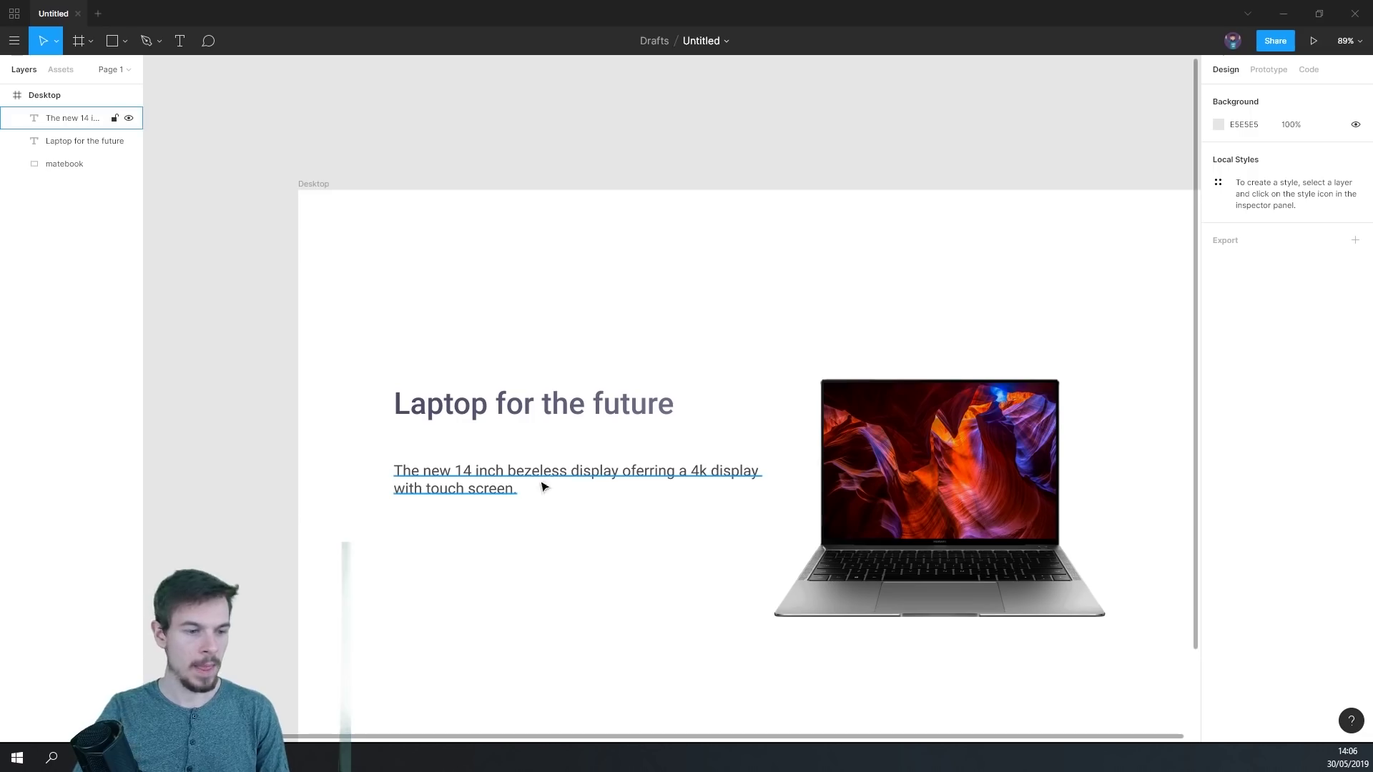
click(493, 485)
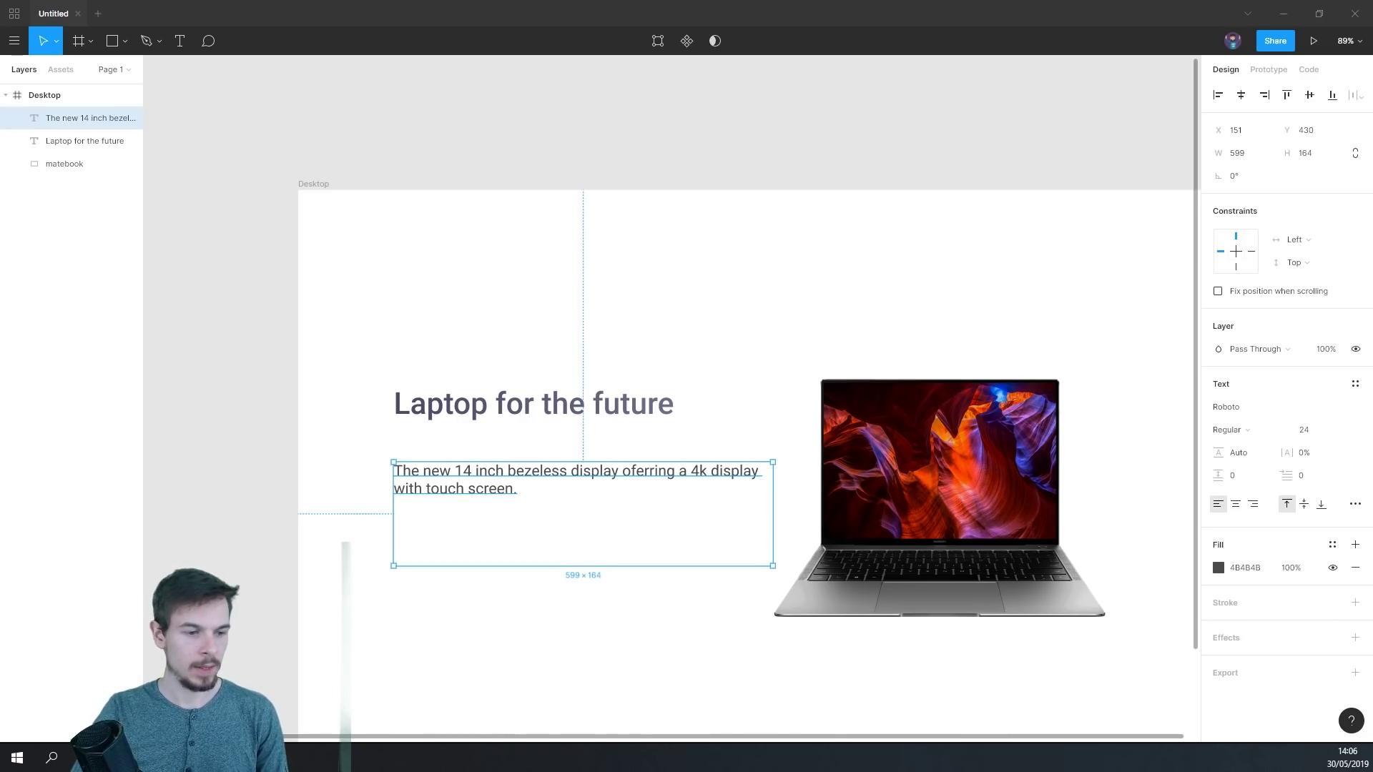
drag(492, 484, 485, 461)
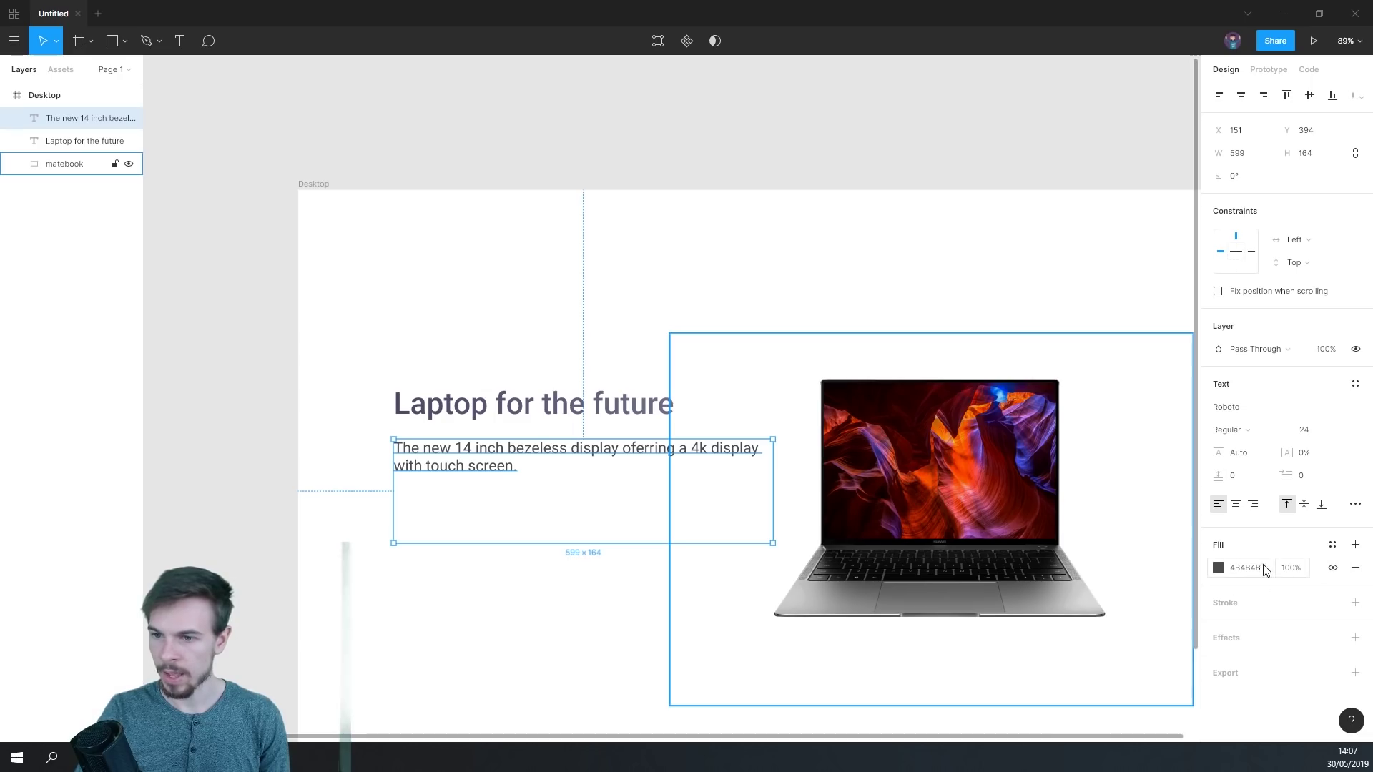
- Match the description's fill to the heading by sampling the colour 585772 from the heading's letters
click(1218, 568)
drag(1073, 573, 1144, 574)
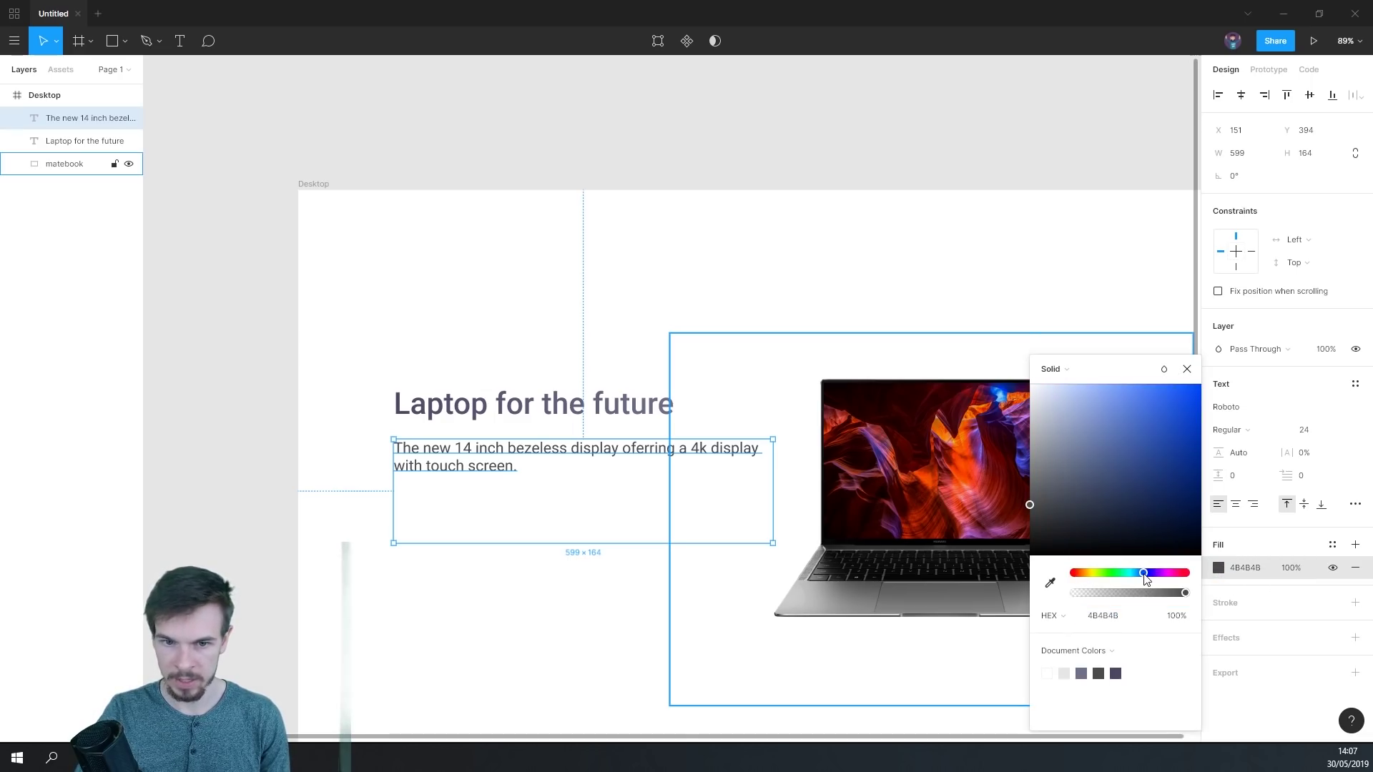
click(1049, 582)
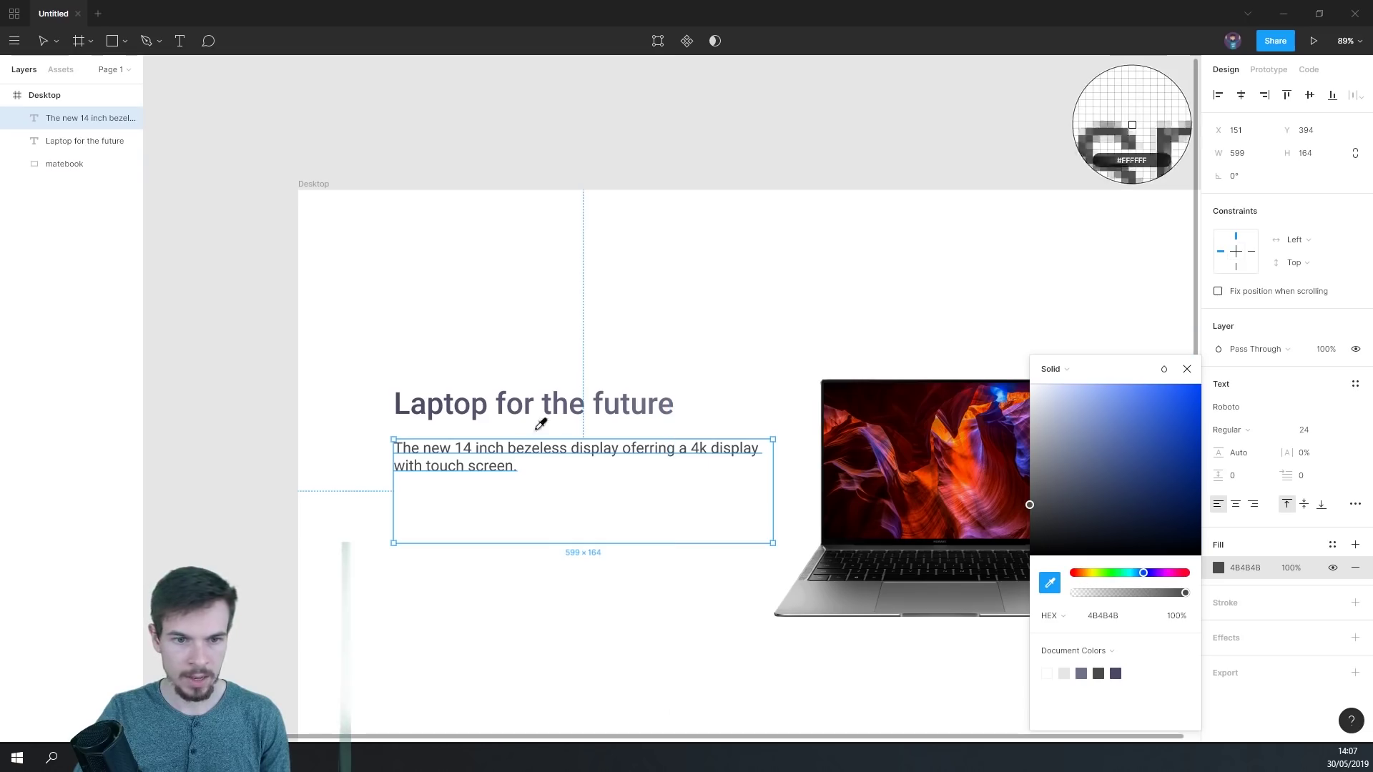
click(504, 401)
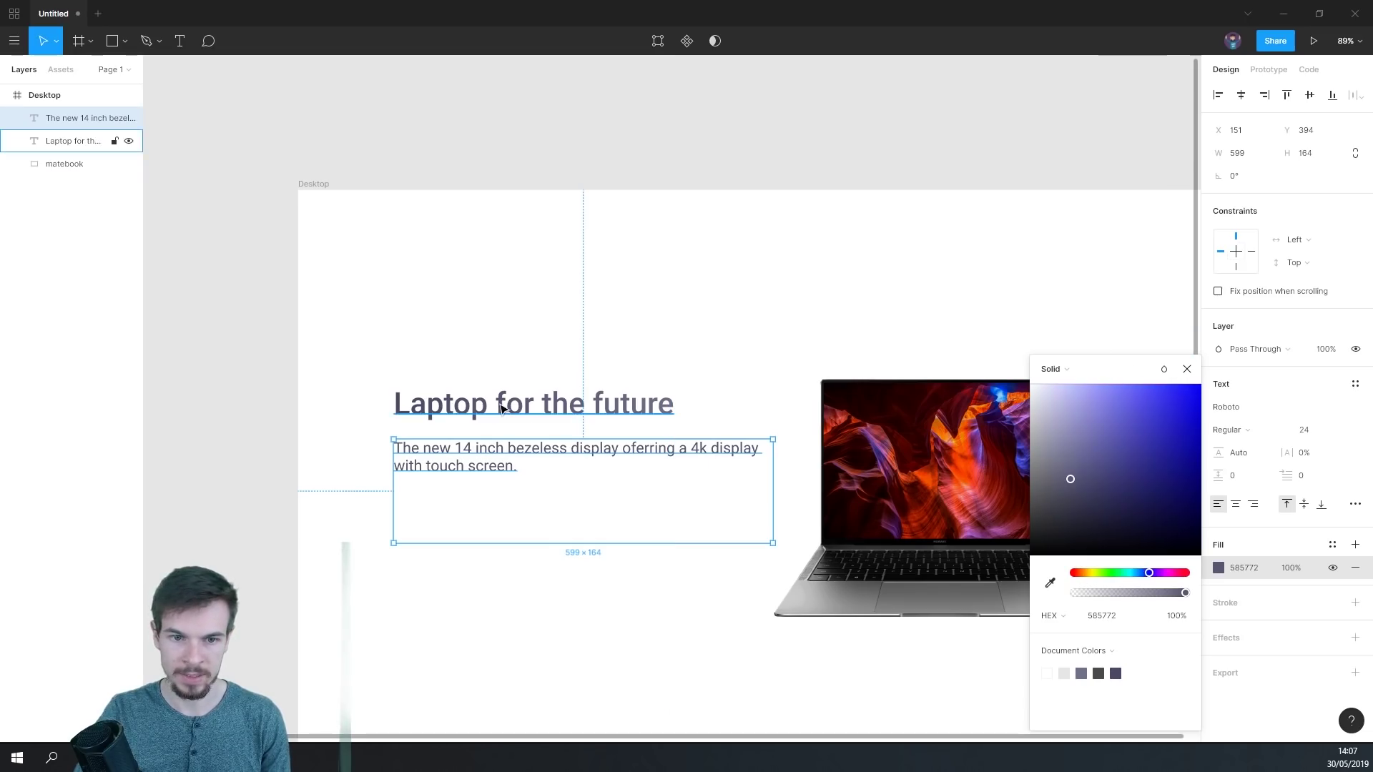
click(617, 595)
scroll(617, 595, up, 2)
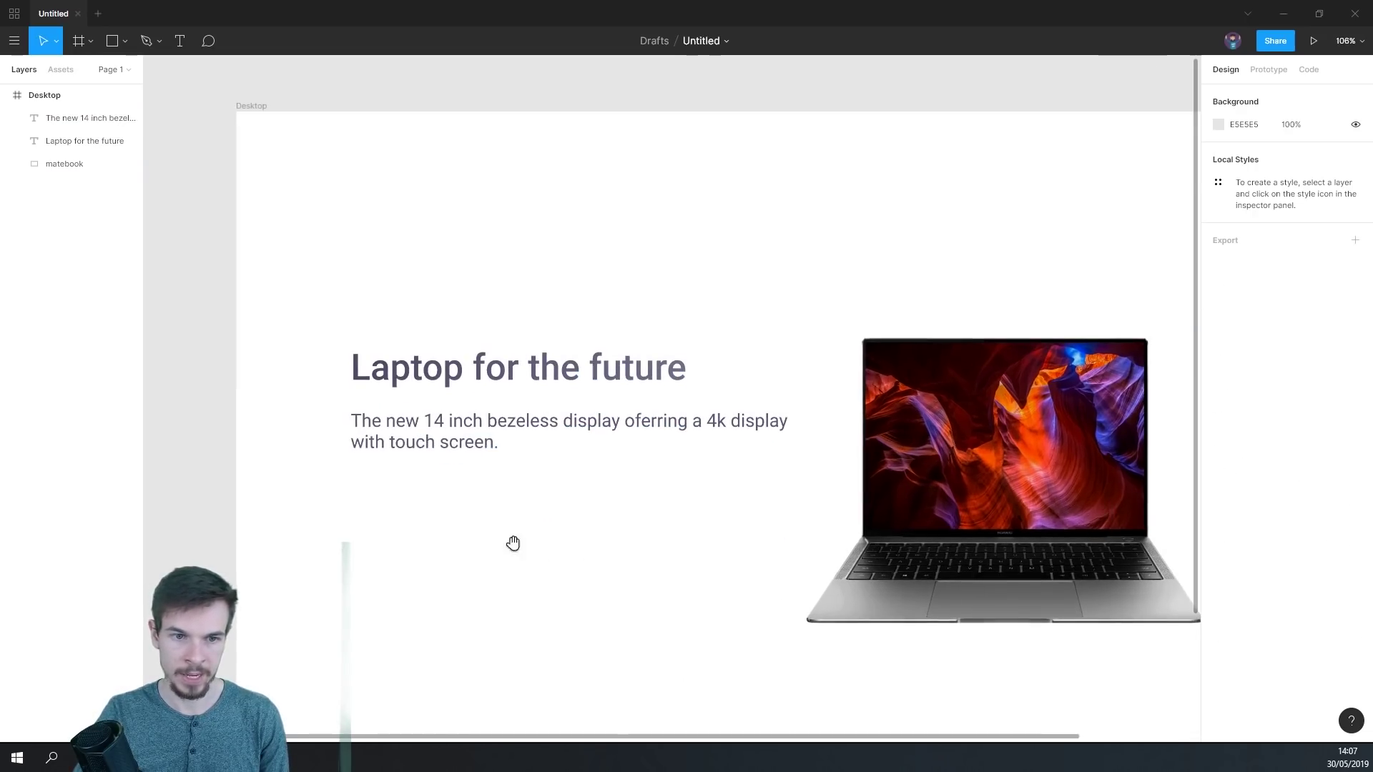
scroll(487, 533, down, 1)
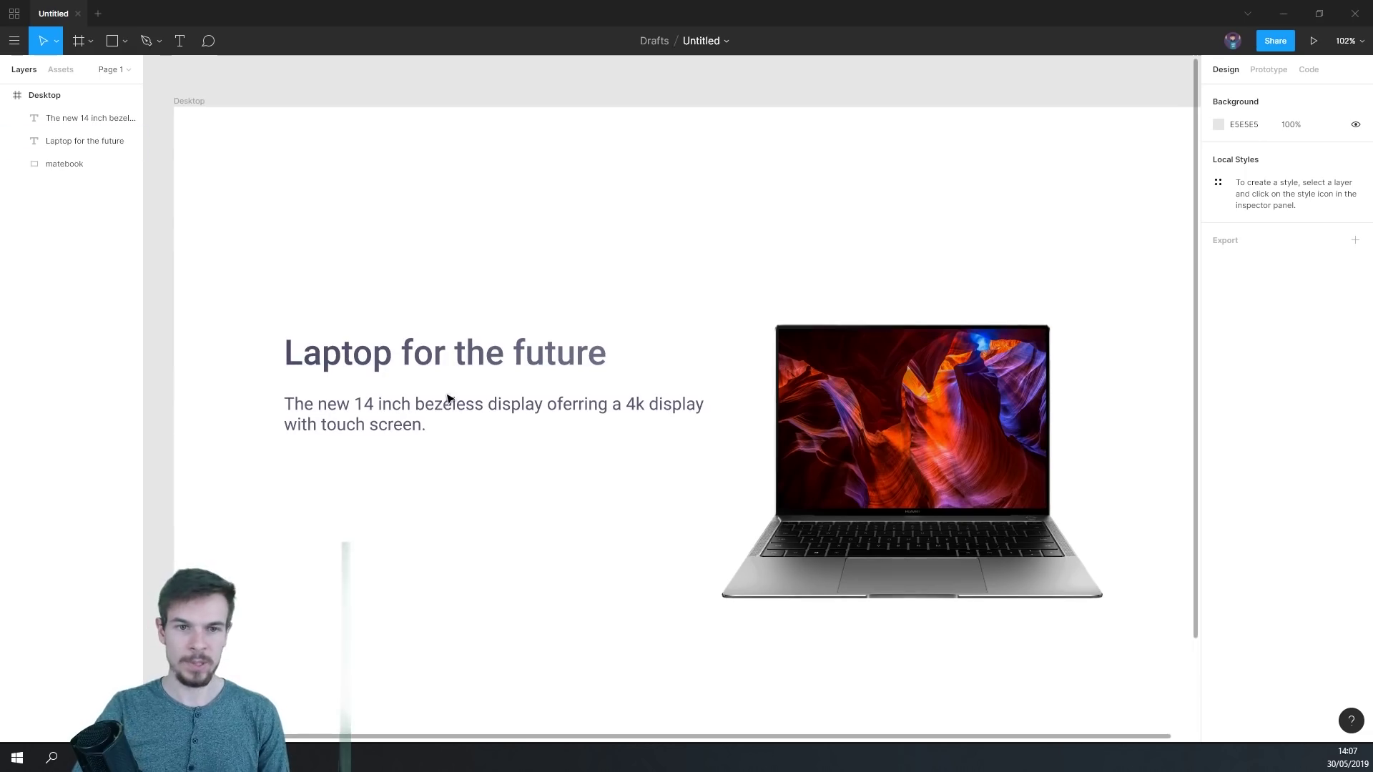
click(432, 355)
click(495, 564)
scroll(501, 508, down, 2)
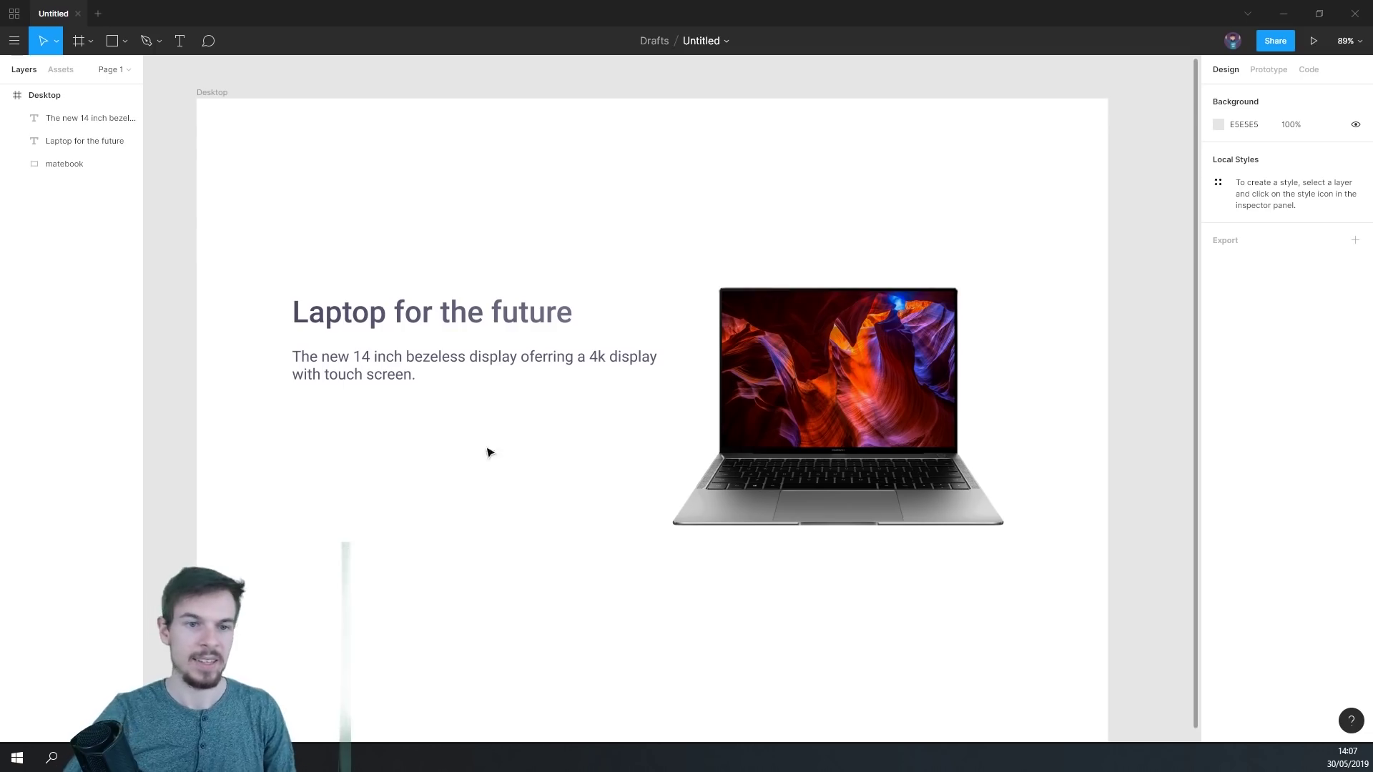
- Draw a button rectangle below the description text and resize it to 126 × 50
ctrl+scroll(374, 436, up, 5)
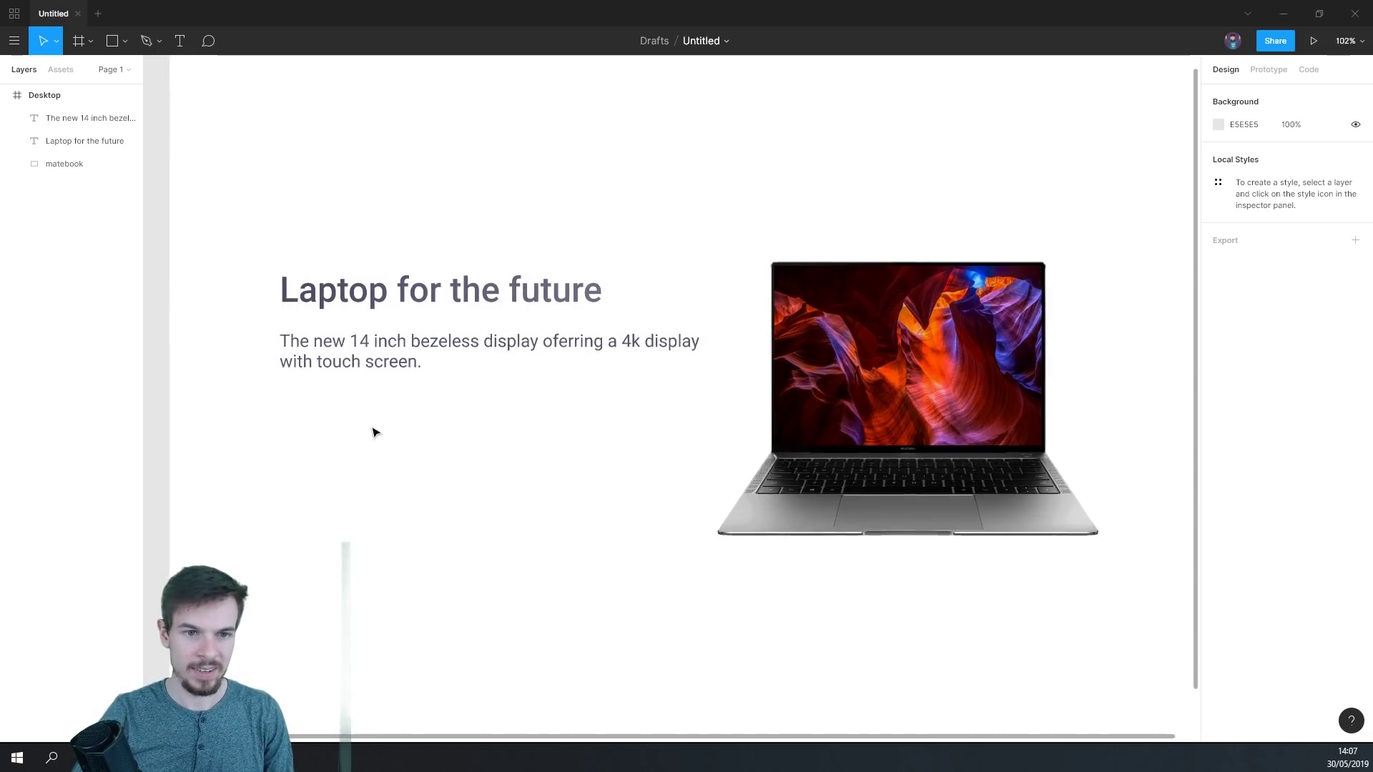
click(735, 462)
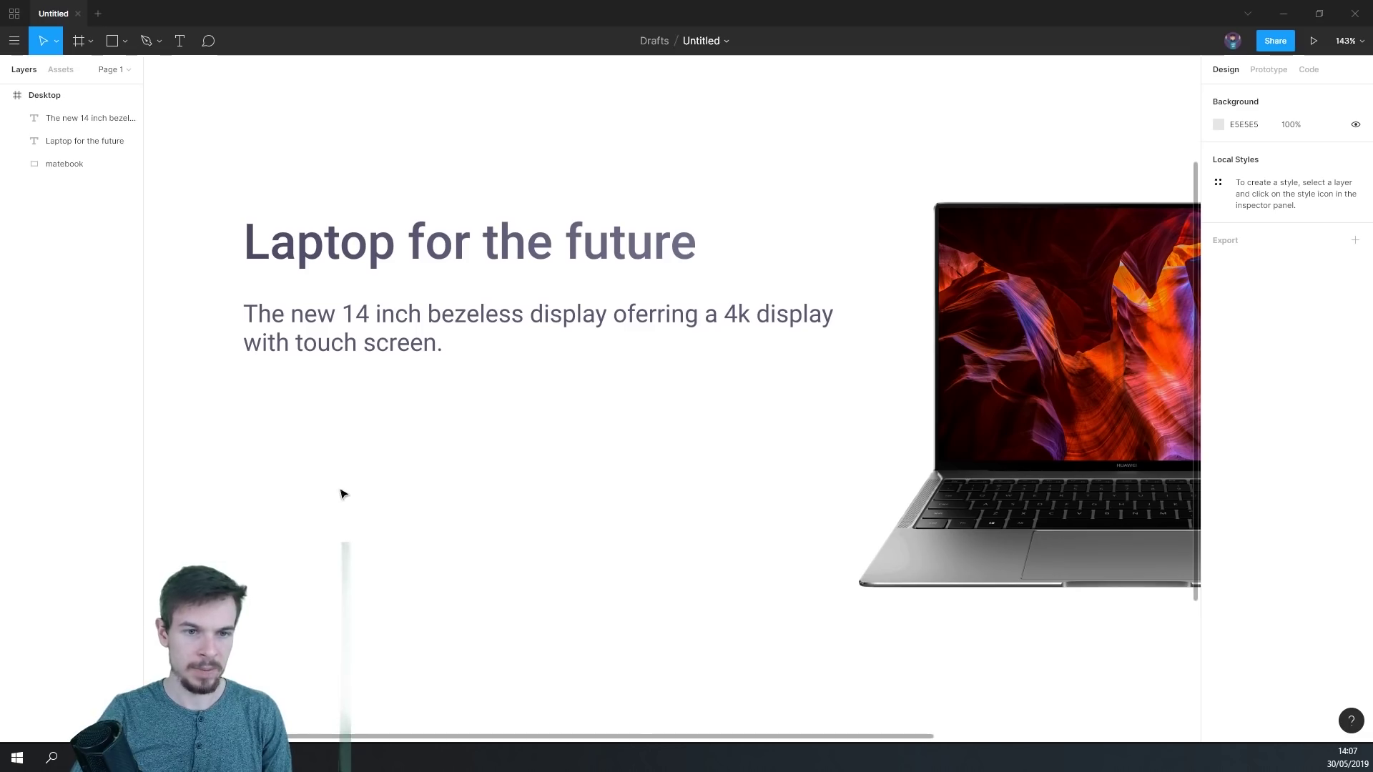
click(121, 43)
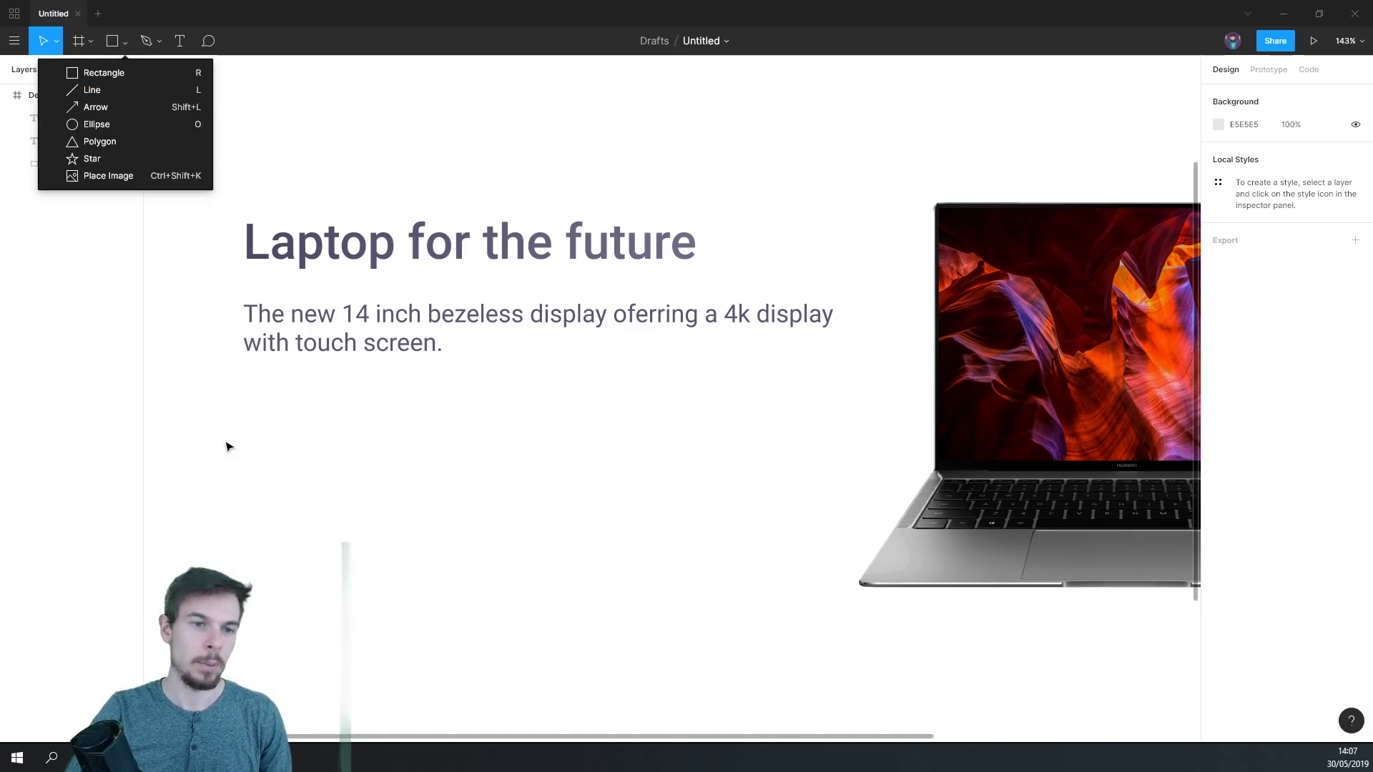
click(91, 74)
mouse_move(228, 455)
mouse_down()
mouse_move(367, 593)
mouse_move(390, 527)
mouse_move(364, 531)
mouse_move(360, 505)
mouse_move(500, 564)
mouse_up()
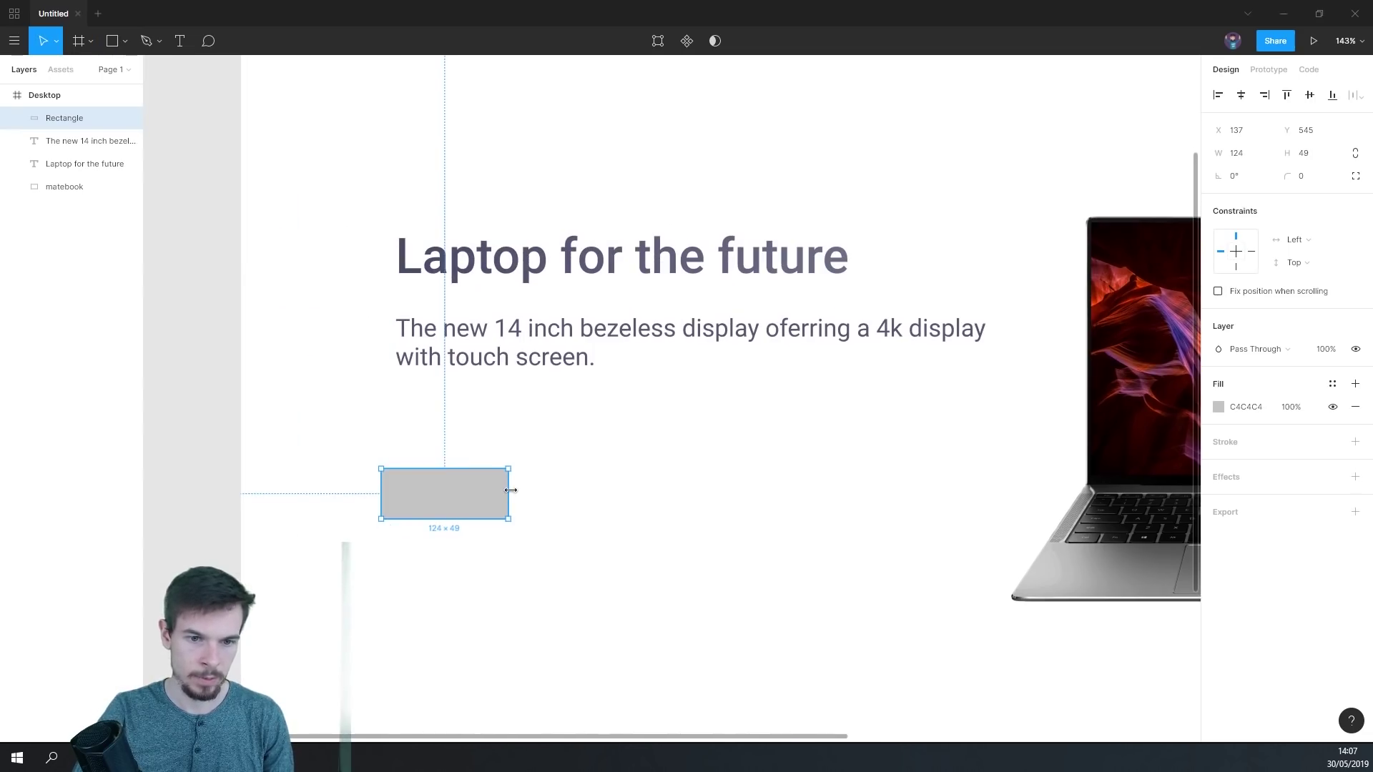
drag(512, 490, 485, 520)
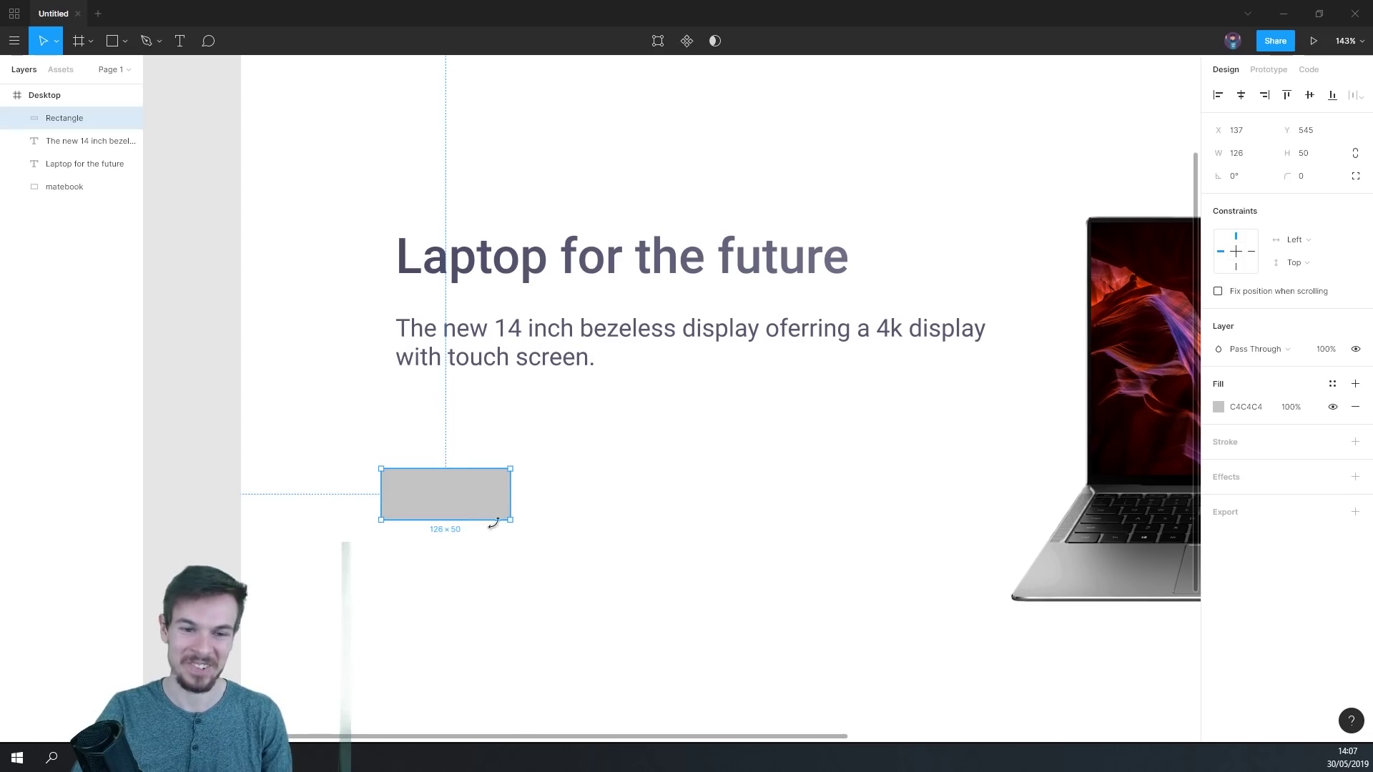
- Move the button rectangle to X 151, Y 533 so it lines up with the left edge of the texts
scroll(493, 511, down, 1)
scroll(493, 512, right, 1)
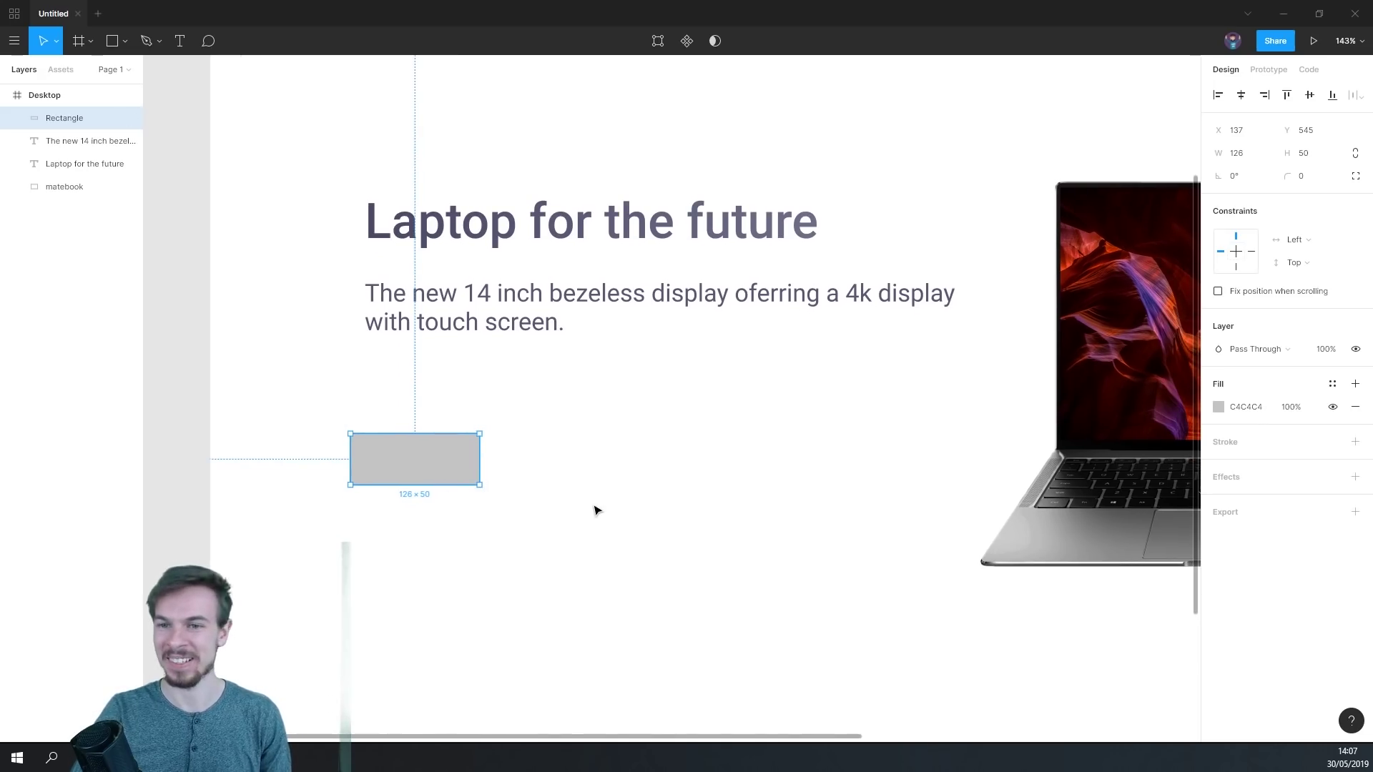
scroll(578, 495, down, 3)
scroll(529, 479, right, 2)
scroll(529, 479, down, 1)
mouse_move(397, 457)
mouse_down()
mouse_move(420, 459)
mouse_move(405, 452)
mouse_up()
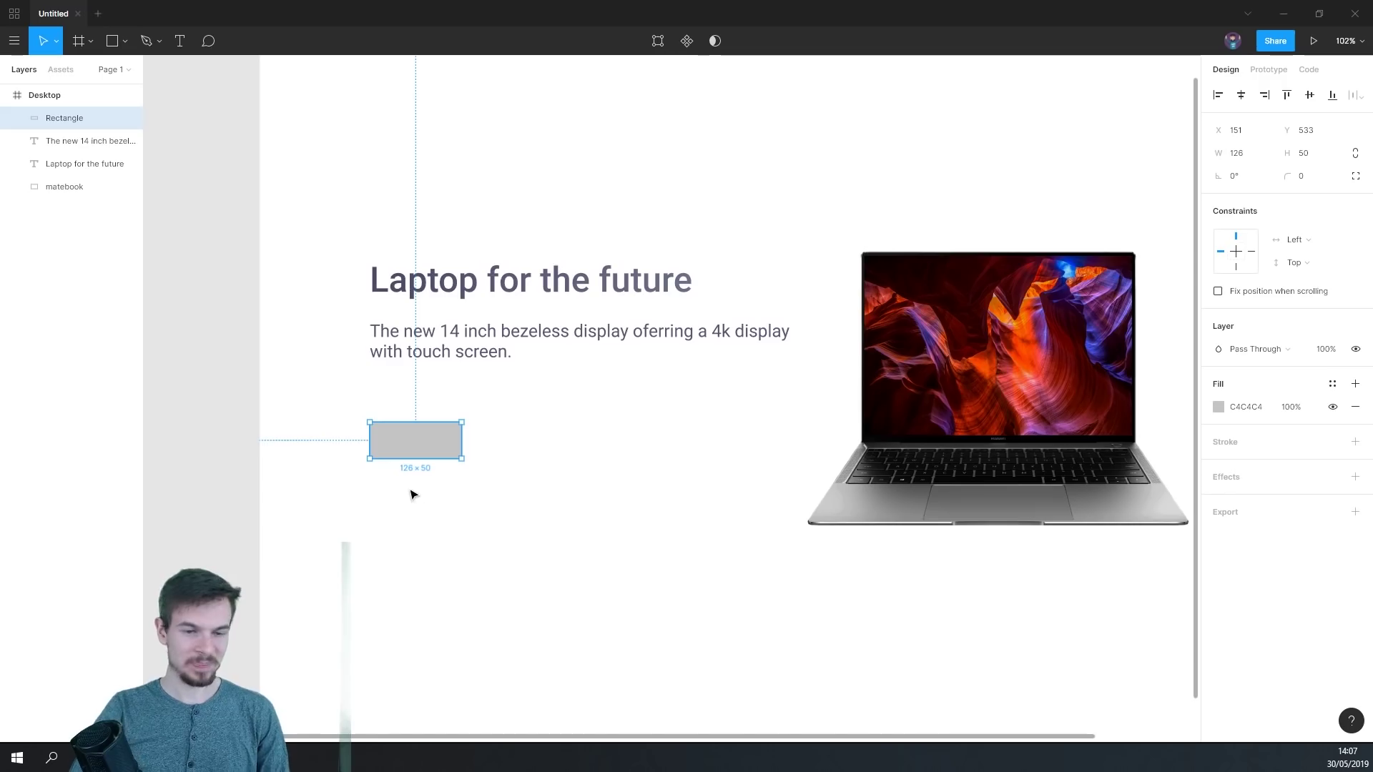
scroll(412, 488, up, 1)
scroll(410, 480, up, 2)
scroll(882, 401, down, 1)
scroll(711, 365, down, 4)
scroll(605, 405, right, 2)
scroll(606, 405, up, 1)
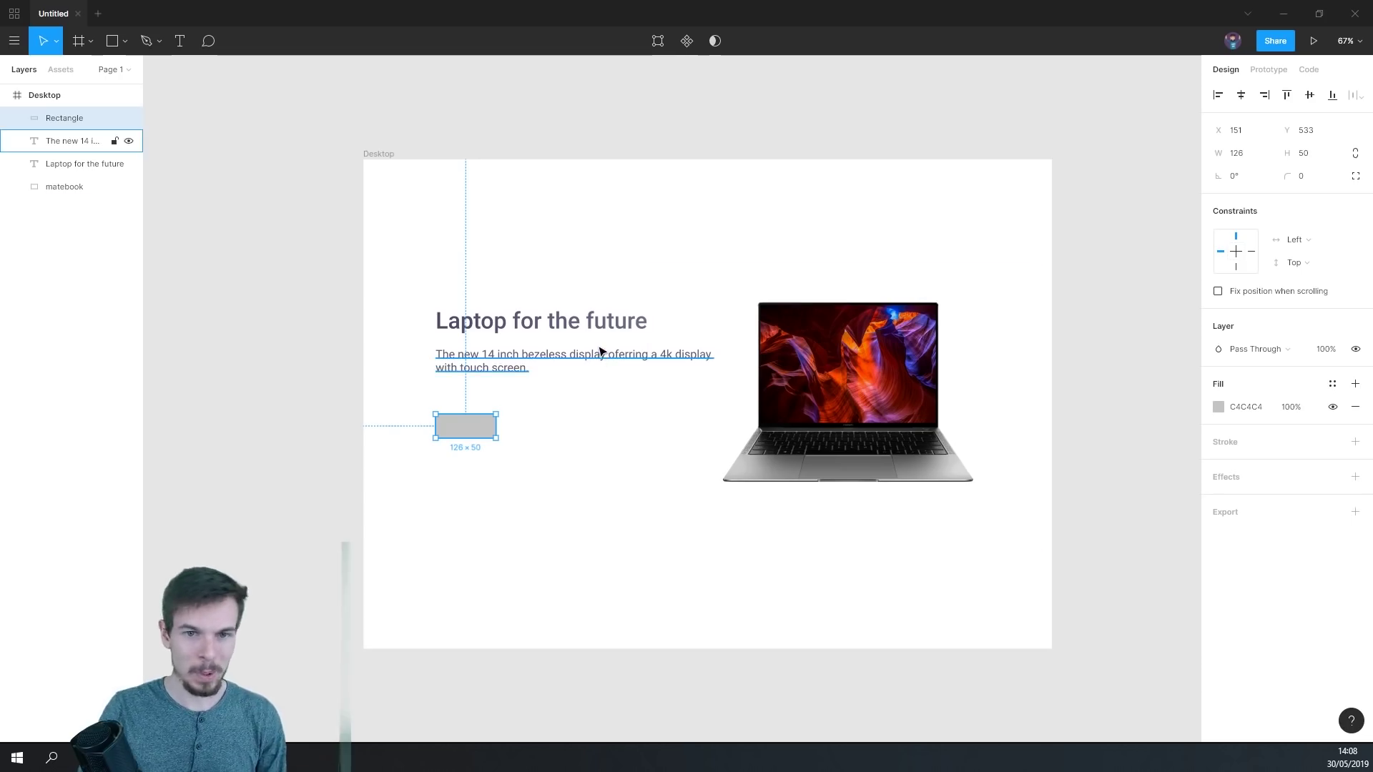
scroll(586, 336, up, 1)
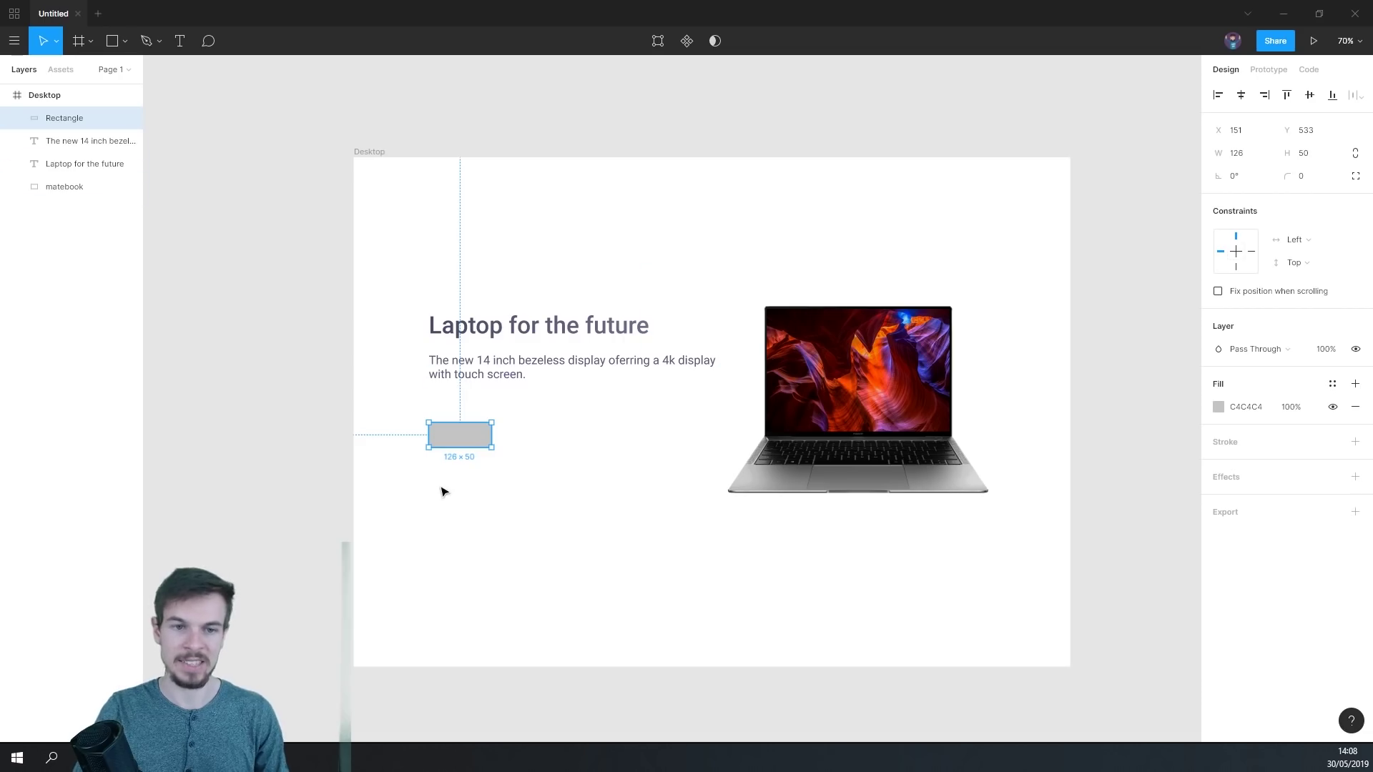
- Set the button rectangle's fill to the pink-purple C36CBB
scroll(443, 489, up, 1)
scroll(443, 489, up, 3)
drag(570, 430, 641, 479)
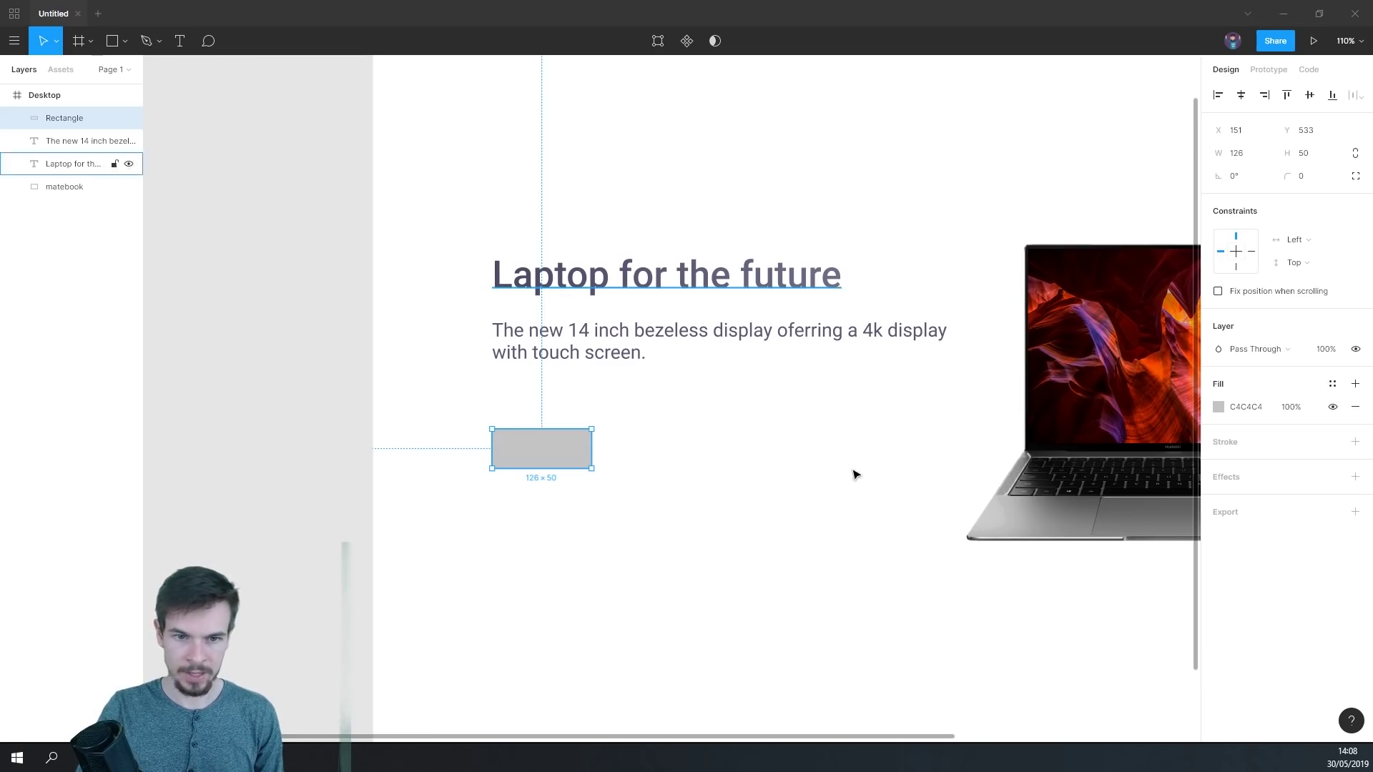
click(1247, 407)
text(C36CBB)
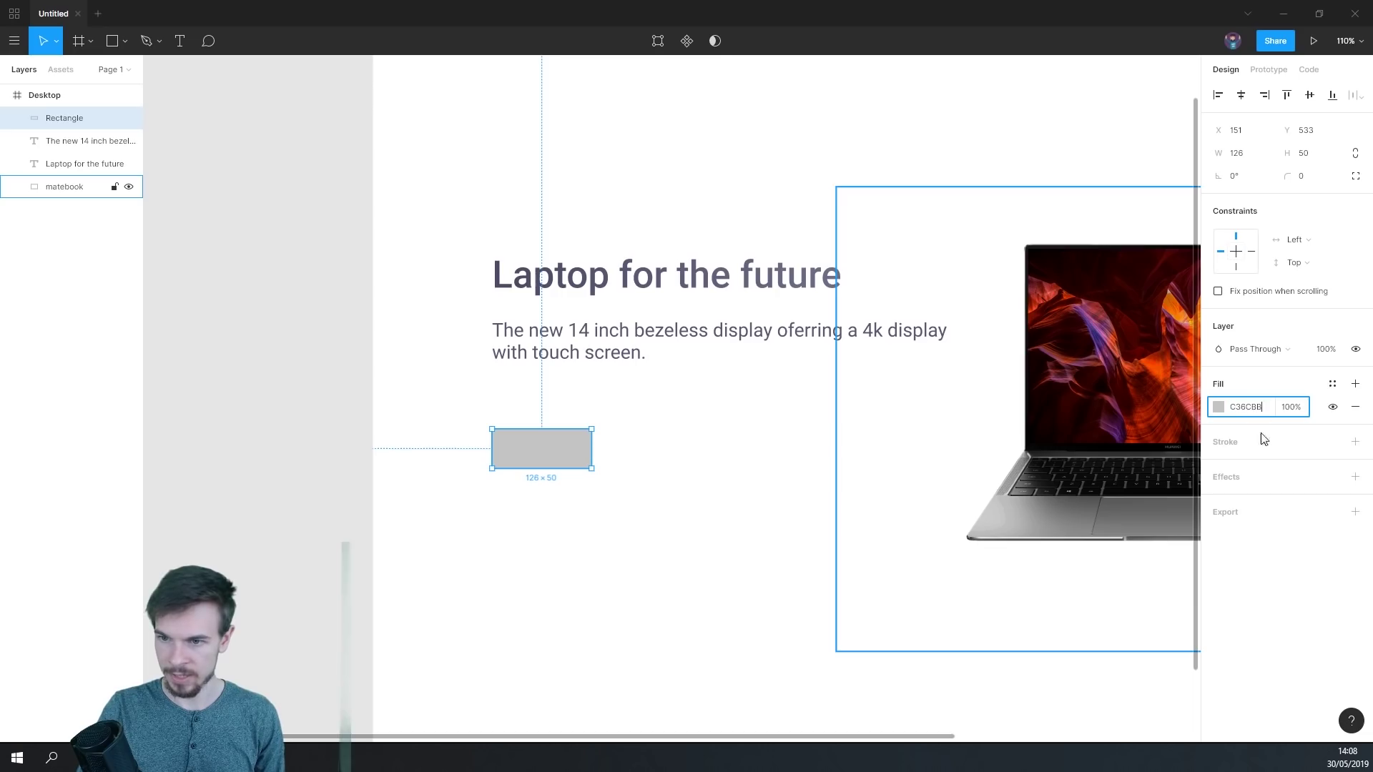
key(Return)
click(1219, 406)
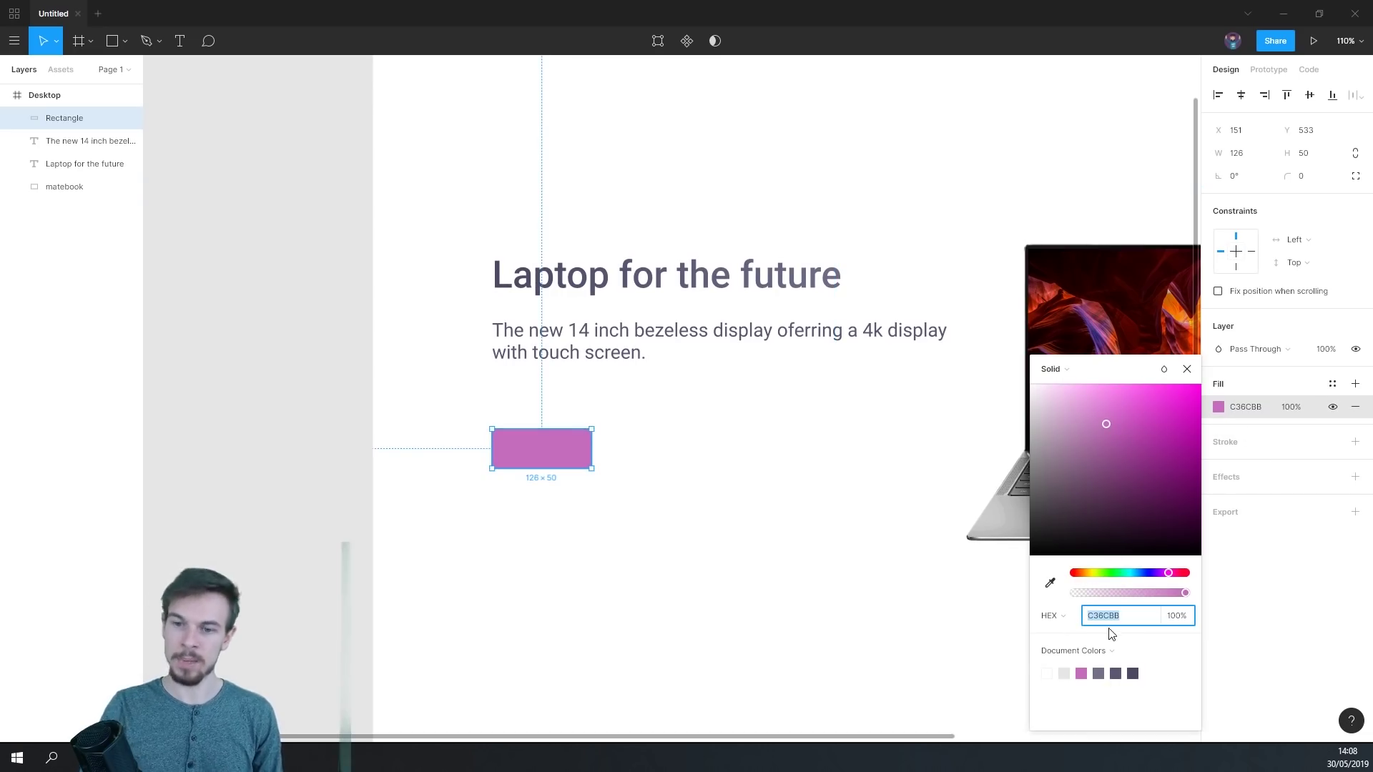
click(648, 493)
- Add a text box about 165 × 84 over the button rectangle, reading "Add To Cart"
scroll(586, 479, up, 2)
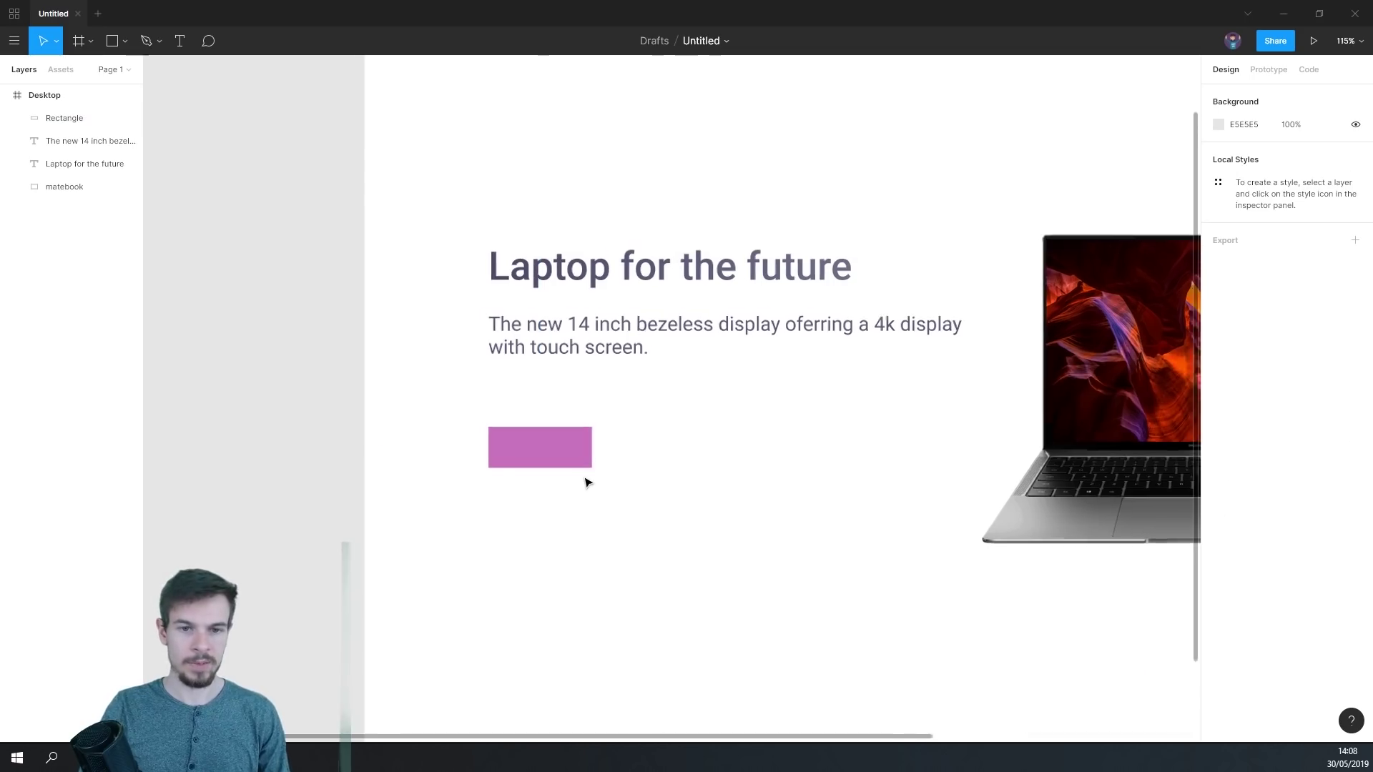
scroll(500, 383, up, 5)
key(t)
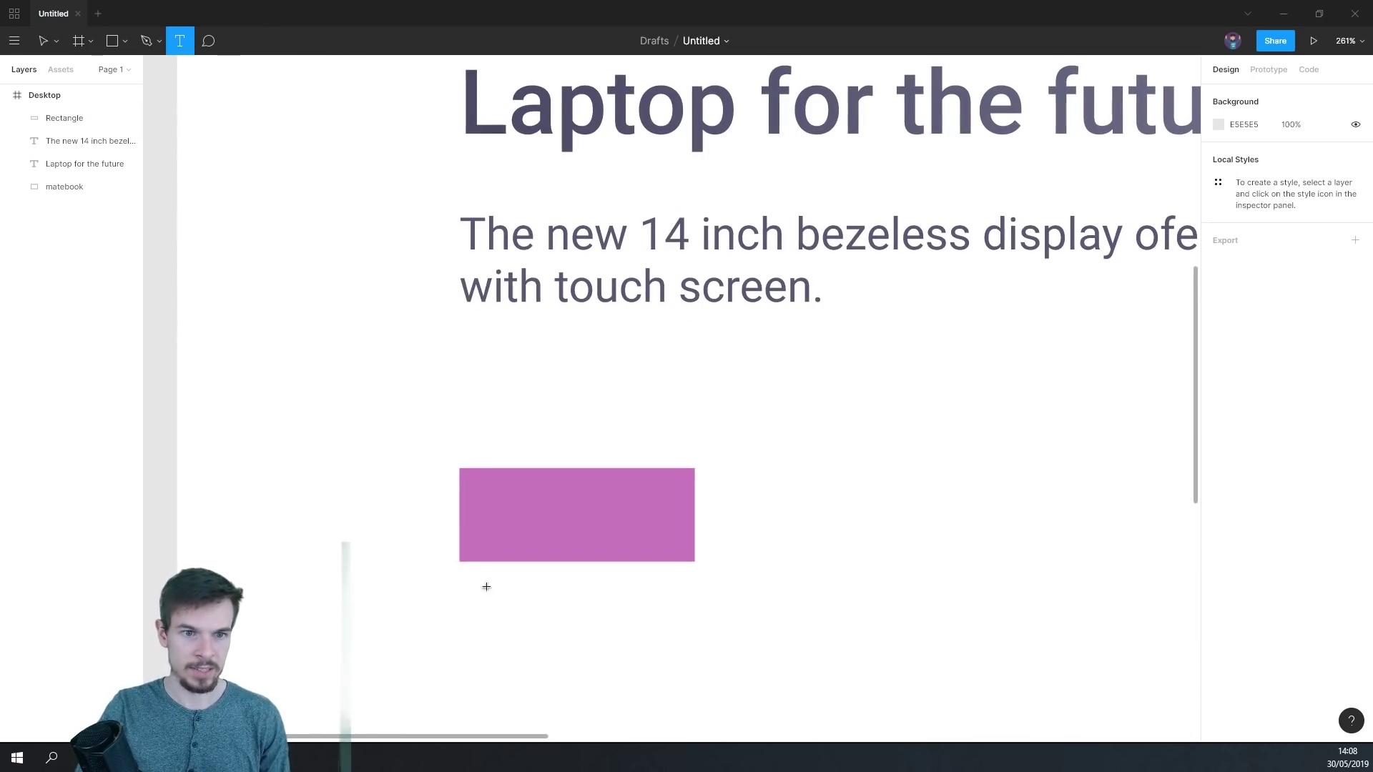
drag(439, 444, 748, 602)
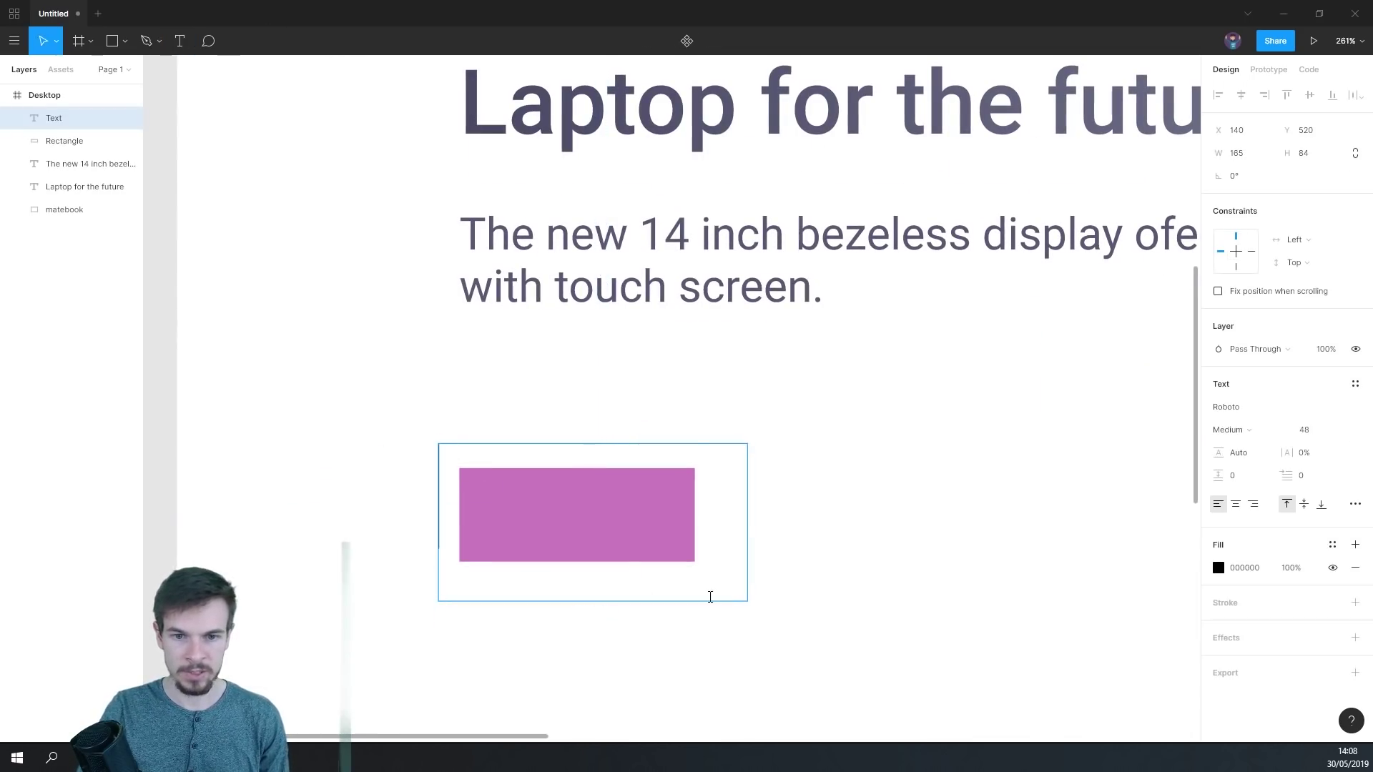
text(Add to c)
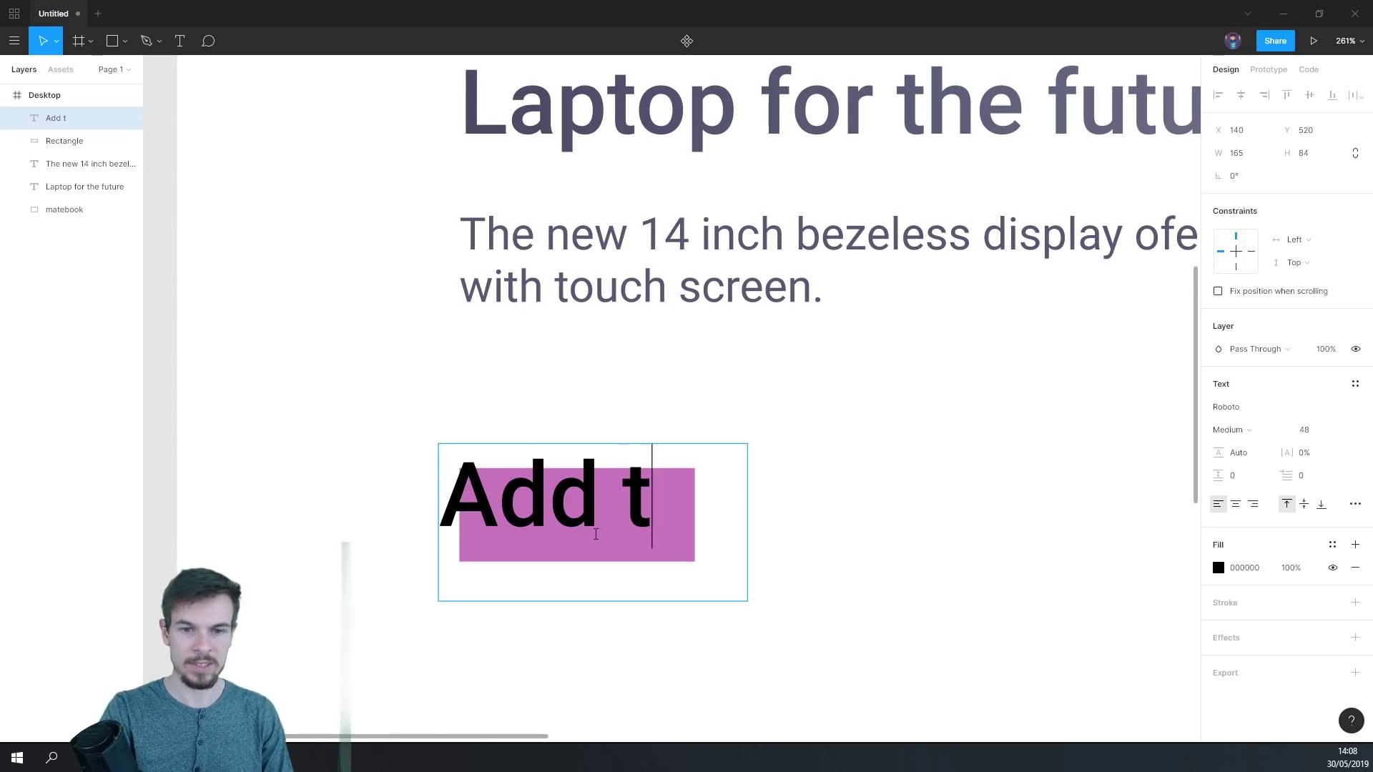
key(BackSpace)
key(BackSpace)
key(BackSpace)
key(BackSpace)
text(To Cart)
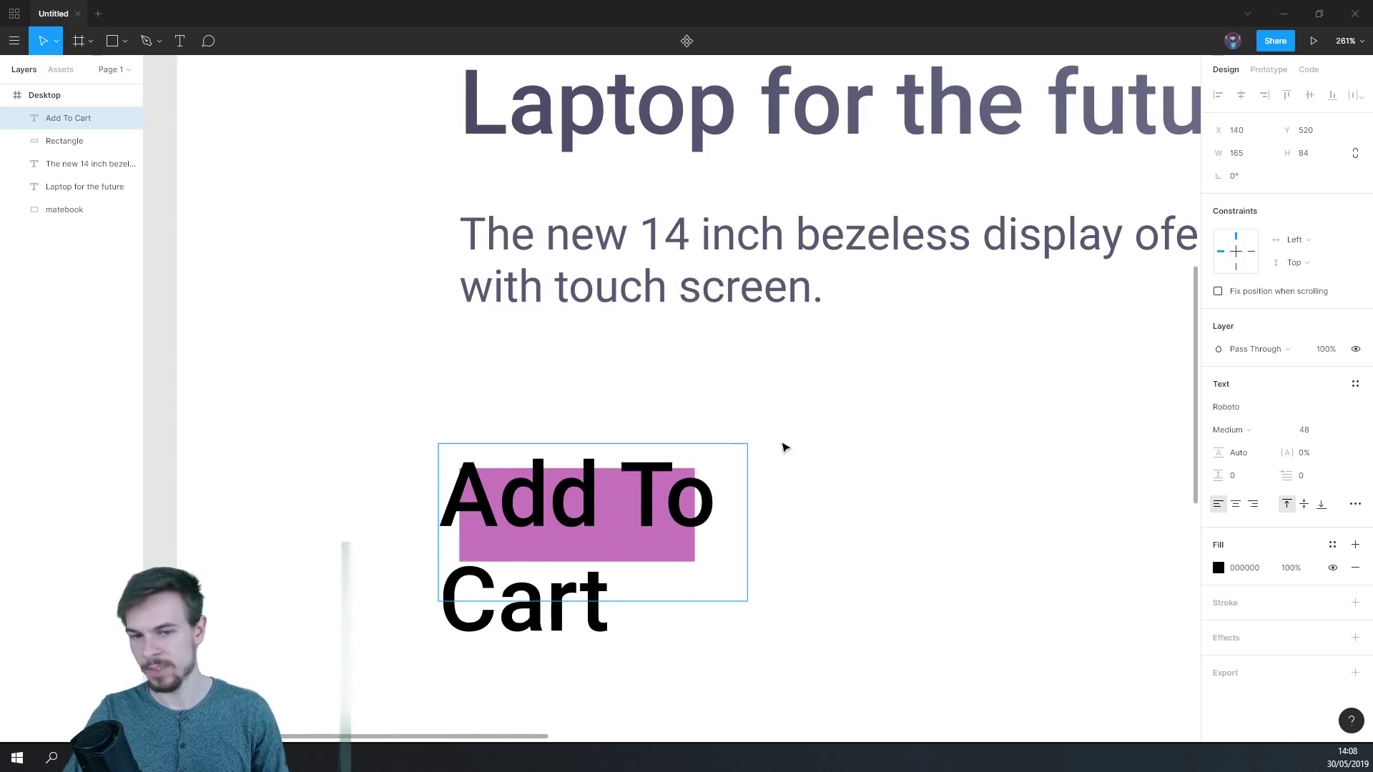
- Set the font size of the Add To Cart label to 18 and finish editing the text
key(ctrl+a)
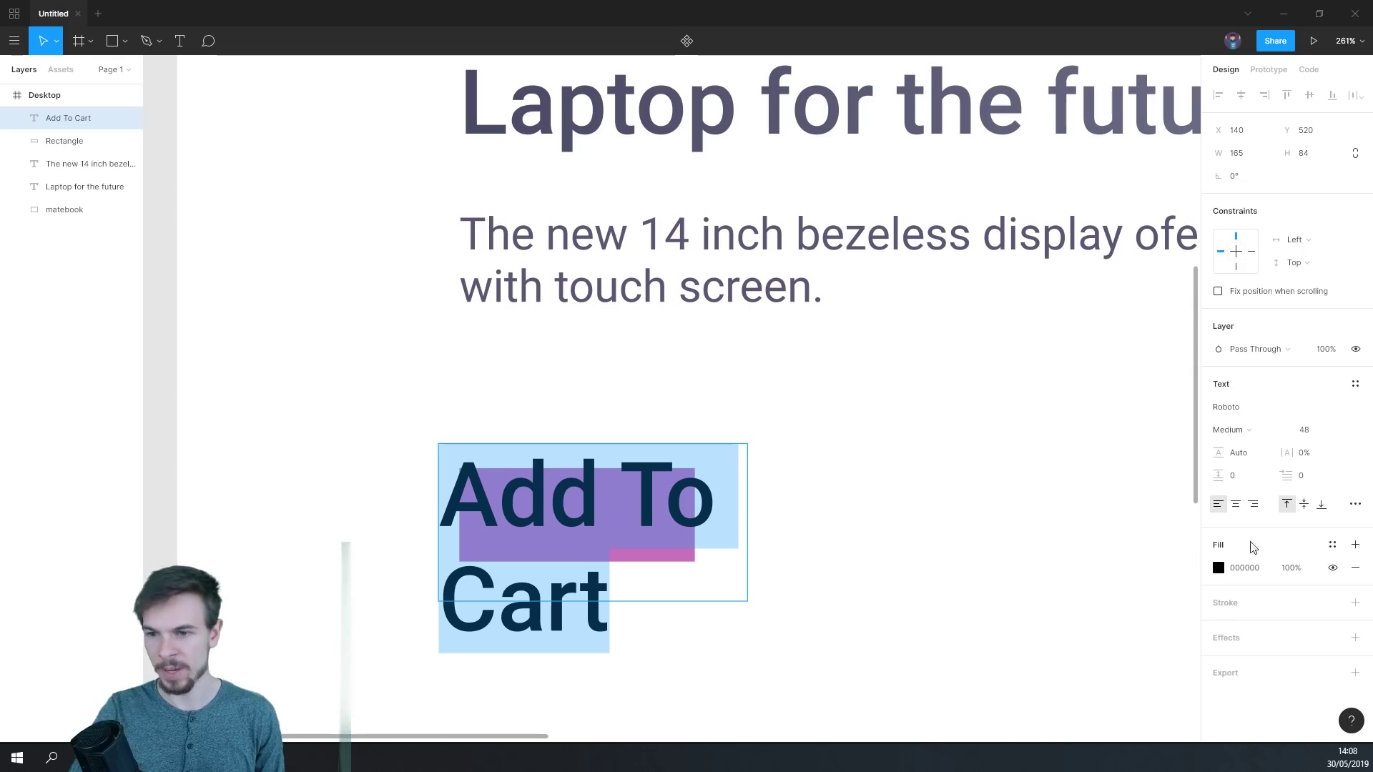
click(1313, 430)
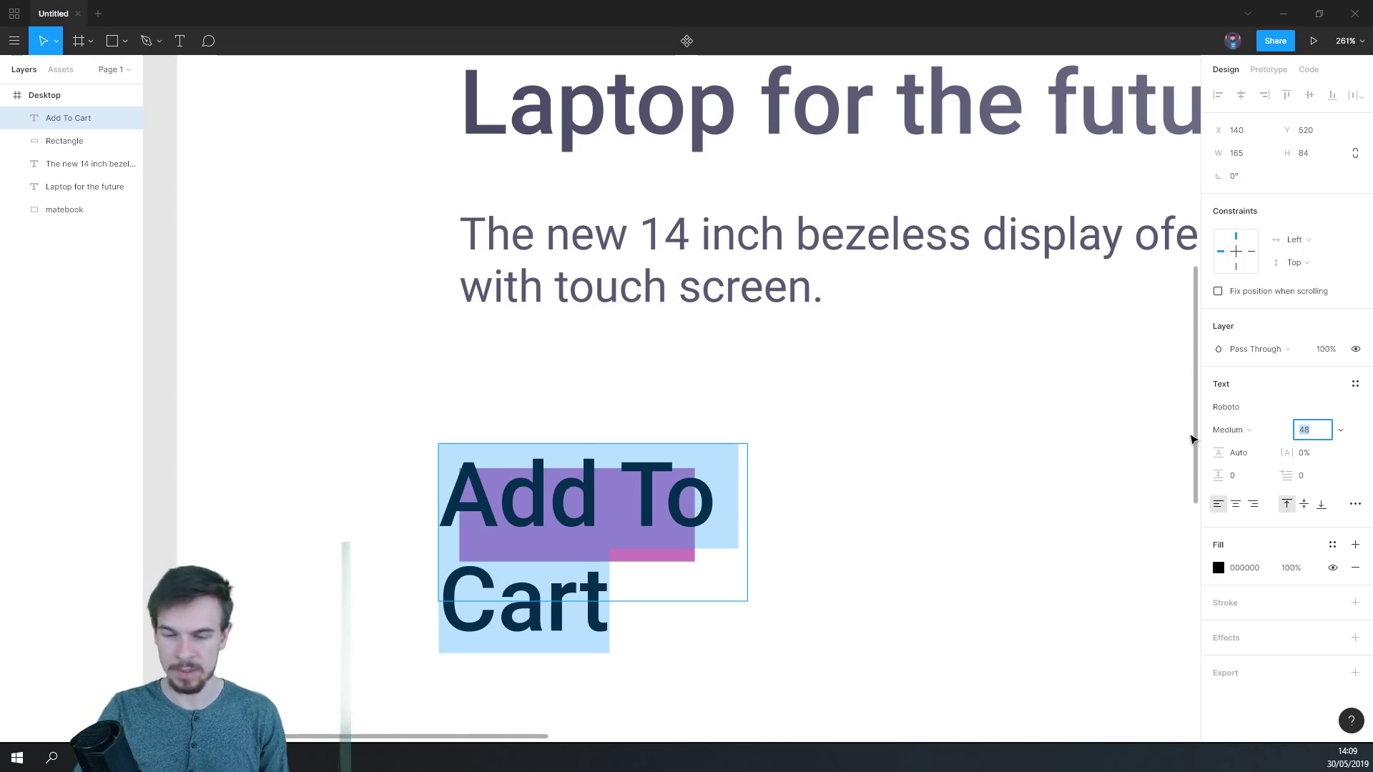
text(18)
key(Return)
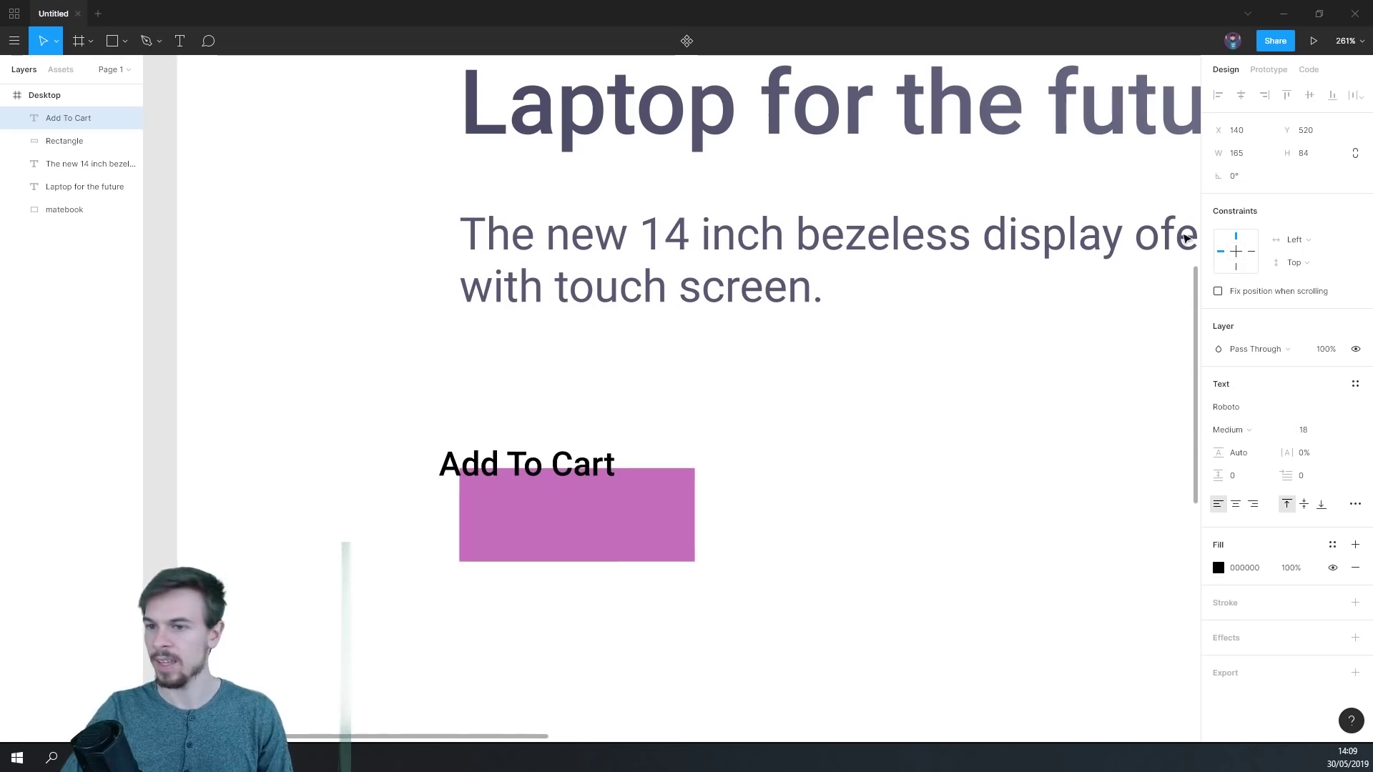
key(ctrl+a)
key(Escape)
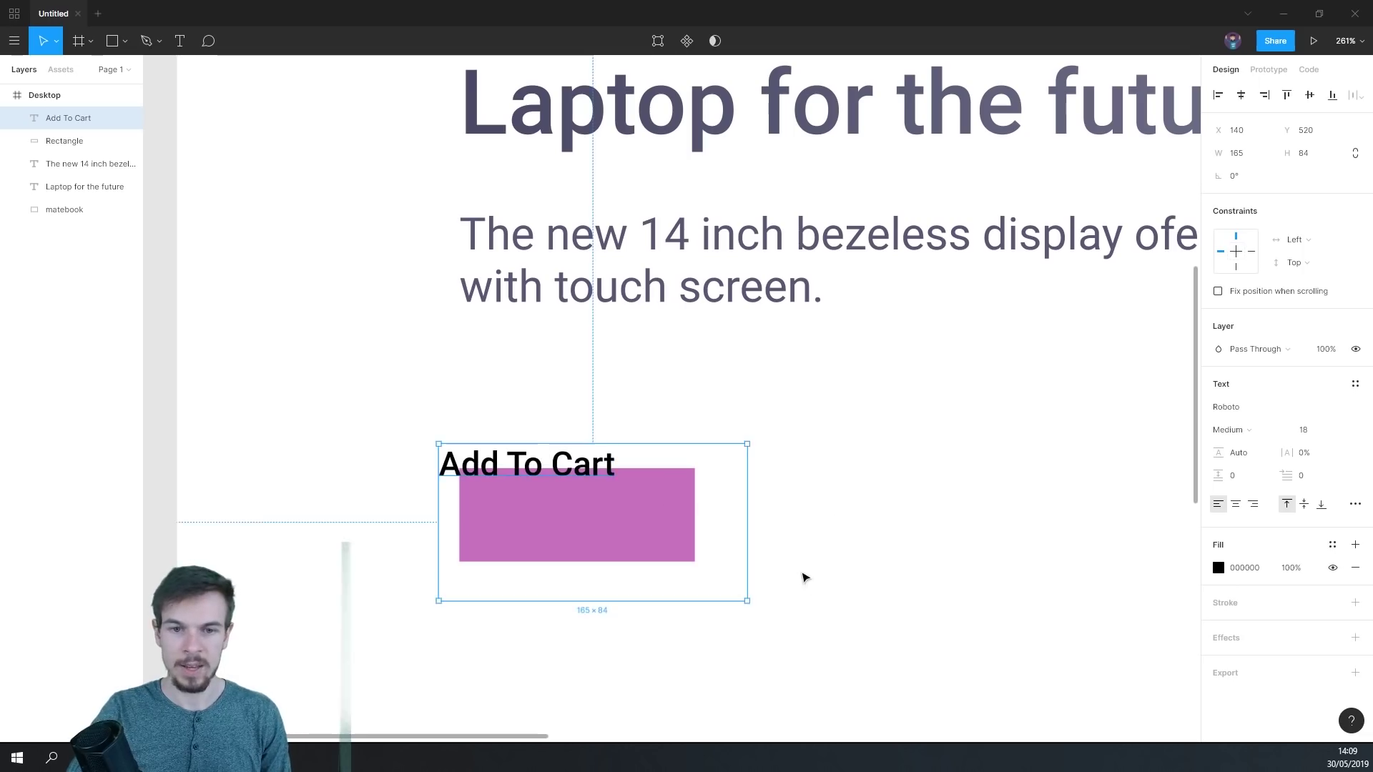
click(873, 579)
- Resize the Add To Cart text box to 126 × 50 at X 151, Y 533 so it exactly covers the button rectangle
scroll(620, 517, up, 1)
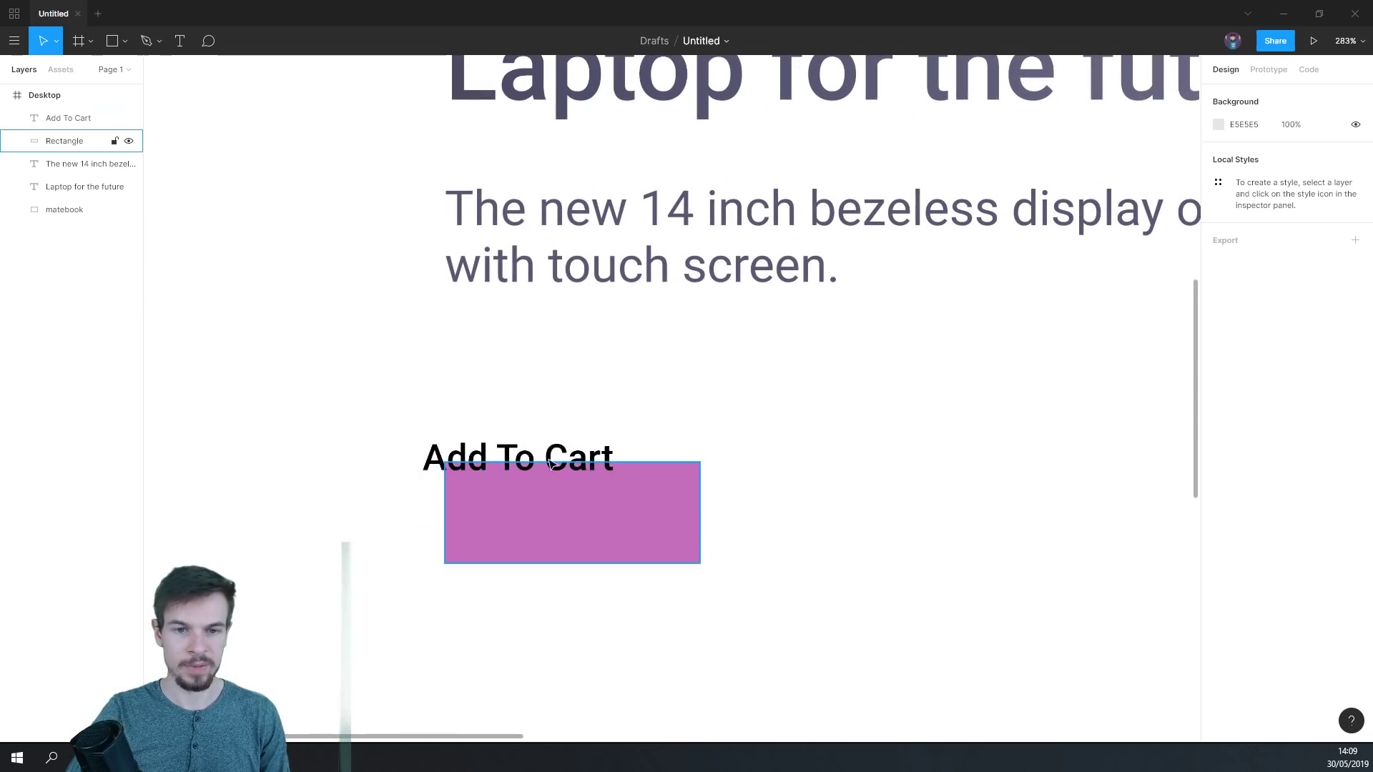
click(616, 466)
drag(757, 606, 701, 565)
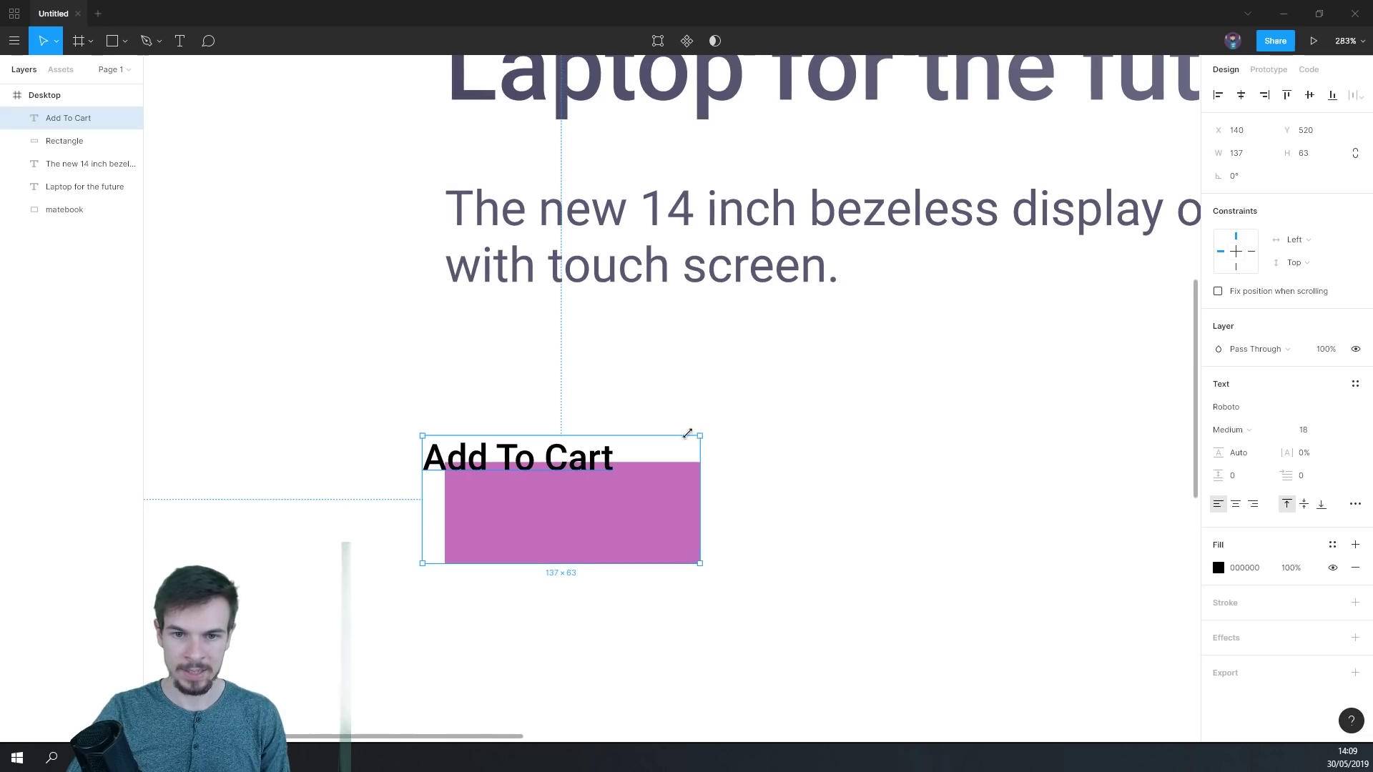
drag(685, 437, 685, 462)
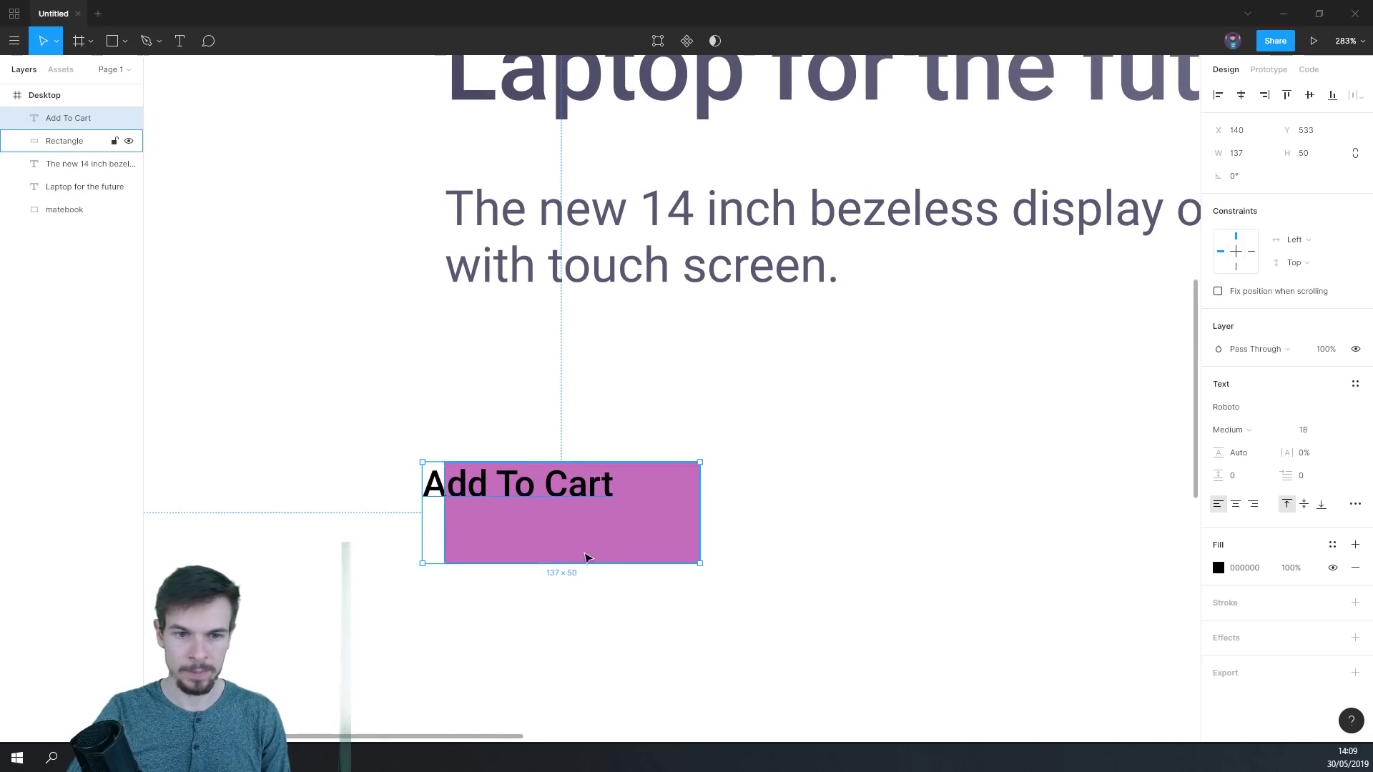
scroll(582, 553, up, 5)
drag(246, 488, 294, 485)
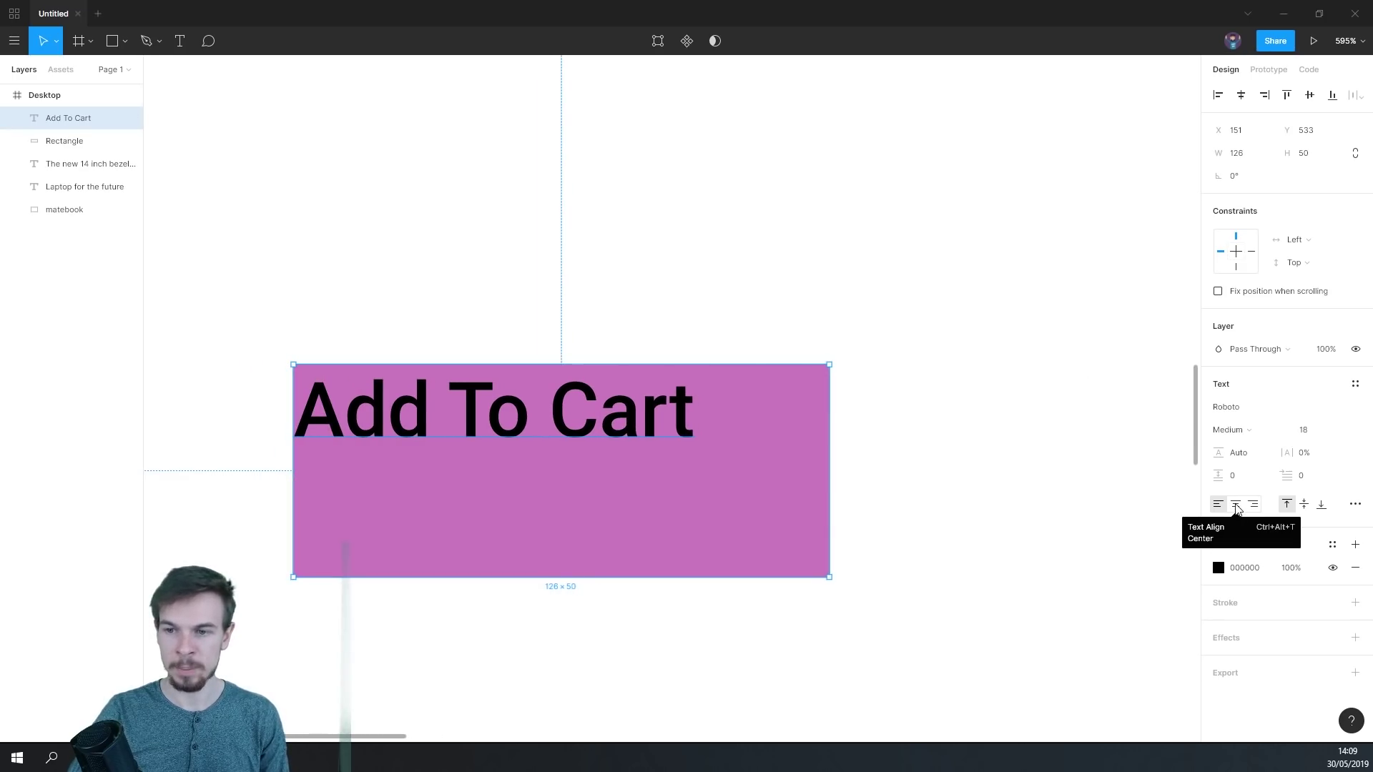
- Centre the Add To Cart label horizontally and vertically within its text box
click(1236, 506)
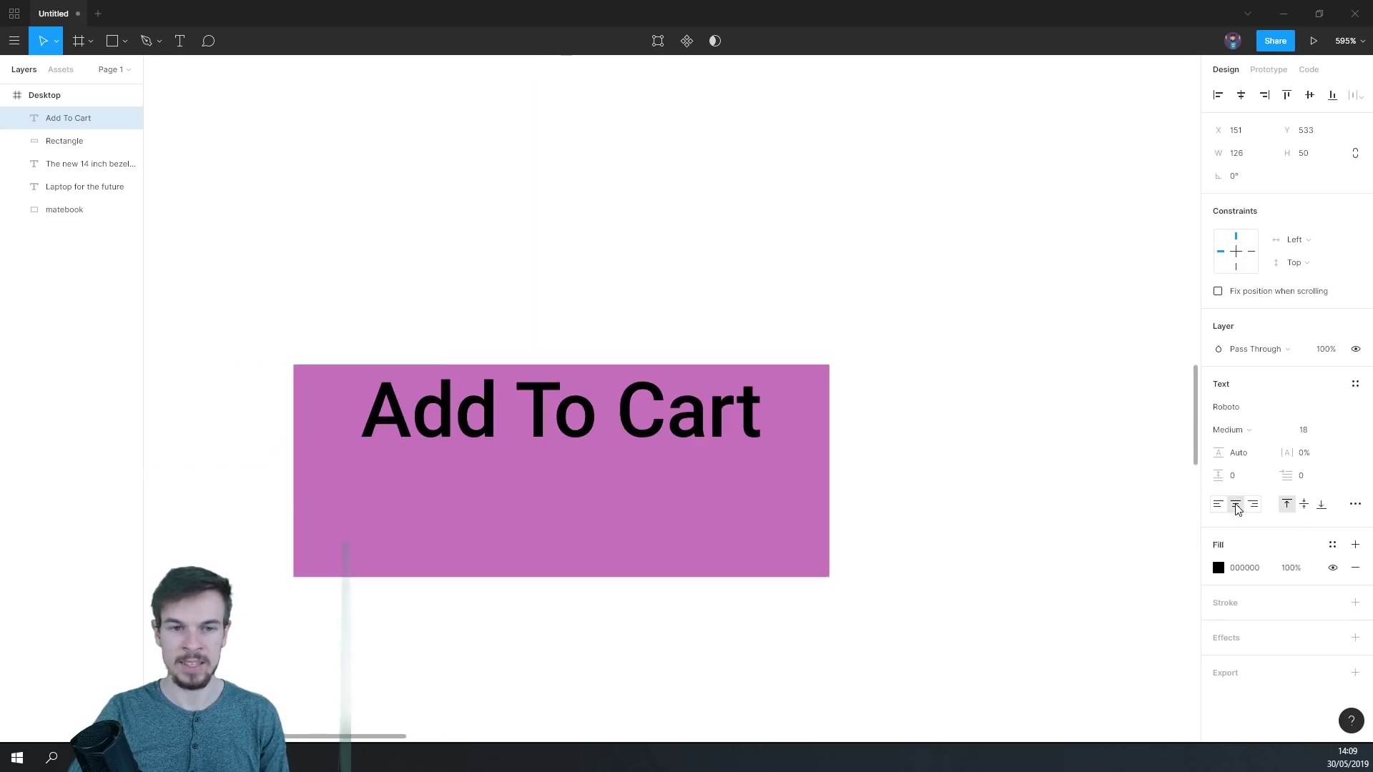
click(1304, 505)
ctrl+scroll(764, 565, down, 3)
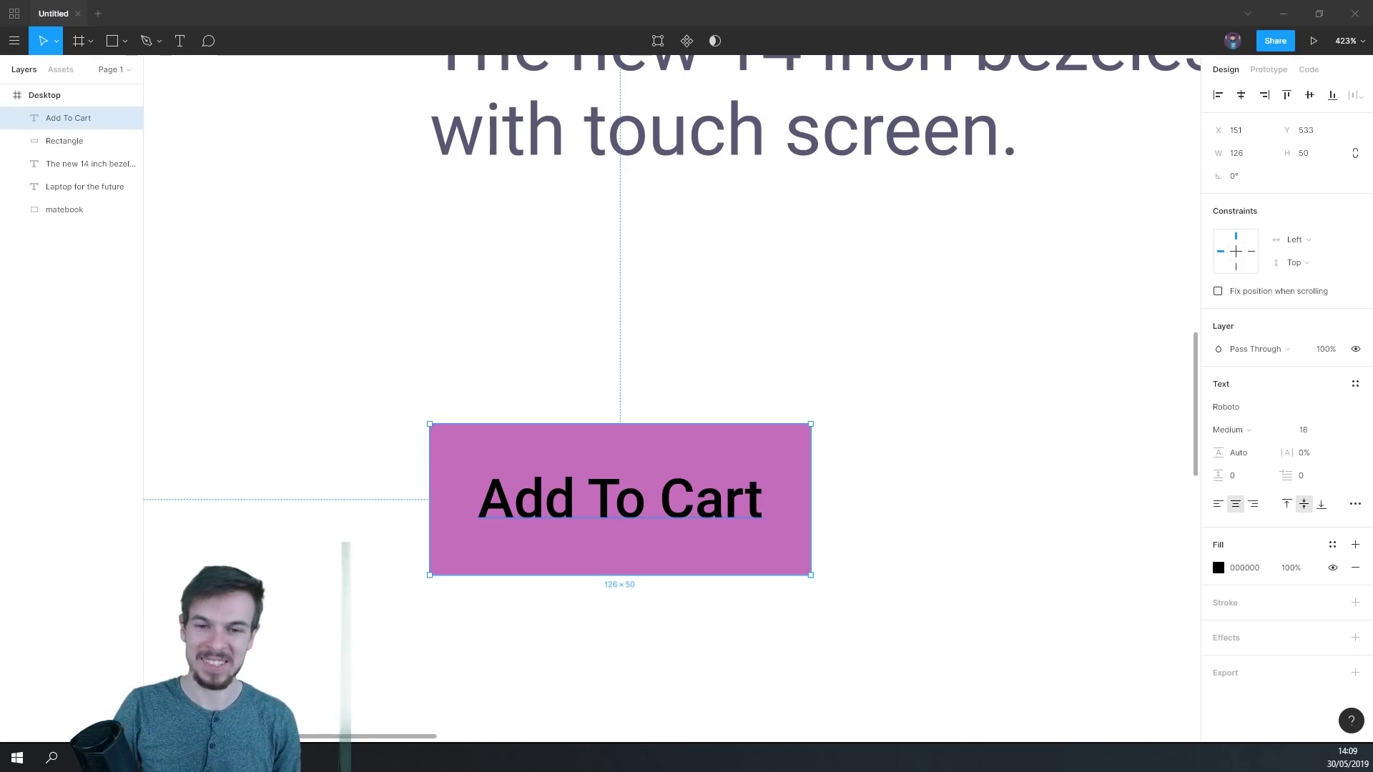
ctrl+scroll(961, 427, down, 3)
ctrl+scroll(955, 434, up, 2)
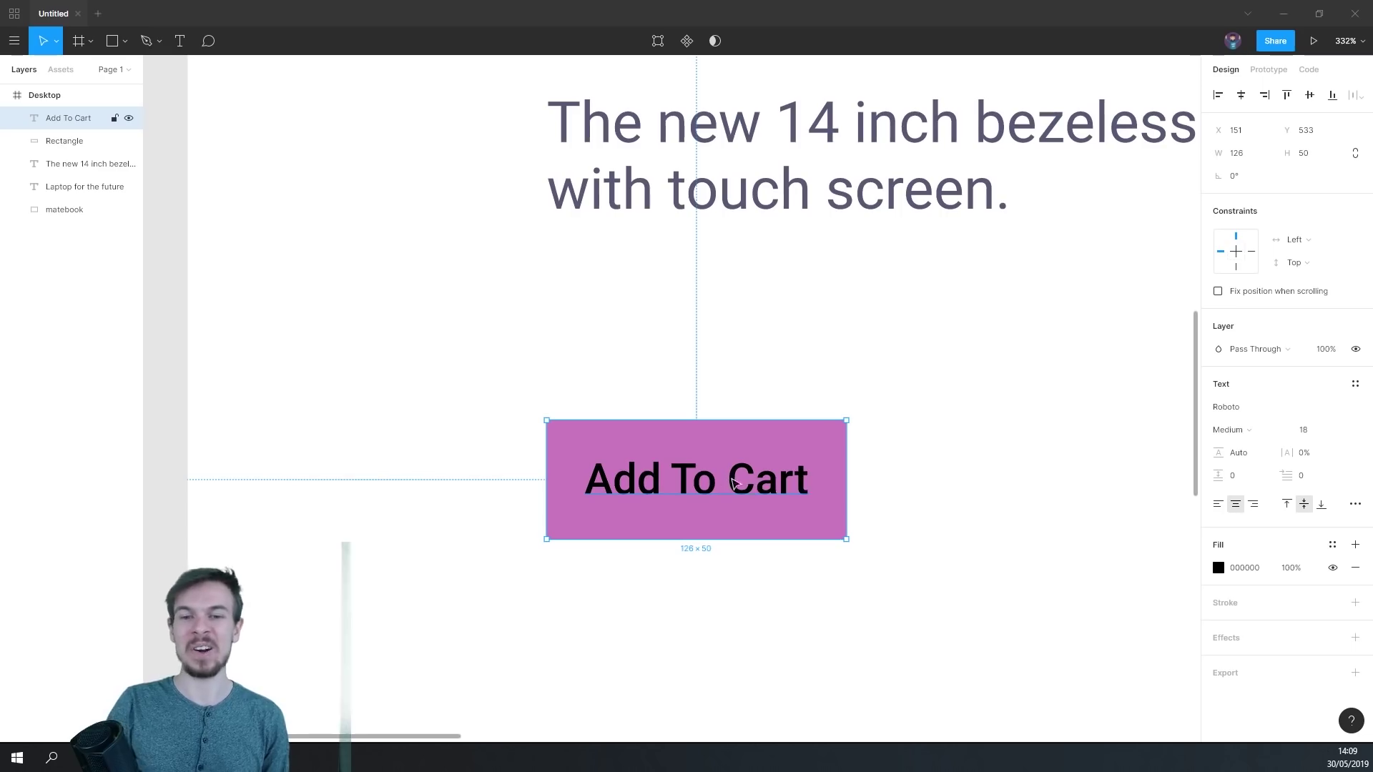
ctrl+scroll(794, 533, up, 3)
- Set the Add To Cart label's fill to white FFFFFF
click(761, 395)
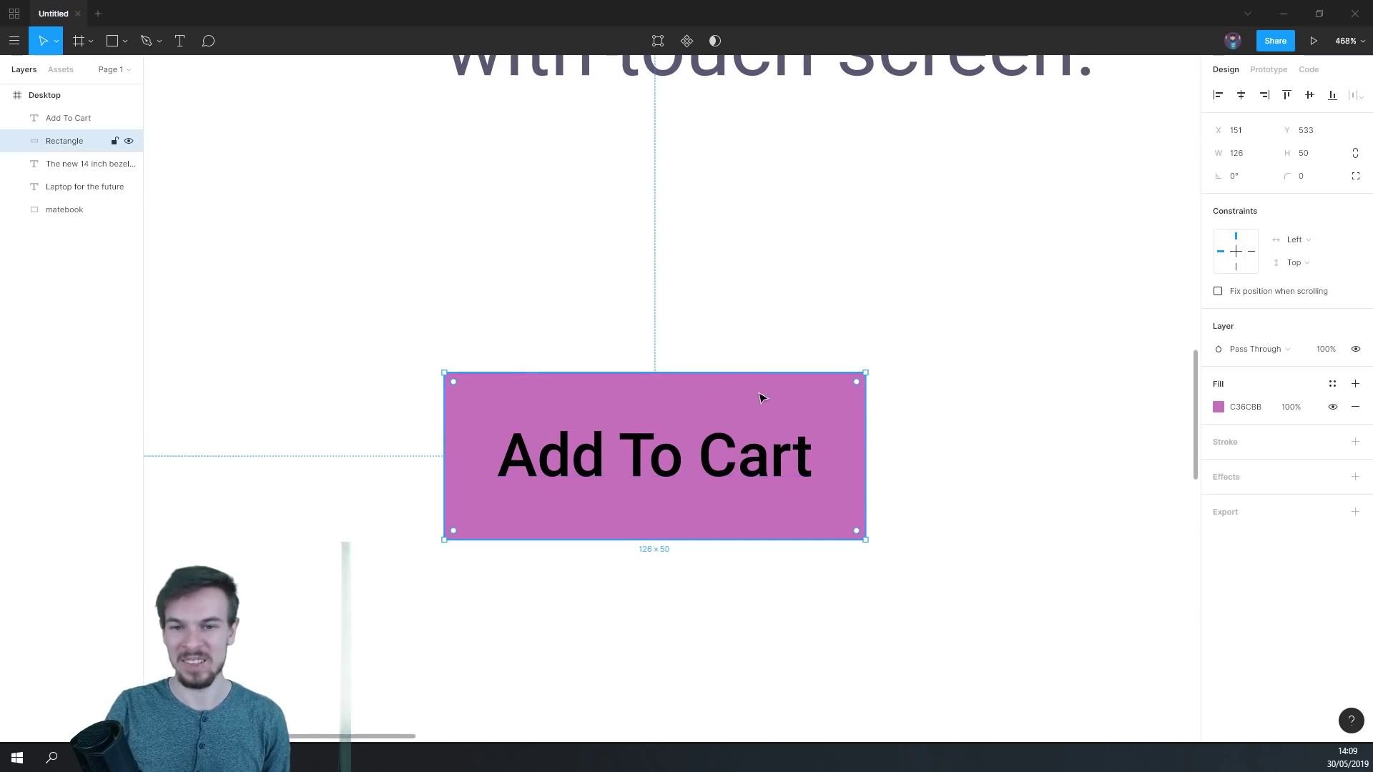
ctrl+scroll(961, 457, down, 2)
scroll(946, 463, down, 6)
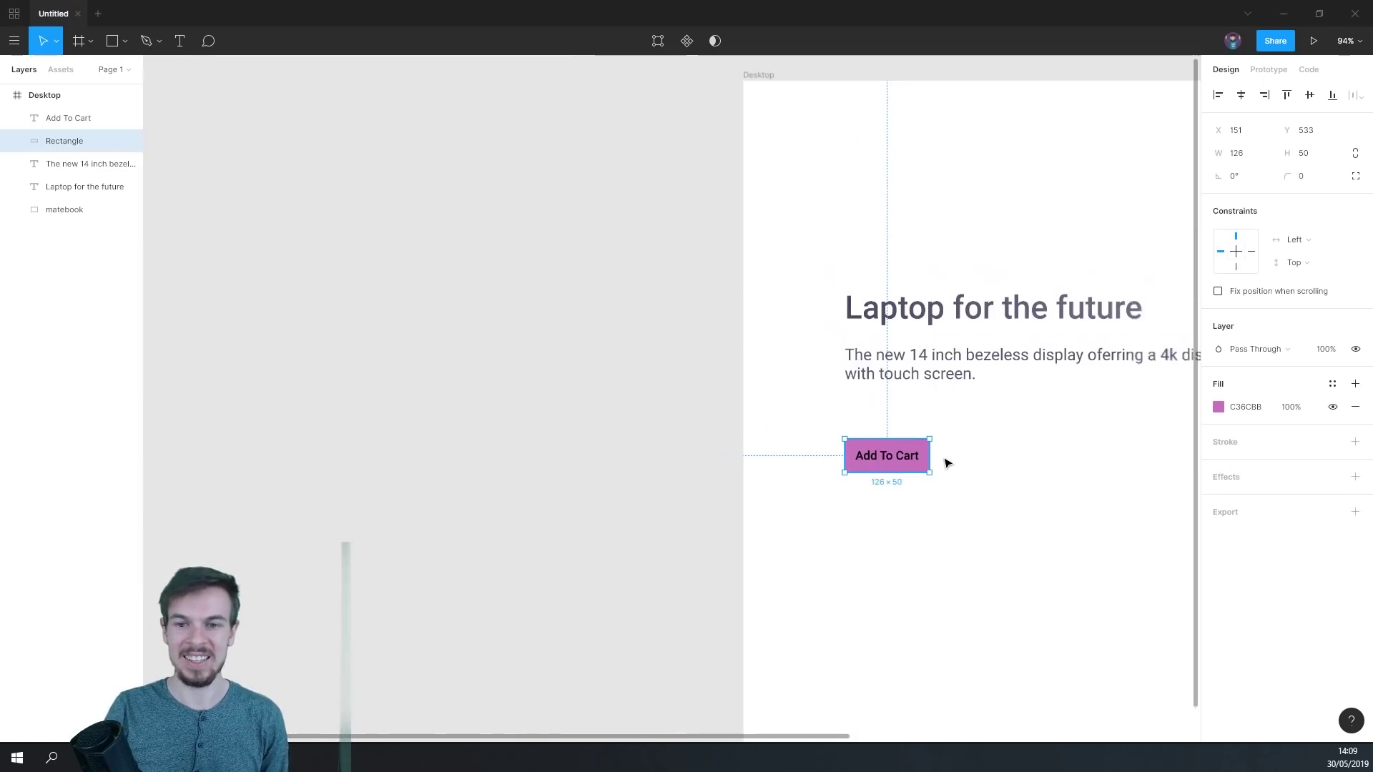
scroll(607, 509, up, 6)
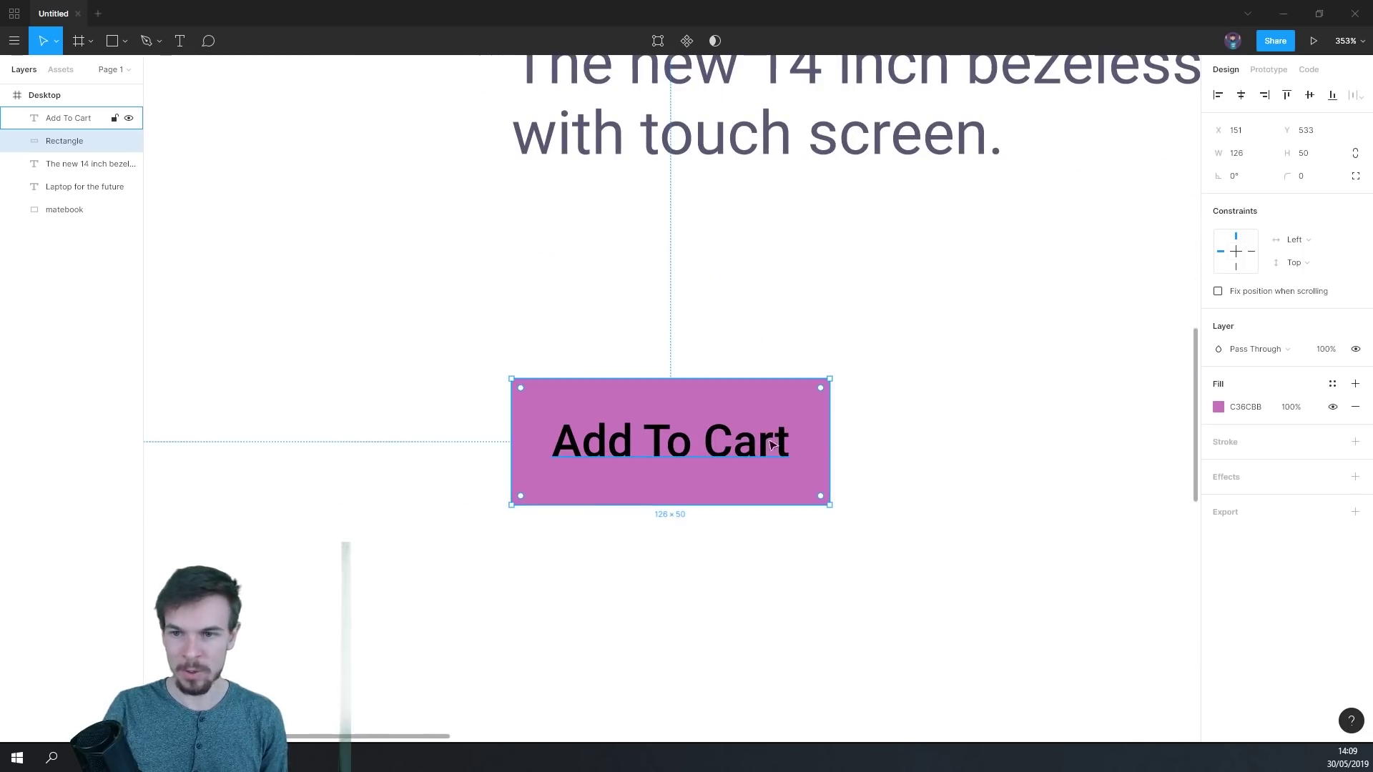
click(772, 450)
click(1218, 559)
click(1219, 567)
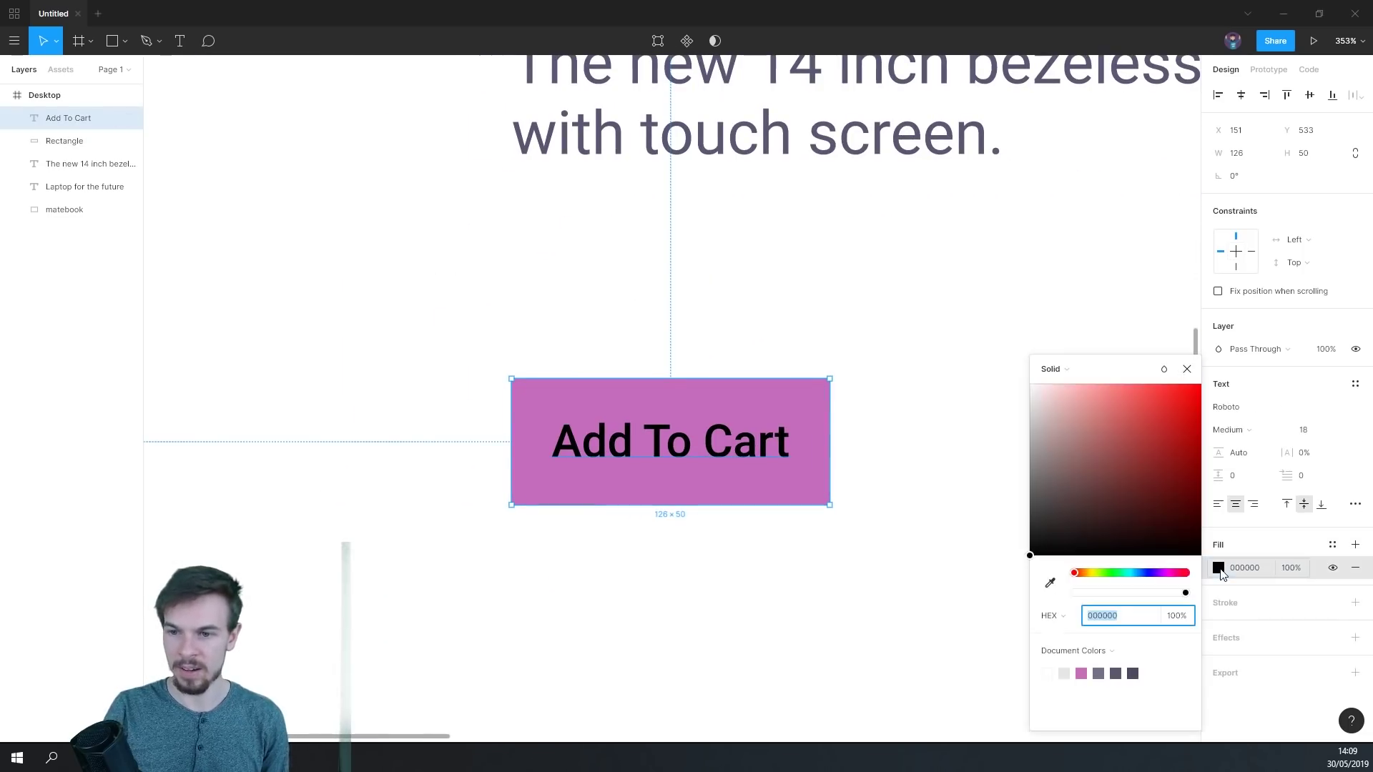
drag(1052, 470, 1020, 377)
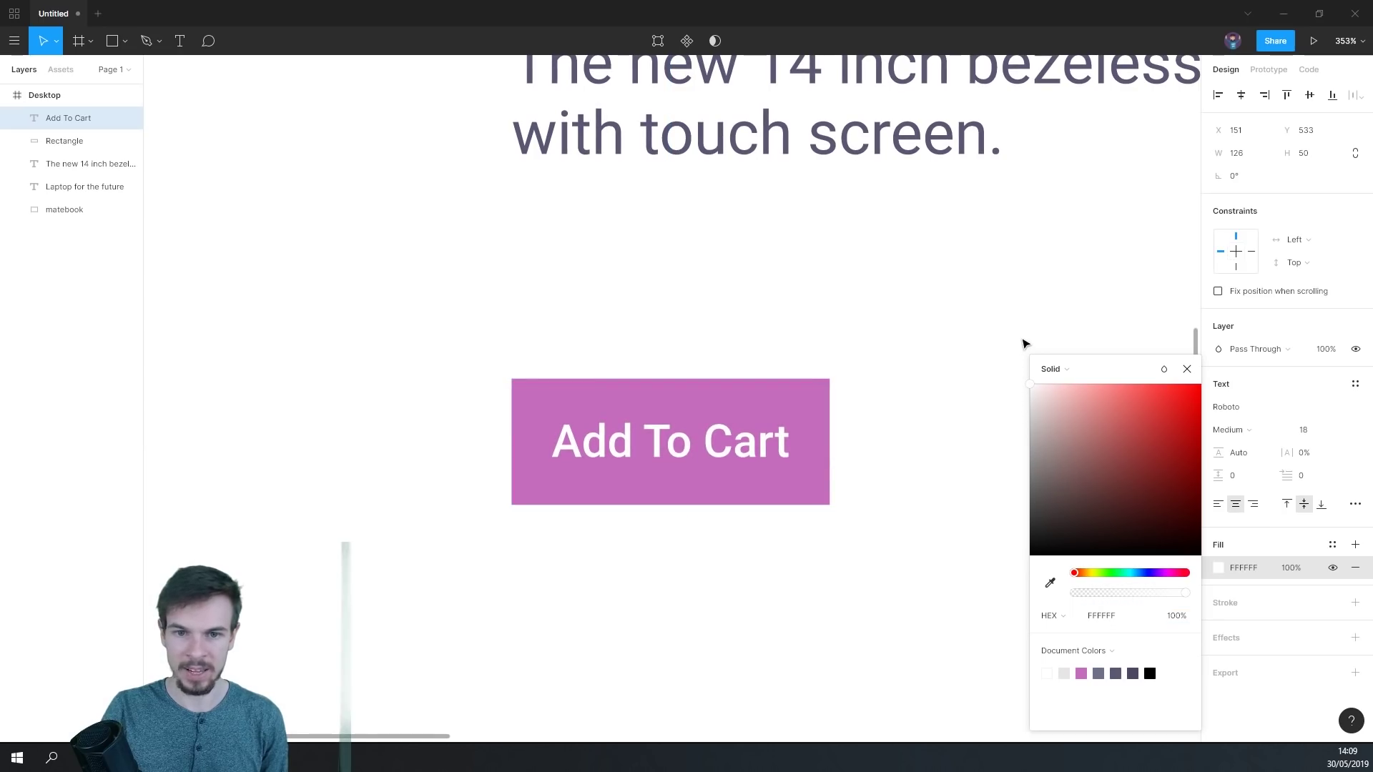
scroll(925, 487, down, 5)
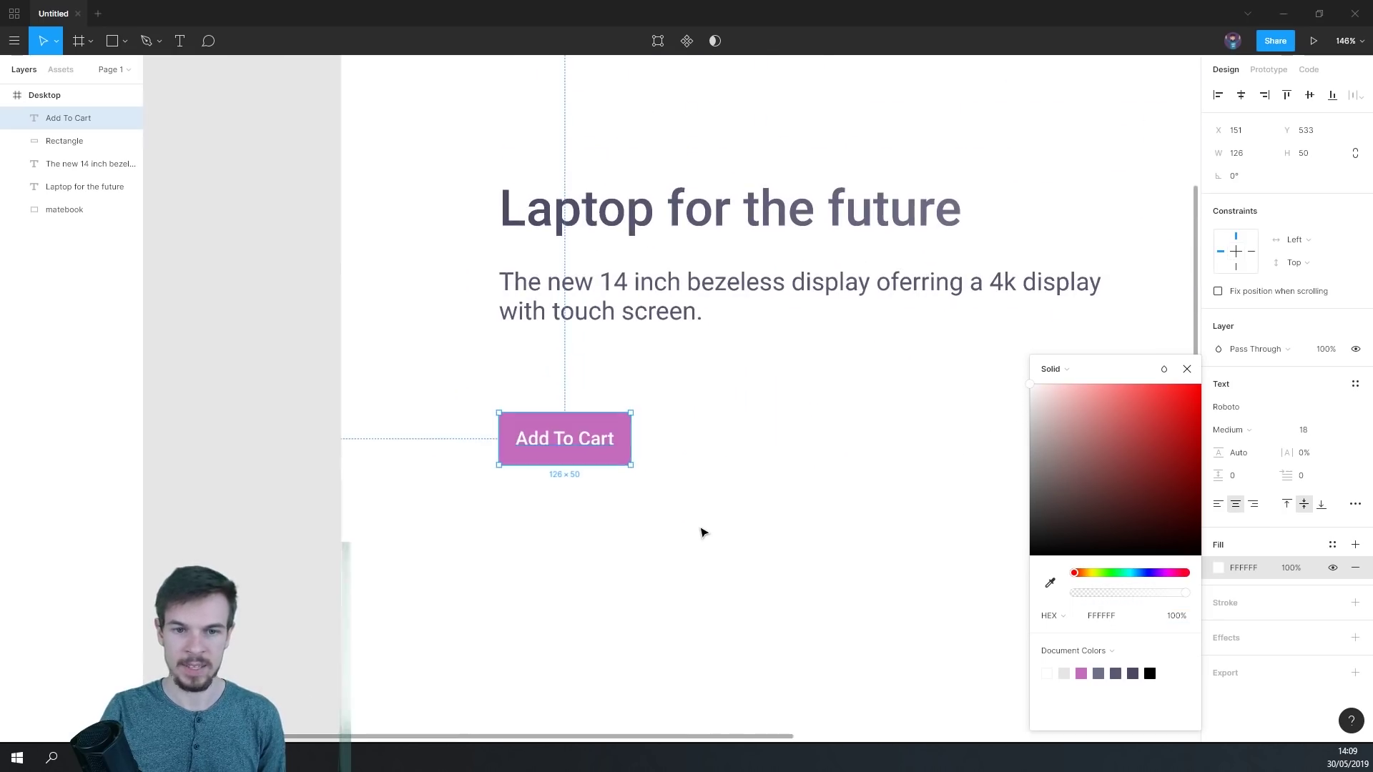
click(733, 526)
scroll(751, 475, right, 5)
scroll(576, 408, down, 2)
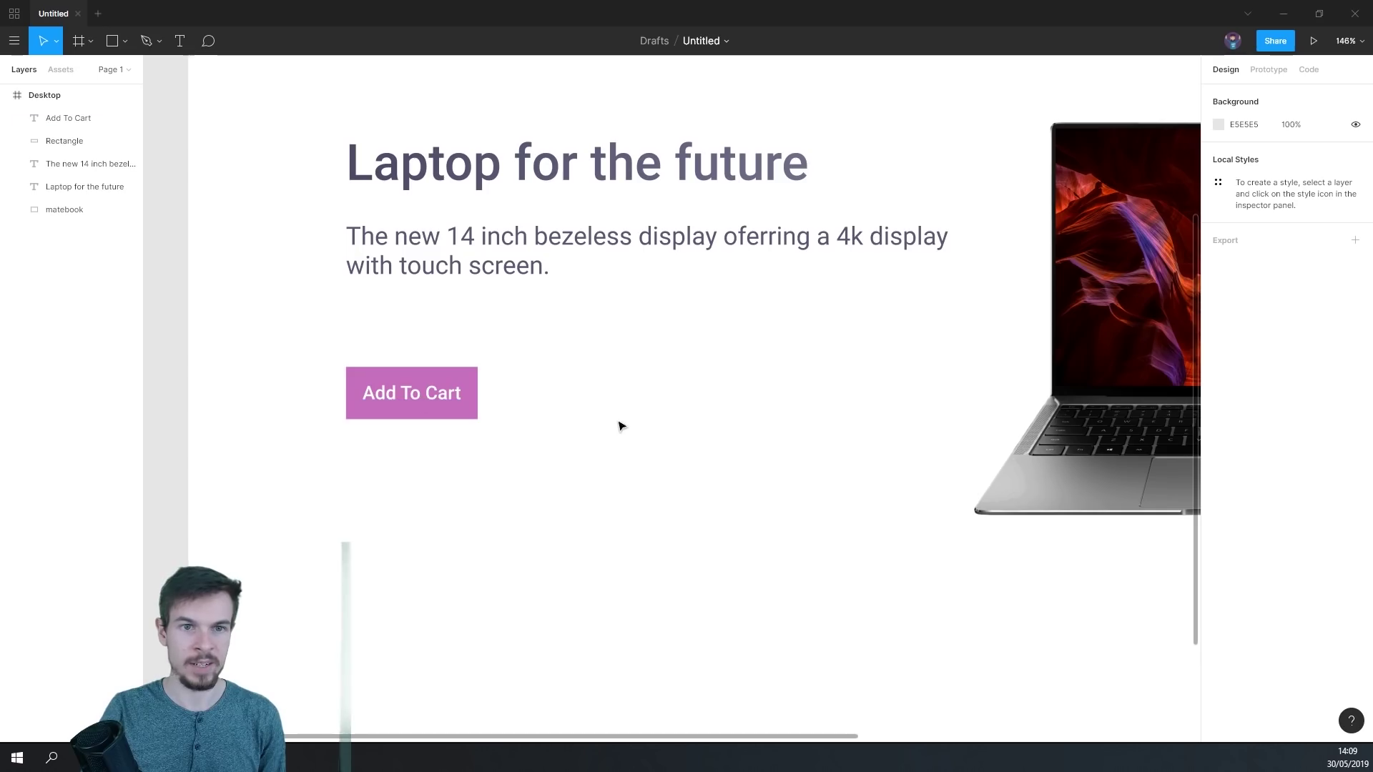
scroll(619, 422, down, 4)
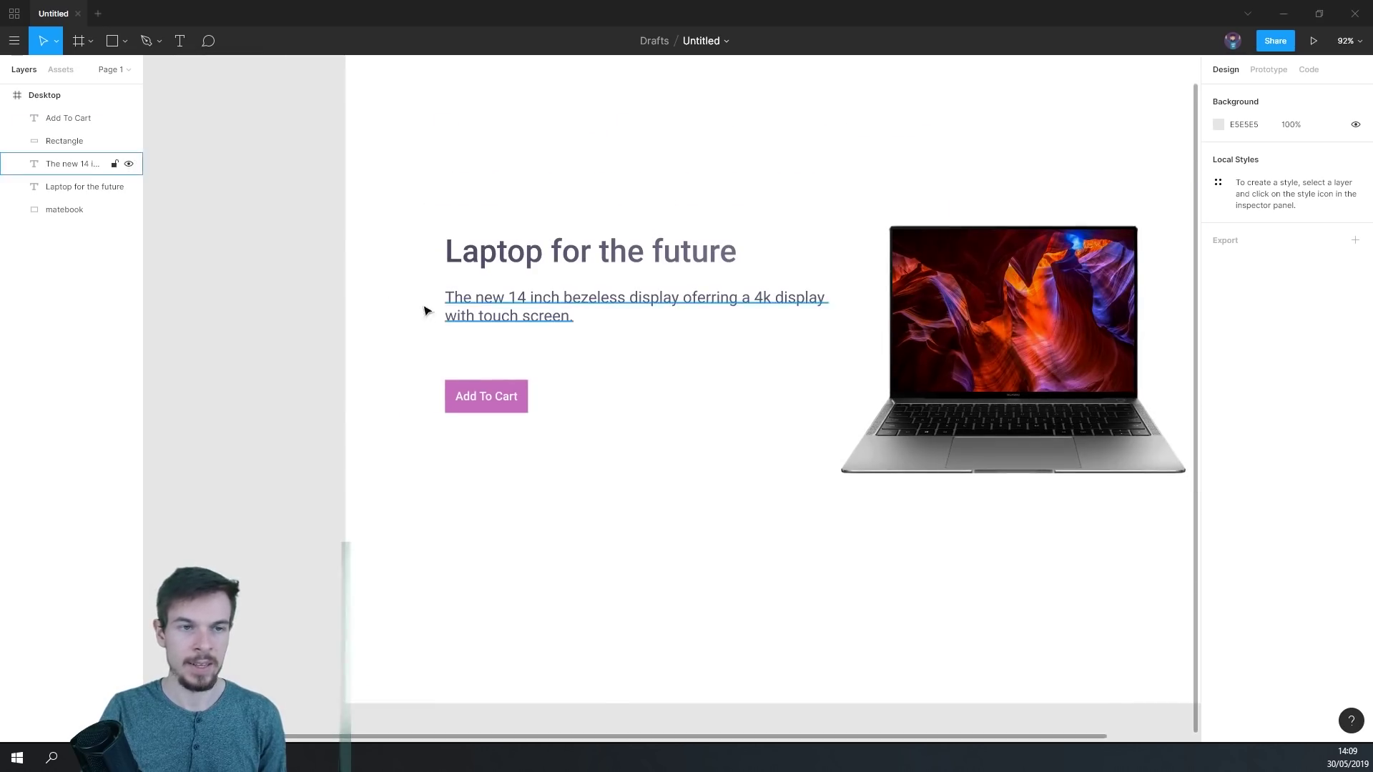
- Draw a second rectangle about 252 × 111 beside the Add To Cart button and fill it with the brownish red 8E5353
click(114, 41)
mouse_move(607, 386)
mouse_down()
mouse_move(793, 431)
mouse_move(773, 460)
mouse_up()
scroll(633, 442, up, 3)
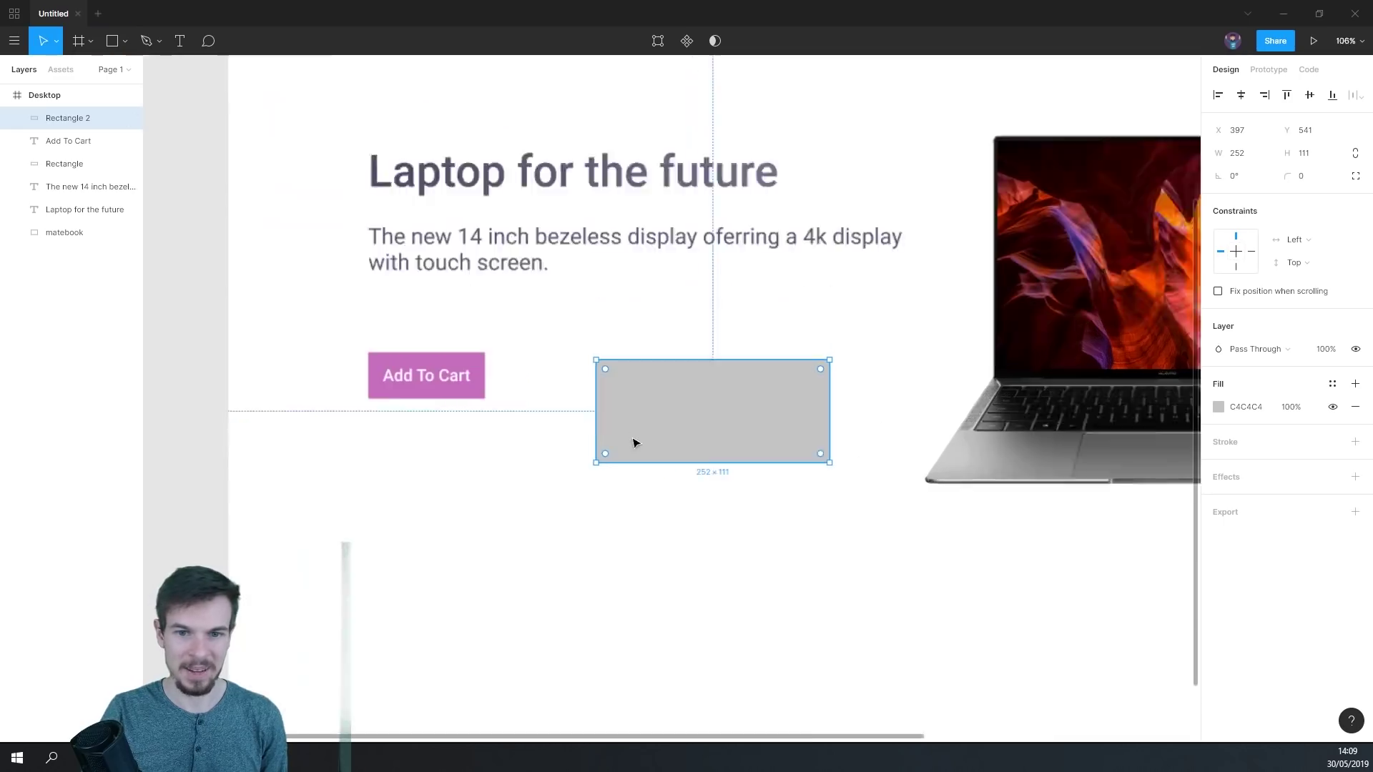
scroll(634, 442, up, 3)
click(1218, 407)
click(1104, 488)
drag(1105, 488, 1102, 464)
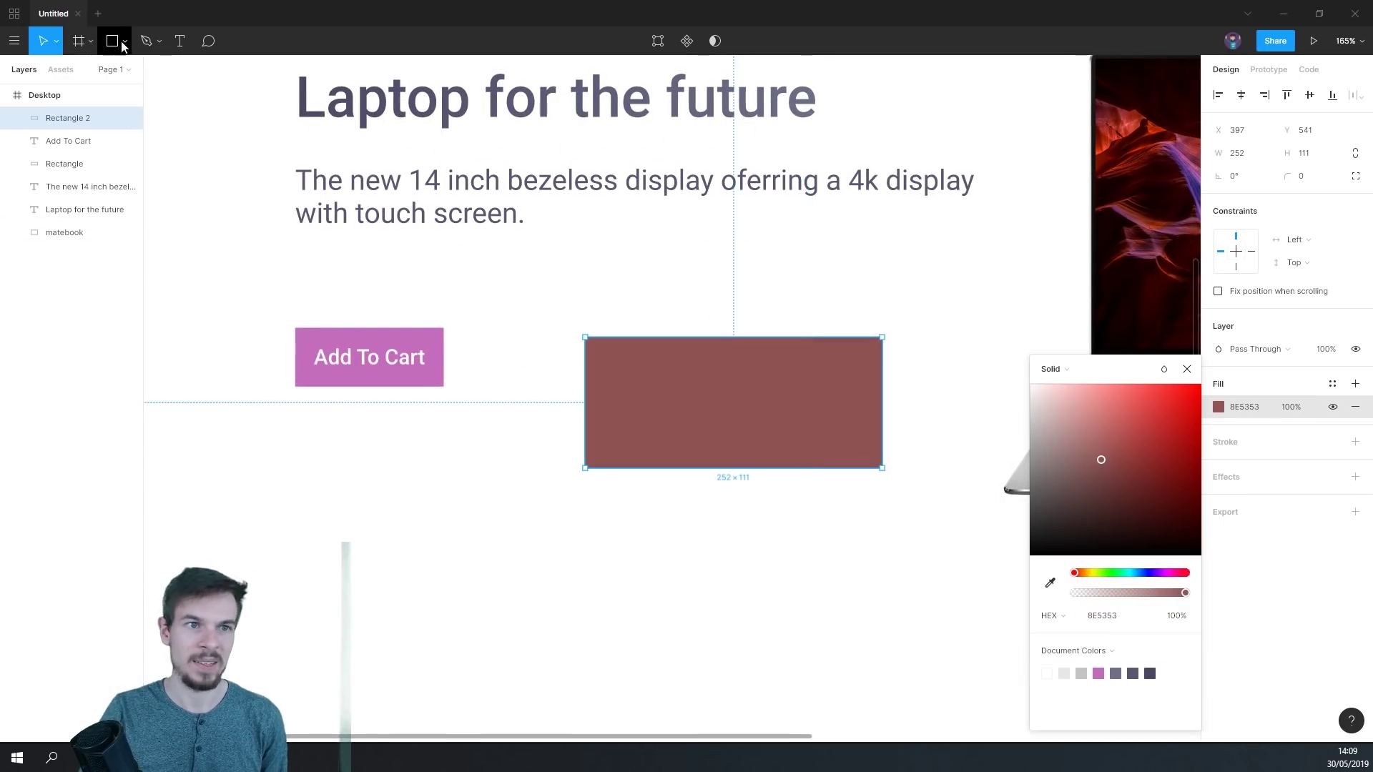
- Add a text box about 182 × 59 inside the second rectangle, reading "Add to cart"
click(180, 42)
drag(619, 367, 836, 434)
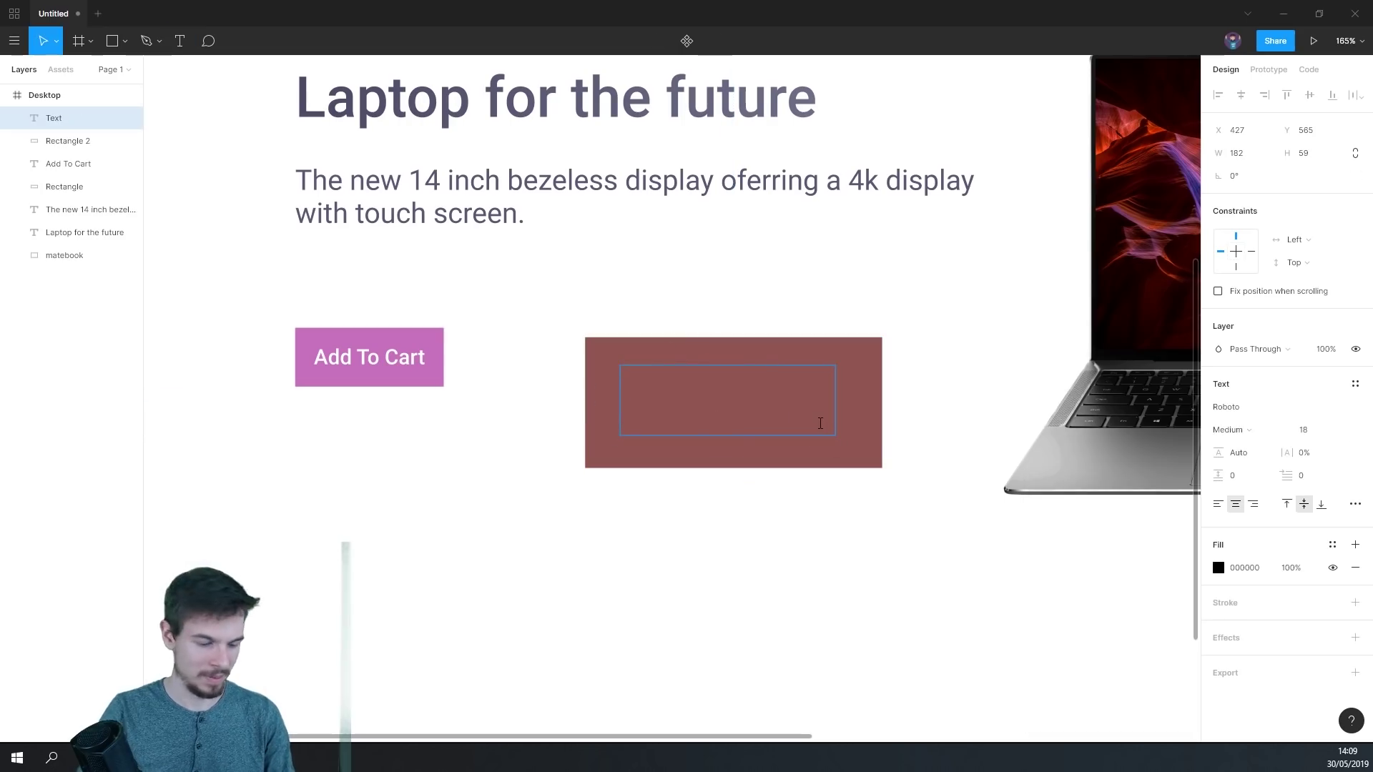
text(Add to cart)
click(819, 487)
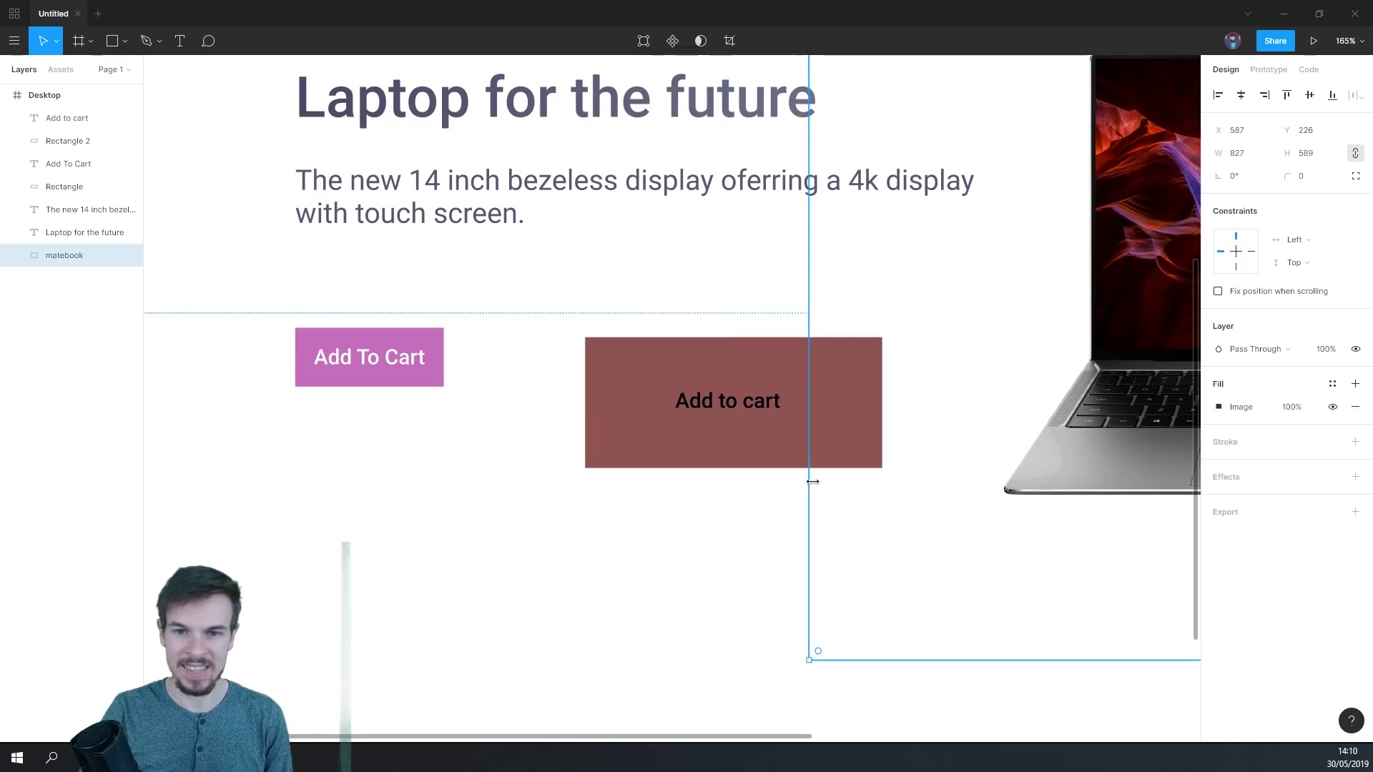
click(736, 524)
scroll(736, 529, down, 3)
- Extend the second label's text box on all sides to 252 × 111 so it matches the rectangle behind it
click(734, 437)
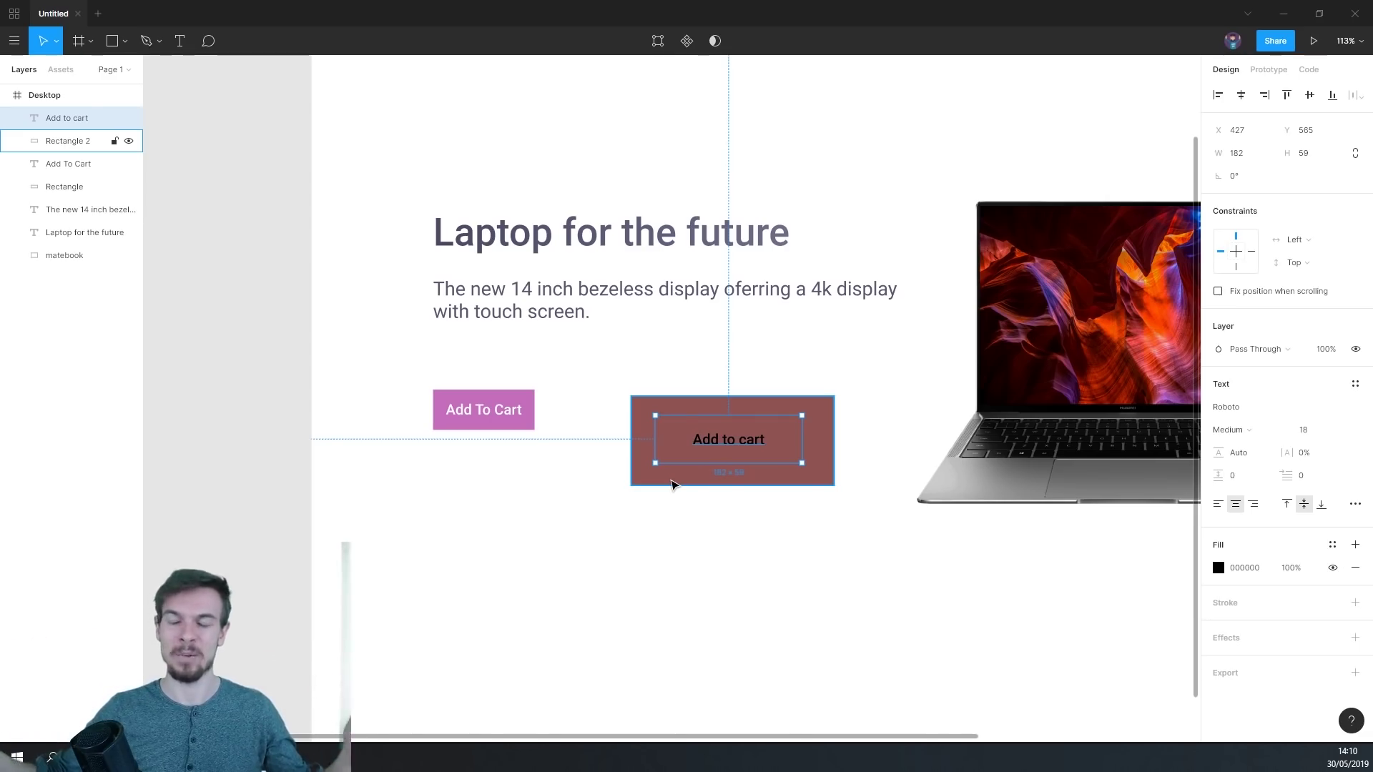
drag(802, 440, 832, 444)
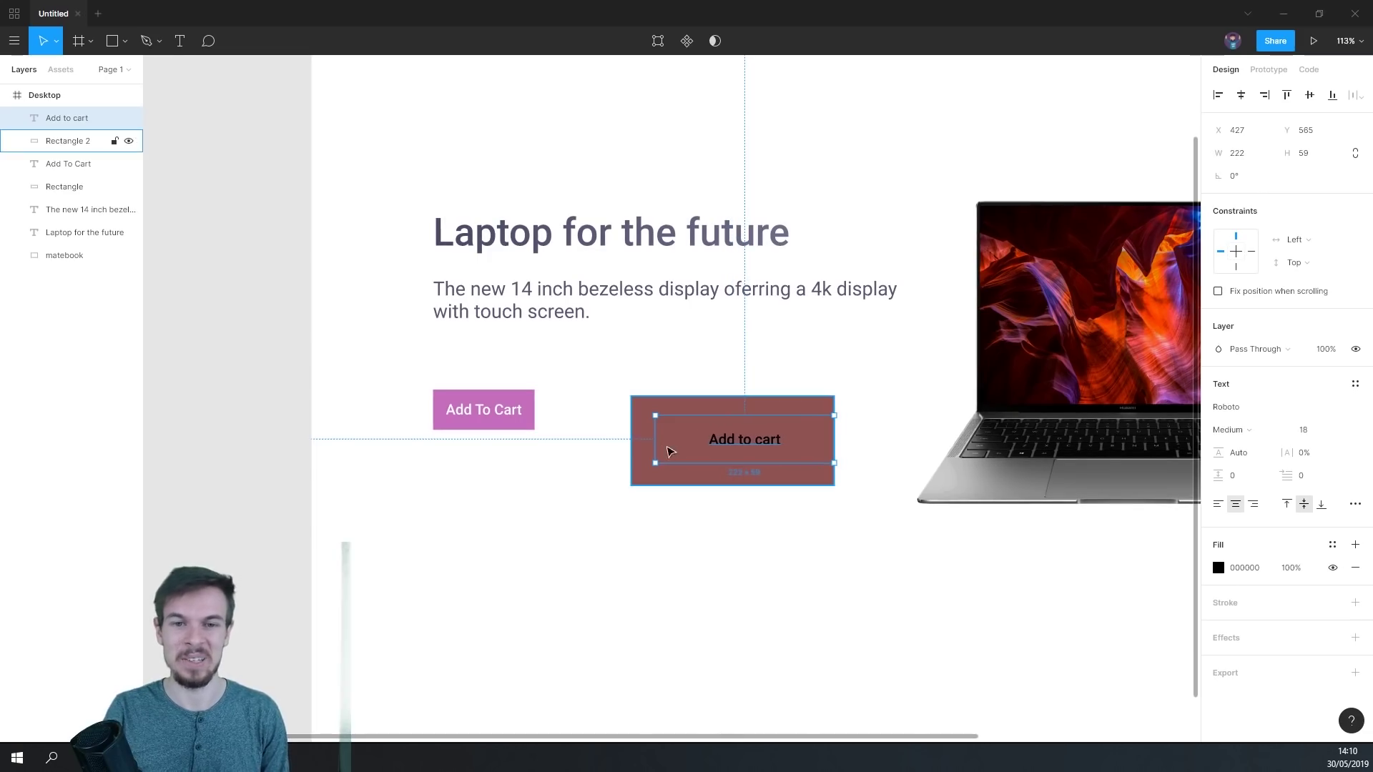
drag(655, 443, 630, 443)
drag(739, 476, 737, 486)
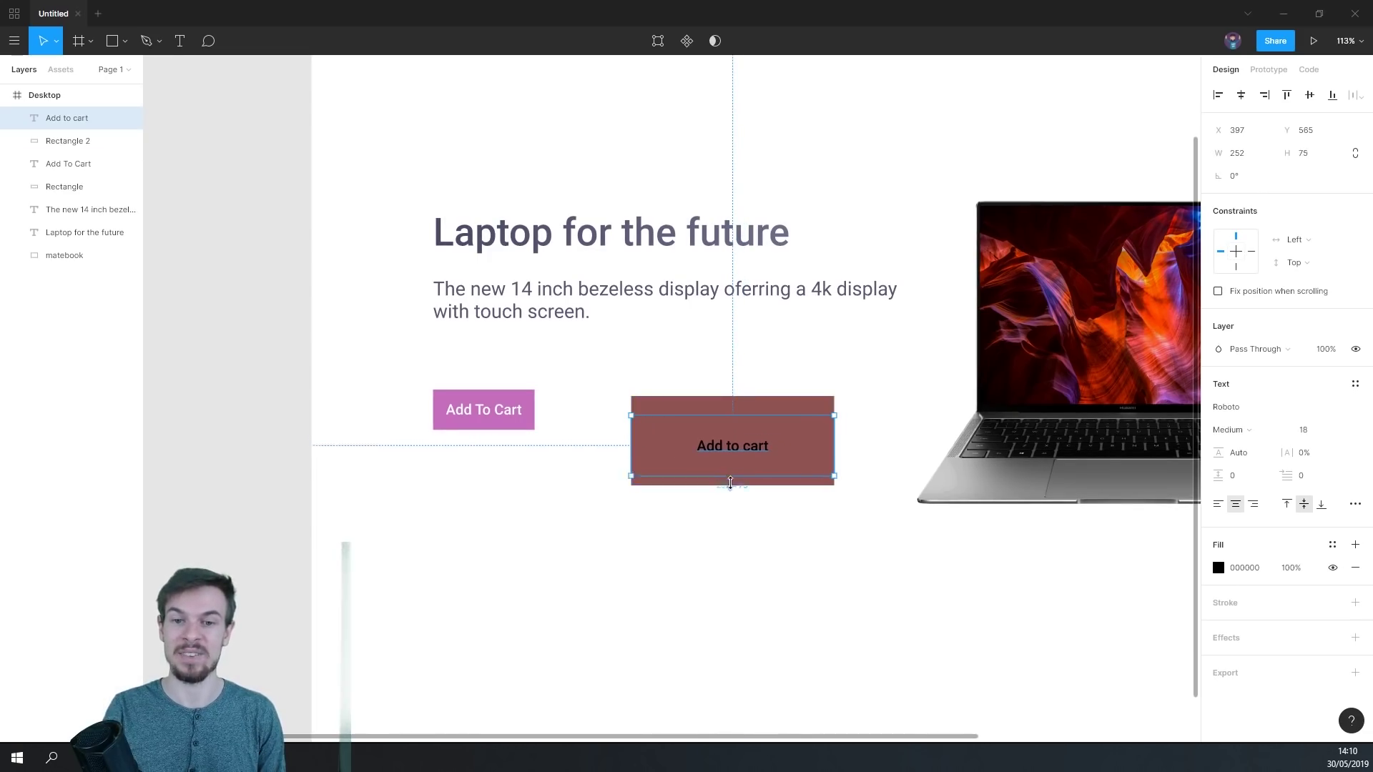
drag(730, 413, 728, 396)
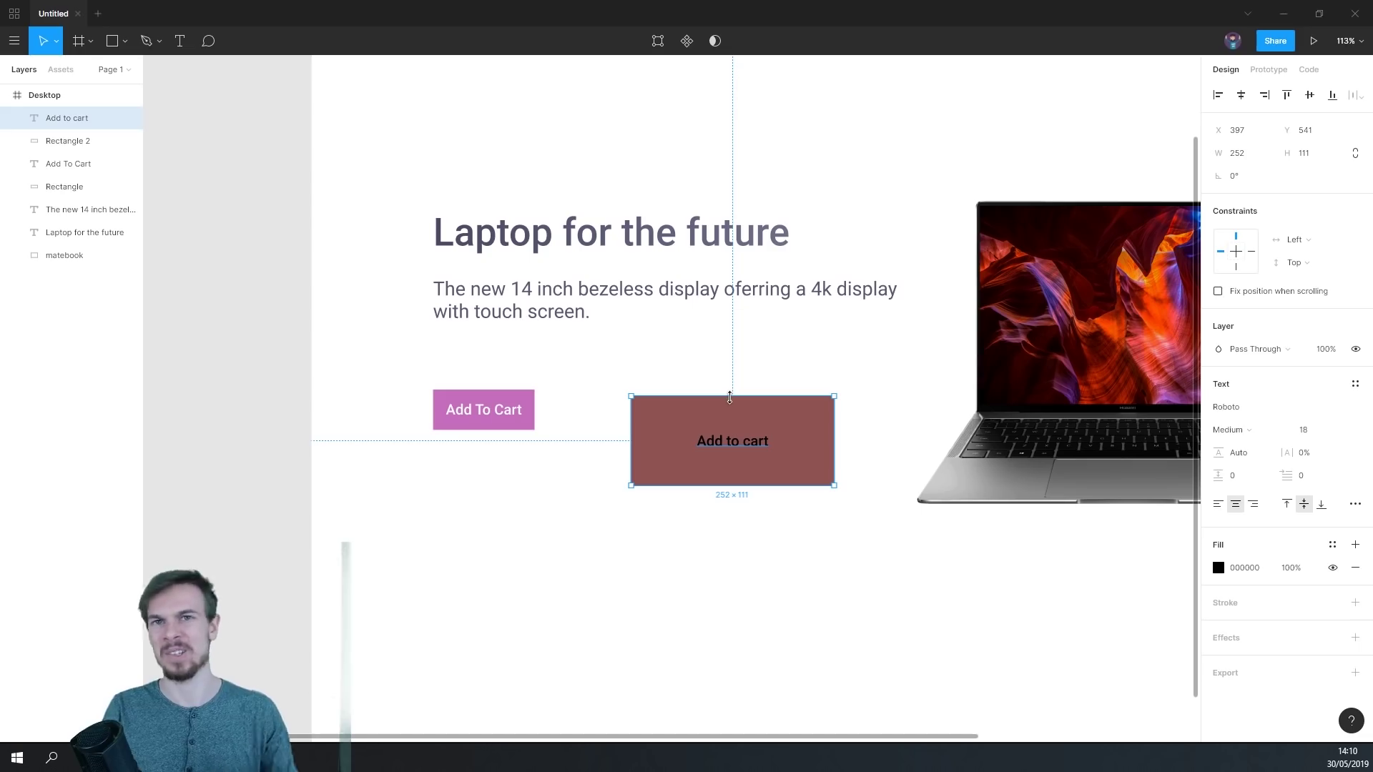
scroll(849, 530, up, 3)
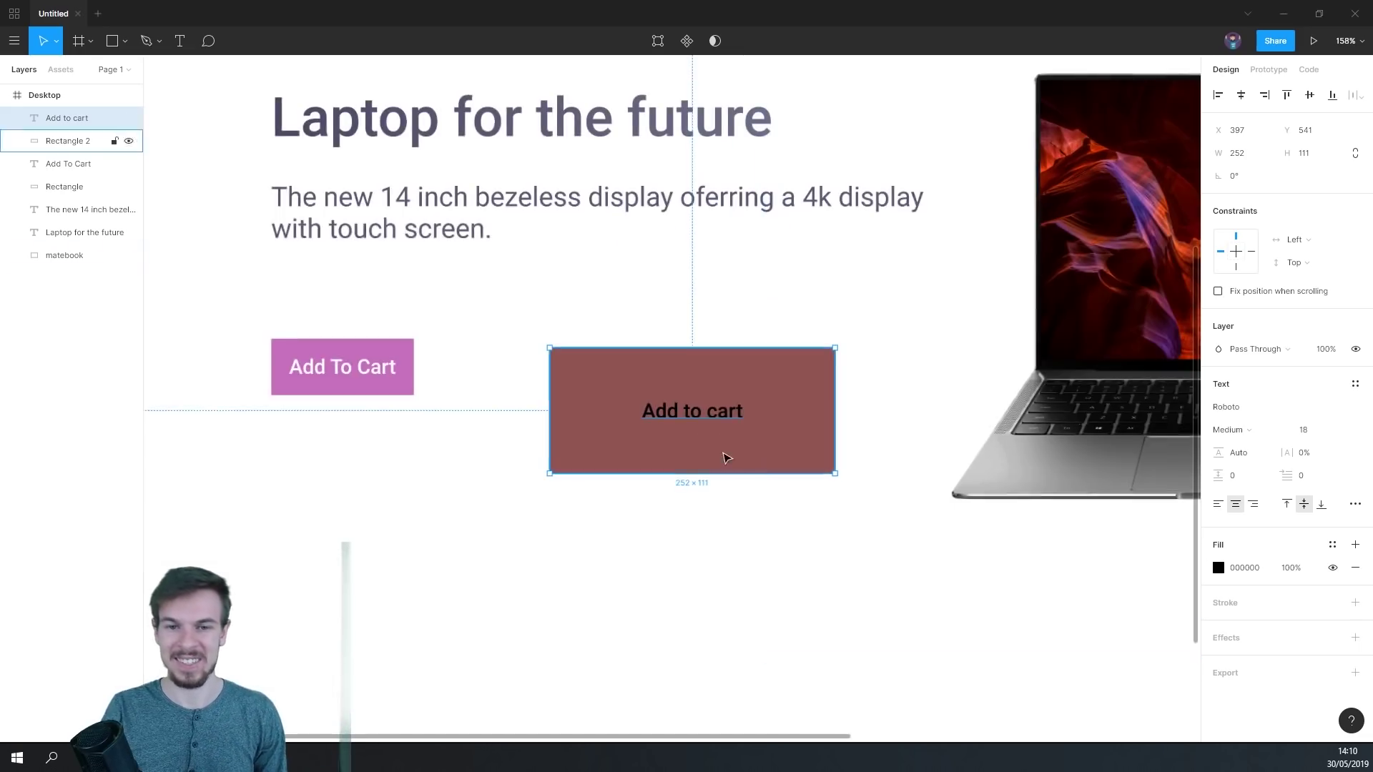
- Set the fill of the label on the brownish red rectangle to white FFFFFF
scroll(727, 458, up, 1)
click(1219, 568)
click(1061, 509)
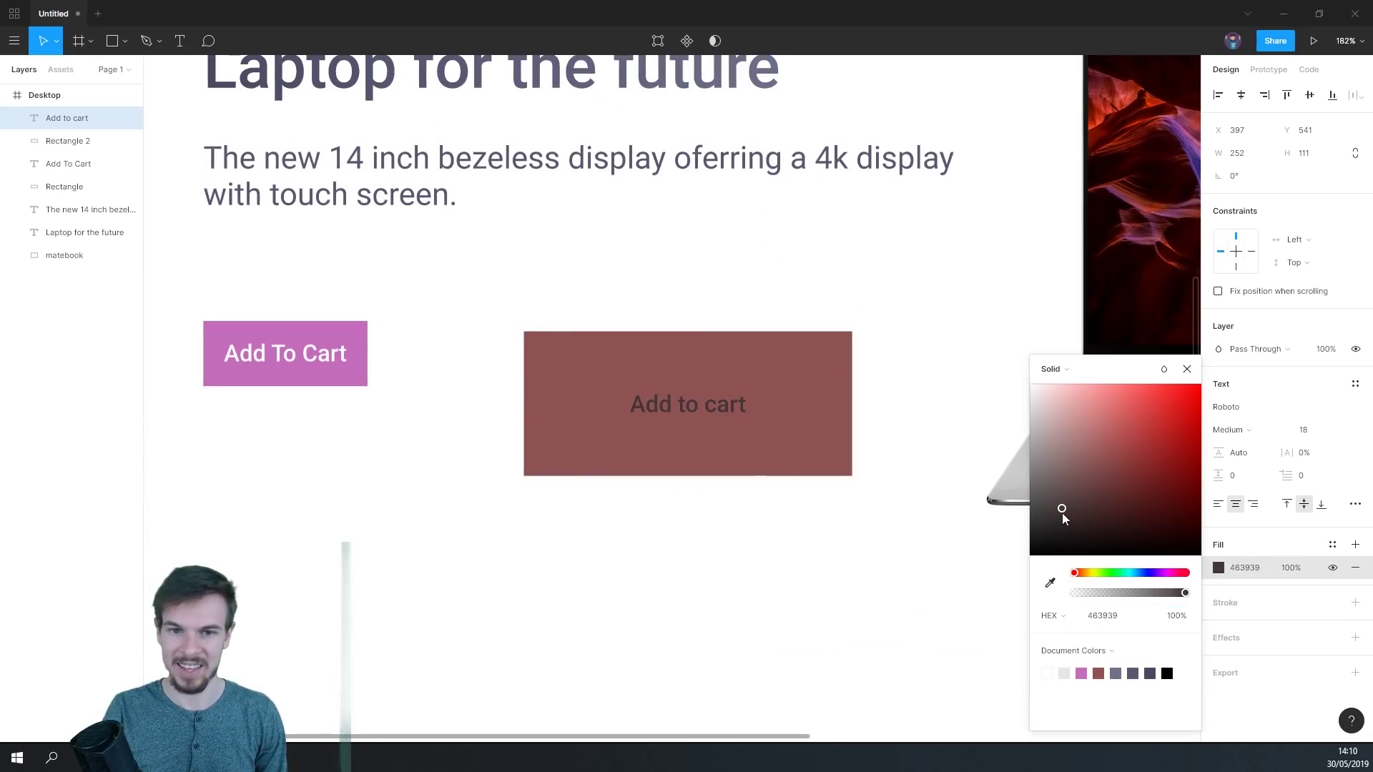
scroll(745, 500, down, 4)
scroll(744, 500, up, 6)
drag(1067, 469, 920, 168)
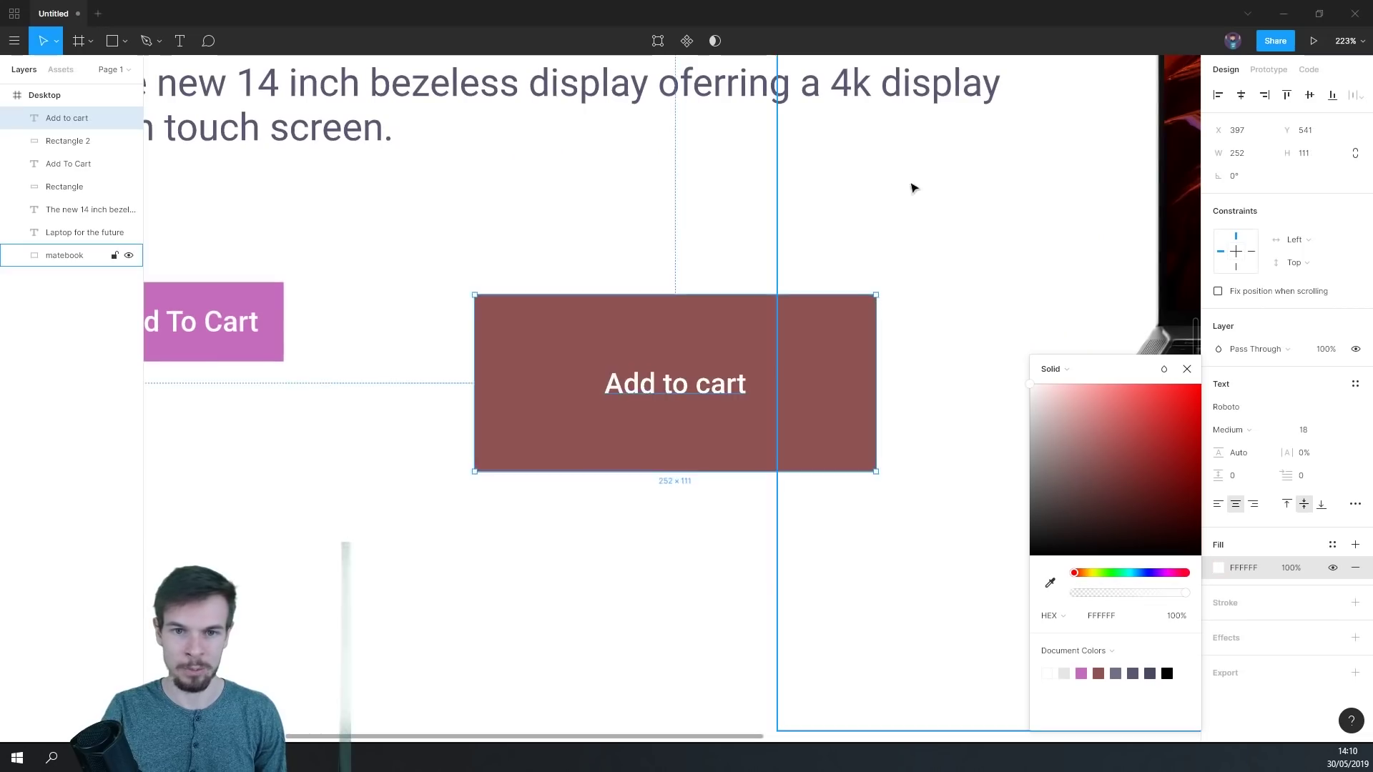
scroll(863, 499, down, 3)
scroll(858, 511, down, 1)
click(807, 538)
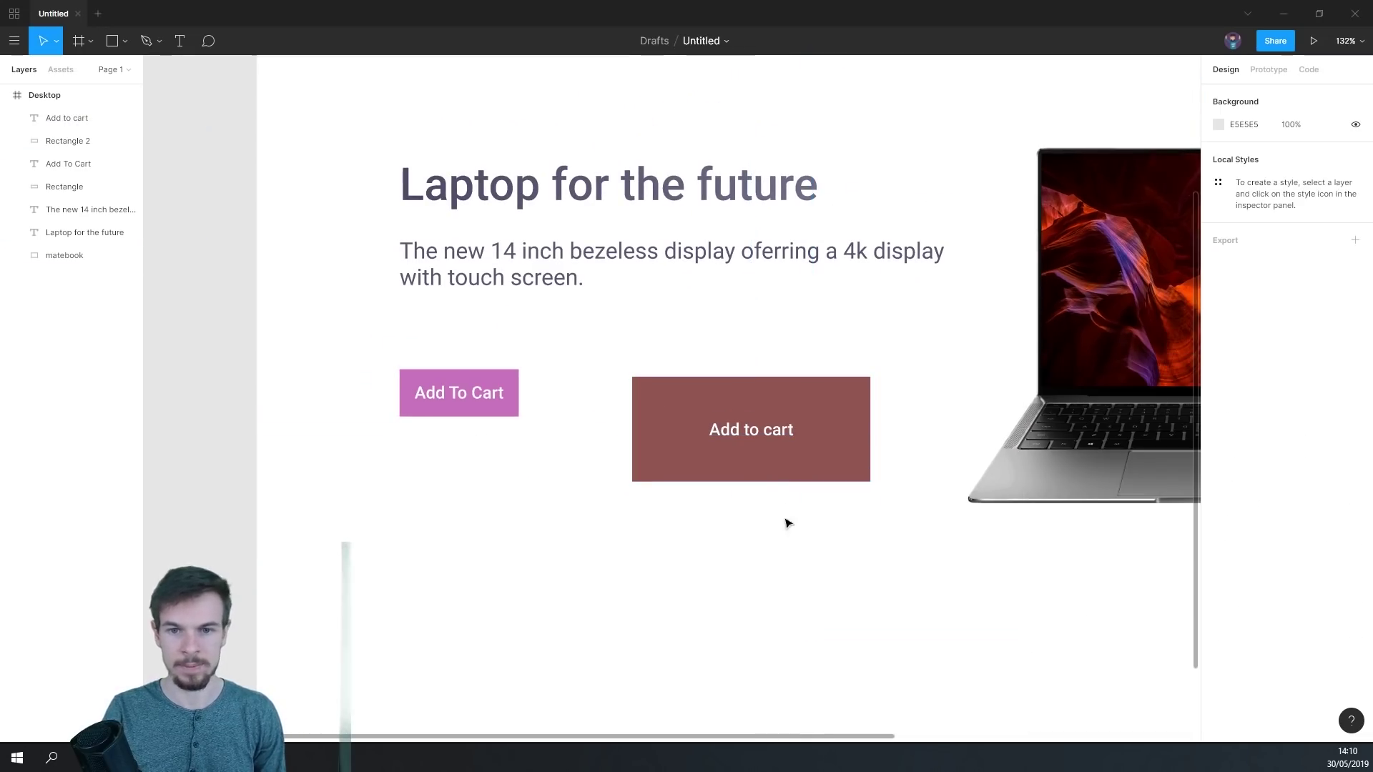
- Change the second rectangle's fill to the light pink FFC6C6
click(833, 430)
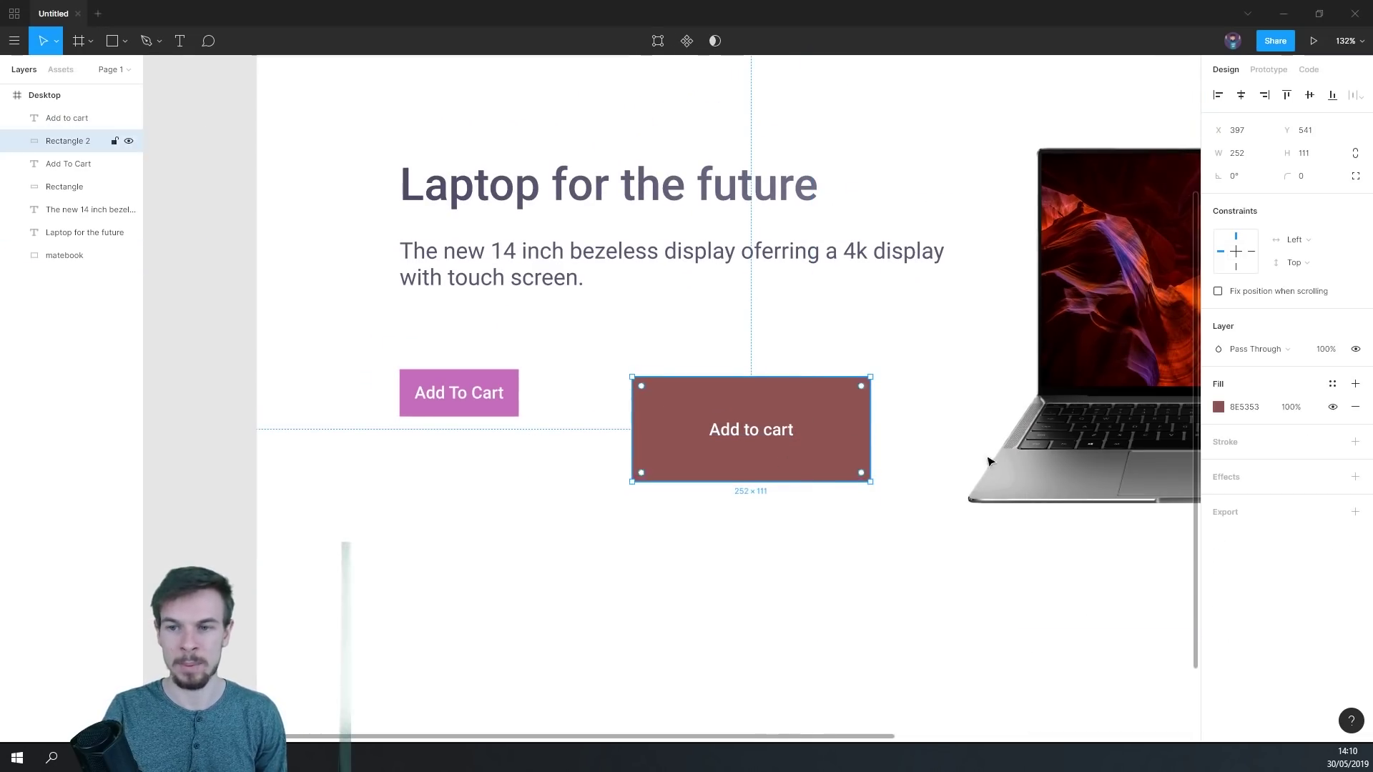
click(1218, 406)
drag(1137, 395, 1069, 379)
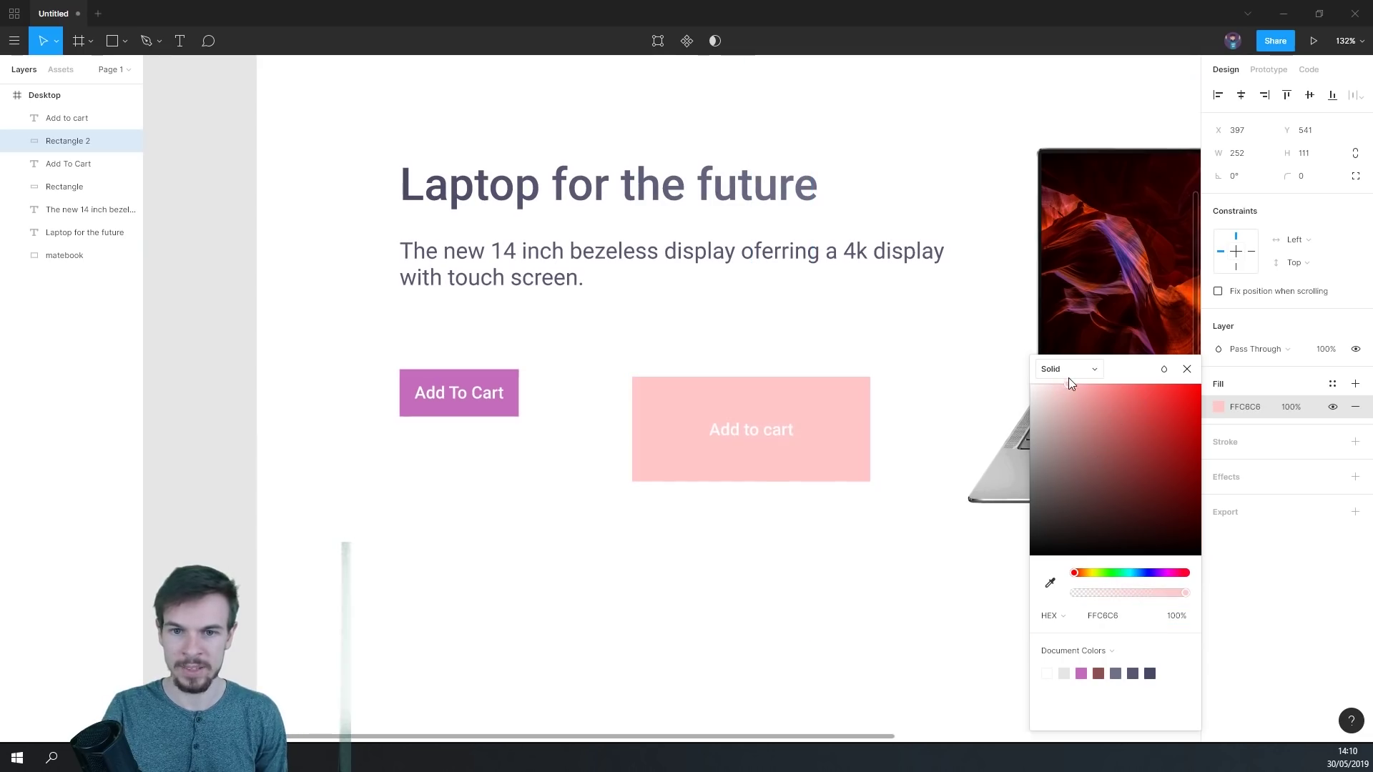
- Set the fill of the label on the light pink rectangle to black 000000
click(760, 438)
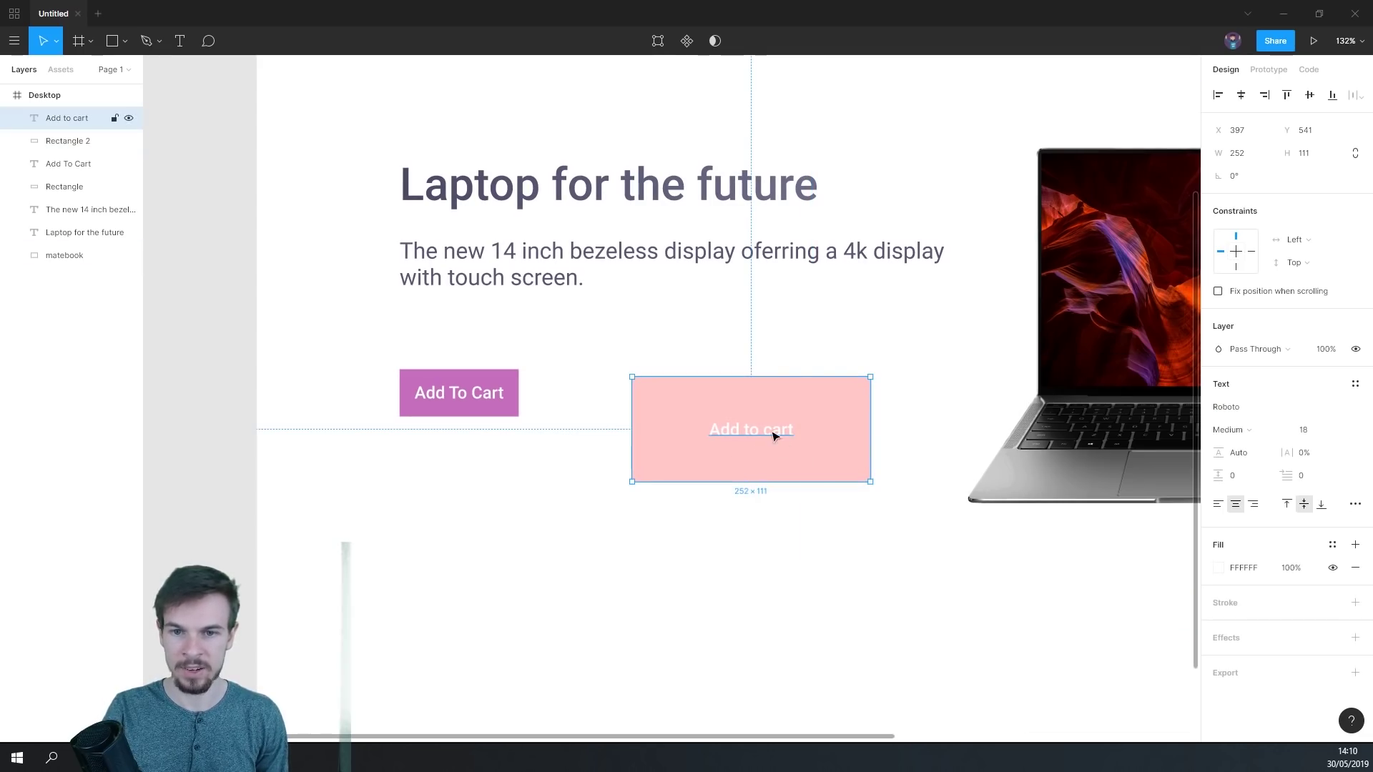
click(1217, 569)
drag(1121, 478, 1036, 560)
scroll(874, 607, down, 5)
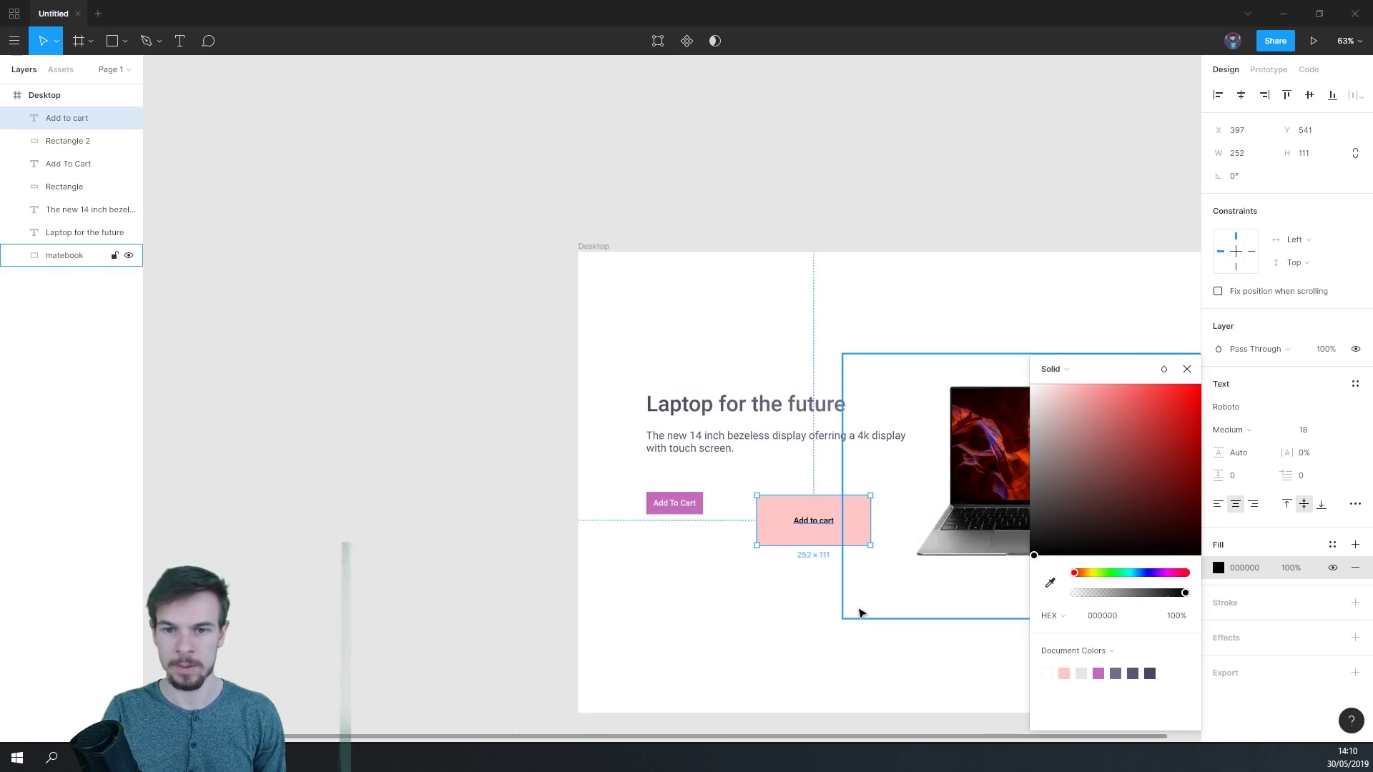
scroll(829, 597, up, 3)
- Delete the second button's "Add to cart" label together with its light pink rectangle
click(775, 458)
click(794, 551)
click(808, 494)
shift+click(816, 492)
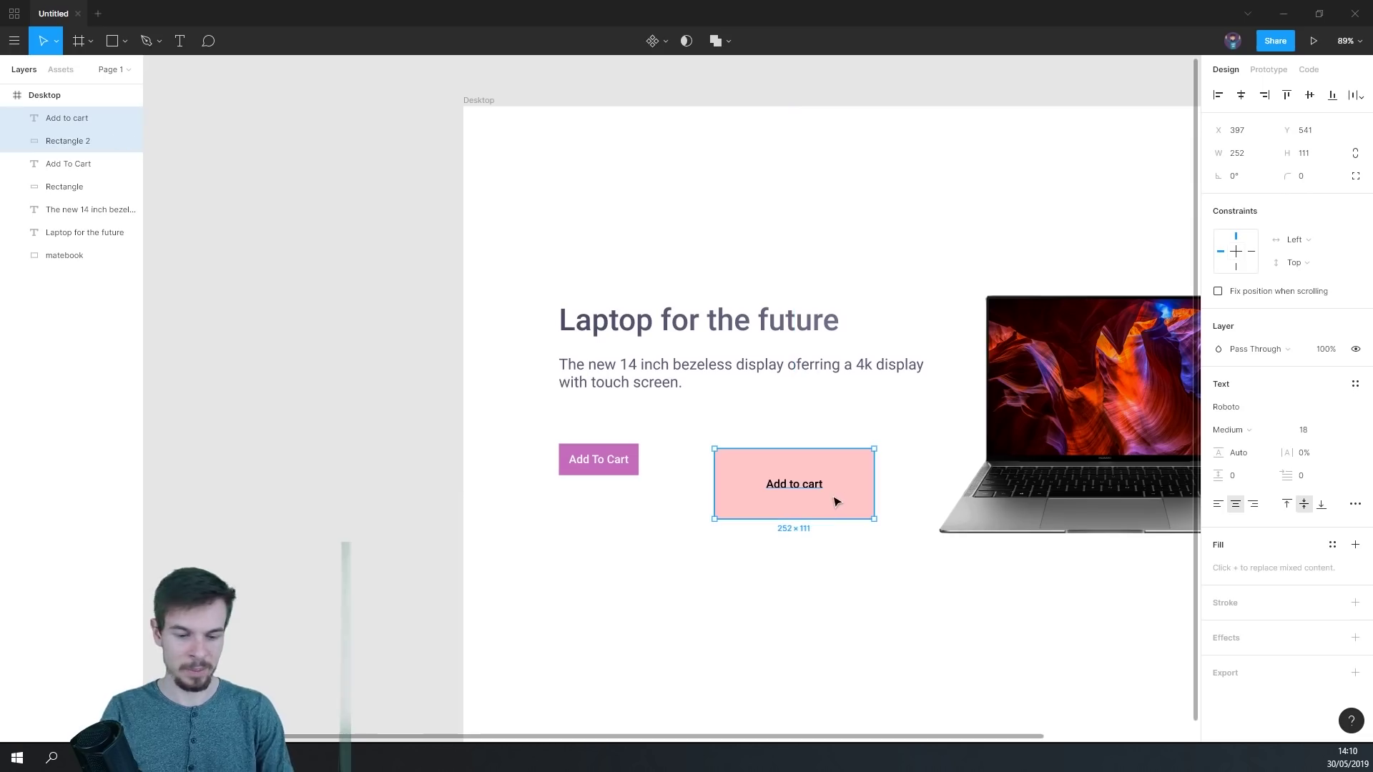
key(Delete)
- Group the Add To Cart label with its rectangle and name the group add-to-cart
scroll(778, 510, down, 2)
scroll(771, 505, up, 5)
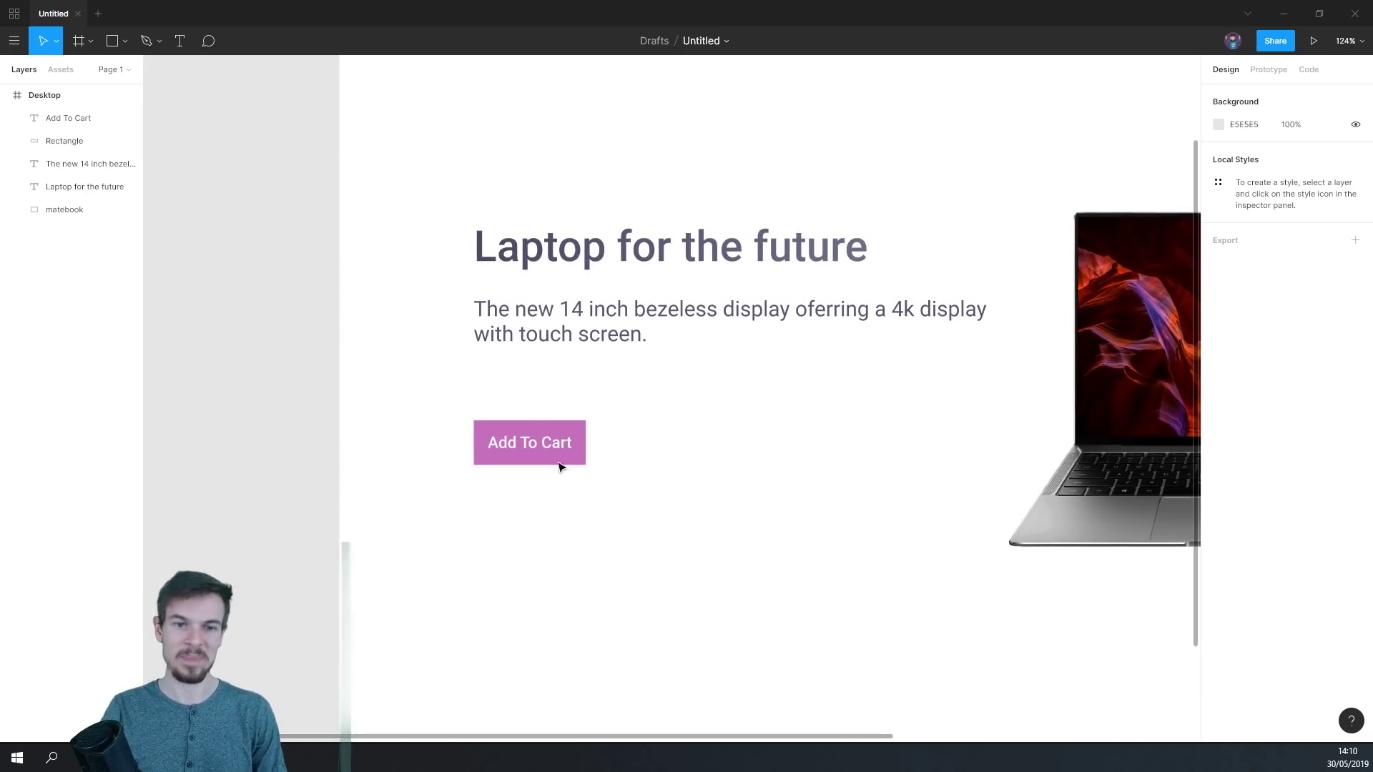
click(547, 449)
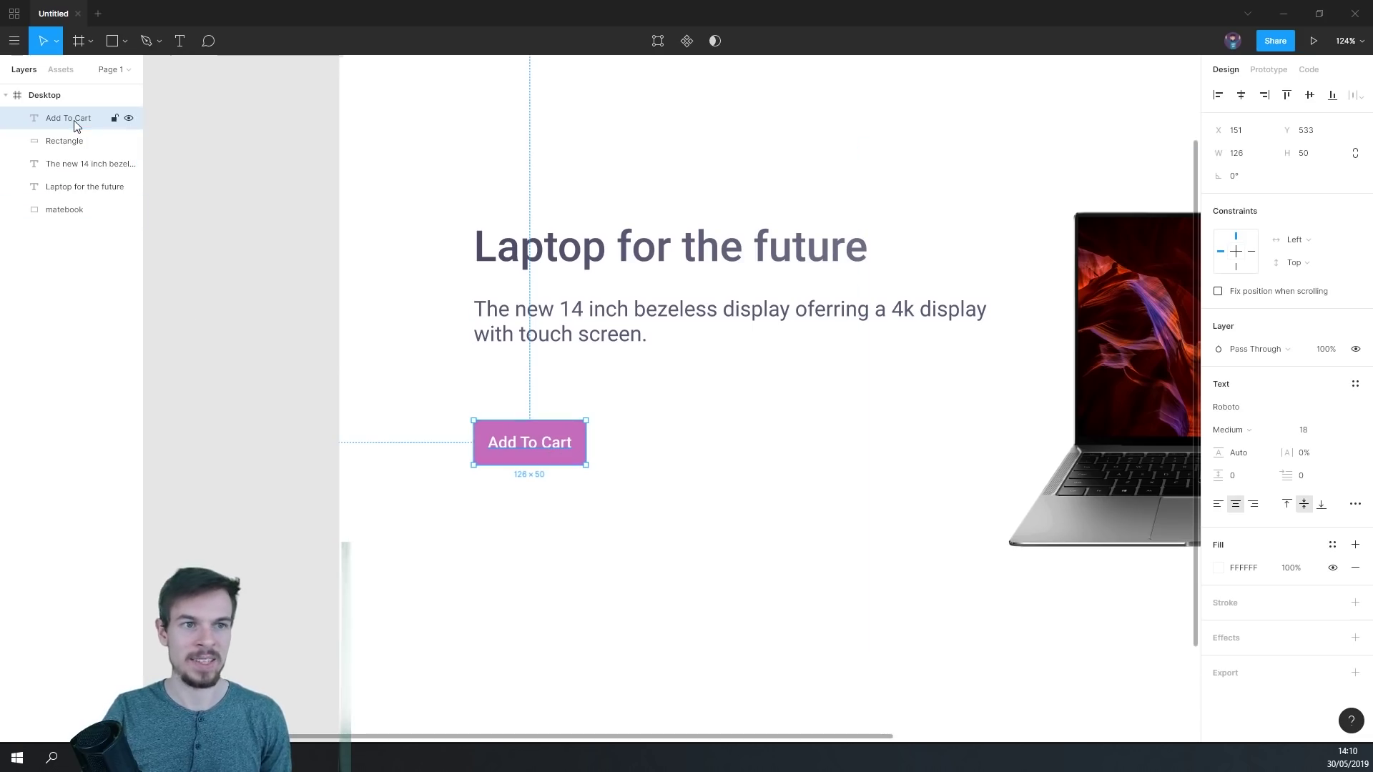
shift+click(71, 141)
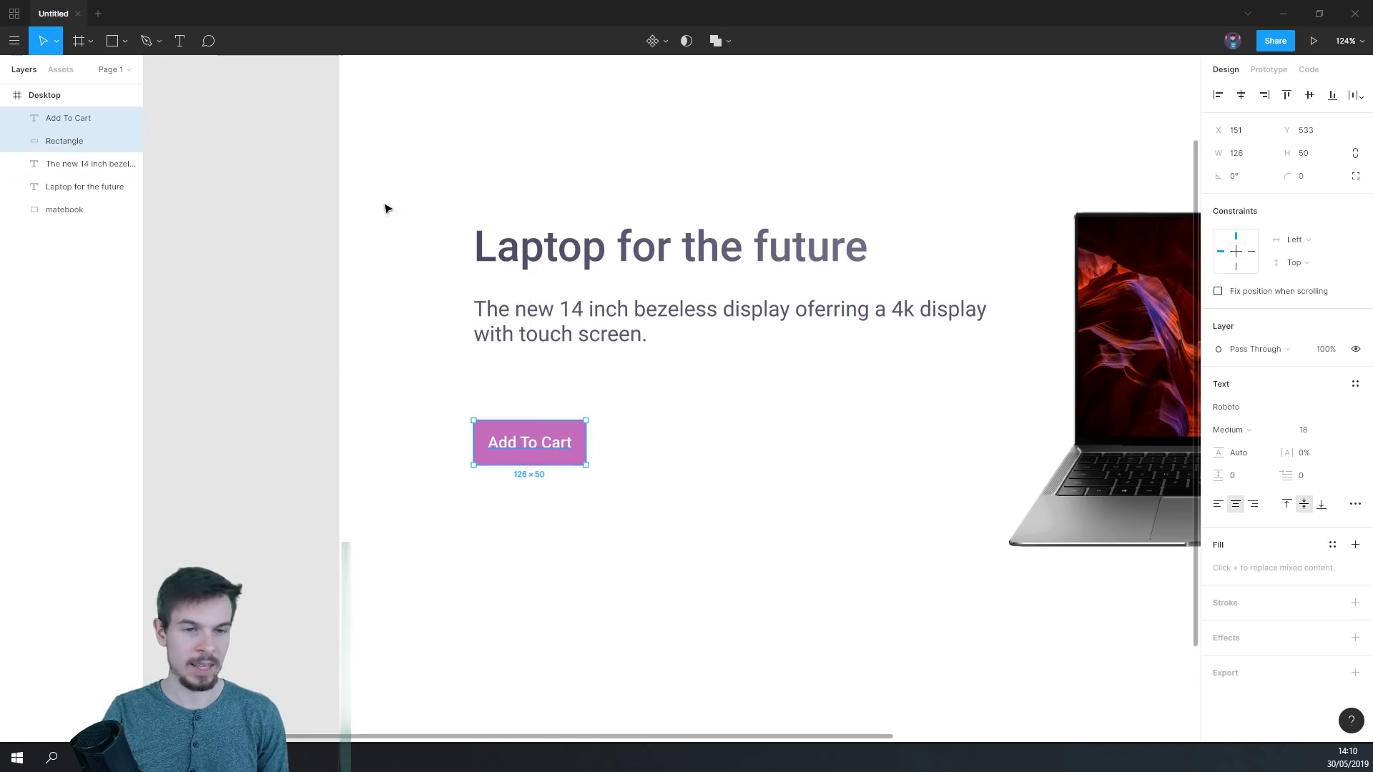
key(ctrl+g)
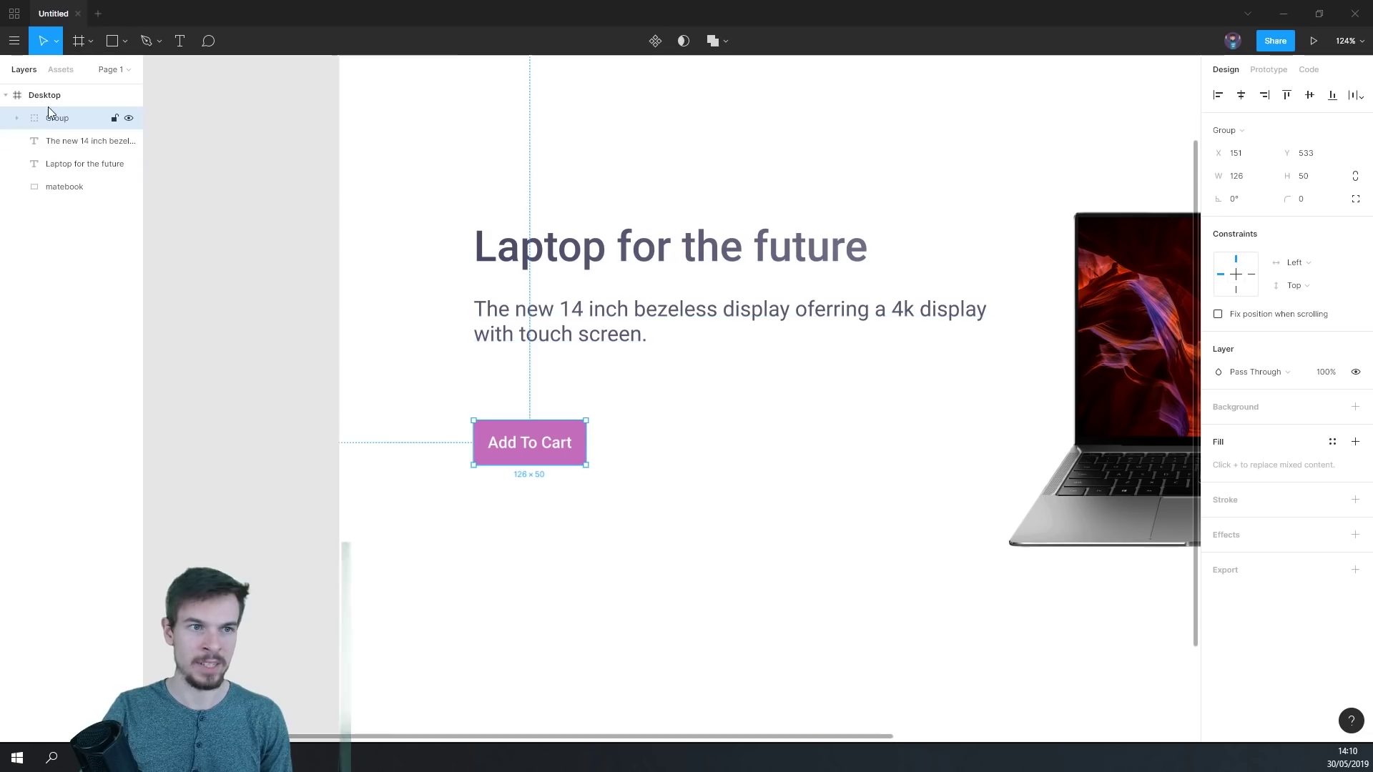
double_click(56, 117)
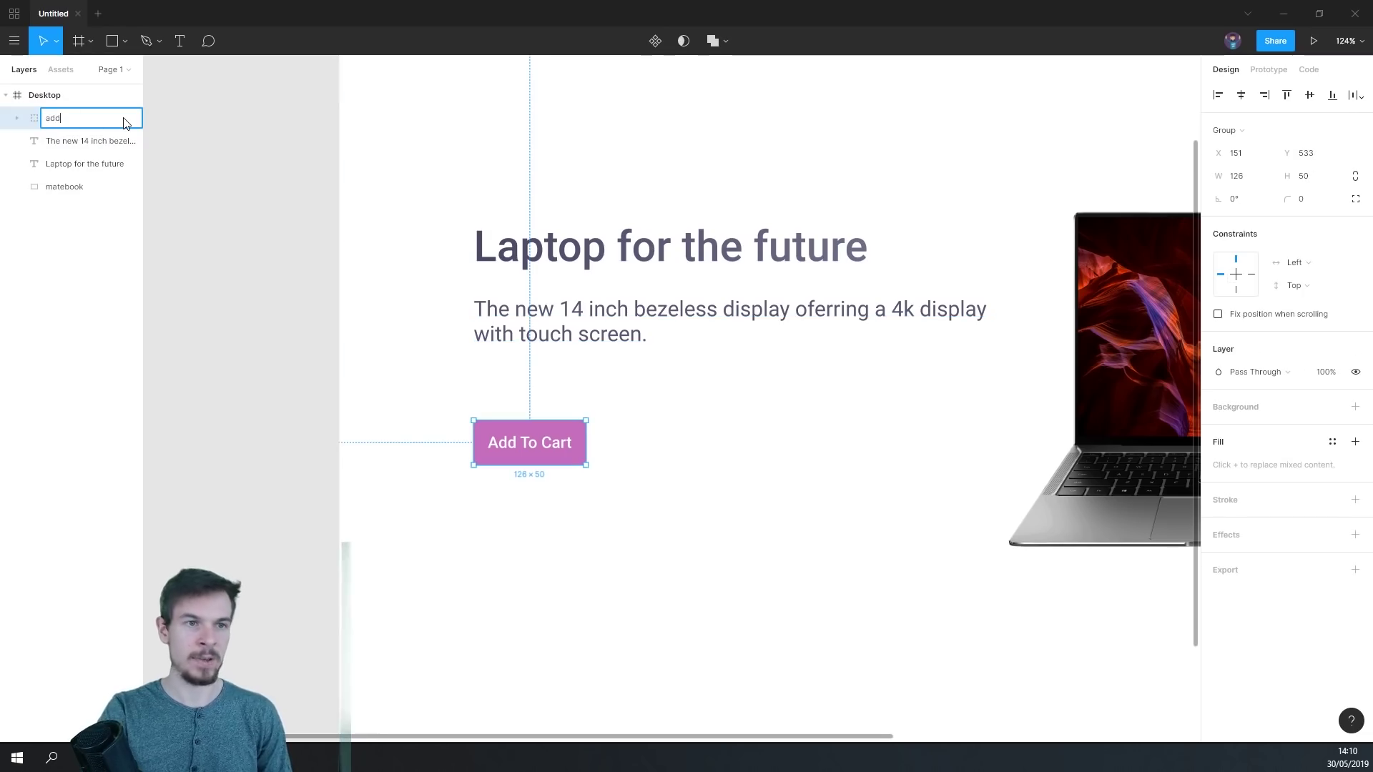
text(add-to-cart)
key(Return)
- Move the add-to-cart group right to X 304, and place a duplicate of it to its left at about X 137
drag(535, 442, 651, 441)
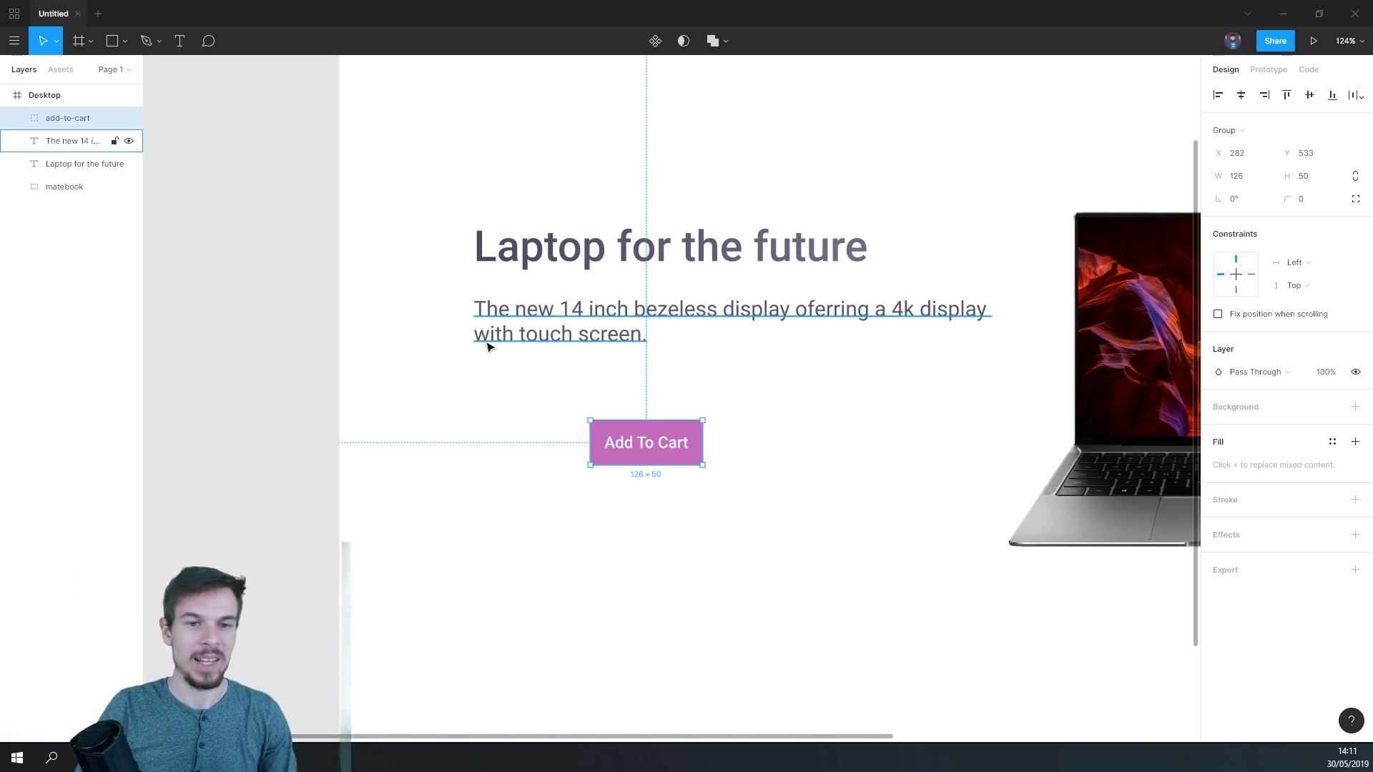
scroll(751, 460, right, 2)
drag(653, 438, 678, 444)
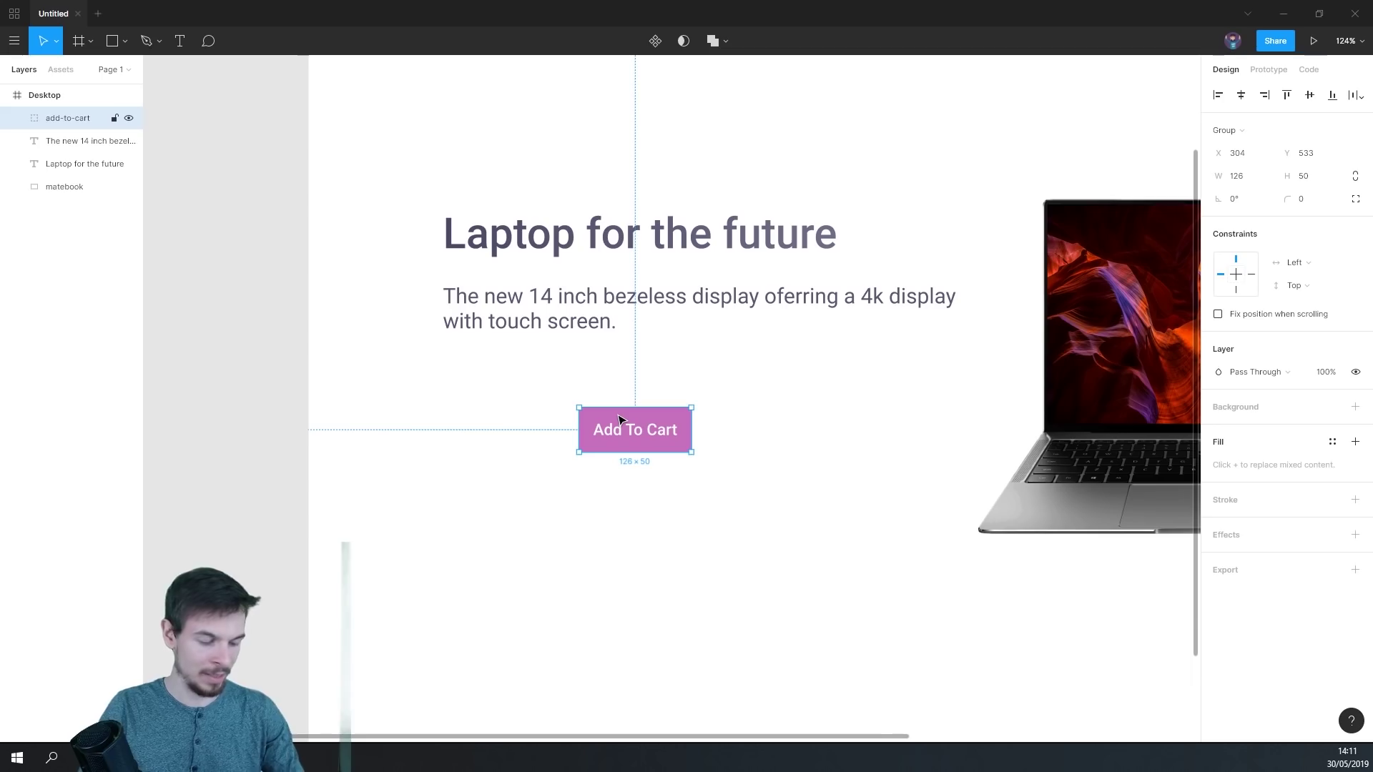
drag(641, 431, 493, 433)
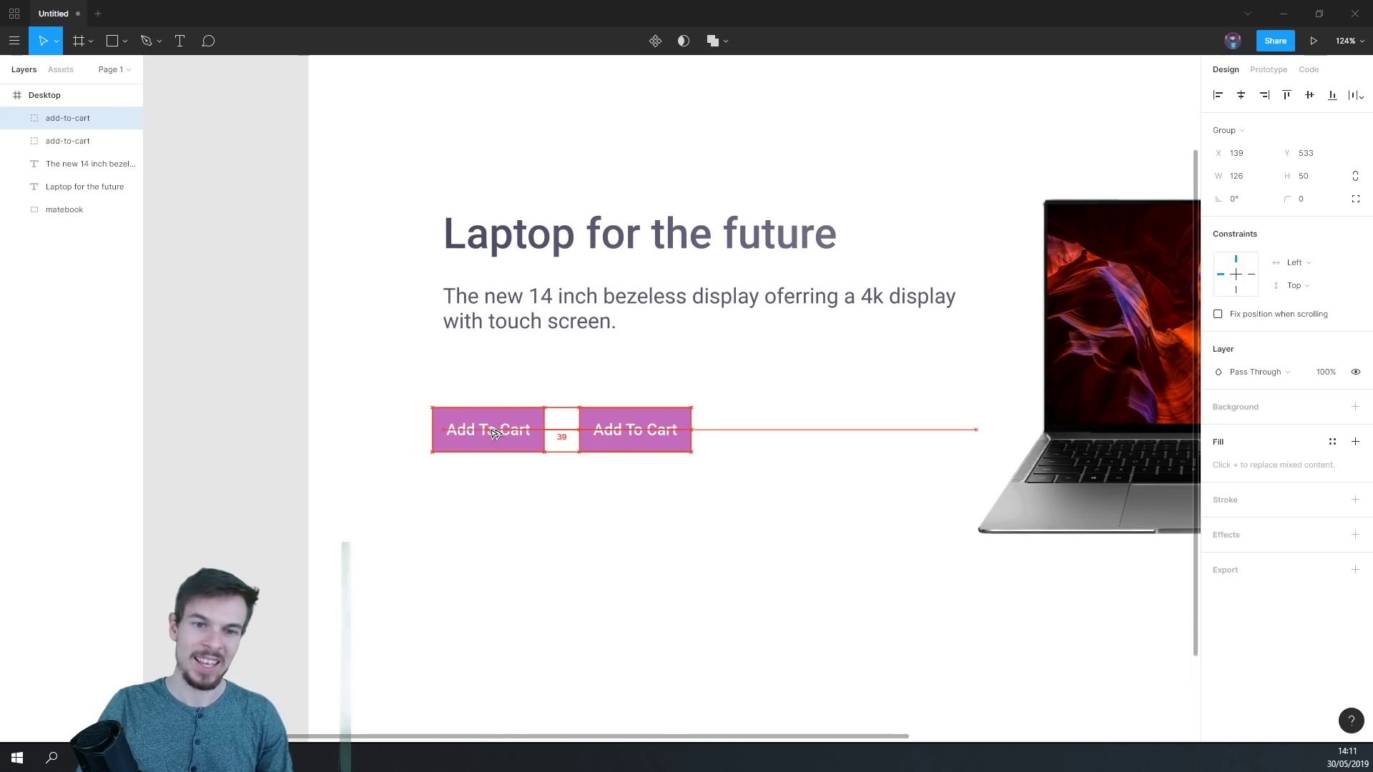
click(547, 501)
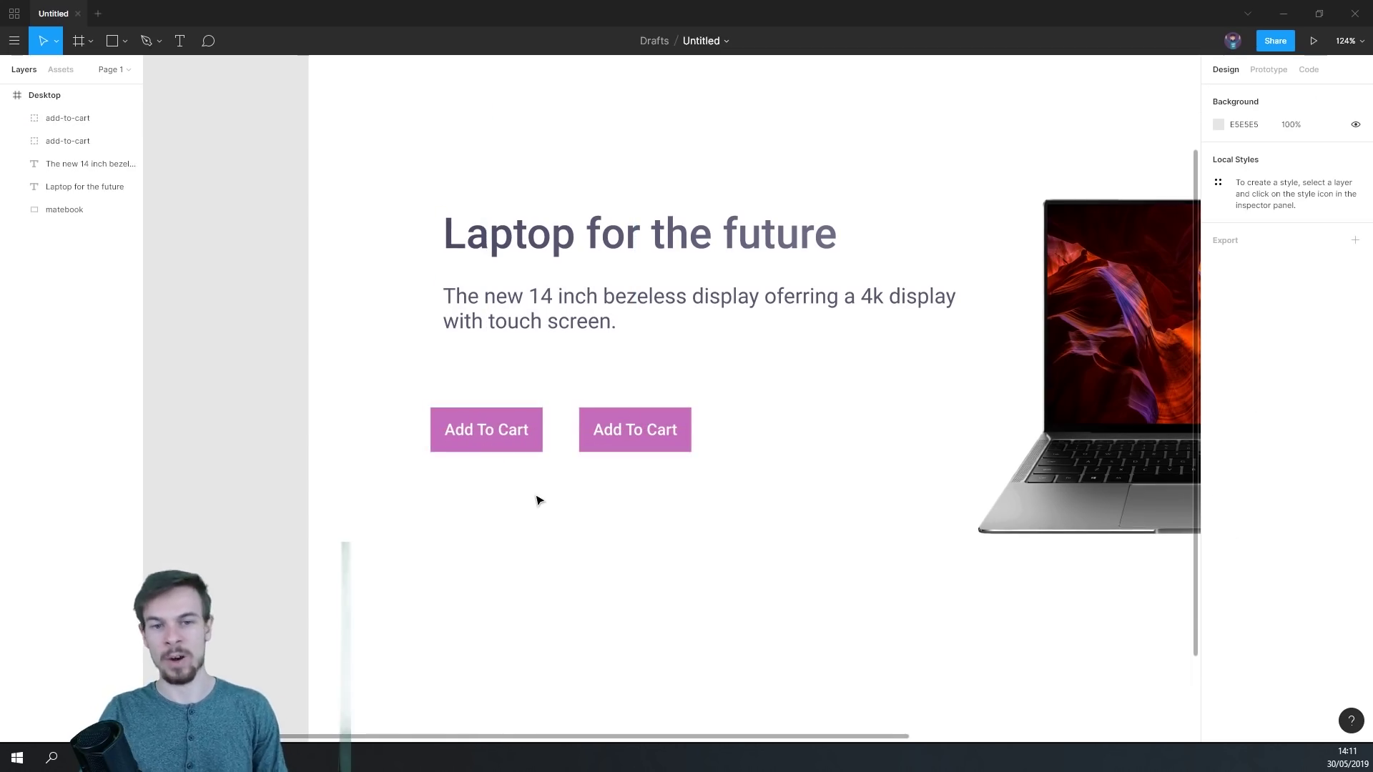
- Replace the left button's label text with "Size"
scroll(496, 425, up, 5)
click(555, 472)
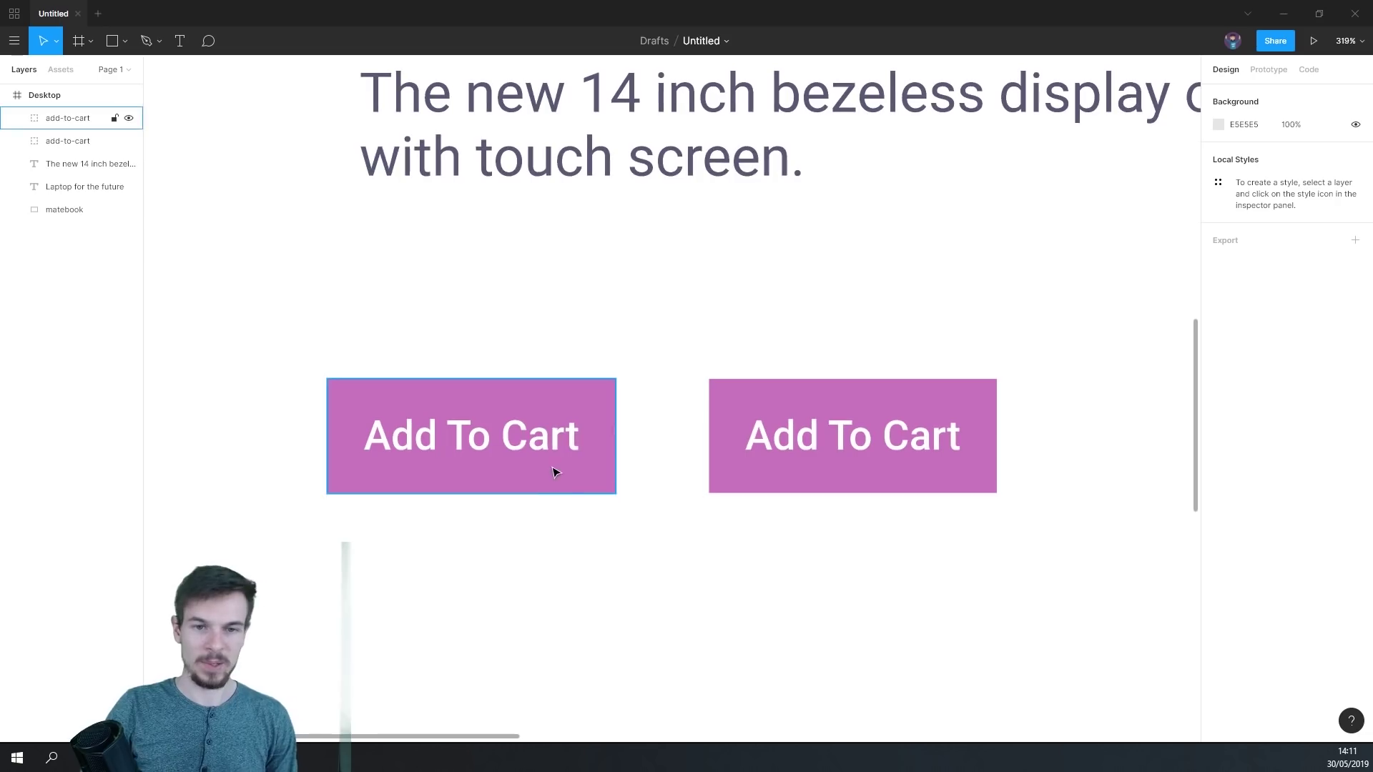
double_click(510, 438)
double_click(504, 454)
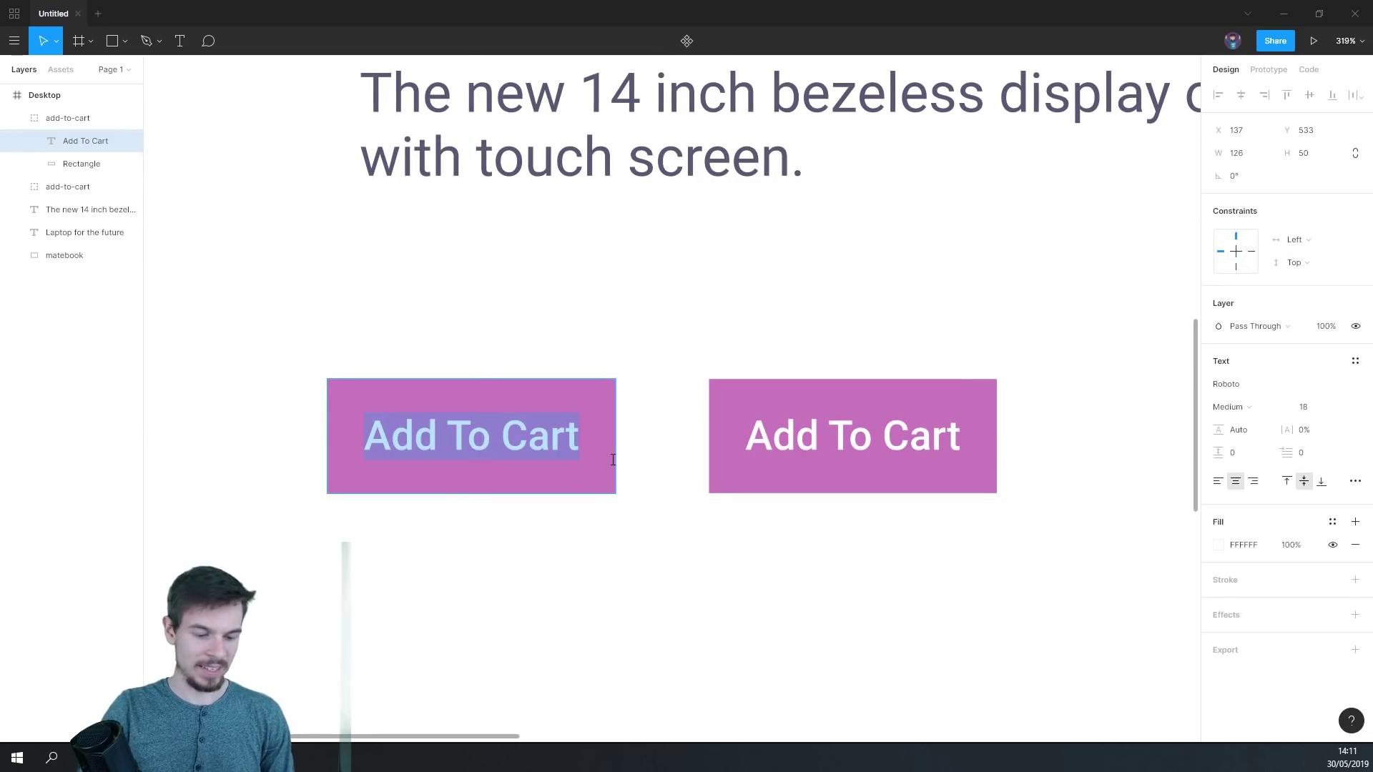
text(Size)
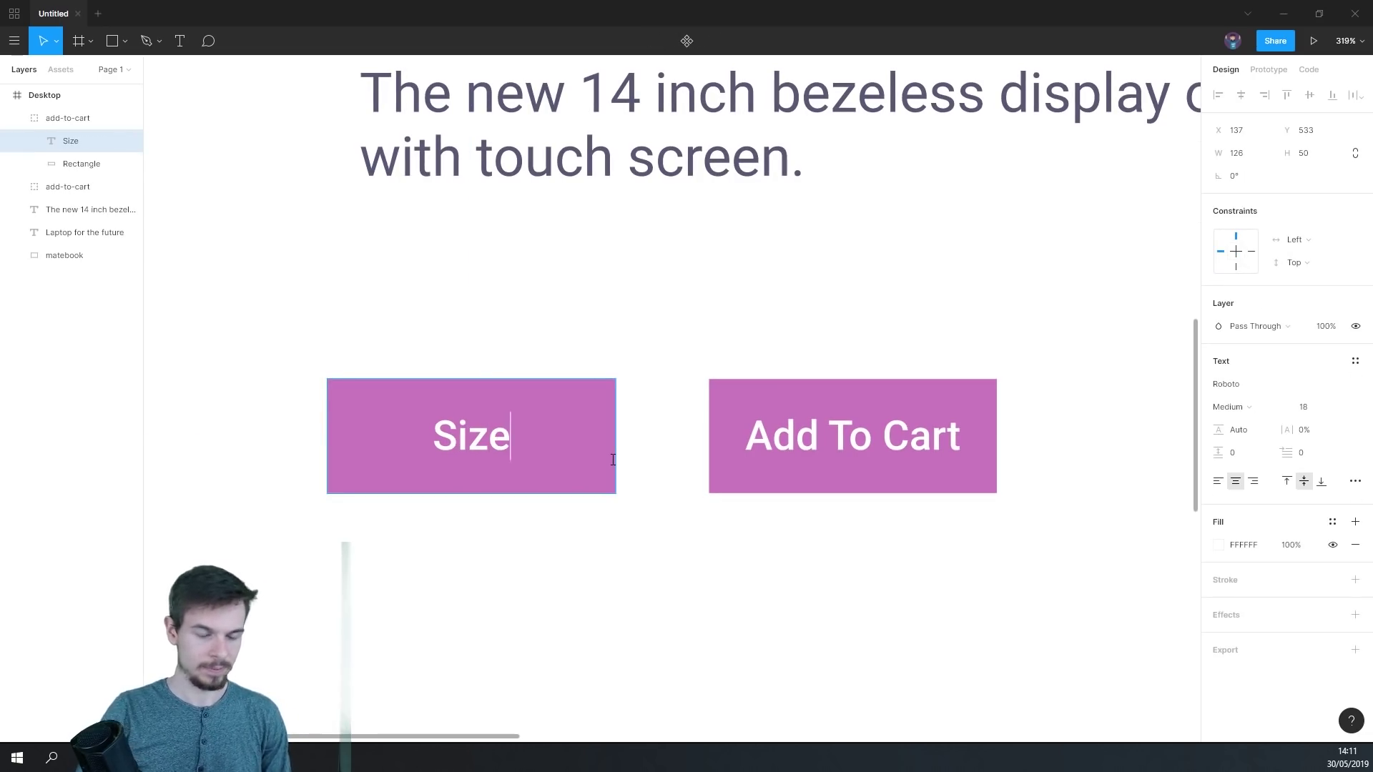
click(838, 557)
click(491, 460)
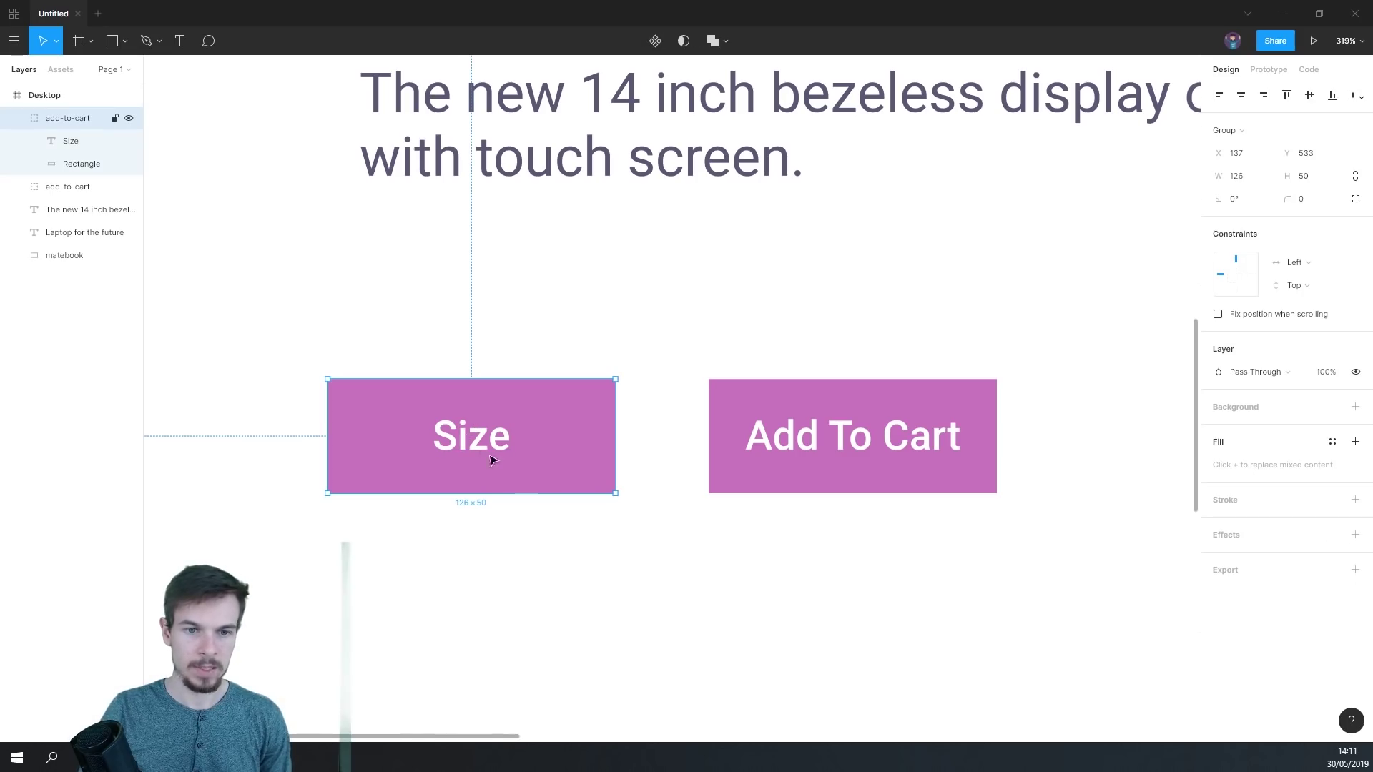
click(684, 593)
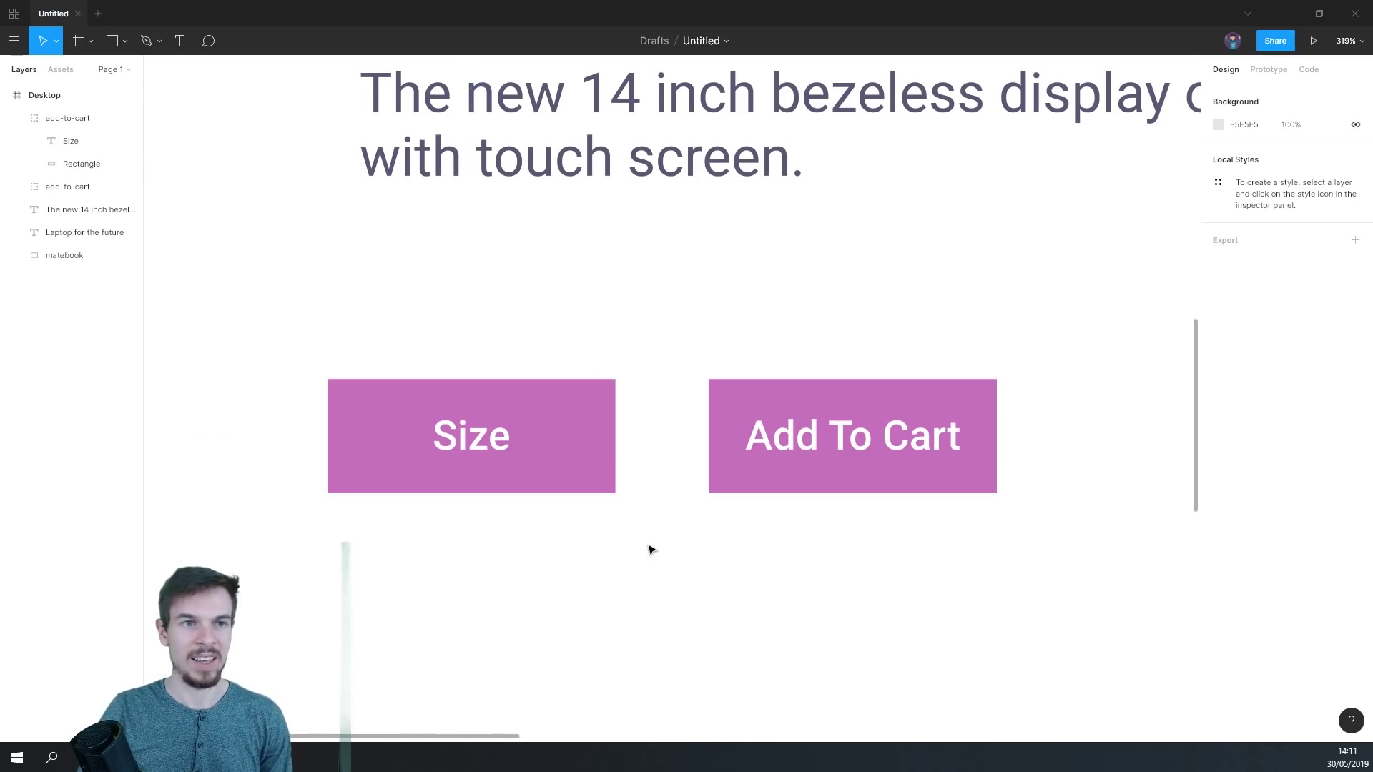
- Rename the Size button's group as size-button
ctrl+scroll(641, 539, down, 2)
click(24, 119)
click(553, 409)
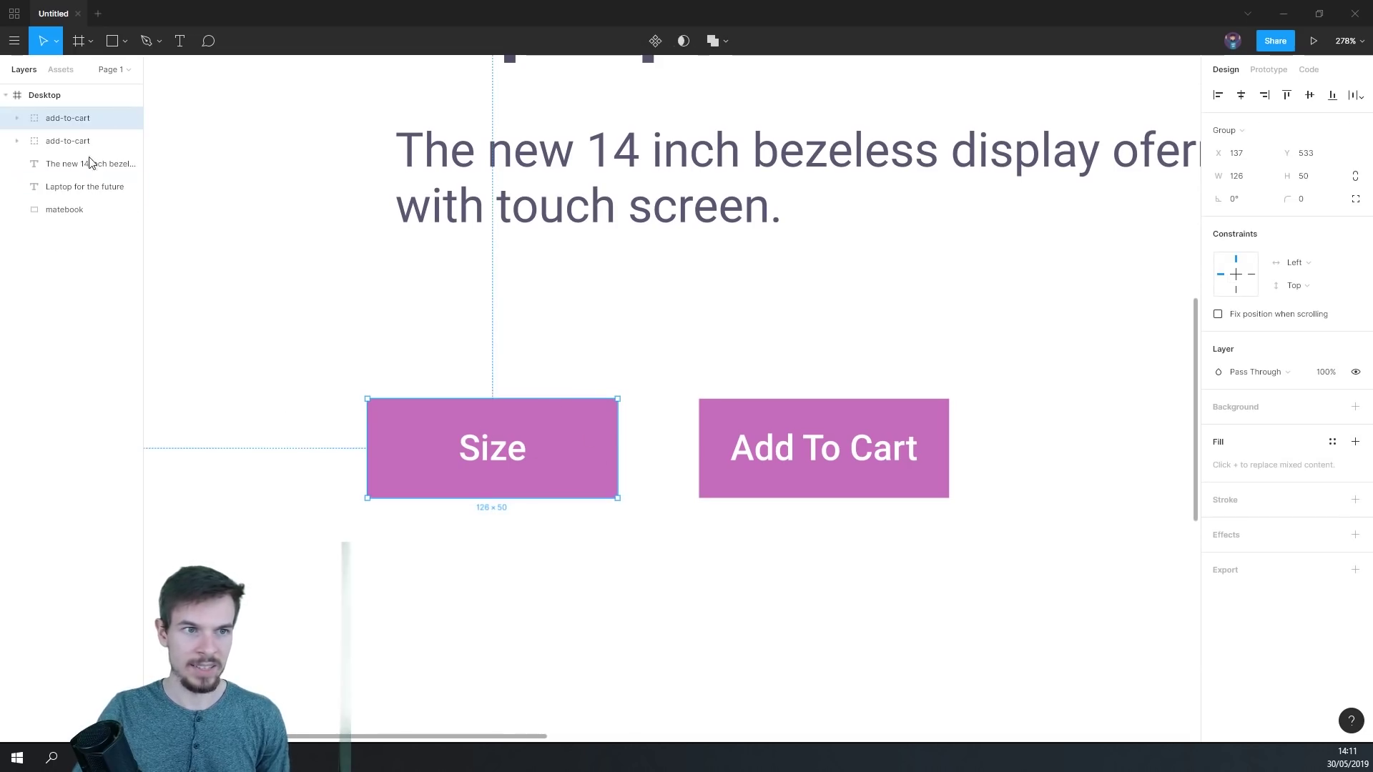
double_click(66, 117)
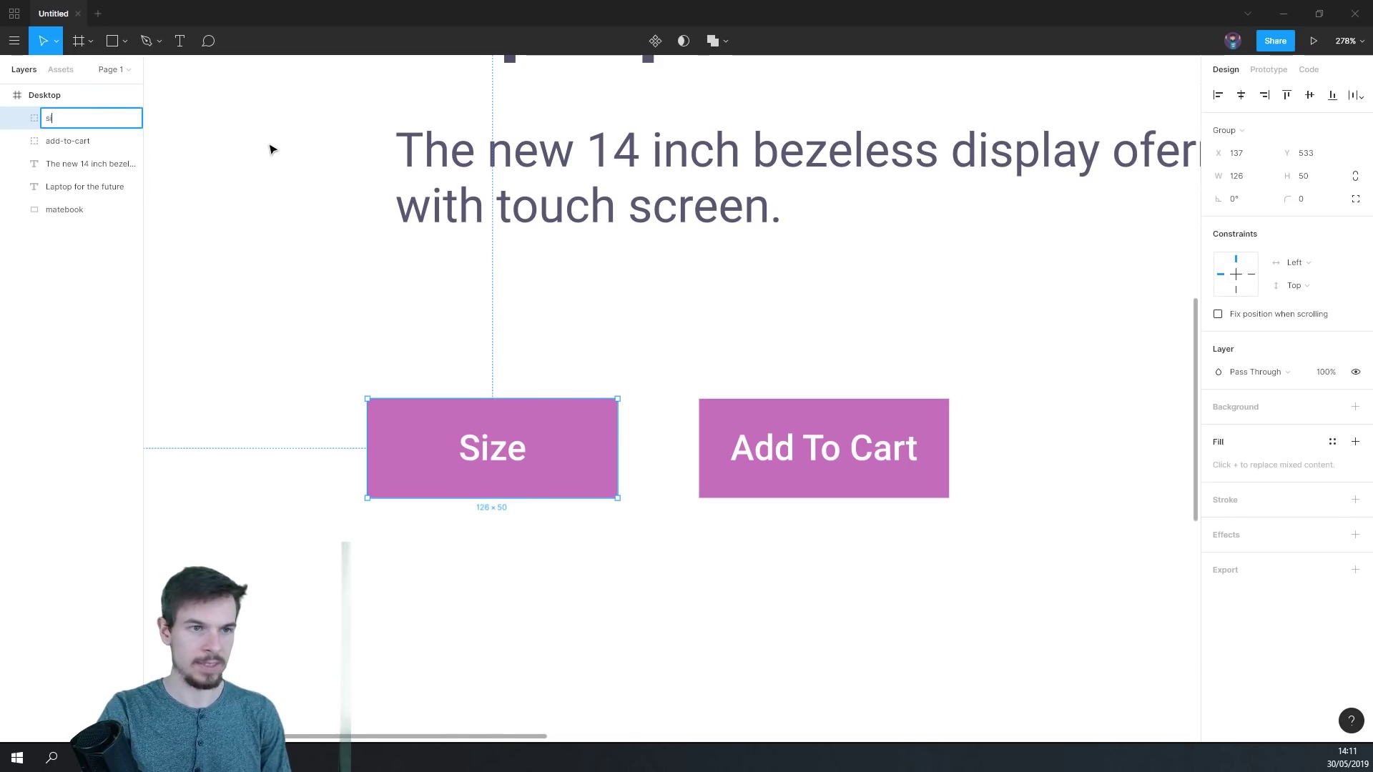
text(size-butto)
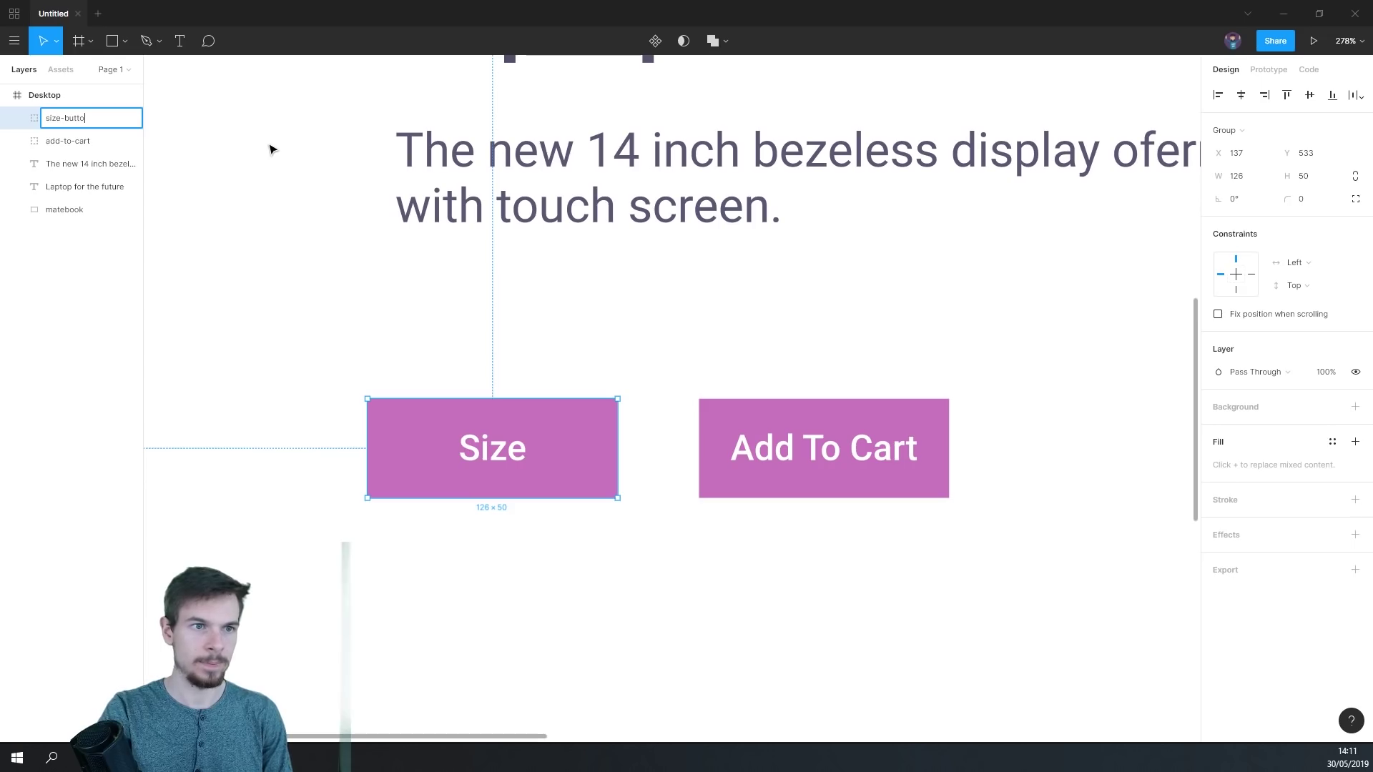
text(n)
key(Return)
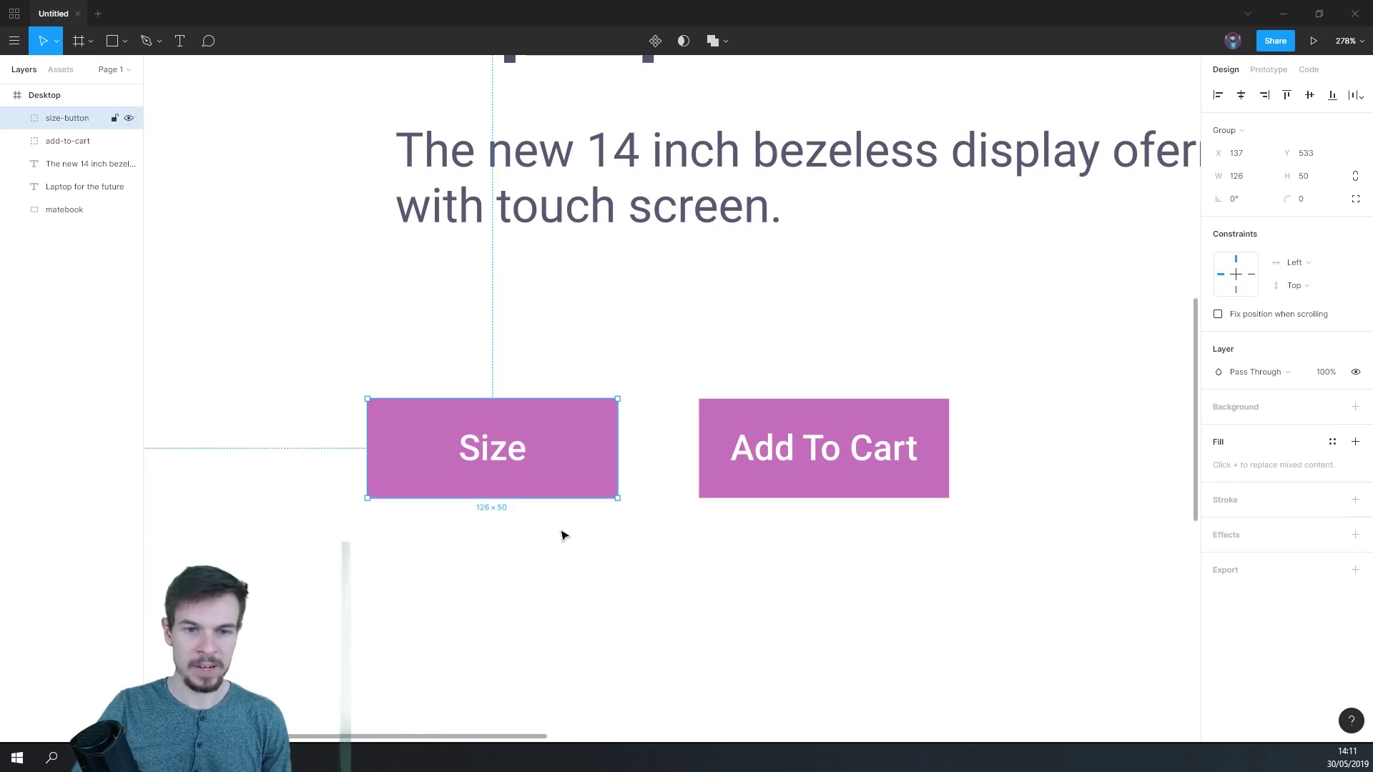
click(554, 551)
- Add an inside stroke of width 3 to the rectangle in the size-button group
scroll(544, 500, down, 1)
click(514, 395)
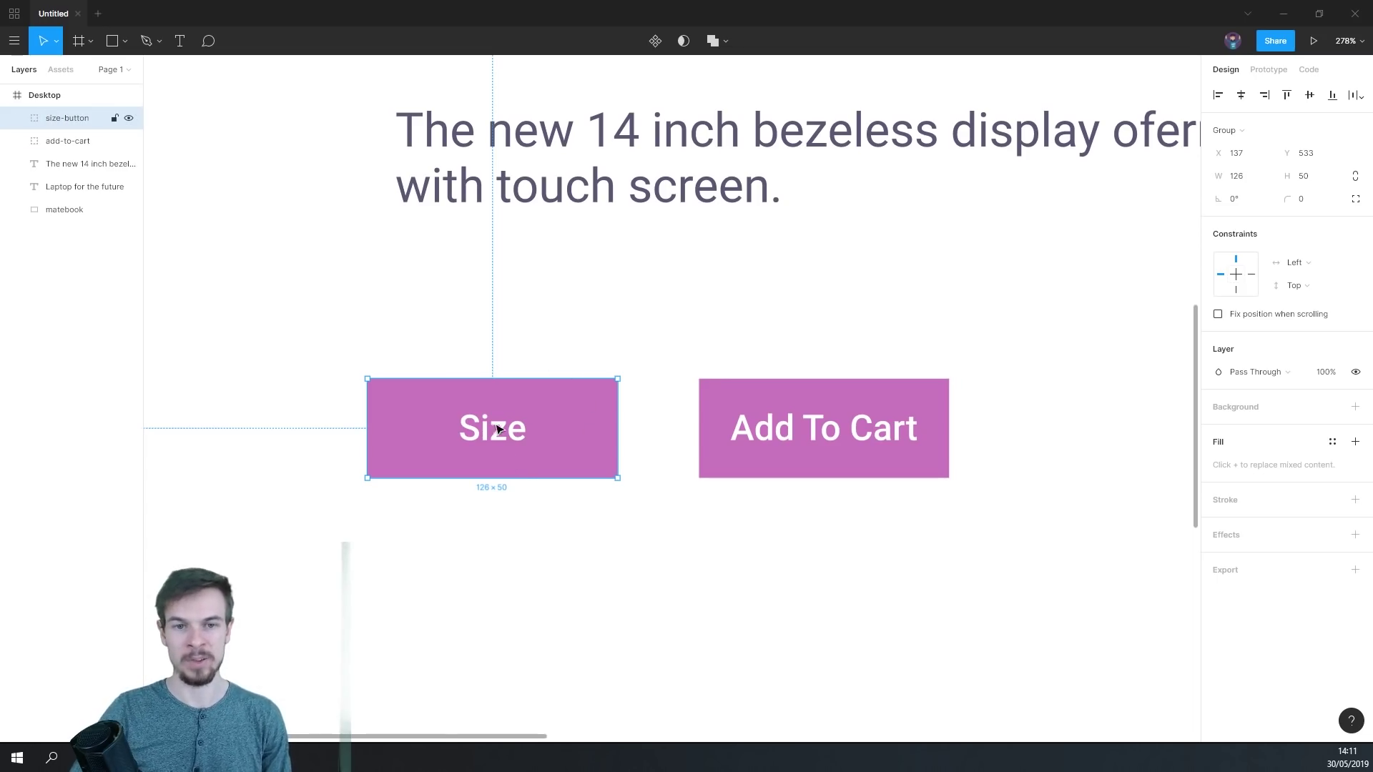
click(606, 587)
double_click(577, 432)
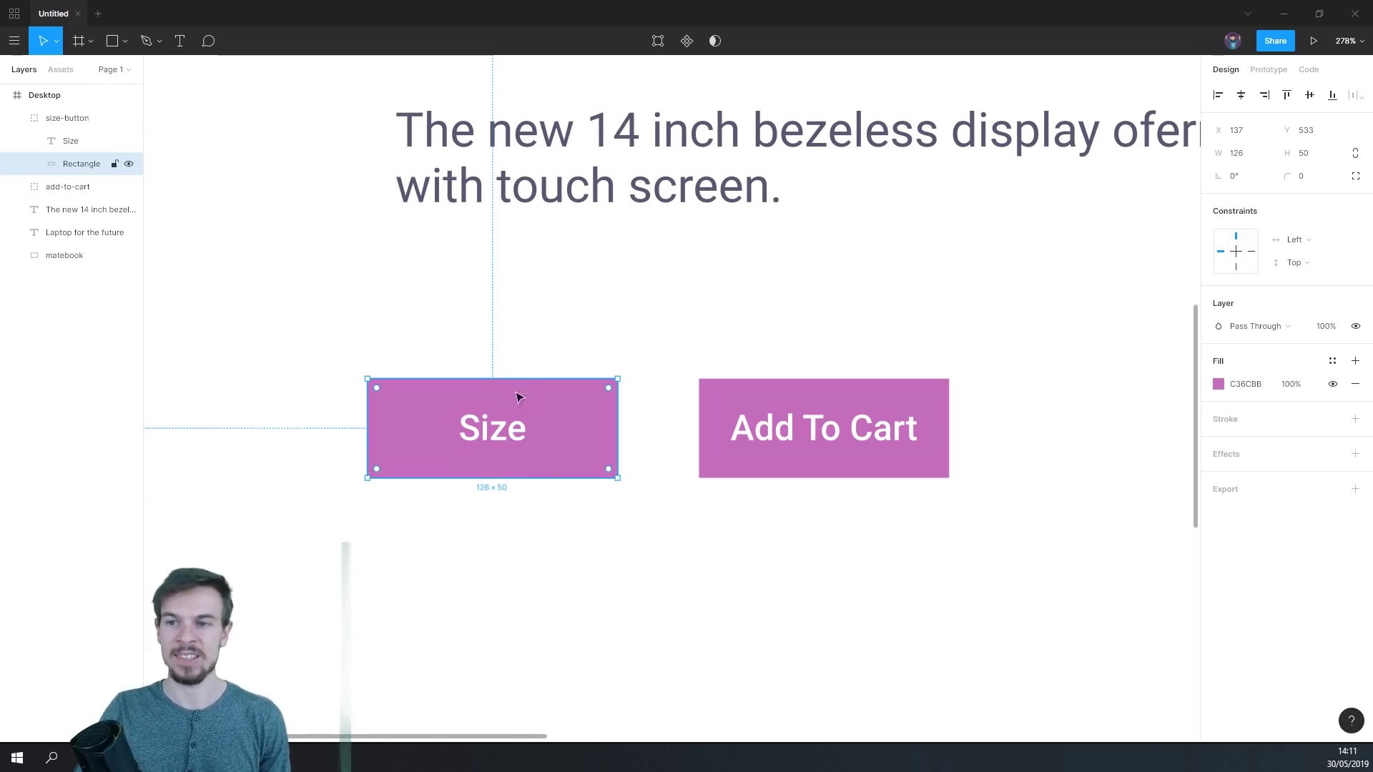
click(1355, 419)
click(1226, 466)
text(3)
key(Return)
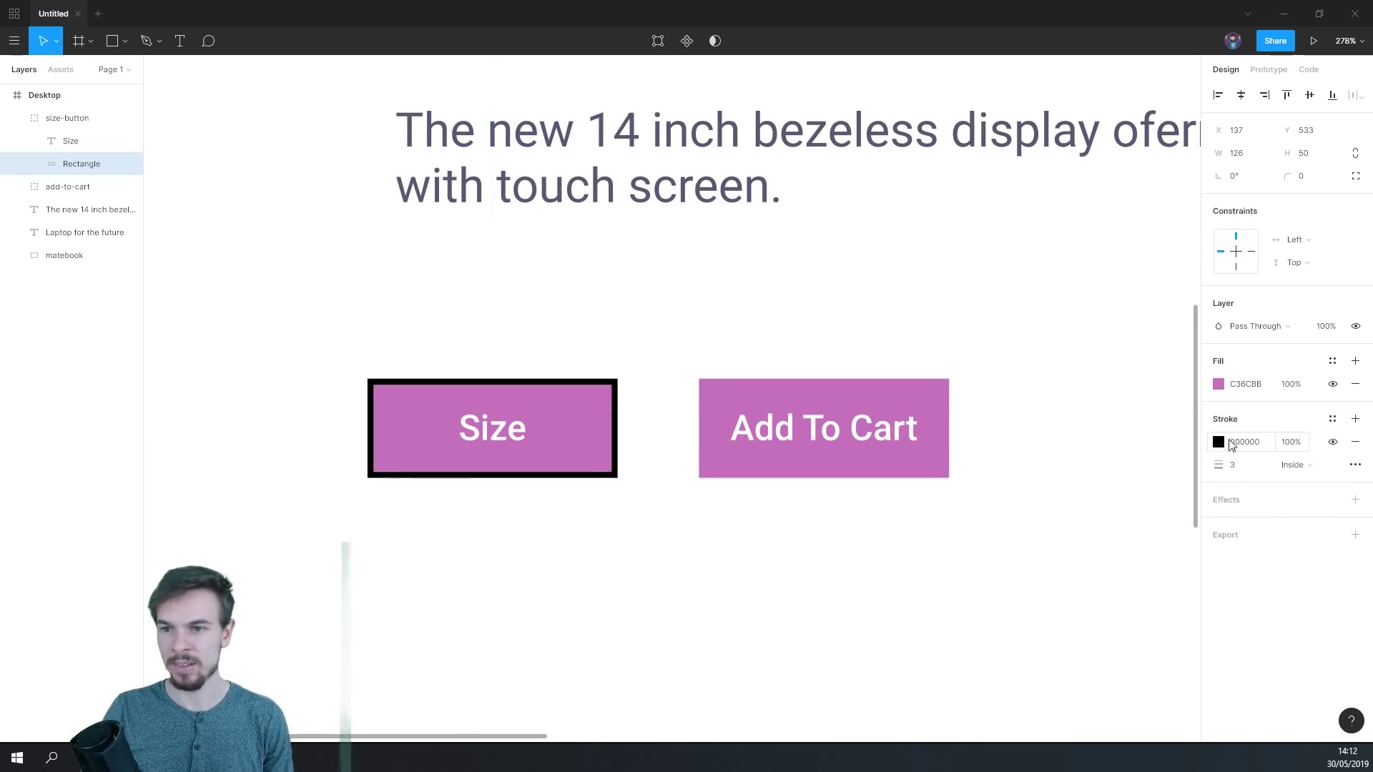
- Set the Size rectangle's stroke colour to the document's pink C36CBB and remove the rectangle's fill
click(1218, 386)
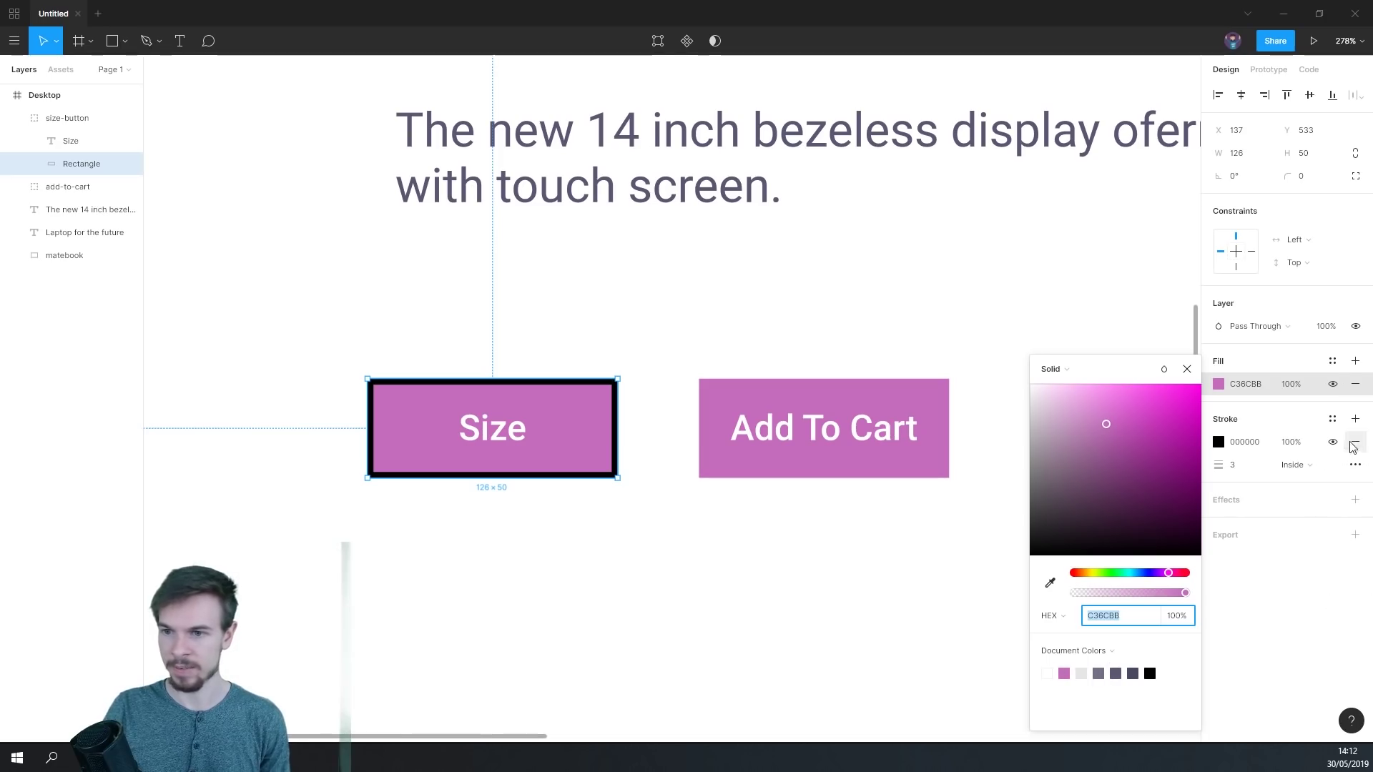
click(1290, 490)
click(1218, 442)
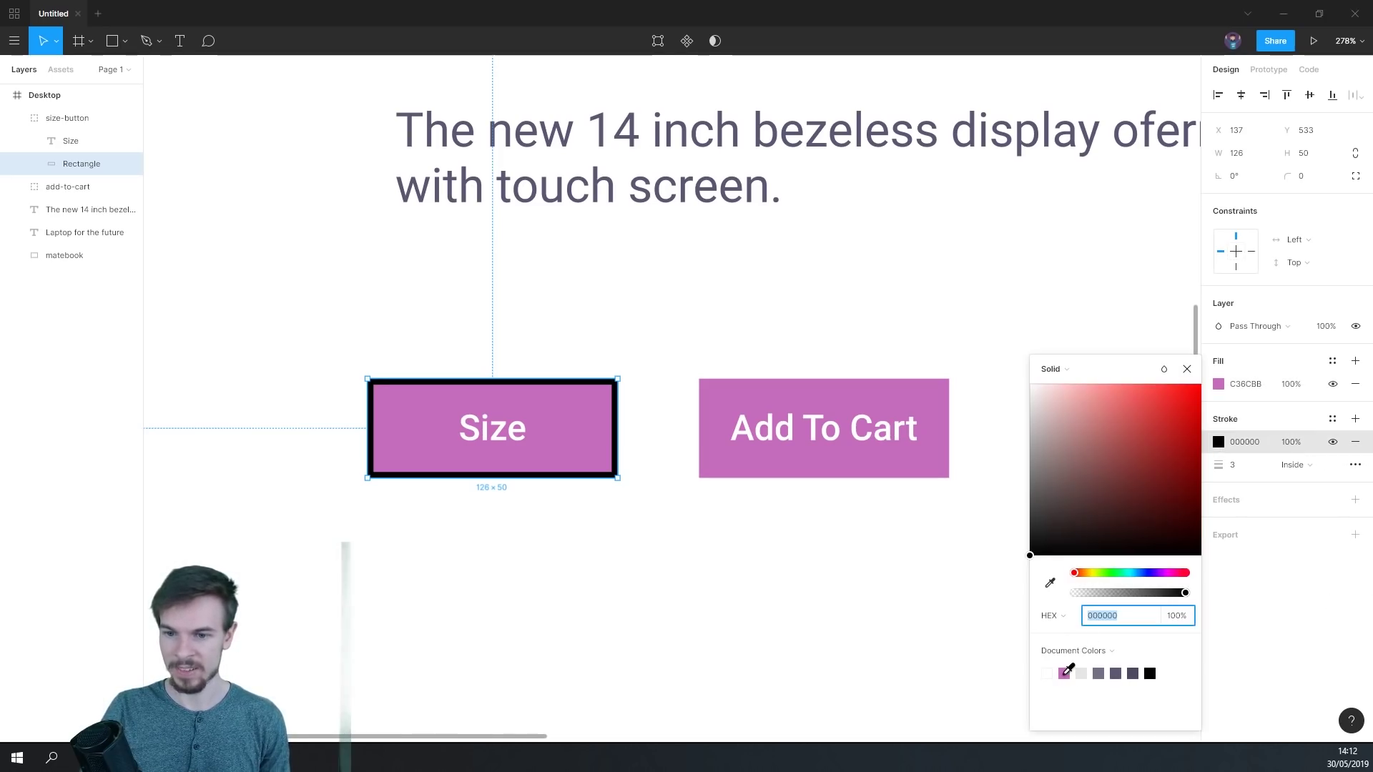
click(1066, 673)
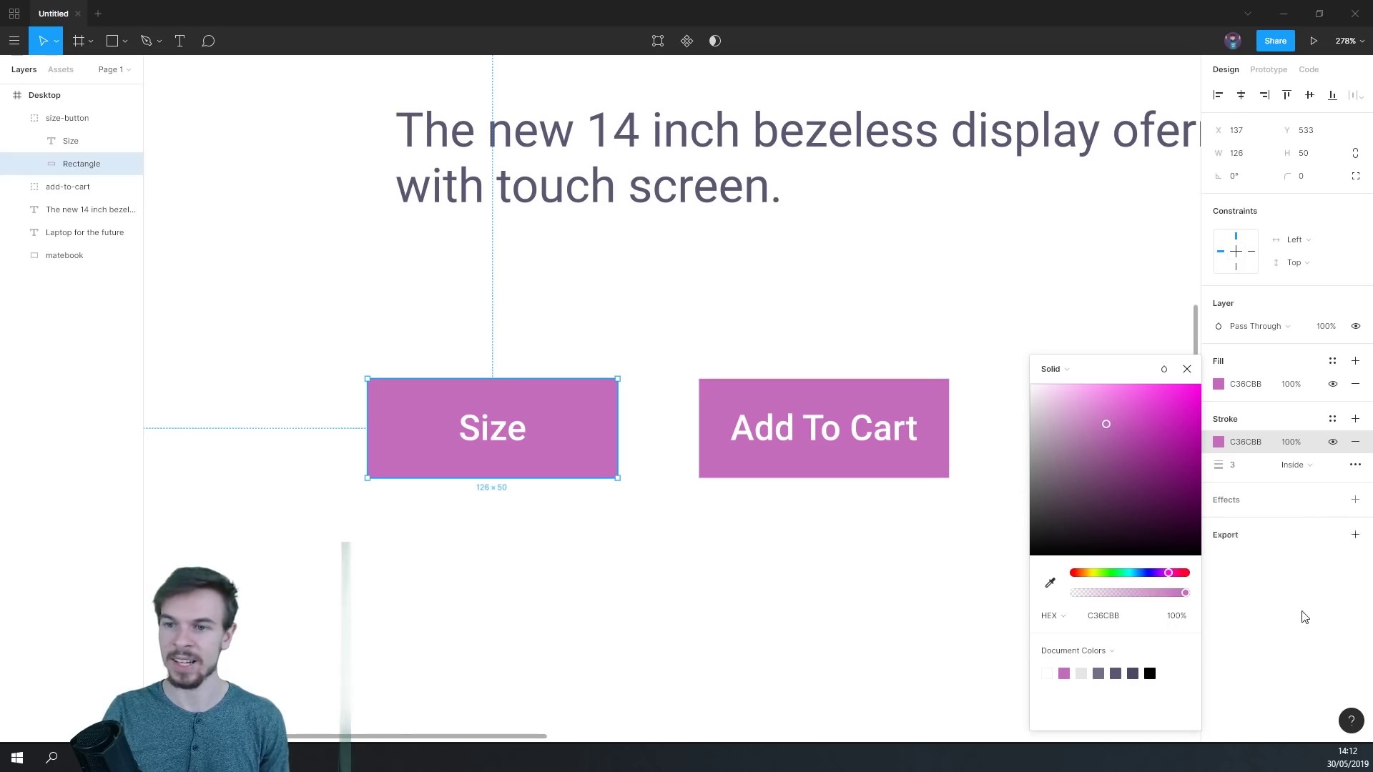
click(1355, 384)
click(1355, 384)
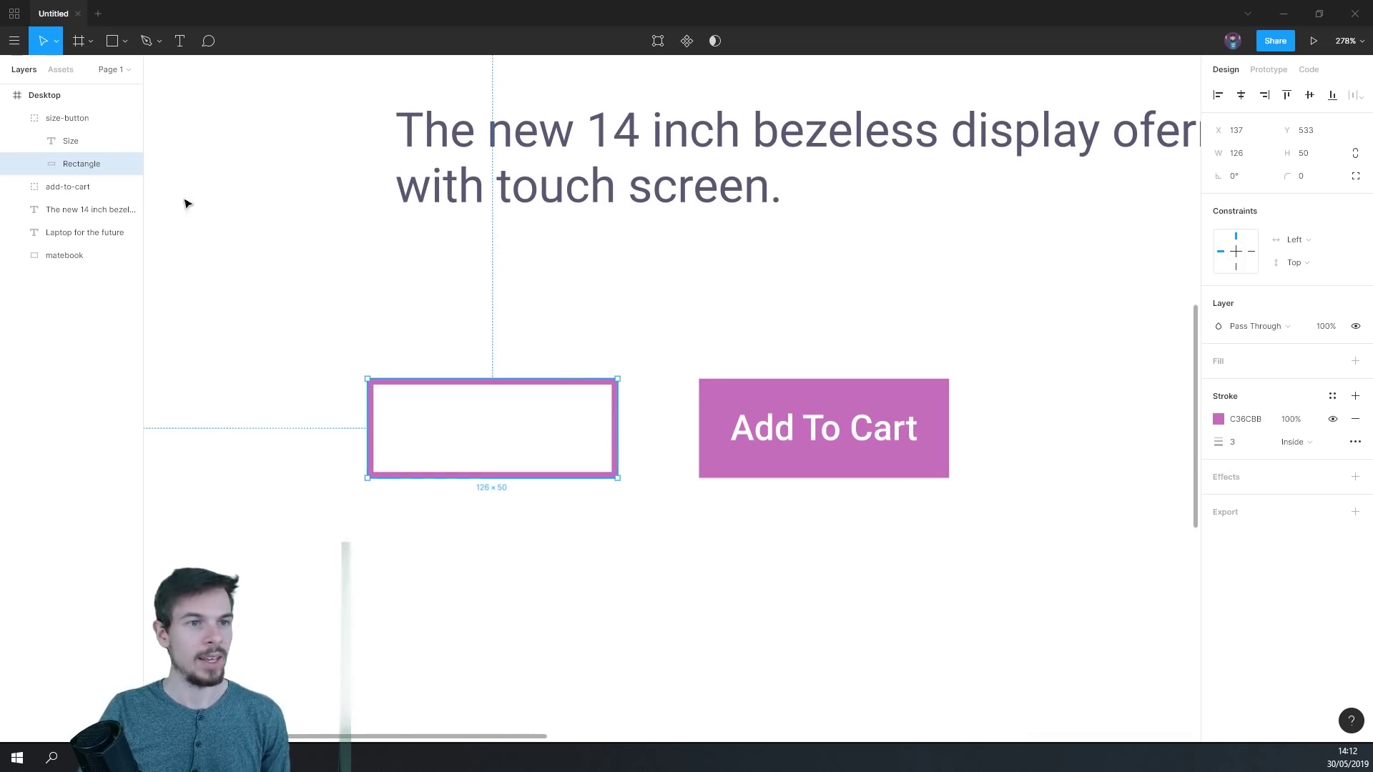
- Change the Size label's fill to black 000000
click(72, 143)
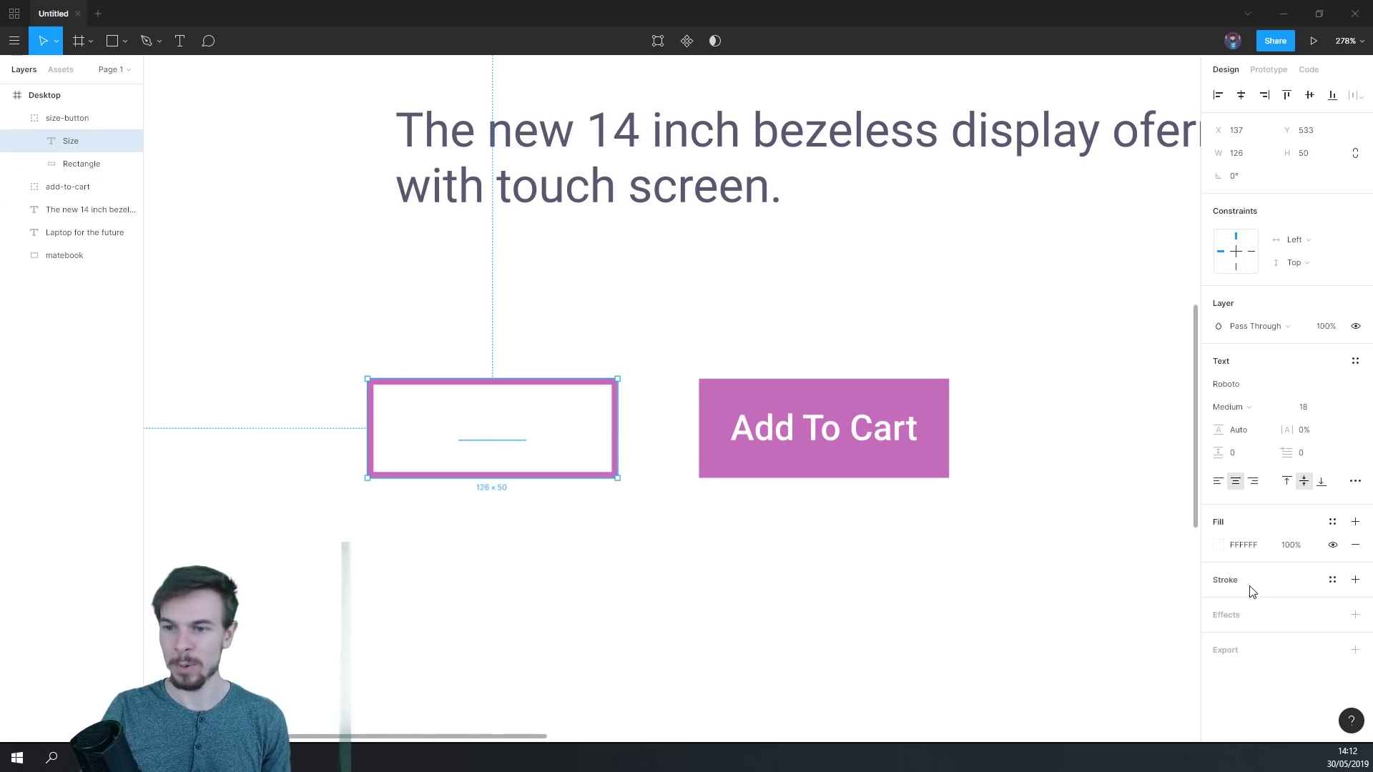
click(1218, 545)
drag(1066, 432, 1005, 646)
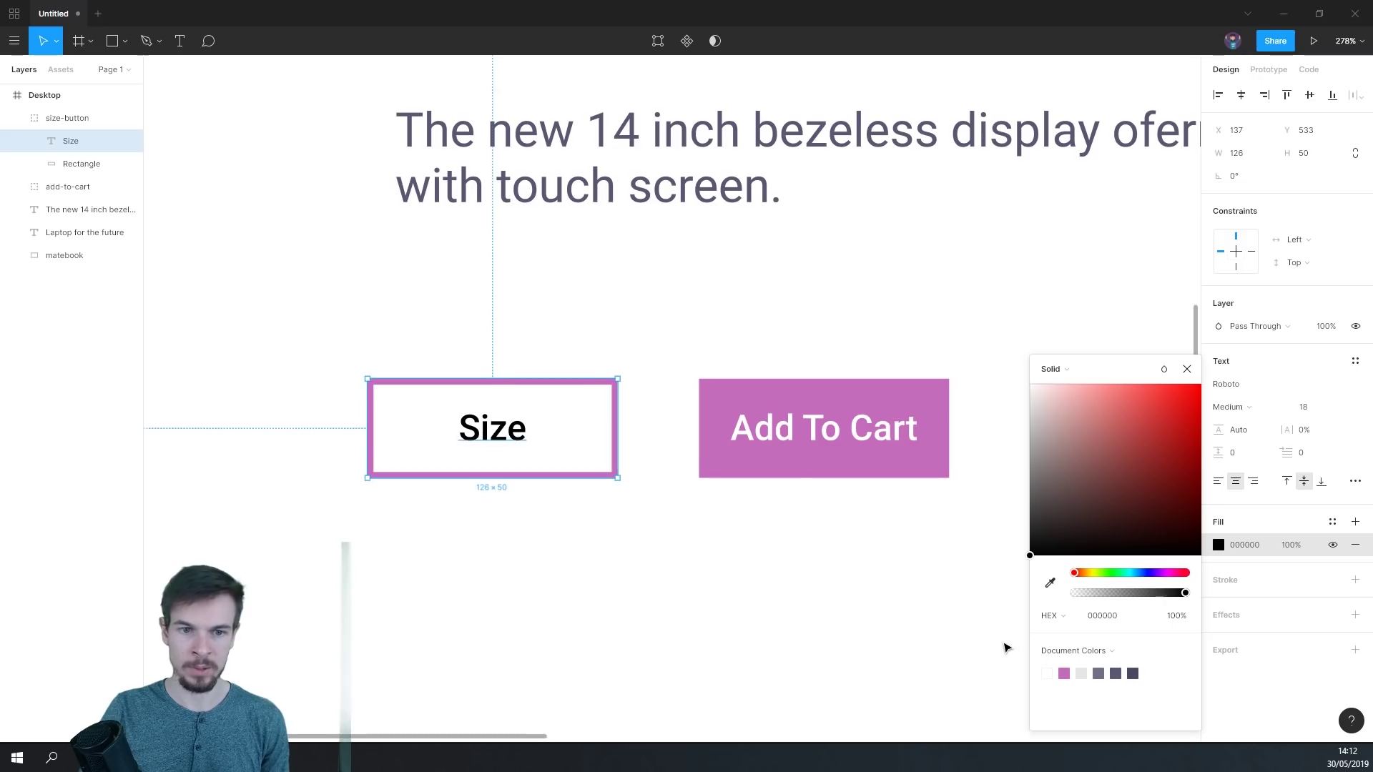
scroll(732, 341, up, 1)
scroll(794, 543, down, 2)
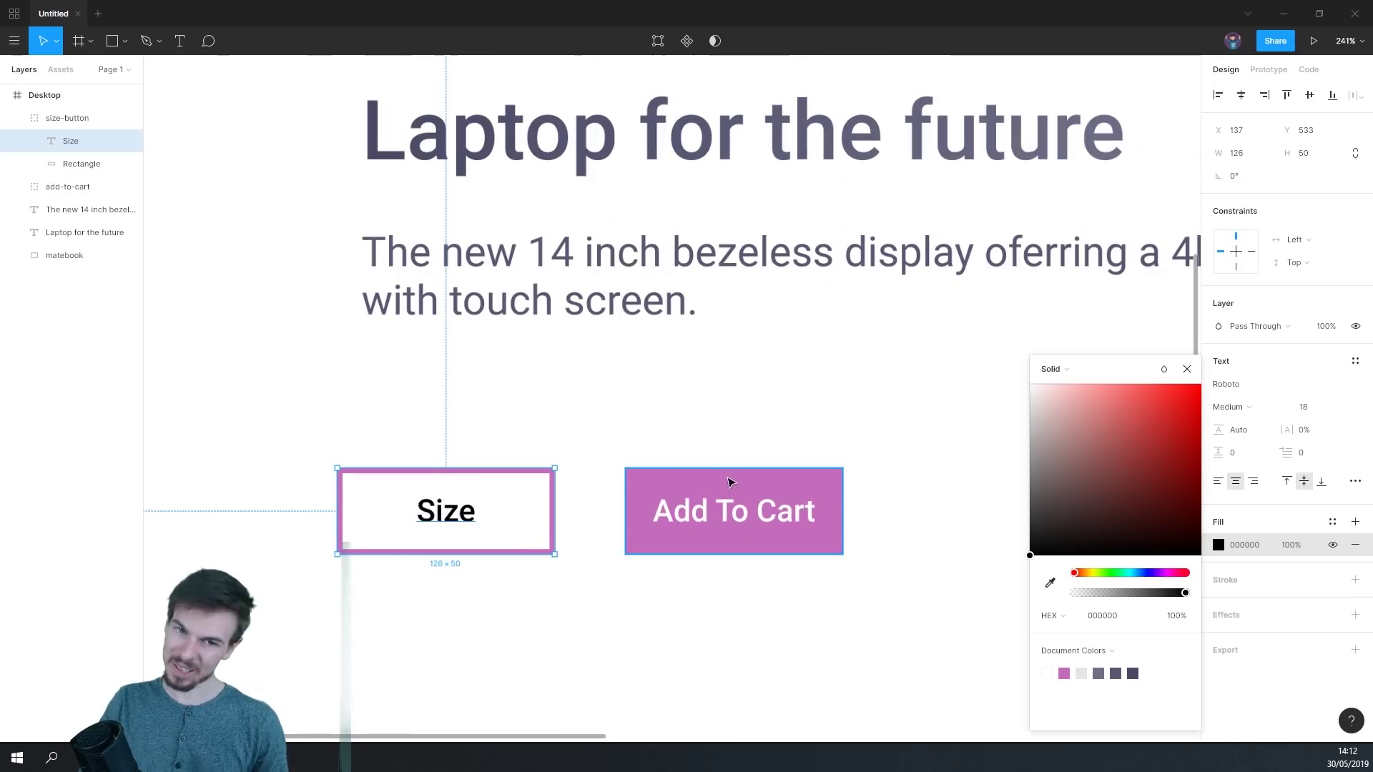
scroll(595, 556, down, 3)
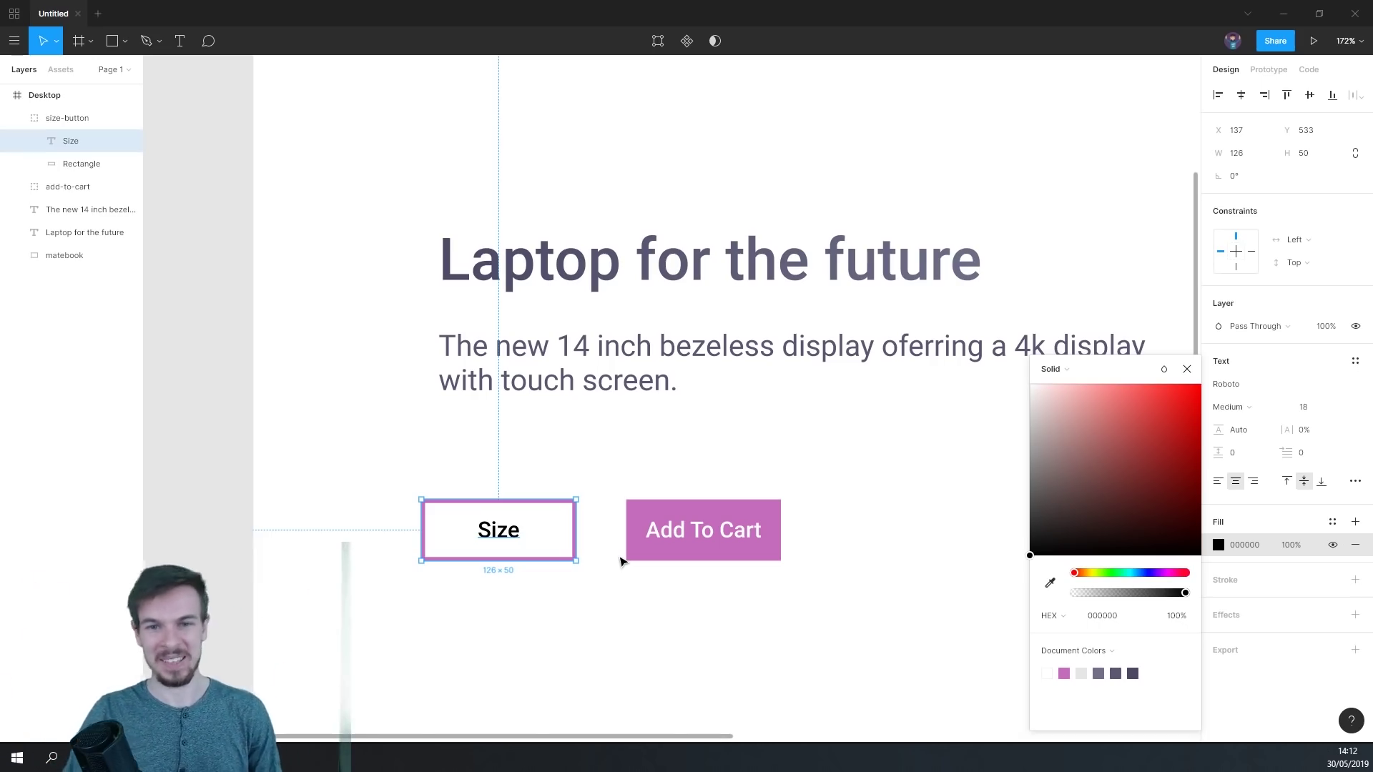
scroll(621, 562, up, 5)
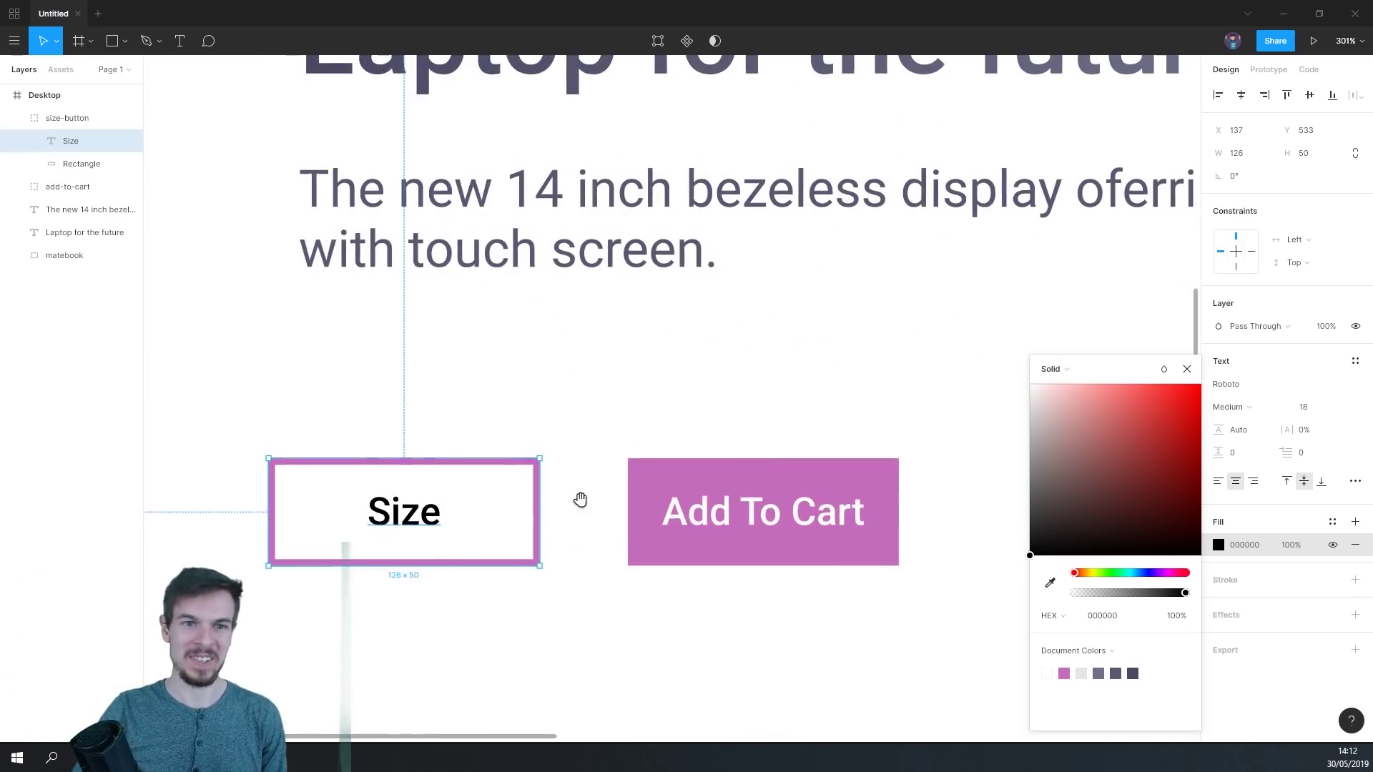
scroll(591, 558, down, 2)
drag(591, 558, 628, 408)
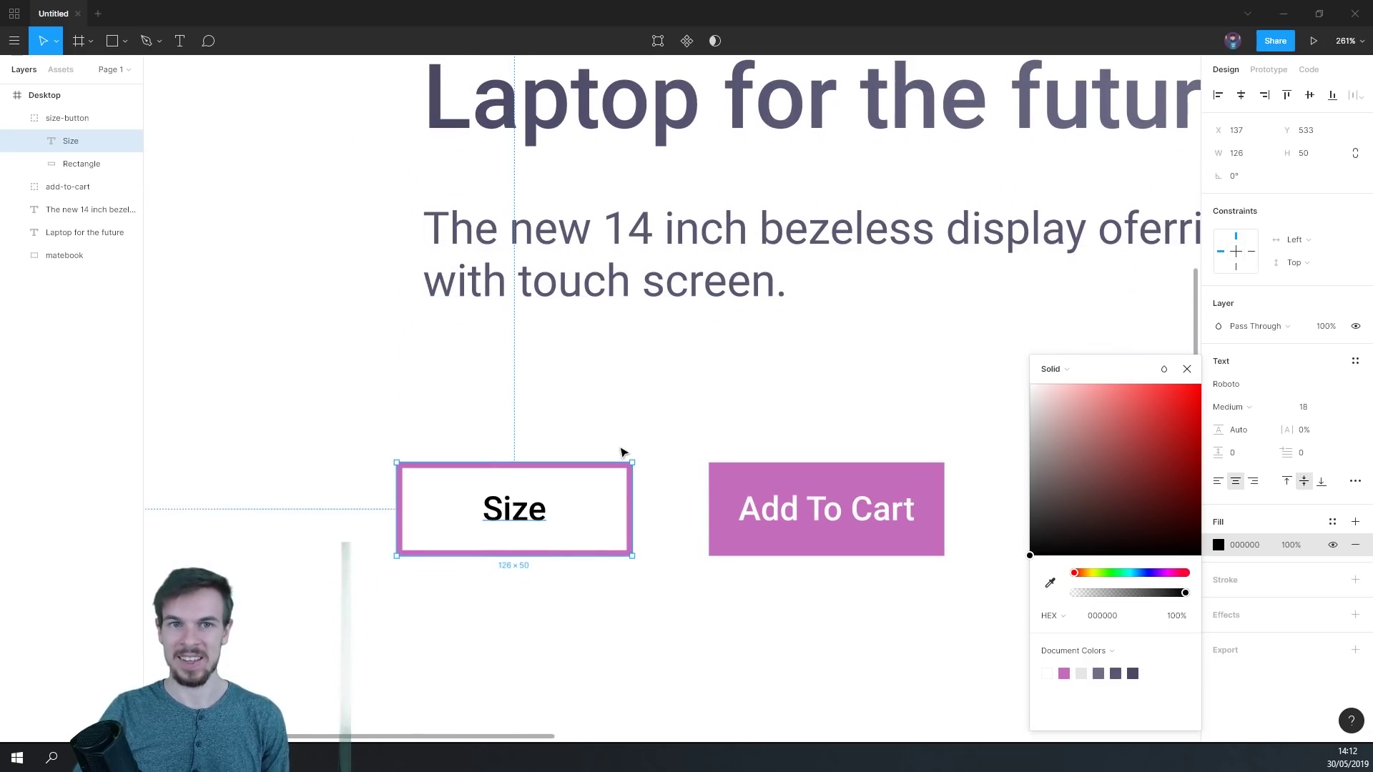
scroll(745, 371, down, 2)
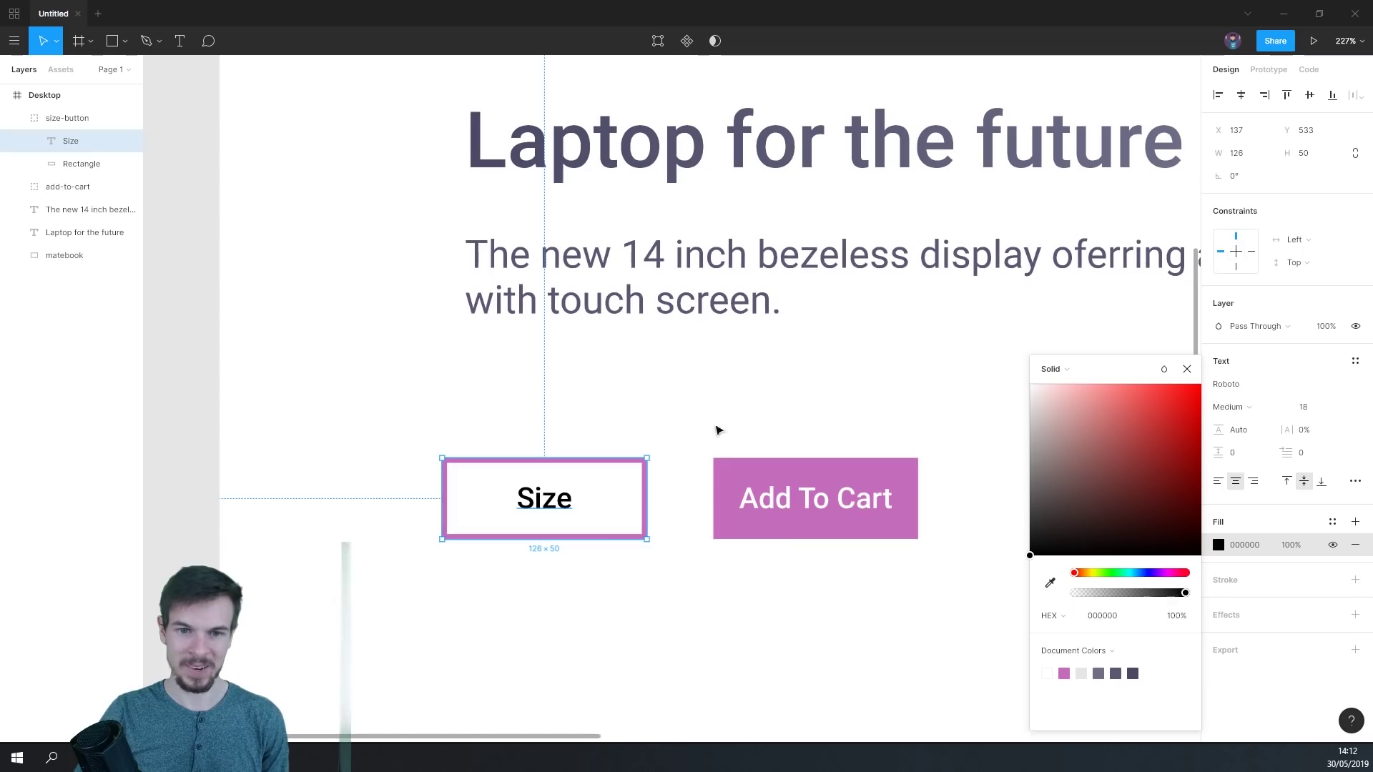
- Recolour the Size label with the dark purple-grey sampled from the "Laptop for the future" heading using the eyedropper
click(1051, 584)
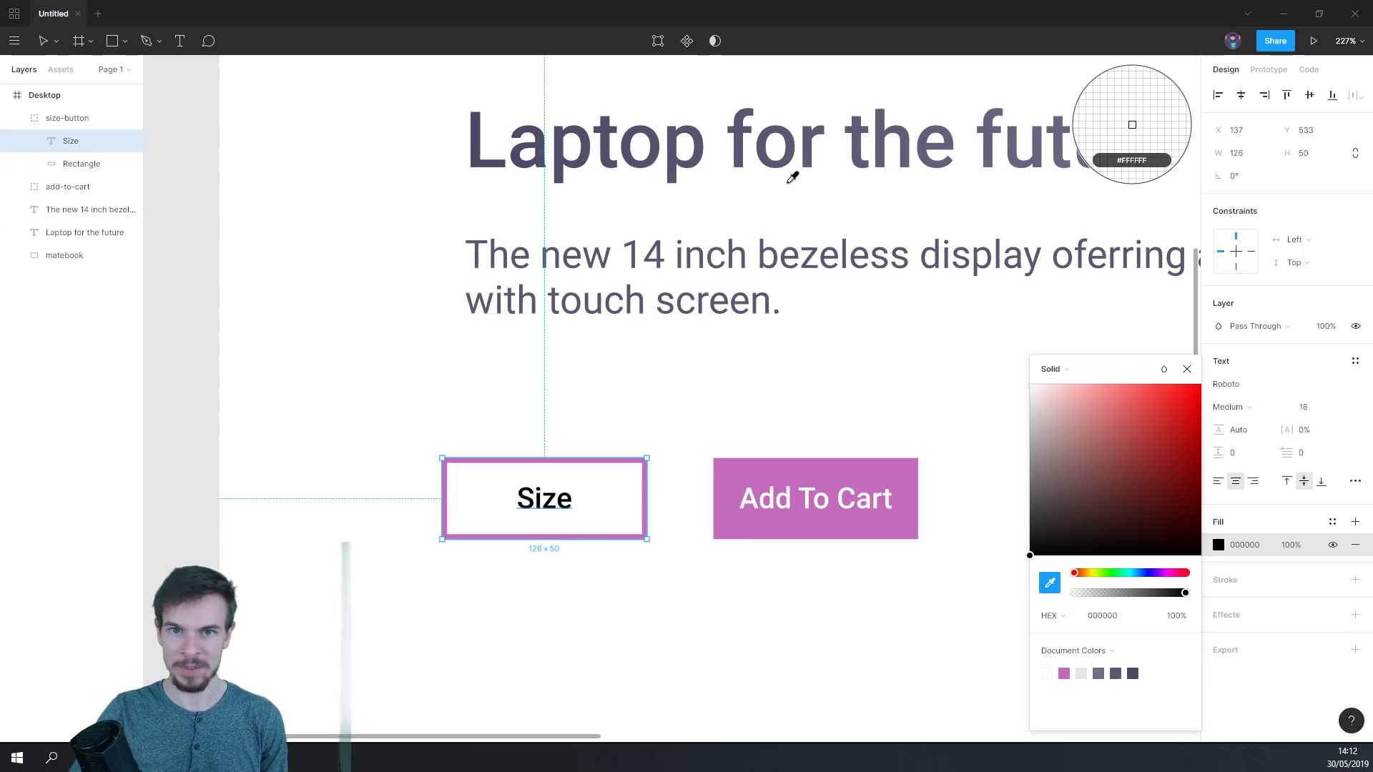
click(1130, 124)
click(697, 570)
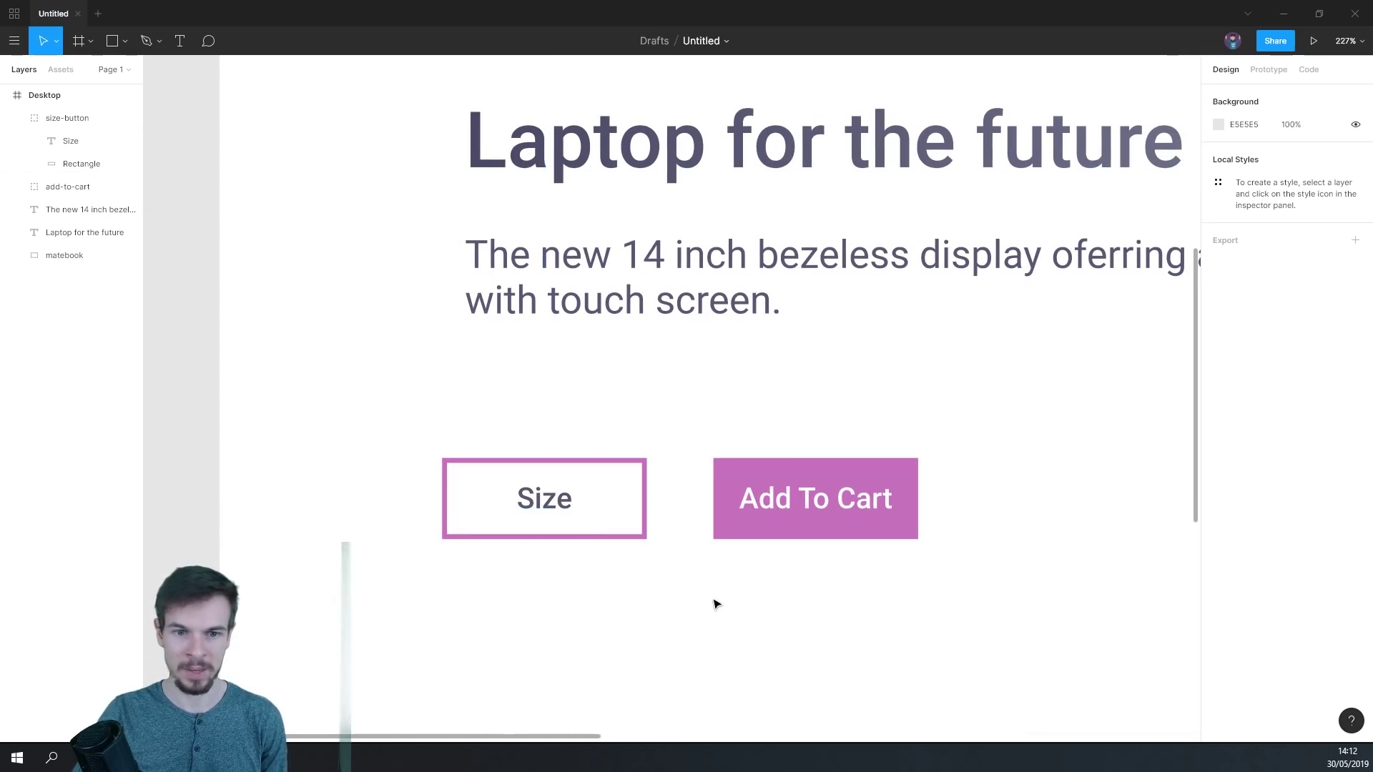
scroll(652, 553, down, 4)
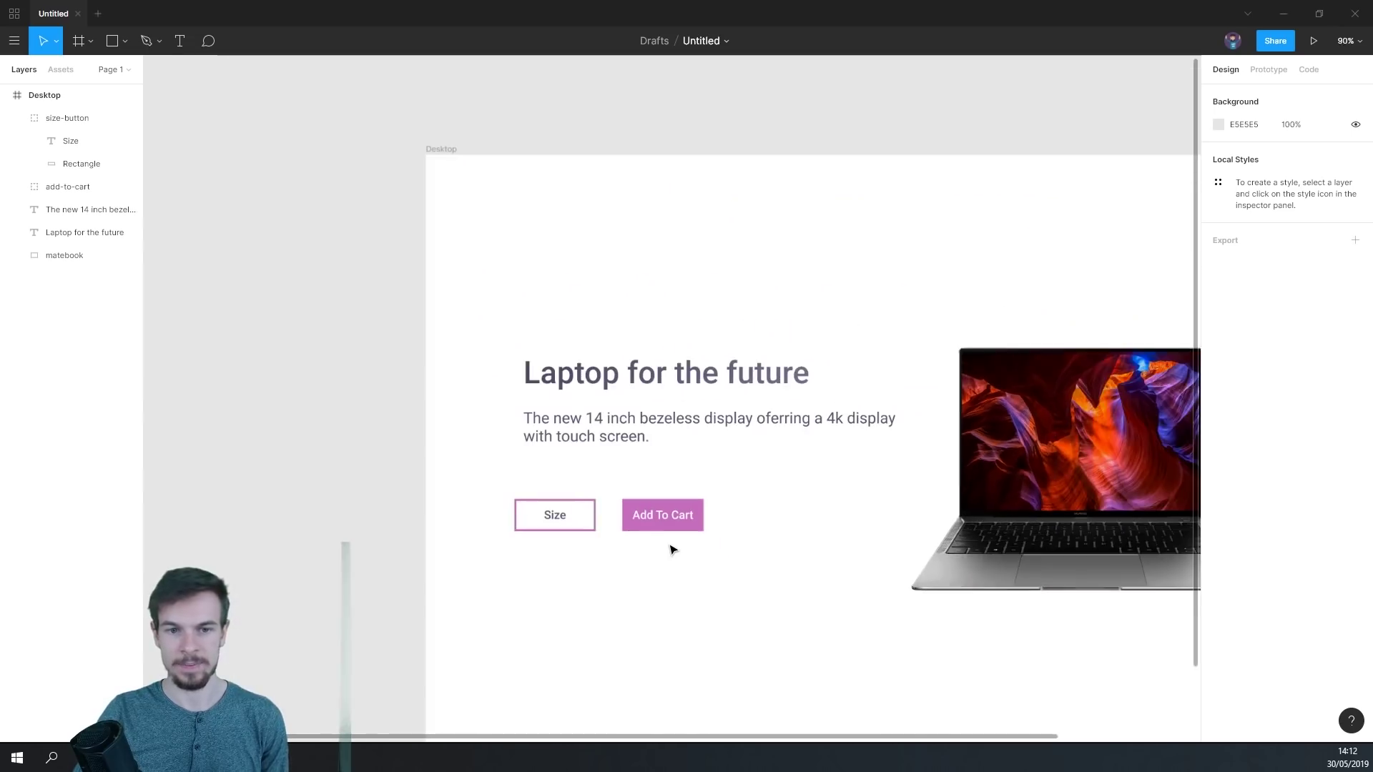
- Pull the Size label out of its button and set its text resizing to auto width
scroll(656, 545, up, 1)
scroll(657, 545, up, 2)
drag(383, 518, 694, 456)
scroll(708, 484, up, 1)
click(692, 453)
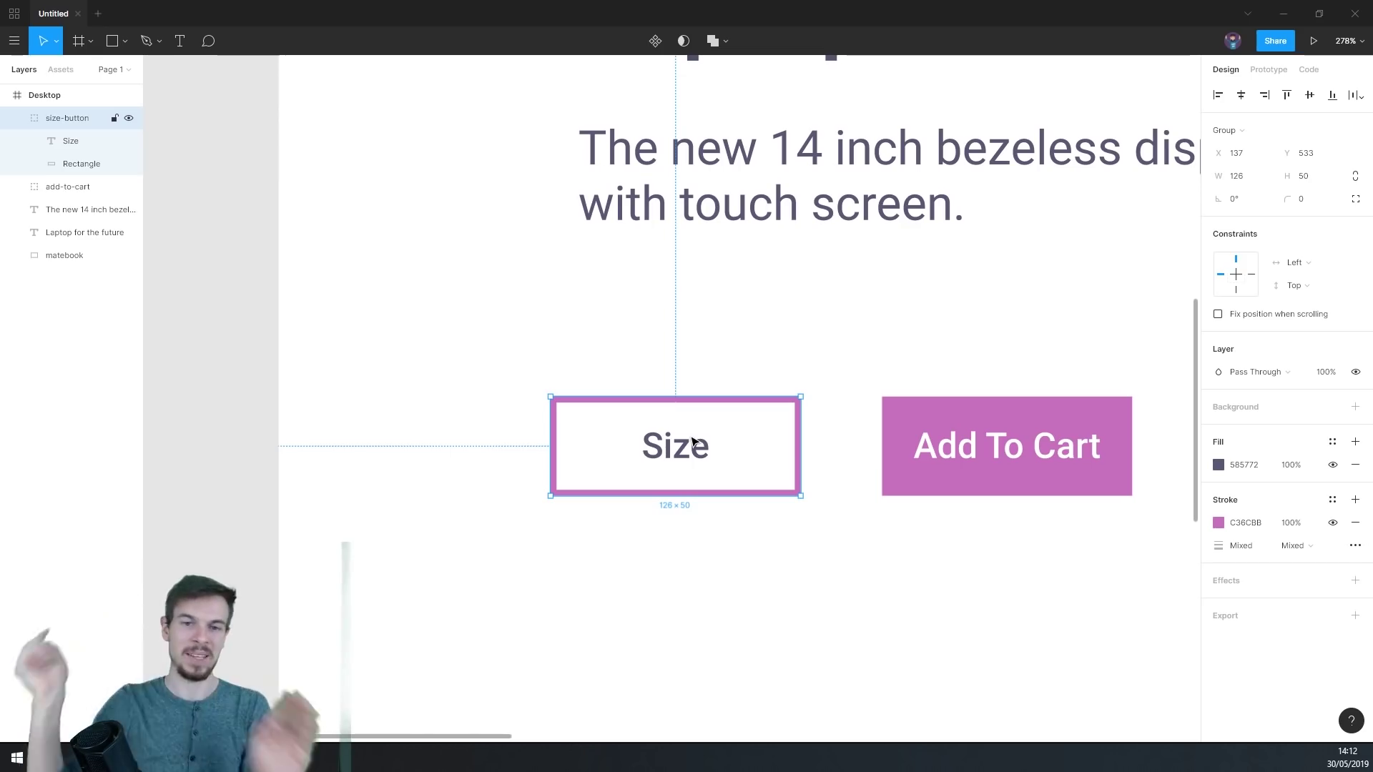
double_click(679, 449)
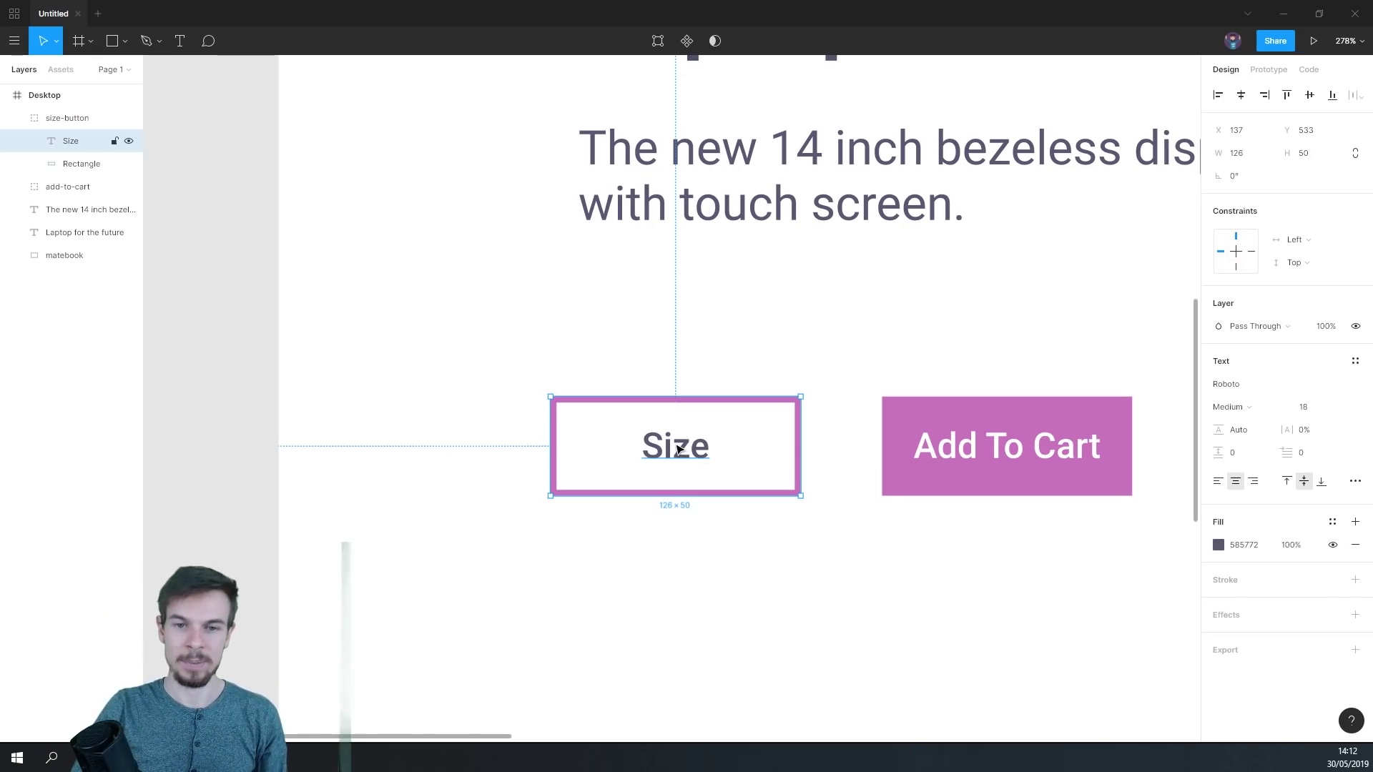
drag(650, 481, 807, 544)
click(1355, 482)
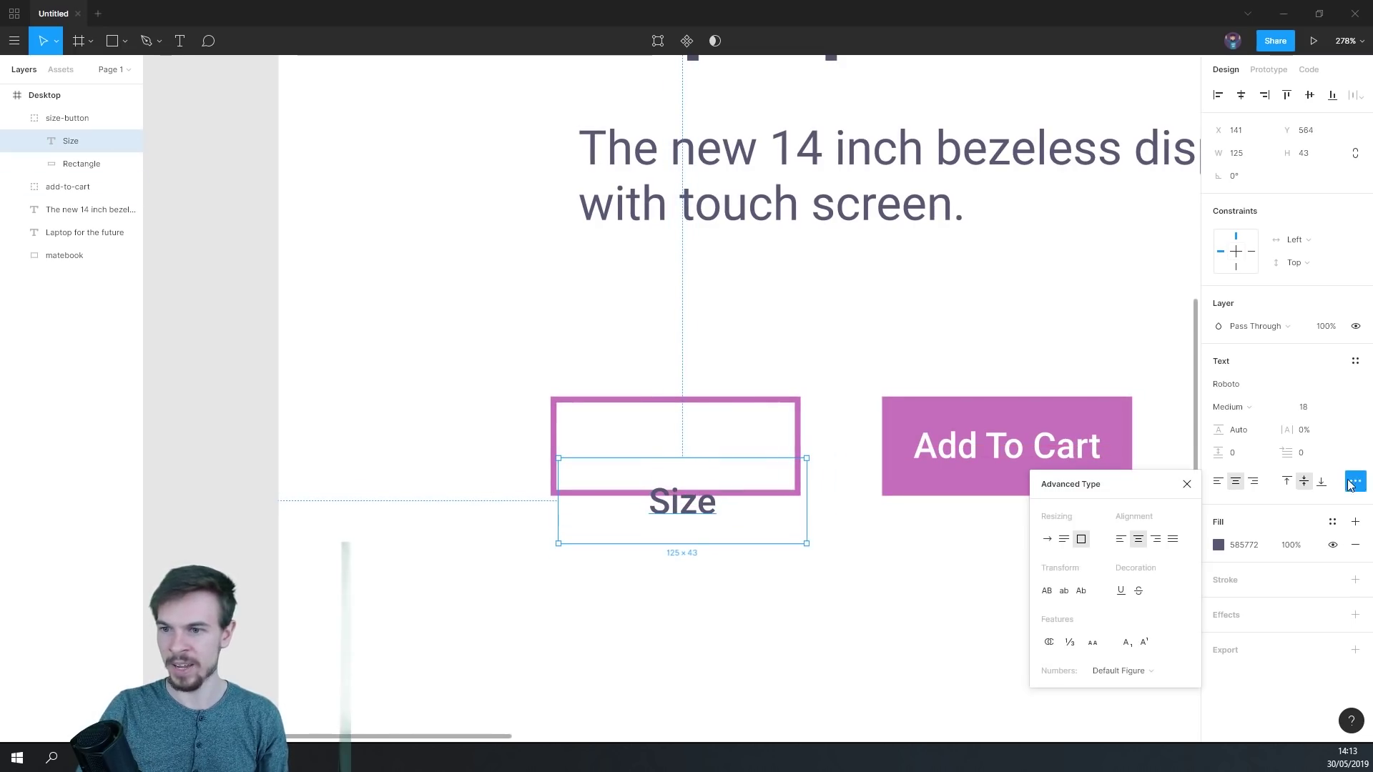
click(1047, 539)
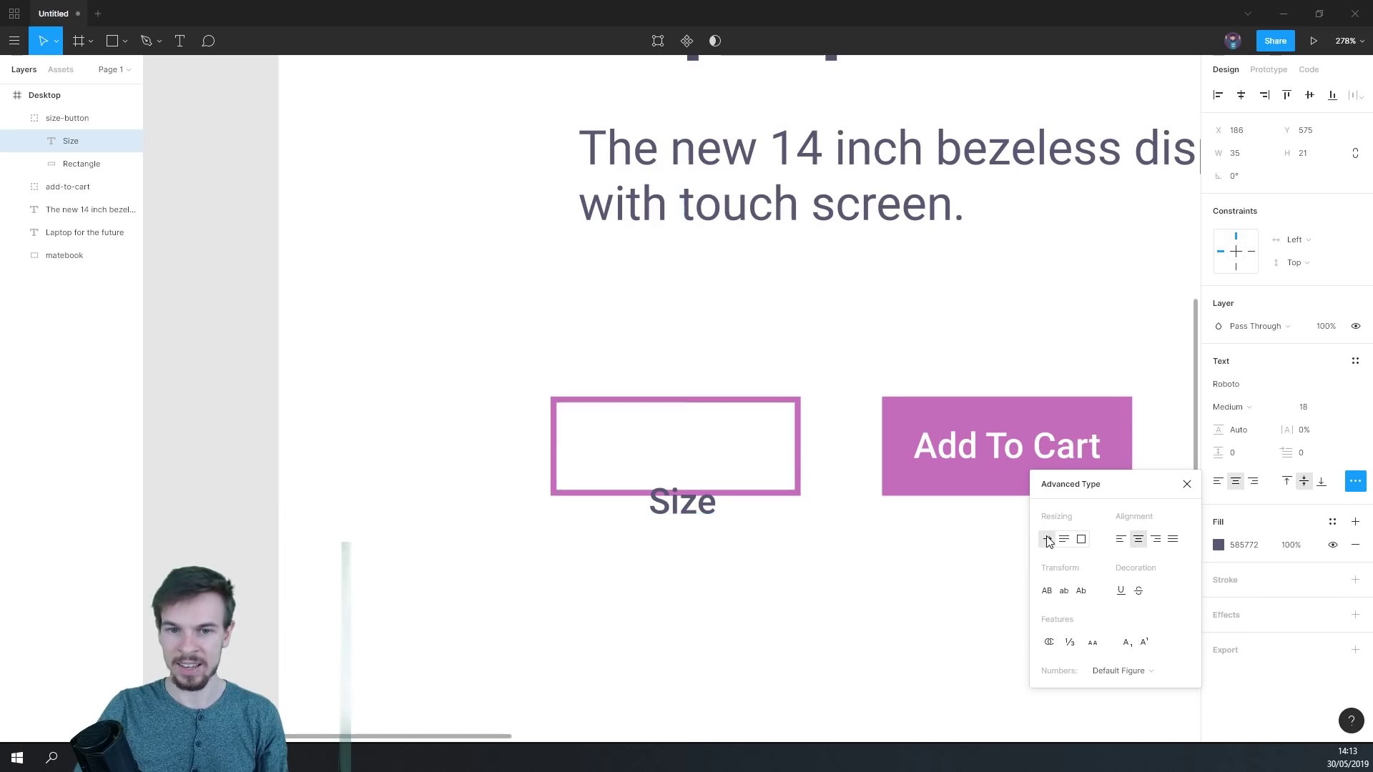
click(699, 508)
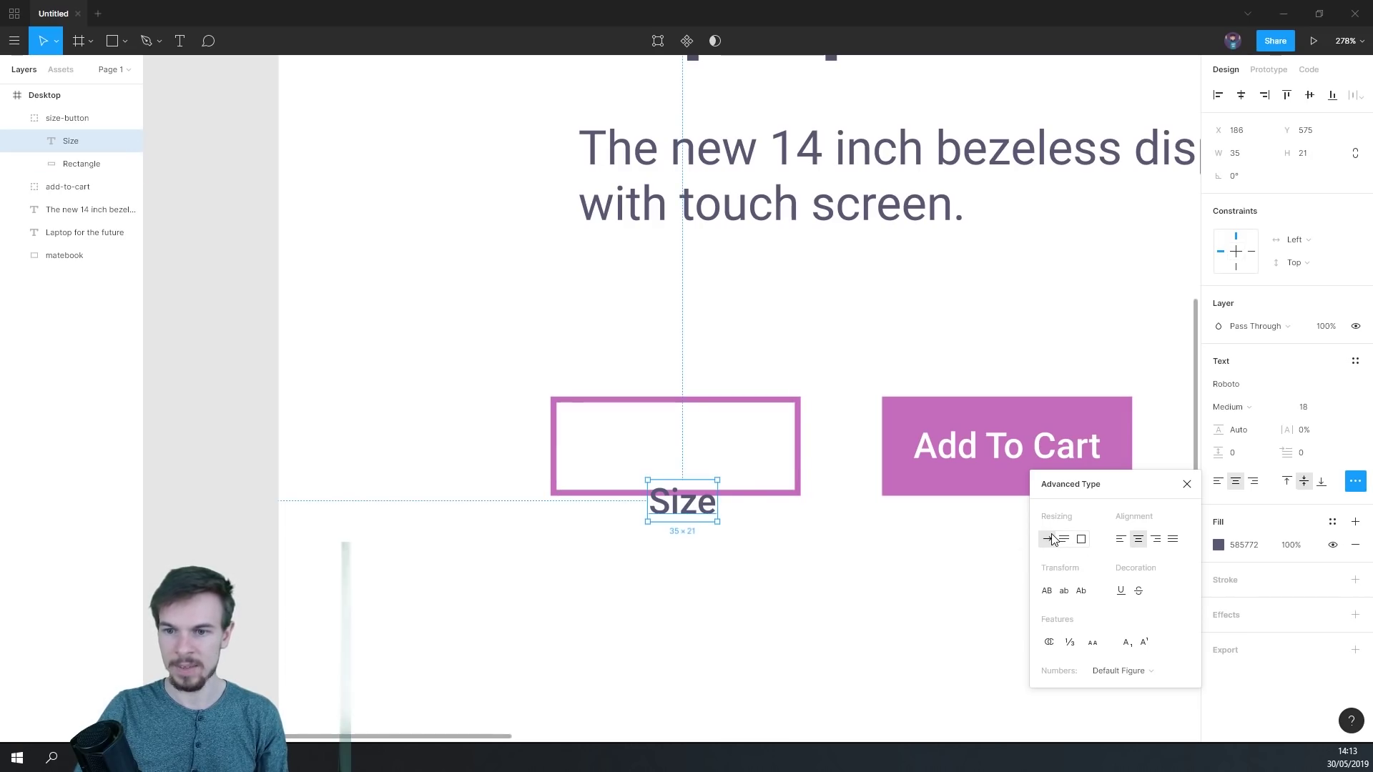
- Move the Size label back inside the outlined button near its left edge, at X 155, Y 547
drag(666, 480, 605, 422)
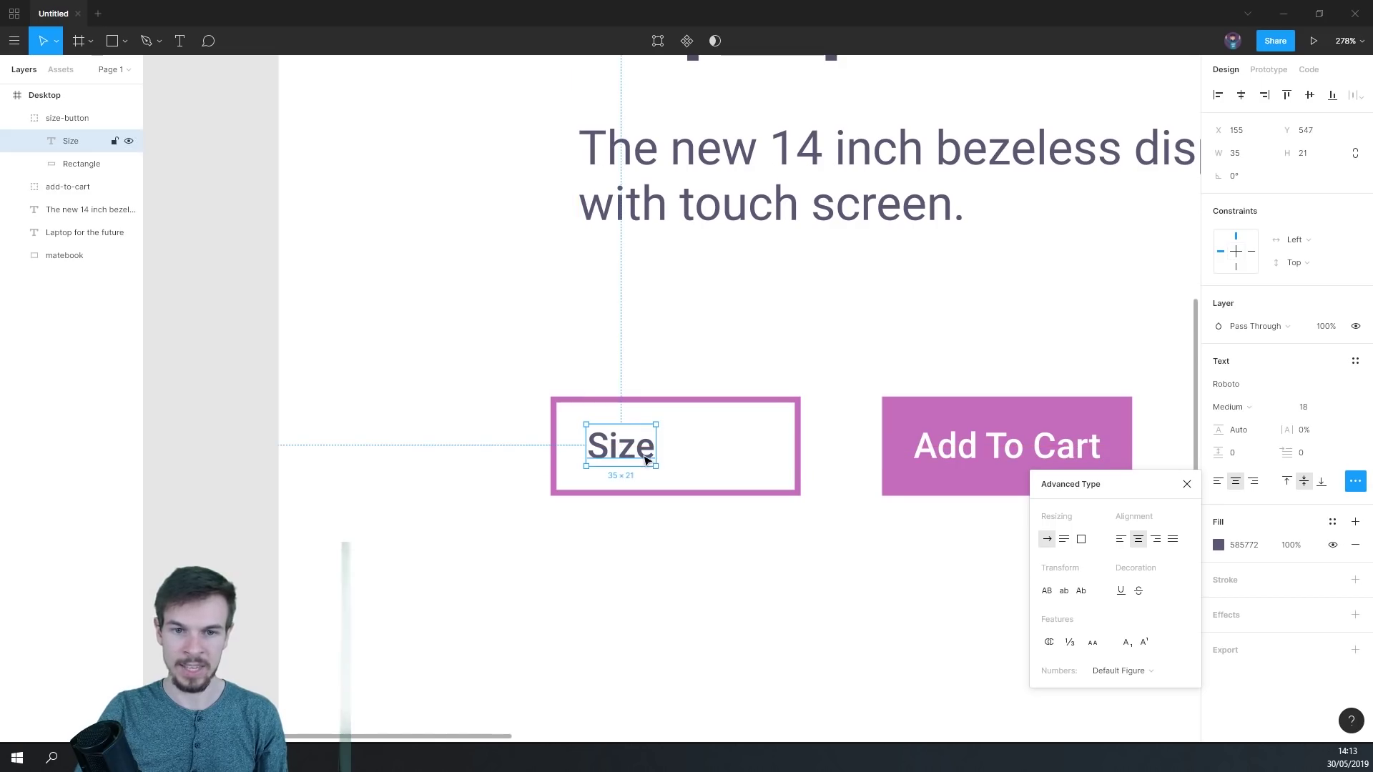
click(1187, 485)
click(839, 557)
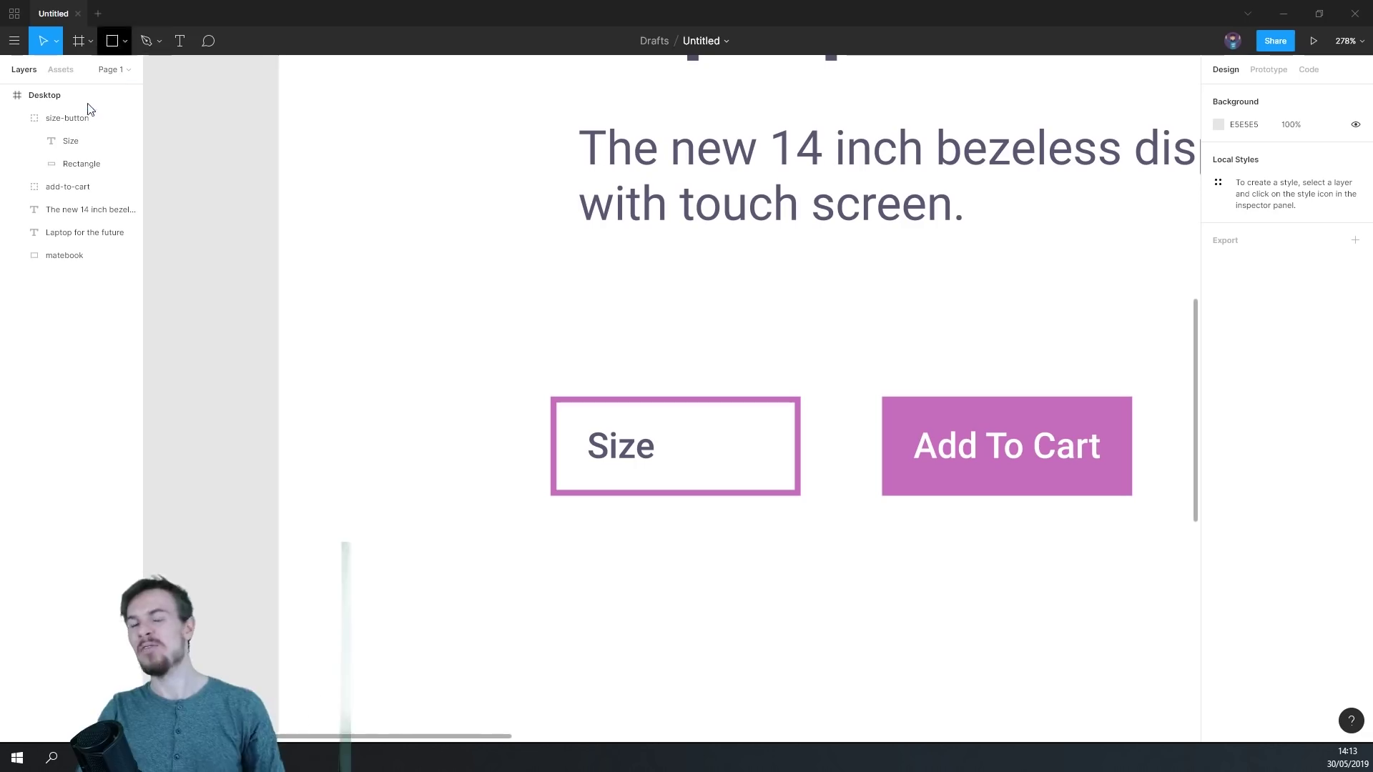
- Draw a downward arrow about 15 px long above the Size button and set its stroke width to 3
click(126, 41)
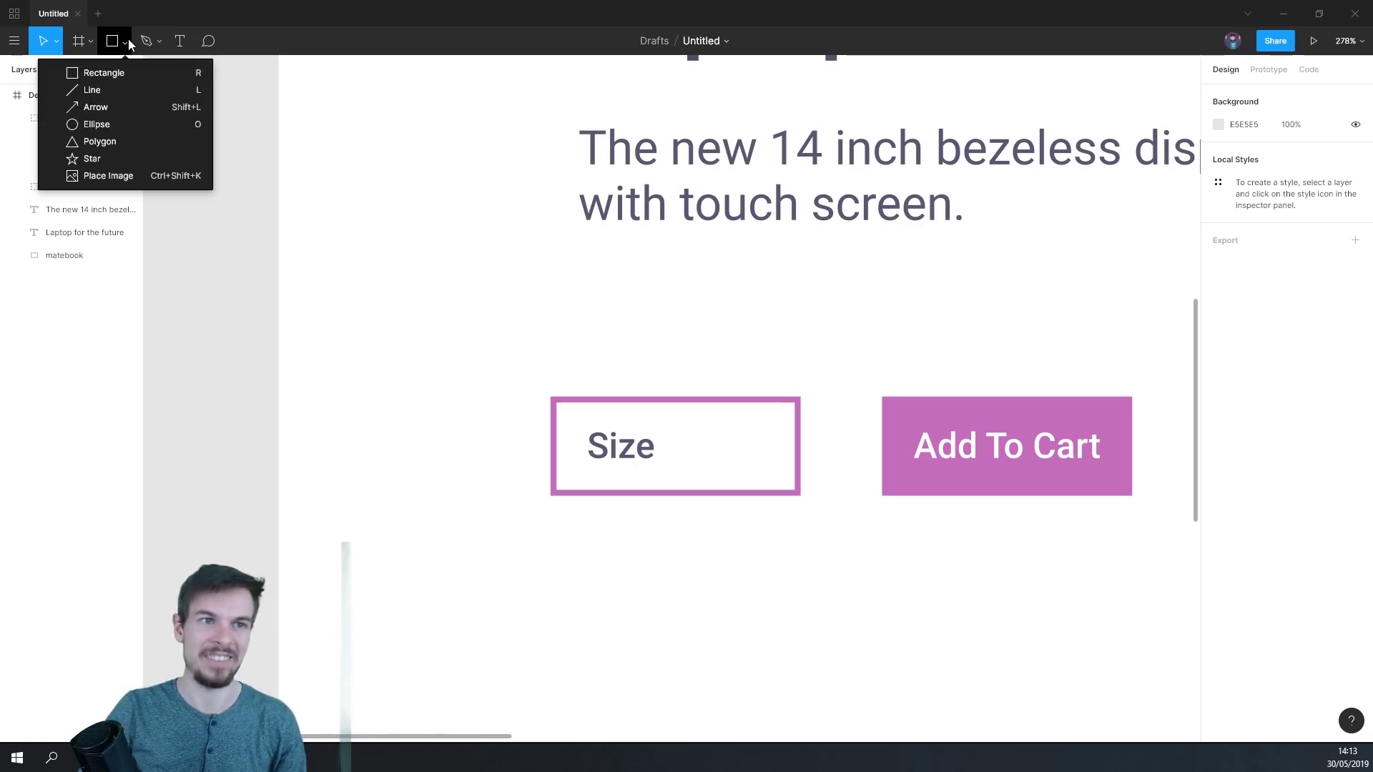
click(109, 105)
drag(628, 280, 628, 314)
scroll(633, 309, up, 5)
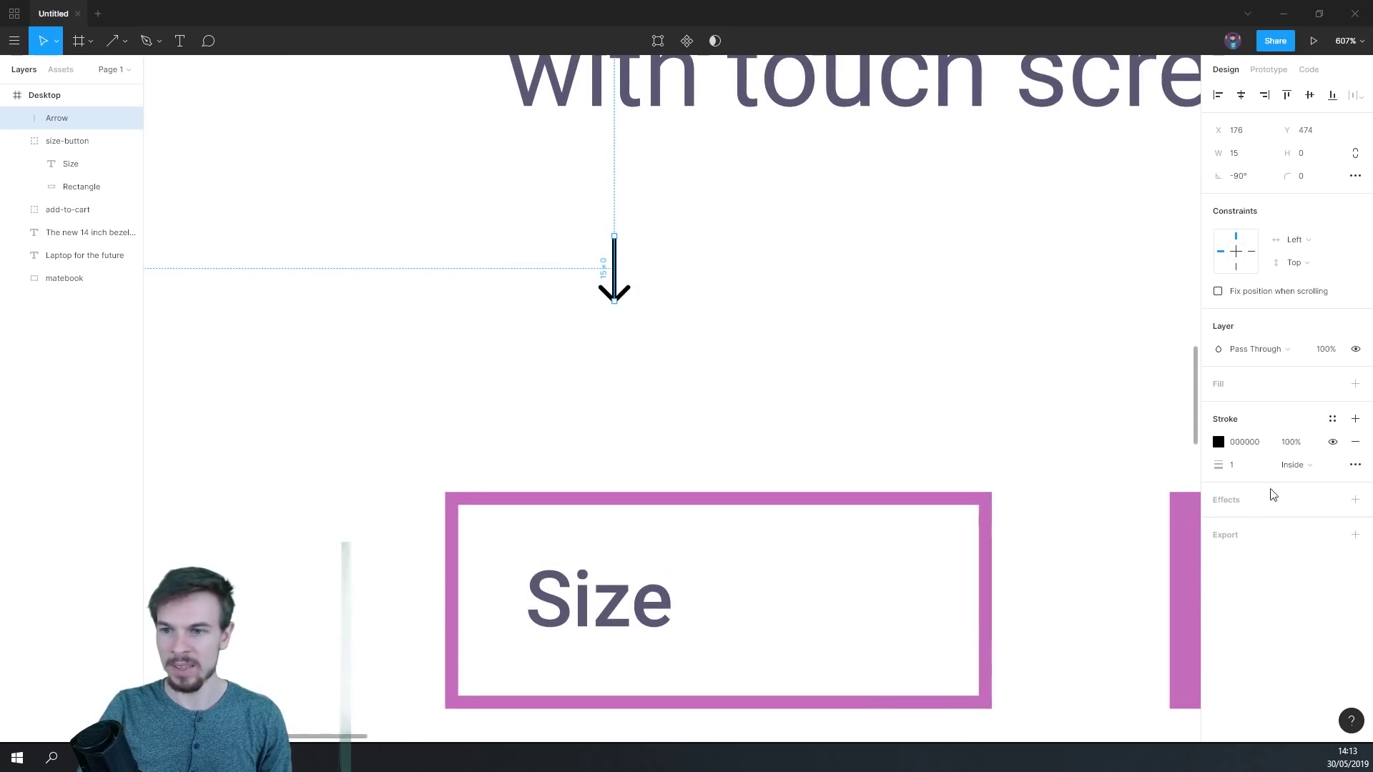
mouse_move(1218, 466)
mouse_down()
mouse_move(1238, 468)
mouse_move(1225, 470)
mouse_up()
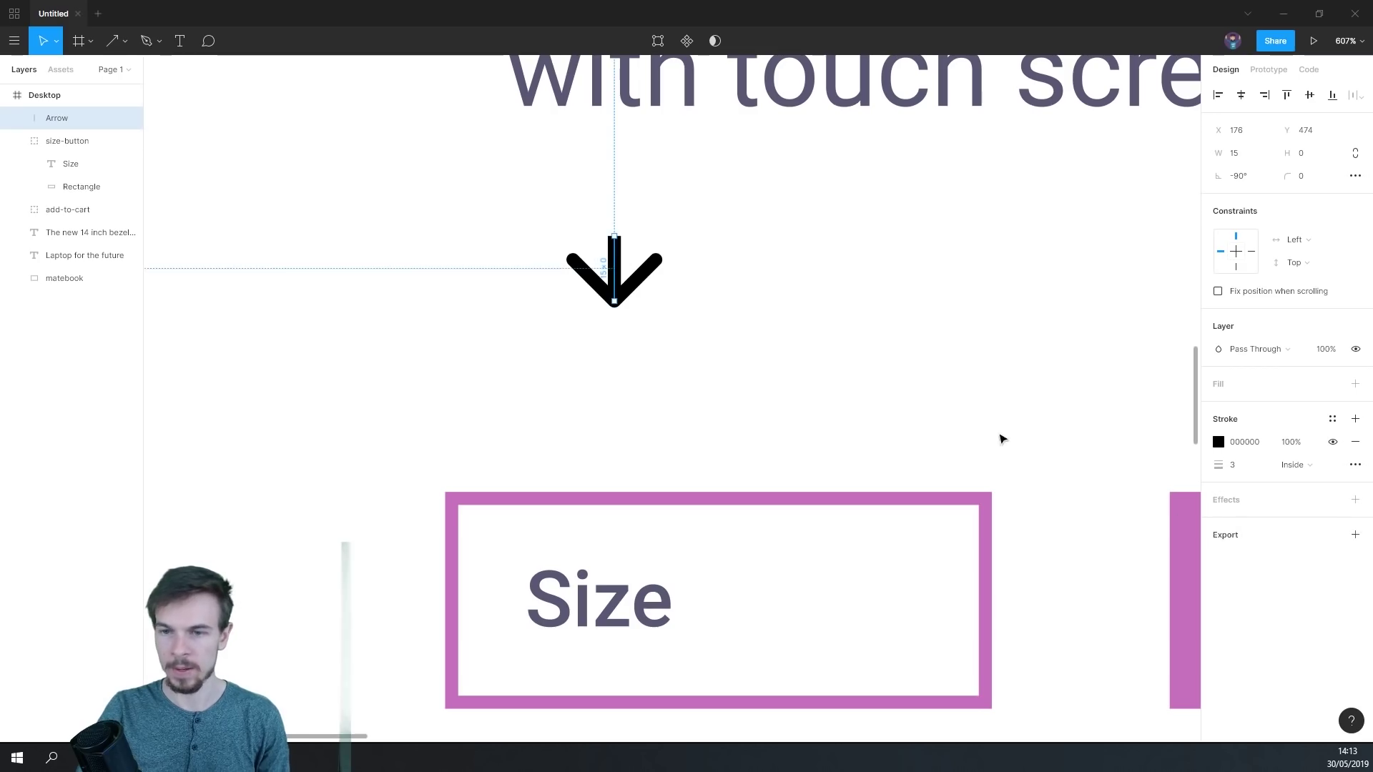
- Shorten the arrow's shaft to a length of 2 so that only the chevron-shaped head shows
scroll(554, 246, up, 2)
scroll(643, 334, down, 3)
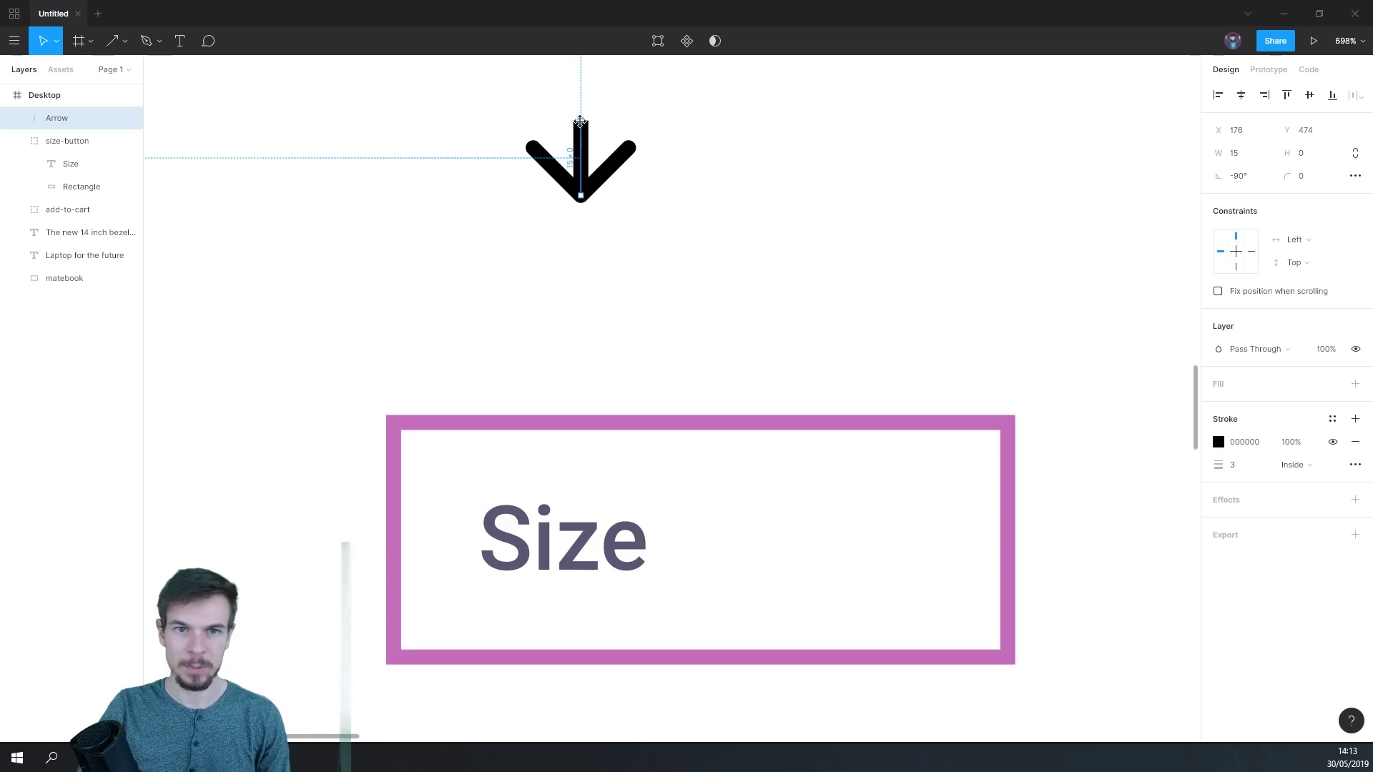
drag(580, 122, 583, 187)
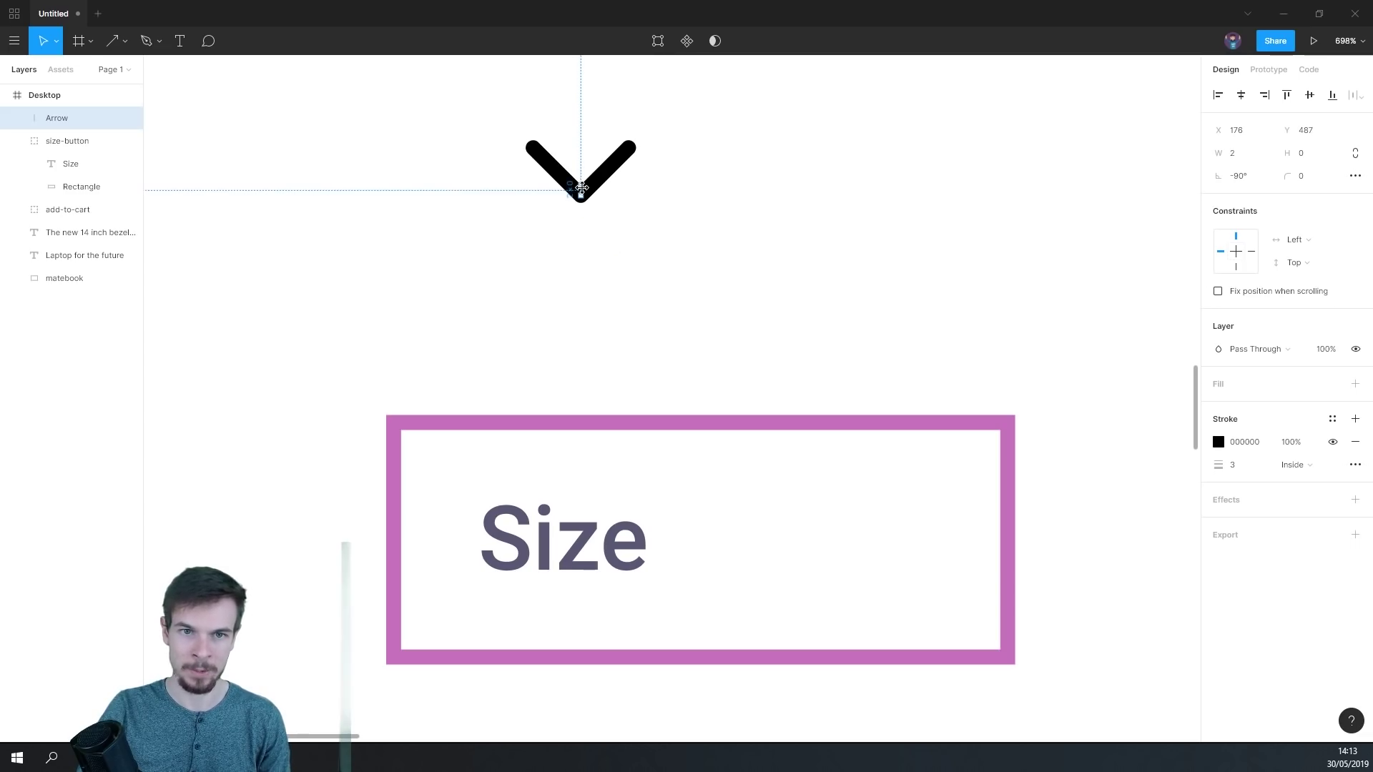
click(624, 219)
click(581, 187)
drag(582, 197, 636, 273)
key(ctrl+z)
key(ctrl+z)
key(ctrl+z)
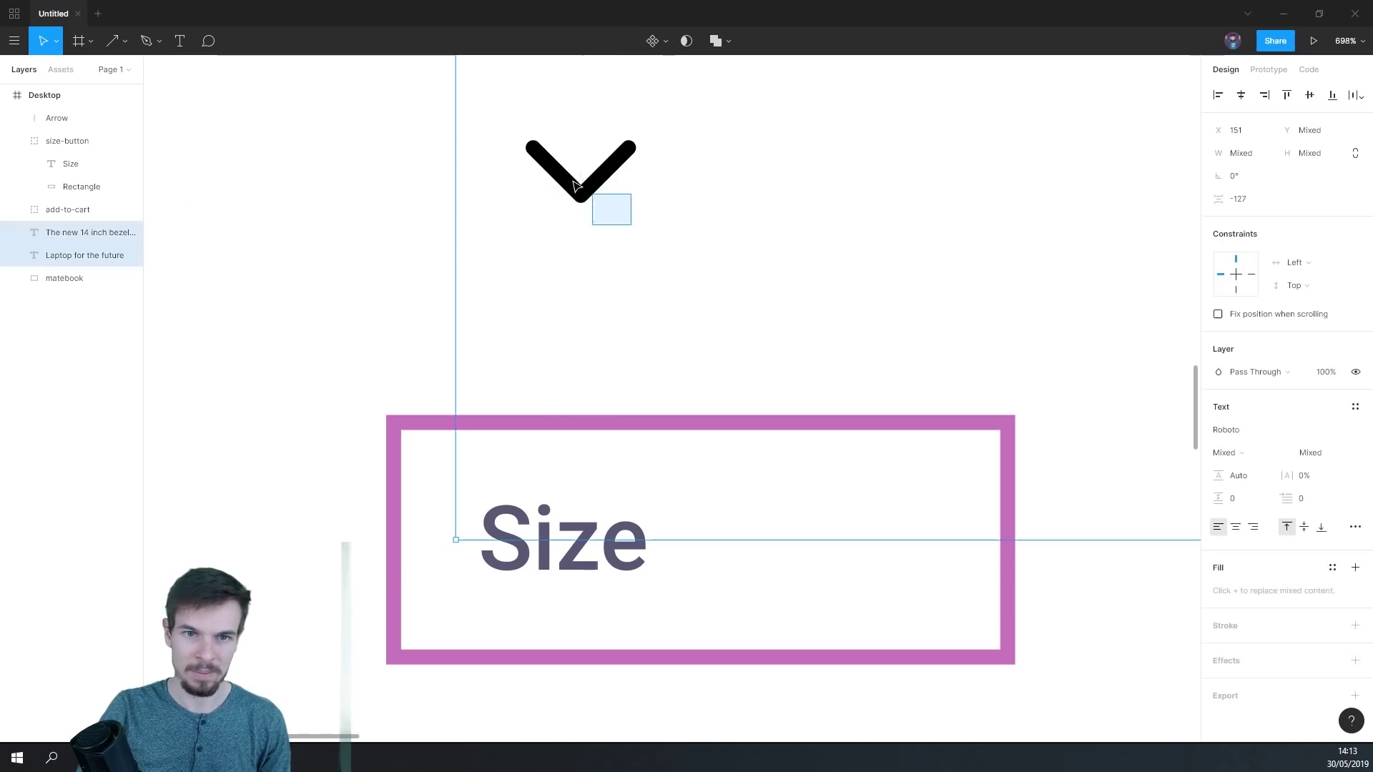
key(ctrl+shift+z)
key(Escape)
click(583, 197)
drag(580, 196, 629, 316)
key(ctrl+z)
scroll(743, 286, down, 5)
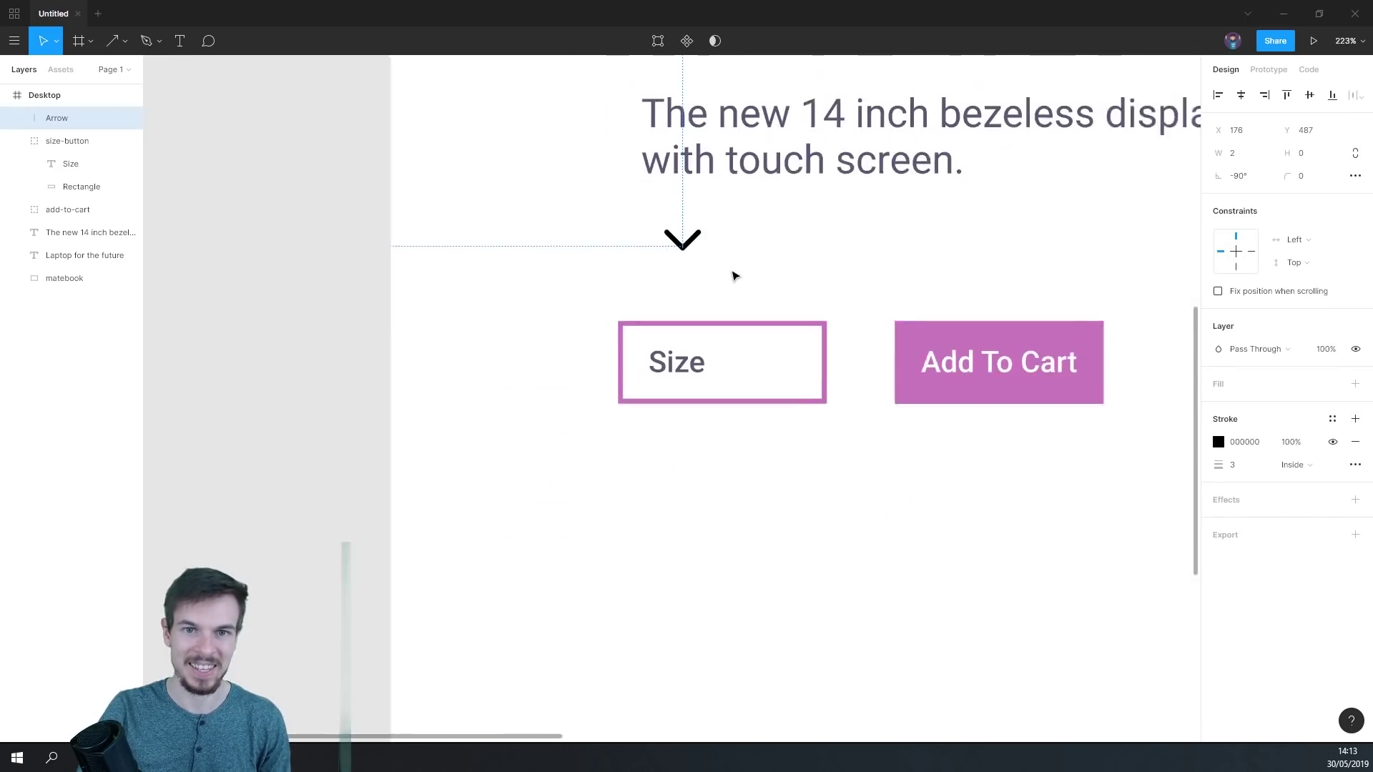
scroll(734, 275, up, 2)
key(Escape)
click(678, 242)
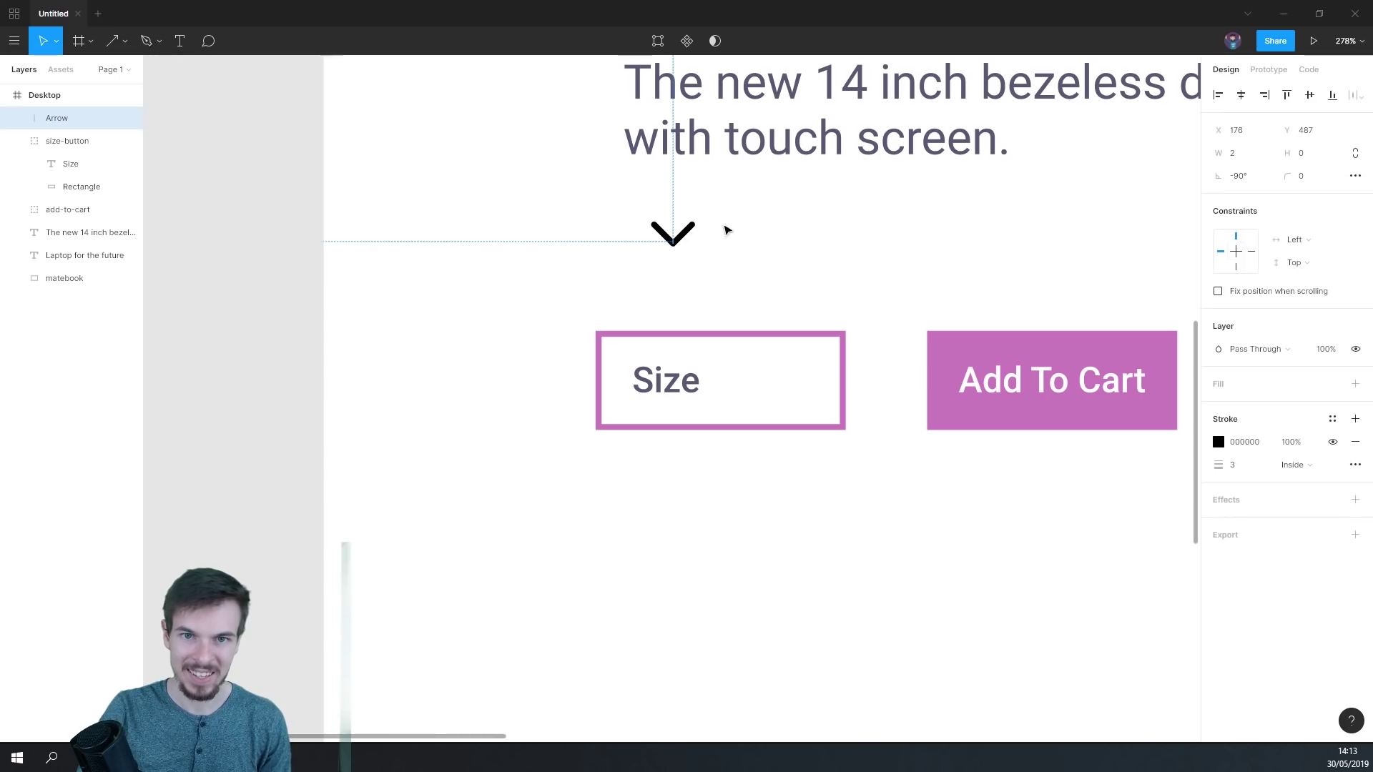
drag(727, 230, 616, 270)
scroll(776, 267, up, 3)
scroll(775, 267, right, 2)
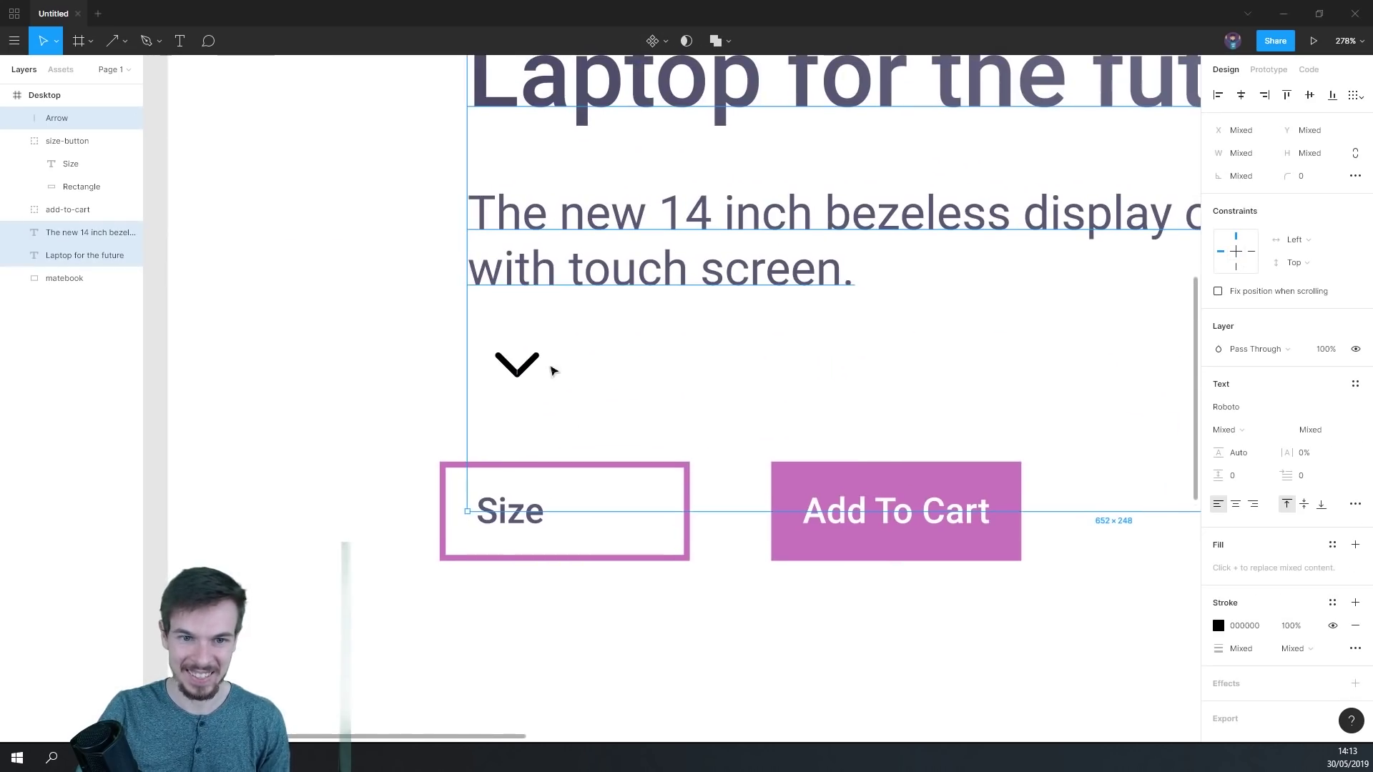
scroll(615, 280, down, 1)
- Lock the "Laptop for the future" heading and the description text layers
click(708, 265)
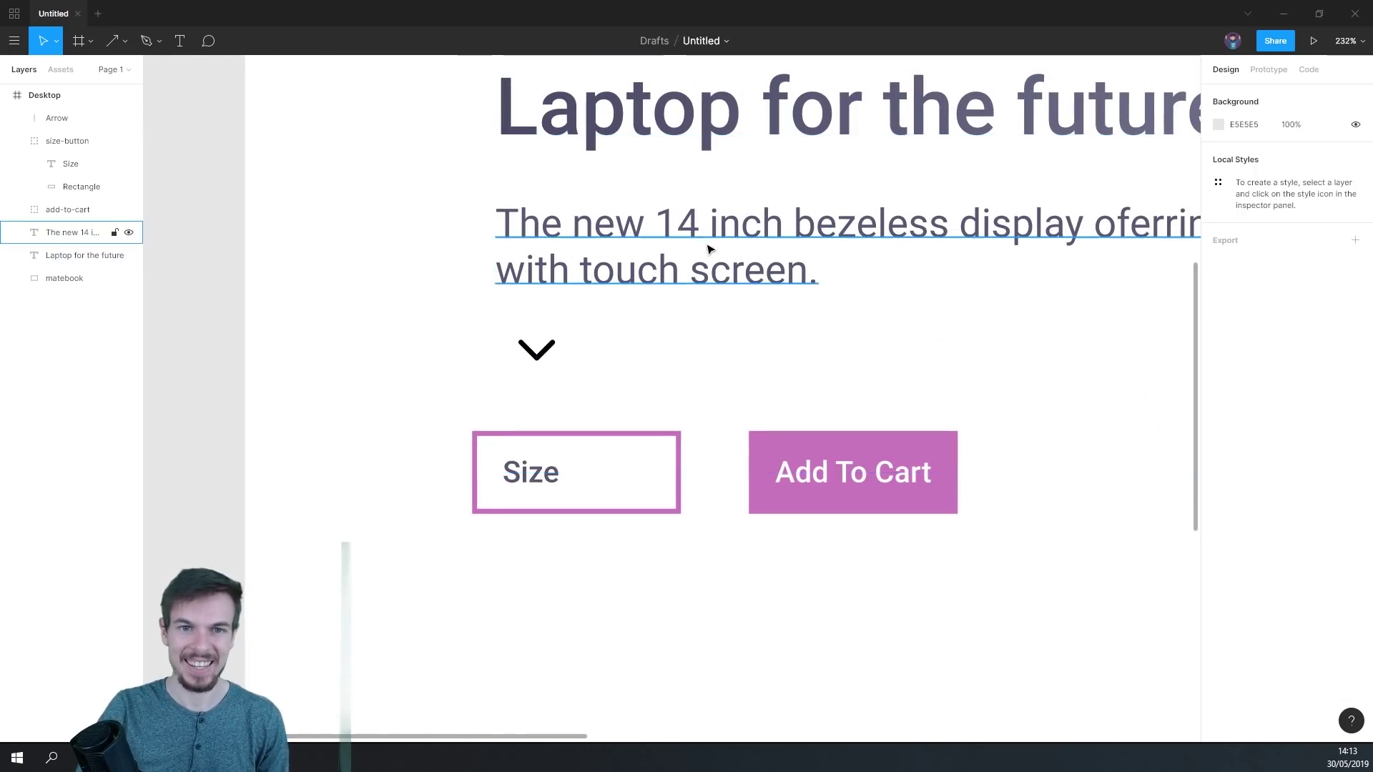
shift+click(664, 118)
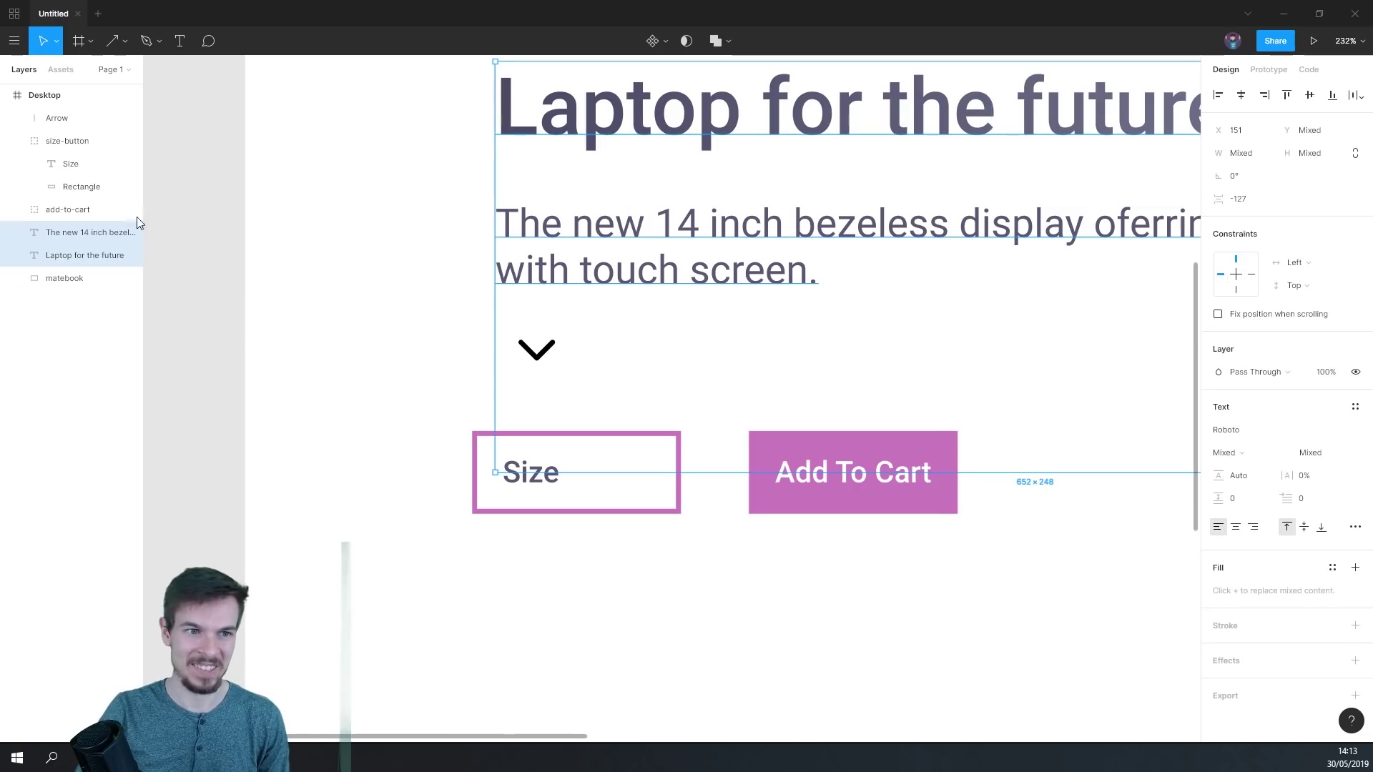
click(444, 330)
- Move the chevron arrow into the Size button beside the label, at X 232, Y 562
drag(536, 349, 639, 480)
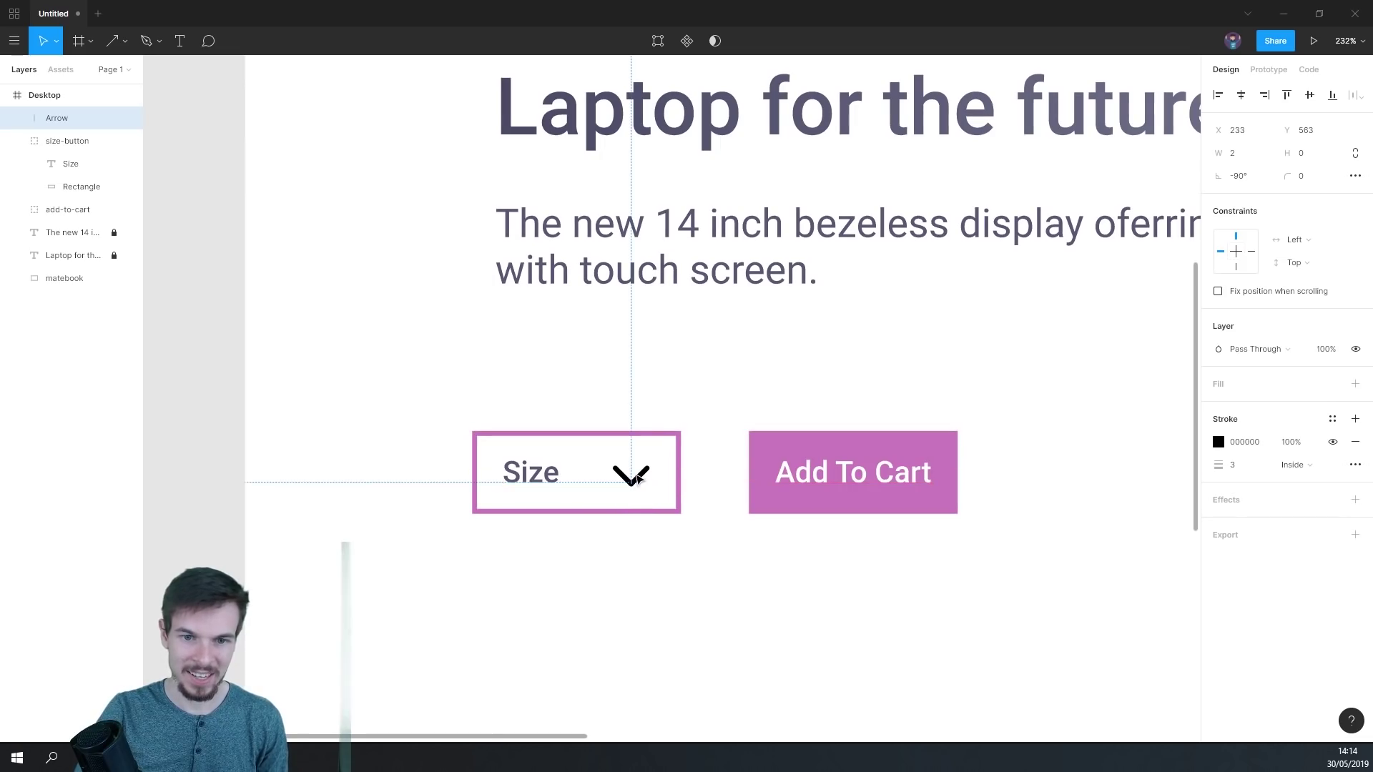
scroll(551, 486, up, 6)
drag(760, 439, 757, 445)
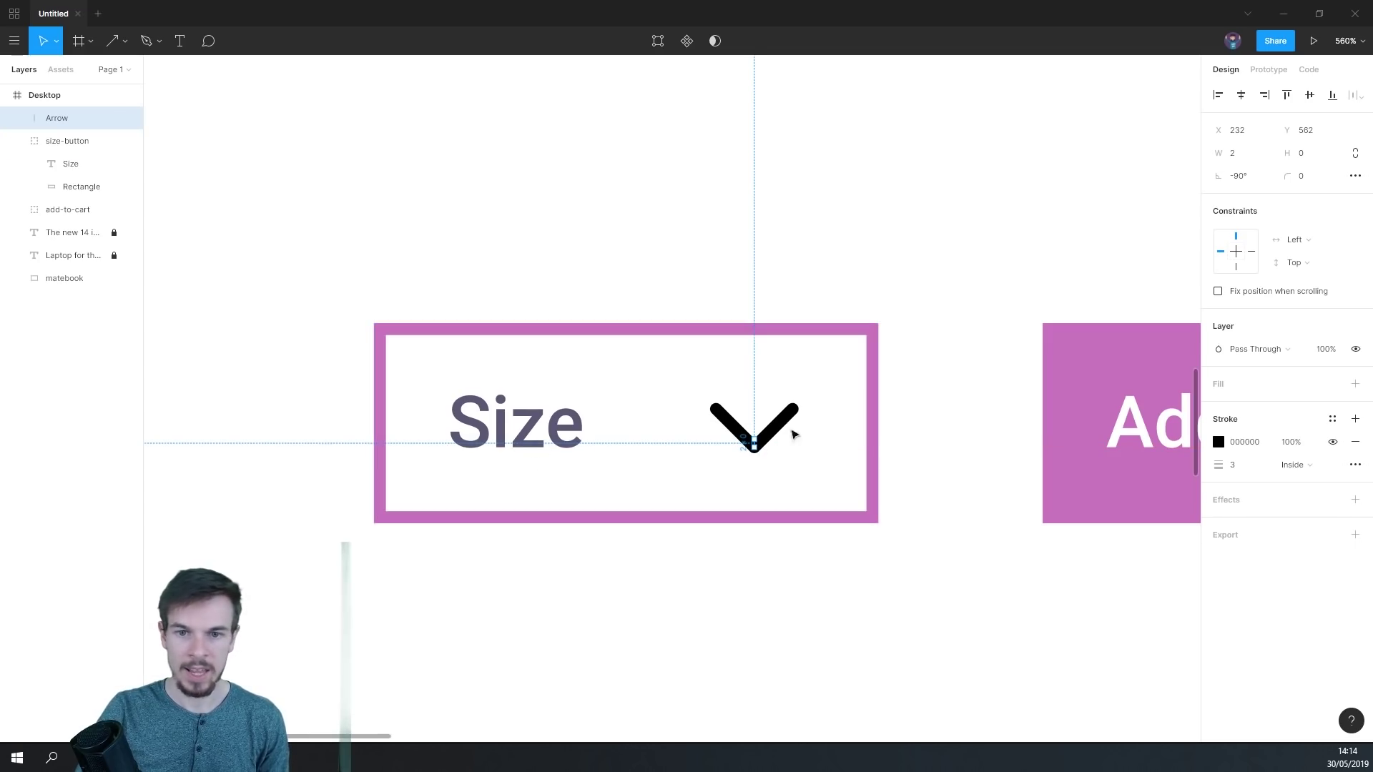
- Recolour the chevron's stroke with the dark purple-grey sampled from the Size label using the eyedropper
click(1219, 442)
click(1050, 583)
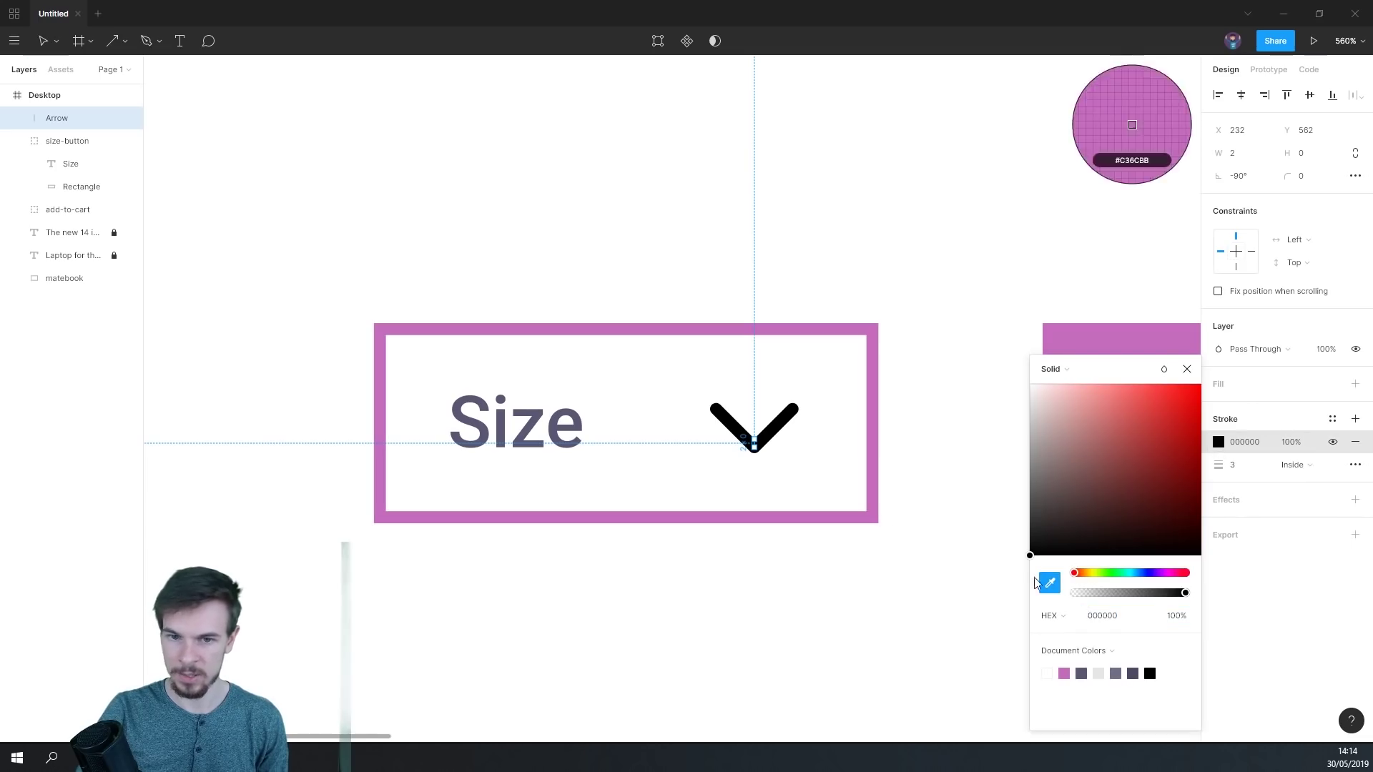
click(541, 422)
click(681, 576)
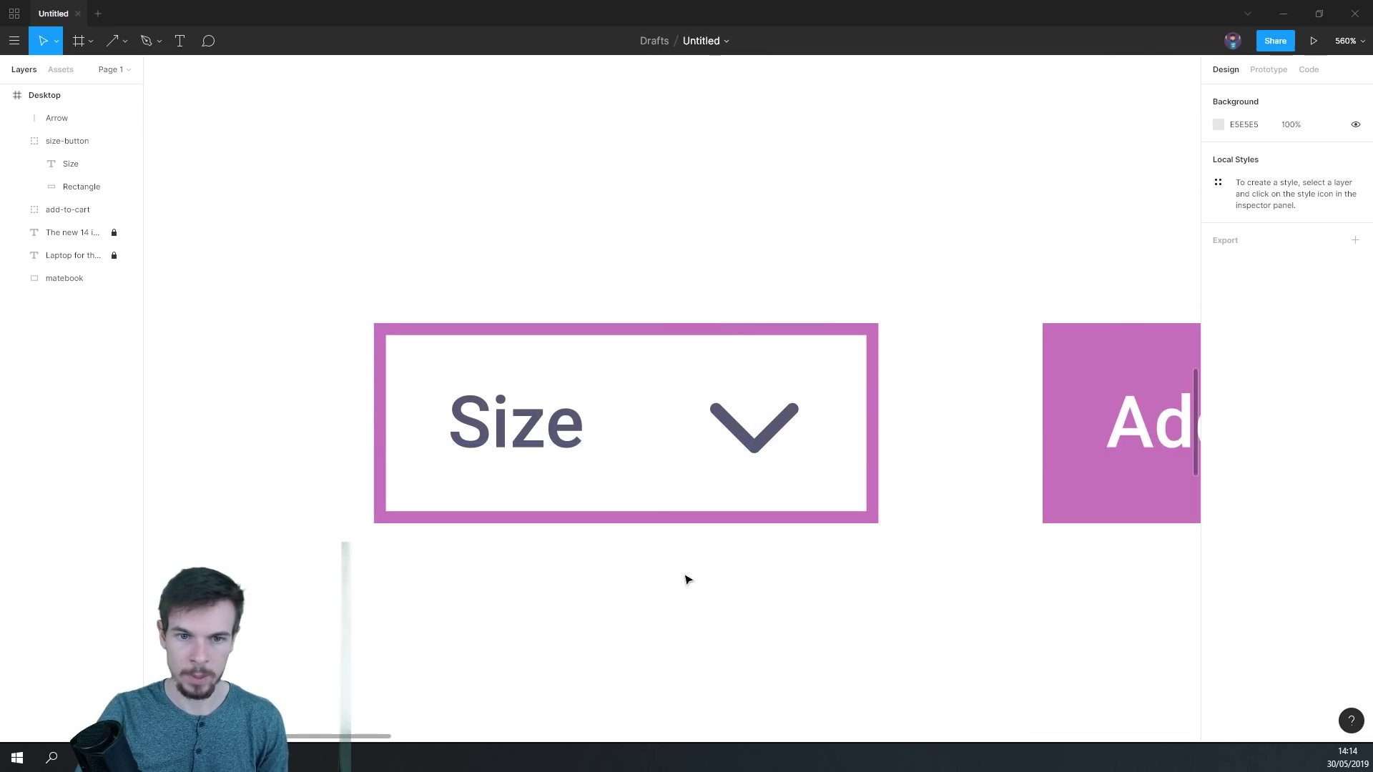
- Review the Size button and its chevron against the rest of the hero layout
scroll(784, 558, down, 3)
scroll(784, 558, down, 5)
scroll(785, 554, up, 2)
scroll(786, 552, down, 1)
scroll(786, 552, down, 3)
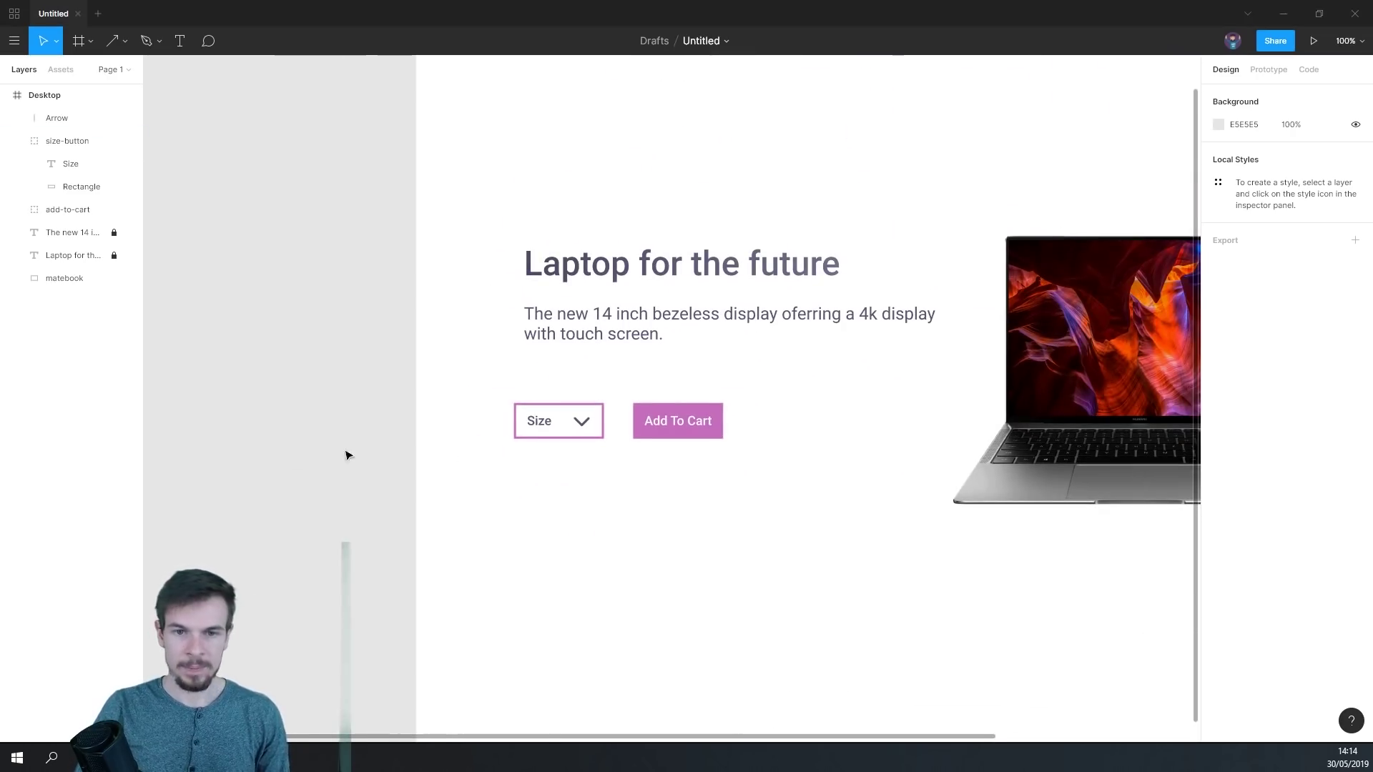
scroll(654, 491, up, 4)
scroll(725, 521, up, 1)
scroll(717, 420, right, 3)
scroll(629, 521, up, 3)
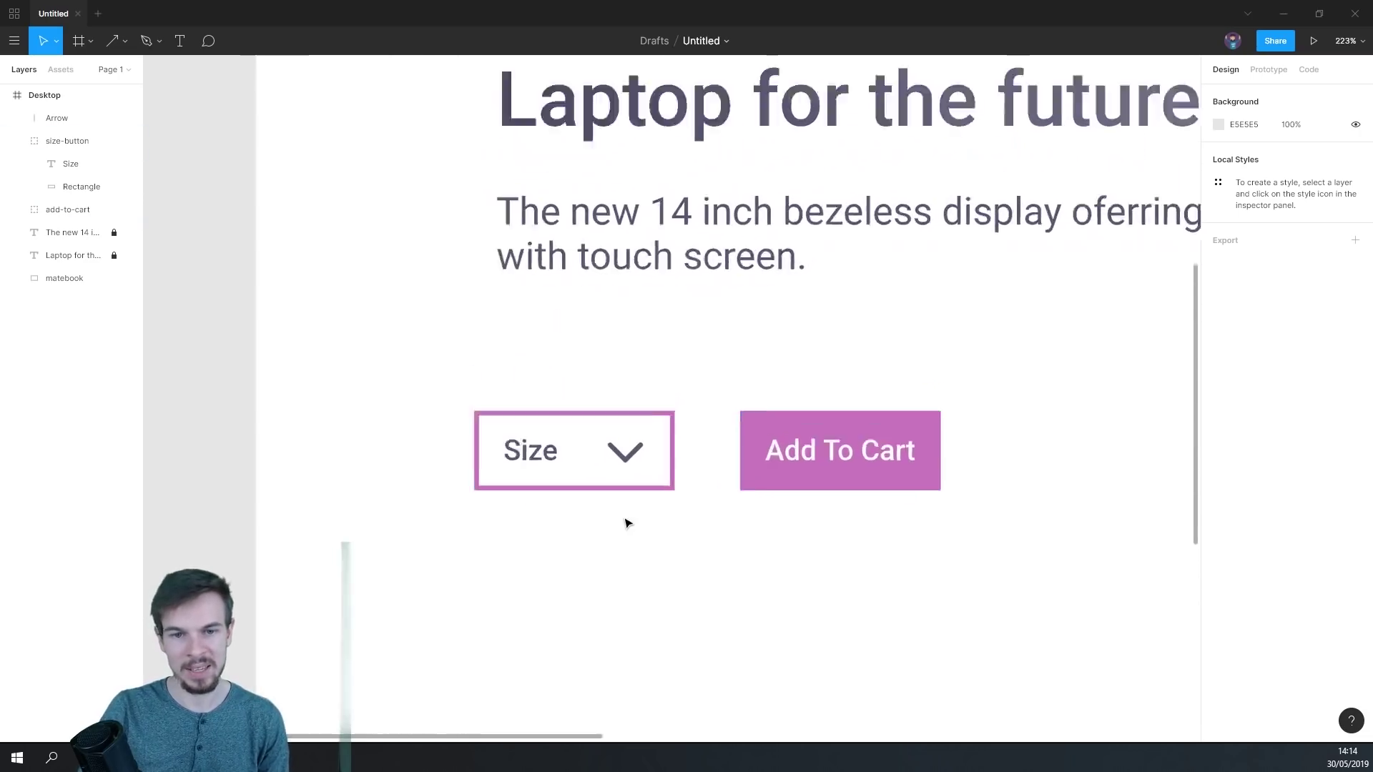
- Recolour the Size label with the pink C36CBB sampled from the Add To Cart button
click(535, 437)
double_click(527, 441)
click(1218, 545)
click(1049, 583)
click(818, 451)
click(770, 567)
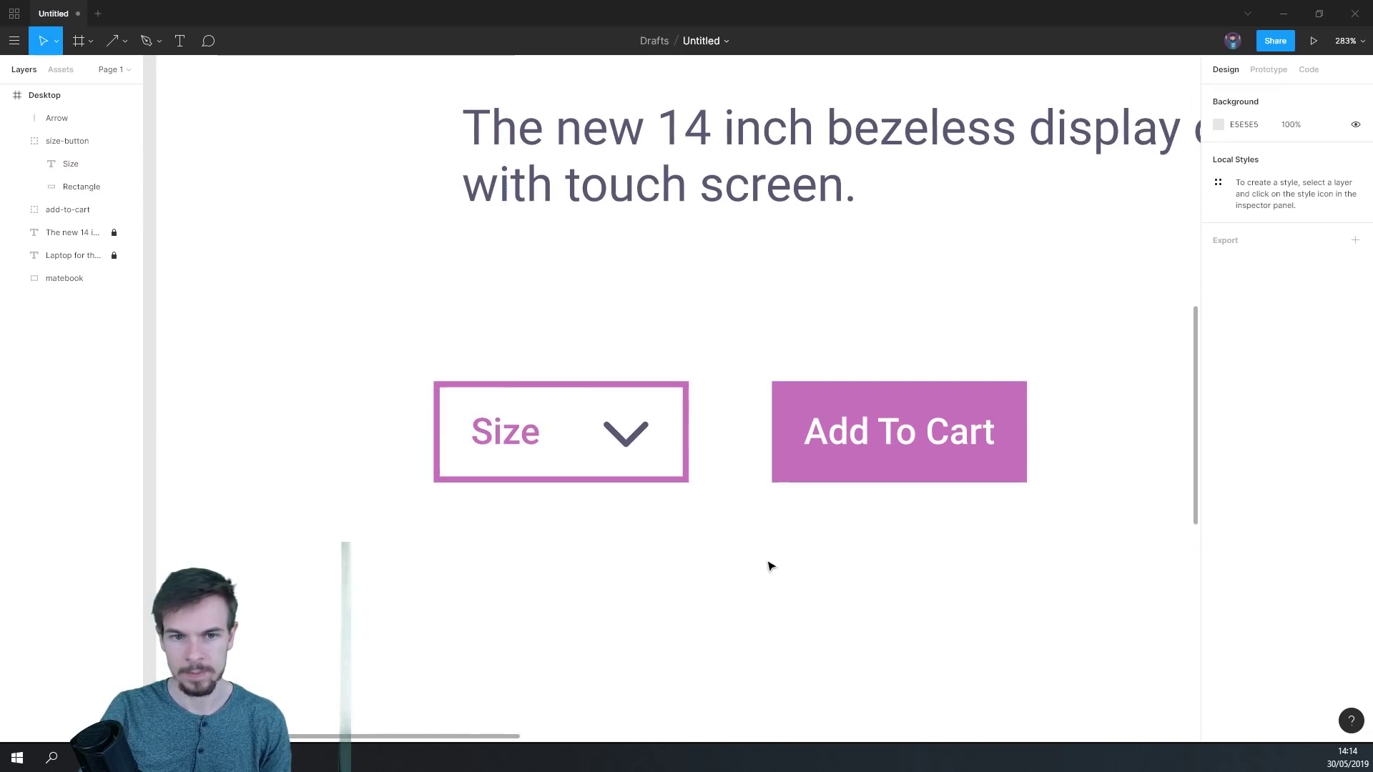
- Recolour the chevron's stroke with the pink C36CBB sampled from the Add To Cart button
click(627, 443)
double_click(627, 444)
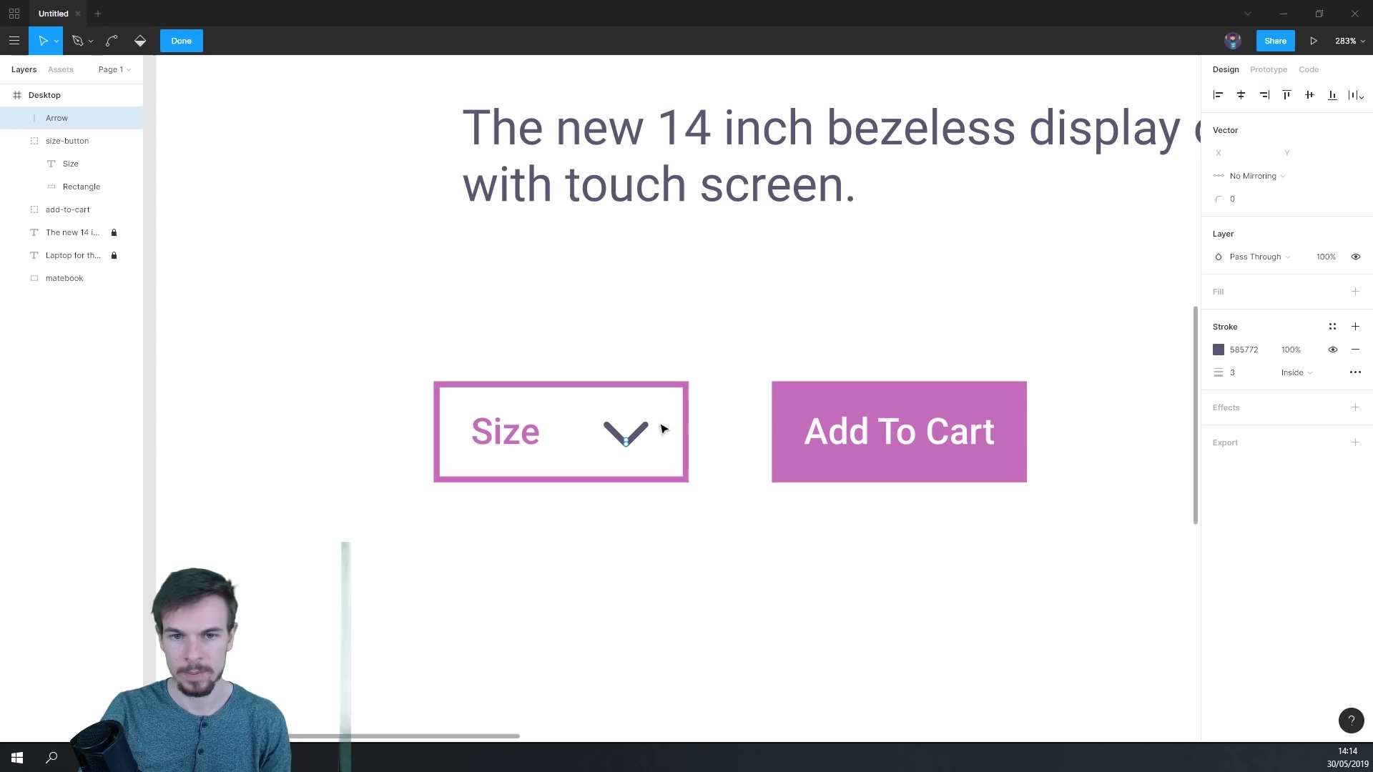
click(1217, 349)
click(1049, 567)
click(903, 472)
key(Escape)
click(902, 591)
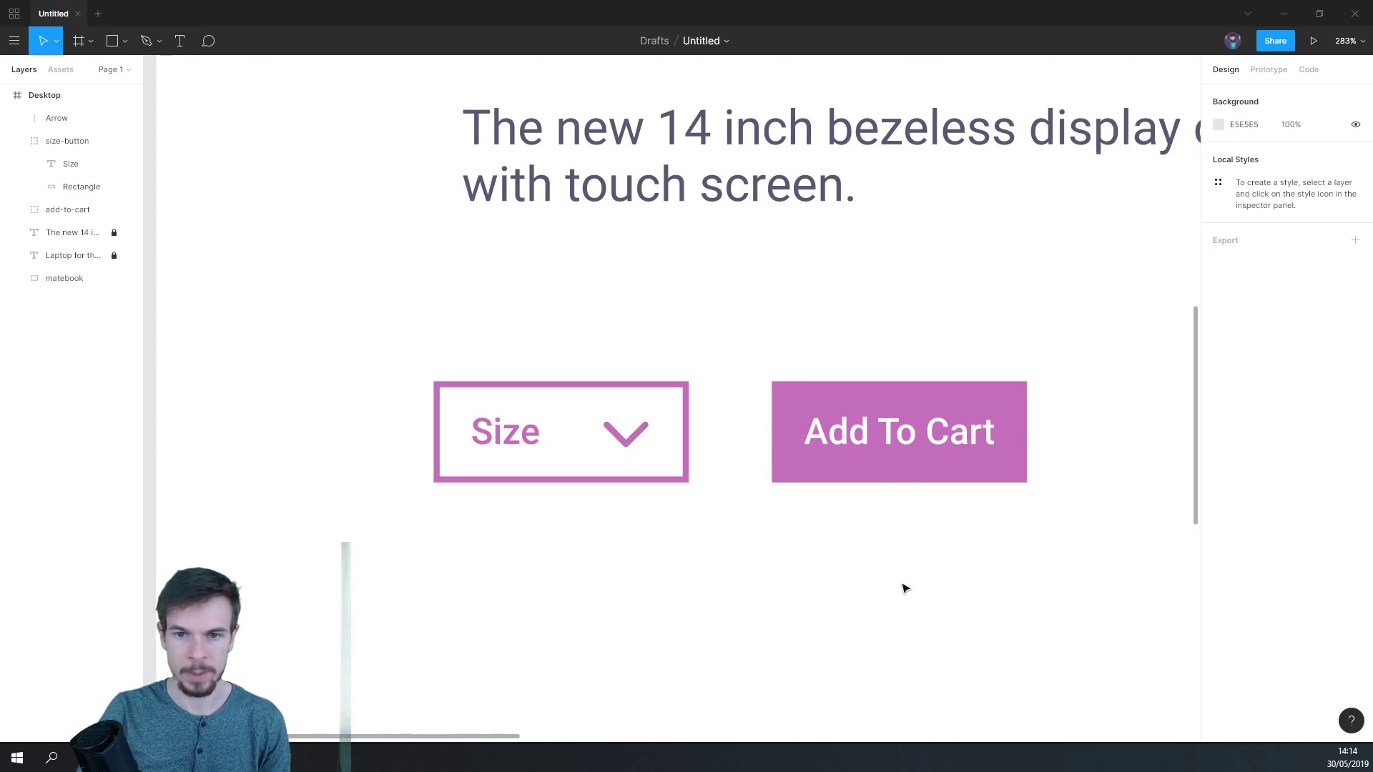
- Replace the outlined button's Size label text with "14 INCH"
scroll(903, 591, down, 10)
scroll(799, 516, up, 1)
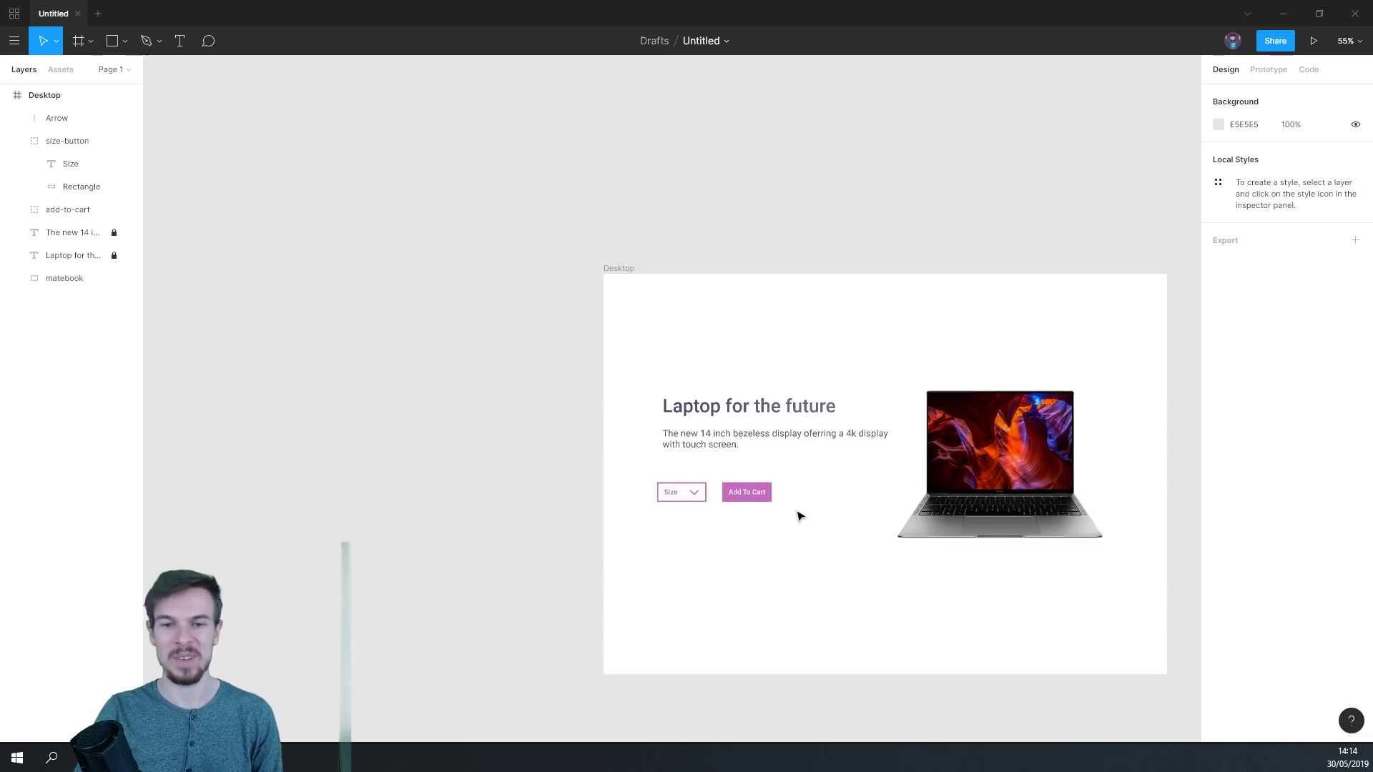
scroll(715, 511, up, 8)
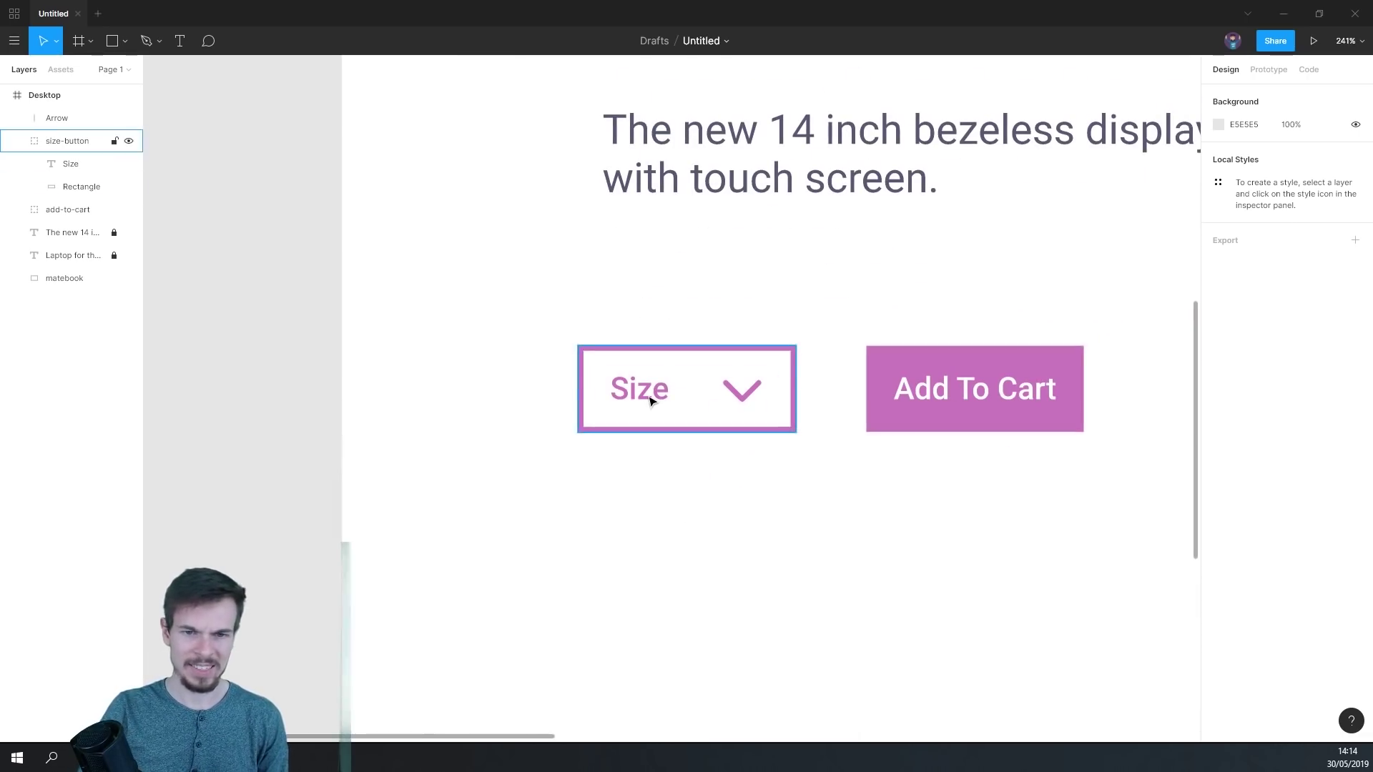
double_click(647, 399)
double_click(649, 392)
text(14 INCH)
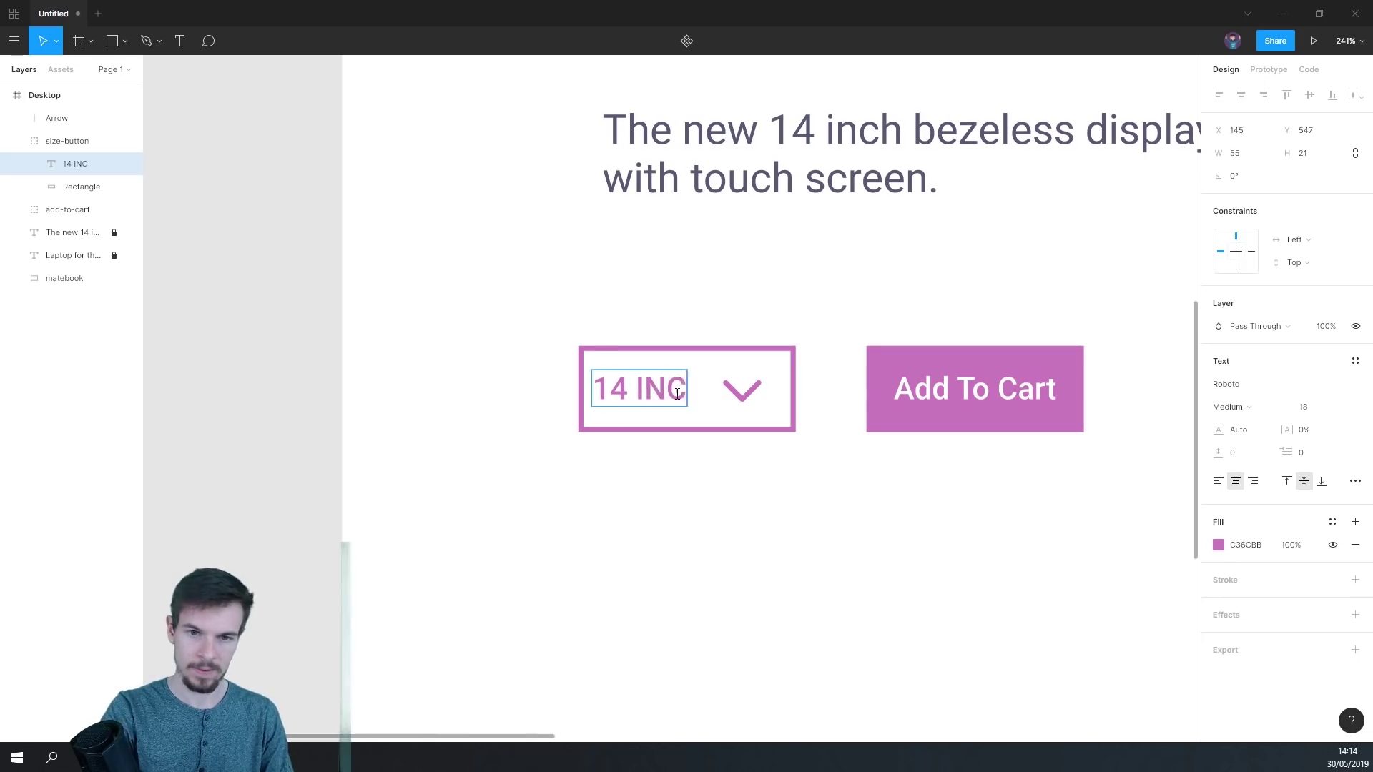
click(684, 488)
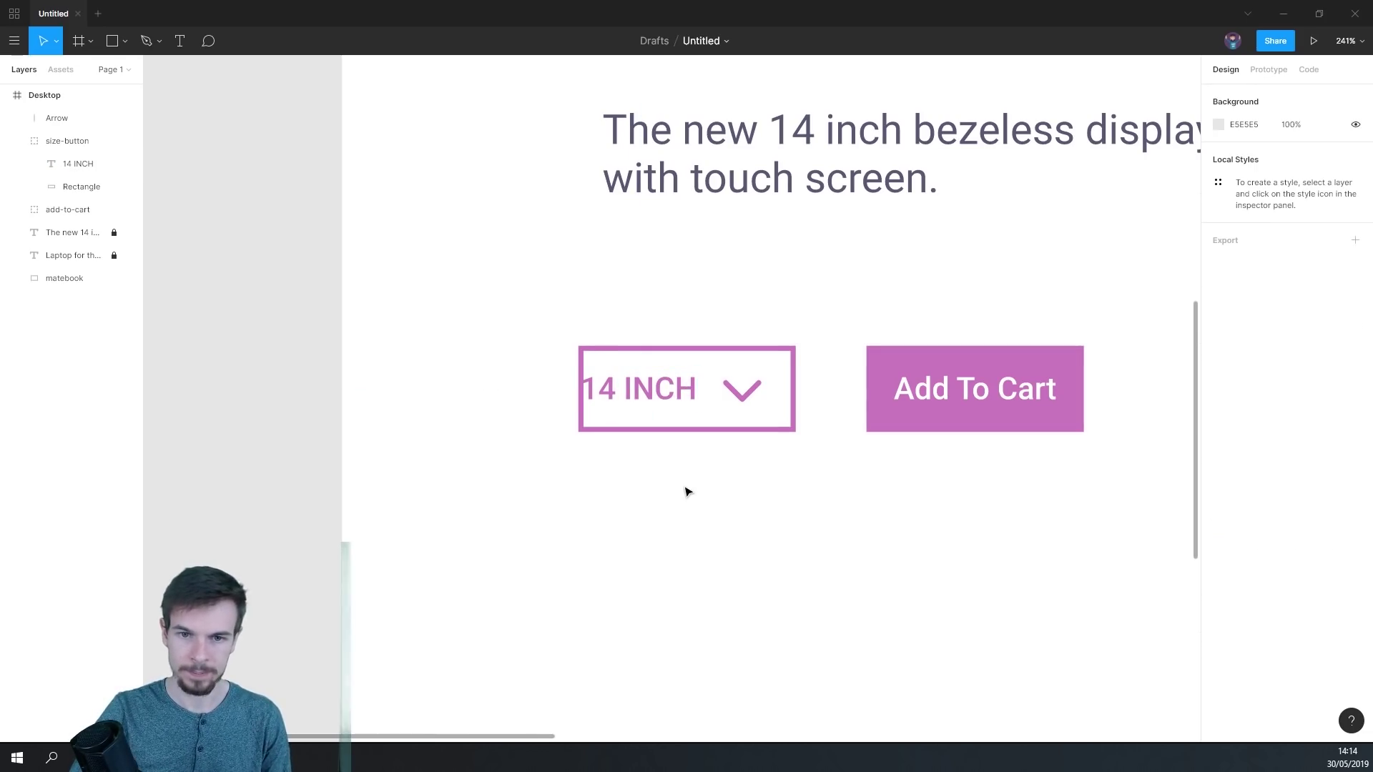
- Move the chevron right to X 240 and shift the 14 INCH label right, away from the button's left border
click(744, 398)
scroll(747, 401, up, 4)
drag(732, 395, 762, 395)
click(579, 386)
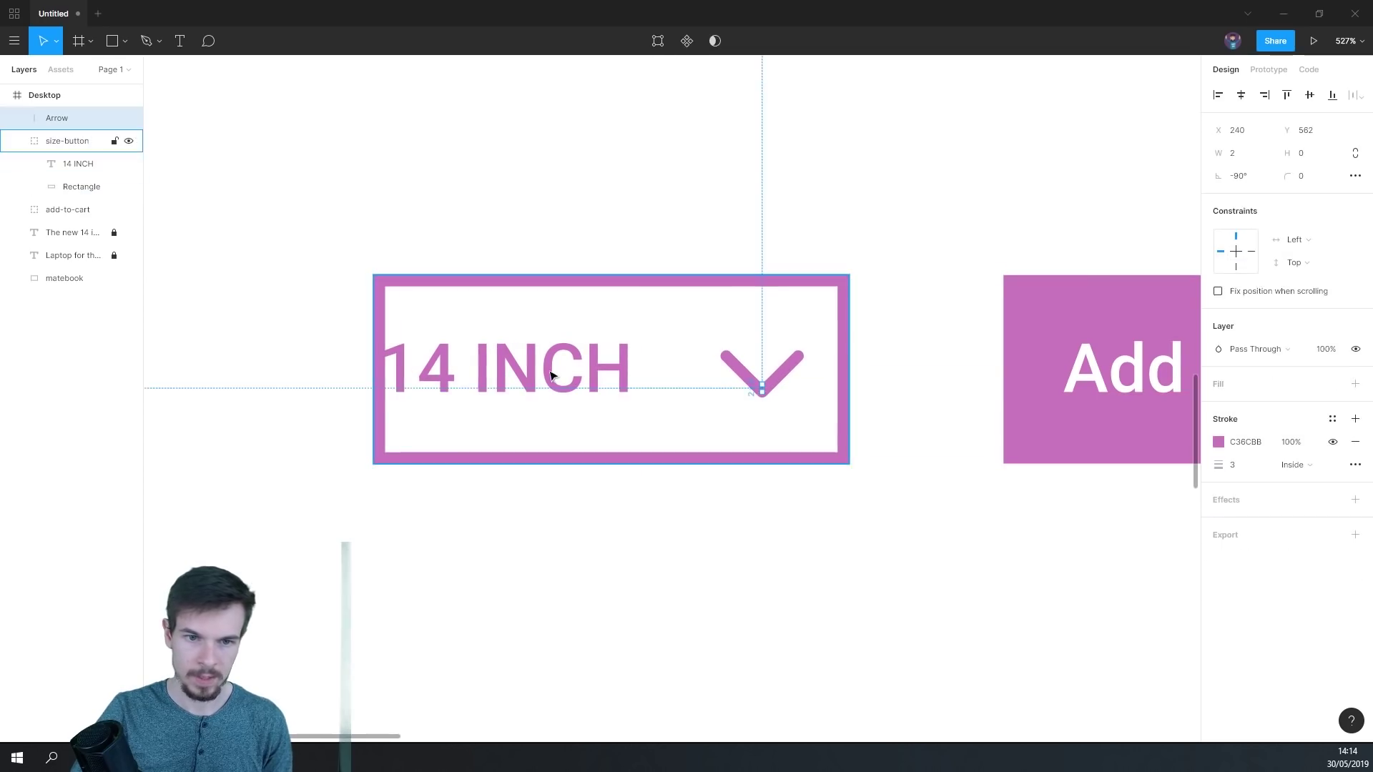
double_click(549, 373)
drag(535, 372, 564, 374)
click(742, 558)
- Examine the complete hero section on the Desktop frame, including both buttons and the laptop image
scroll(729, 555, down, 10)
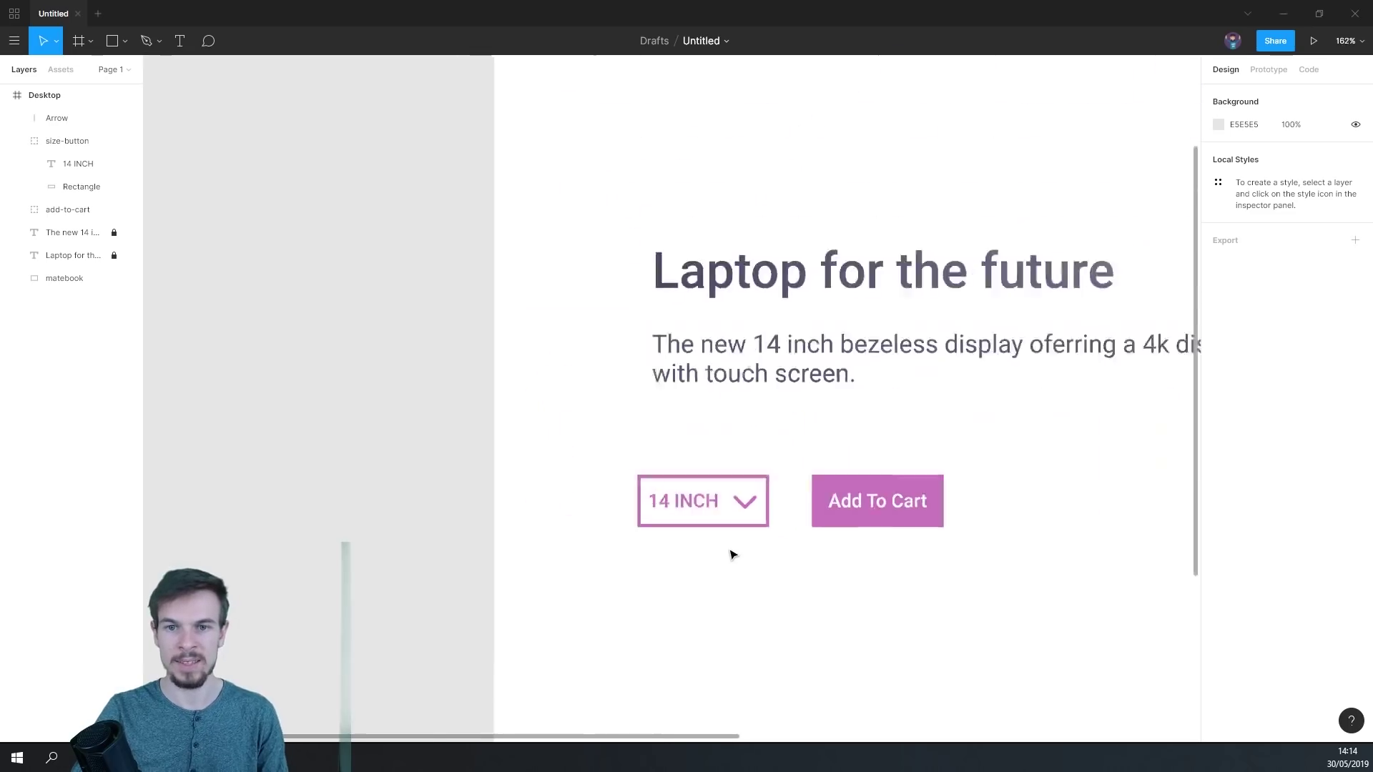
scroll(698, 550, left, 3)
scroll(851, 405, down, 2)
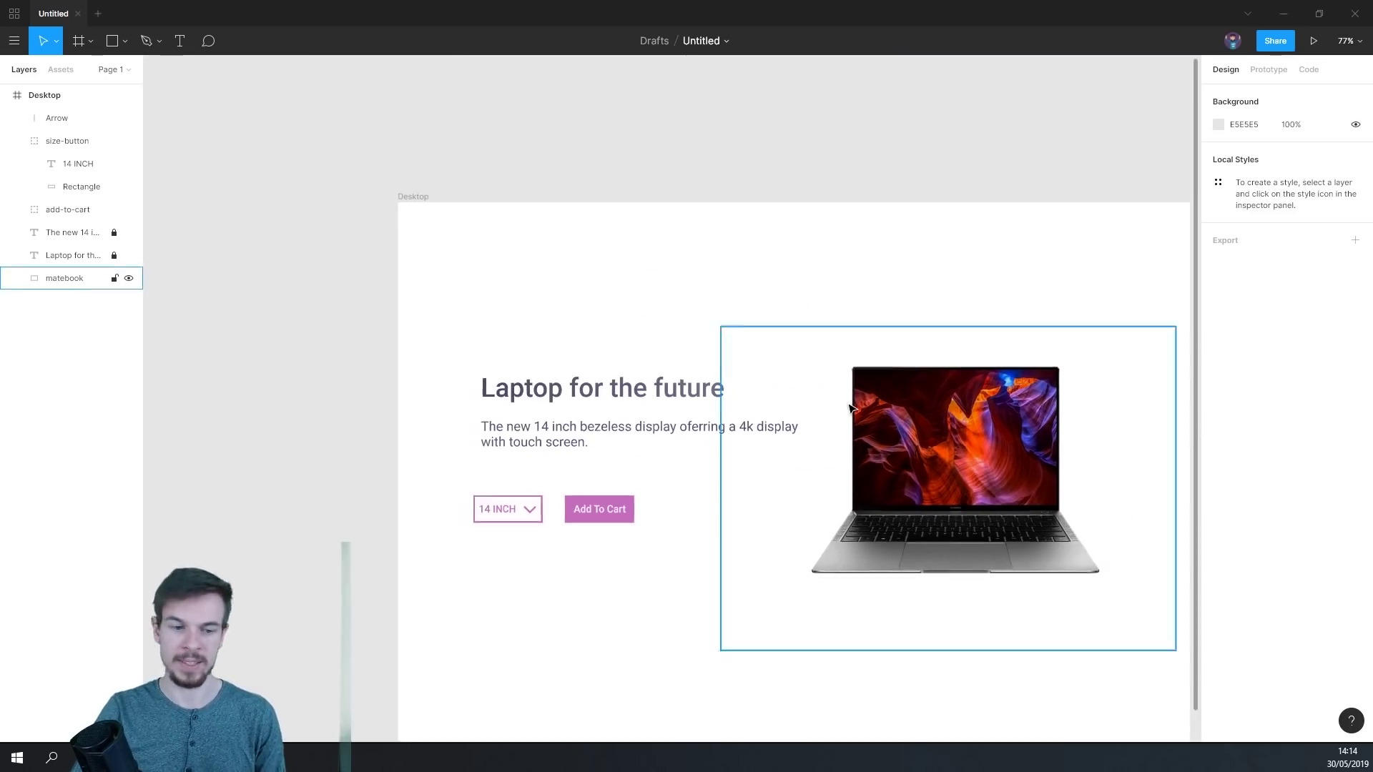
scroll(739, 501, right, 3)
scroll(740, 501, down, 2)
scroll(677, 453, down, 2)
scroll(672, 475, left, 1)
scroll(672, 475, up, 1)
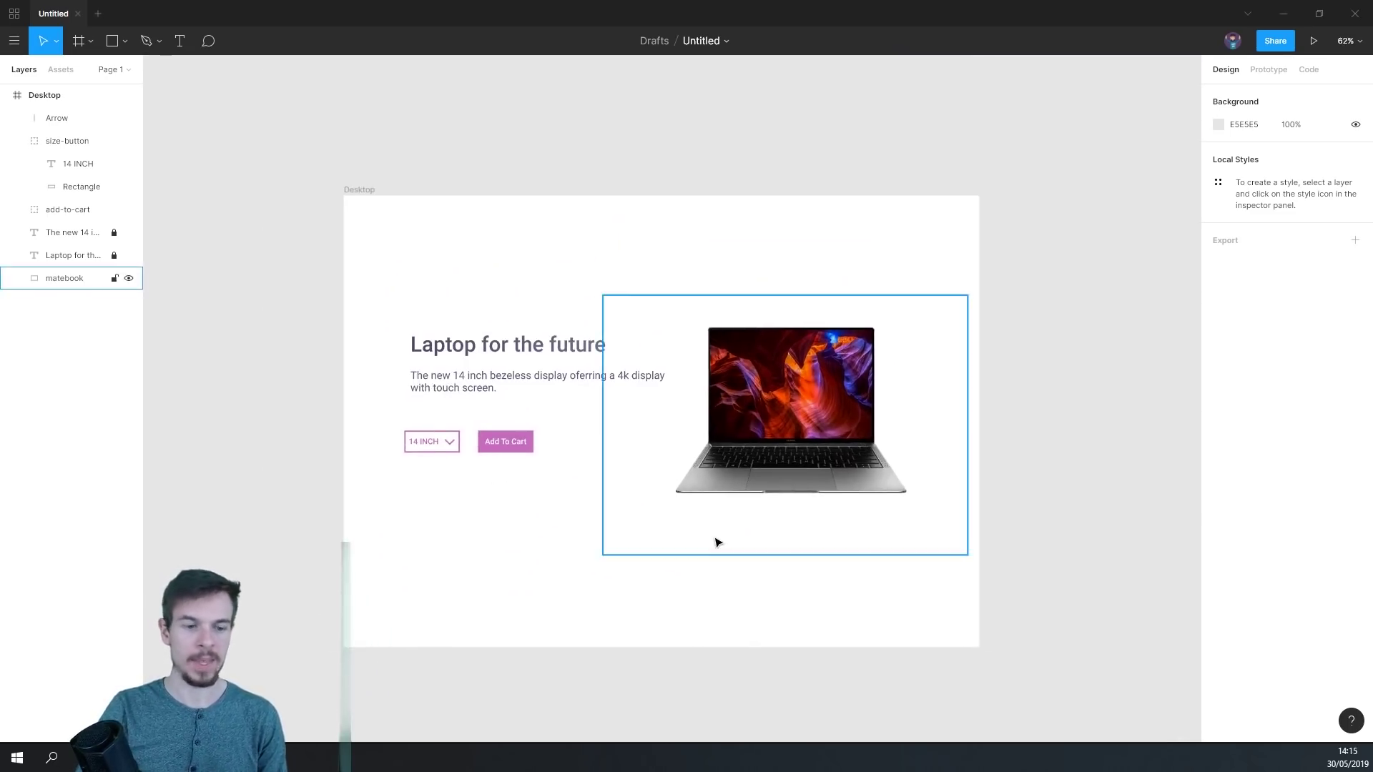
- Select the laptop image on the Desktop frame and add a drop shadow effect to it
scroll(714, 542, up, 1)
drag(772, 459, 839, 423)
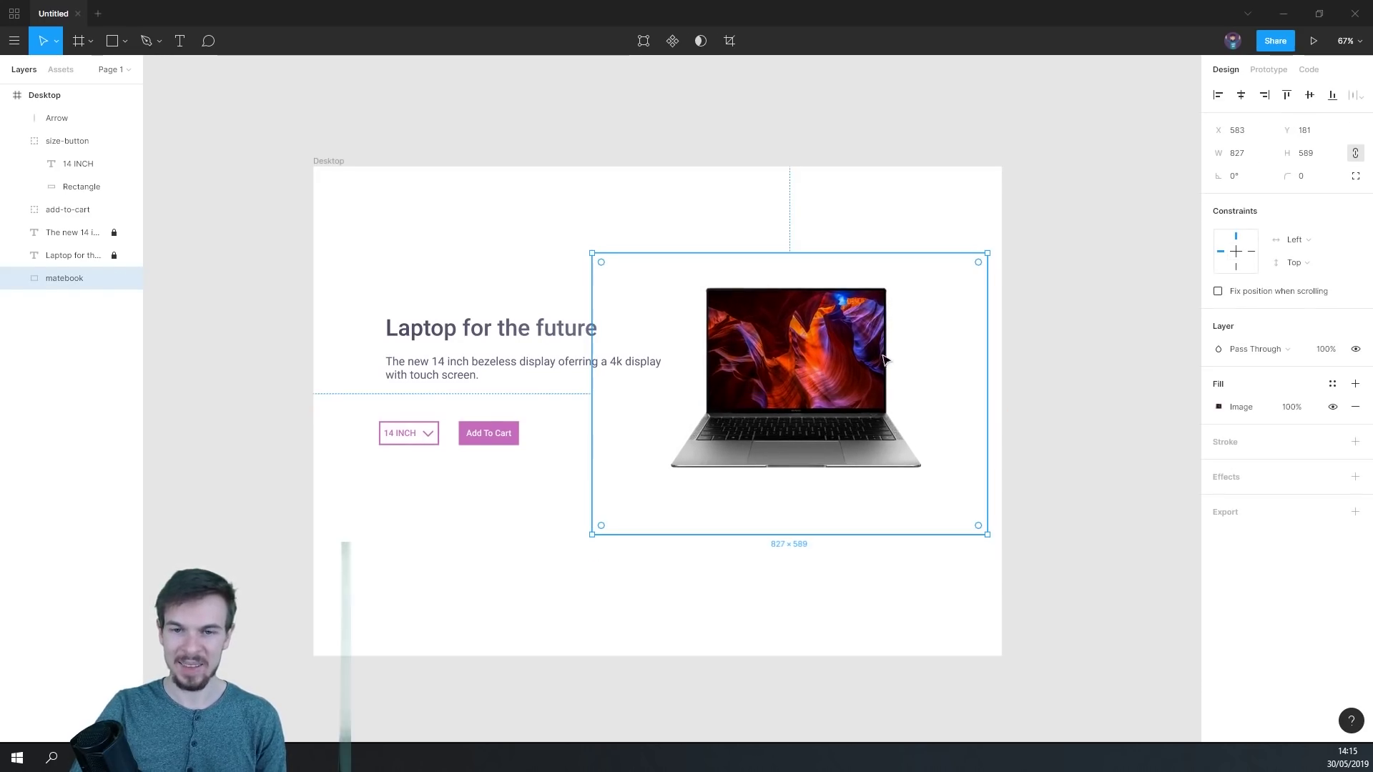
scroll(840, 515, up, 3)
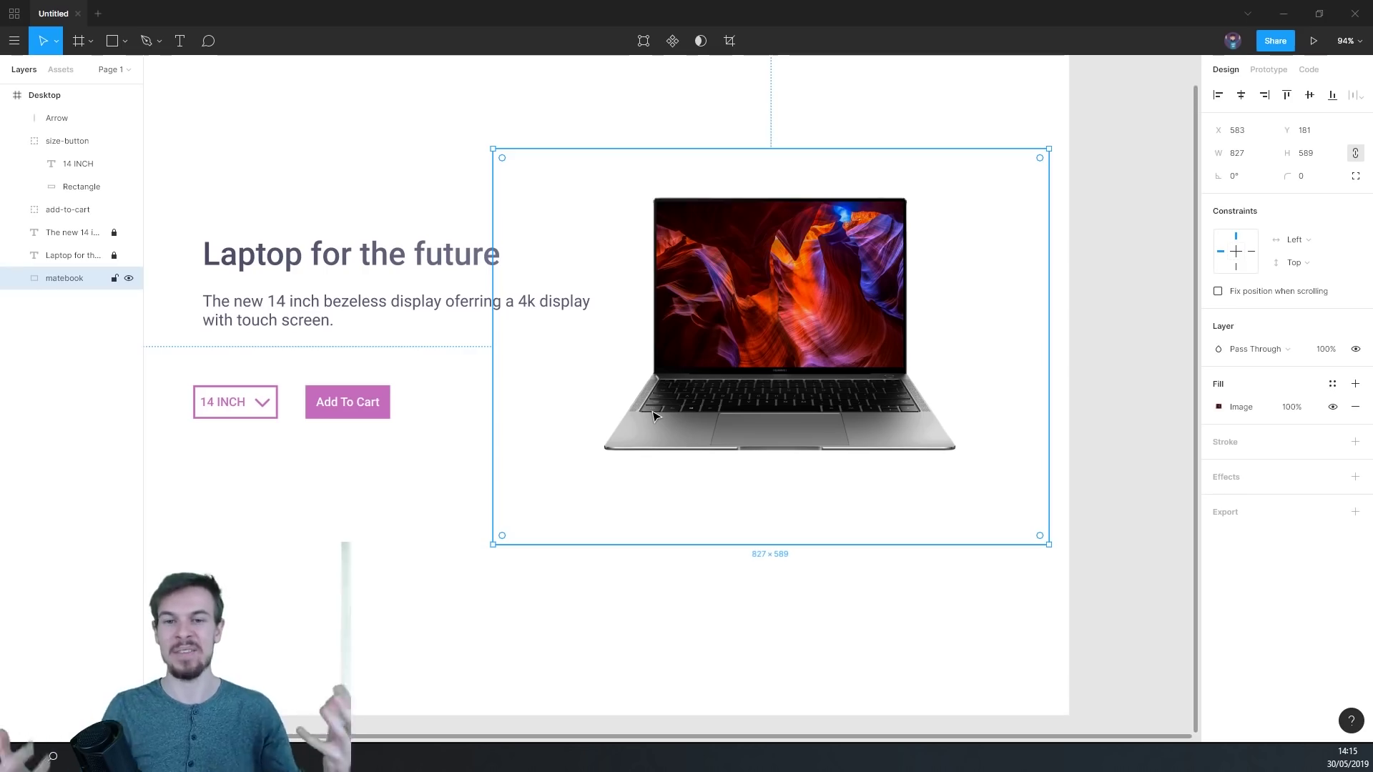
scroll(761, 492, up, 4)
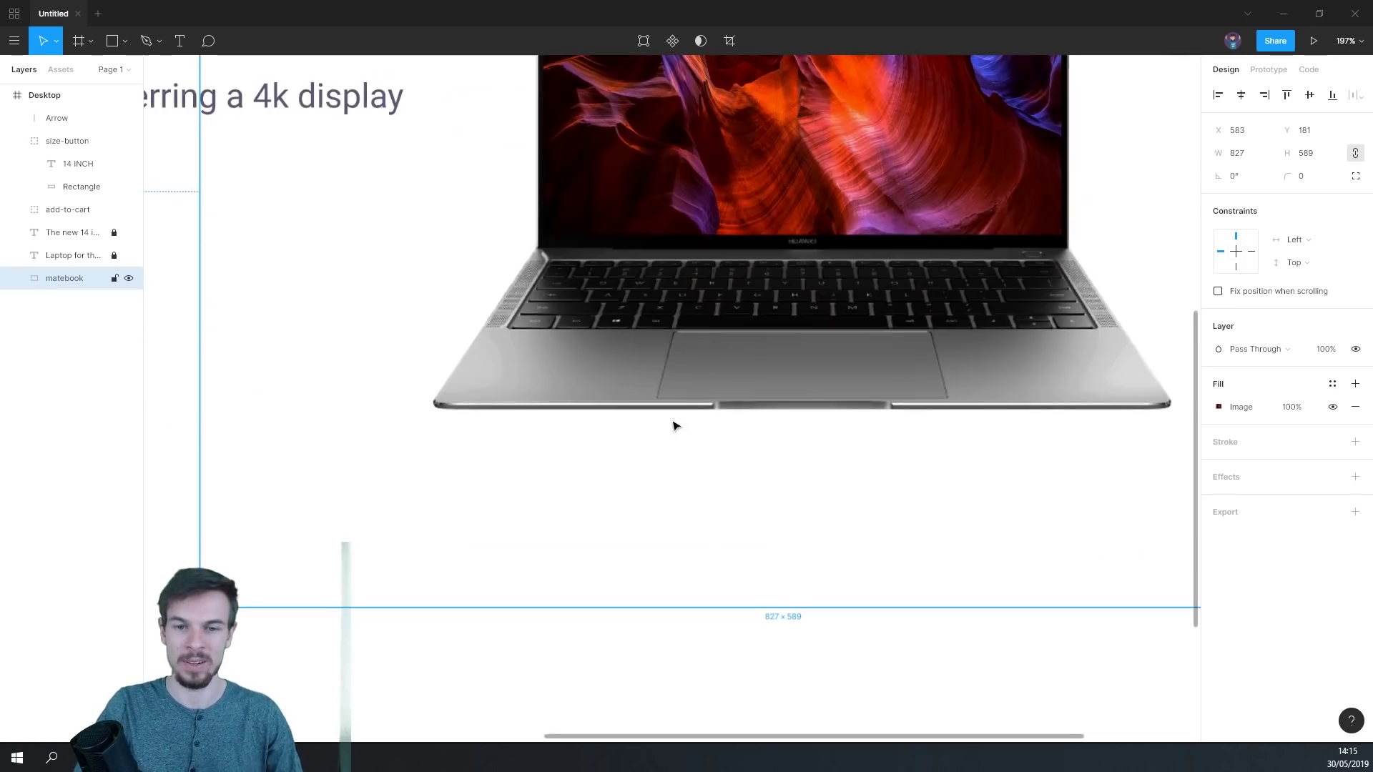
scroll(408, 361, down, 2)
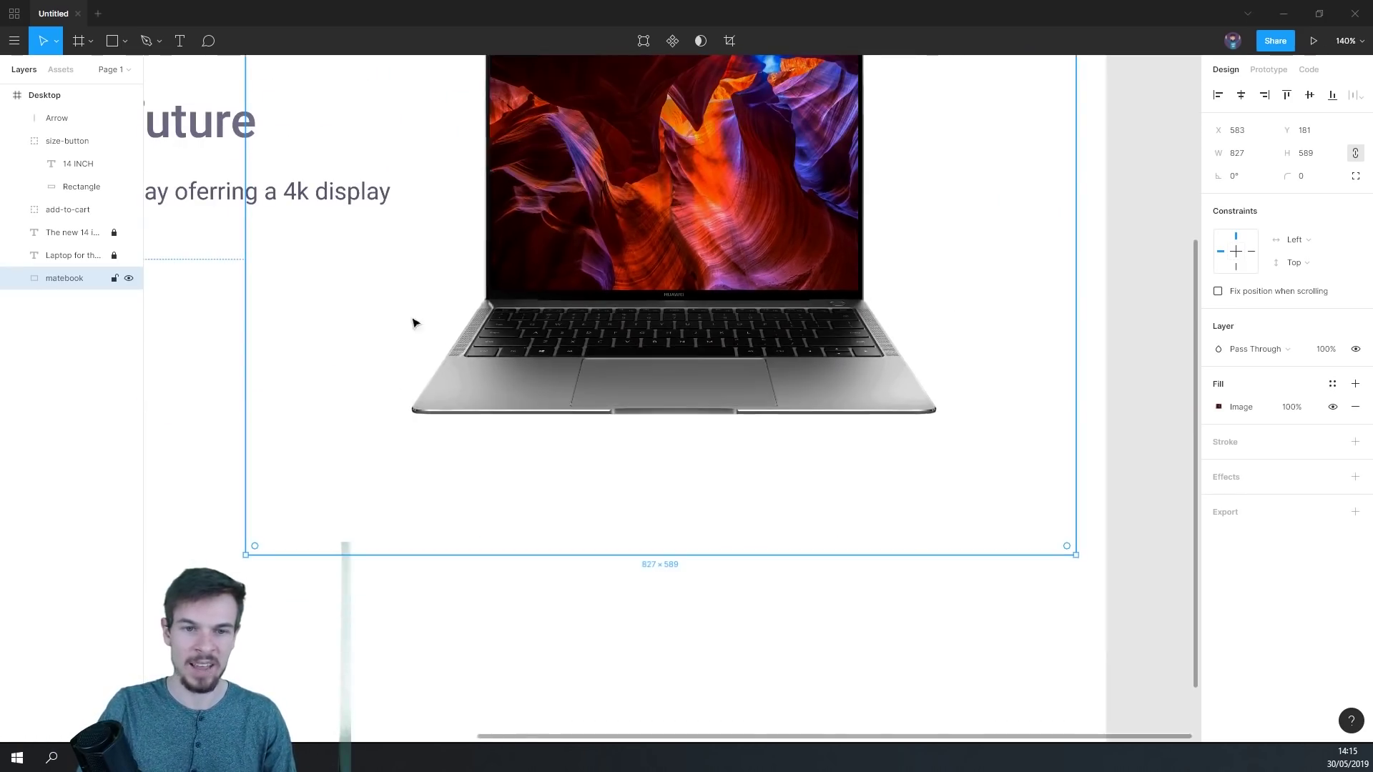
scroll(748, 460, down, 5)
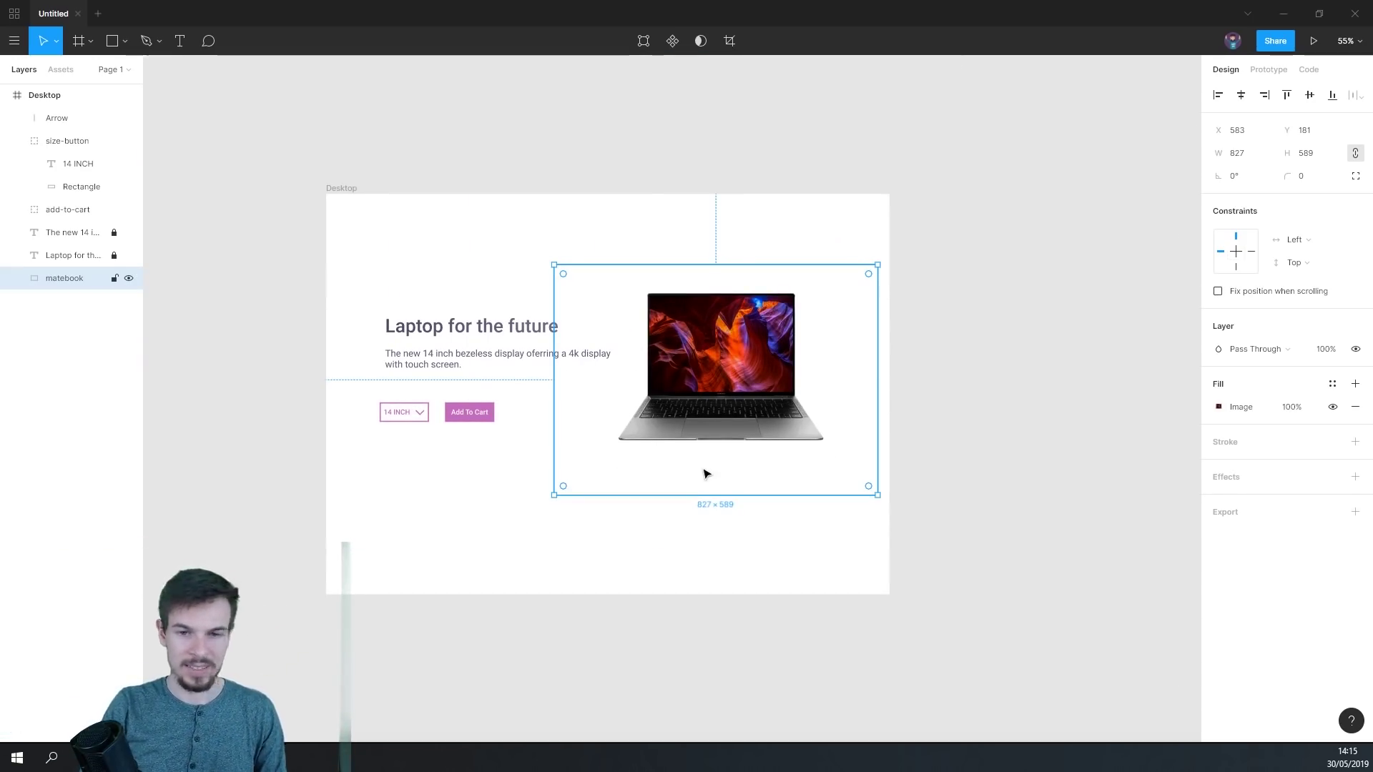
scroll(704, 474, up, 5)
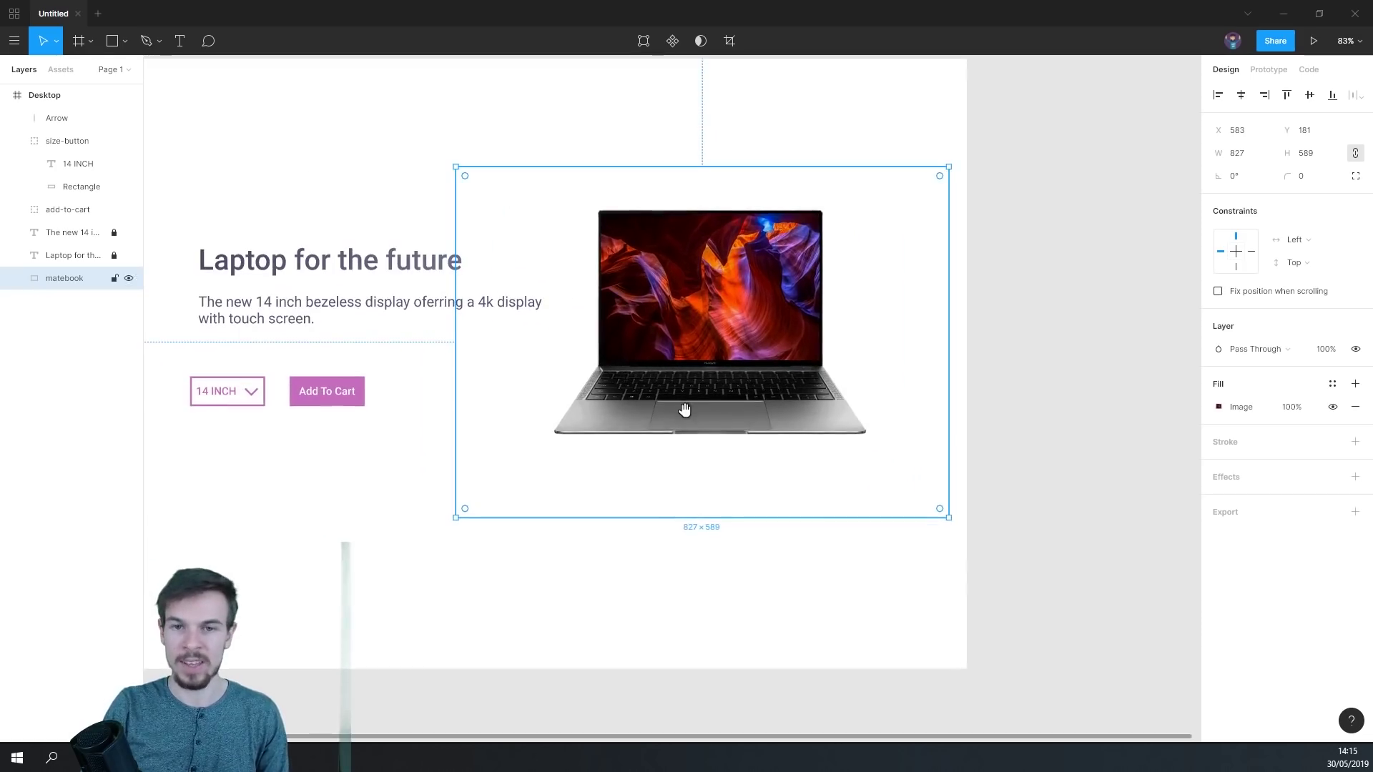
scroll(684, 409, up, 2)
click(1355, 478)
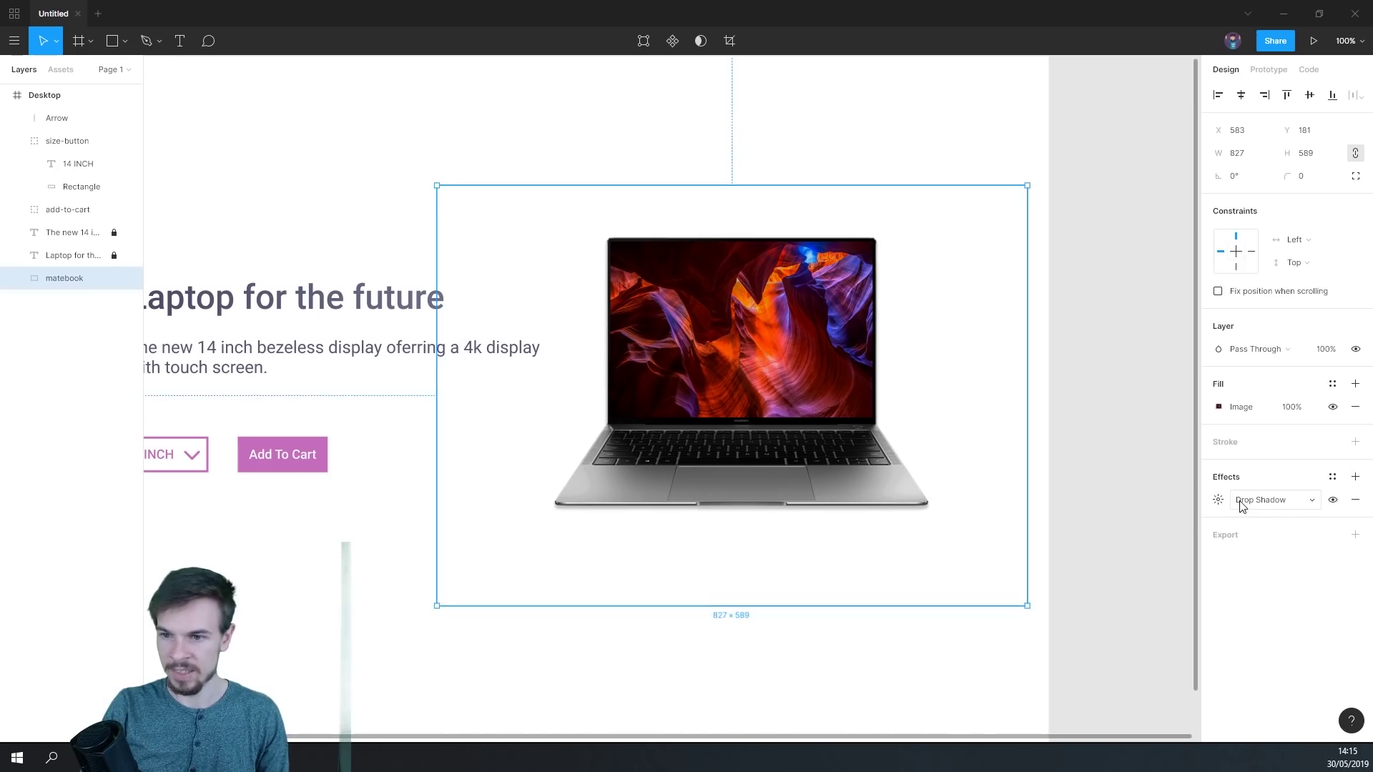
scroll(761, 544, up, 5)
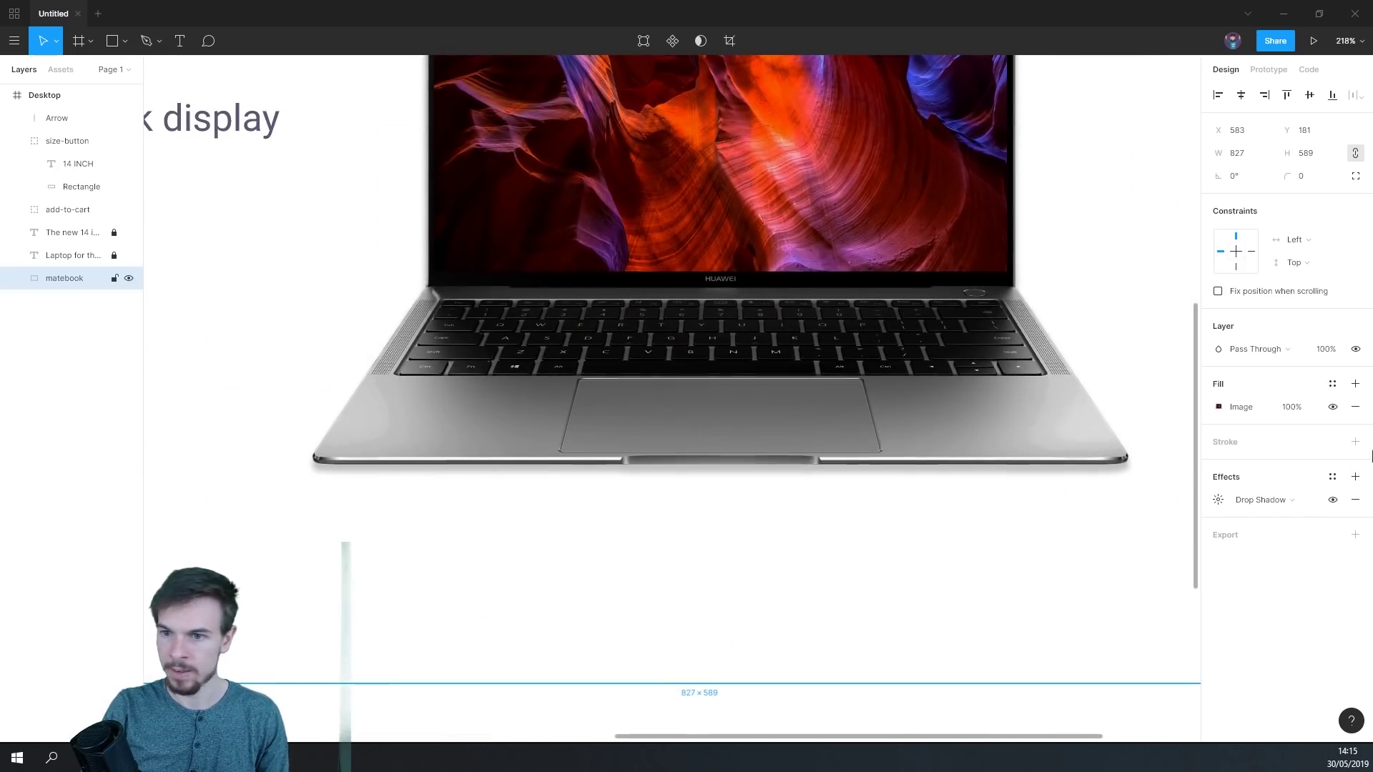
- Set the opacity of the laptop image's black drop shadow to 61.2%
click(1218, 500)
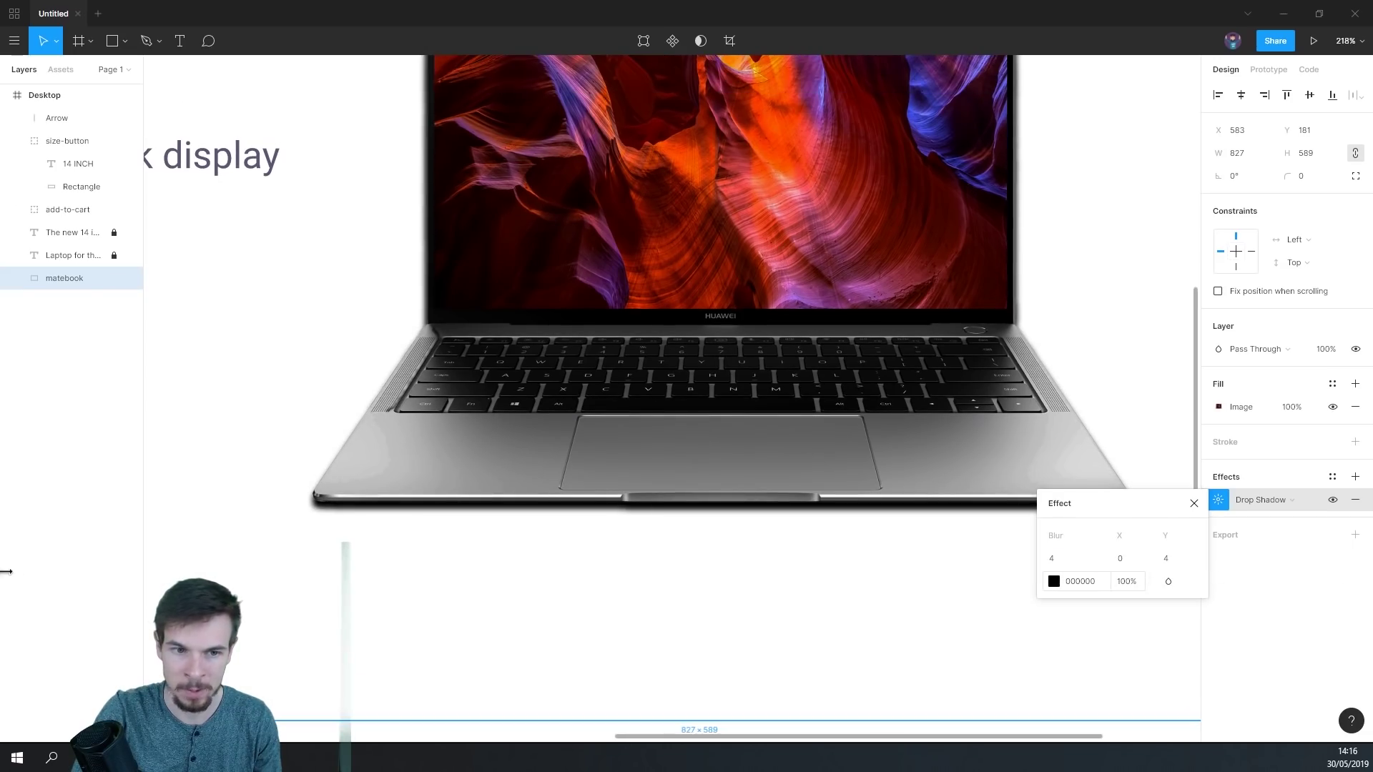
drag(1341, 568, 1255, 577)
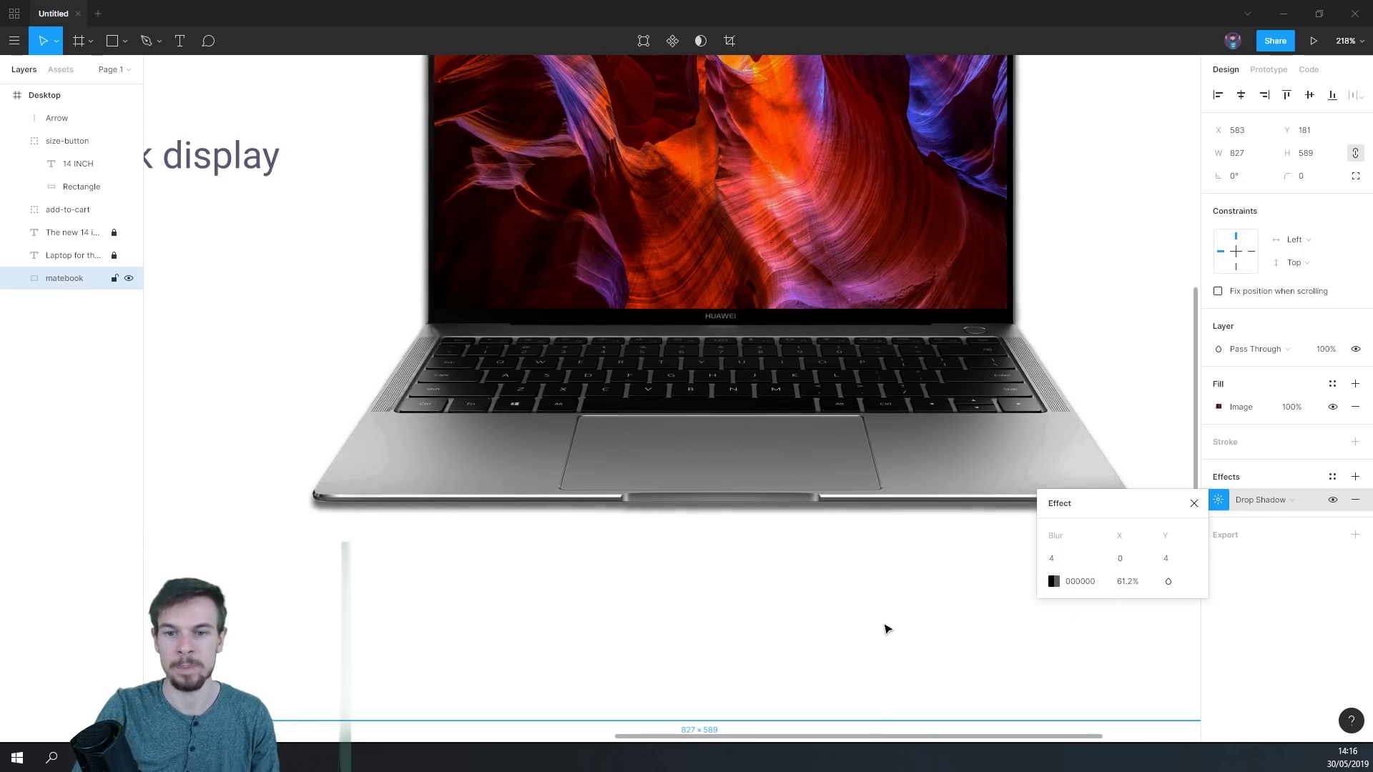
scroll(885, 609, down, 3)
scroll(885, 608, down, 2)
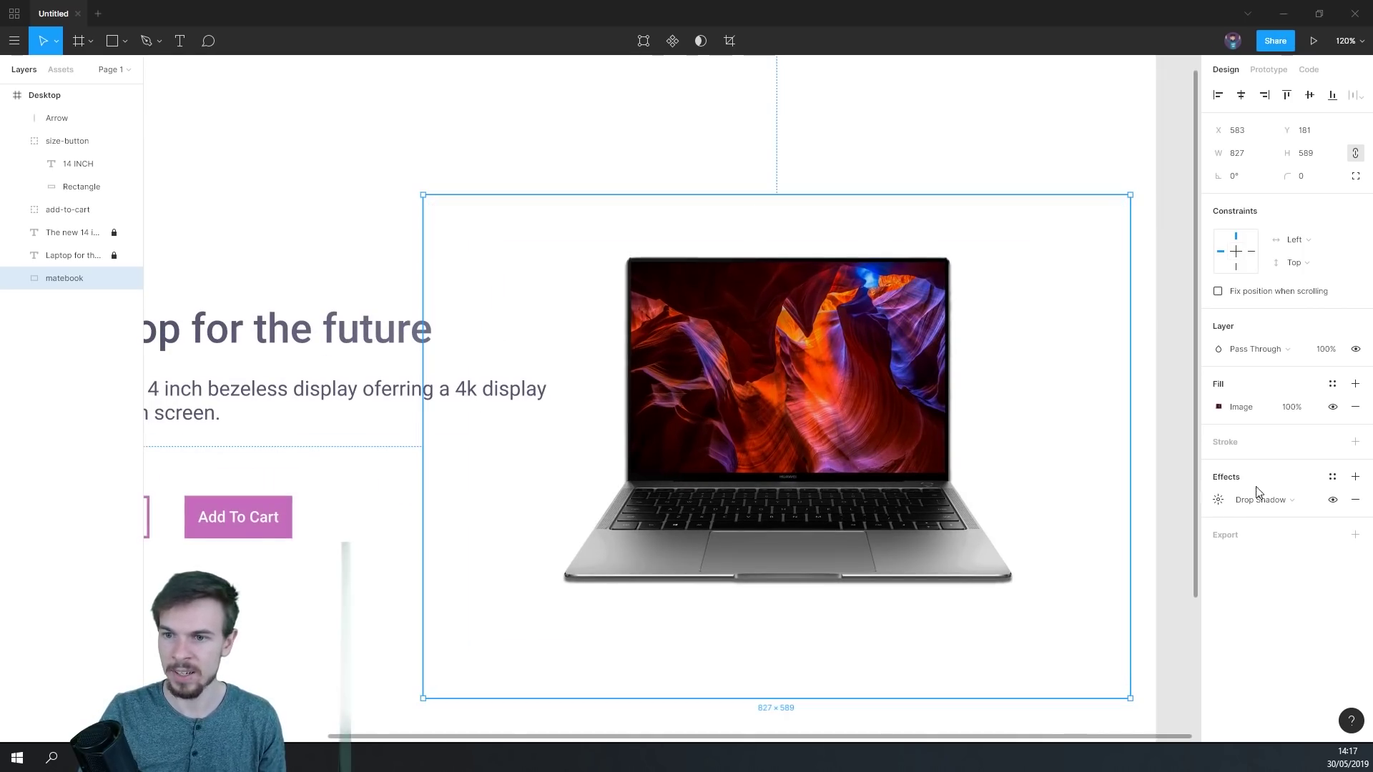
- Lower the saturation of the laptop's image fill slightly so its screen colours look more muted
click(1219, 408)
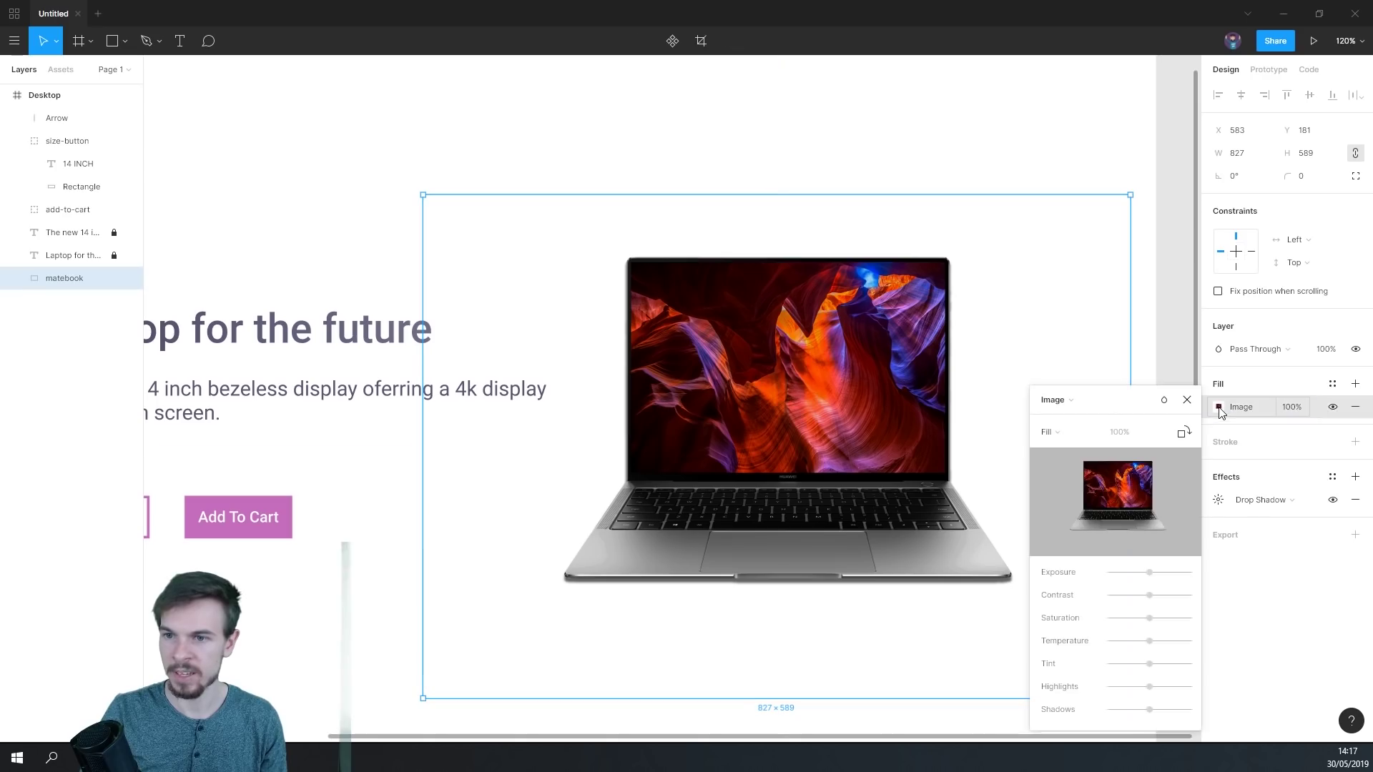
drag(1142, 619, 1133, 620)
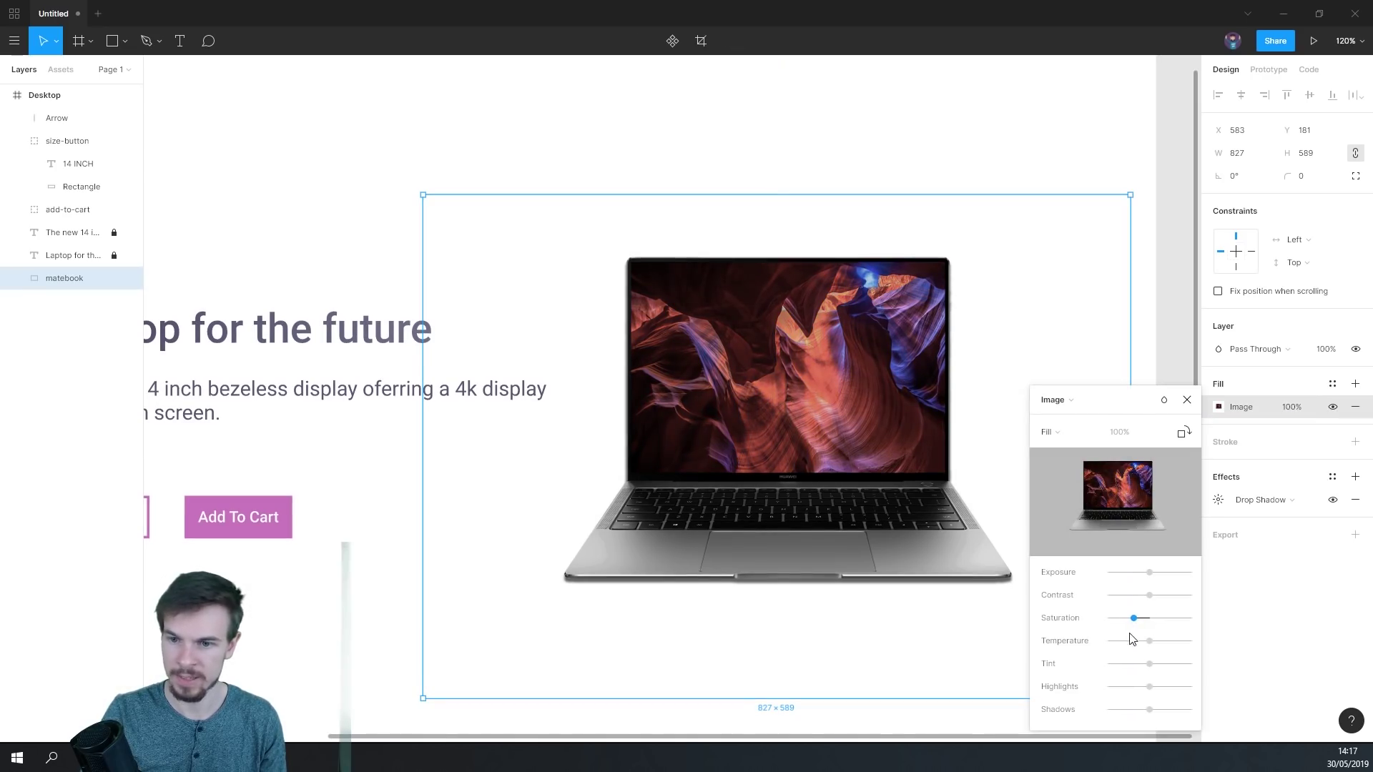
scroll(922, 708, down, 3)
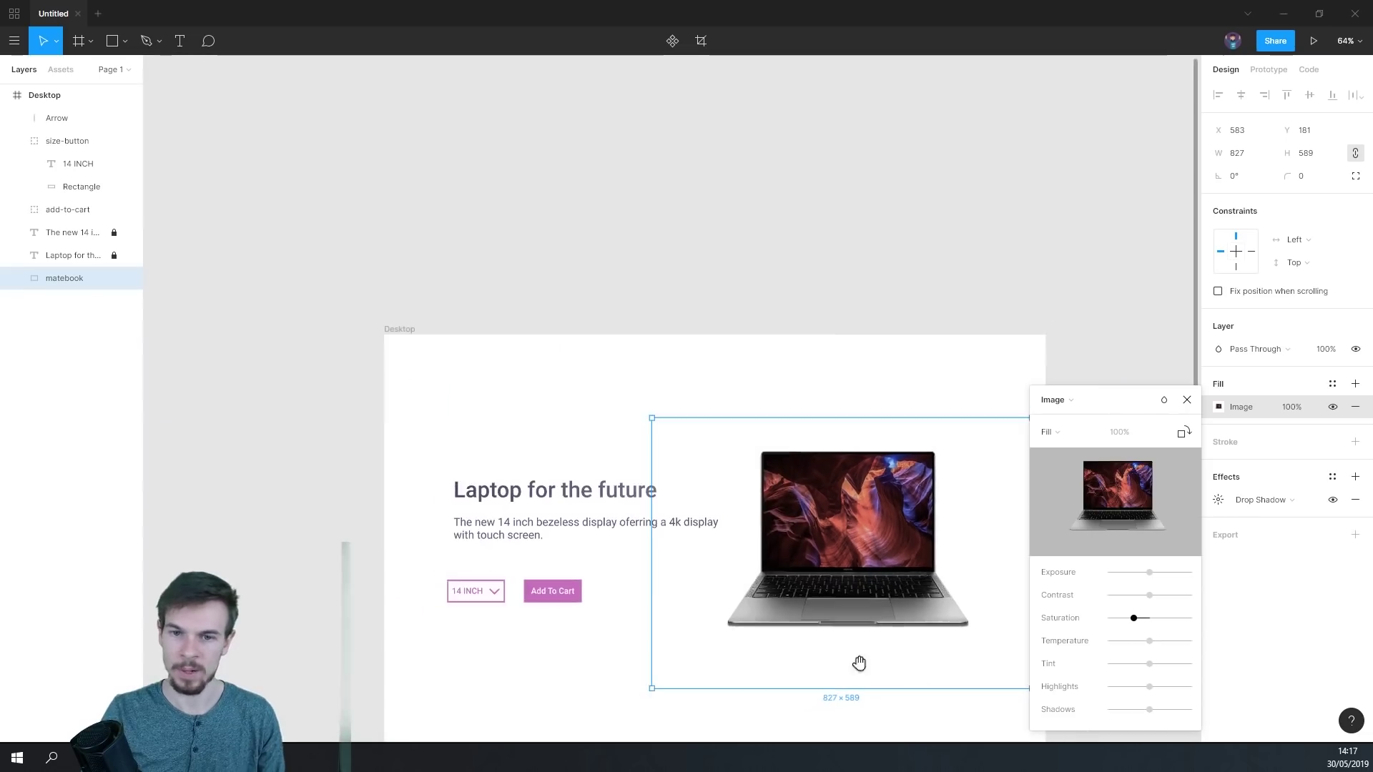
drag(894, 665, 643, 402)
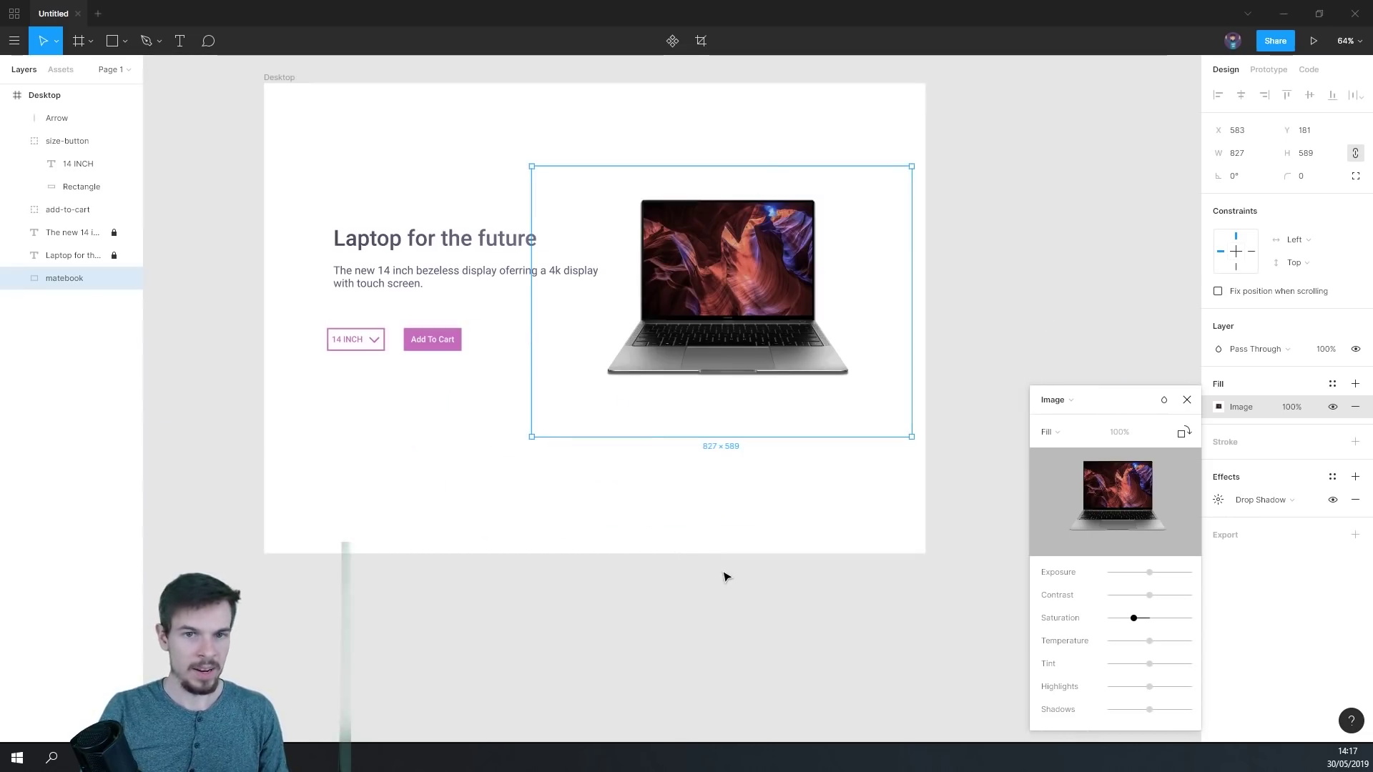
drag(471, 380, 524, 440)
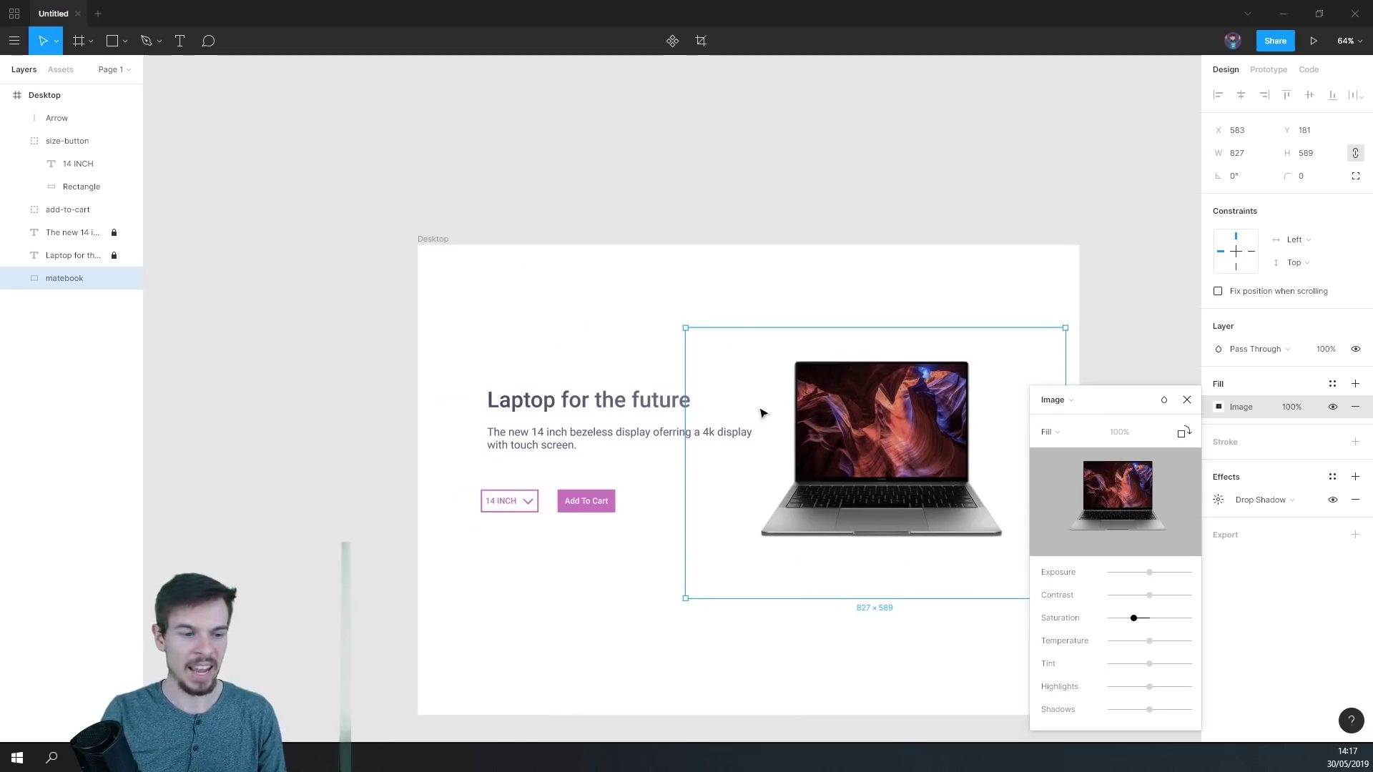
- Draw a 22 × 22 circle near the Desktop frame's upper-left corner and duplicate it twice into a row, each copy overlapping the previous by 11
scroll(641, 328, up, 4)
drag(500, 236, 596, 317)
scroll(586, 312, up, 5)
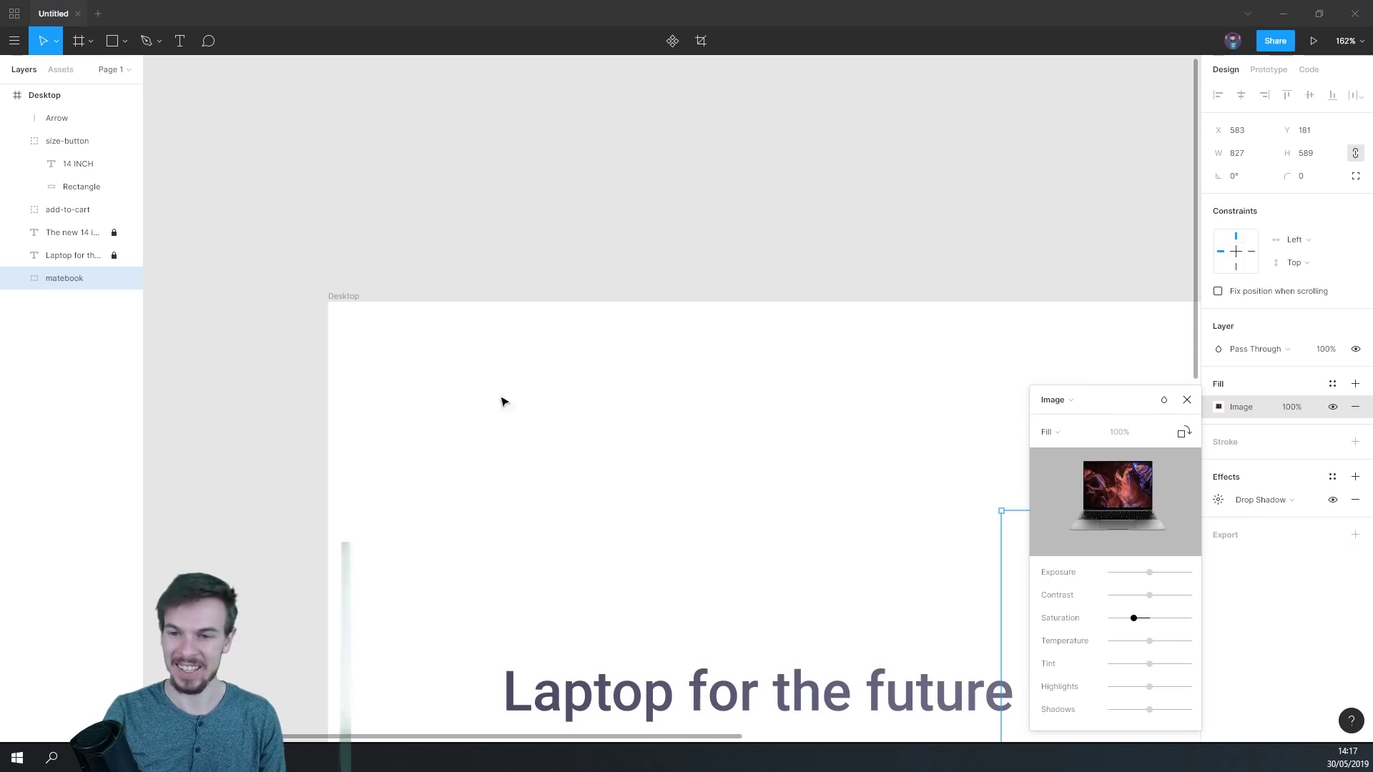
scroll(644, 499, down, 5)
scroll(643, 497, up, 9)
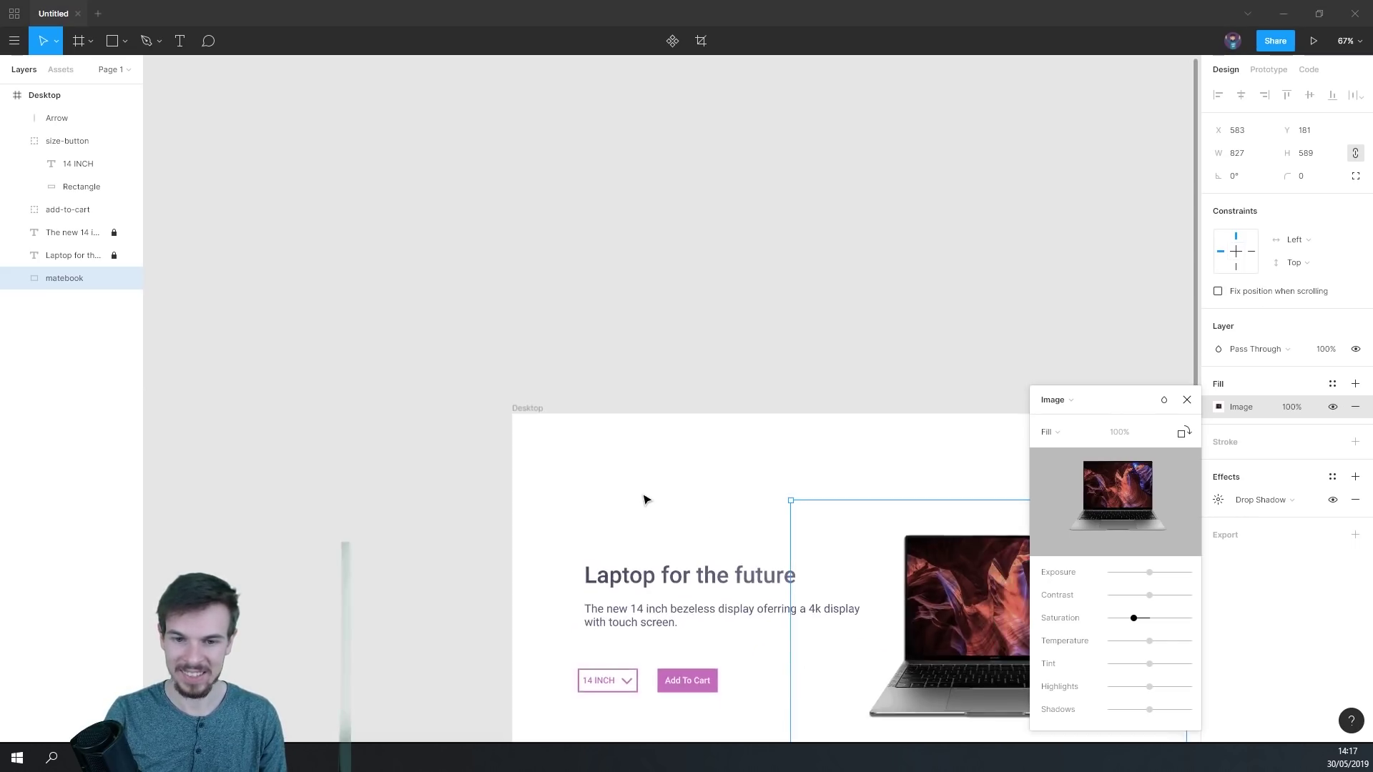
key(space)
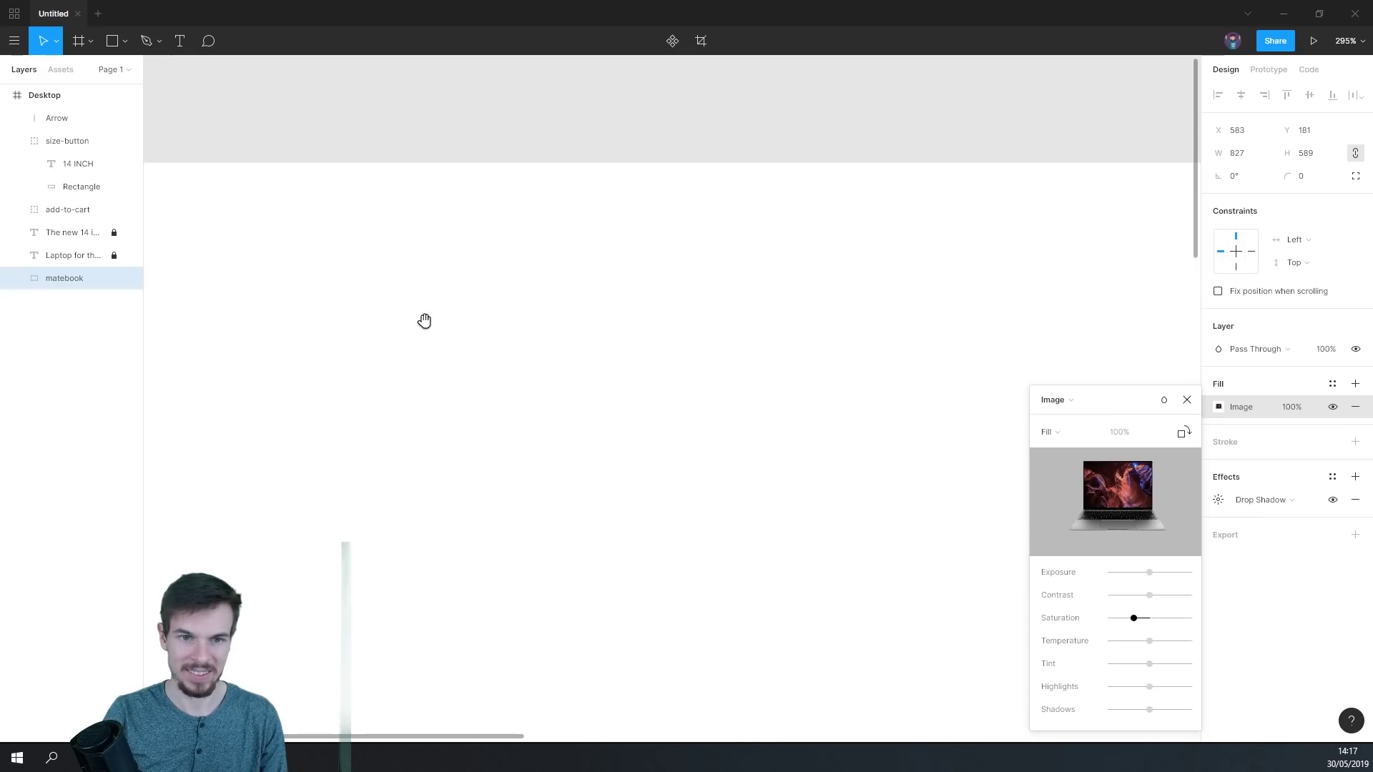
drag(424, 321, 659, 426)
click(124, 41)
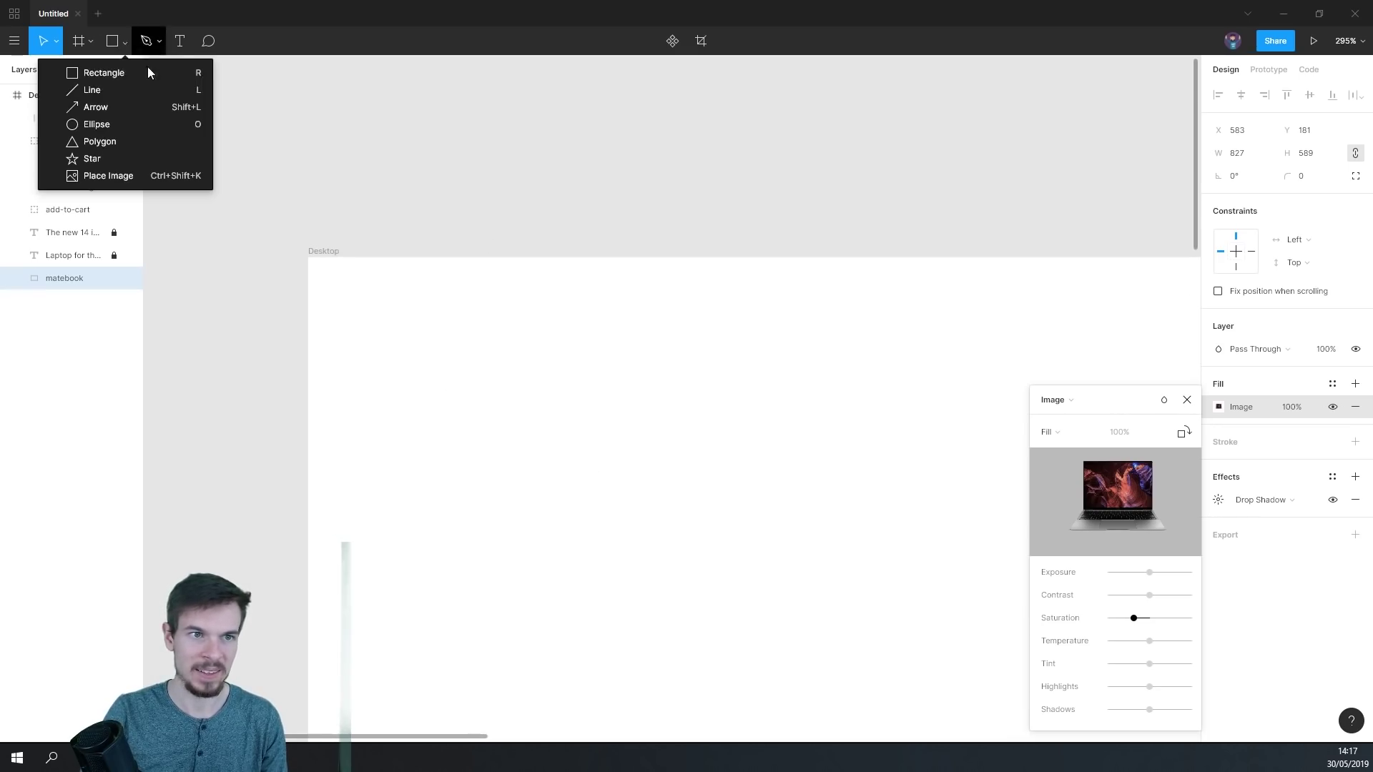
click(97, 125)
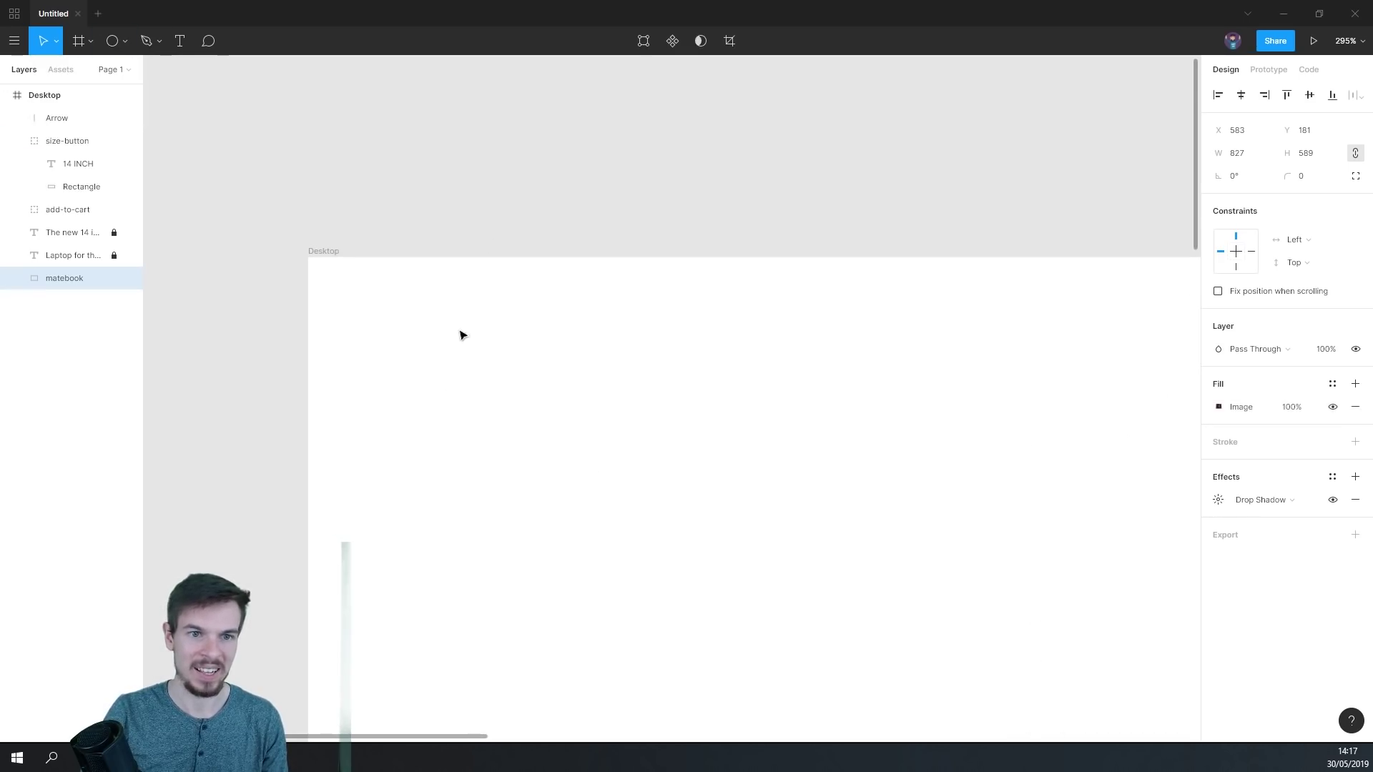
key(Escape)
click(109, 43)
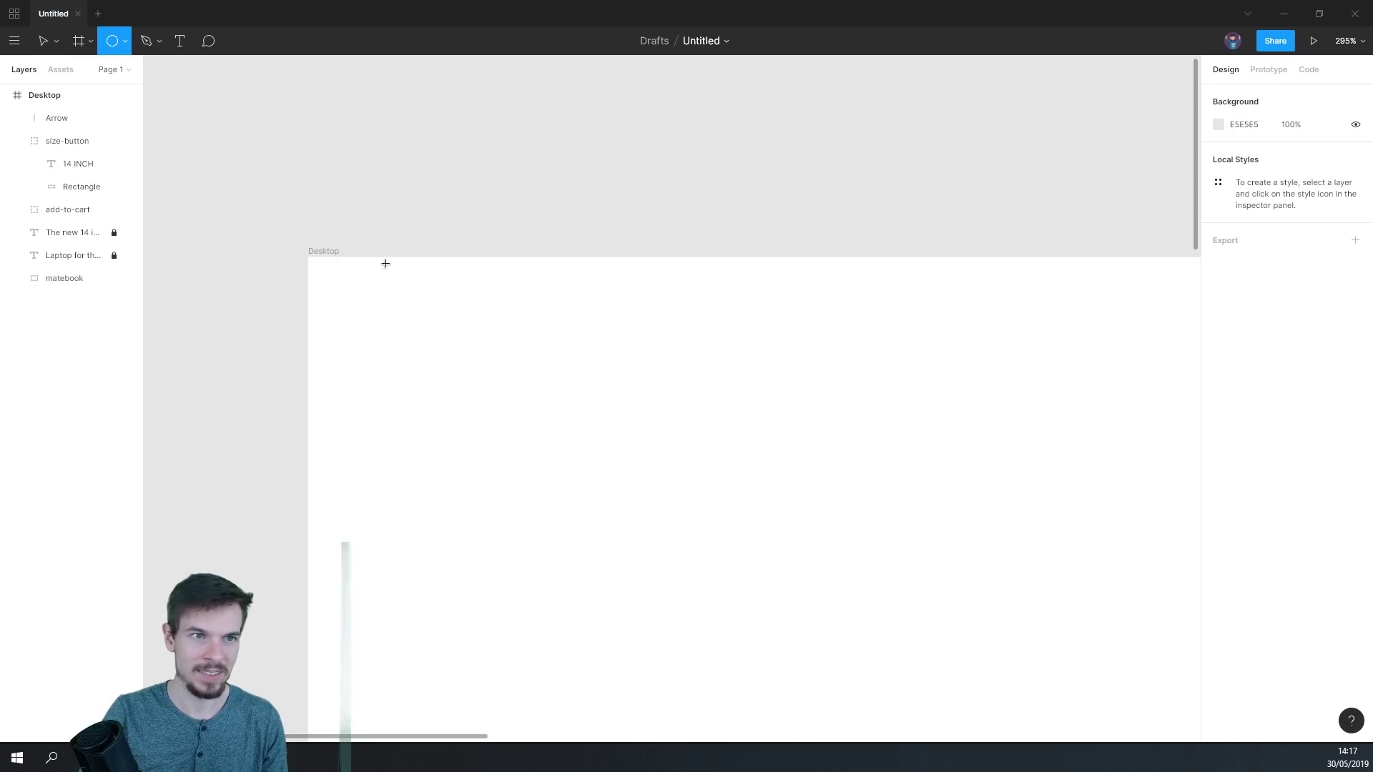
drag(395, 276, 467, 321)
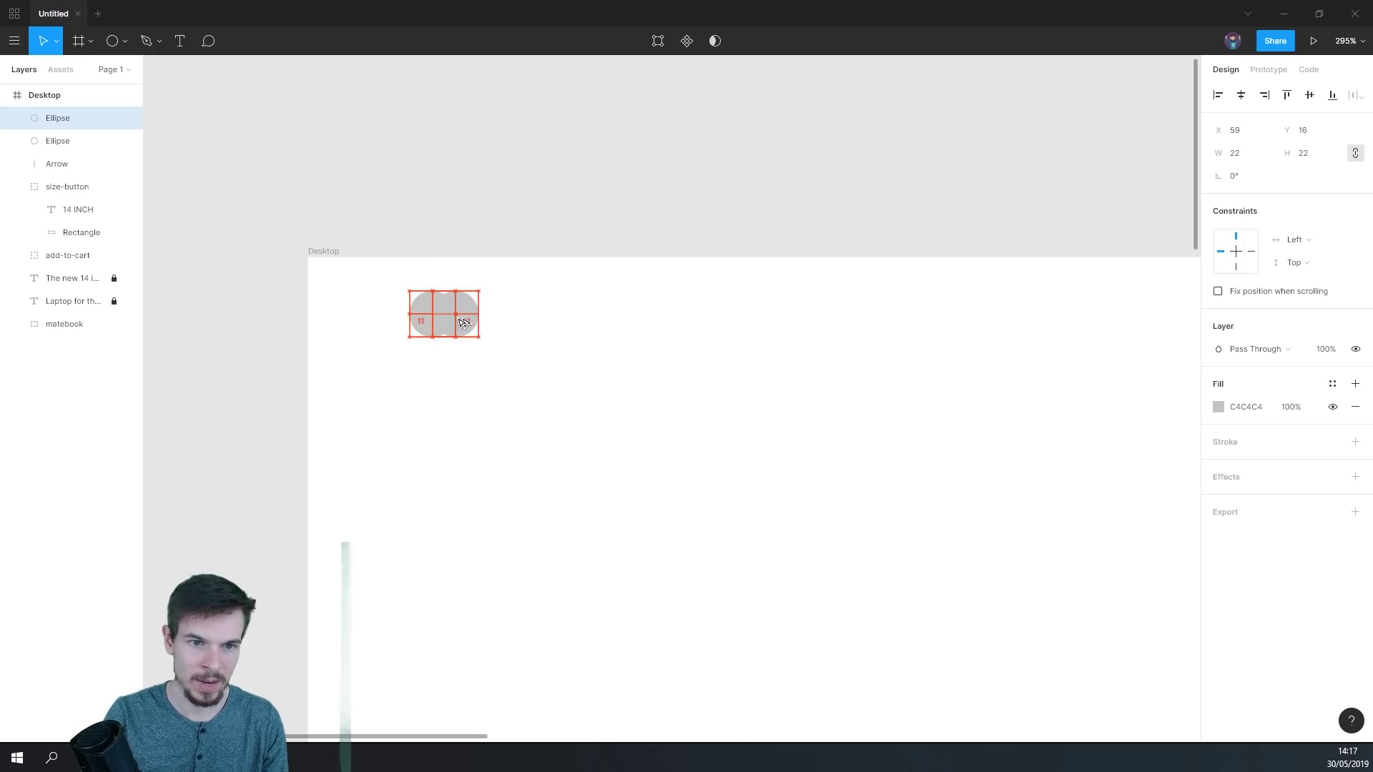
drag(466, 317, 485, 320)
- Fill all three circles with the dark purple 5F5F79 sampled from the "Laptop for the future" heading
drag(539, 275, 407, 341)
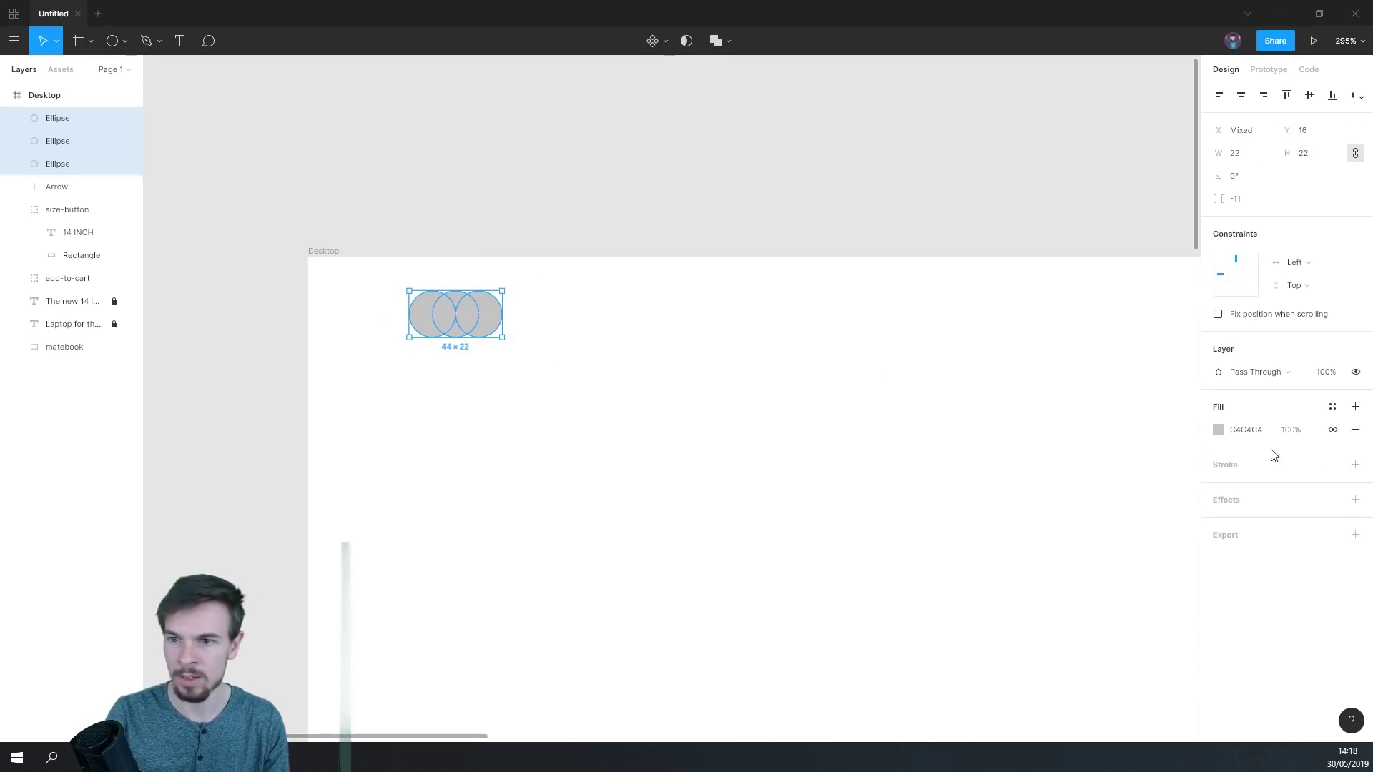
click(1219, 430)
drag(817, 658, 708, 405)
scroll(773, 467, down, 5)
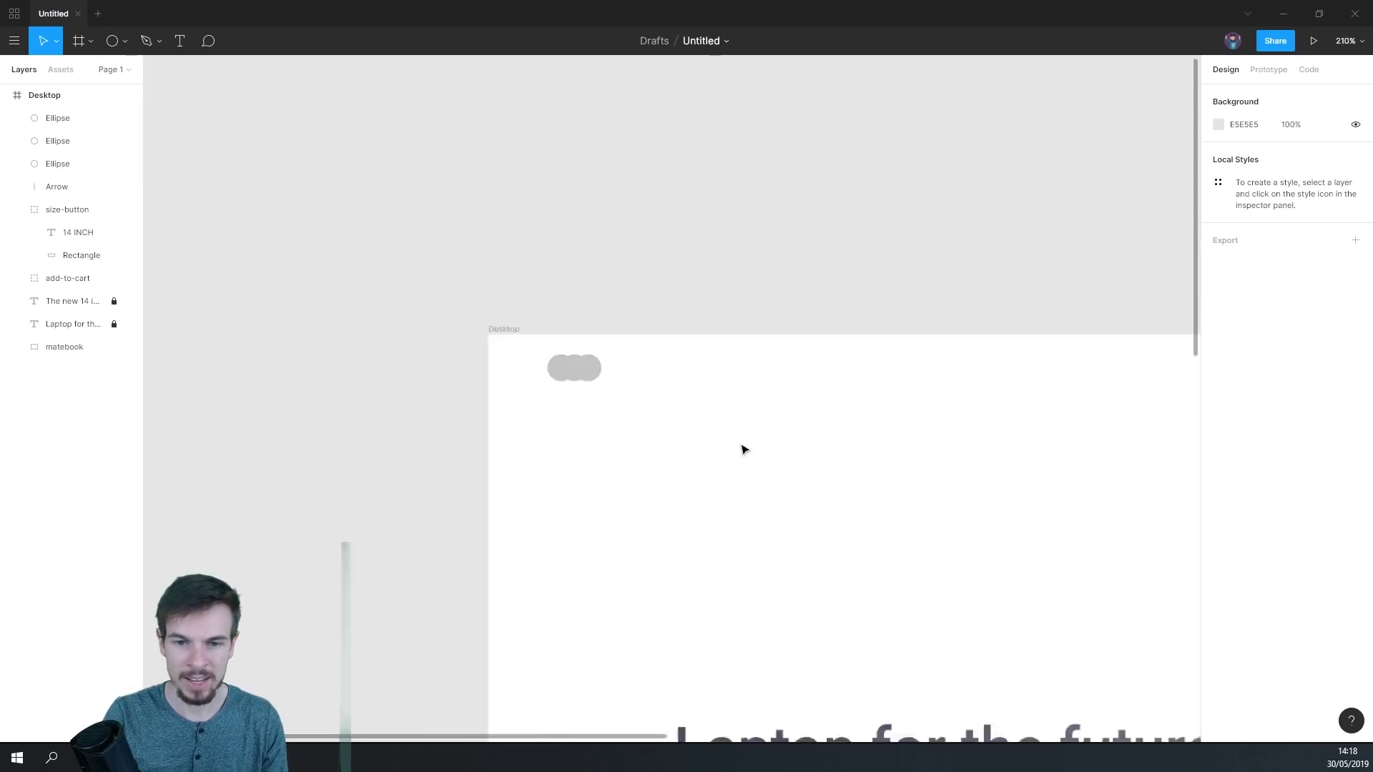
scroll(621, 319, down, 3)
drag(598, 277, 464, 315)
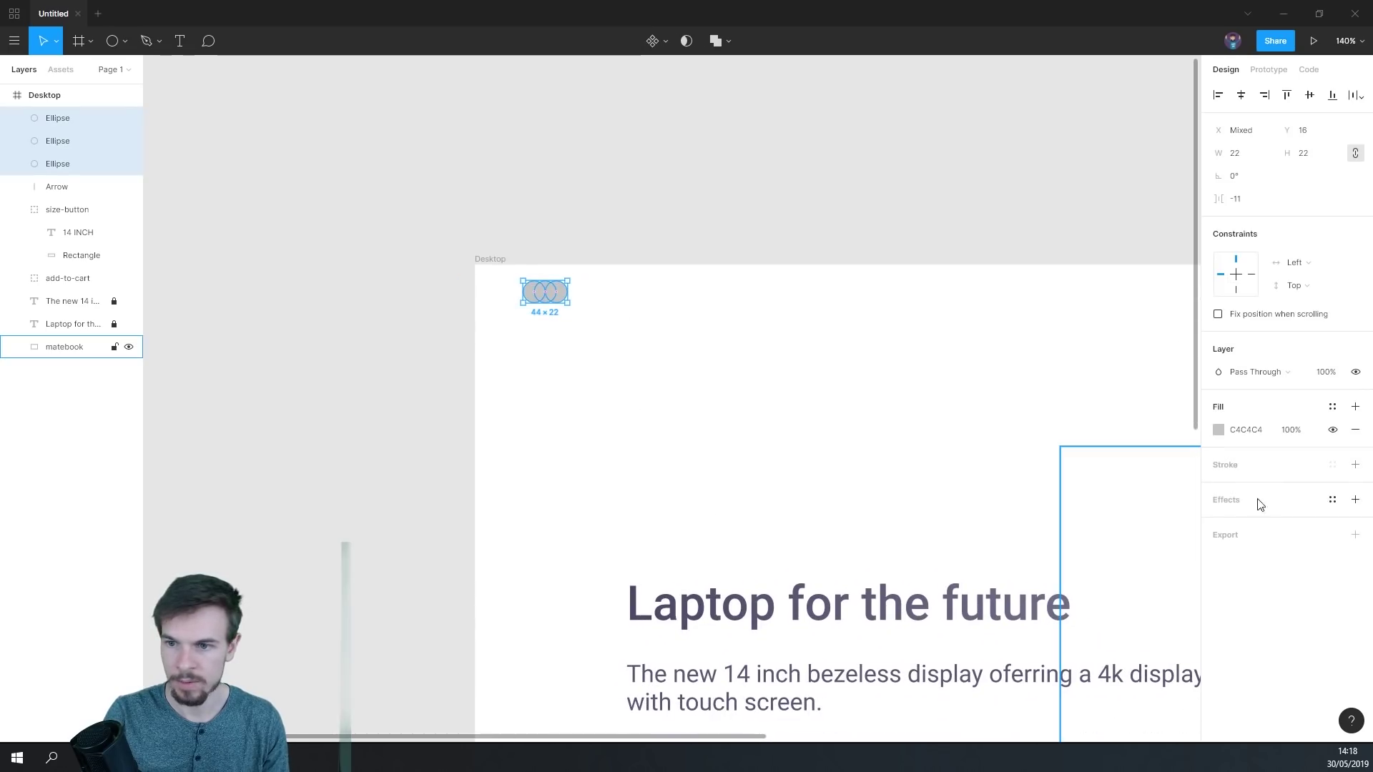
click(1220, 431)
click(1219, 431)
click(1050, 582)
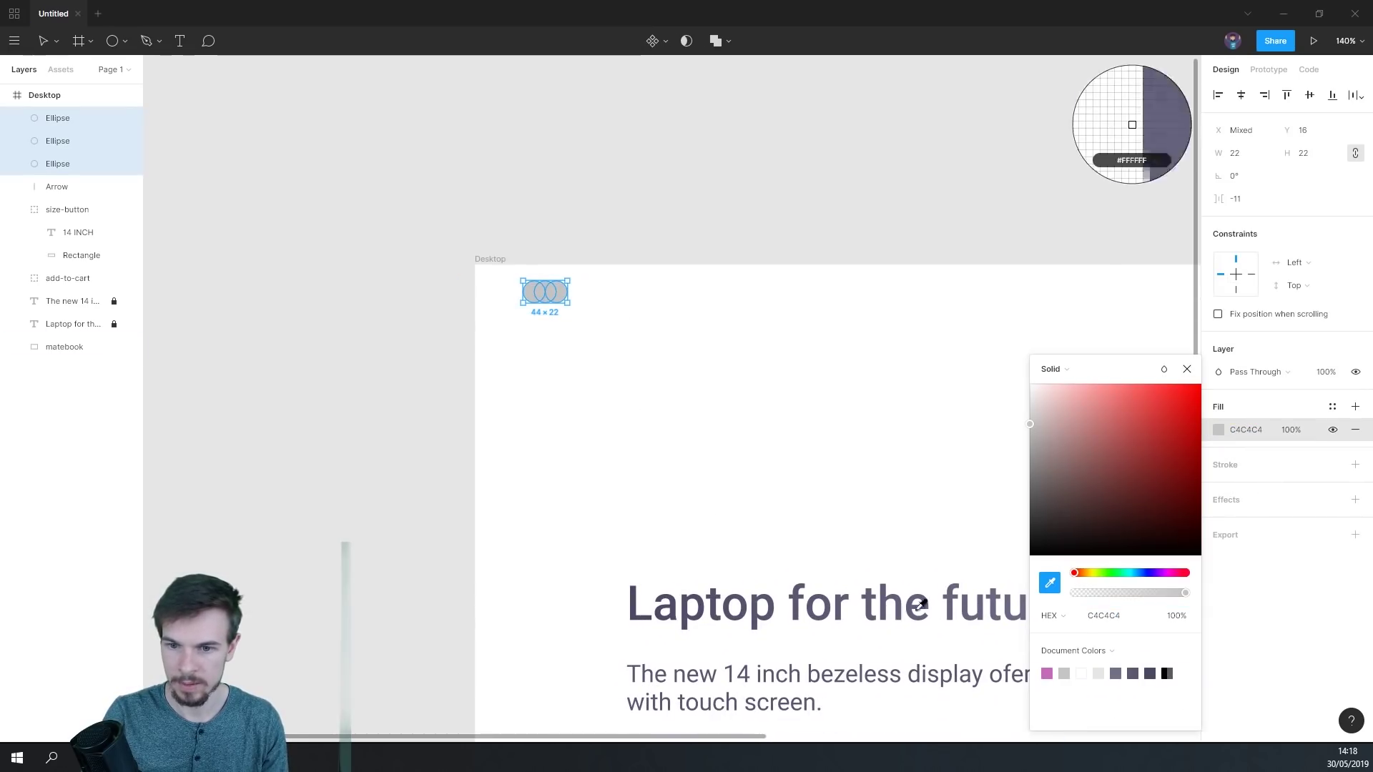
click(890, 590)
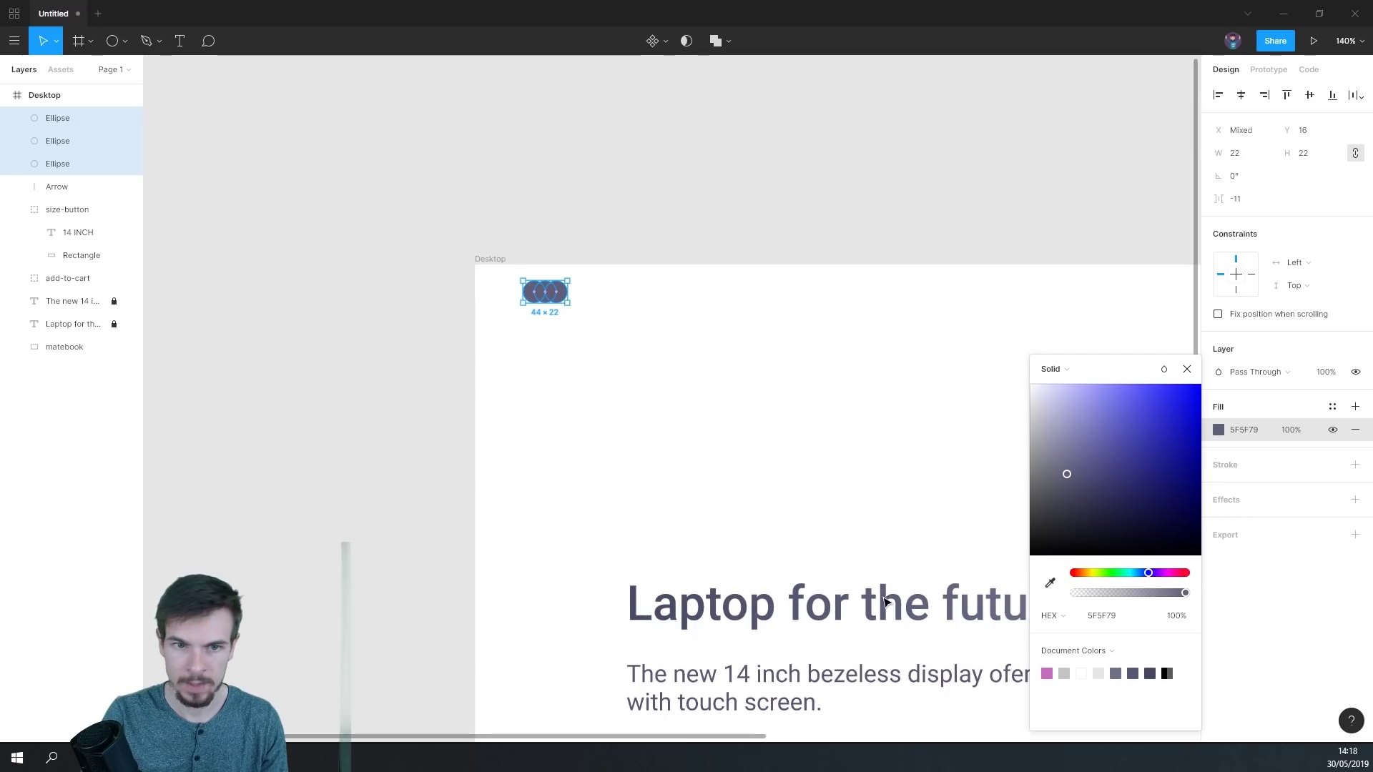
click(629, 389)
- Set the layer opacity of the row's first circle to 50%, keeping the circle visible
scroll(533, 314, up, 5)
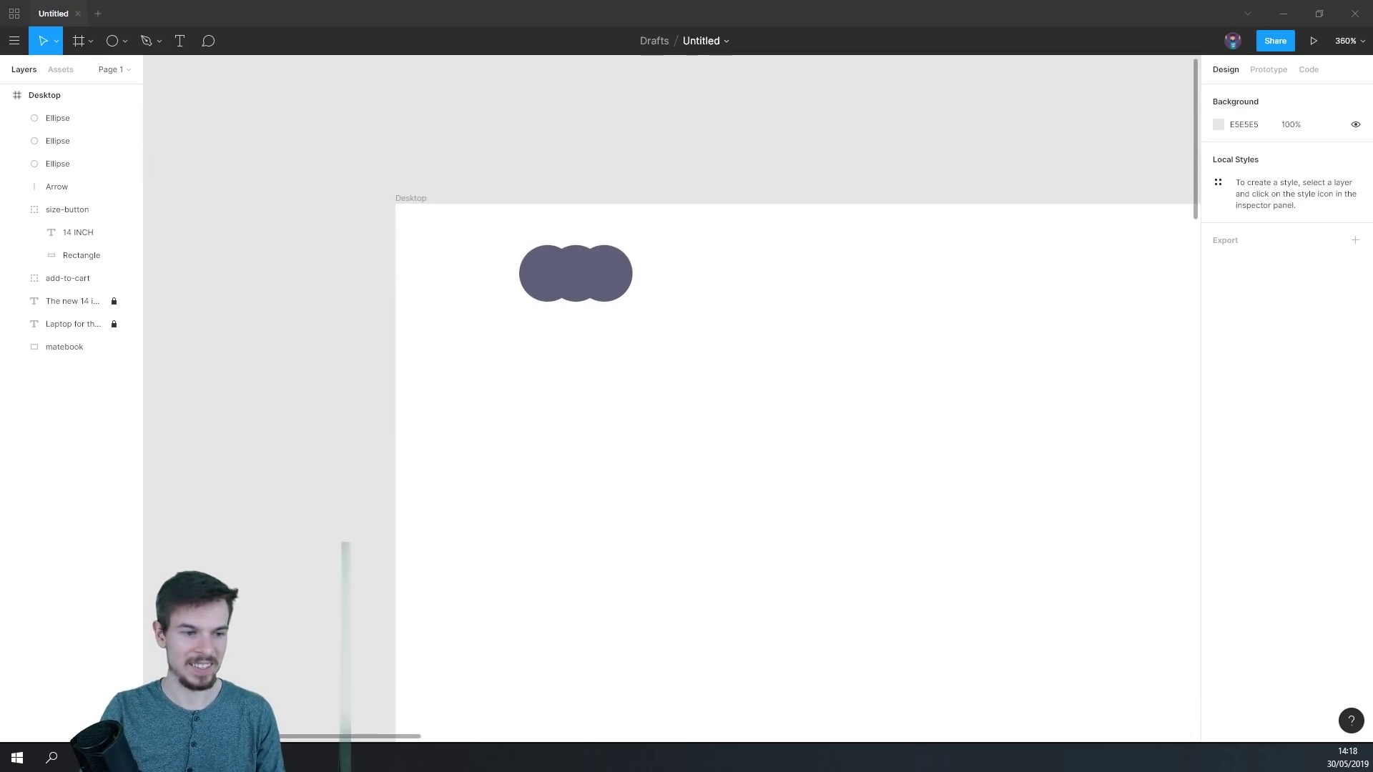
scroll(592, 350, up, 3)
scroll(601, 383, up, 2)
scroll(601, 384, left, 1)
click(581, 336)
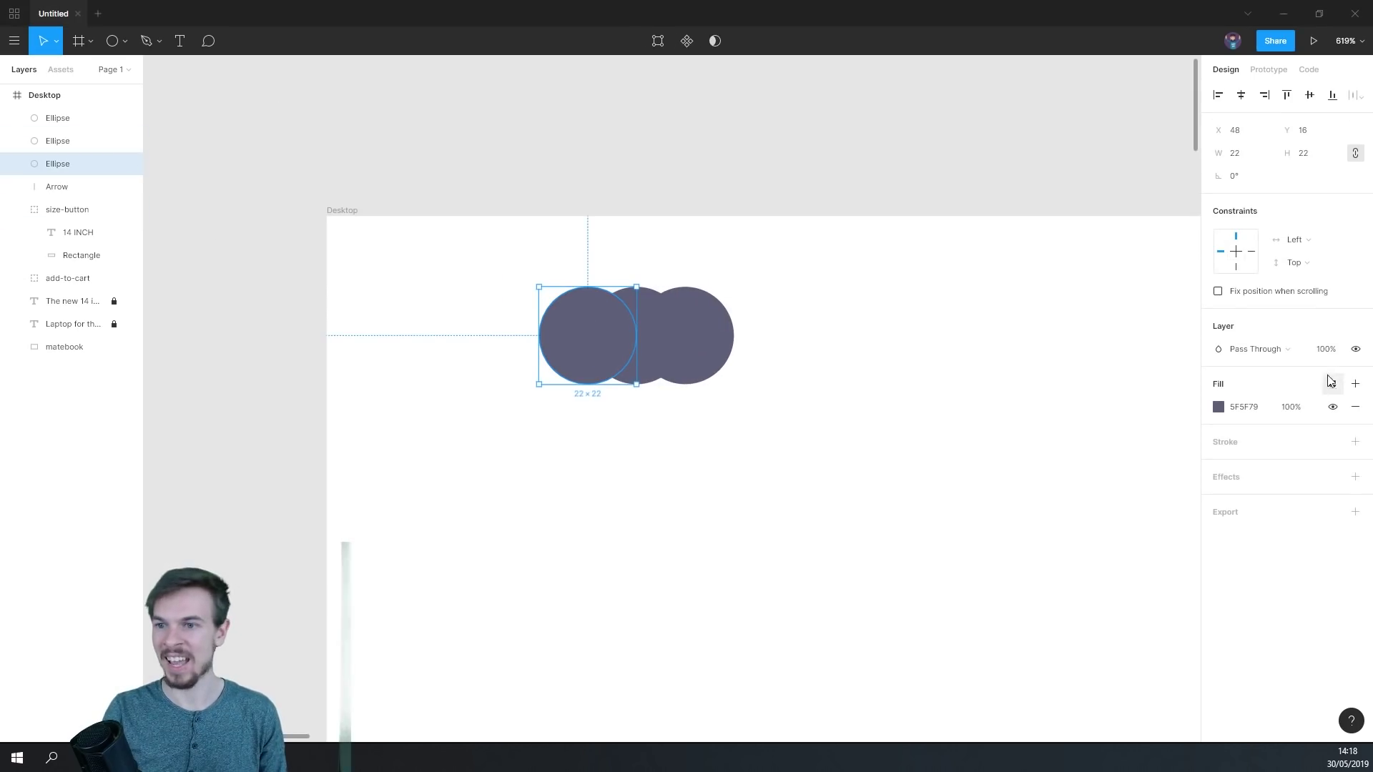
click(1327, 352)
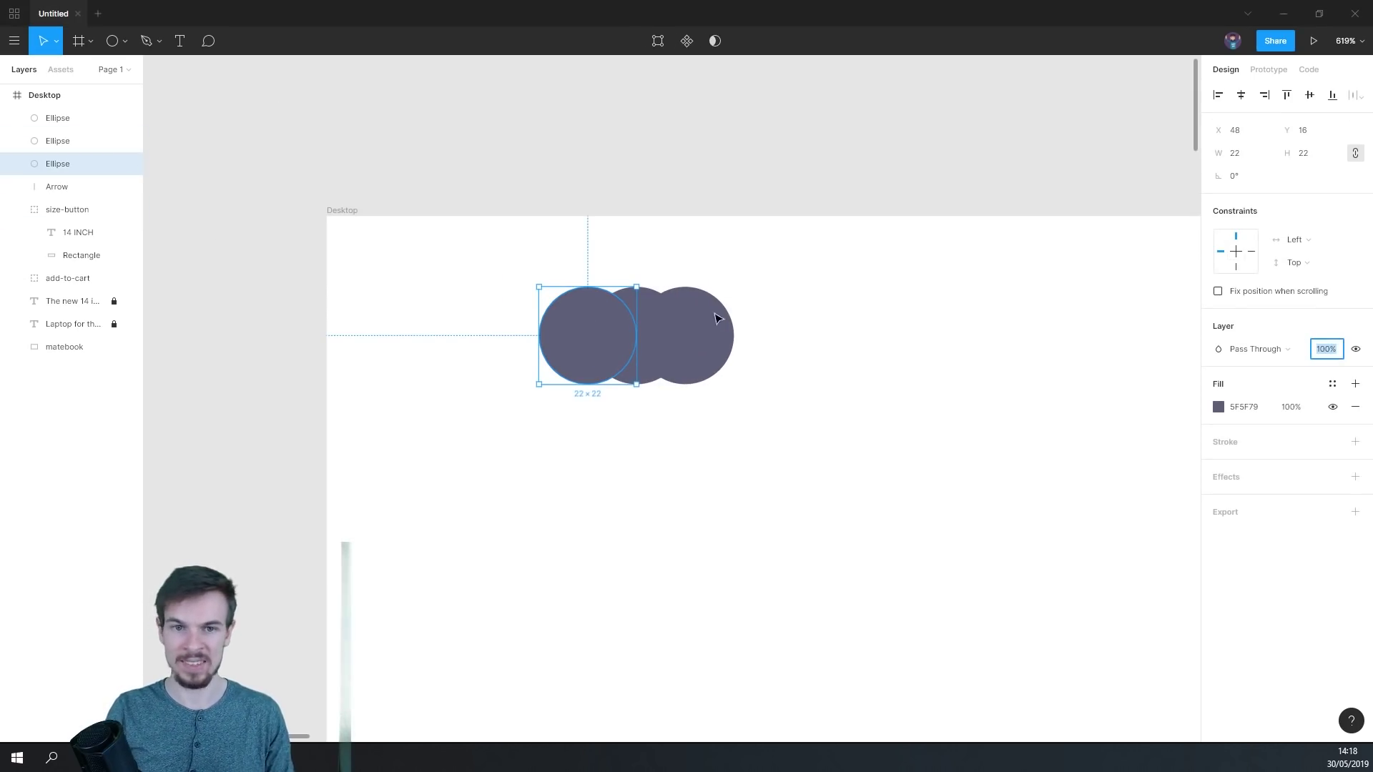
text(50)
key(Return)
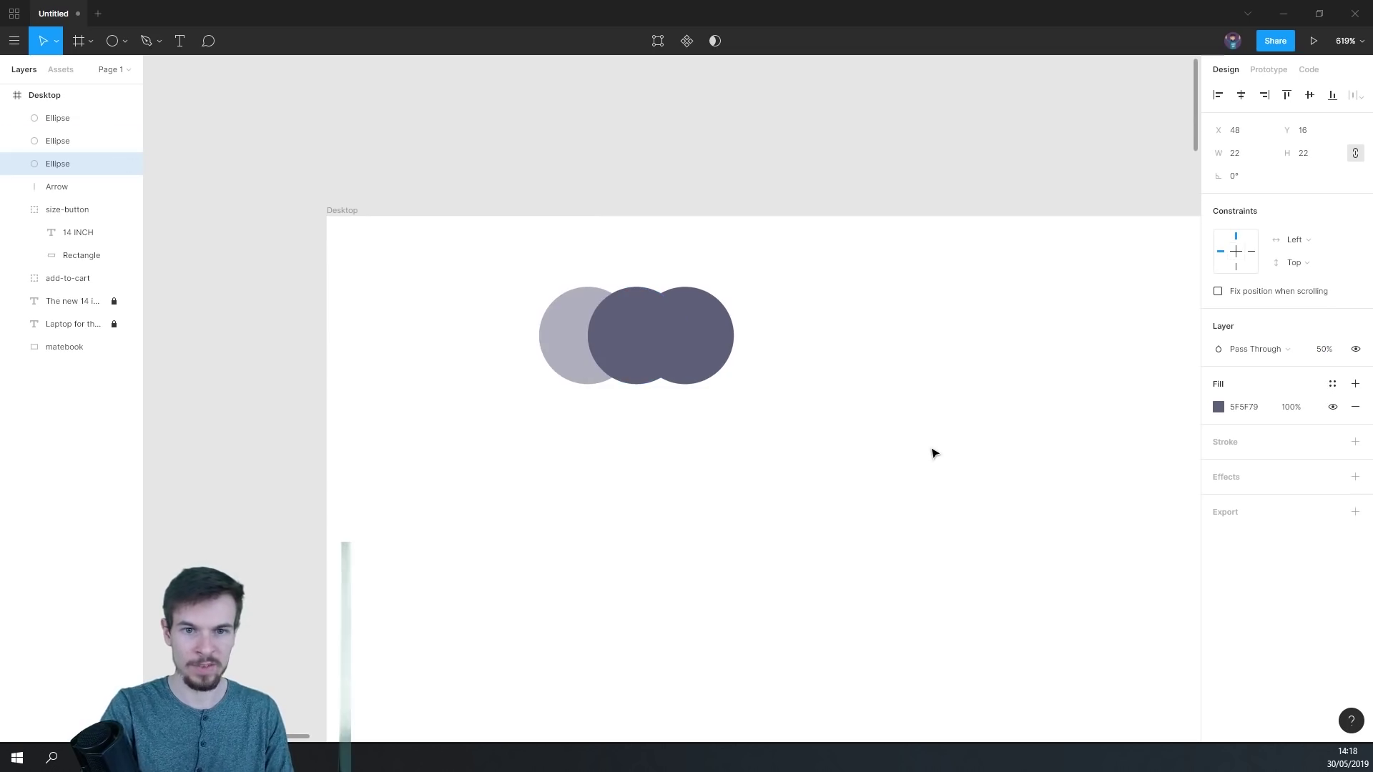
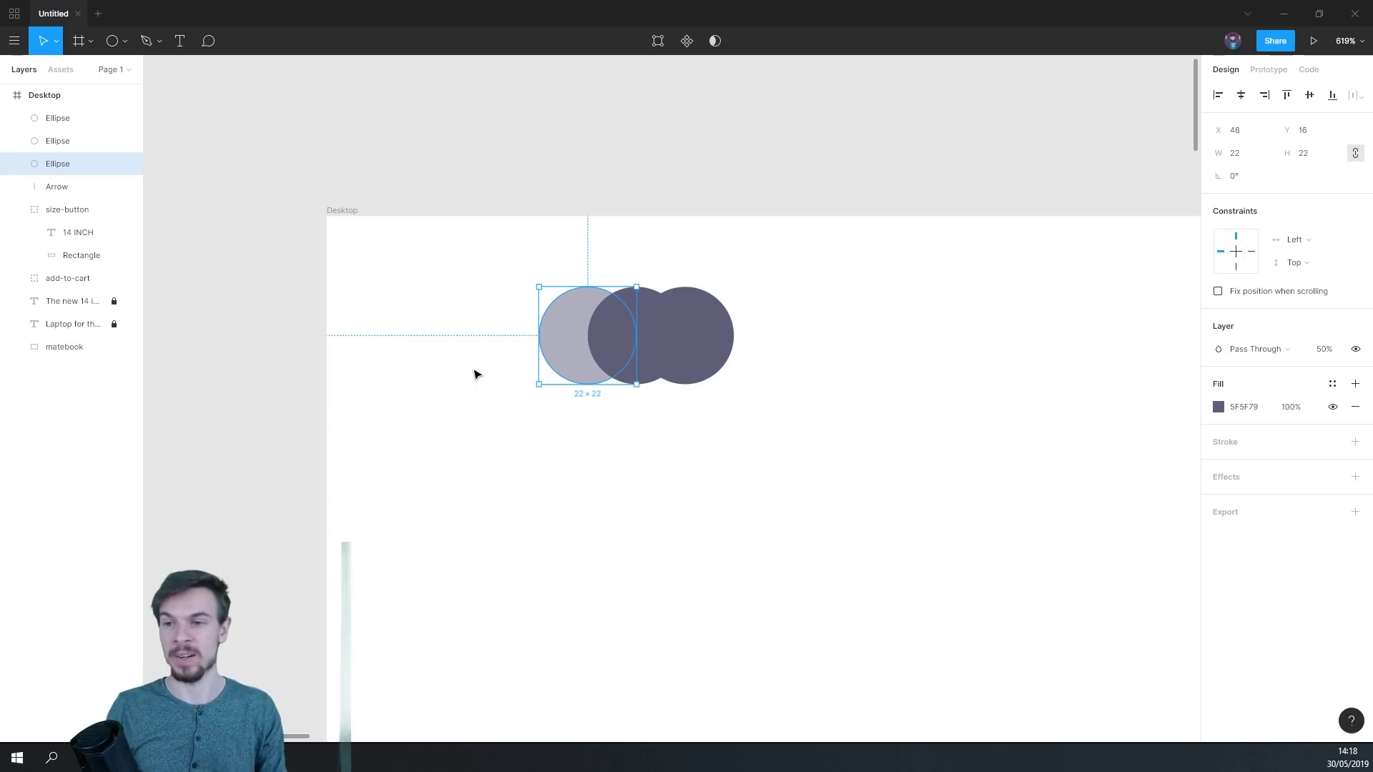
click(1354, 350)
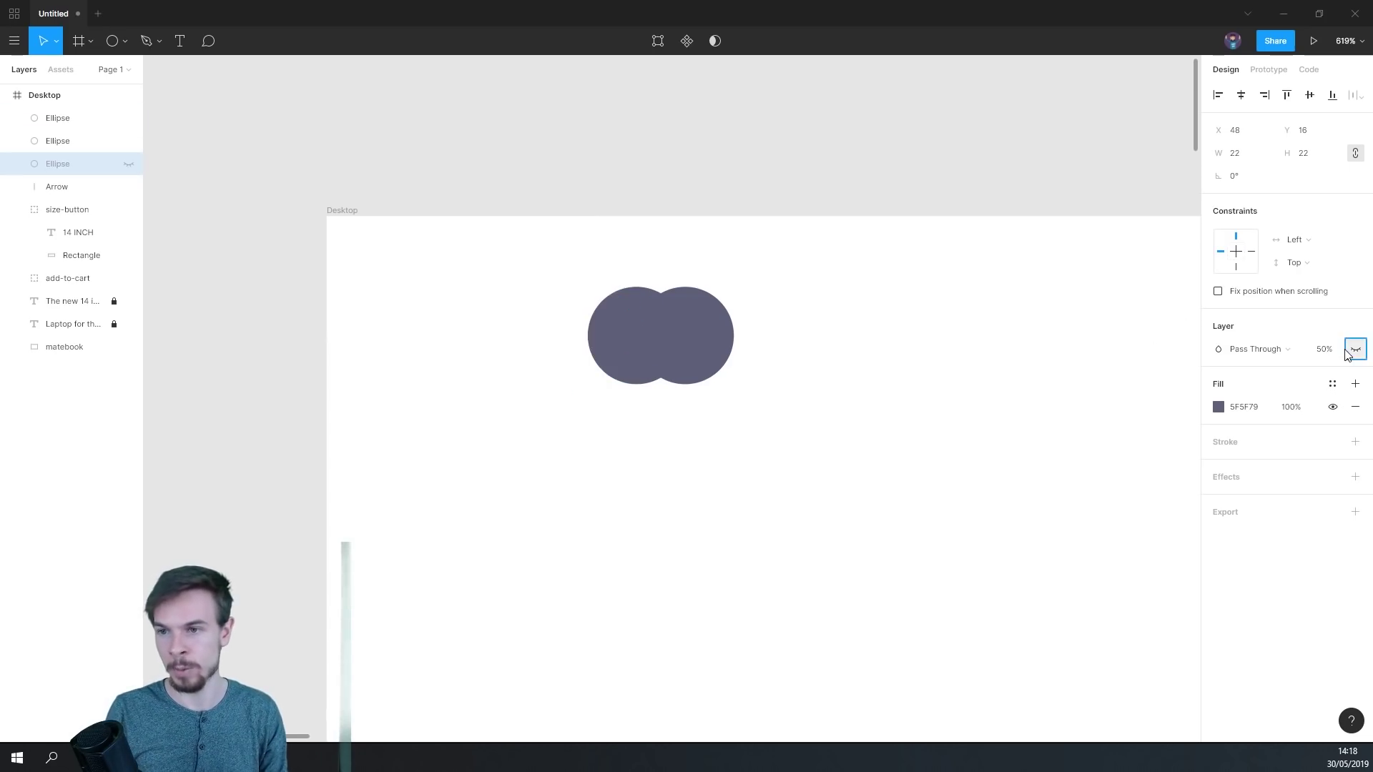
click(1348, 351)
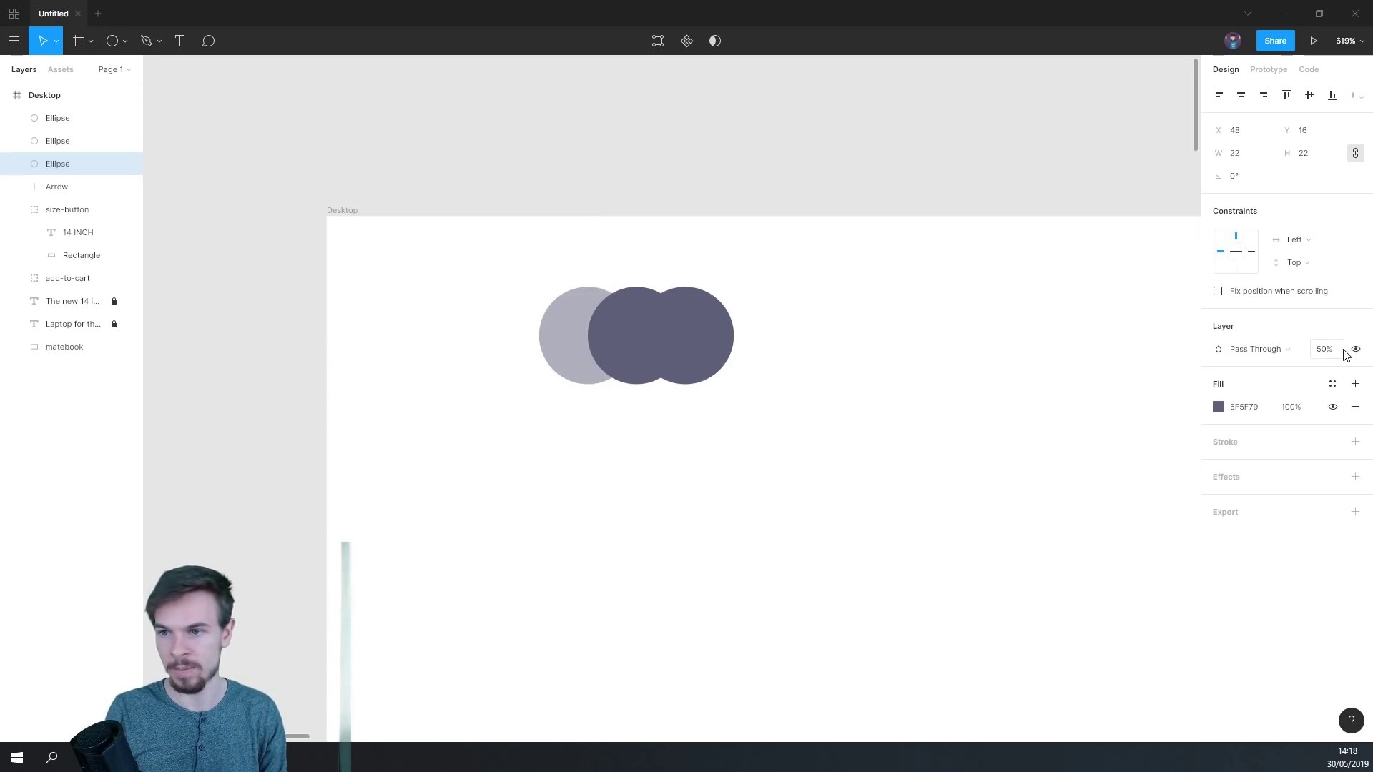
- Set the layer opacity of each of the three overlapping circles to 50%
mouse_move(1345, 349)
mouse_down()
mouse_move(1316, 351)
mouse_move(1352, 355)
mouse_up()
click(1322, 350)
text(50)
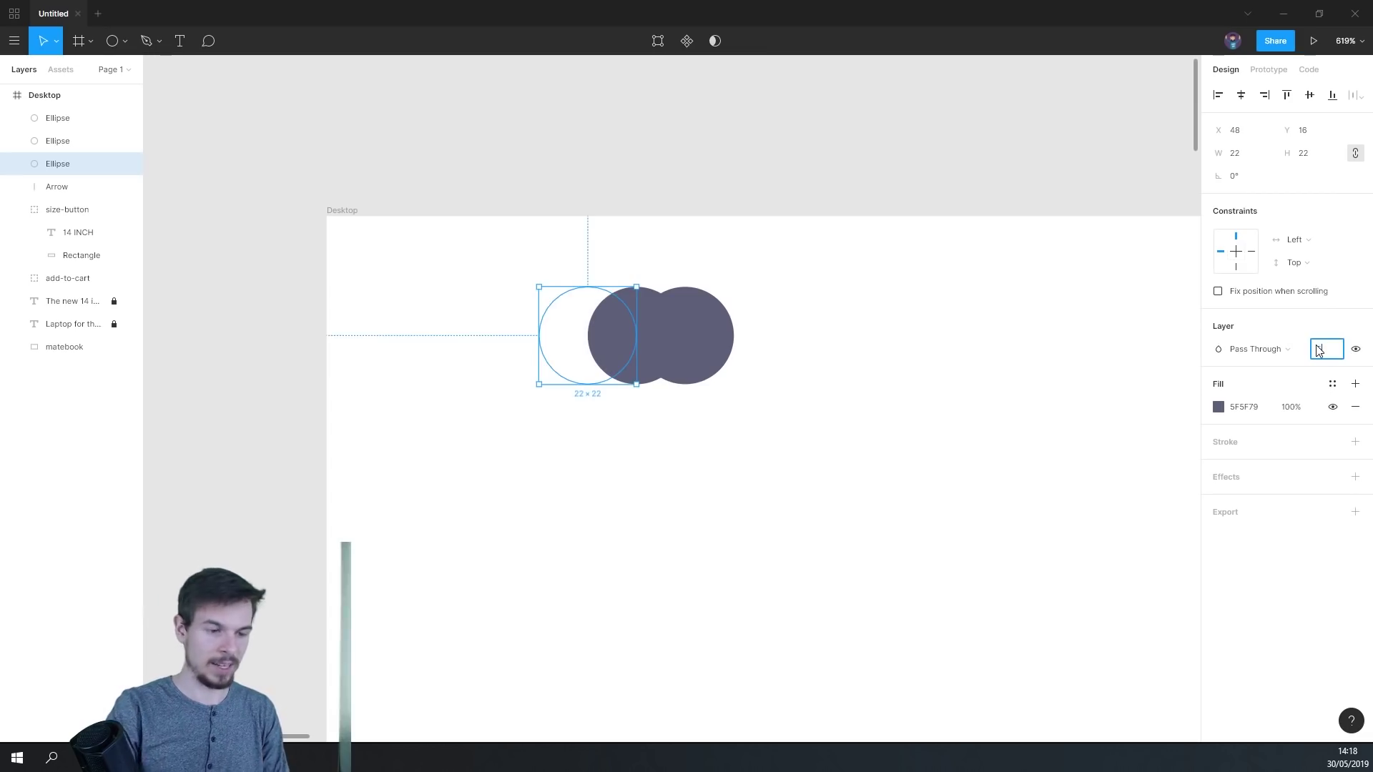
key(Return)
click(698, 309)
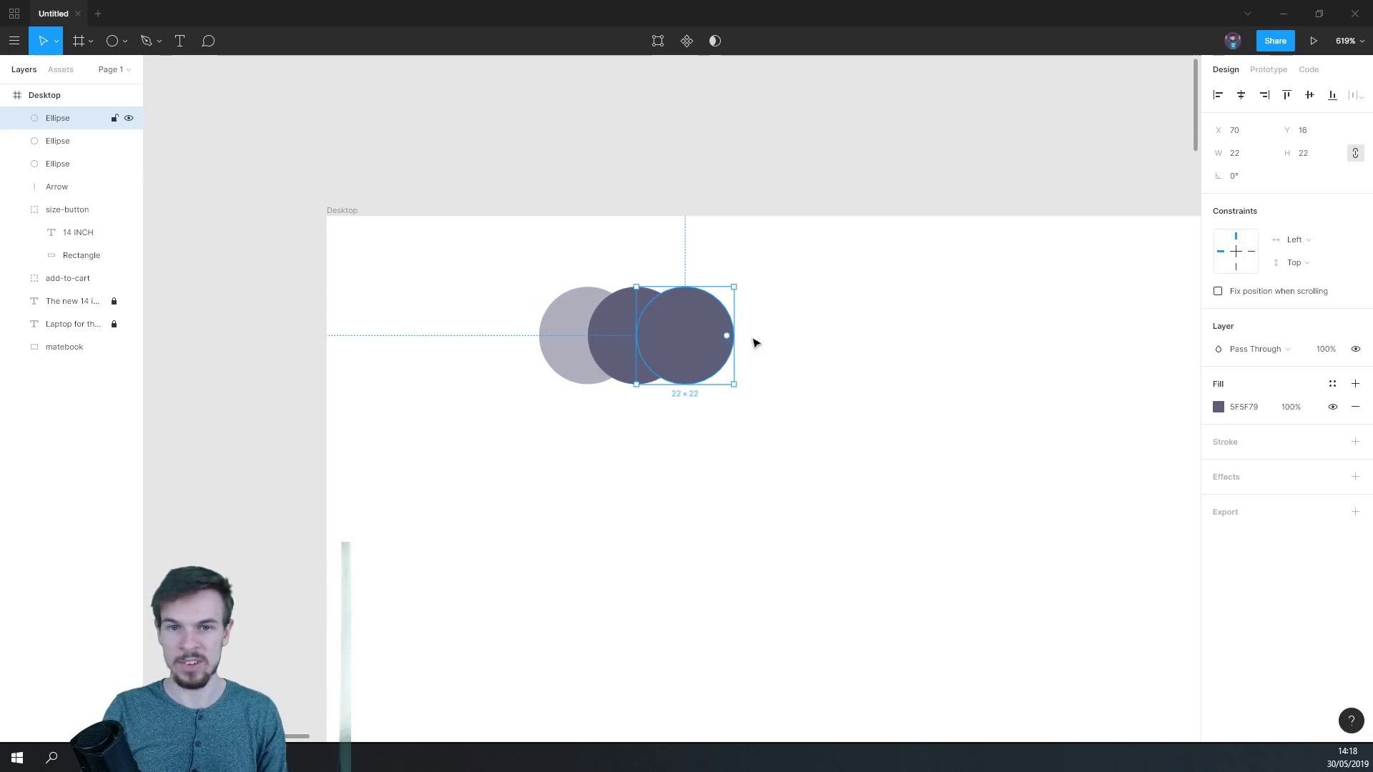
click(1326, 349)
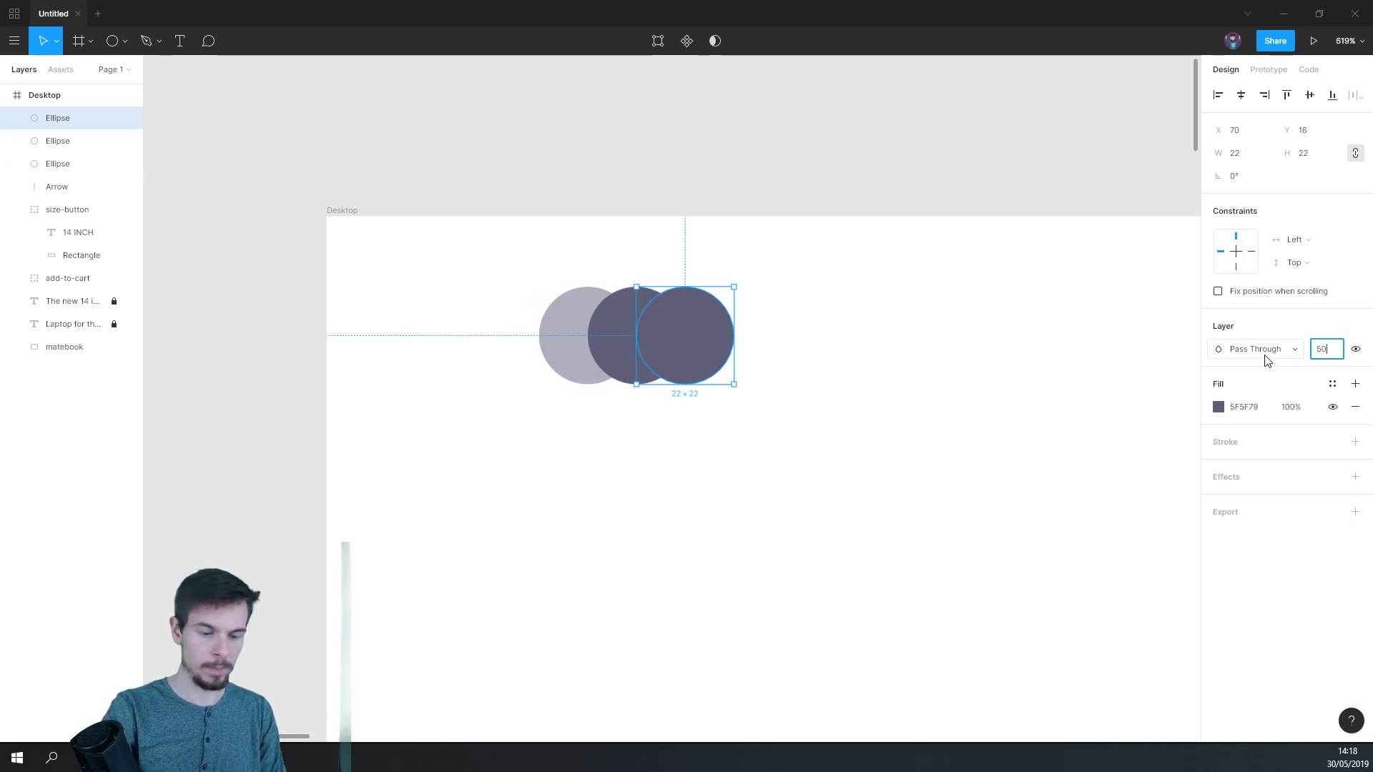
key(Return)
click(631, 313)
click(1327, 350)
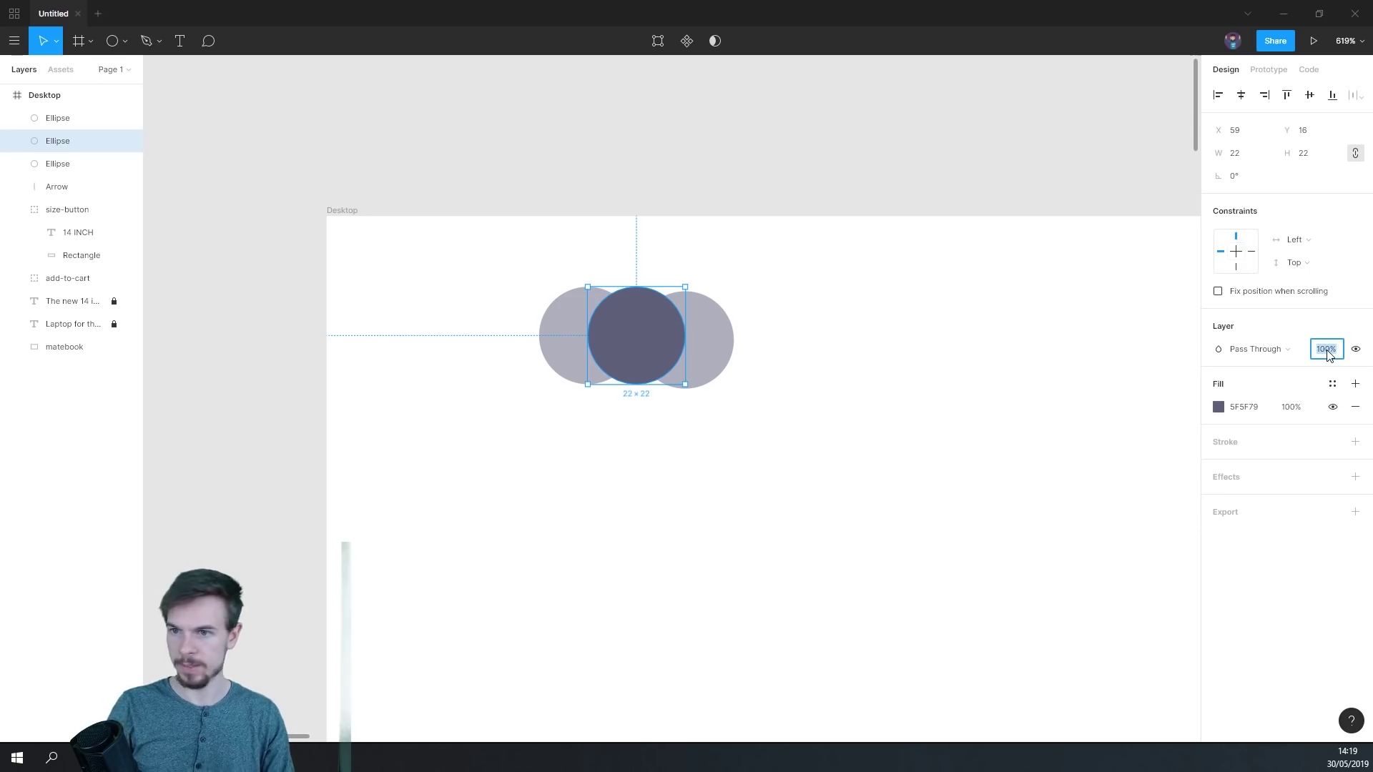
key(Return)
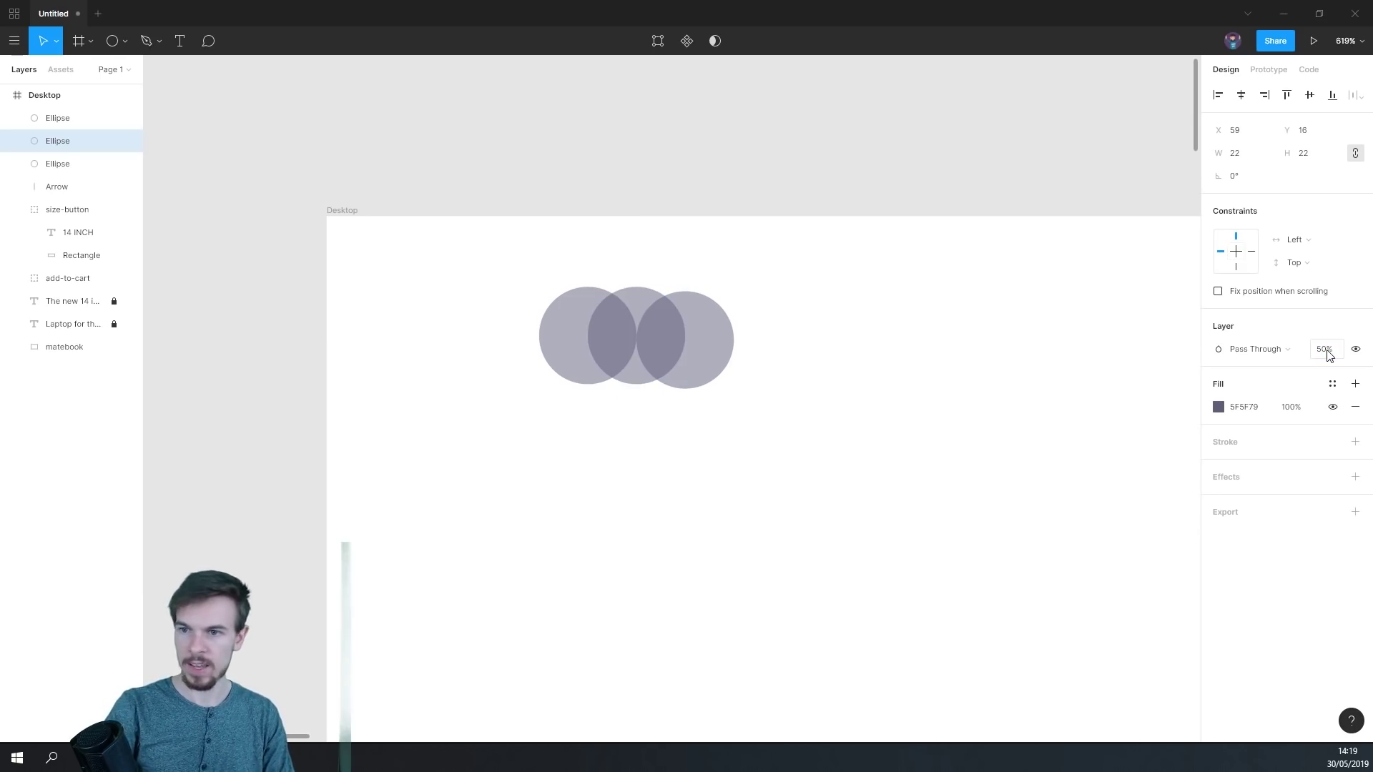
click(779, 461)
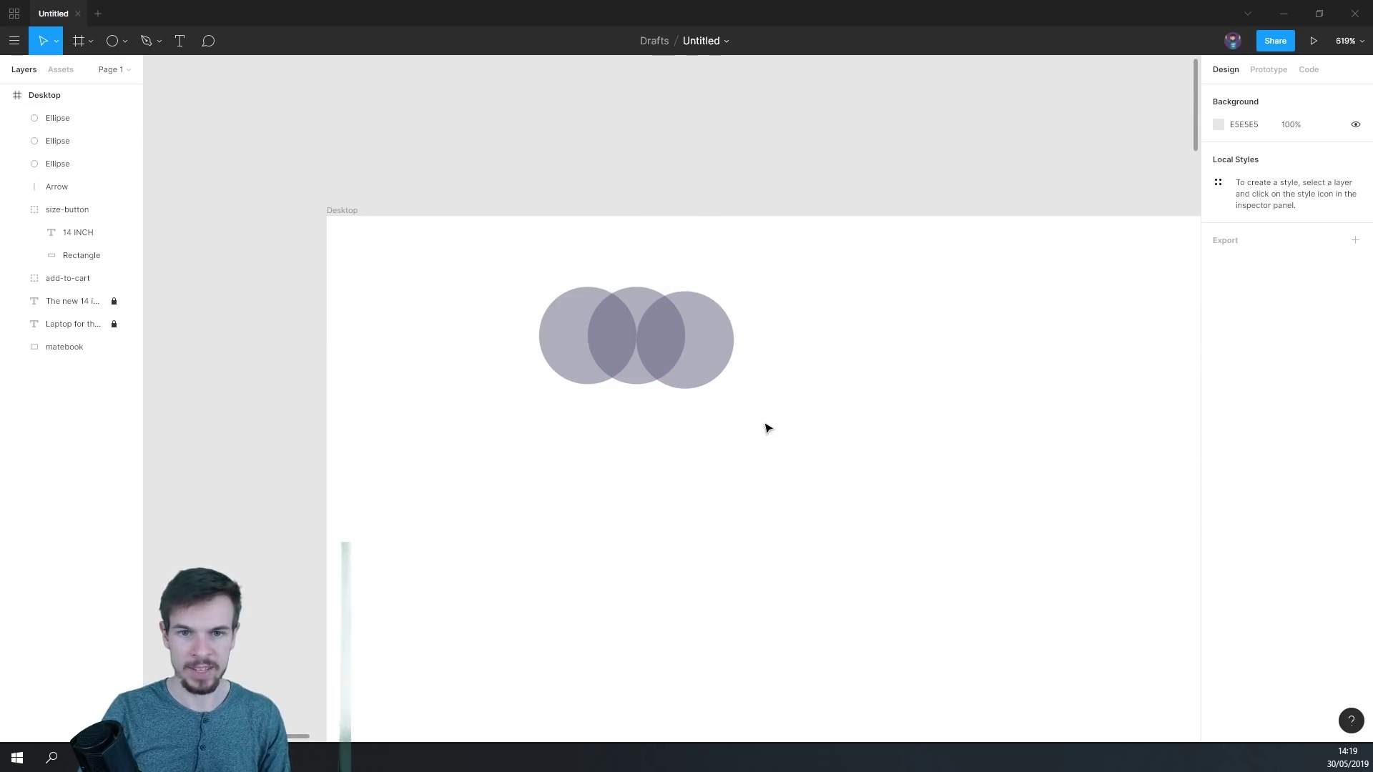
- Move the row's third circle up to Y 16 so it lines up with the other two circles
scroll(766, 426, down, 10)
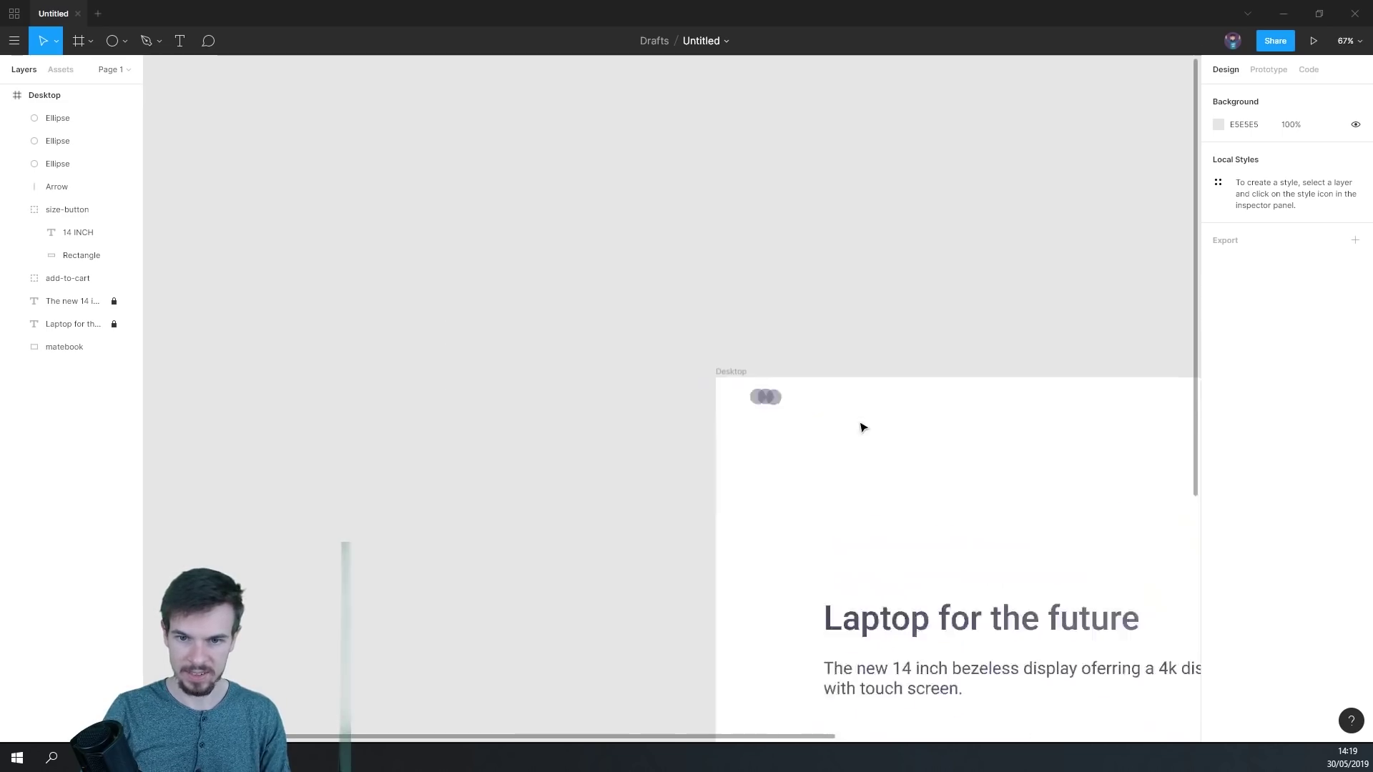
scroll(861, 426, up, 12)
click(623, 399)
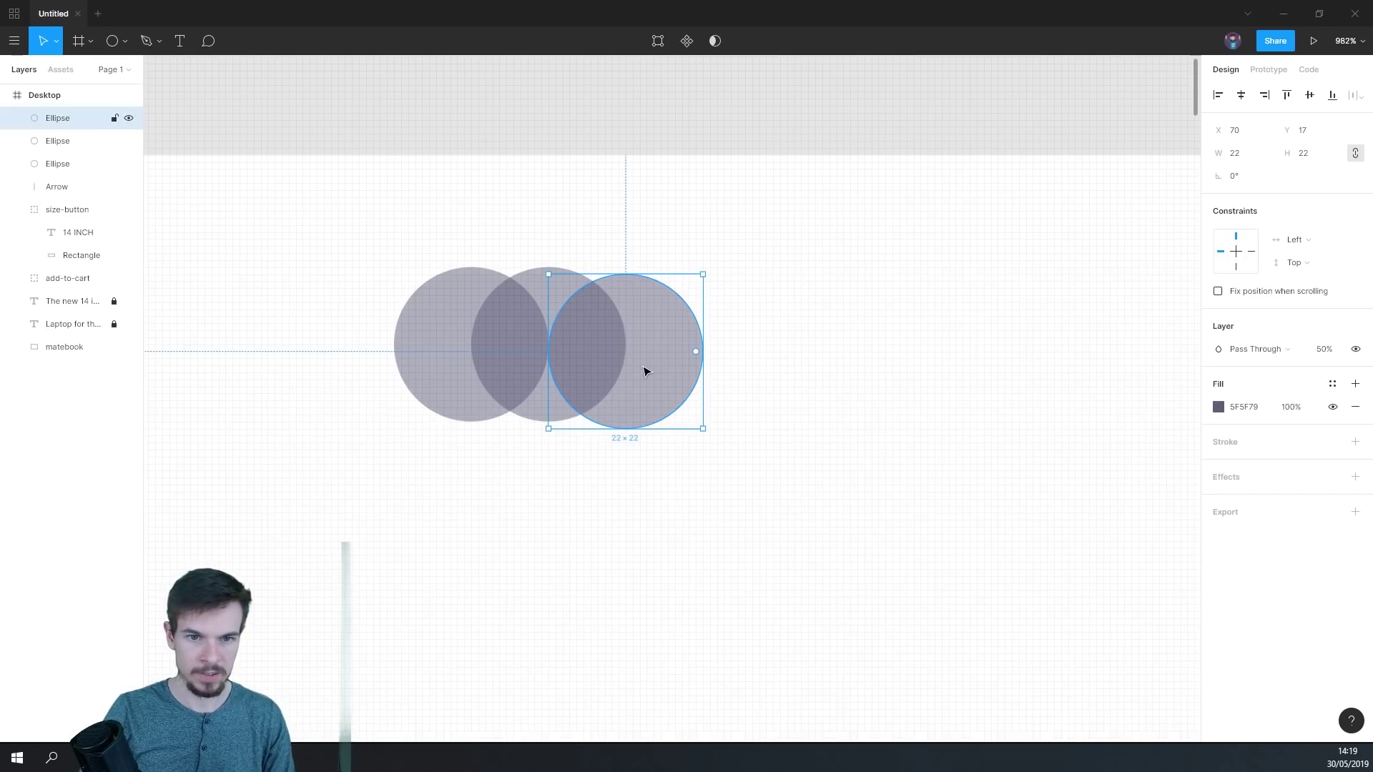
click(447, 348)
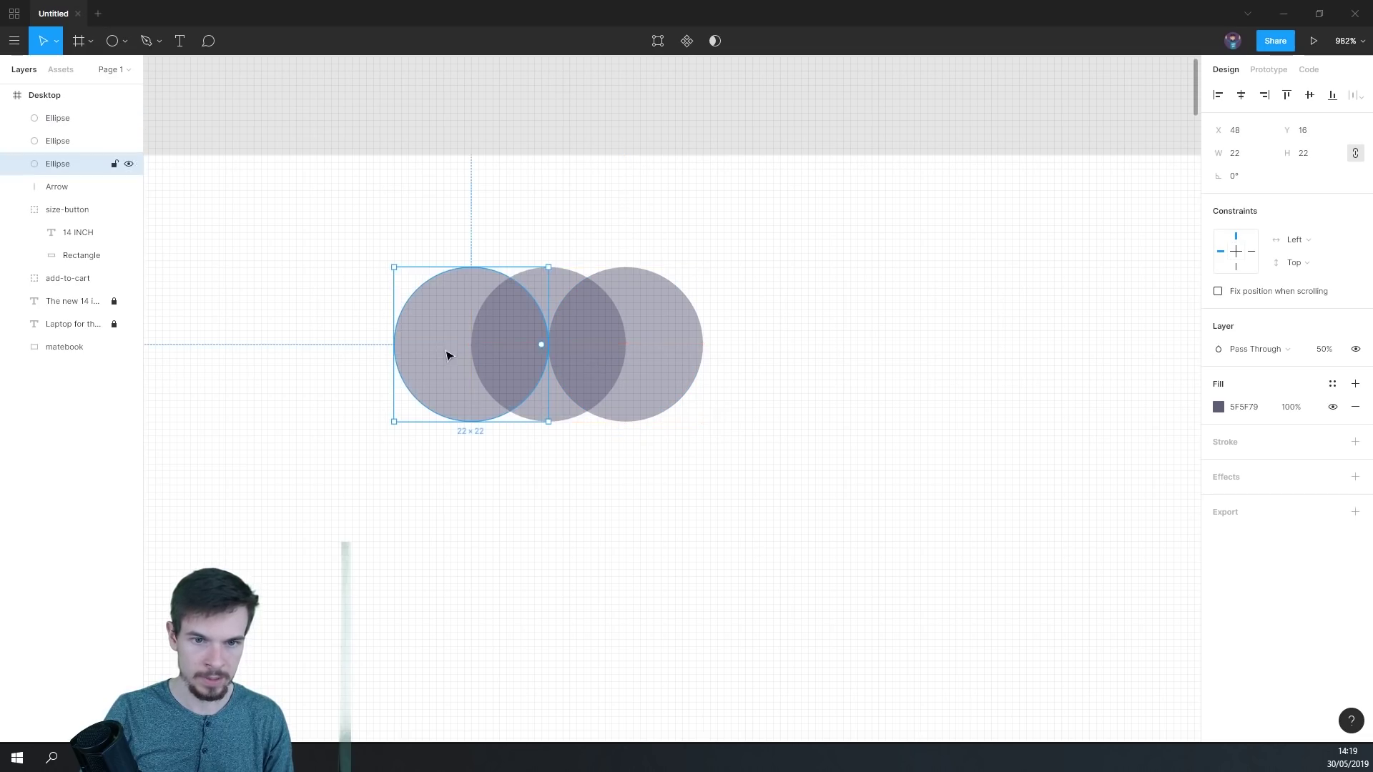
click(650, 440)
- Group the three overlapping circles and rename the group Logo
scroll(652, 422, down, 1)
drag(760, 239, 443, 455)
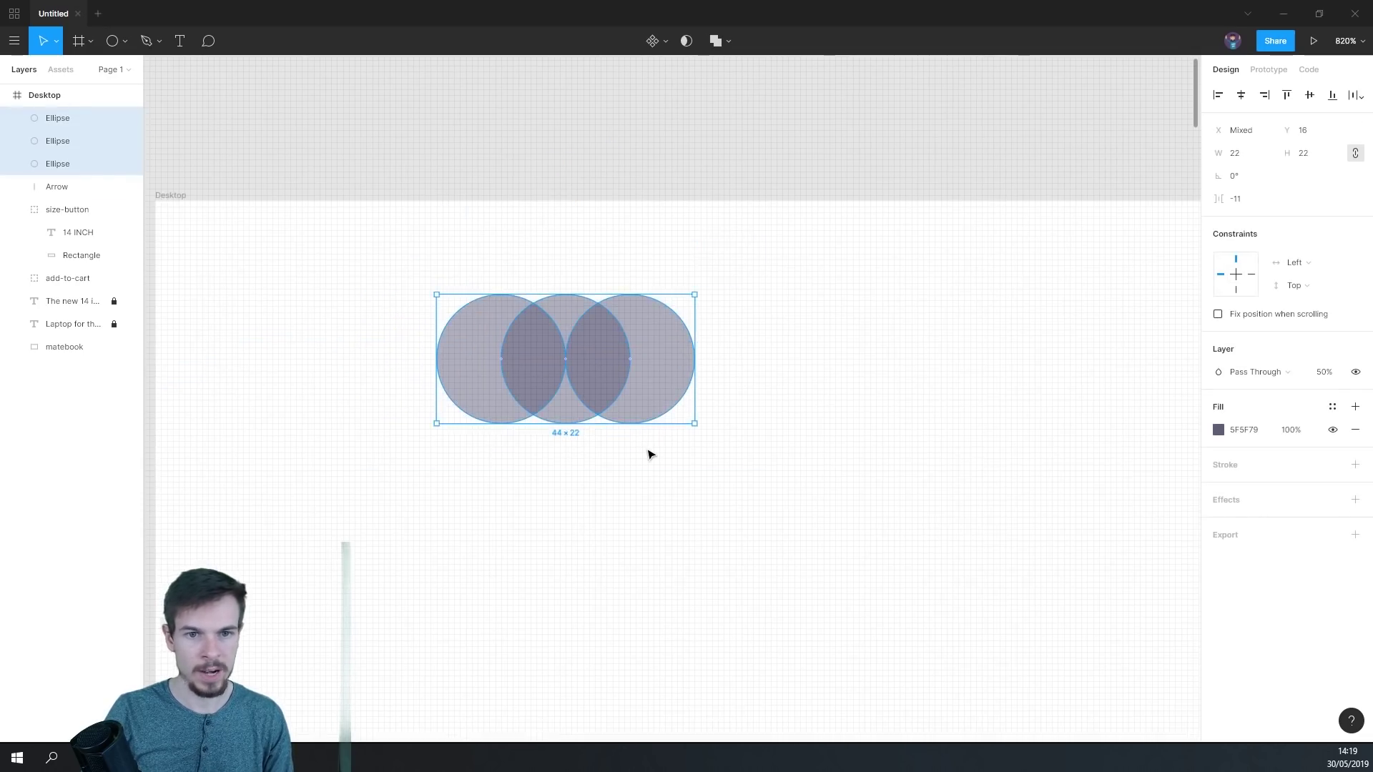
scroll(649, 455, down, 5)
key(ctrl+g)
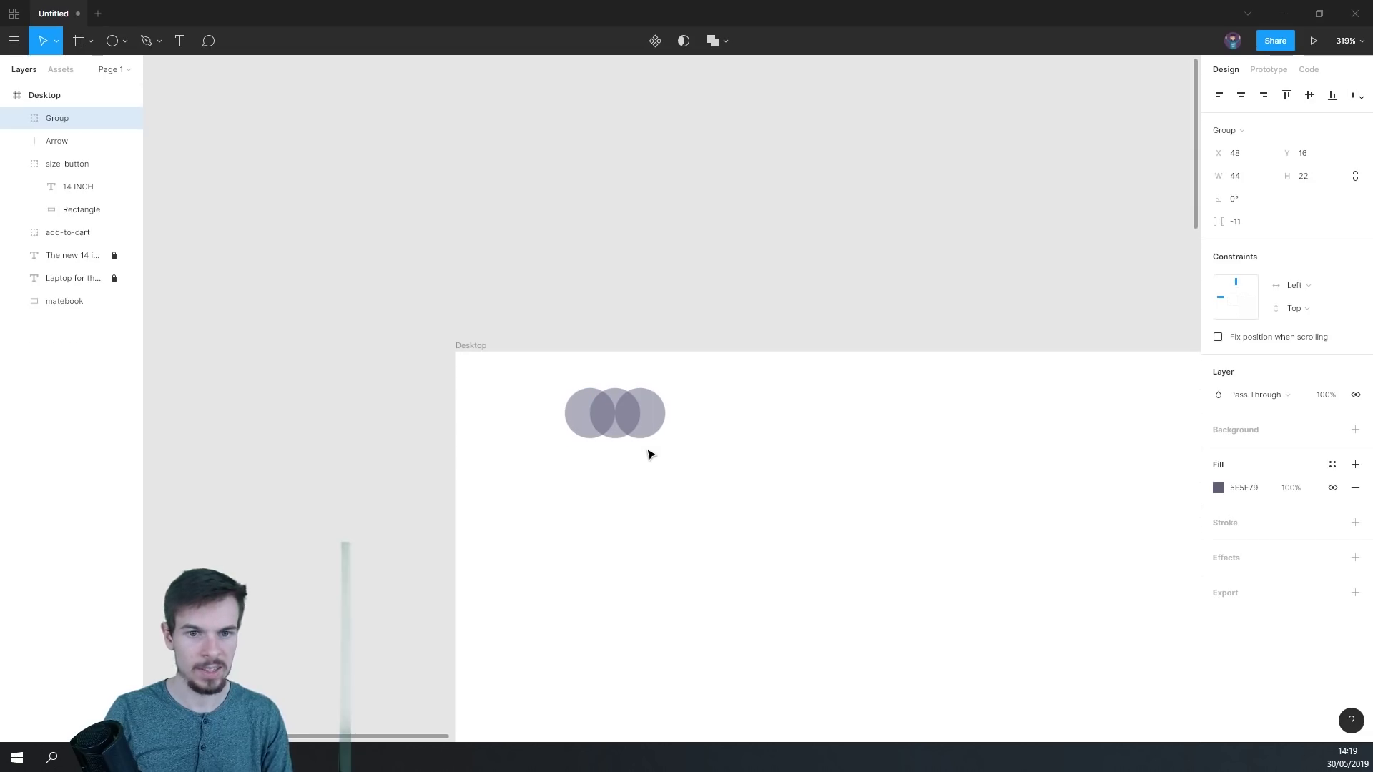
double_click(69, 121)
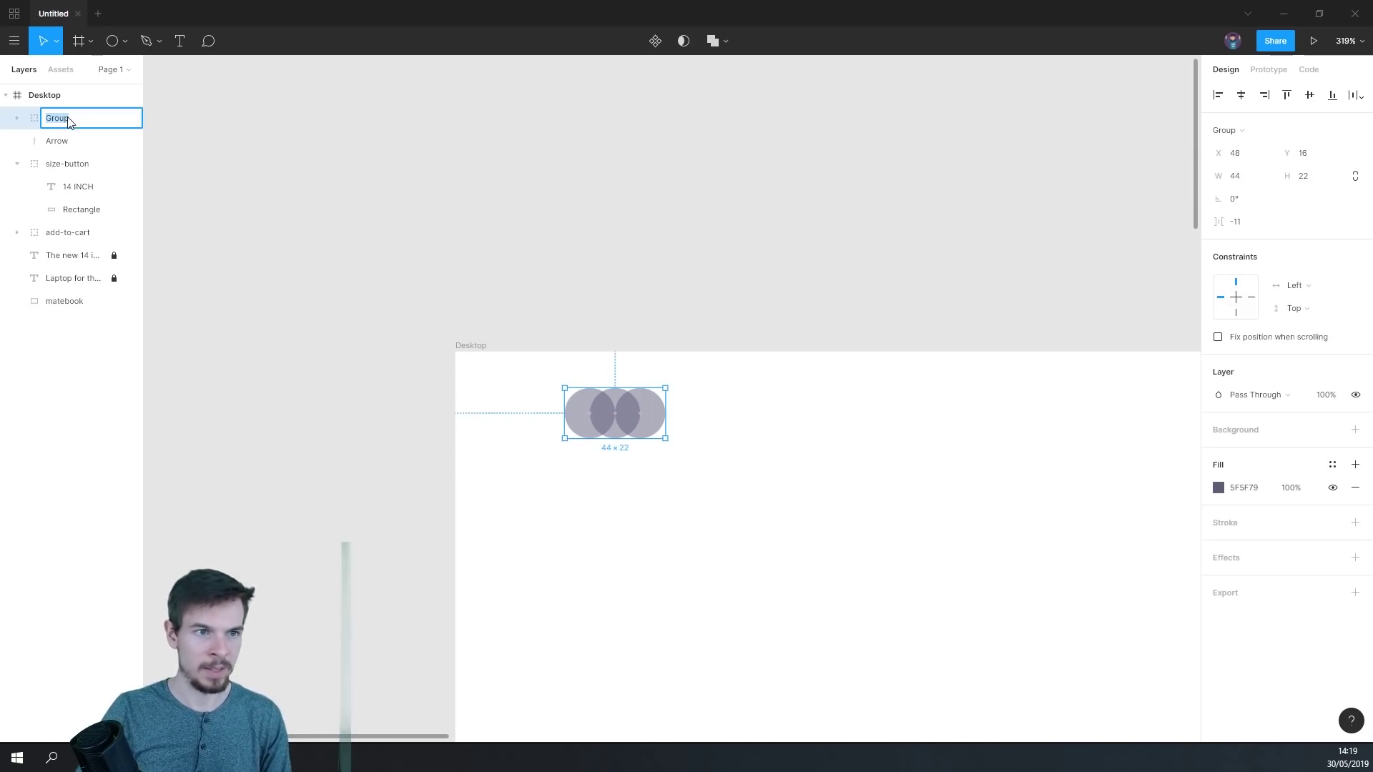
text(Logo)
key(Return)
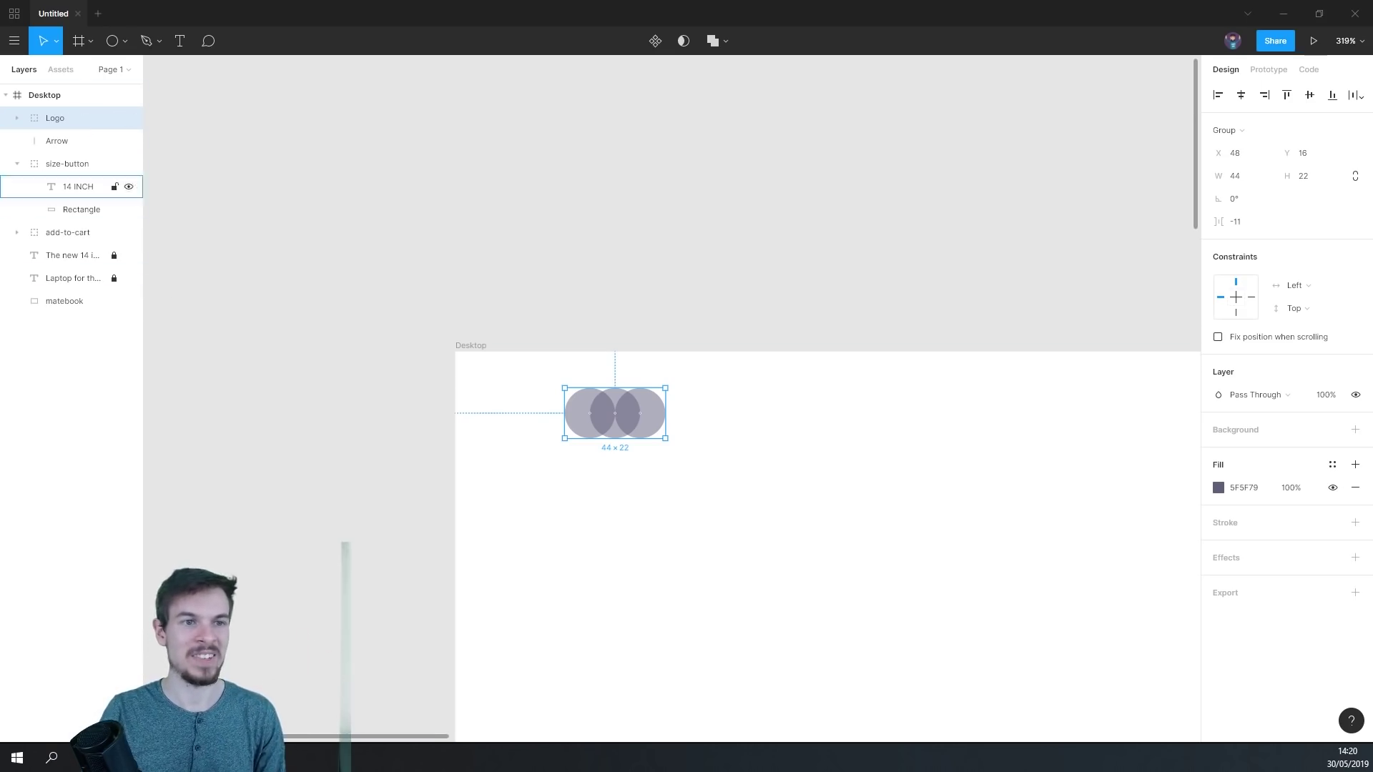
click(17, 164)
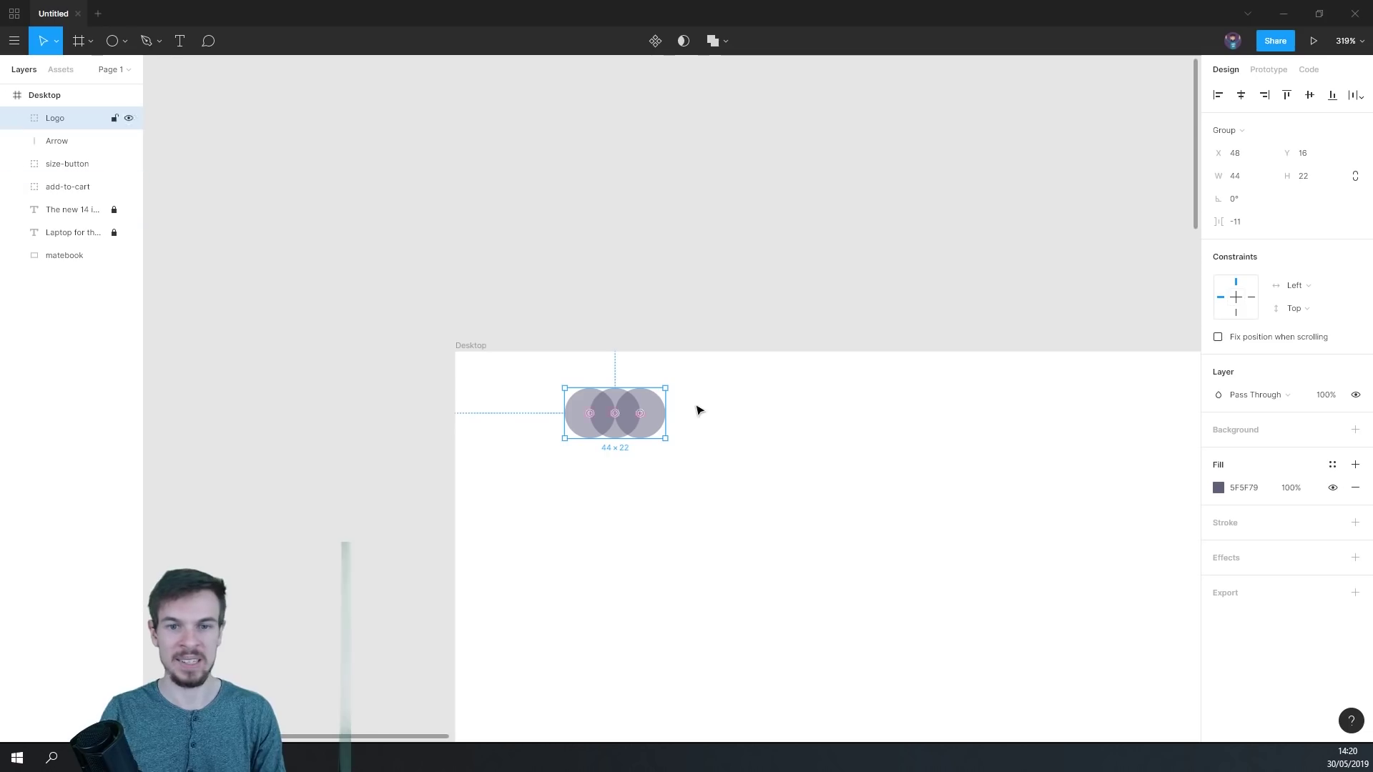
- Add the text "Three Dots" directly to the right of the circle logo
scroll(698, 409, up, 5)
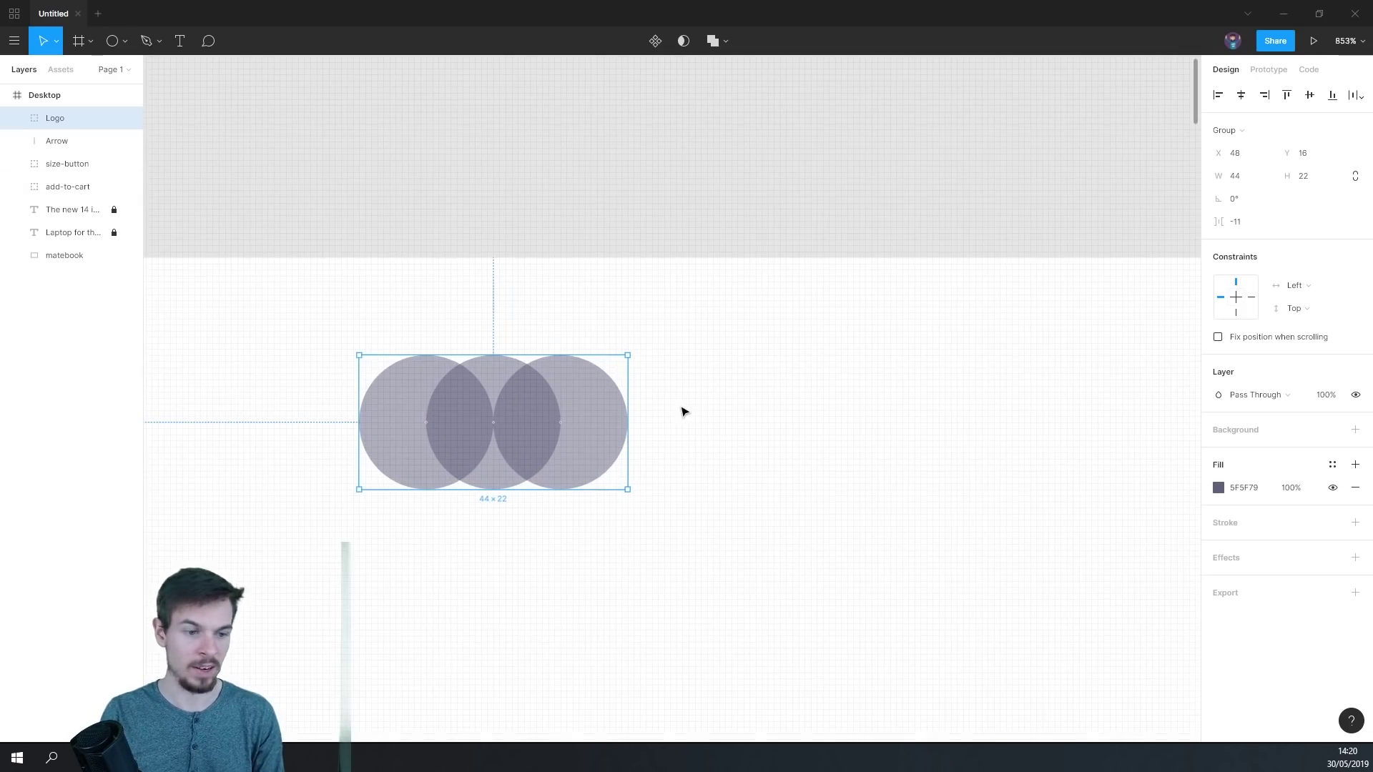
drag(609, 445, 539, 417)
scroll(544, 429, down, 5)
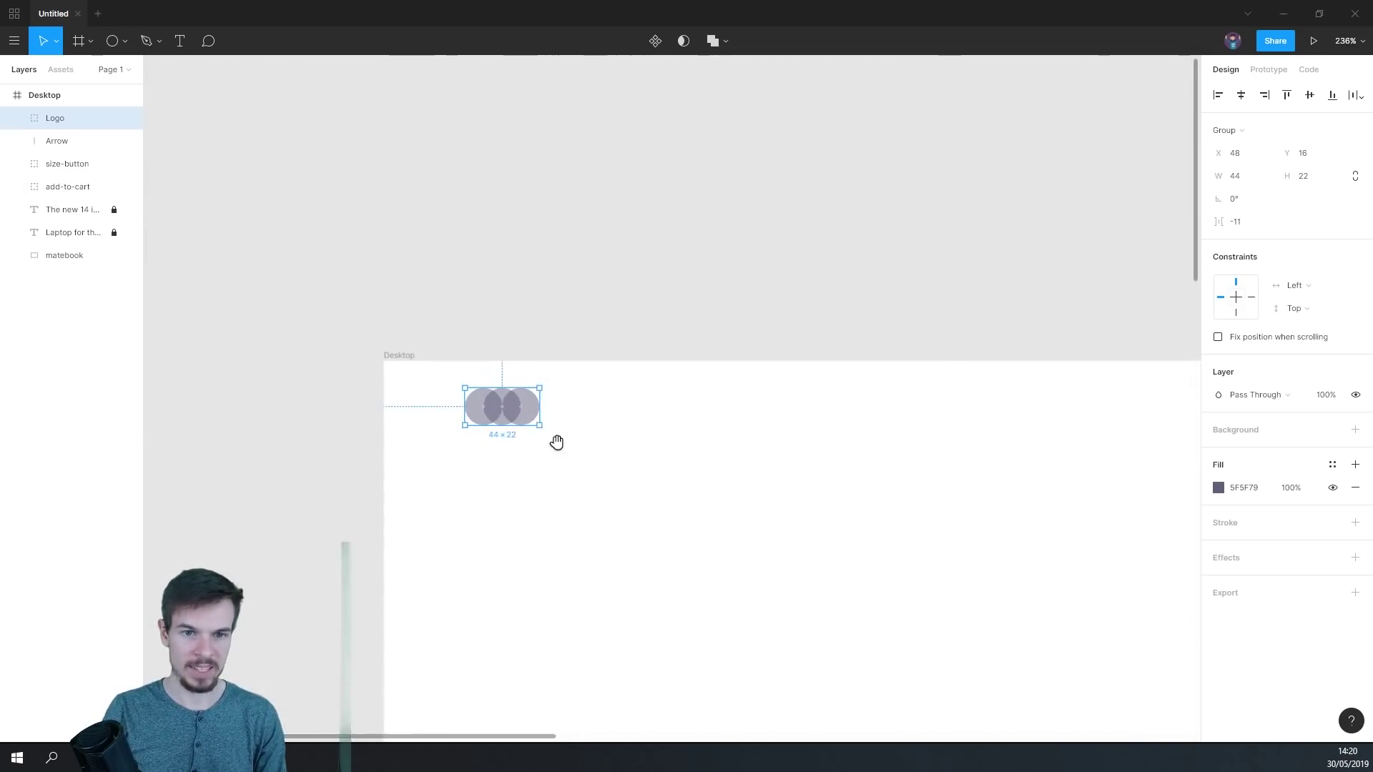
click(180, 41)
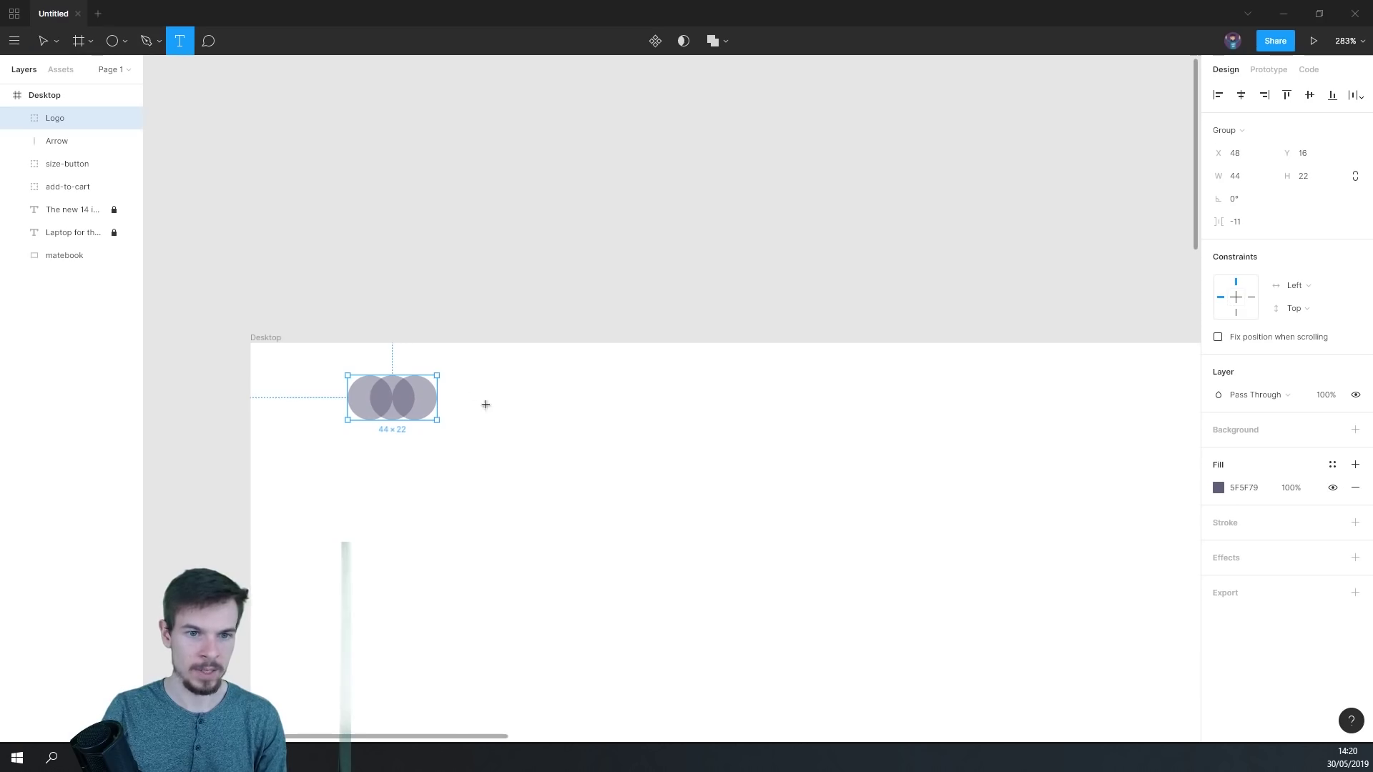
scroll(459, 394, up, 3)
drag(437, 372, 598, 436)
text(Three Dots)
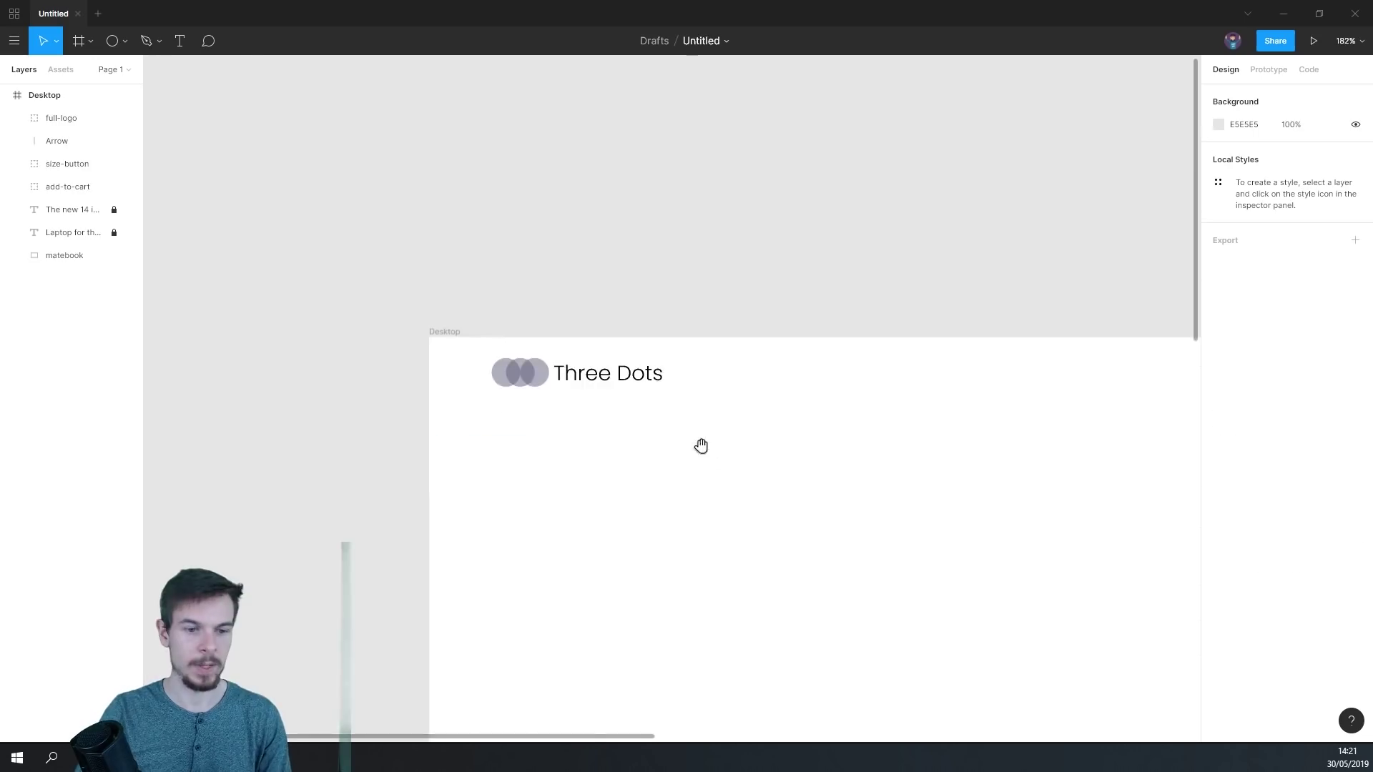
- Add a text box about 103 × 27 reading "Specs" to the right of the Three Dots logo
drag(701, 447, 445, 414)
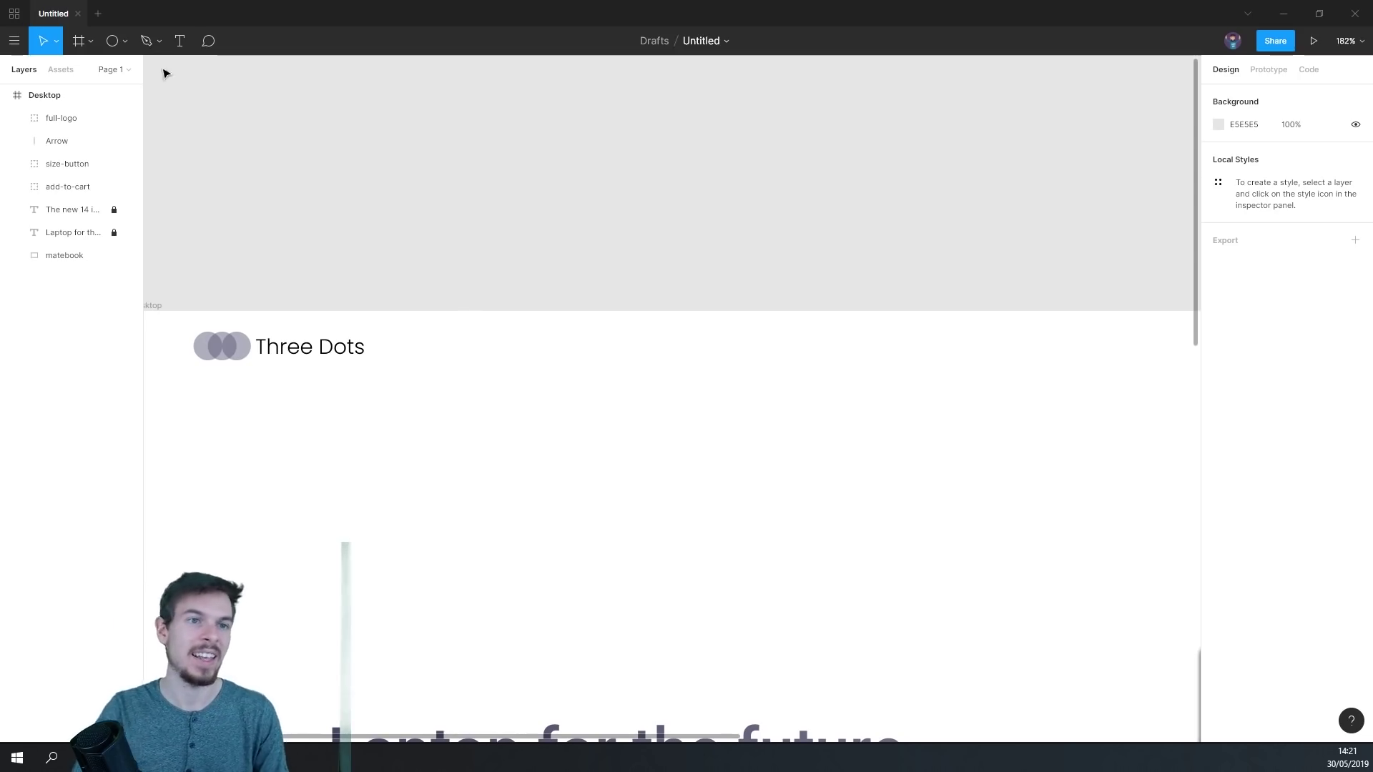
key(t)
drag(450, 331, 585, 365)
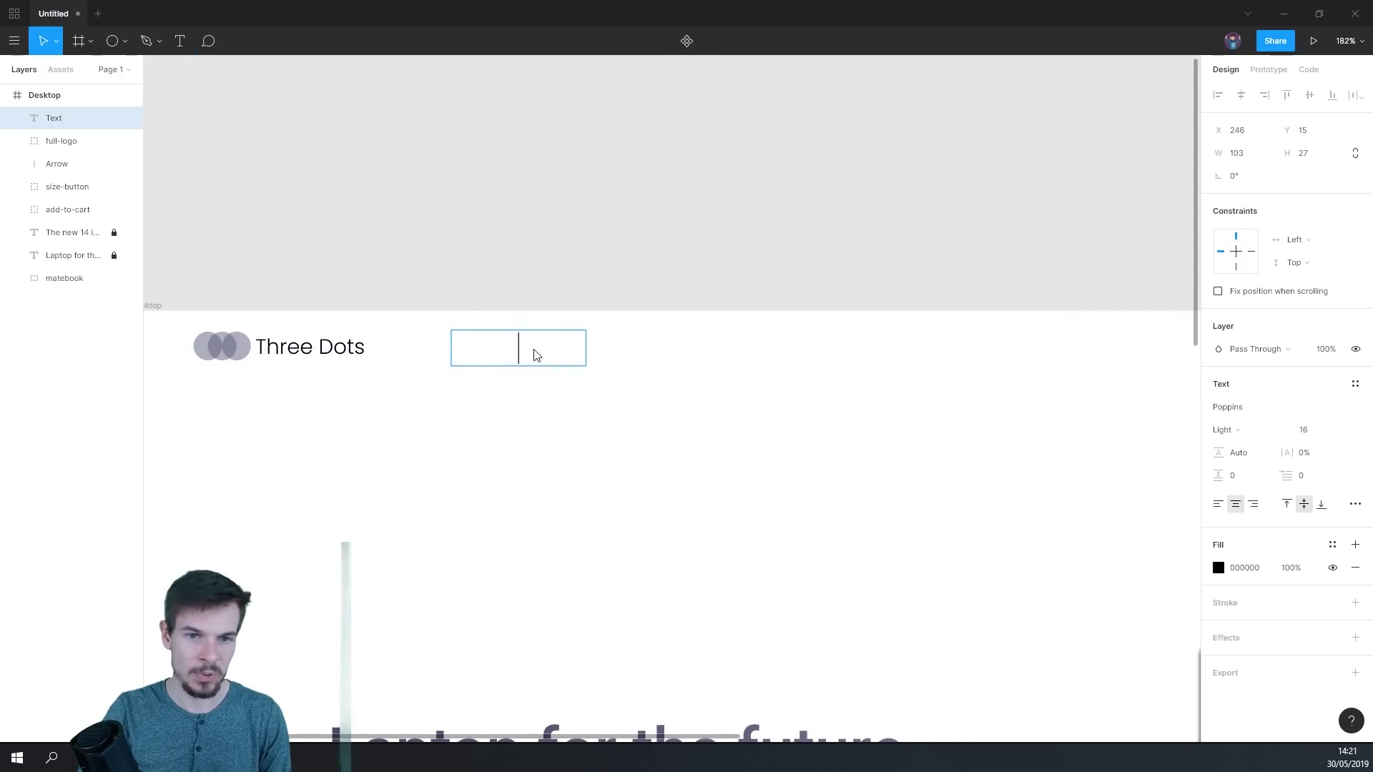
text(Specs)
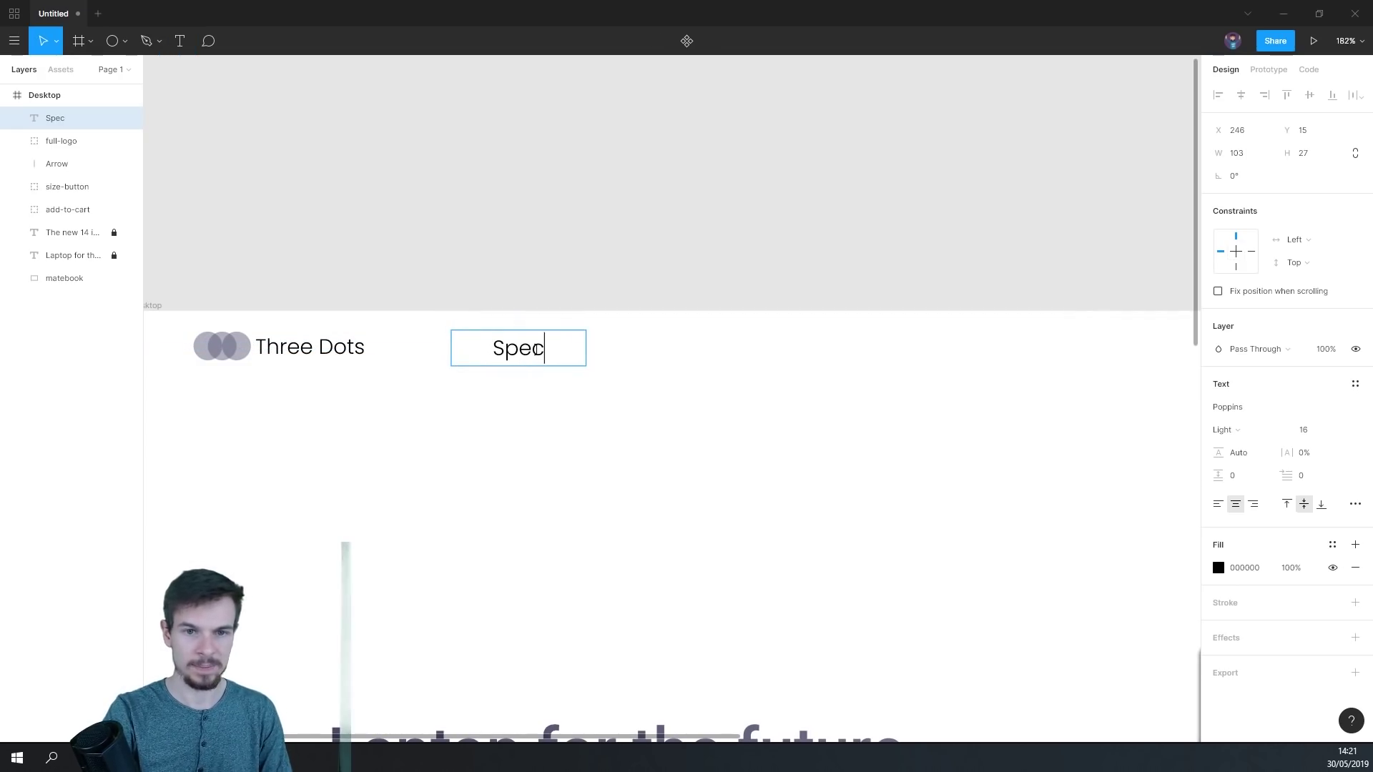
click(614, 392)
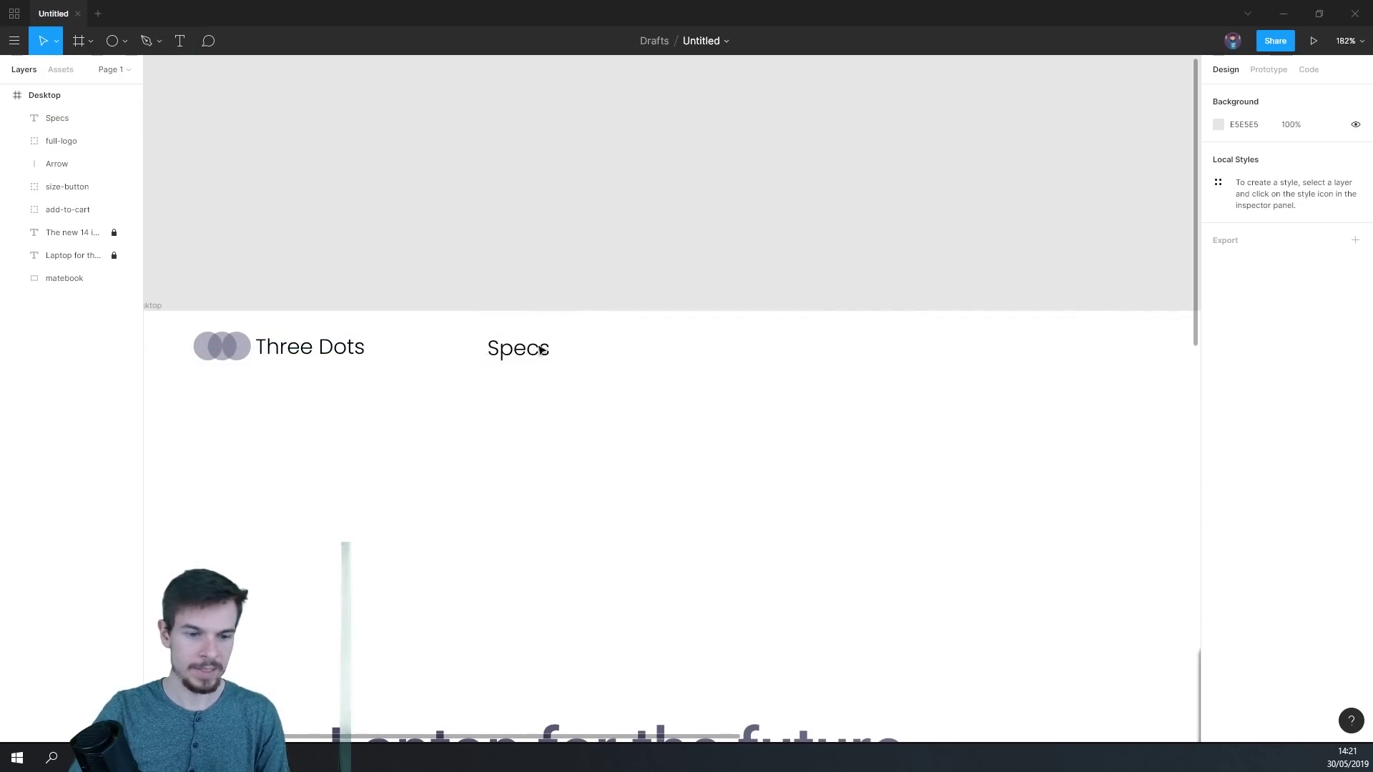
- Set the font size of the Specs text to 18
click(515, 354)
click(1331, 447)
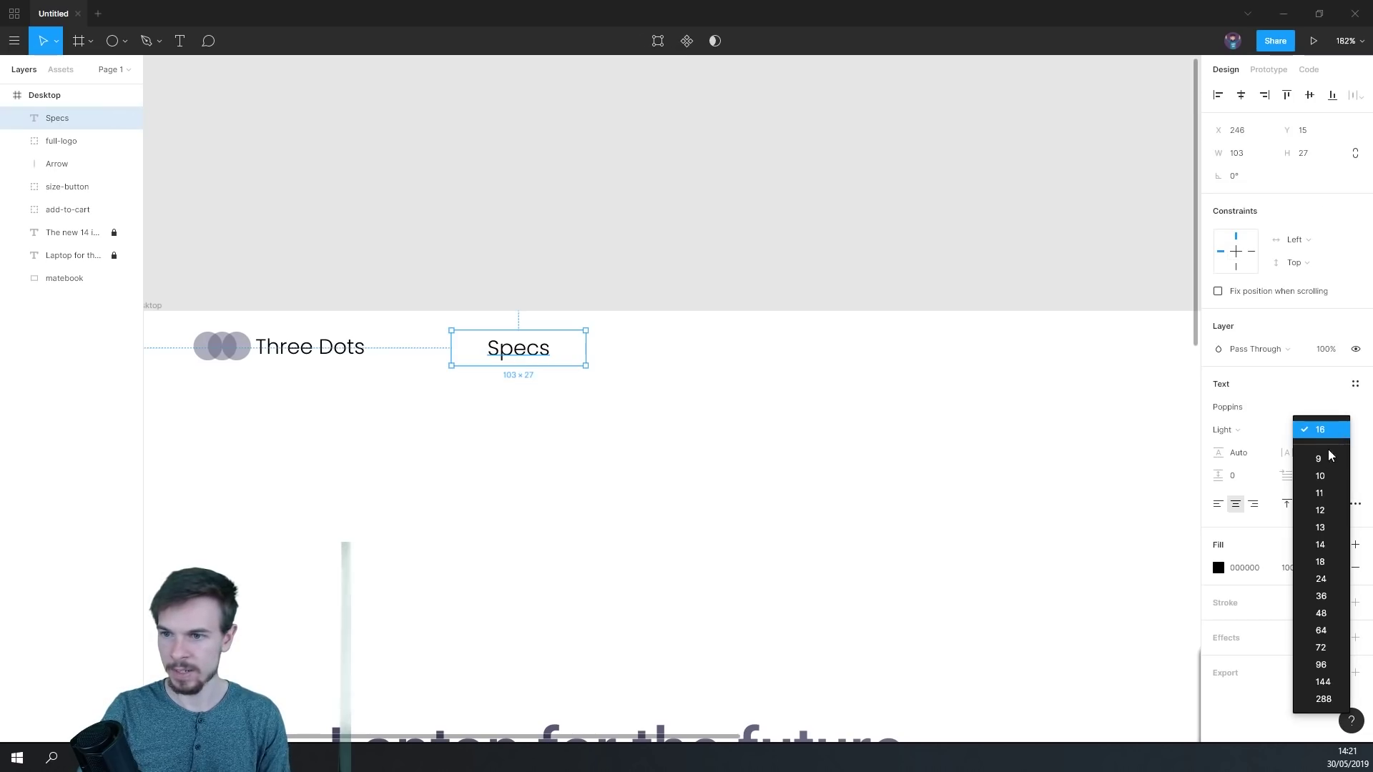
click(649, 389)
click(1310, 432)
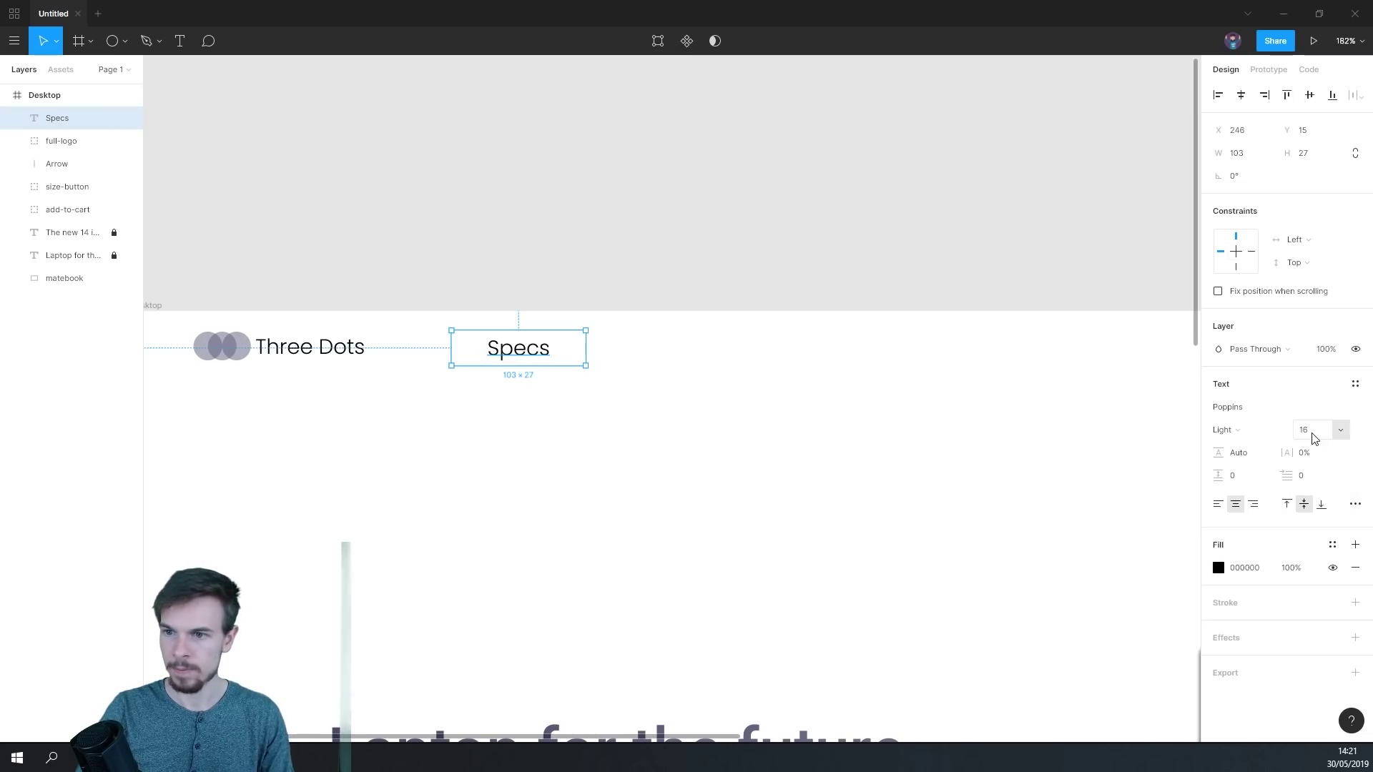
text(18)
key(Return)
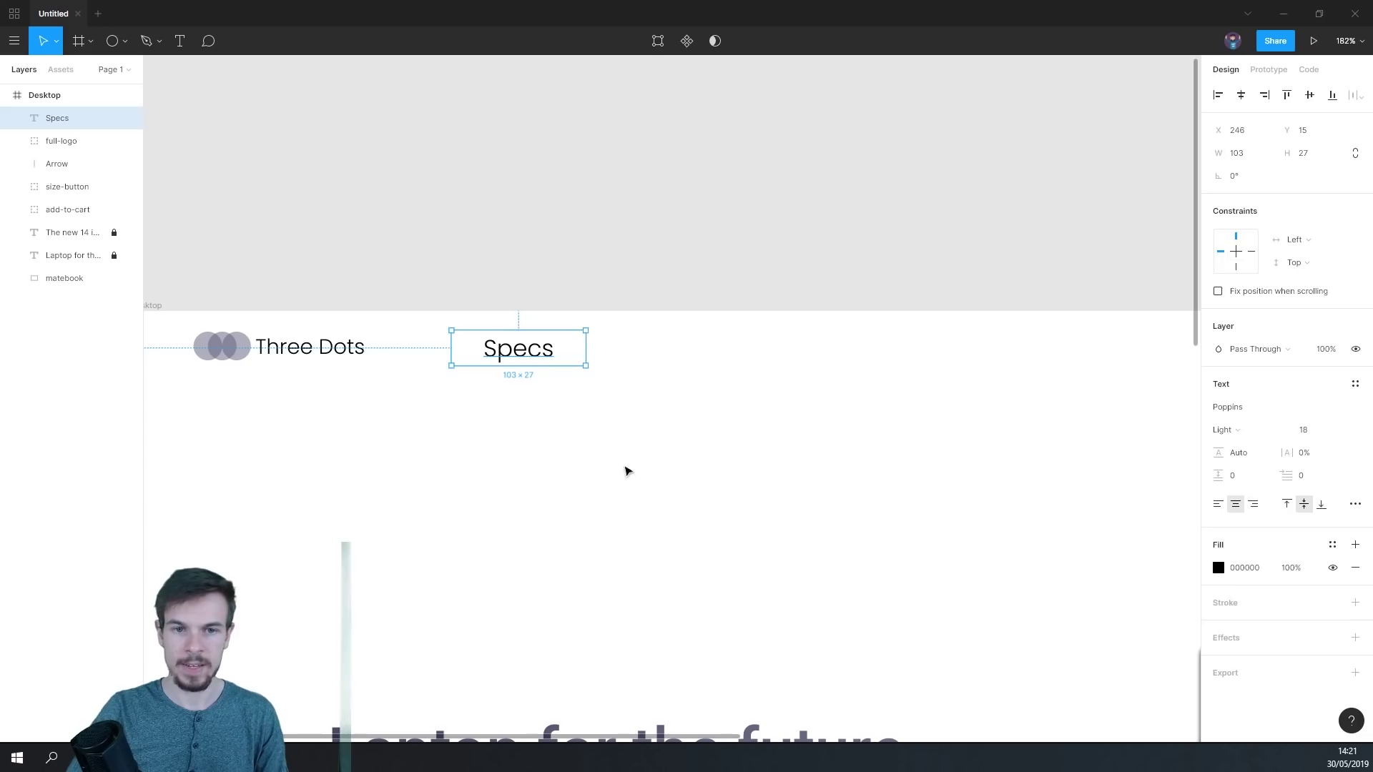
click(629, 469)
- Duplicate the Specs text twice to its right to form a row of three navigation items
click(525, 356)
drag(509, 356, 649, 357)
drag(546, 353, 827, 358)
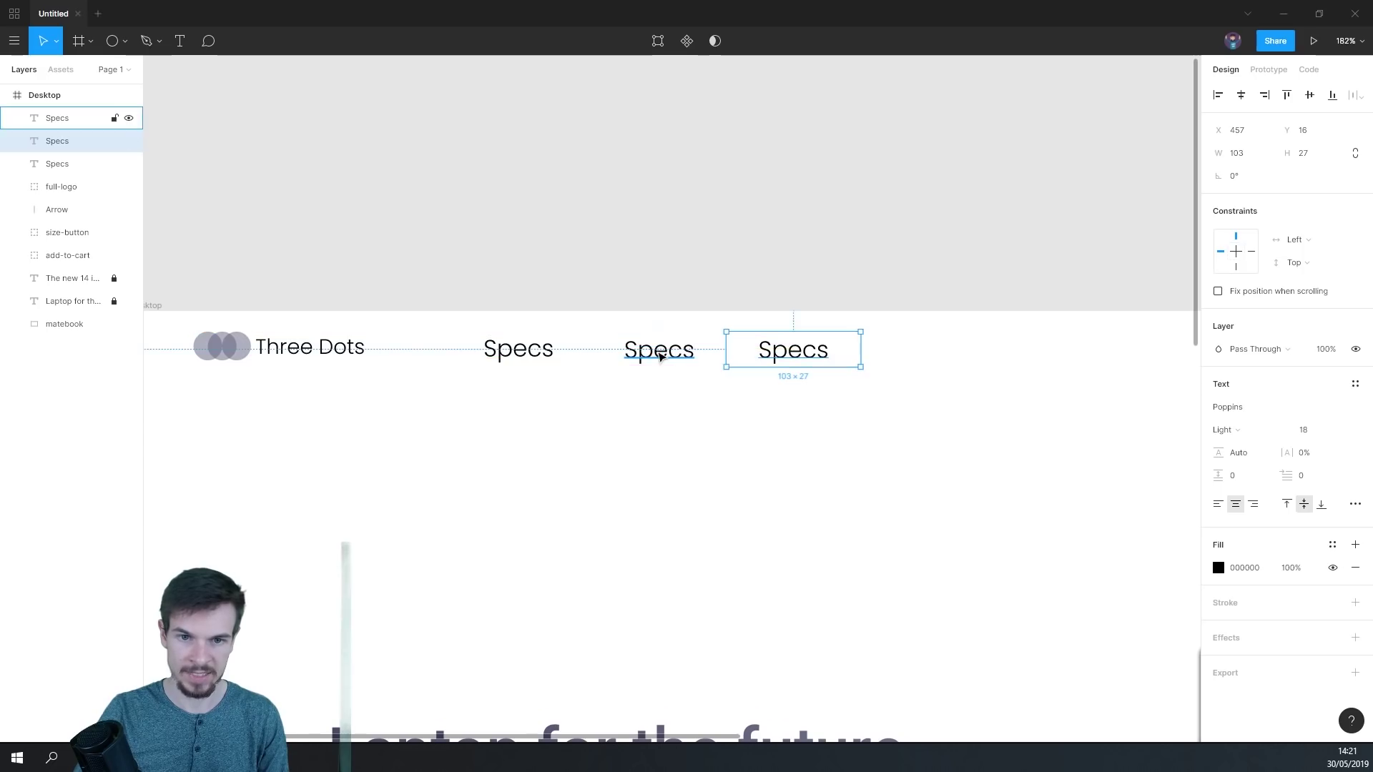
- Change the second navigation item's text to "Products" and the third one's to "Contact"
double_click(659, 353)
text(Products)
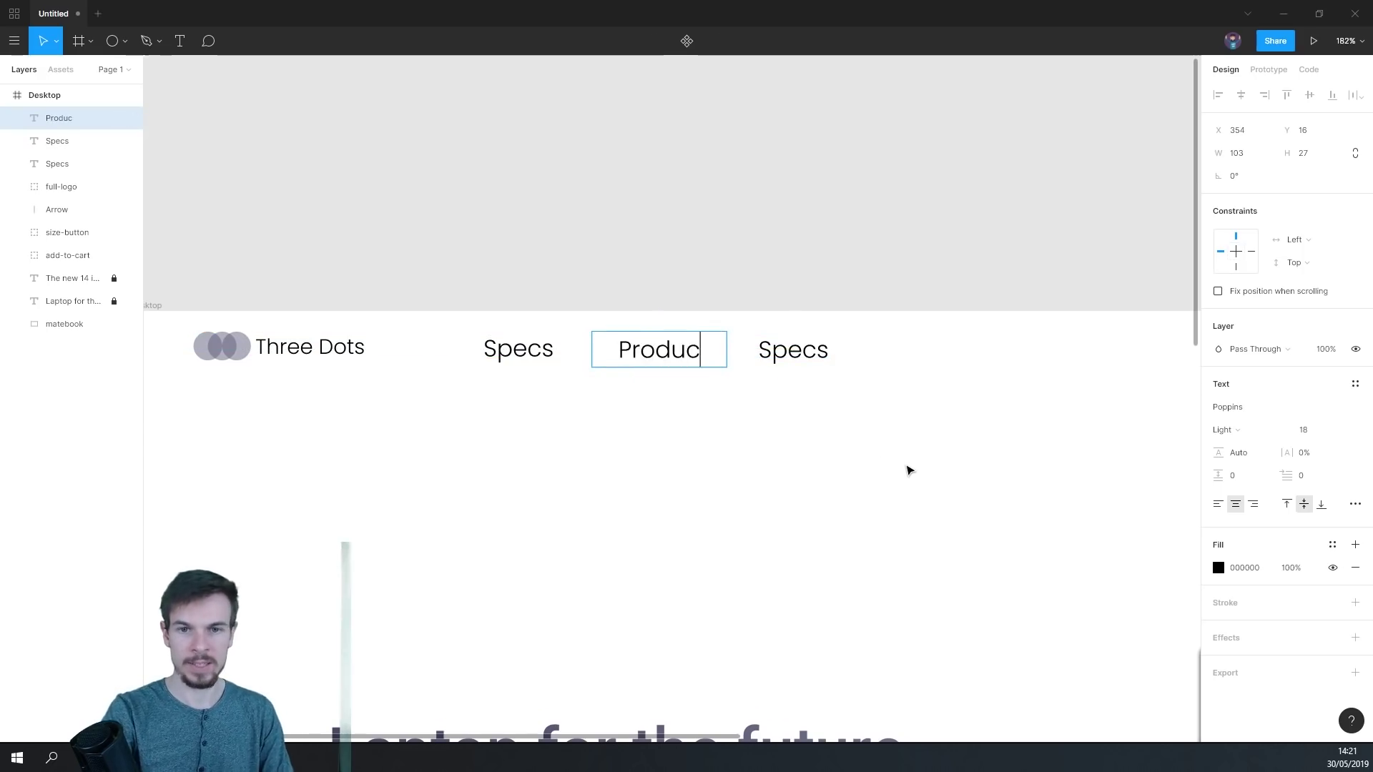
key(Escape)
click(802, 363)
double_click(802, 363)
text(Contact)
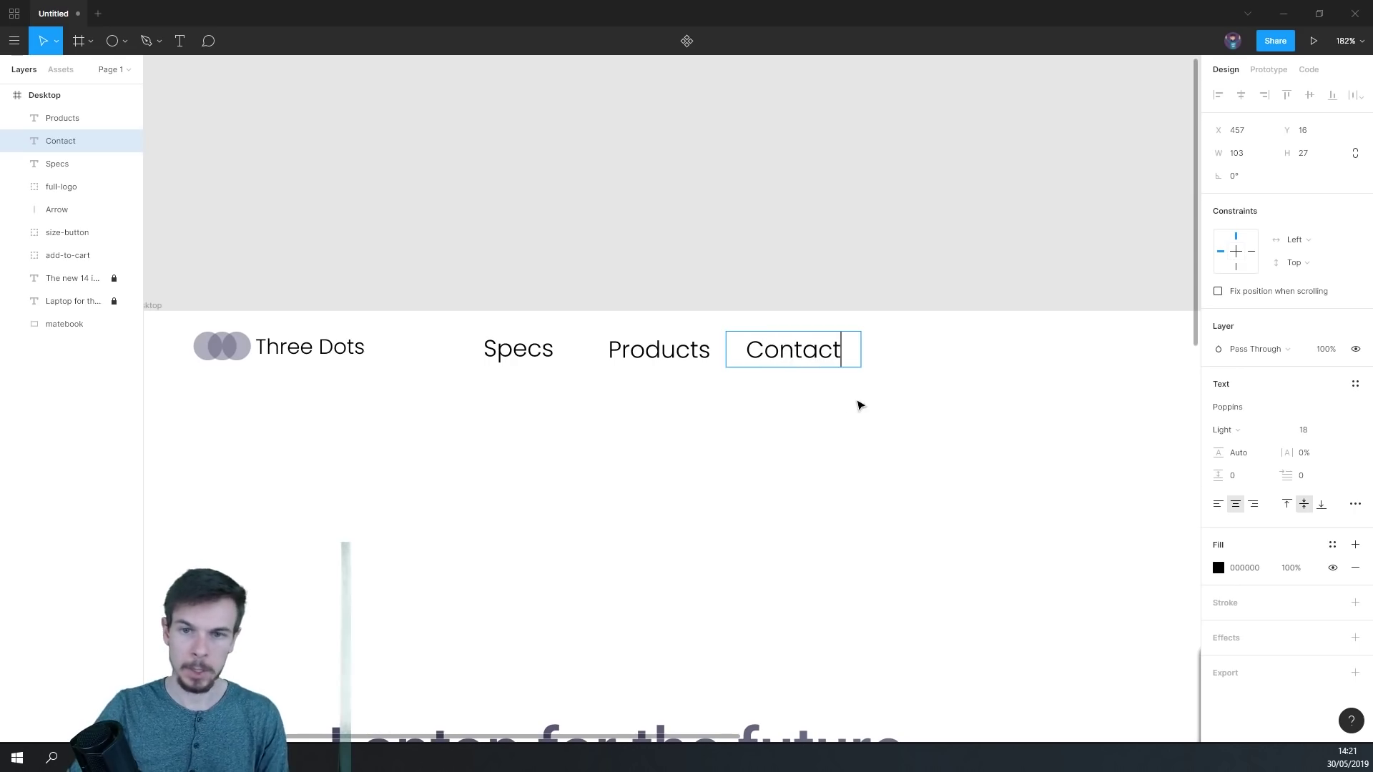
click(841, 427)
- Add a layout grid to the Landing Page frame and switch its type to Columns
scroll(896, 526, down, 5)
drag(864, 521, 646, 349)
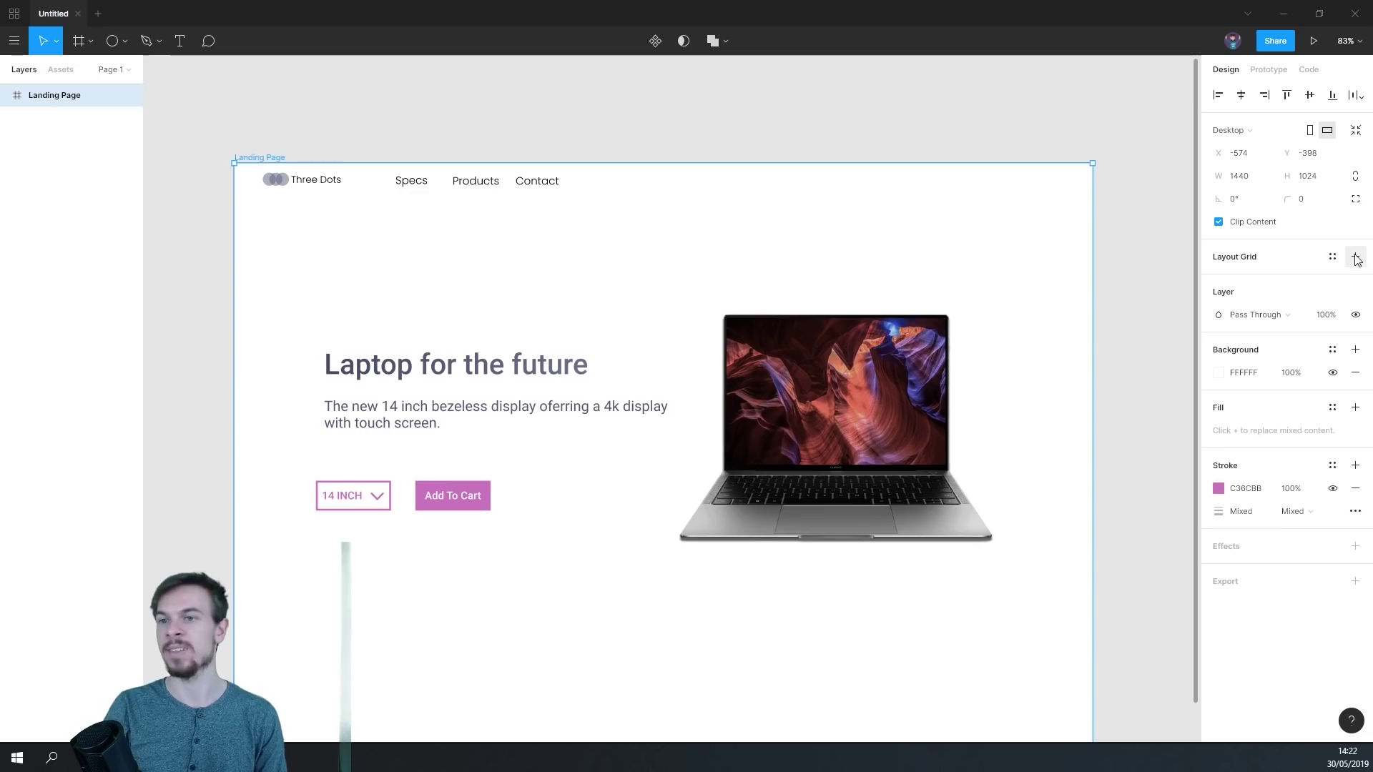
click(1355, 256)
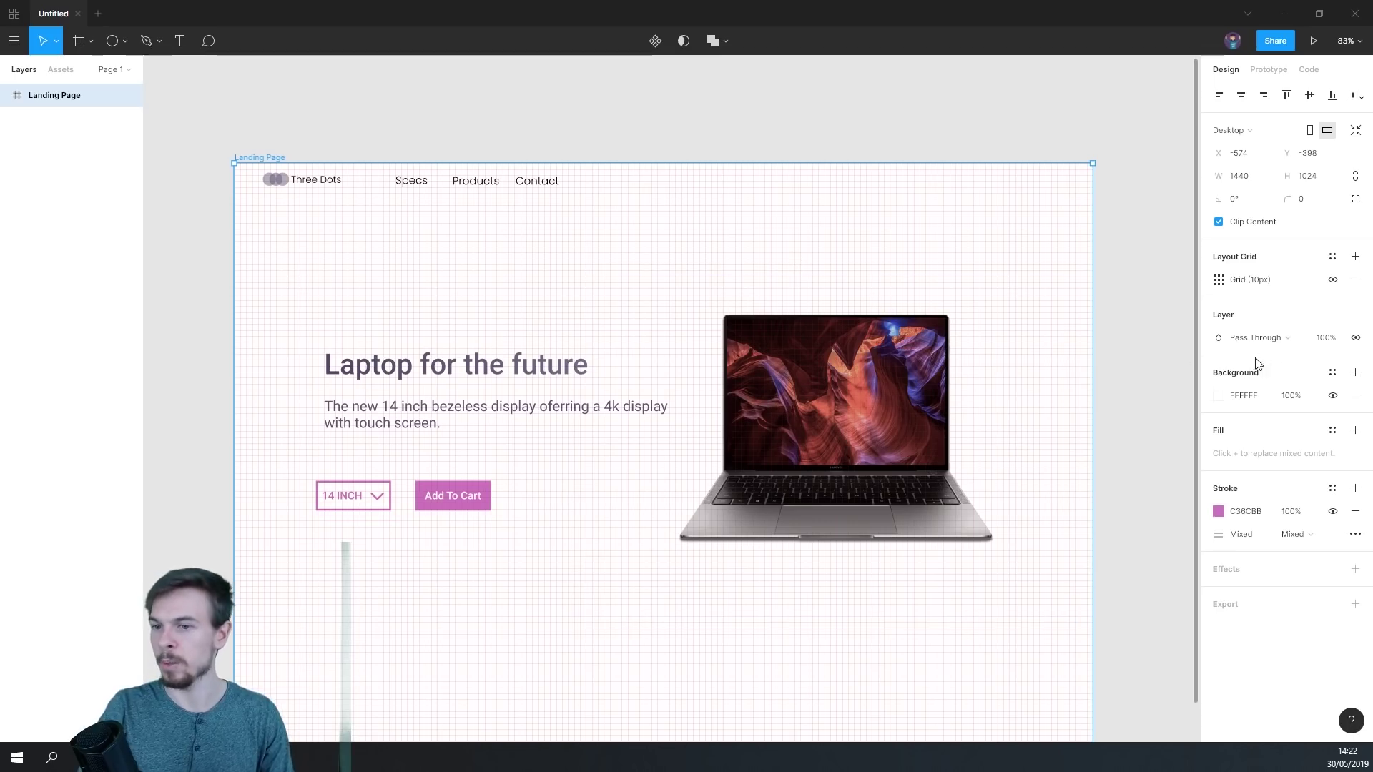
click(1219, 279)
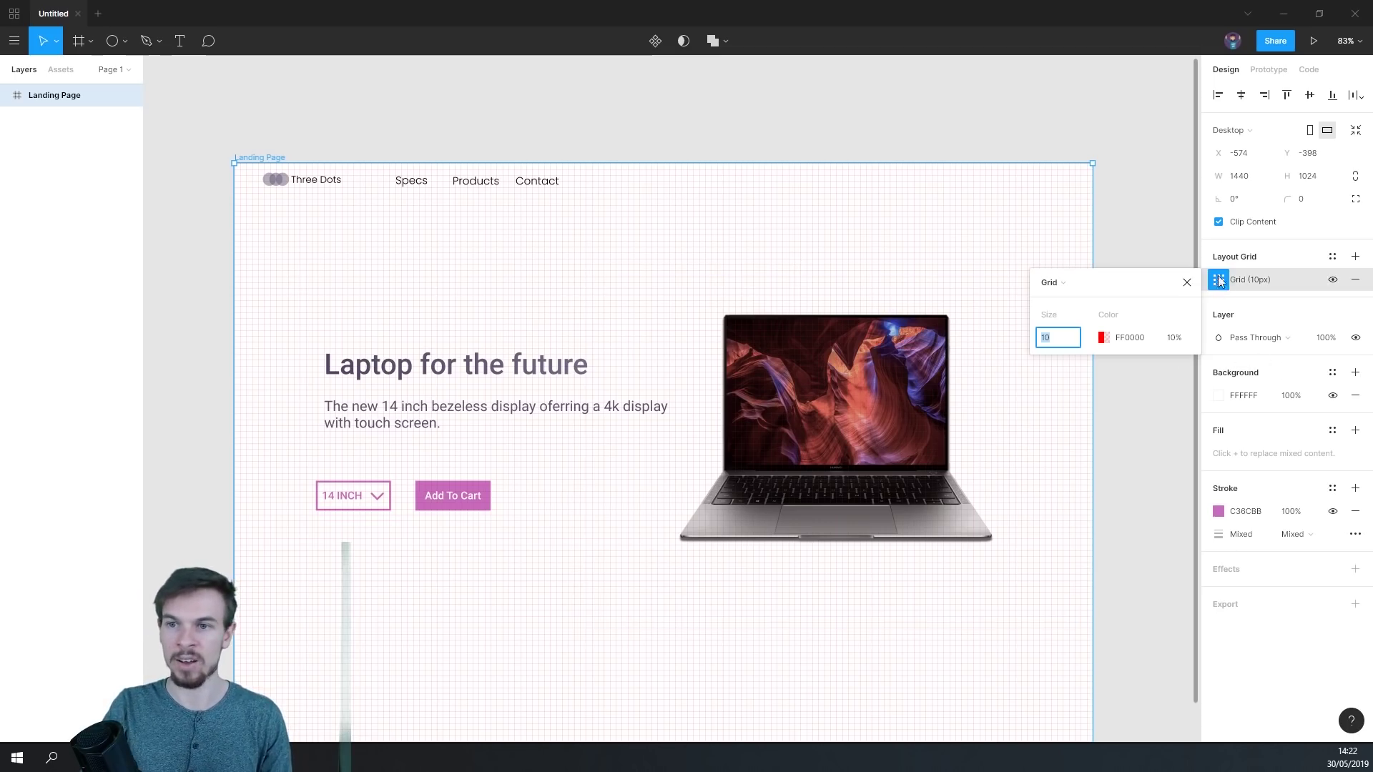
click(1058, 284)
click(1077, 297)
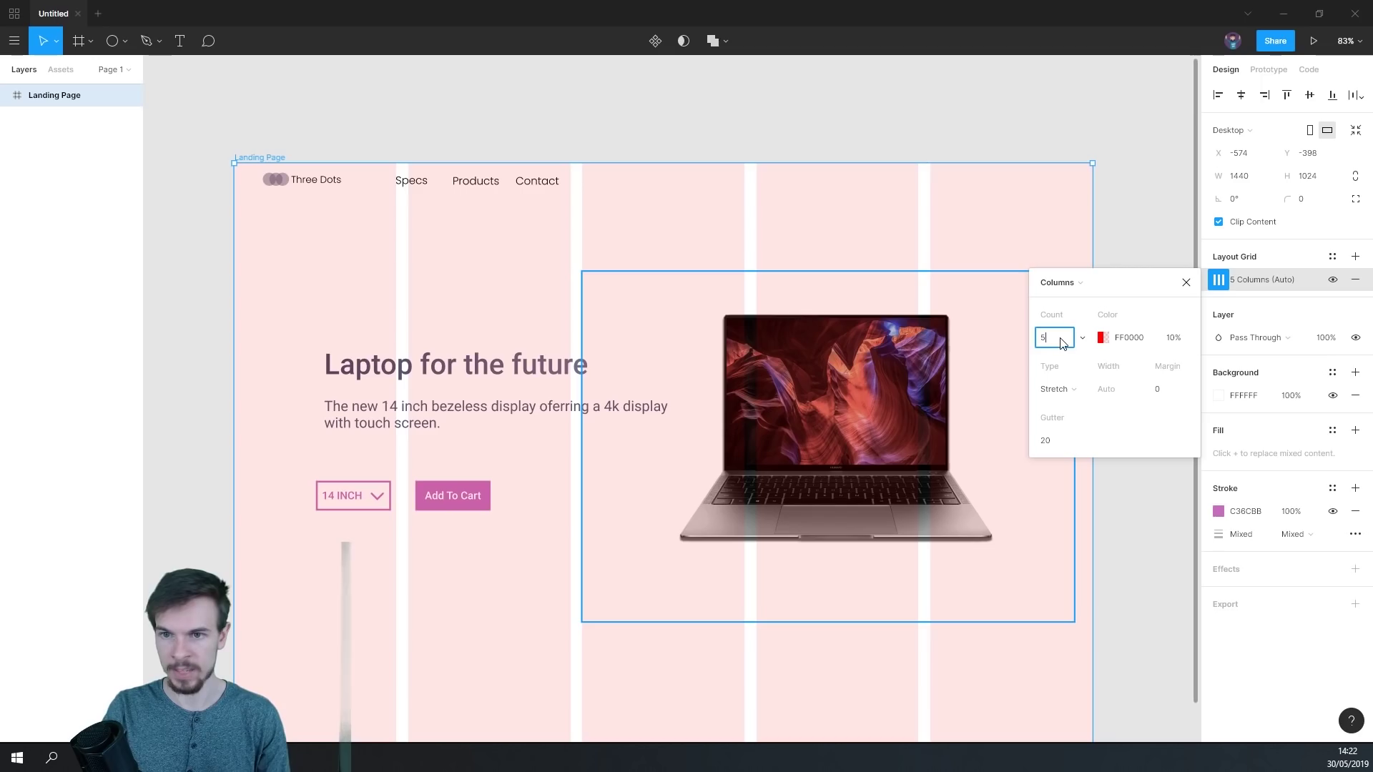
- Set the Landing Page layout grid to 12 columns with a margin of 100
text(12)
key(Return)
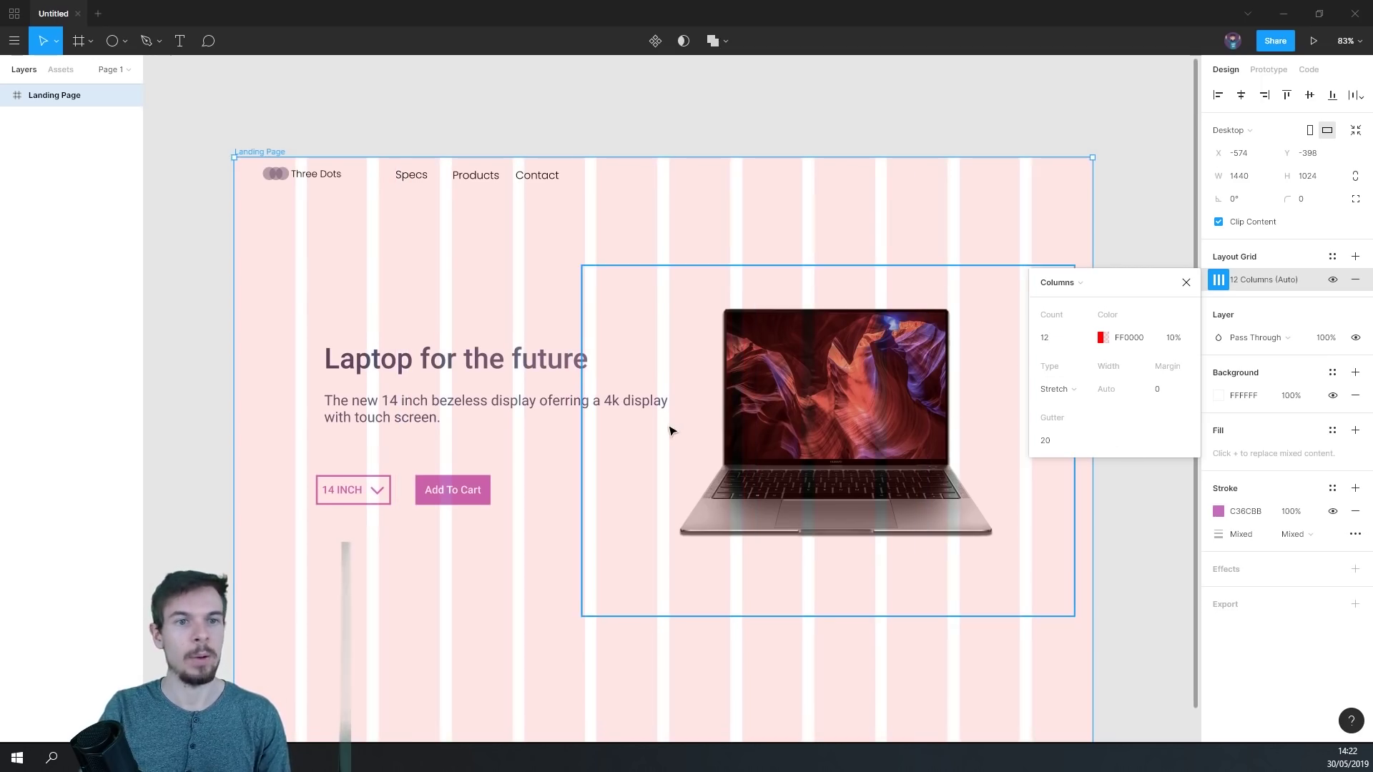
scroll(659, 419, down, 3)
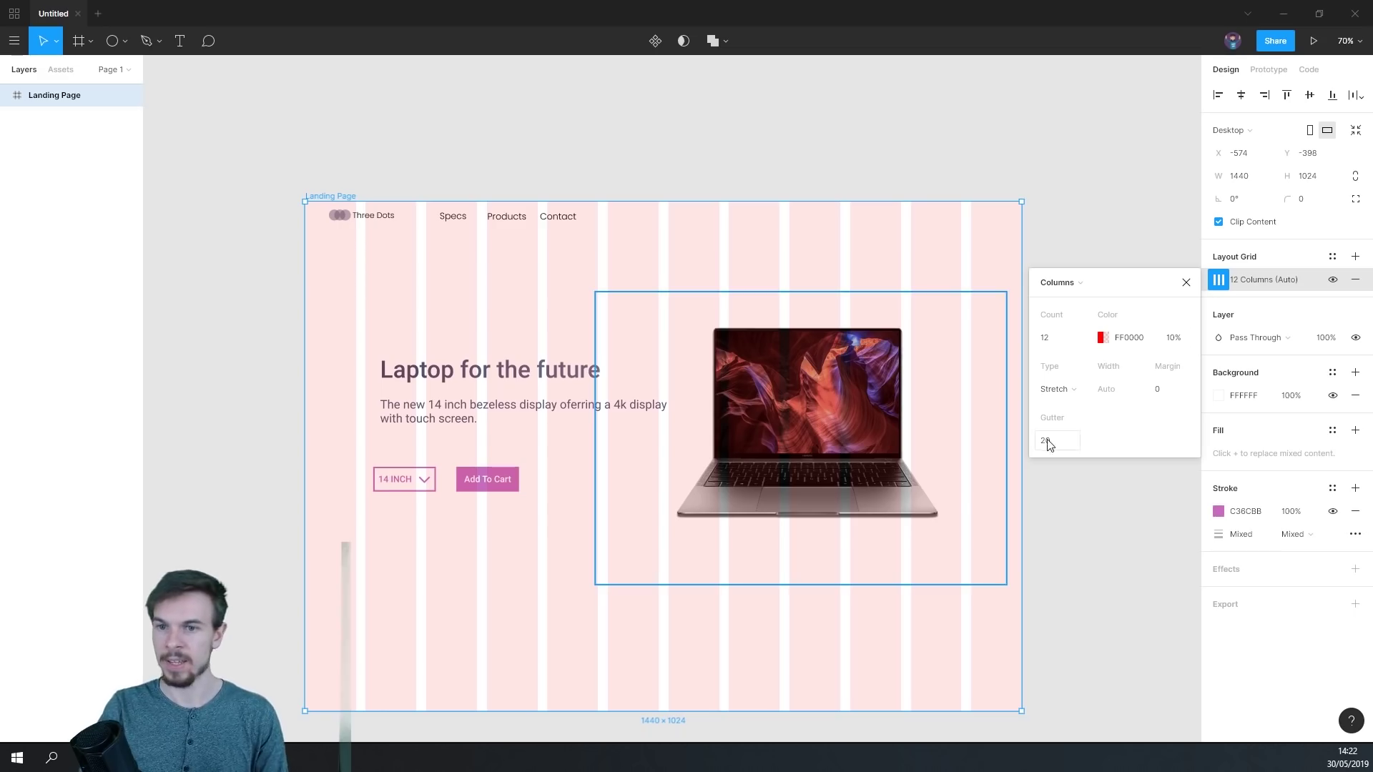
click(1150, 392)
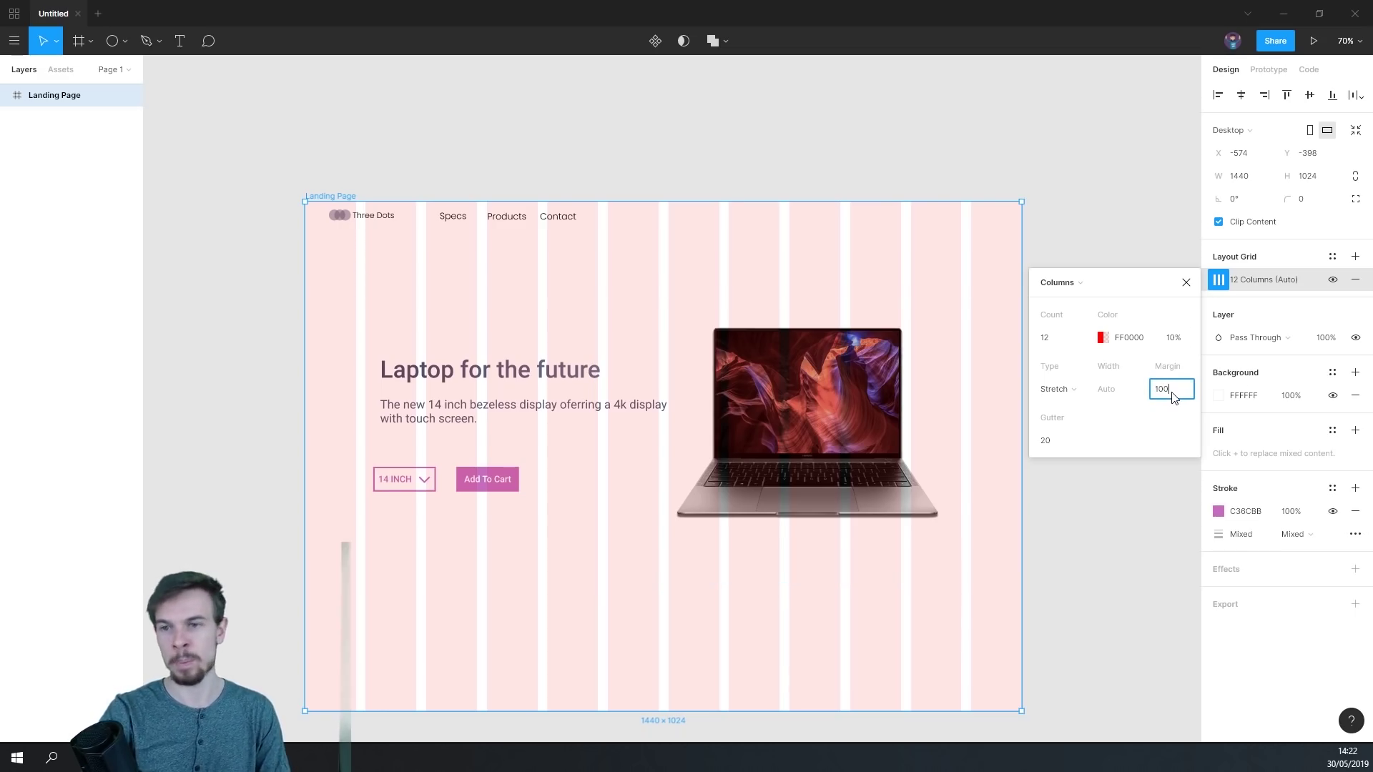
key(Return)
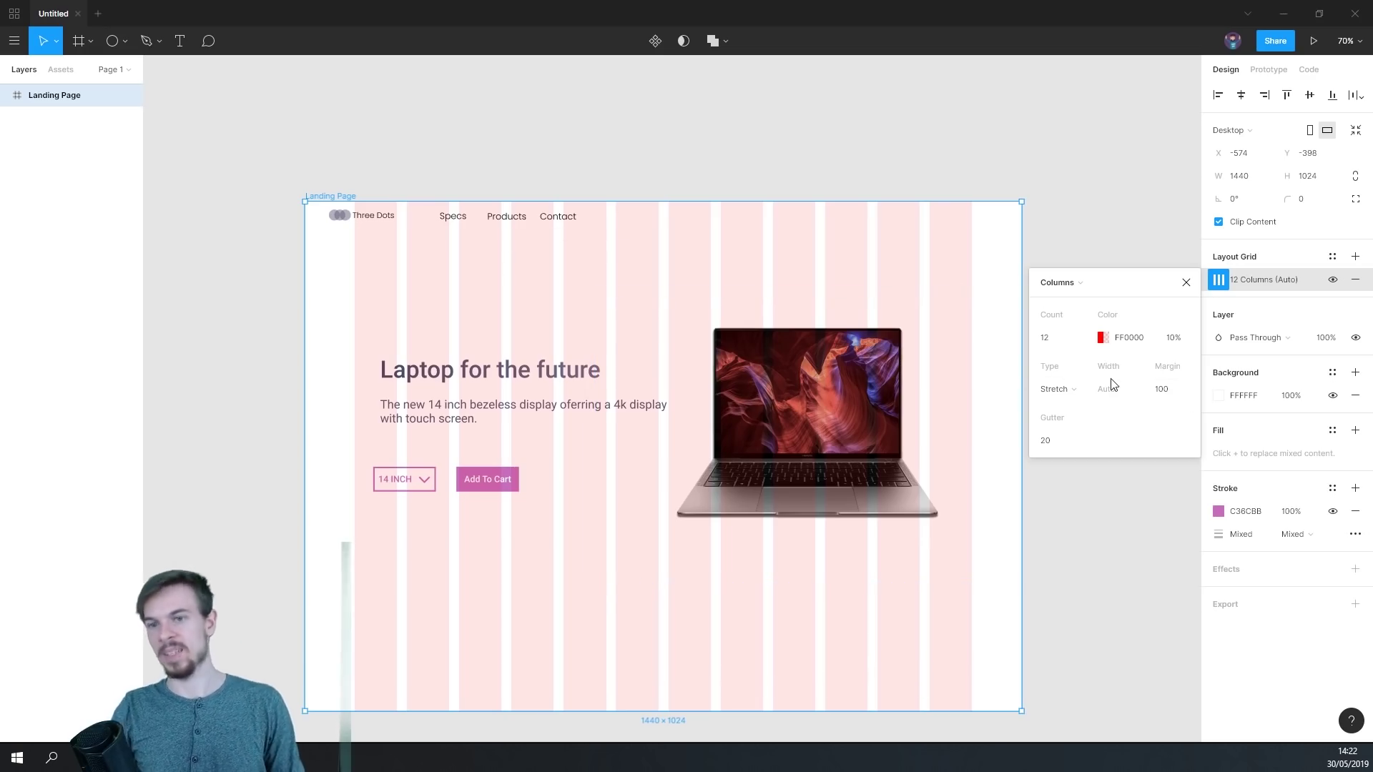
- Change the layout grid's colour to light purple 9A77FF and close the grid settings
click(1102, 337)
text(FF8585)
mouse_move(886, 330)
mouse_down()
mouse_move(957, 315)
mouse_move(984, 393)
mouse_move(1015, 266)
mouse_up()
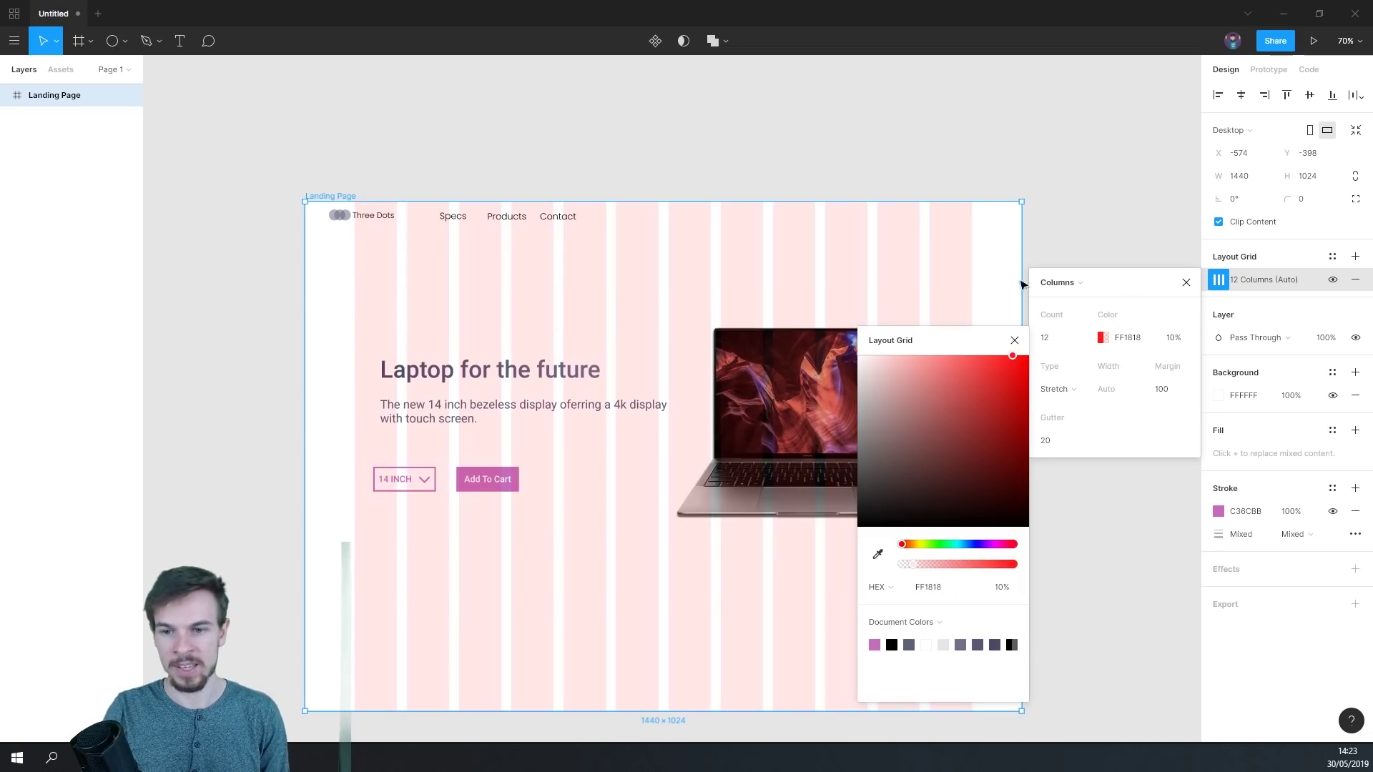
drag(954, 547, 981, 544)
click(999, 356)
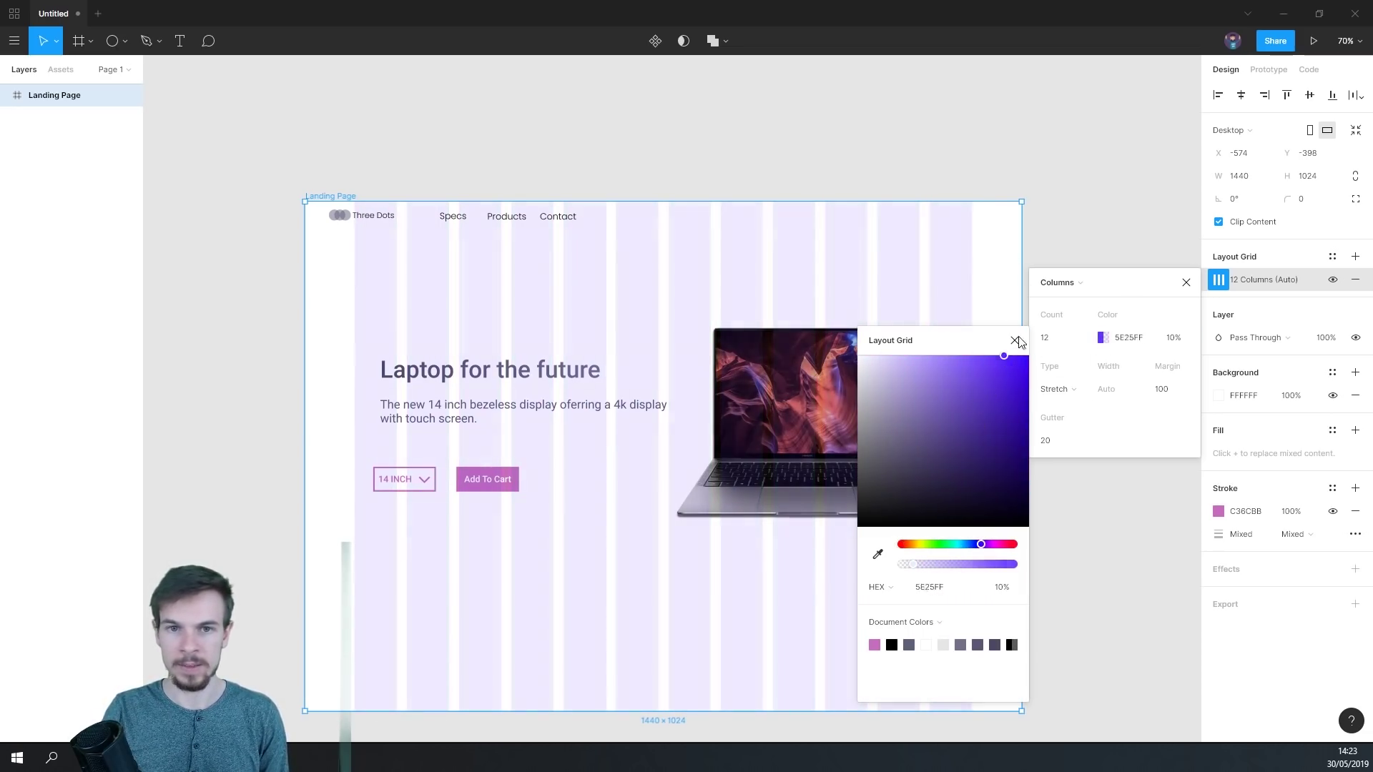
mouse_move(999, 356)
mouse_down()
mouse_move(1005, 344)
mouse_move(952, 339)
mouse_up()
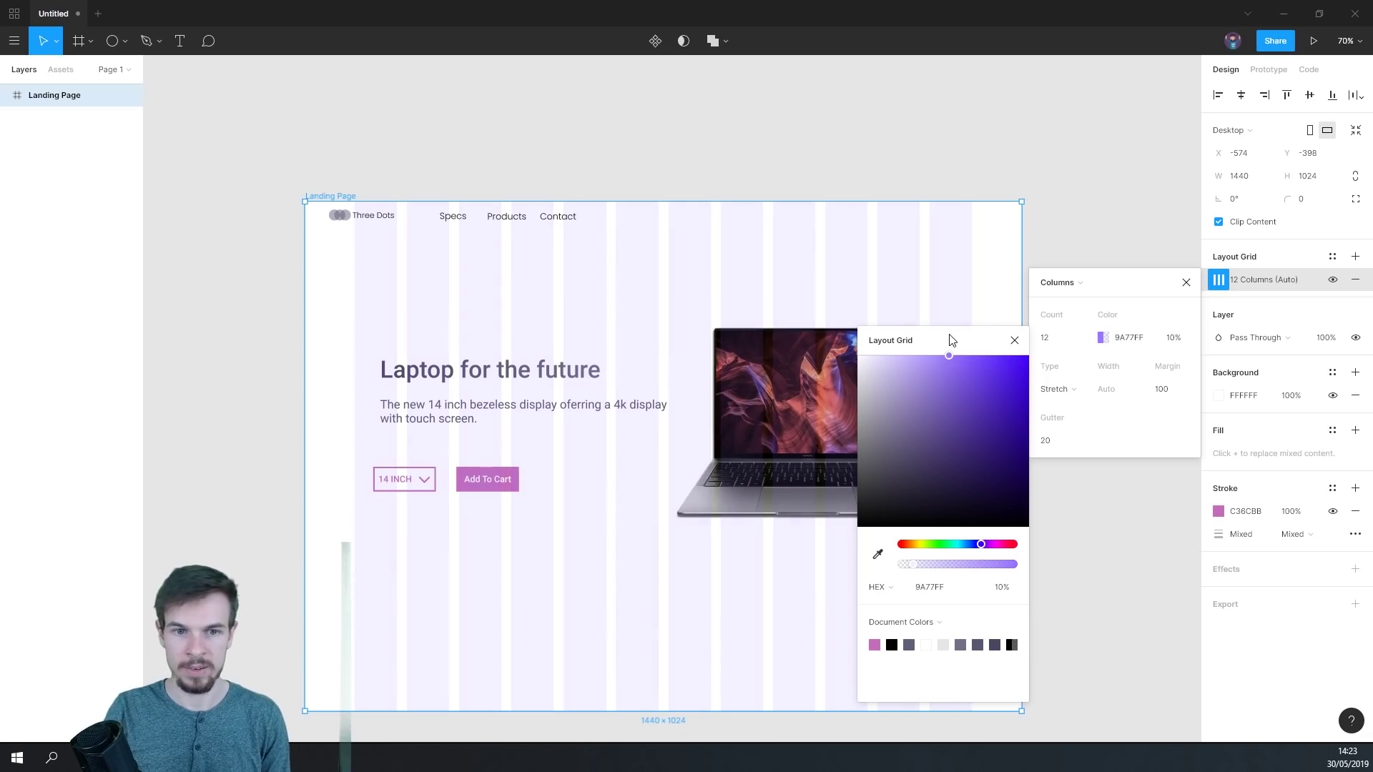
click(1185, 284)
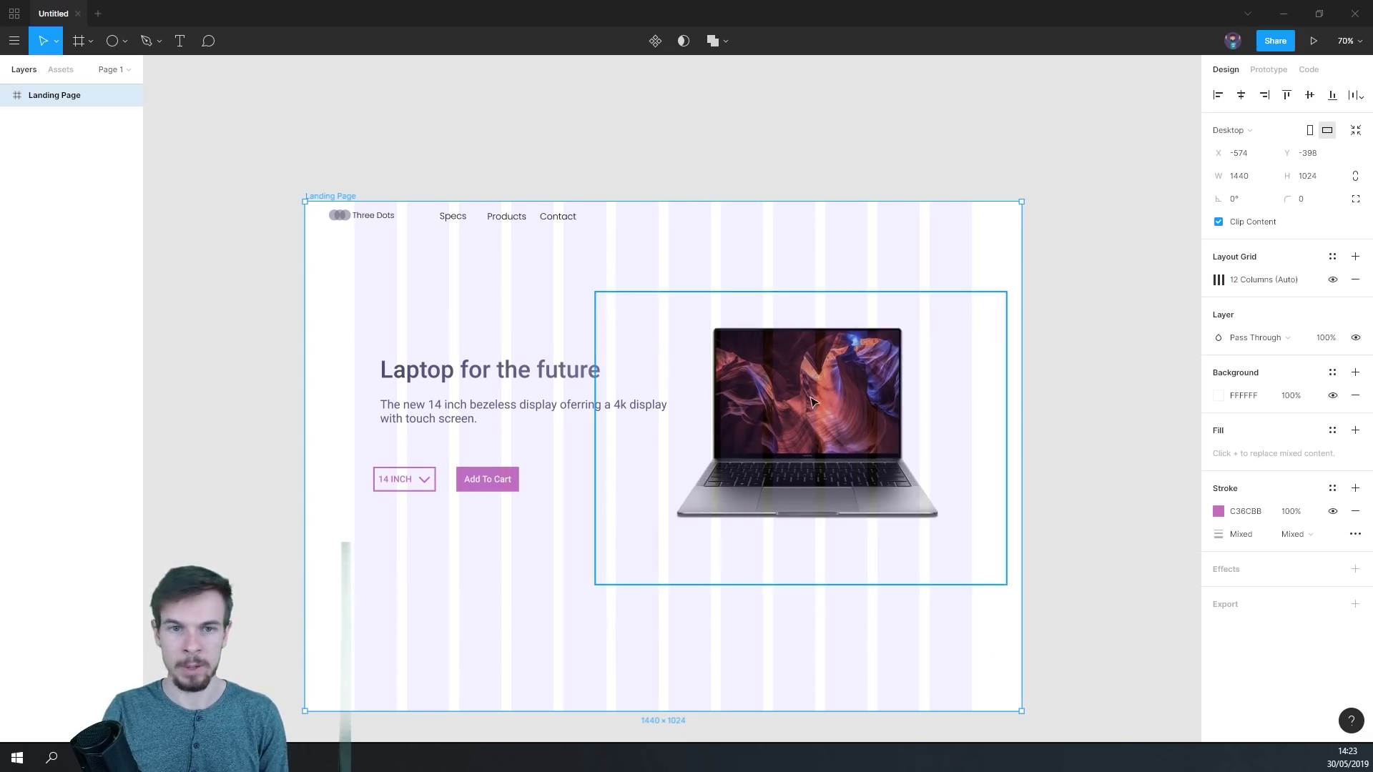
- Align the Specs, Products and Contact navigation texts with the starts of three consecutive grid columns
scroll(448, 233, up, 2)
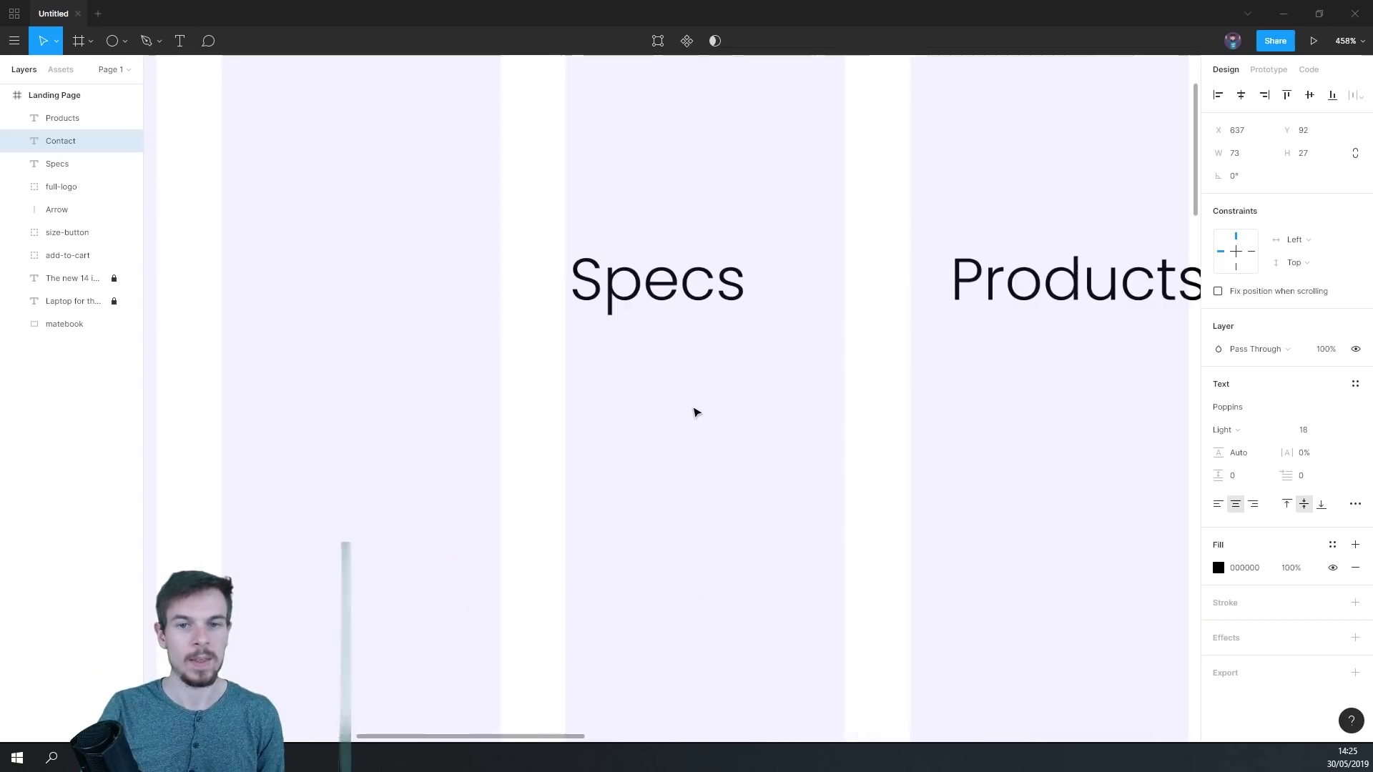
scroll(693, 411, down, 2)
click(680, 312)
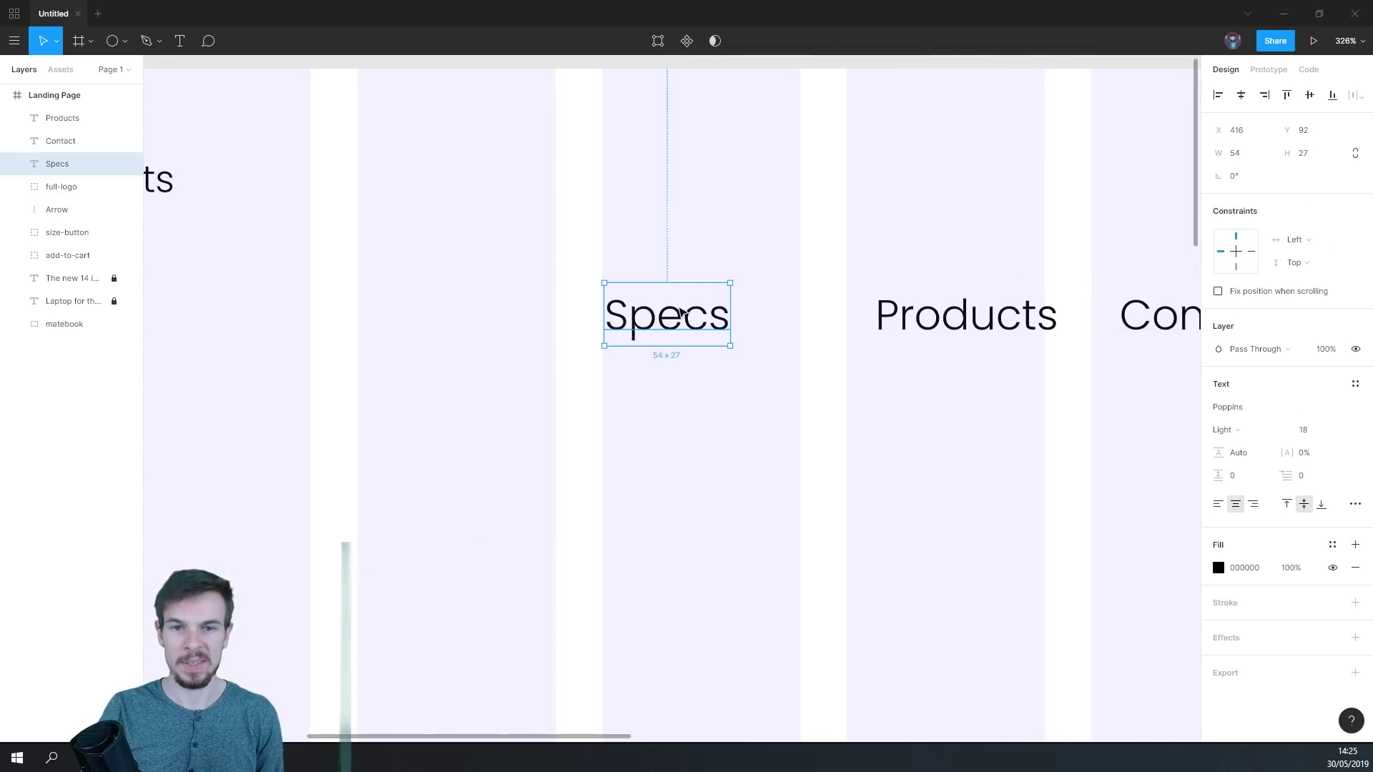
drag(665, 325, 668, 337)
drag(942, 303, 908, 341)
scroll(864, 383, right, 4)
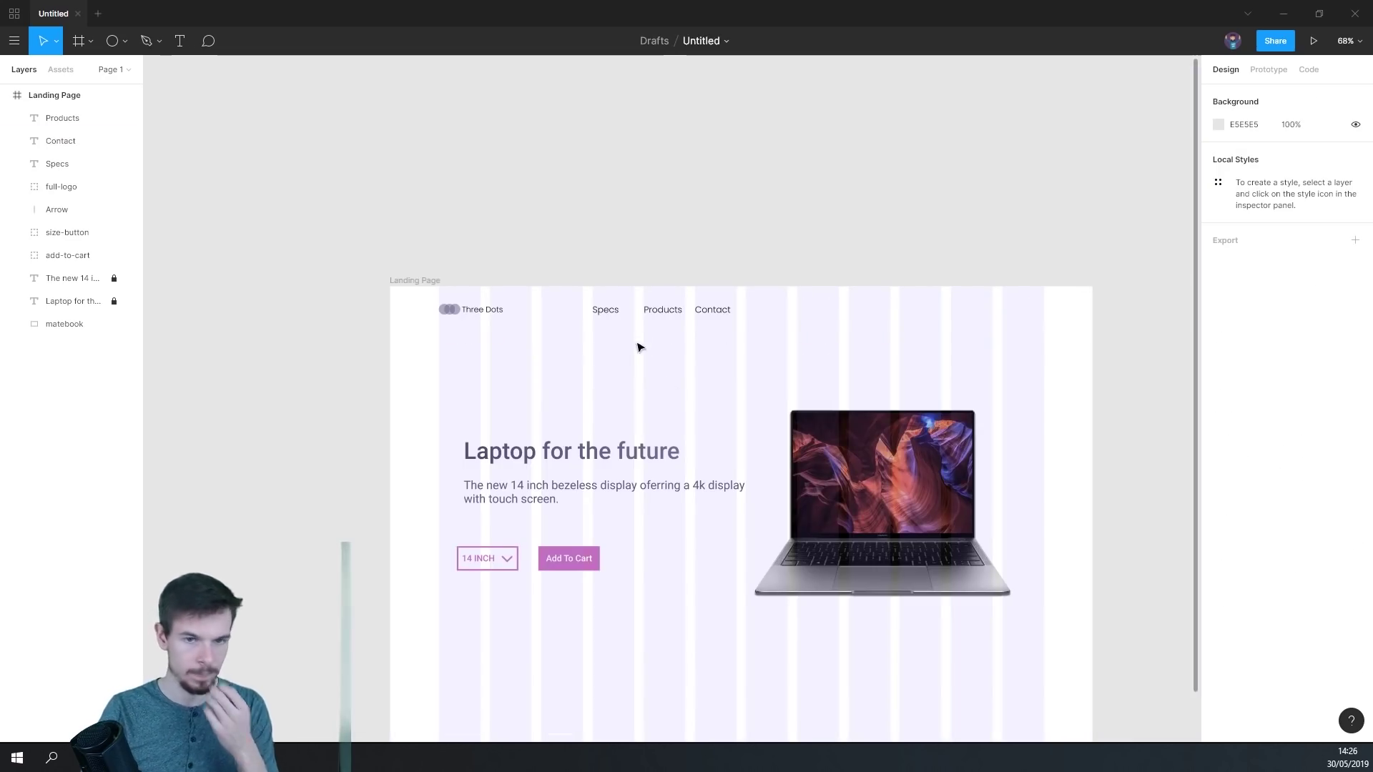
- Paste the cart icon into the Landing Page and place it in the last grid column, level with the navigation row
scroll(647, 329, up, 3)
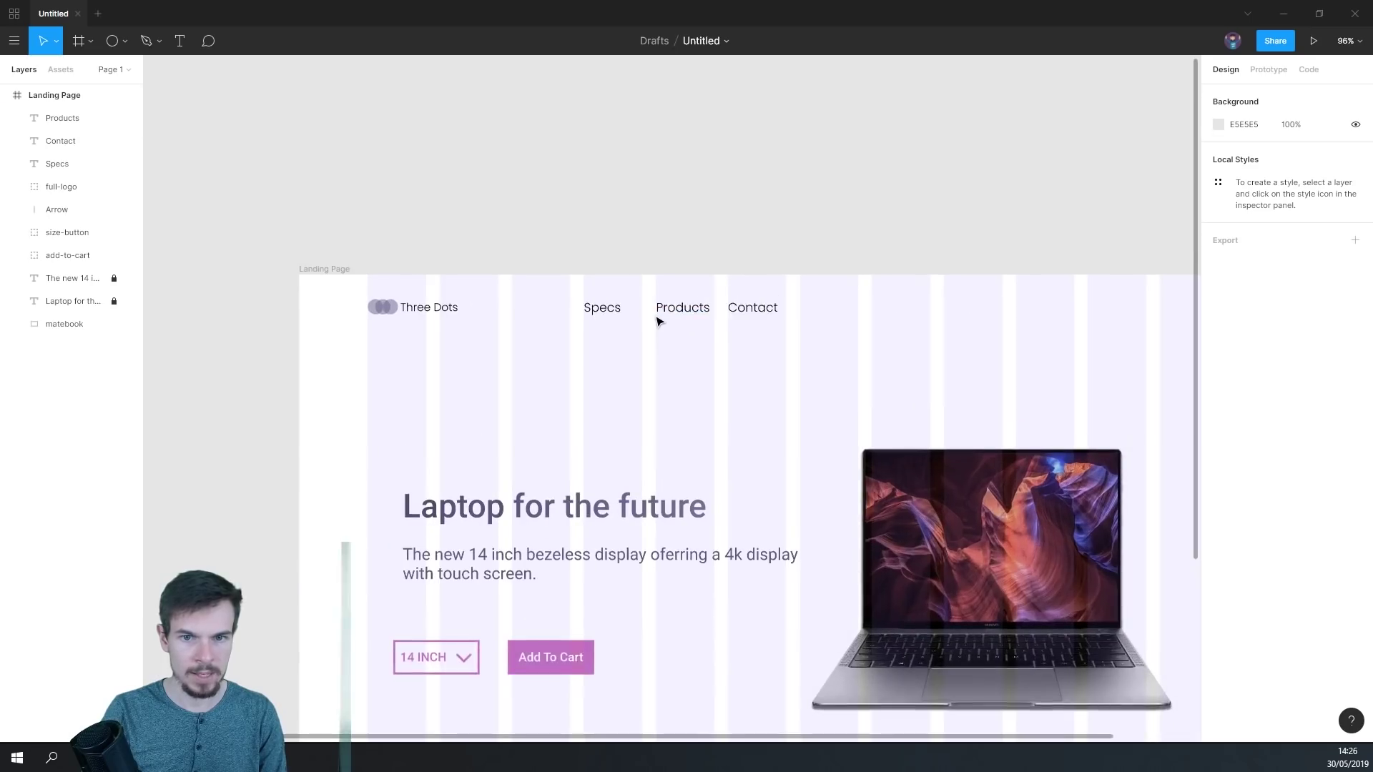
scroll(660, 321, down, 2)
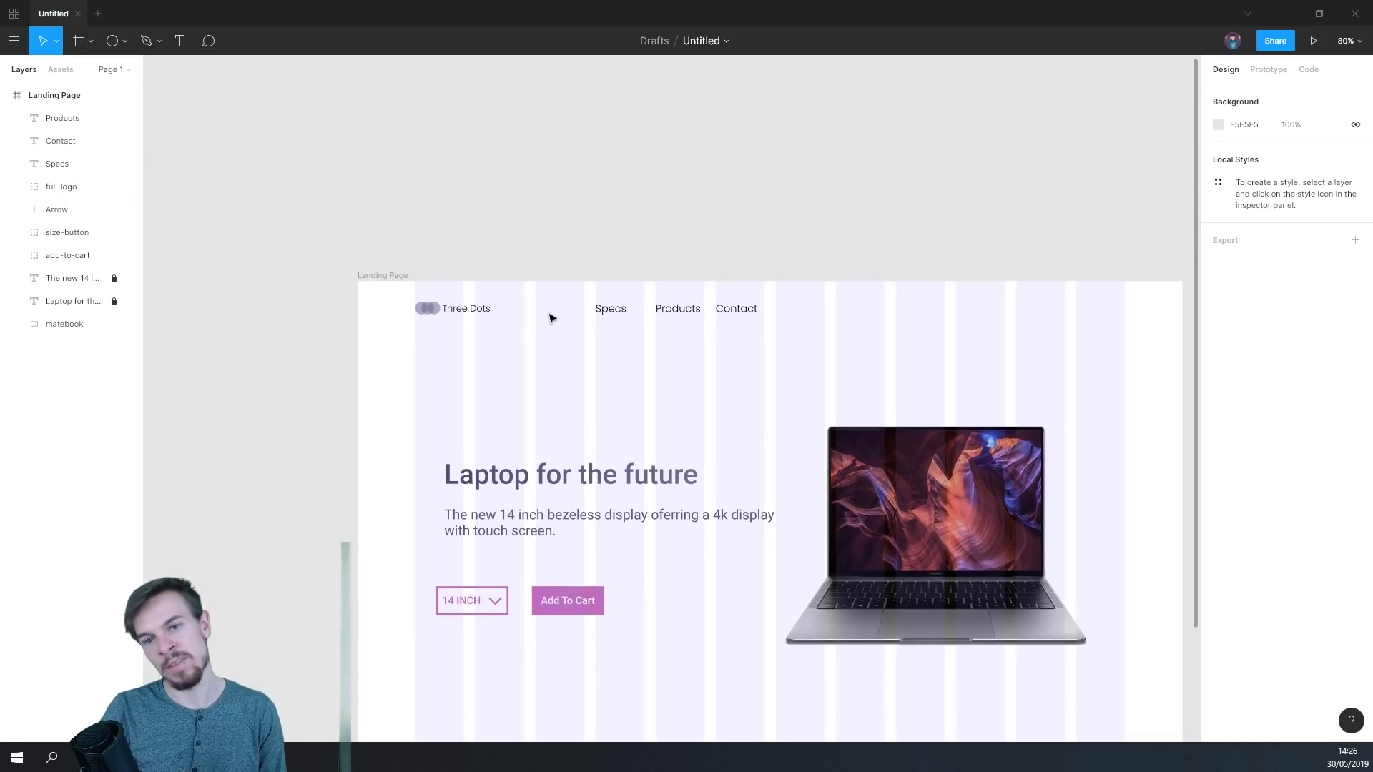
scroll(712, 327, down, 2)
scroll(711, 322, right, 3)
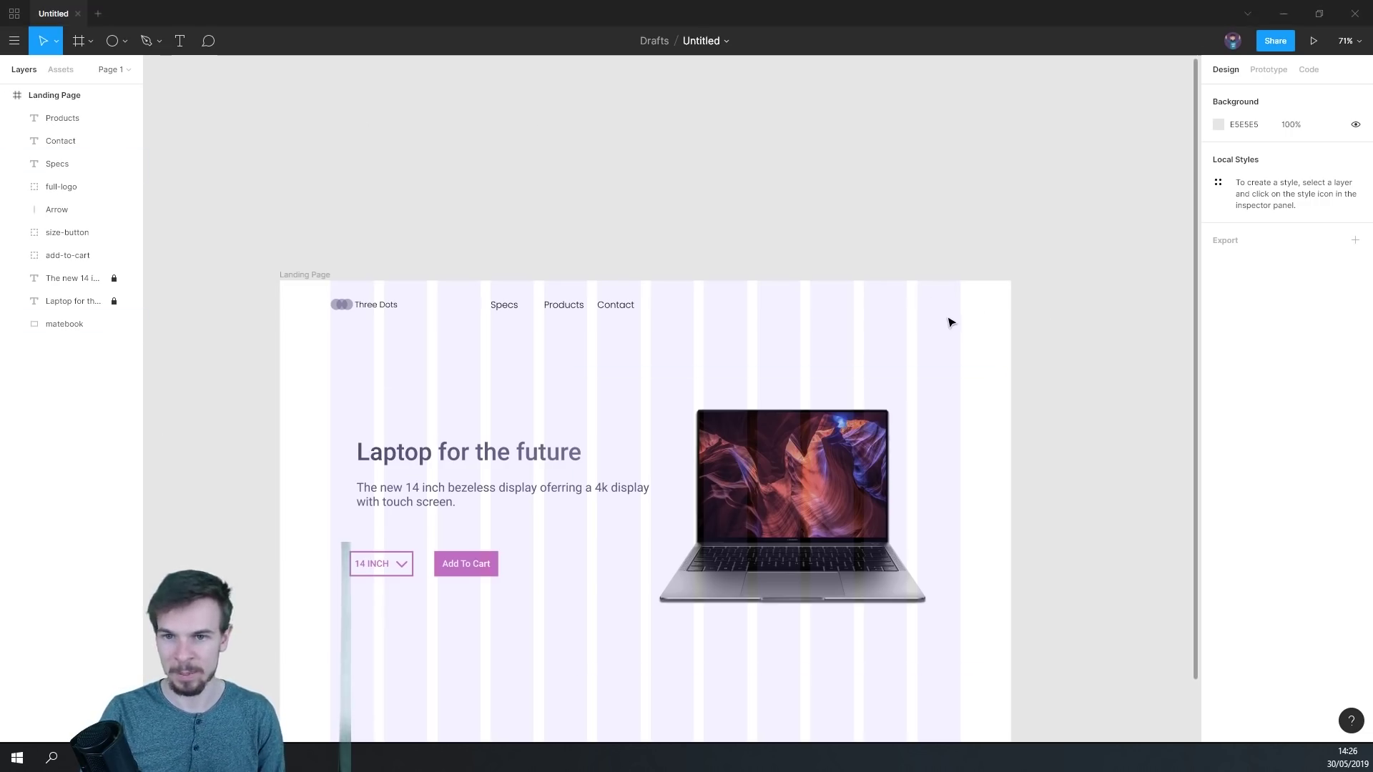
key(ctrl+v)
scroll(818, 361, up, 3)
drag(598, 422, 961, 293)
scroll(987, 300, down, 1)
click(1010, 311)
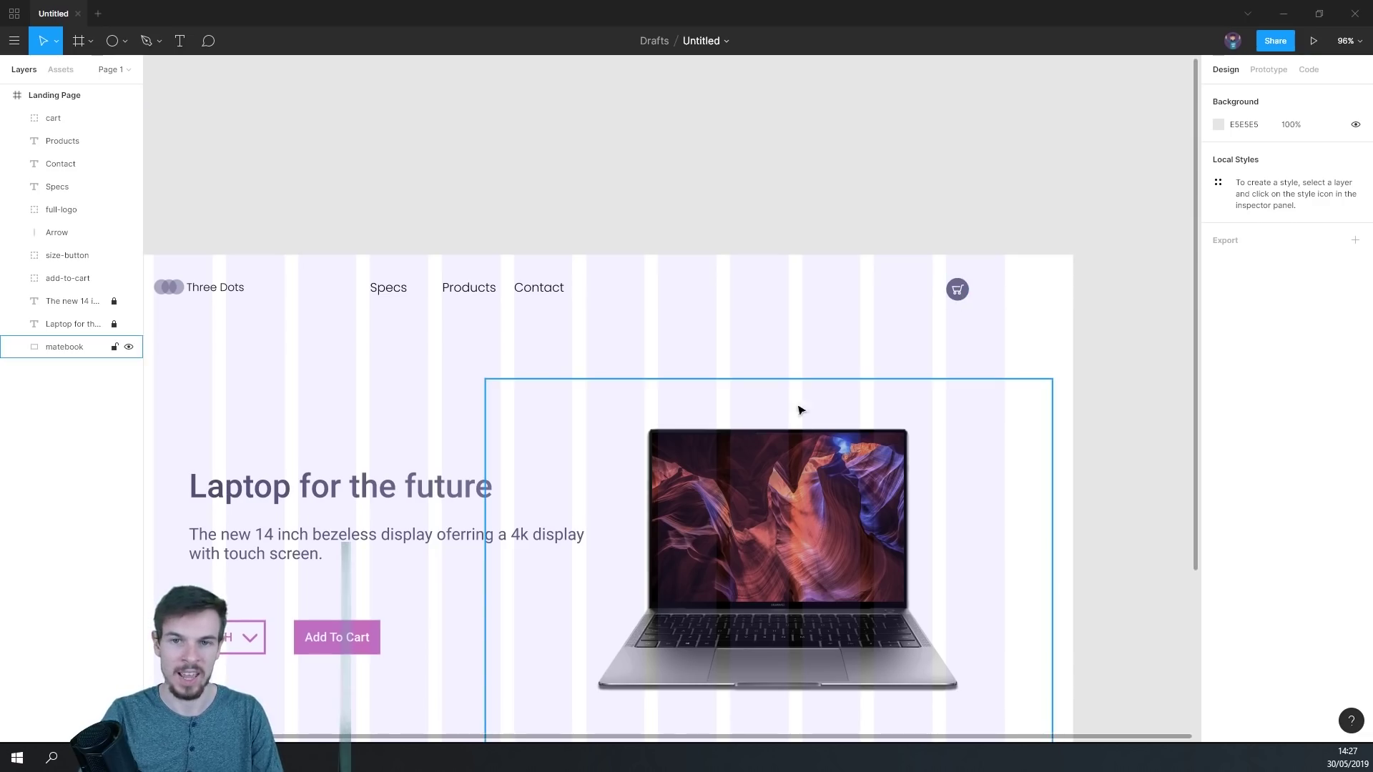
- Align the heading, description and 14 INCH button to the first grid column's edge, and hide the frame's layout grid
drag(787, 339, 815, 327)
scroll(822, 308, down, 4)
scroll(785, 374, right, 3)
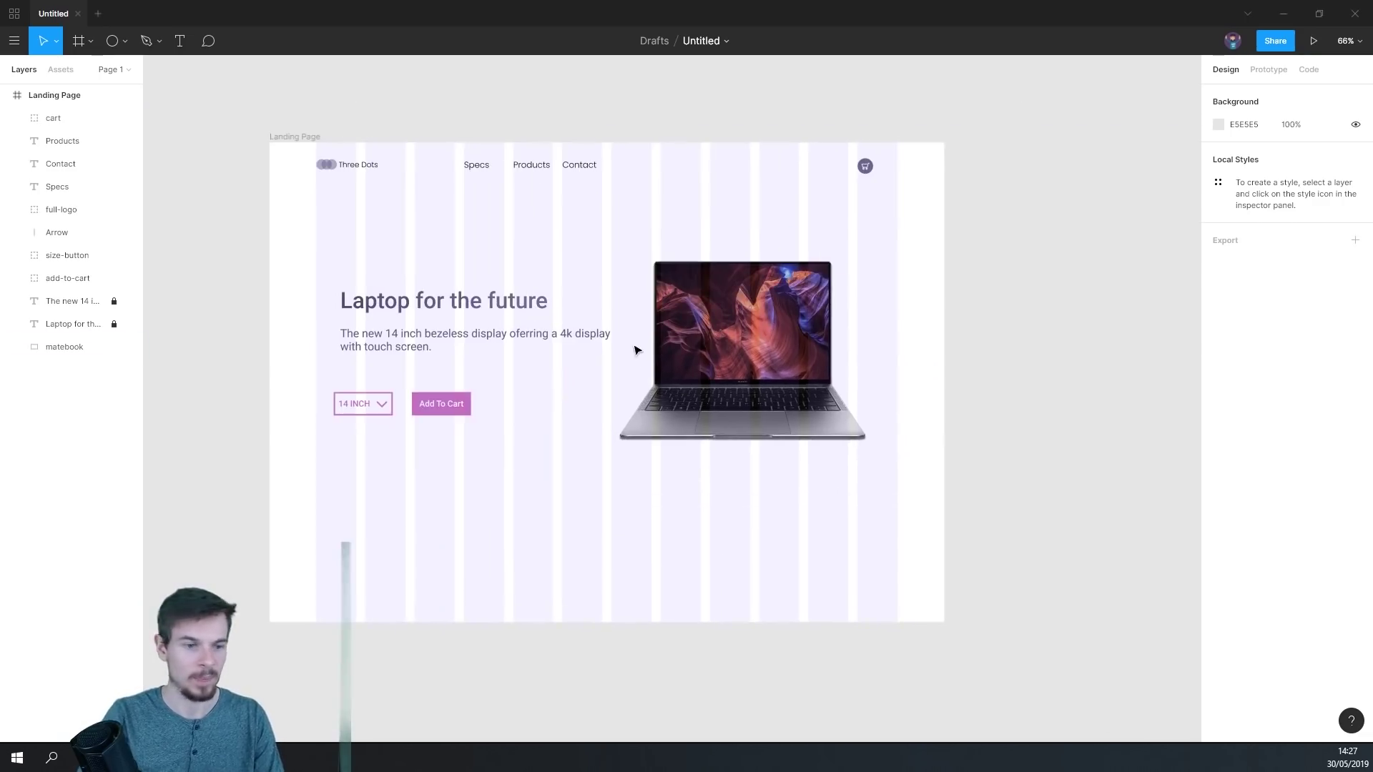
click(426, 336)
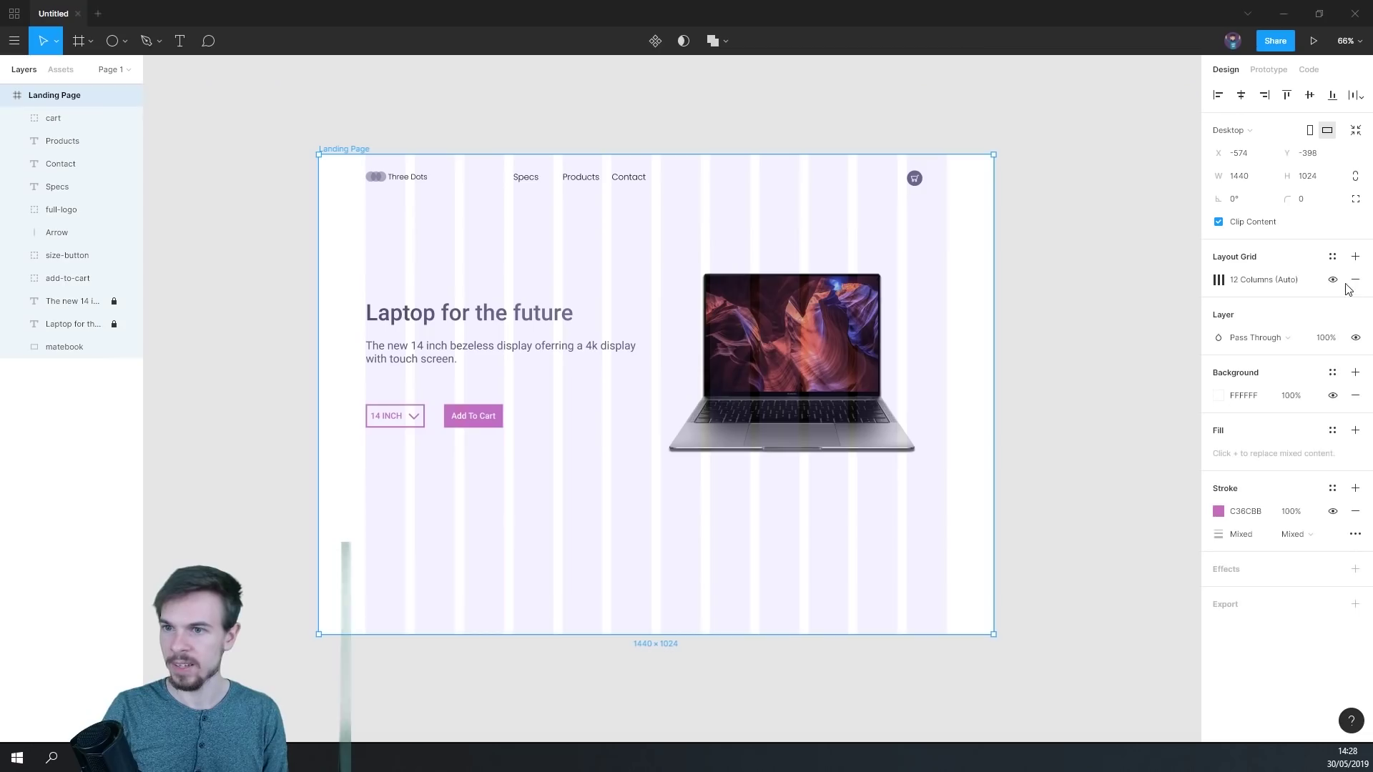
click(1333, 279)
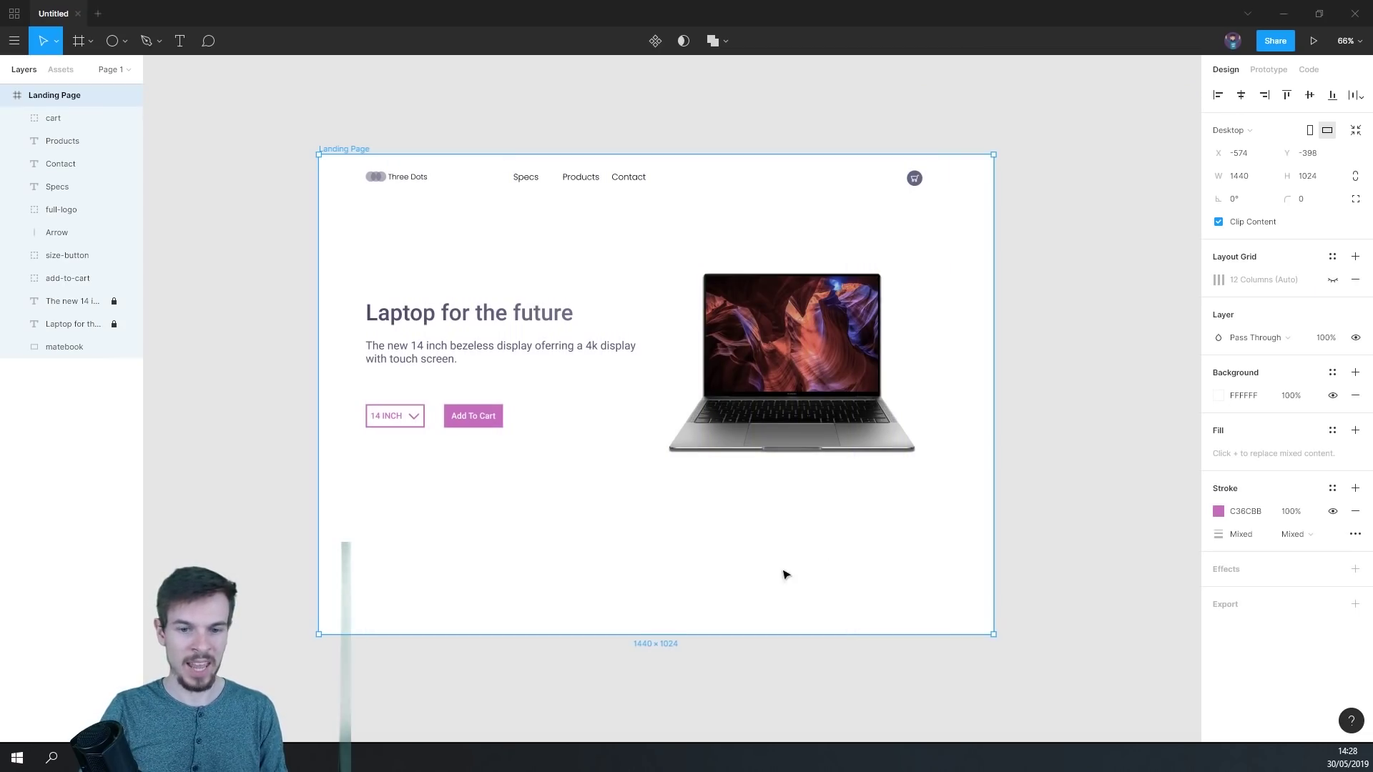
click(879, 584)
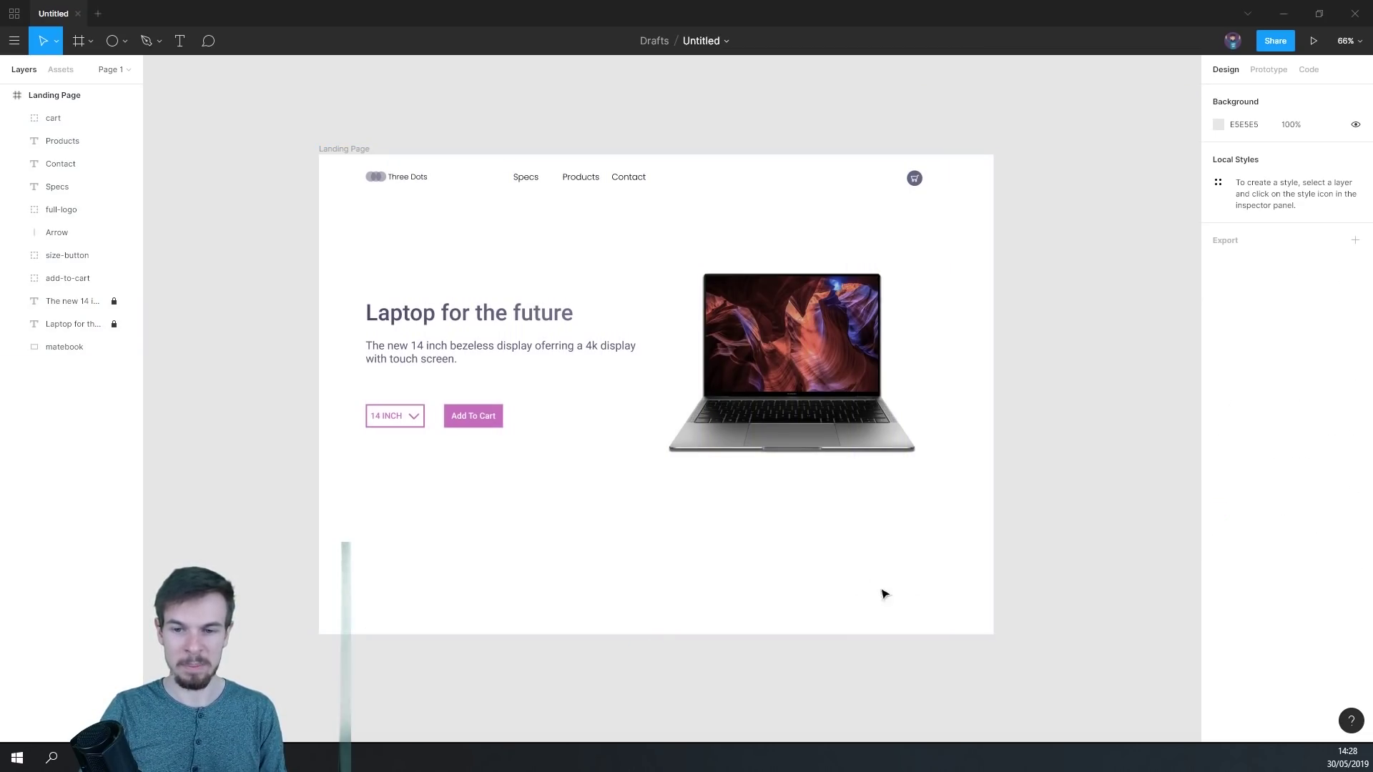
- Draw a 30 × 30 circle in the empty area below the laptop image
scroll(910, 596, up, 3)
scroll(788, 503, down, 3)
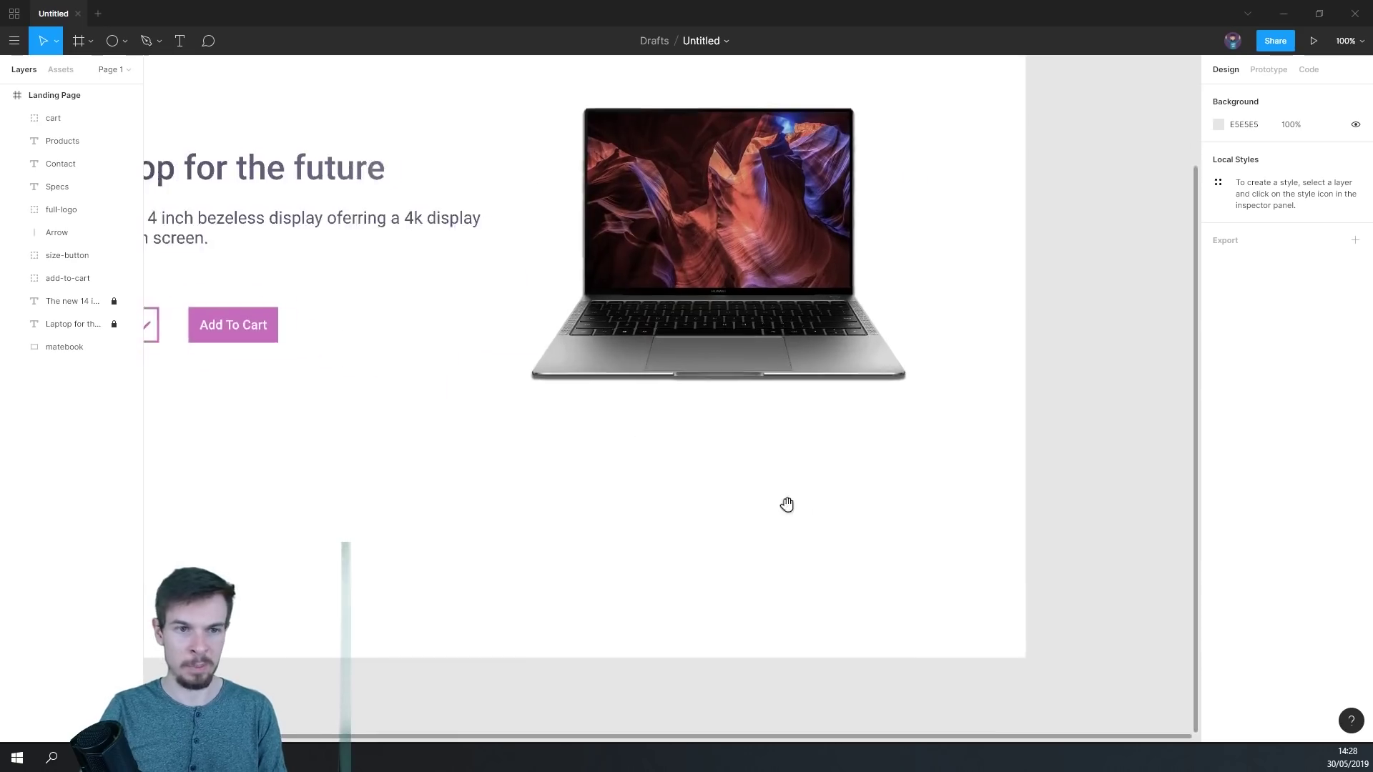
click(109, 48)
scroll(603, 457, up, 5)
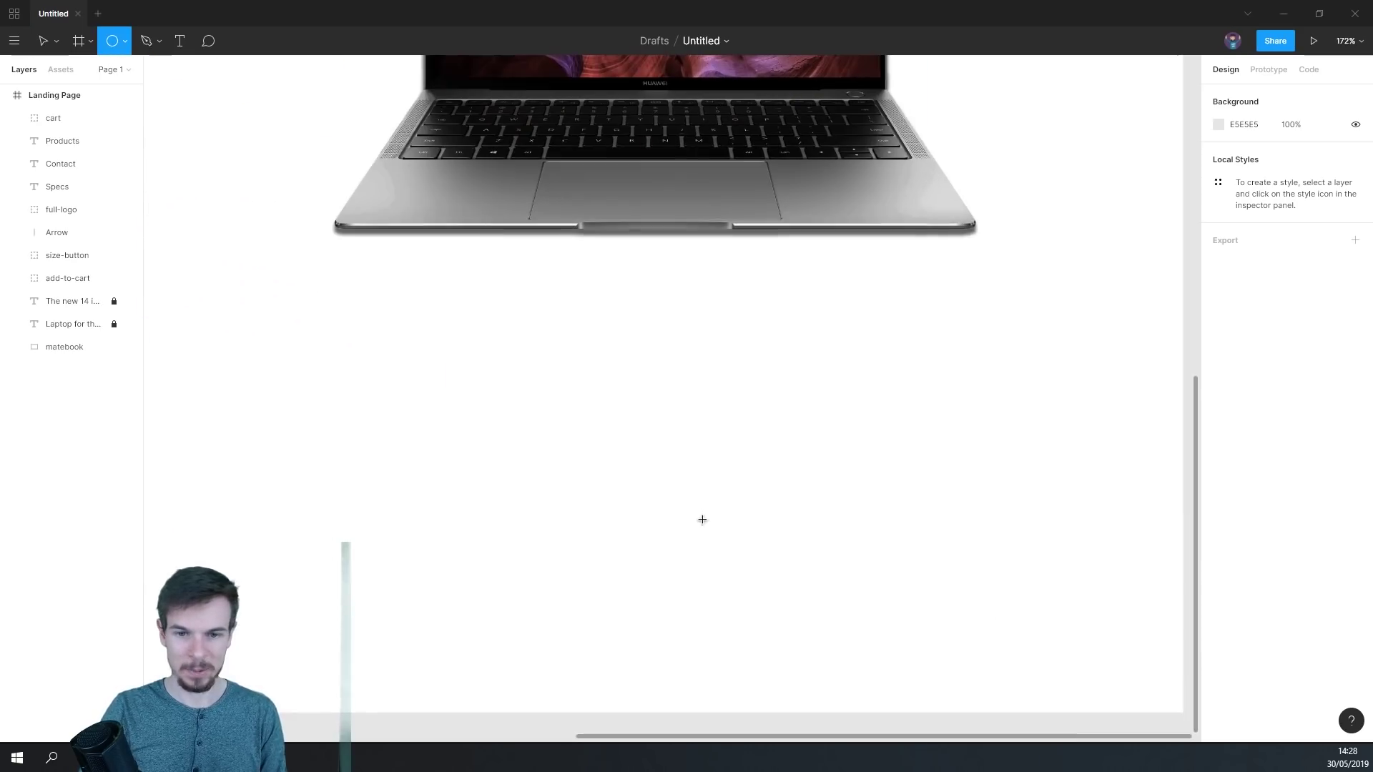
drag(677, 524, 711, 566)
scroll(712, 562, down, 5)
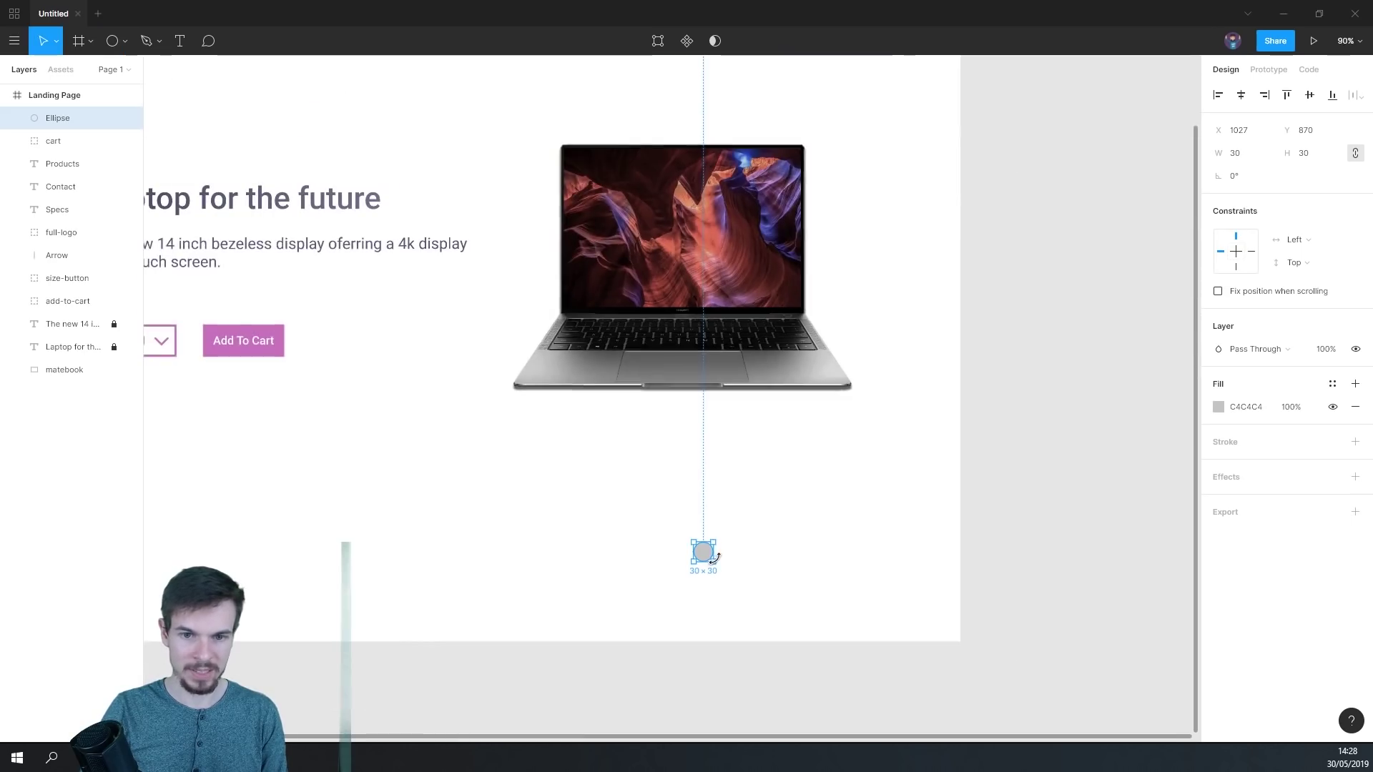
- Duplicate the circle three times to its right to form a row of four circles spaced 20 apart
scroll(736, 561, down, 2)
scroll(708, 506, up, 6)
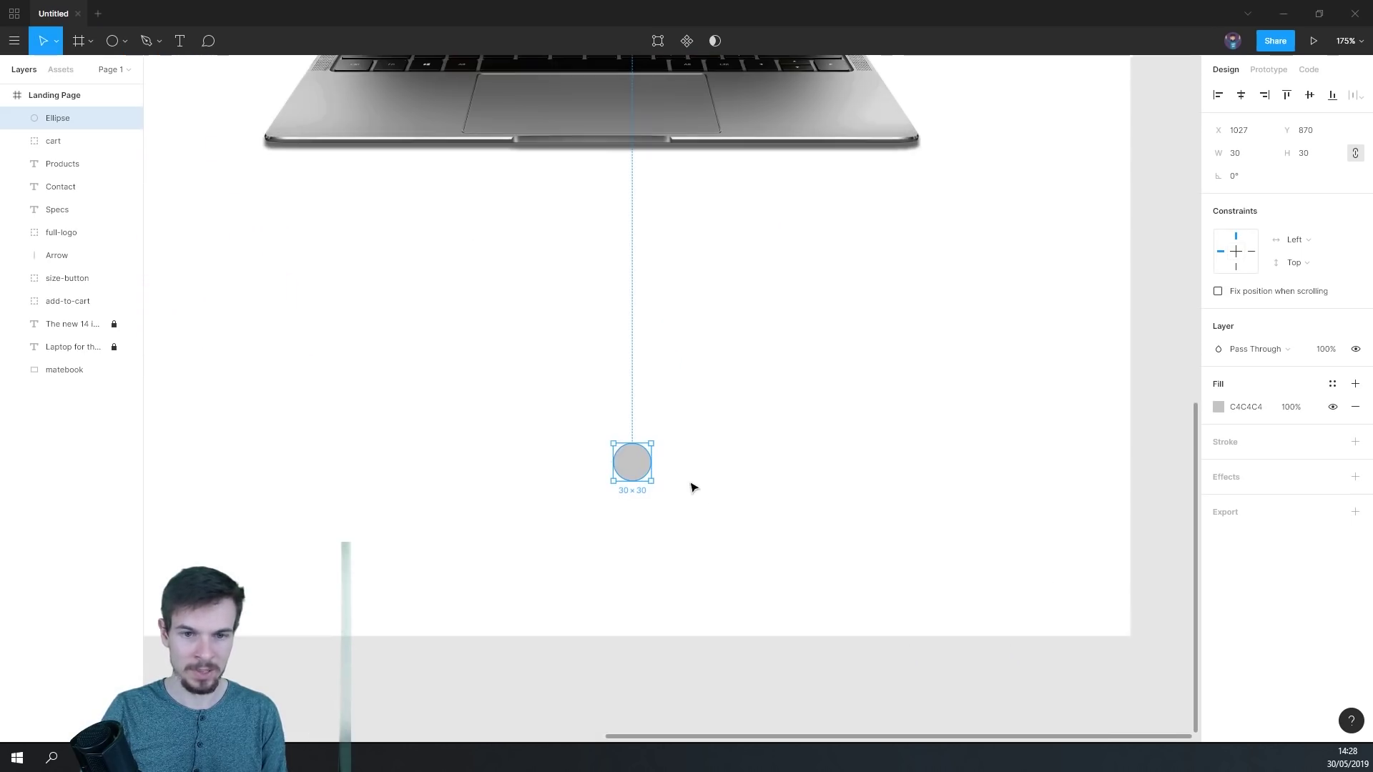
drag(623, 461, 699, 487)
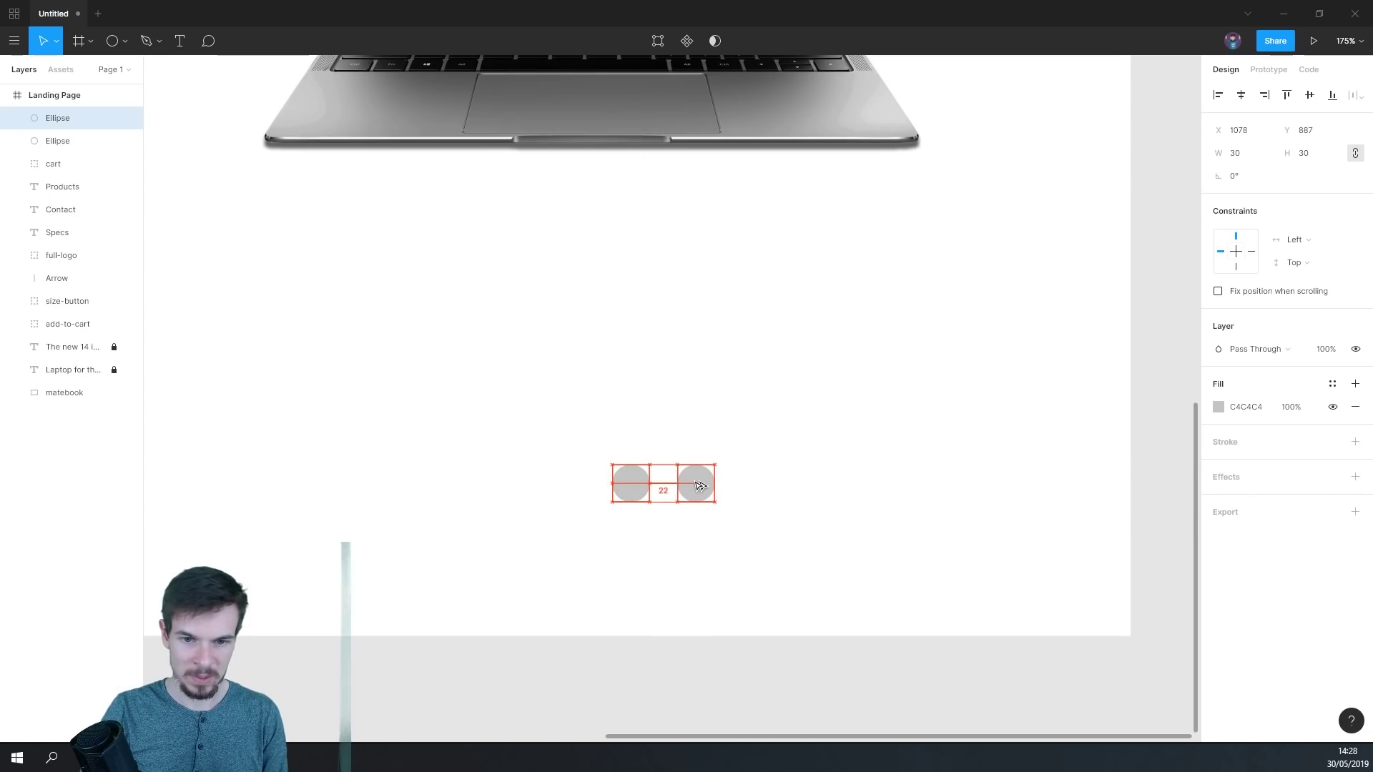
drag(698, 487, 823, 491)
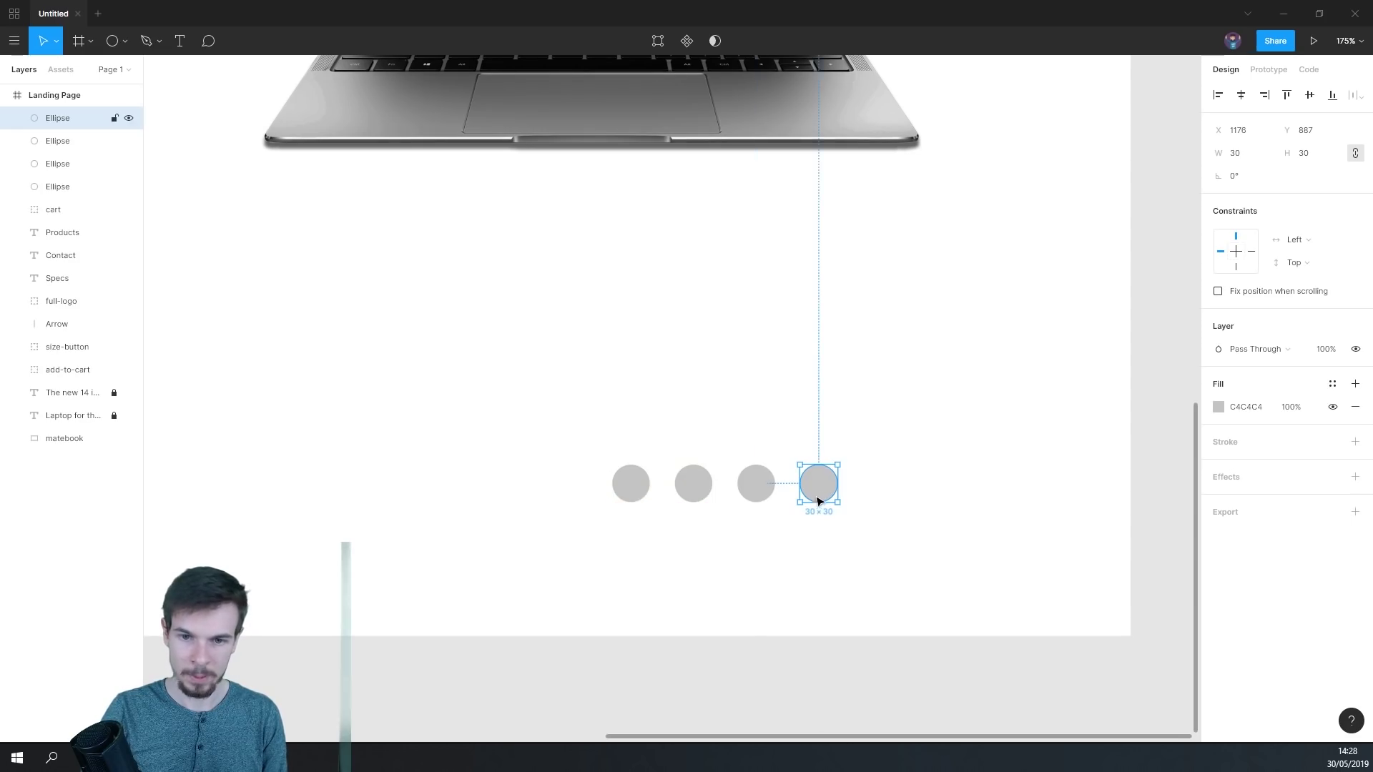
- Turn the first circle into an outline by removing its fill and adding a black inside stroke of 3
click(630, 492)
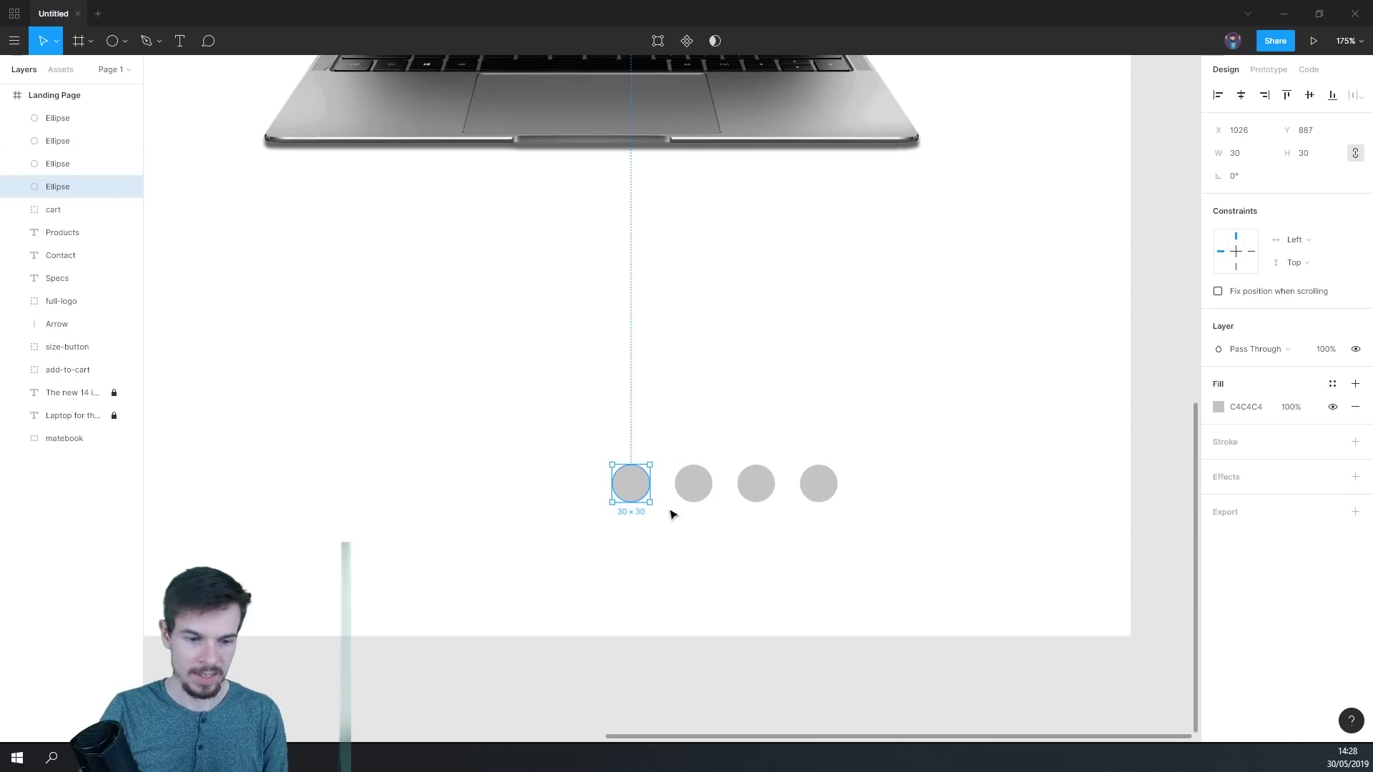
click(1355, 442)
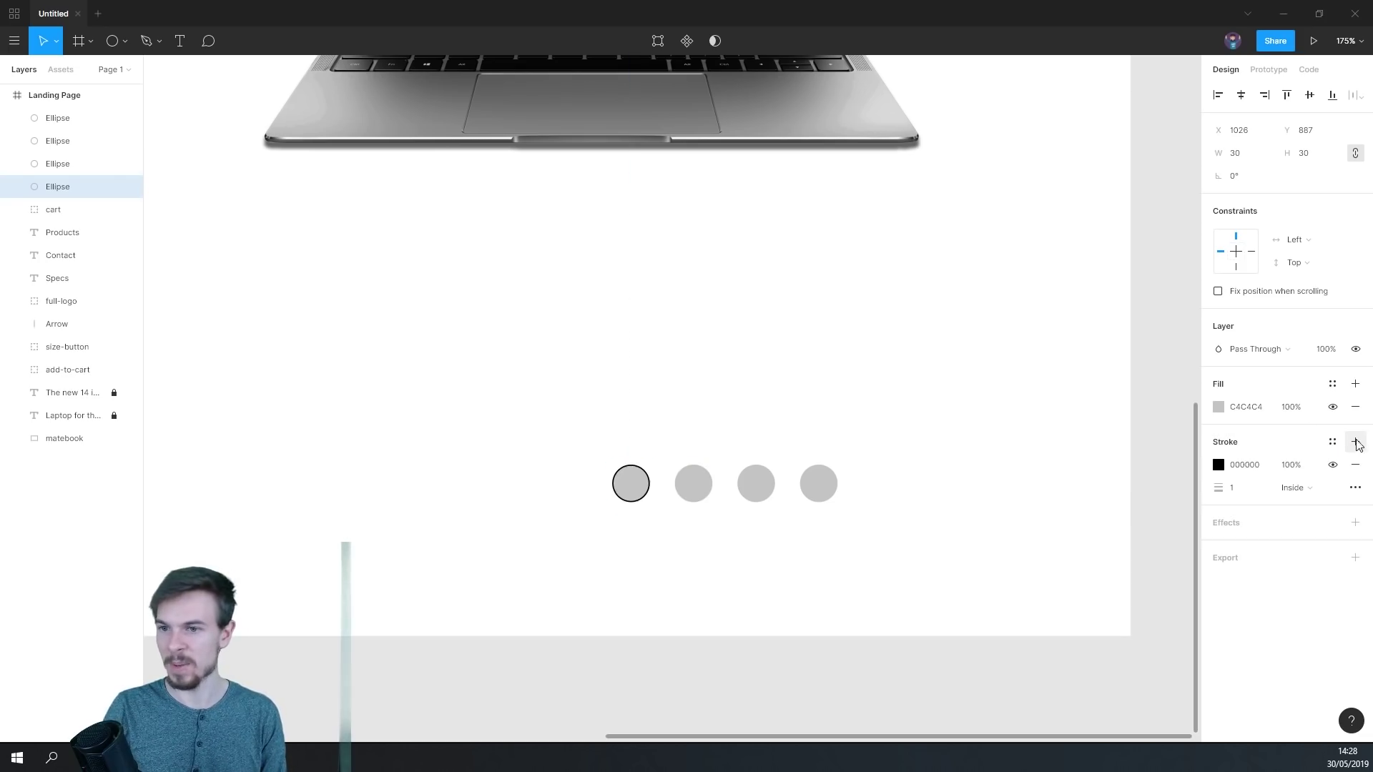
click(1355, 406)
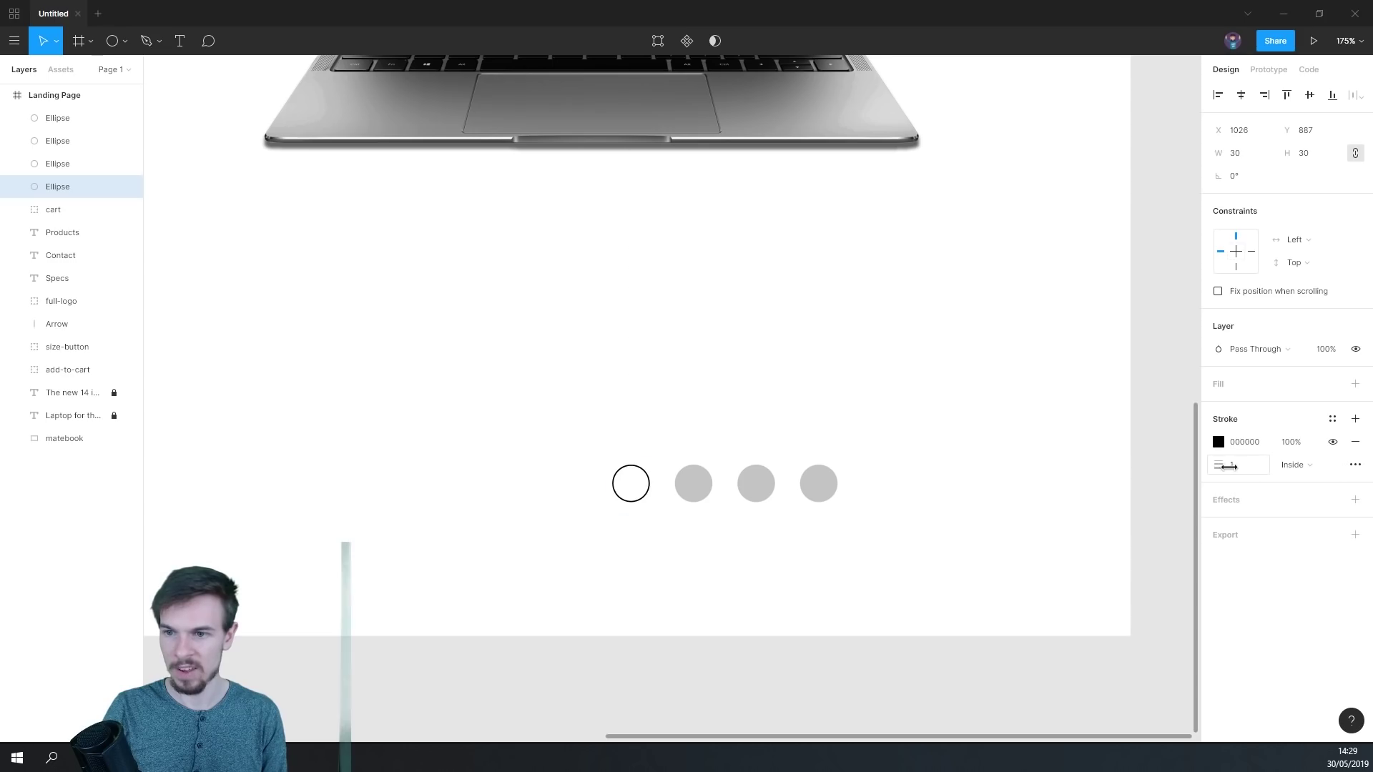
text(3)
key(Return)
scroll(730, 454, down, 3)
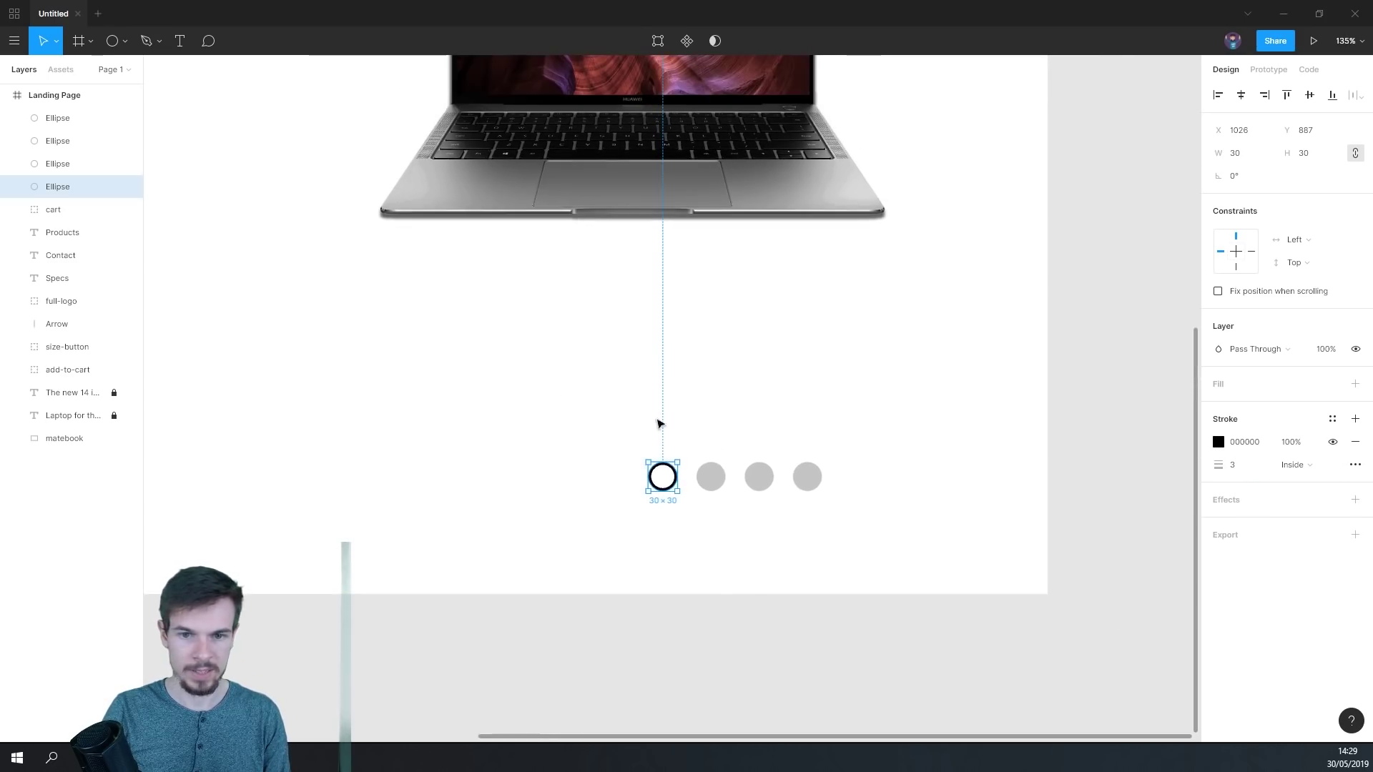
- Select all four circles and recolour their fills and outline to the heading's dark purple
drag(497, 350, 671, 360)
drag(1119, 486, 894, 536)
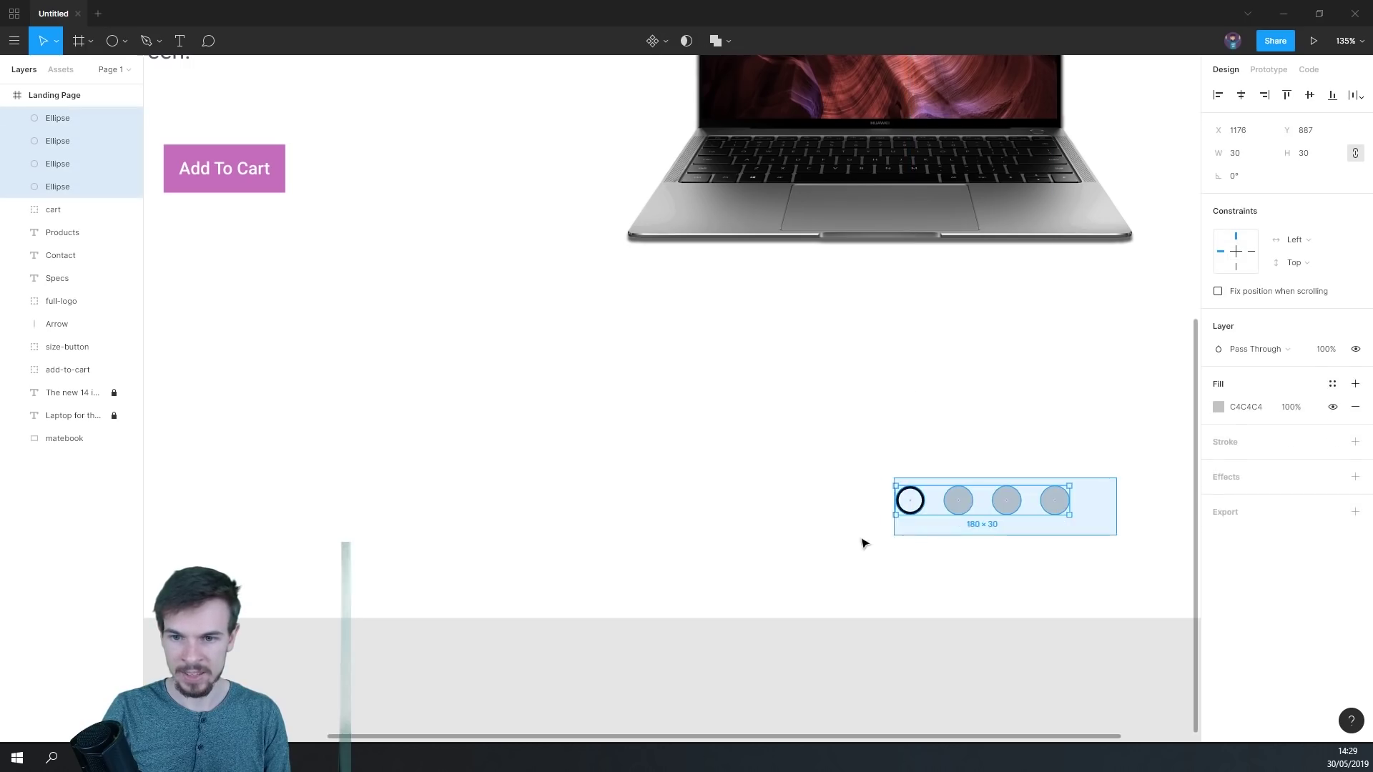
drag(500, 352, 830, 457)
drag(1052, 411, 1002, 494)
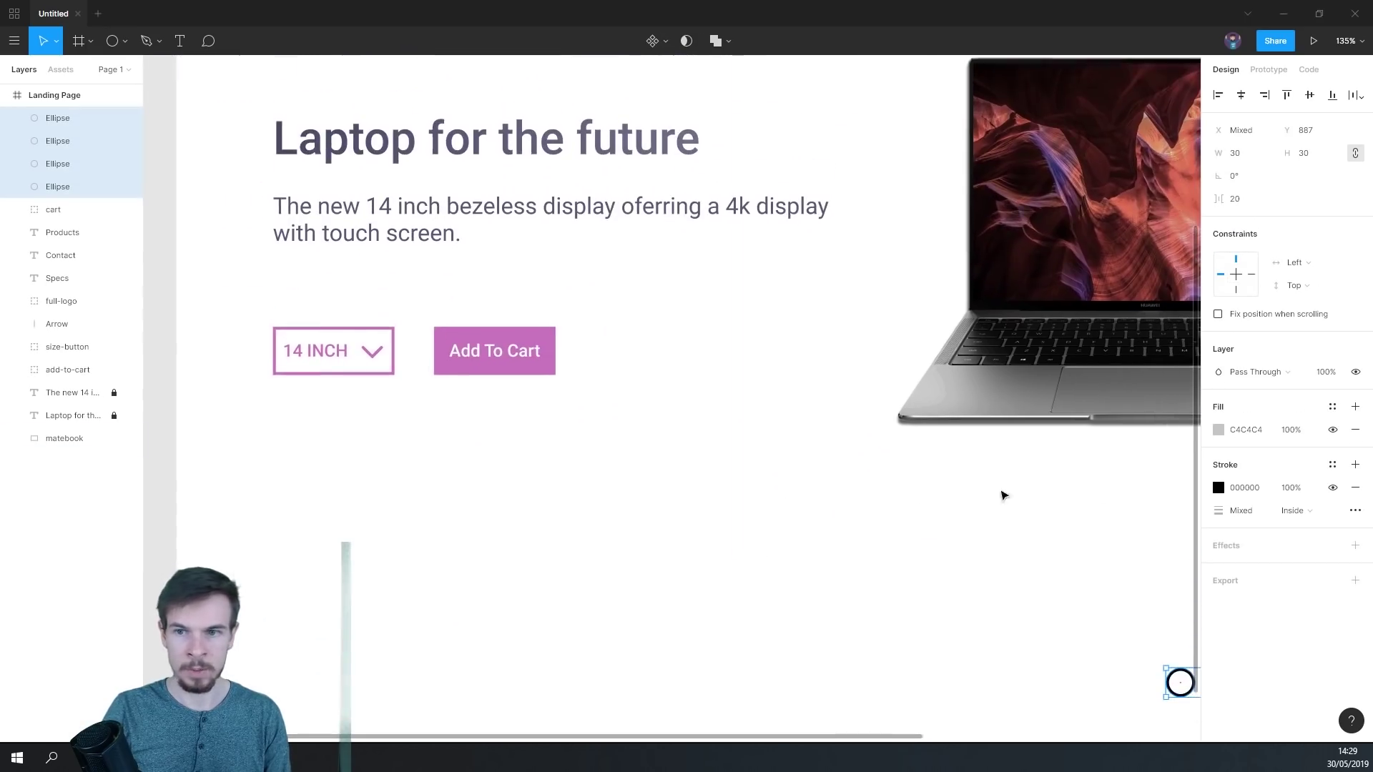
scroll(527, 386, down, 3)
key(Escape)
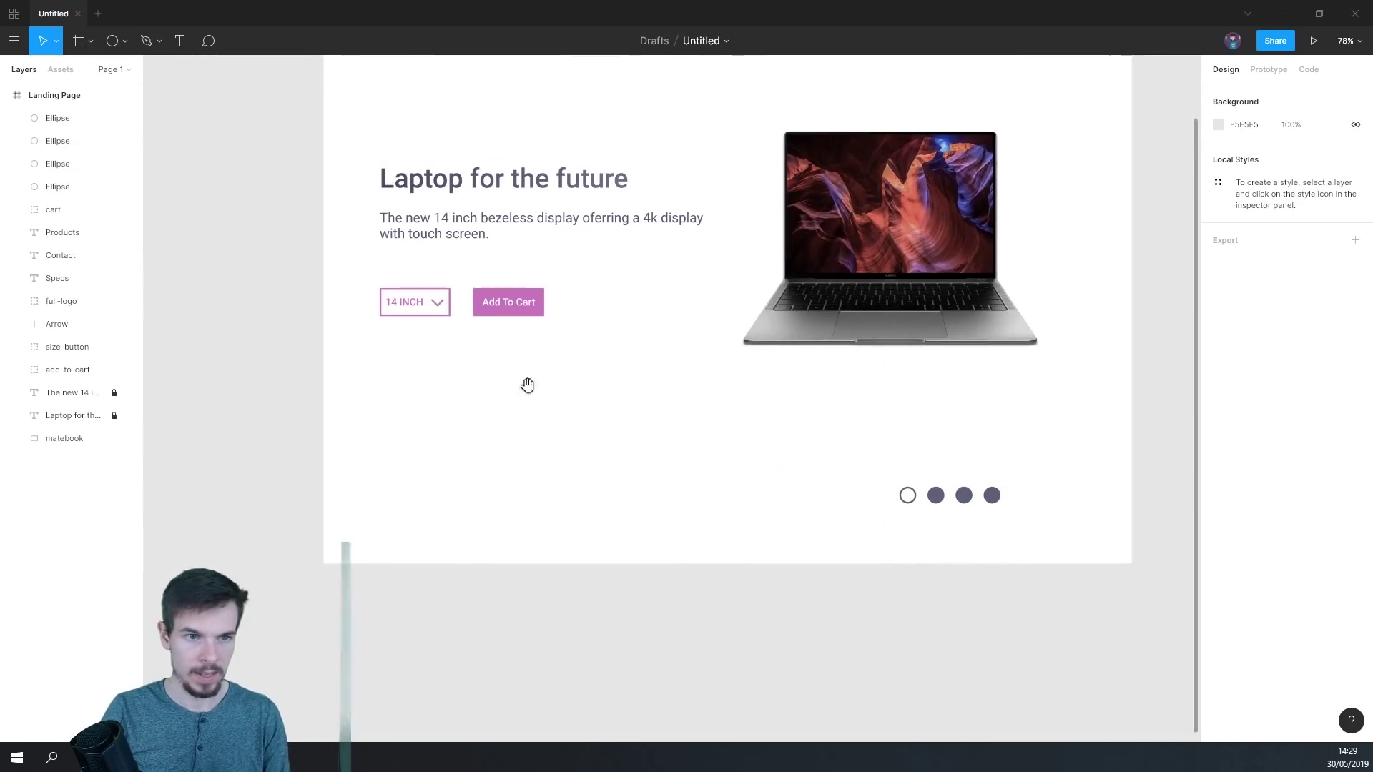
double_click(440, 306)
drag(439, 305, 681, 463)
key(ctrl+z)
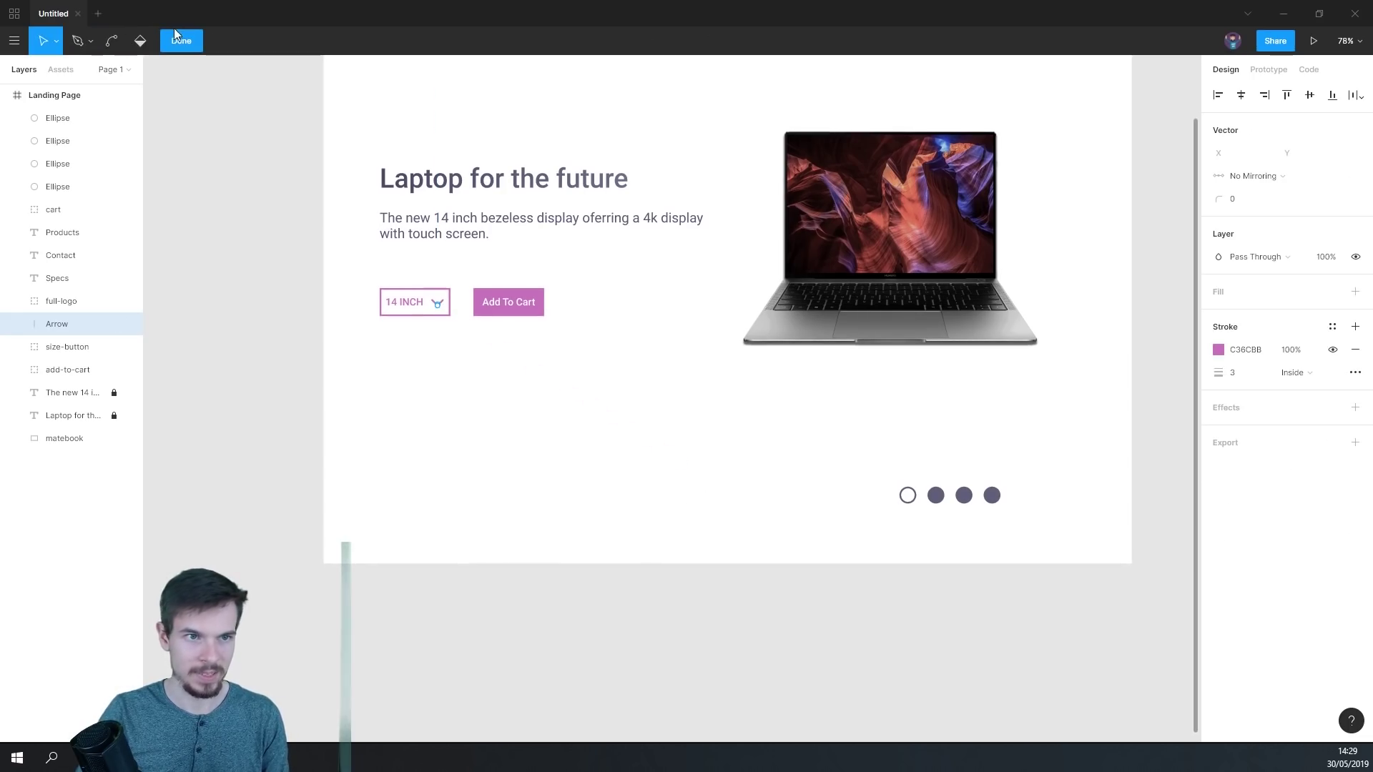
click(175, 34)
- Duplicate the arrow inside the 14 INCH size selector and place the copy just below the Add To Cart area
scroll(399, 292, up, 10)
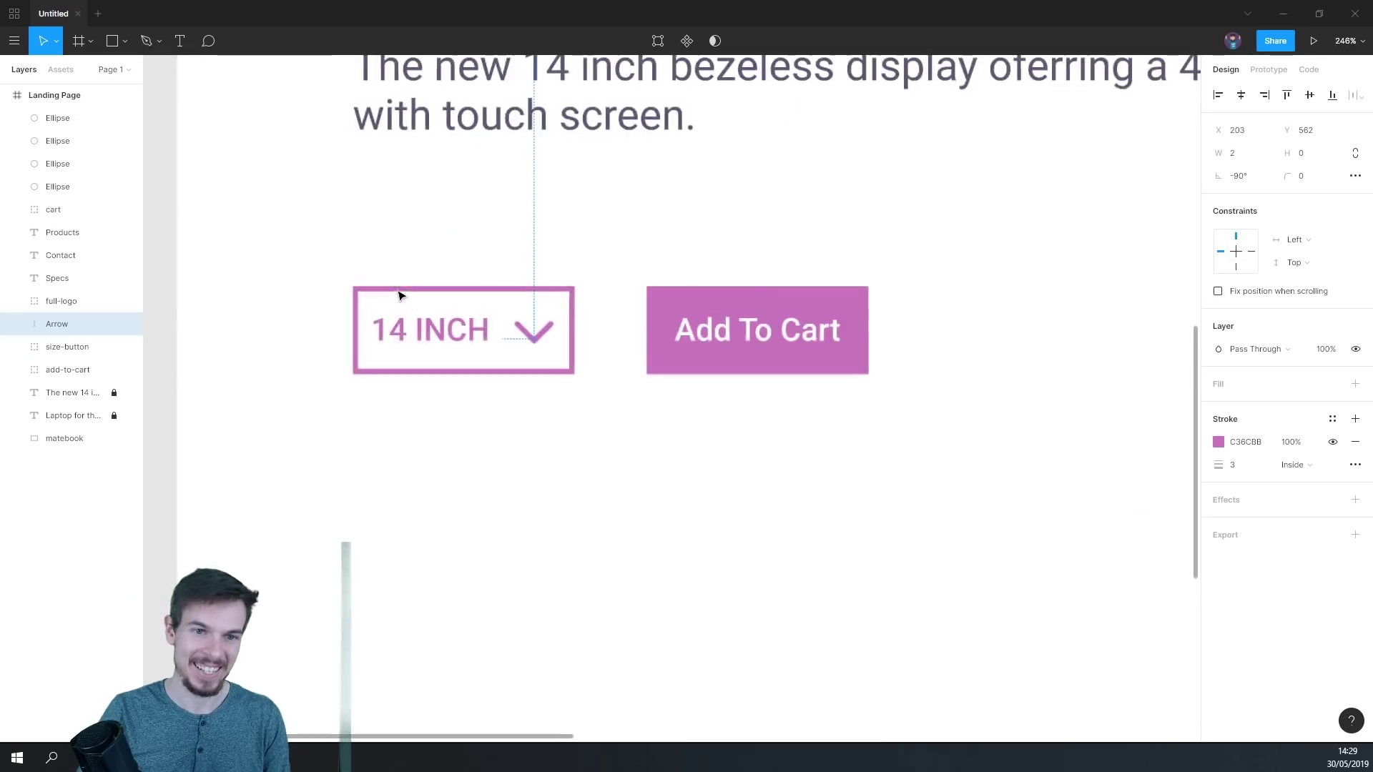
click(668, 386)
click(665, 370)
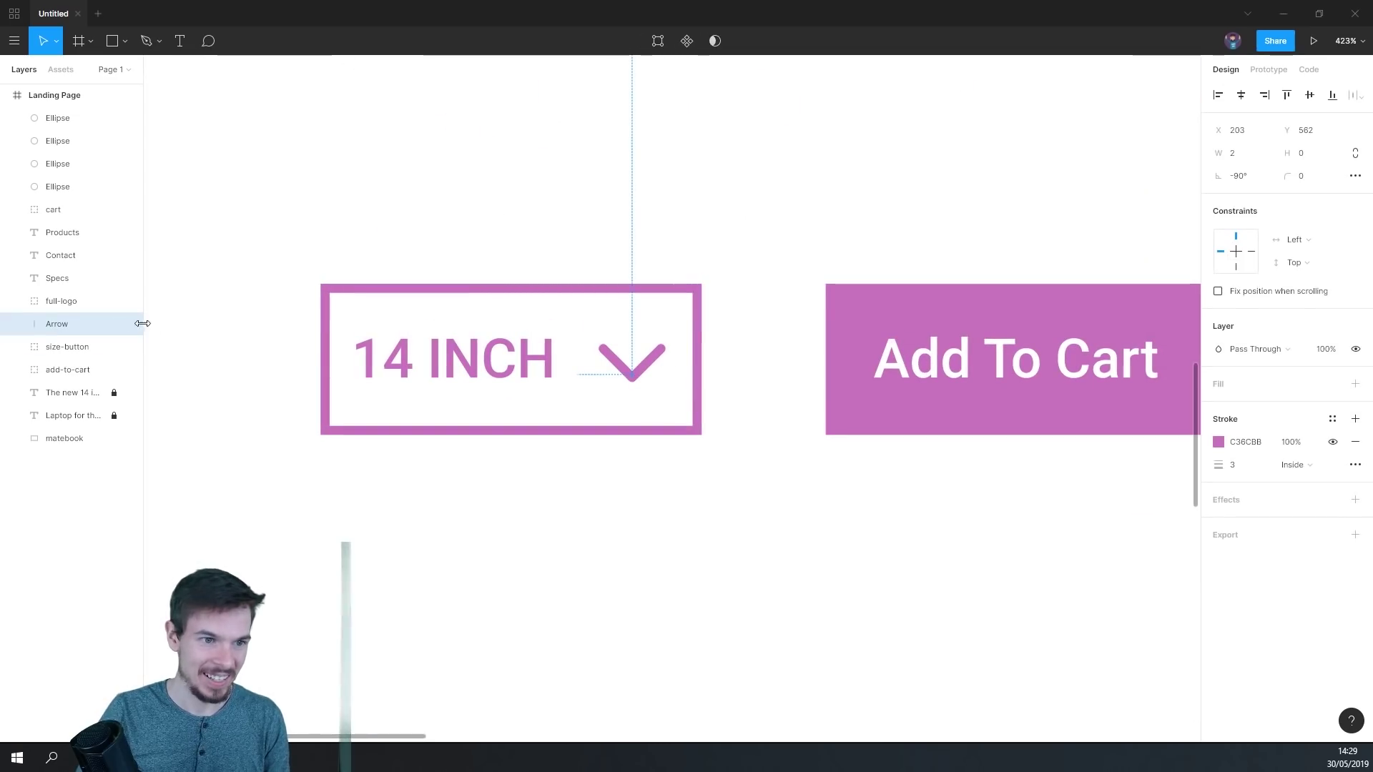
key(ctrl+d)
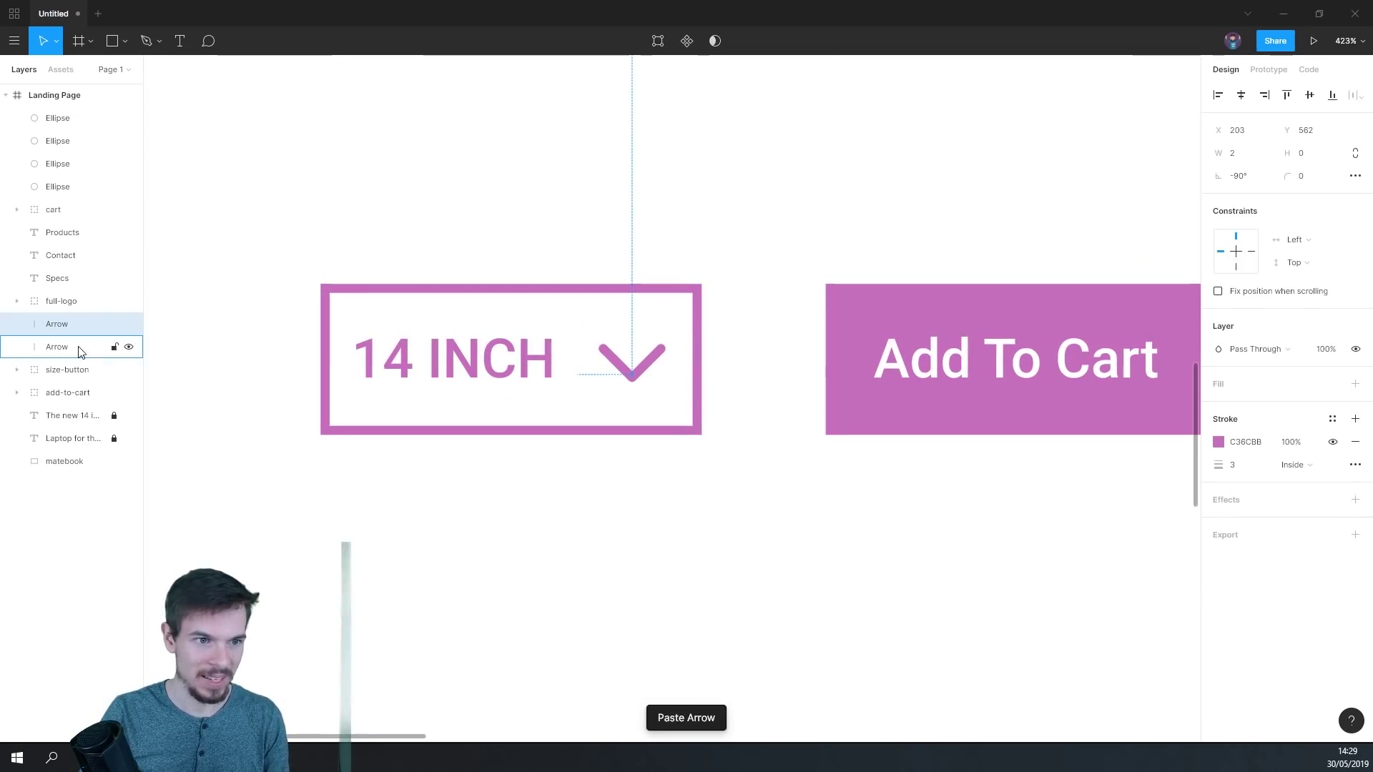
drag(634, 378, 989, 577)
scroll(990, 576, down, 5)
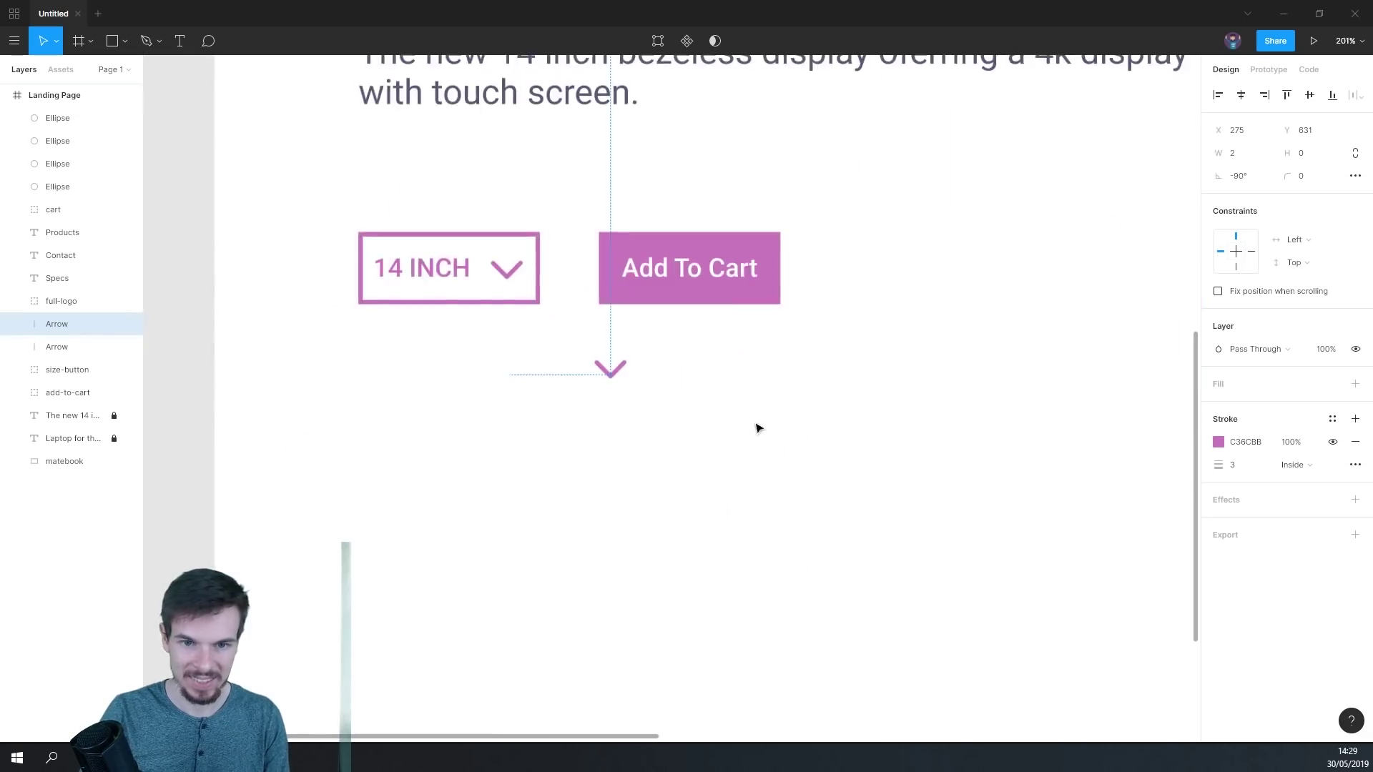
- Move the arrow copy into the empty space below the laptop image, near the row of slider circles
scroll(536, 351, down, 2)
scroll(408, 293, right, 5)
scroll(388, 286, down, 2)
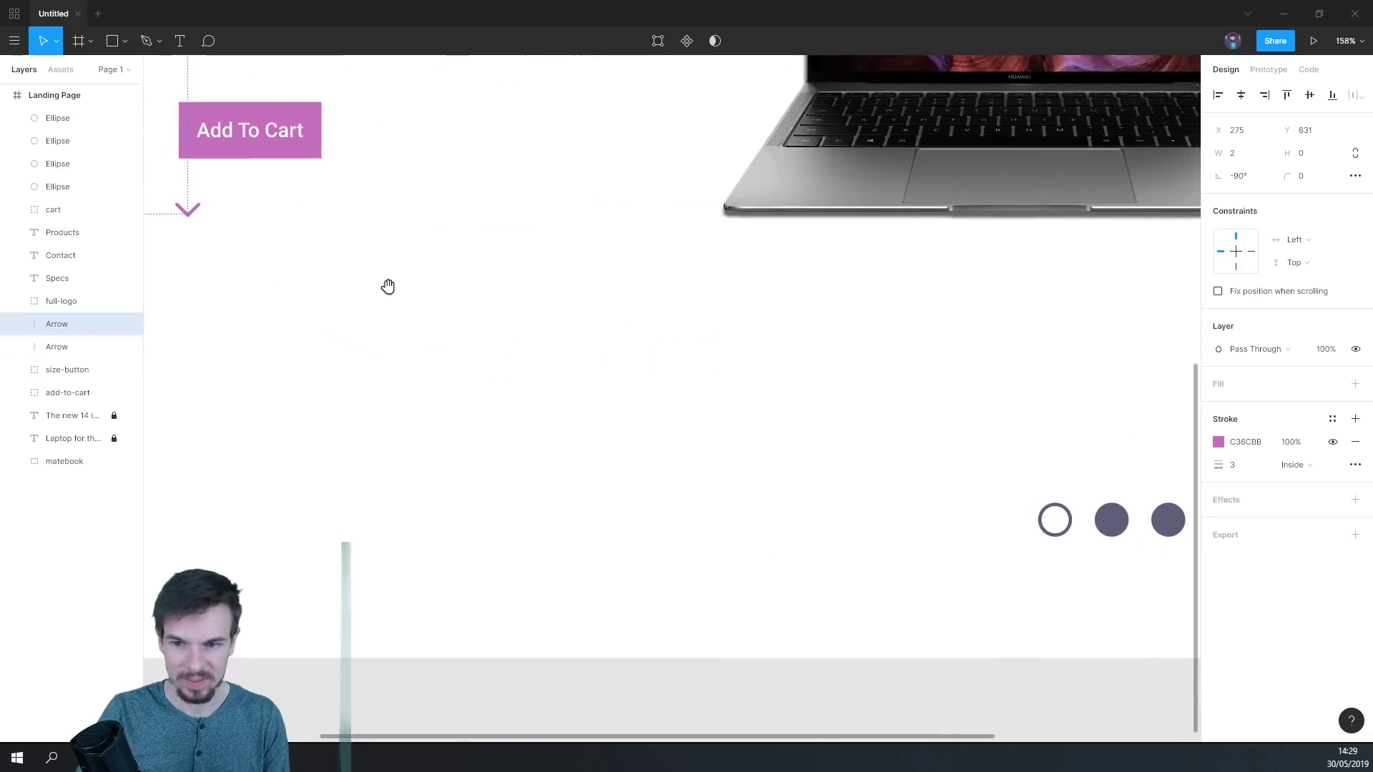
click(122, 41)
click(229, 251)
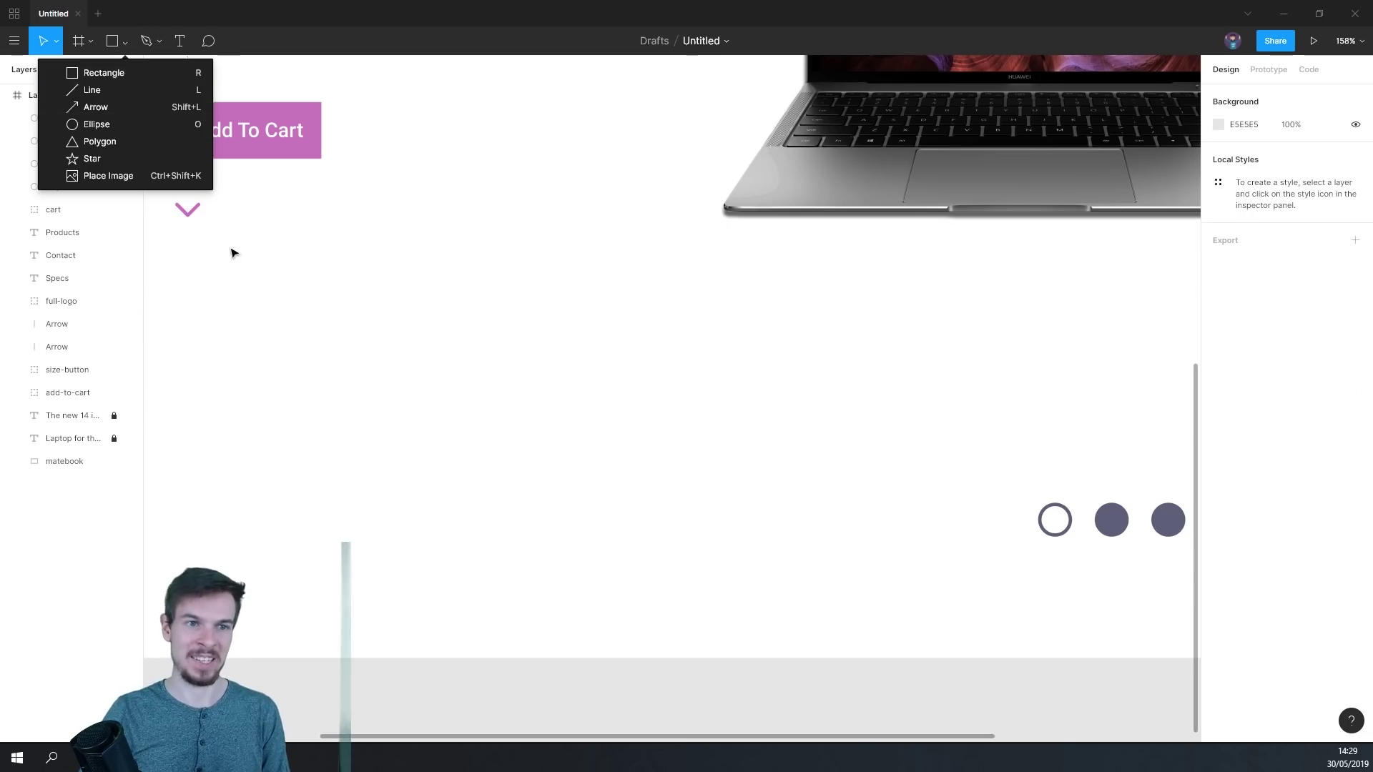
click(190, 212)
drag(188, 209, 817, 397)
scroll(610, 374, right, 8)
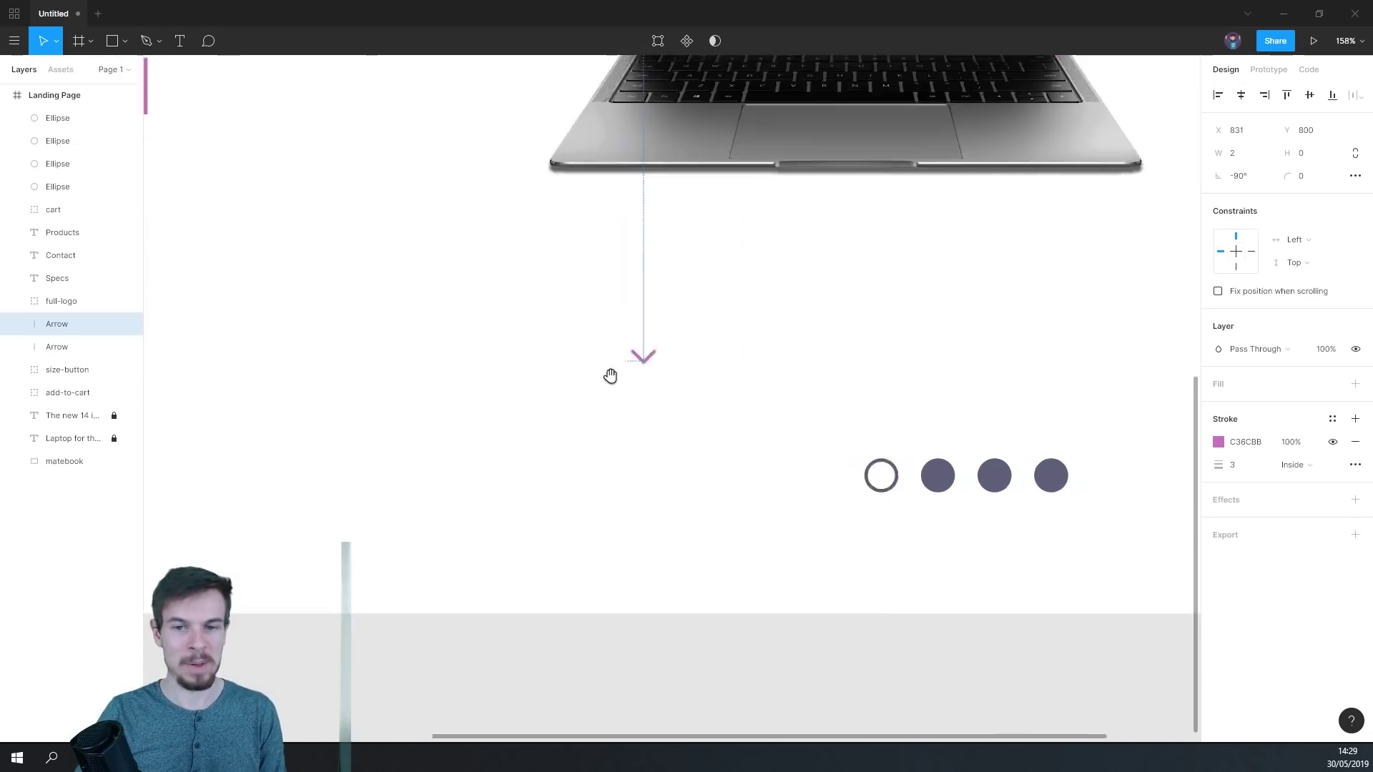
scroll(623, 362, up, 4)
scroll(596, 358, down, 5)
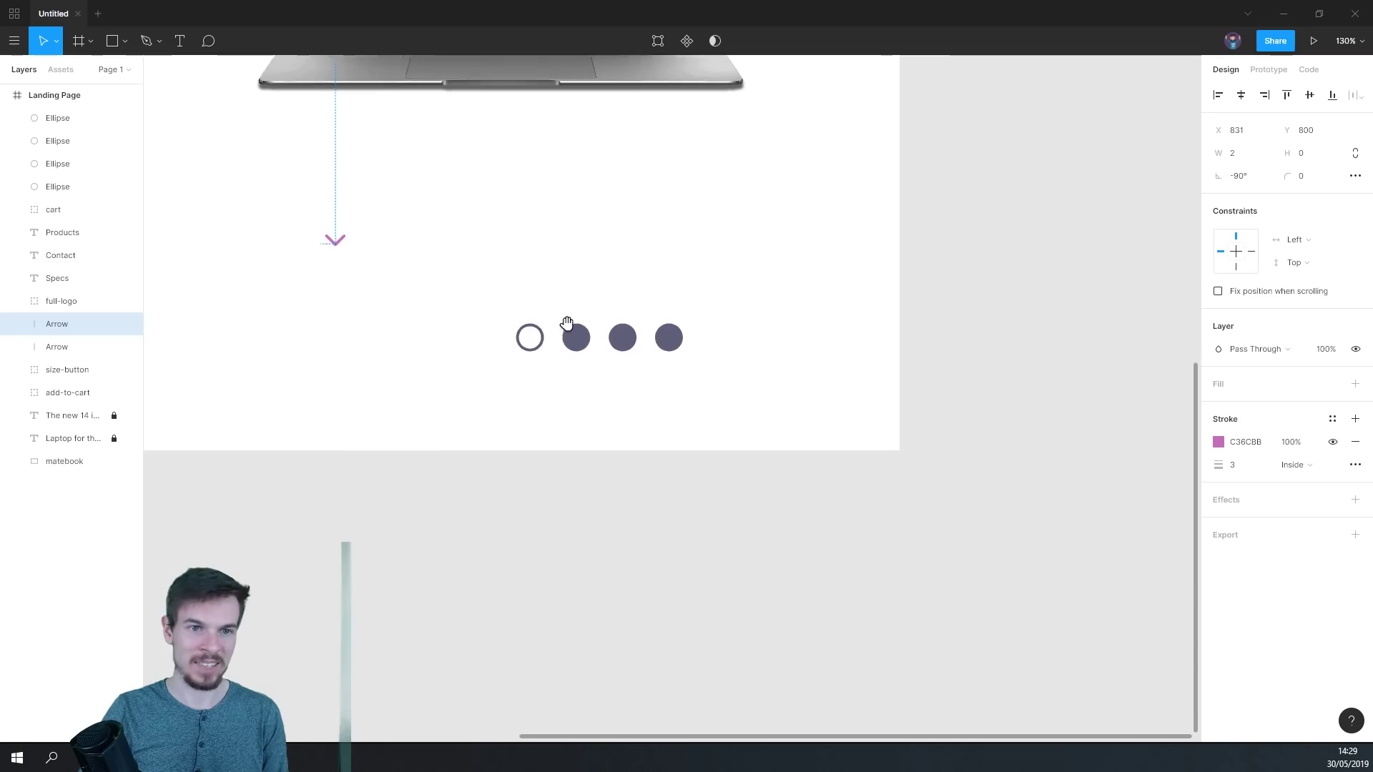
click(380, 322)
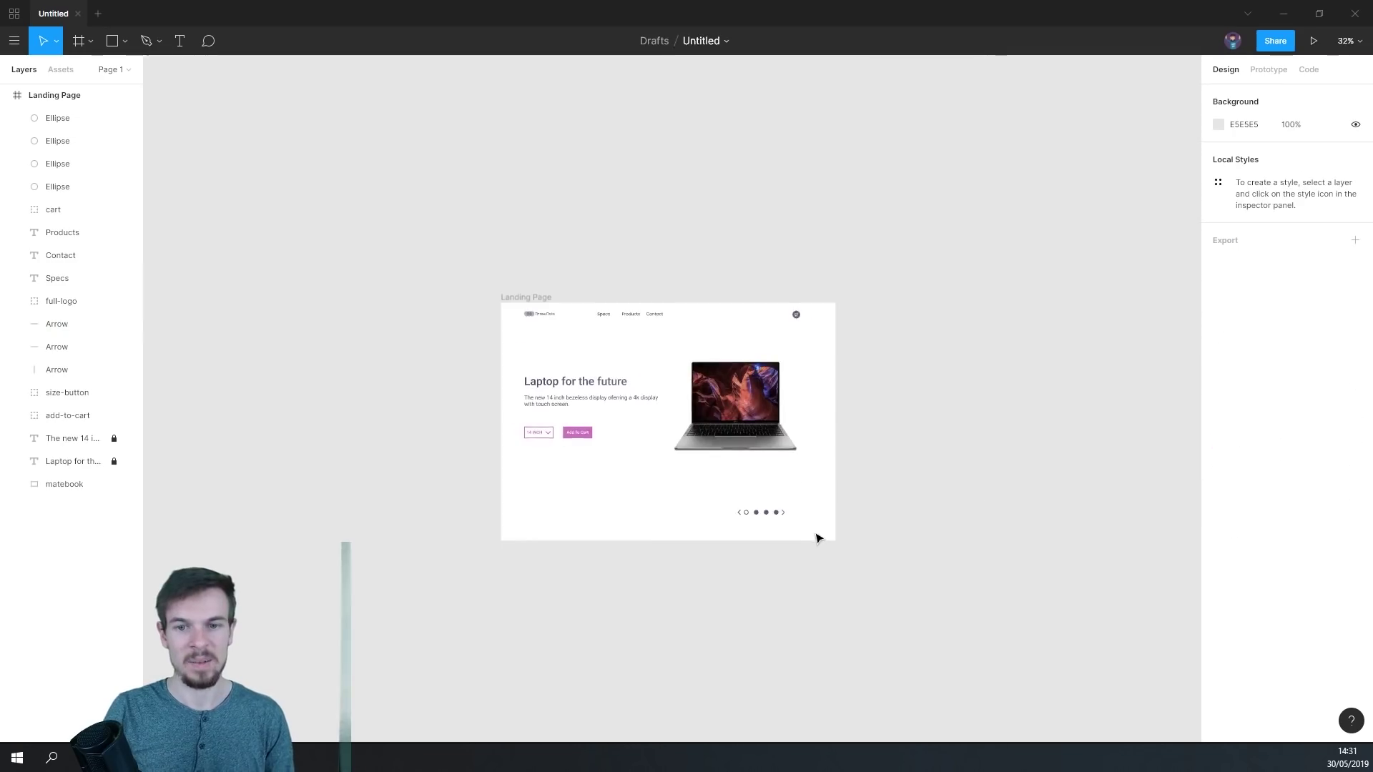
- Select the slider circles with both flanking arrows and shift them together to align their right edge with the cart icon
scroll(812, 529, up, 4)
drag(790, 481, 755, 512)
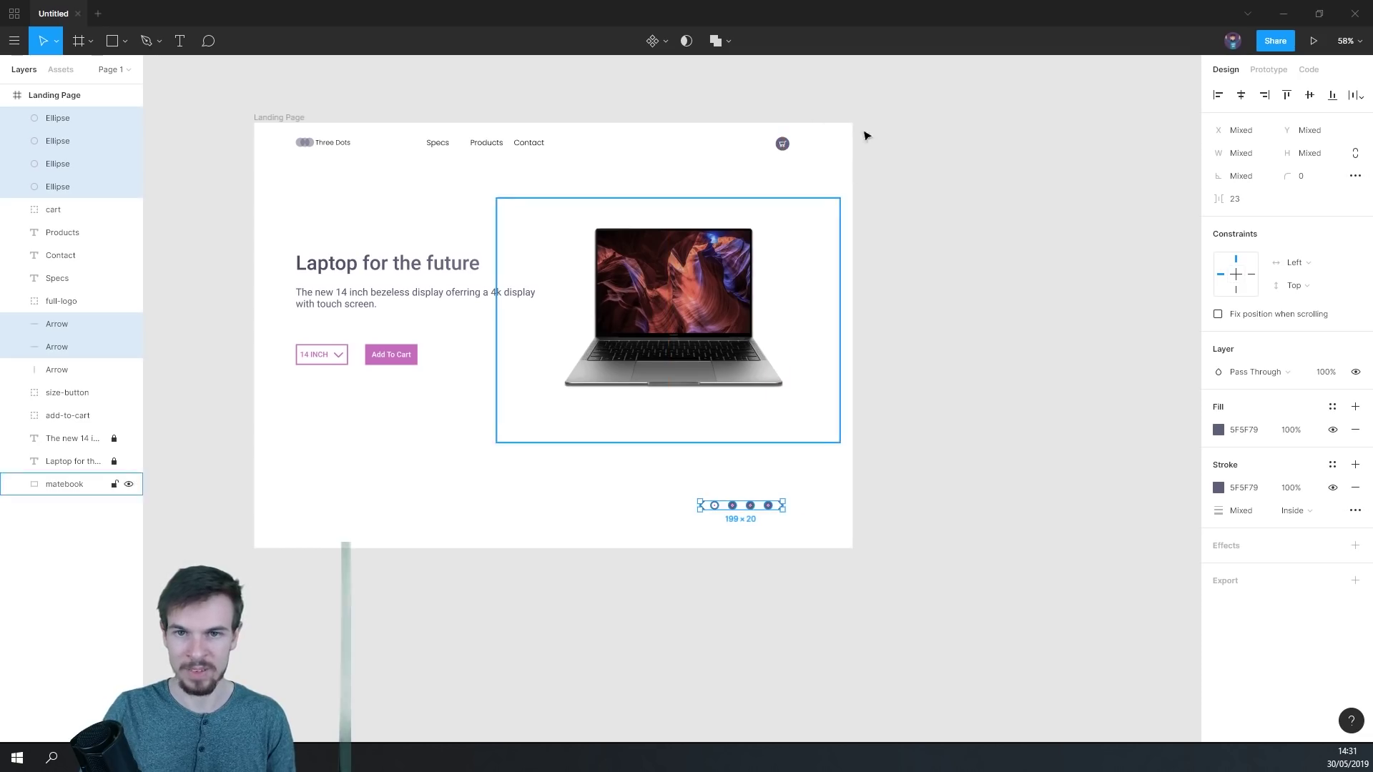
drag(754, 509, 758, 511)
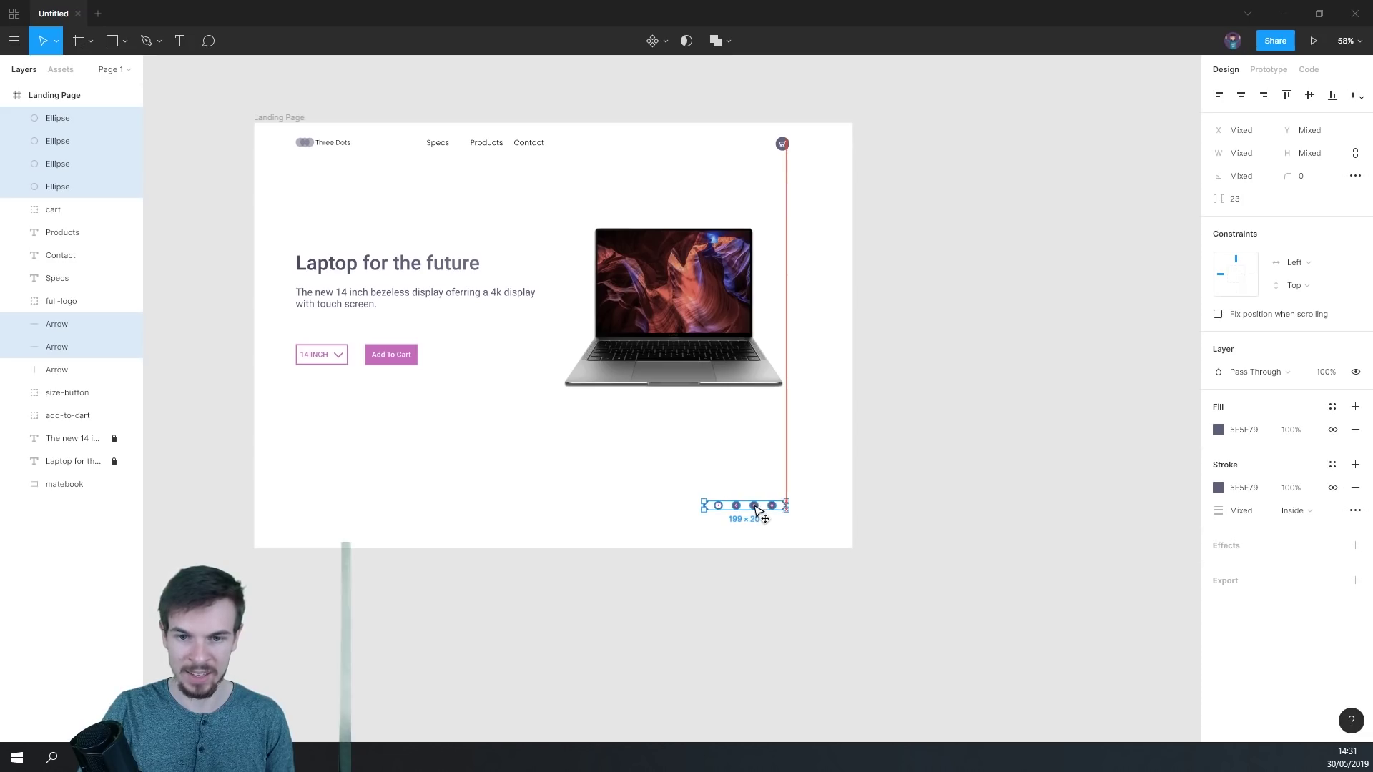
click(769, 550)
scroll(791, 591, down, 2)
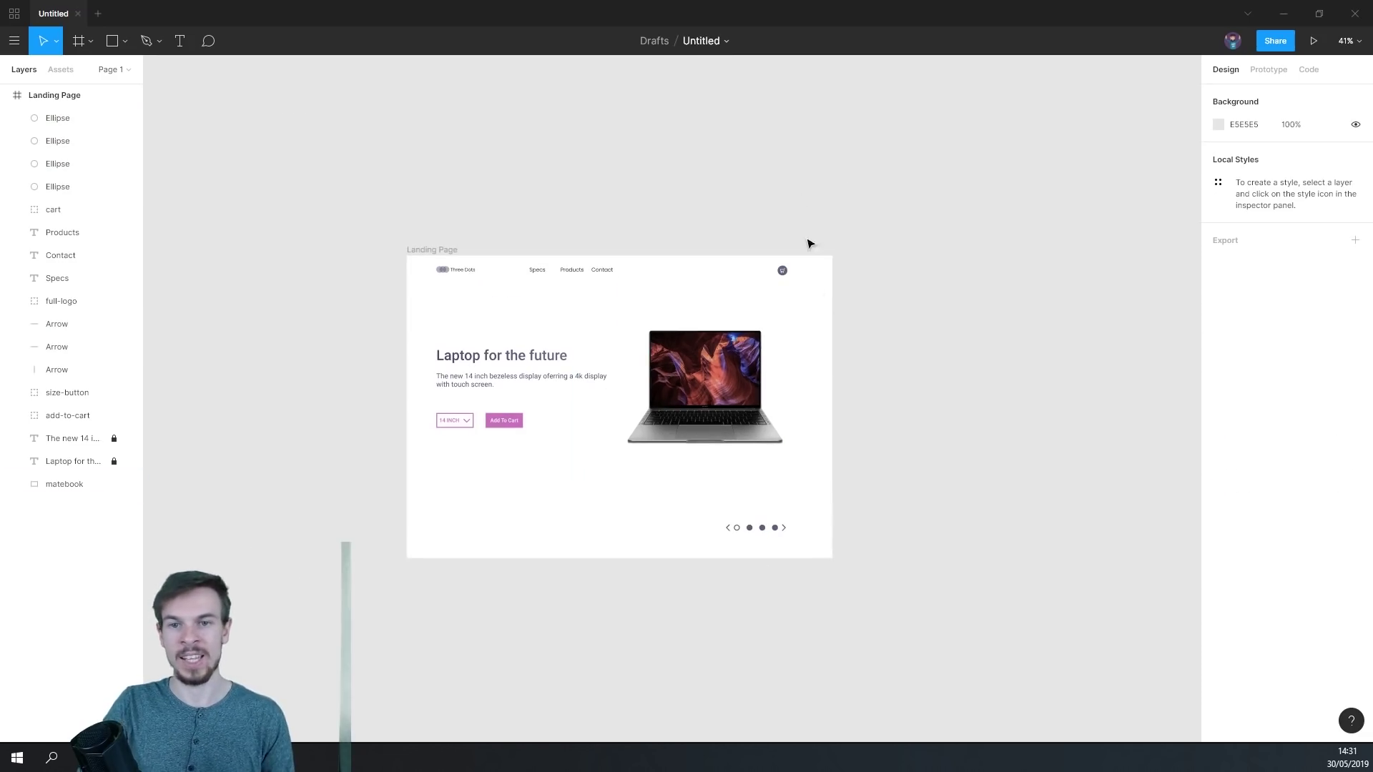
scroll(789, 549, up, 2)
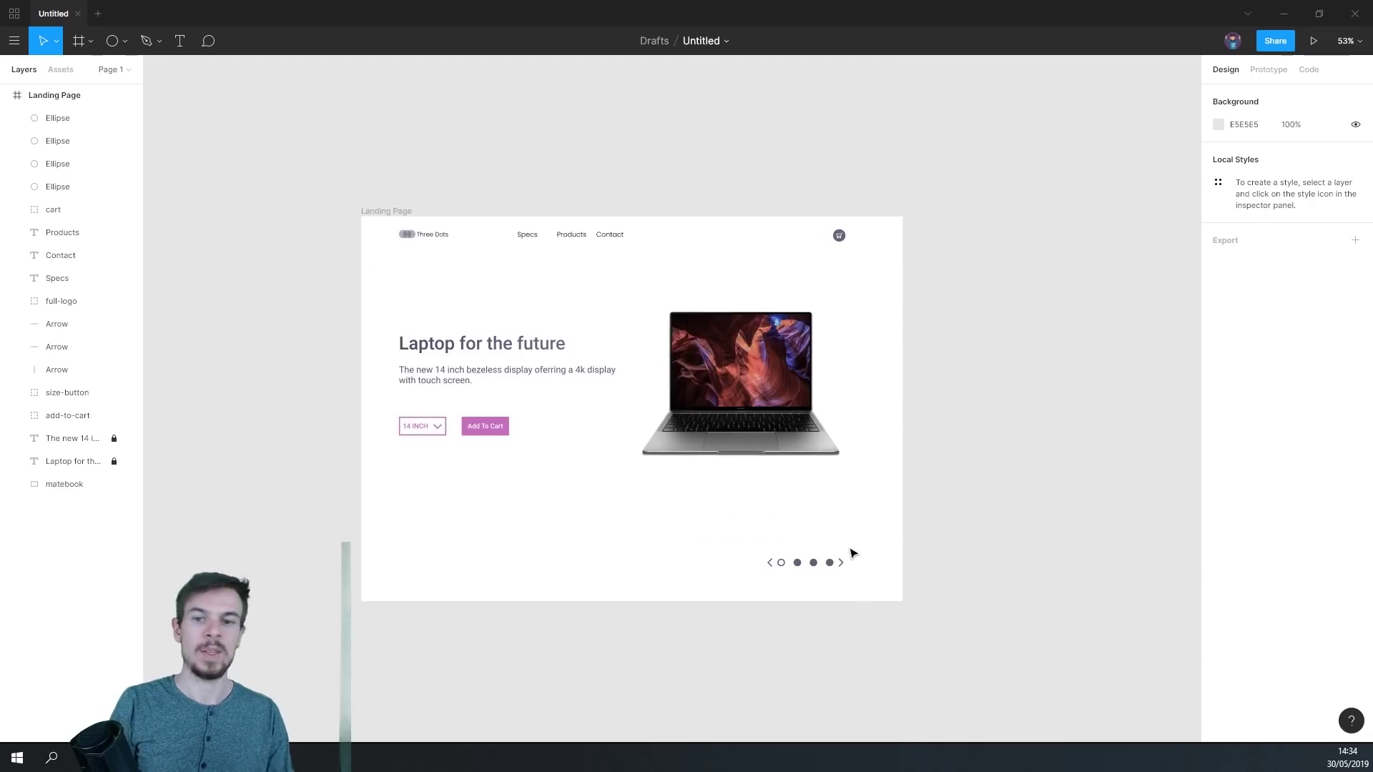
scroll(853, 554, down, 2)
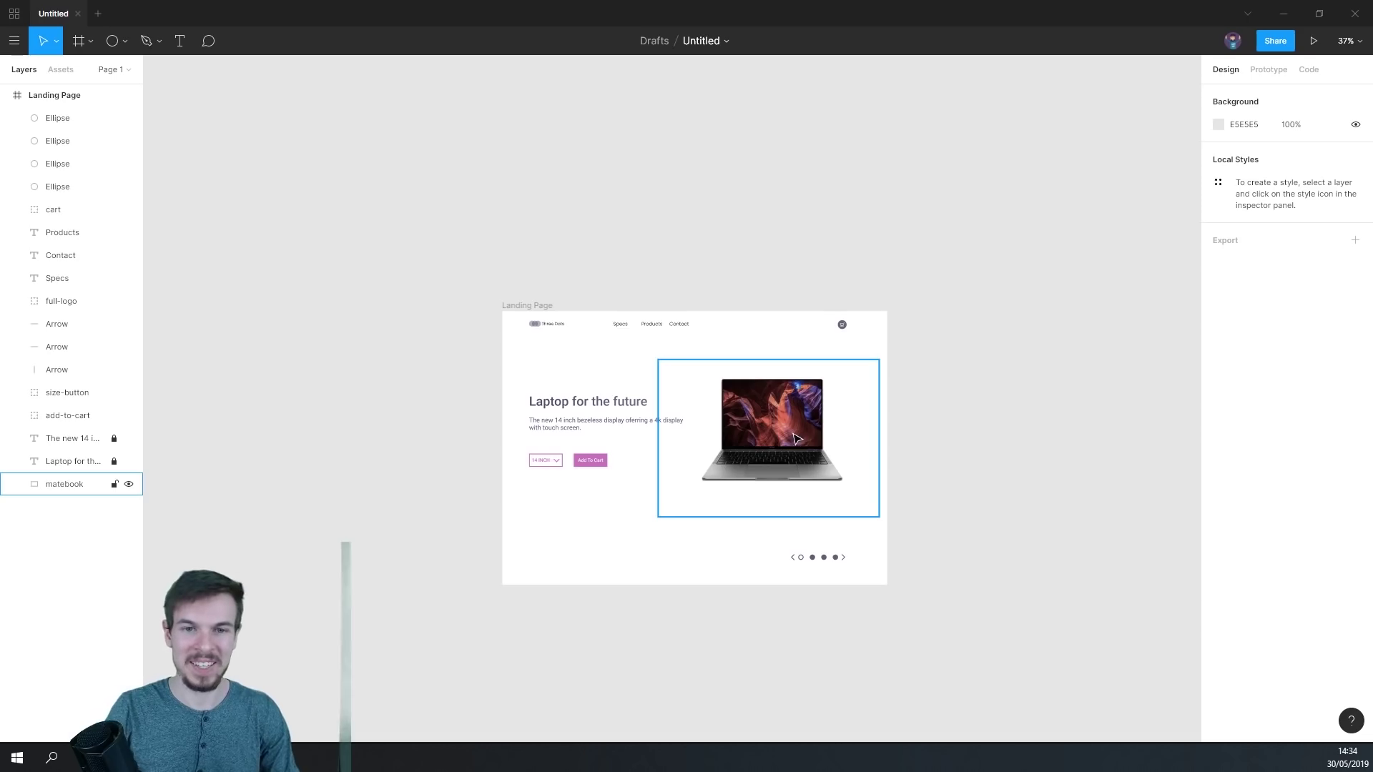
scroll(543, 336, up, 3)
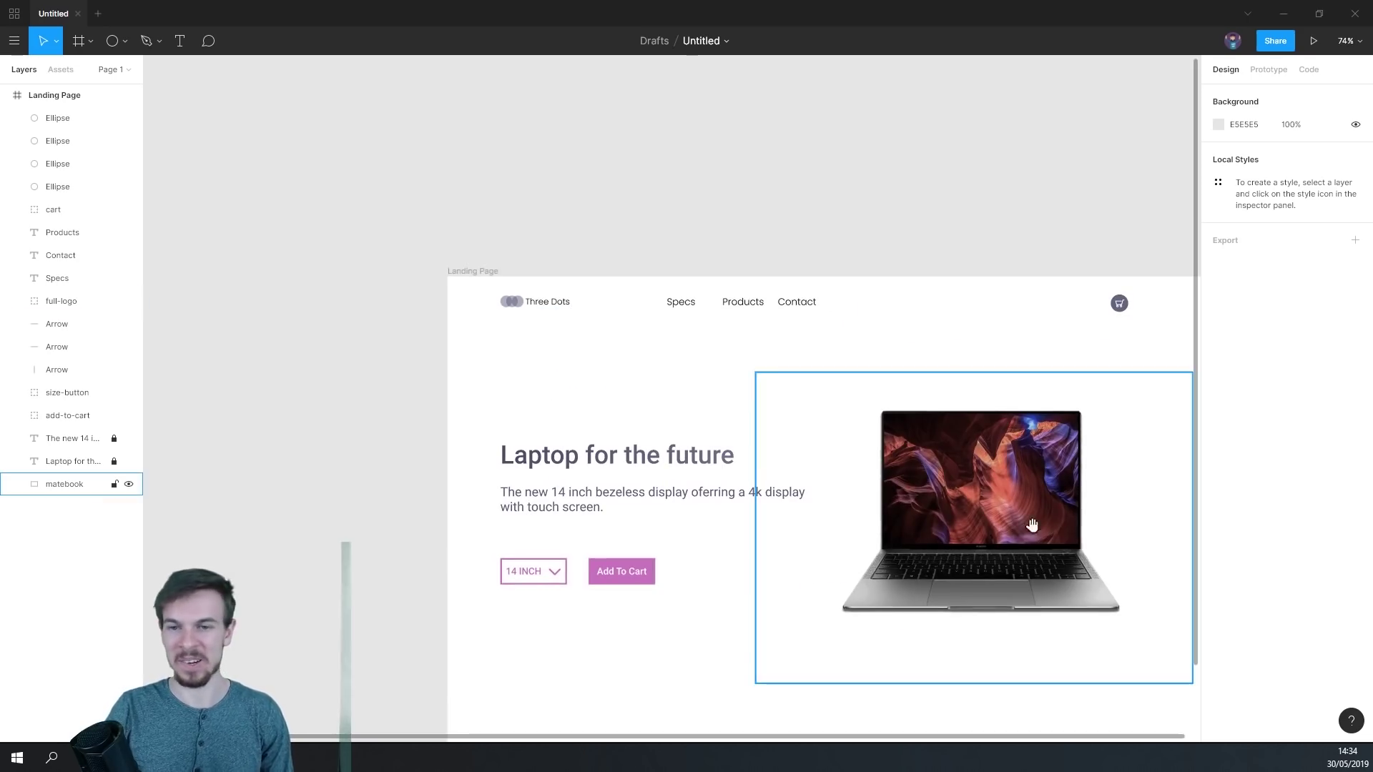
scroll(1032, 526, right, 3)
scroll(655, 428, down, 2)
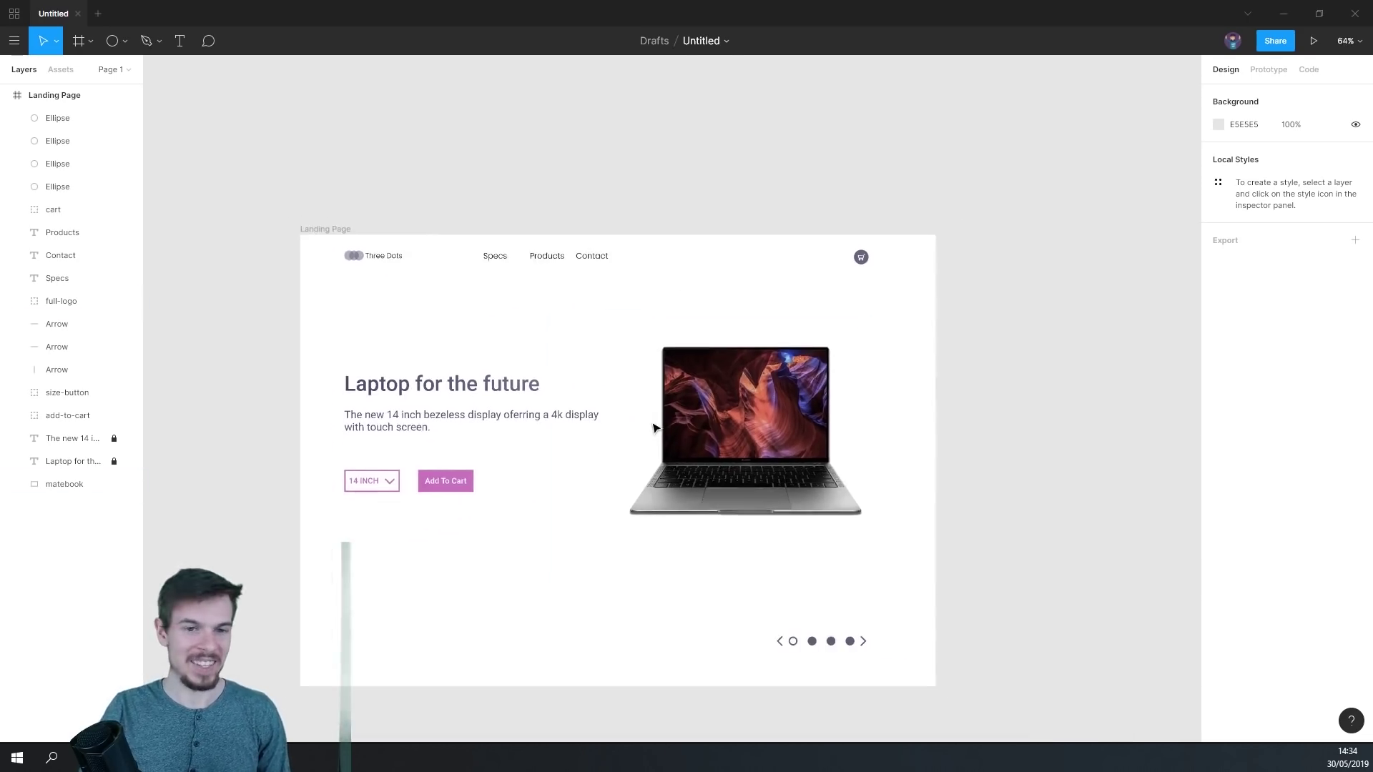
- Draw a circle about 964 × 964 at about X 720, Y -225 and make it the Landing Page's lowest layer, behind the laptop
click(112, 41)
mouse_move(602, 164)
mouse_down()
mouse_move(1042, 499)
mouse_move(930, 408)
mouse_up()
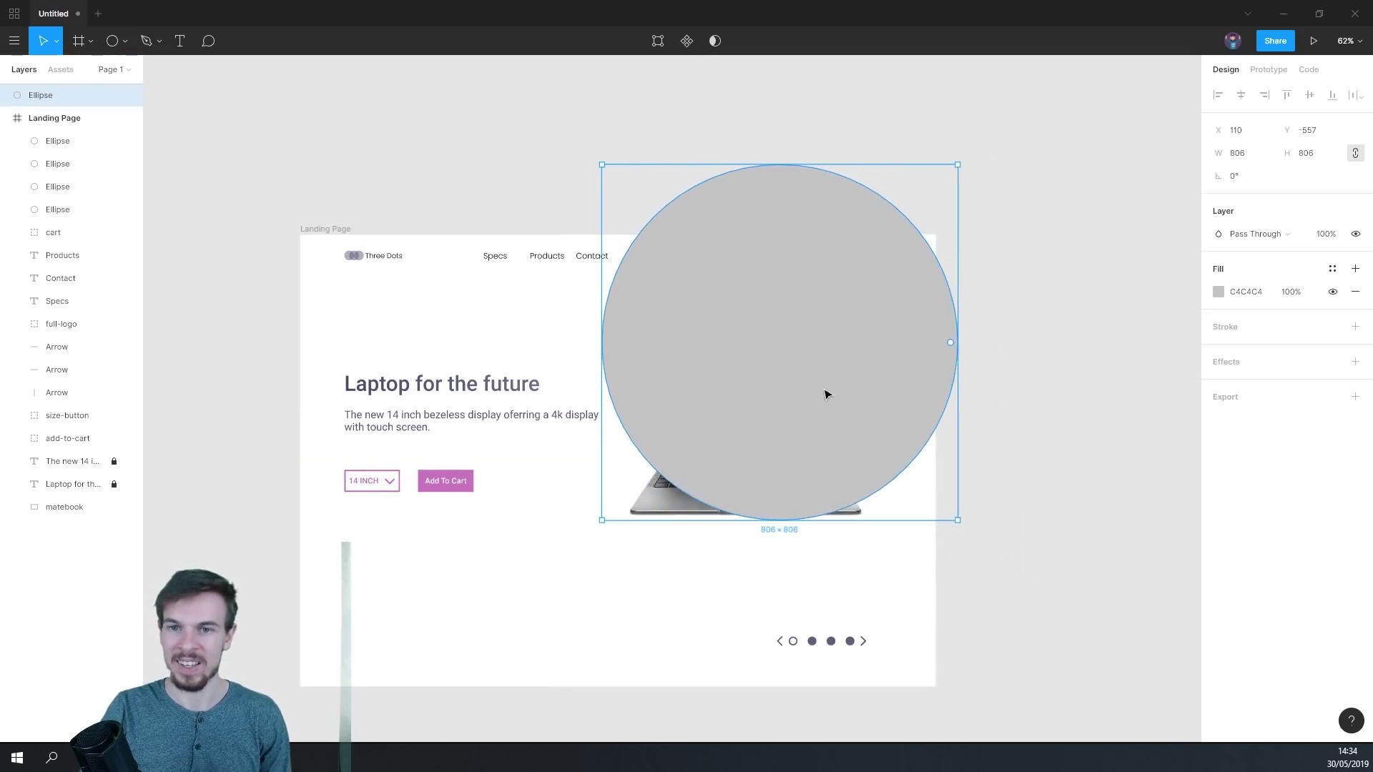
drag(826, 395, 894, 364)
drag(36, 98, 73, 520)
drag(910, 306, 881, 364)
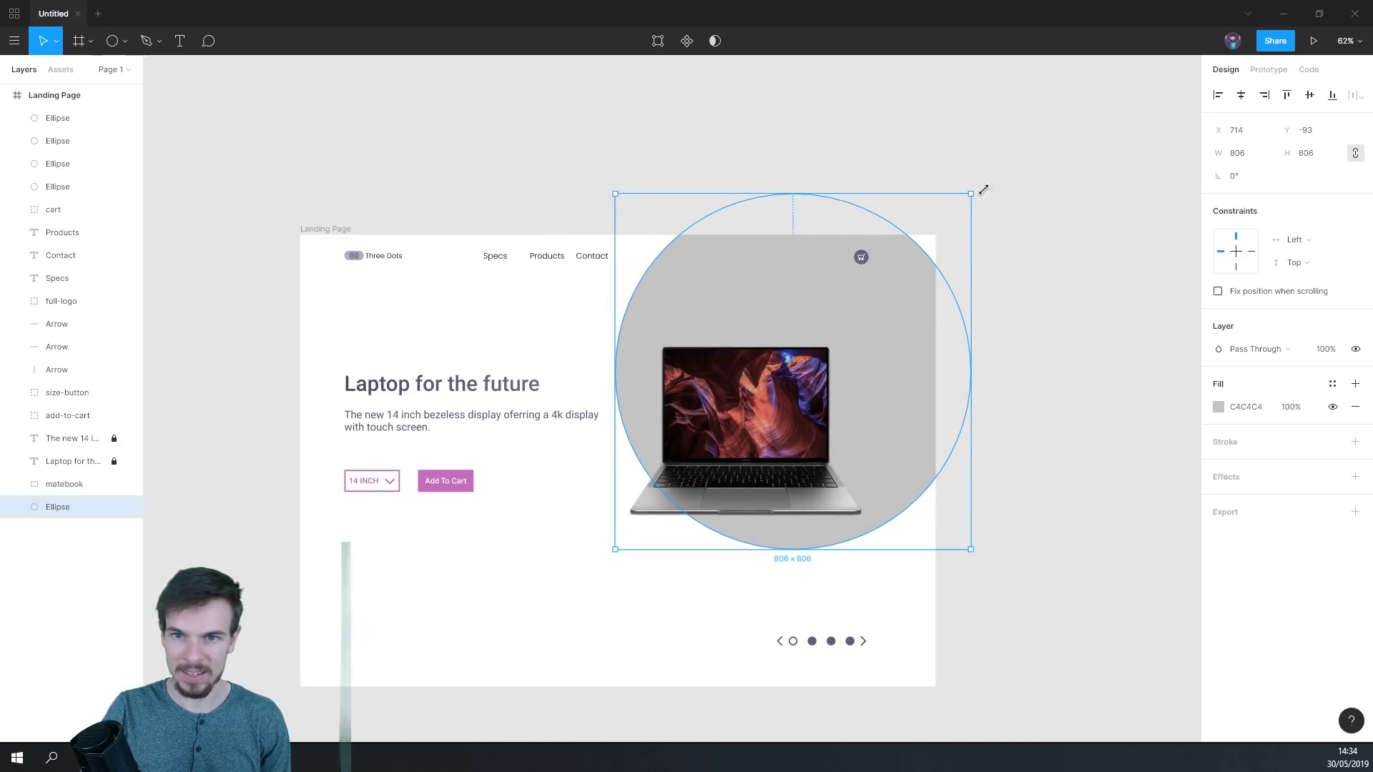
drag(983, 190, 1040, 159)
drag(914, 367, 916, 378)
- Fill the large circle with the heading's dark purple, 5F5F79, at 50% opacity
click(1244, 407)
click(1219, 407)
click(1048, 584)
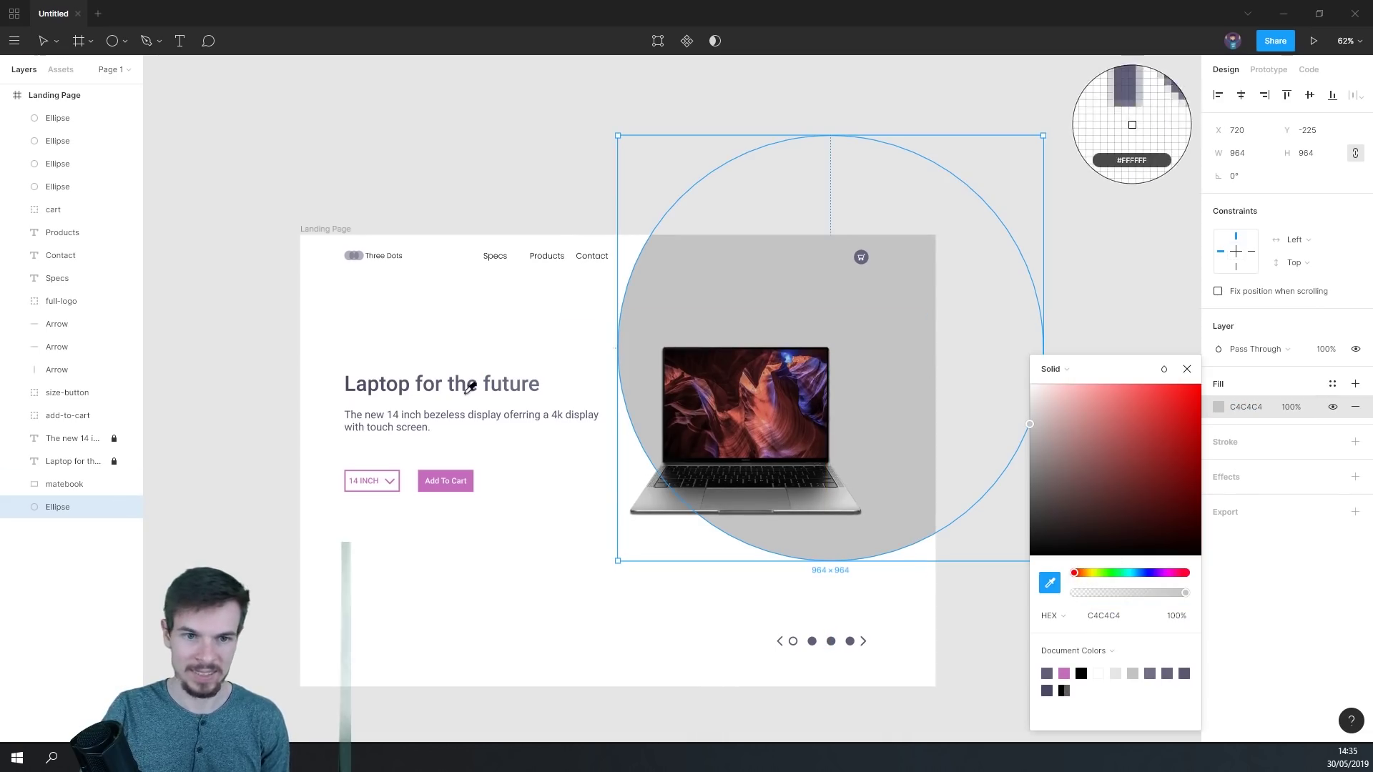
click(460, 381)
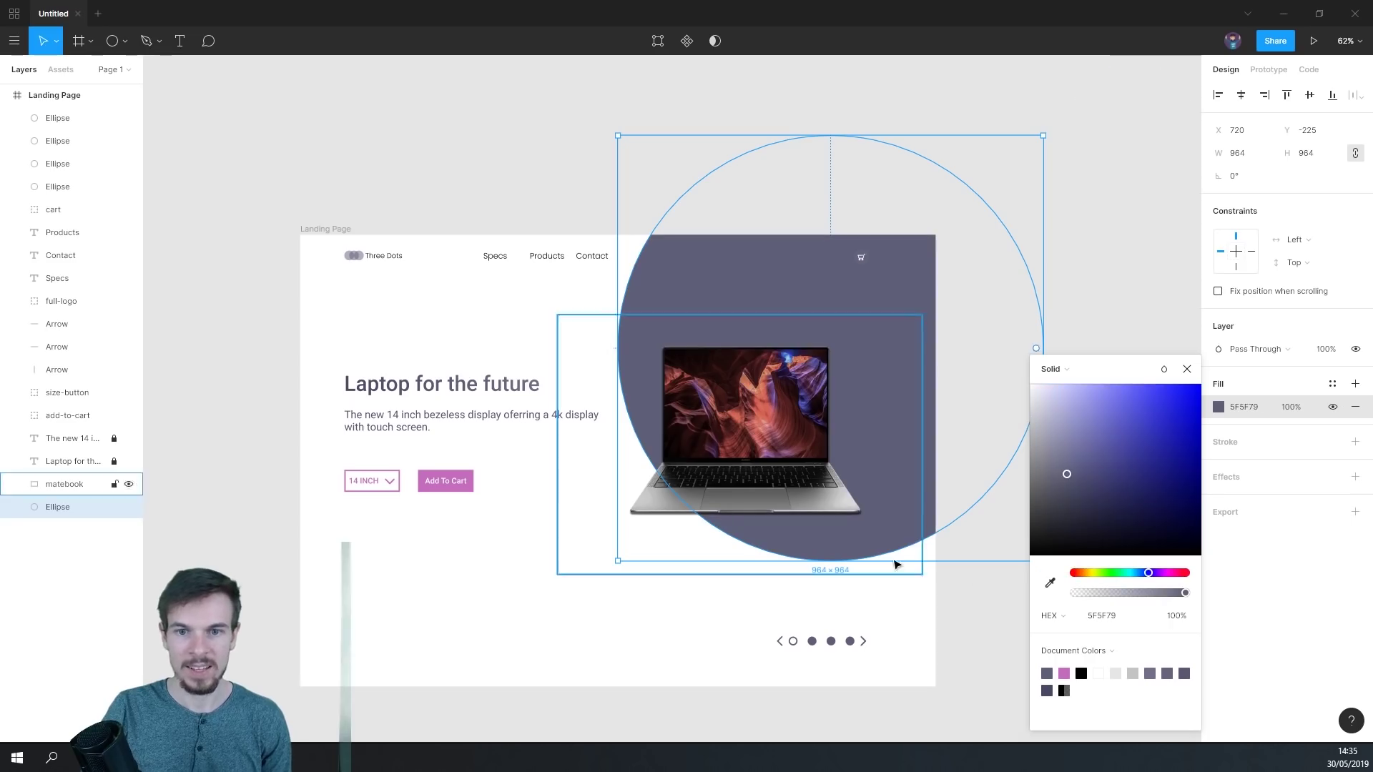
click(1304, 414)
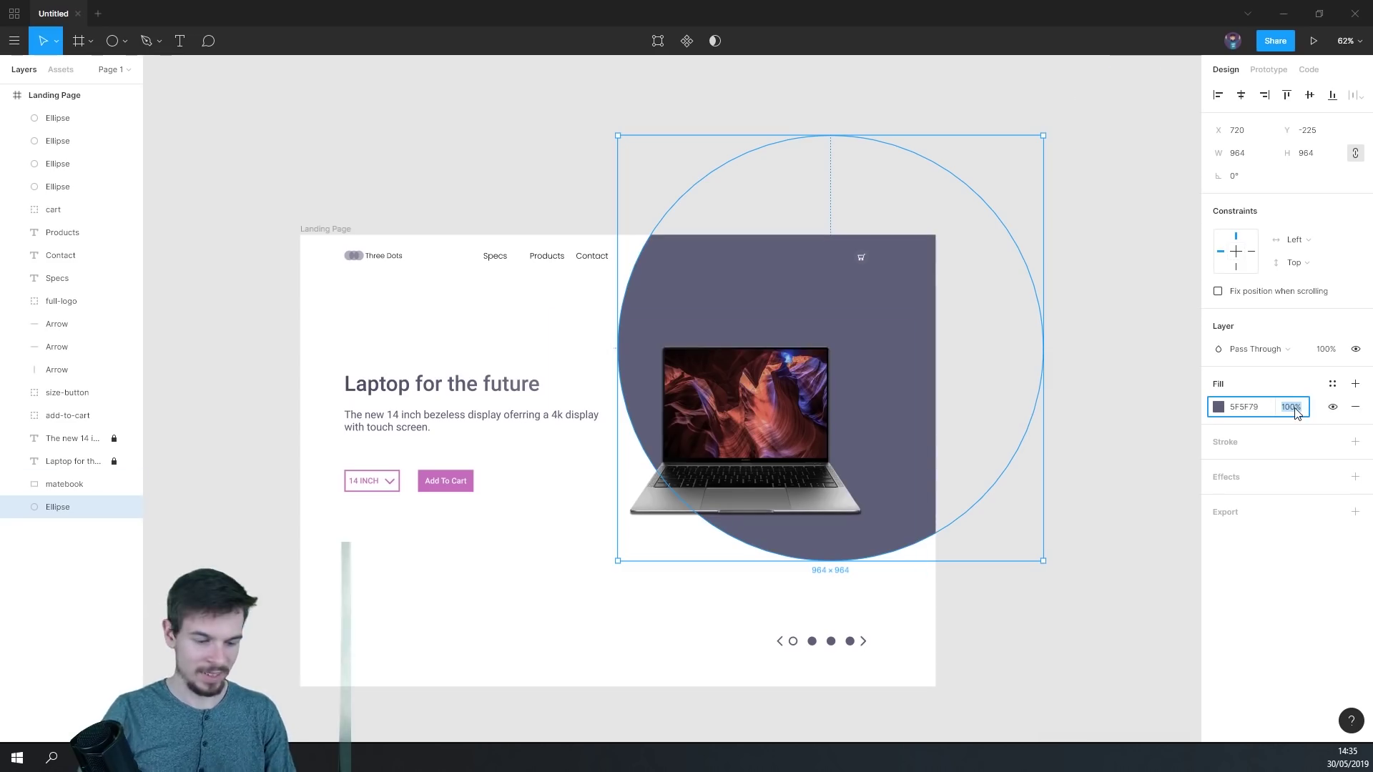
key(Return)
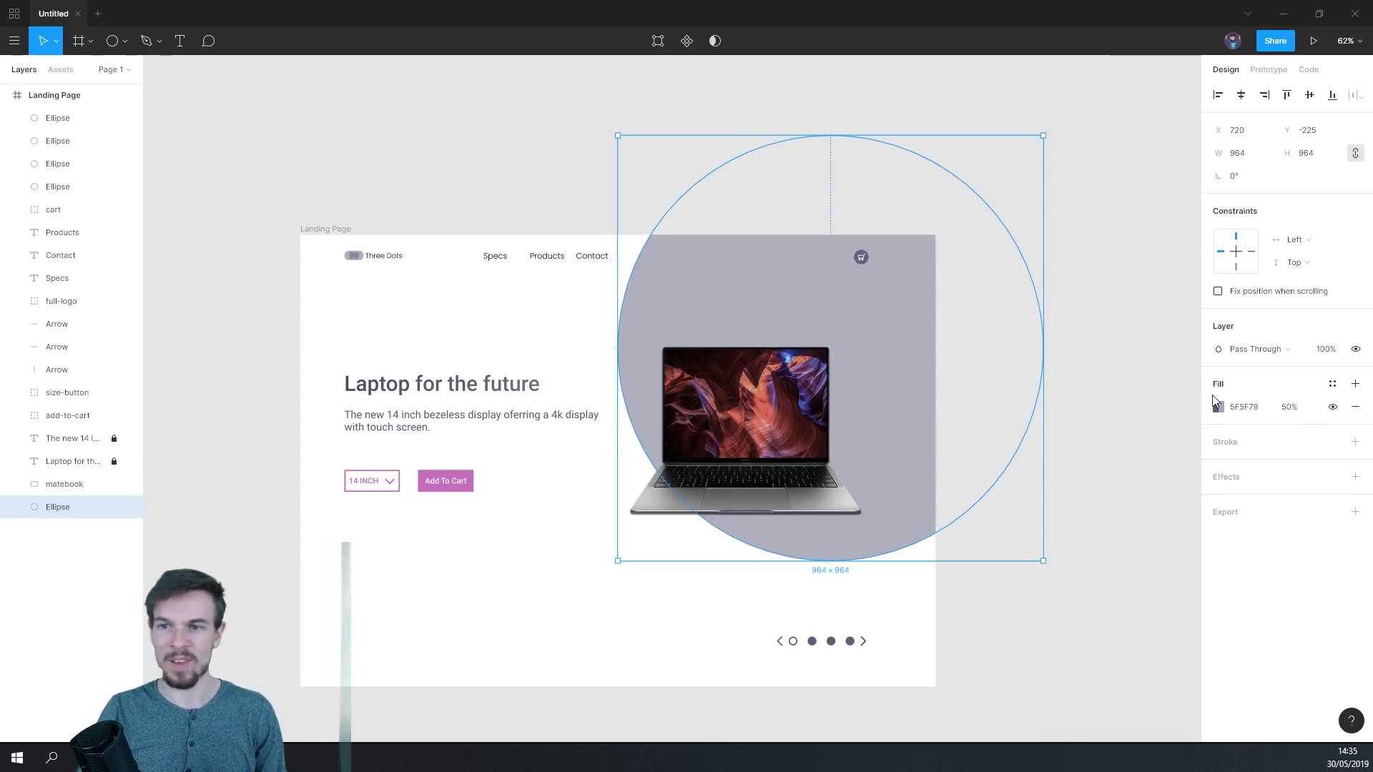
- Change the large circle's fill to a slanted linear gradient, solid at its lower edge and fading to transparent near the frame's top
click(1214, 403)
click(1076, 371)
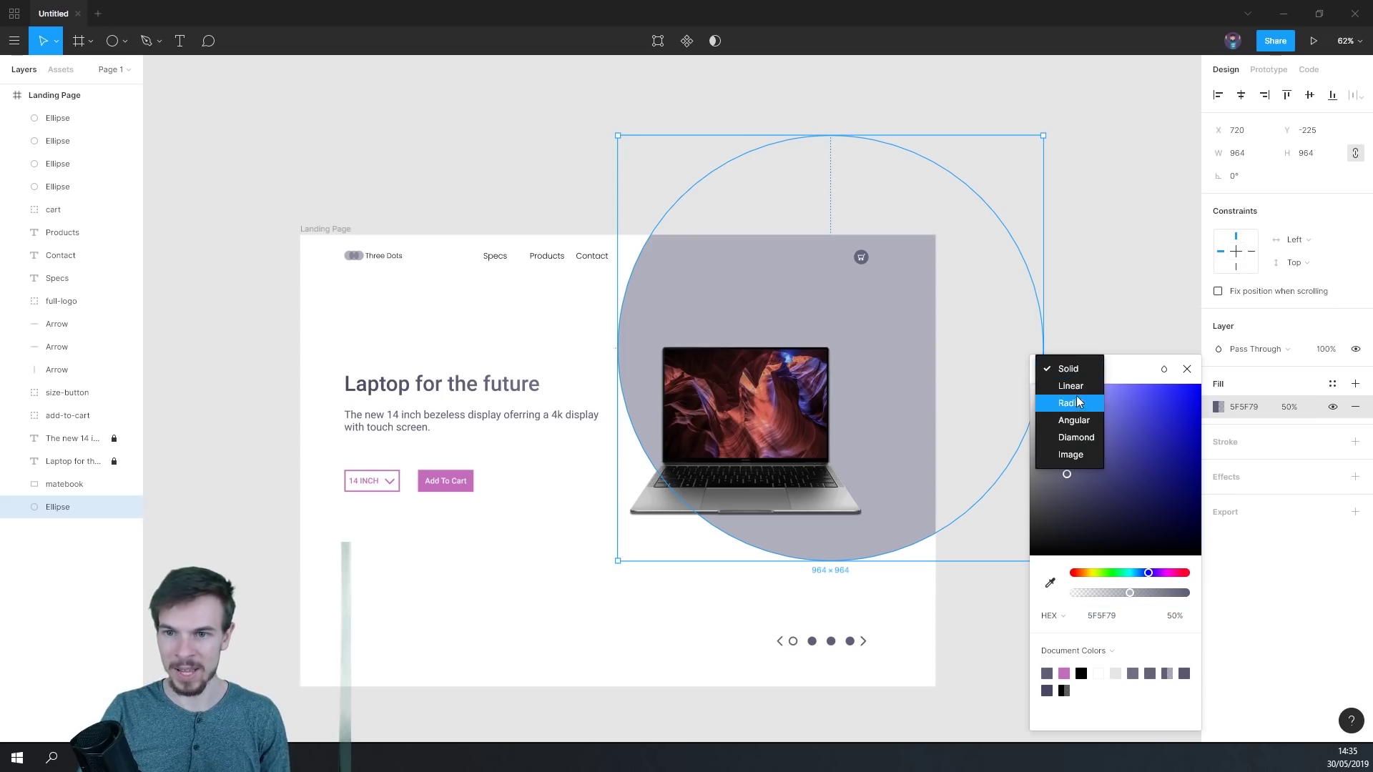
click(1076, 386)
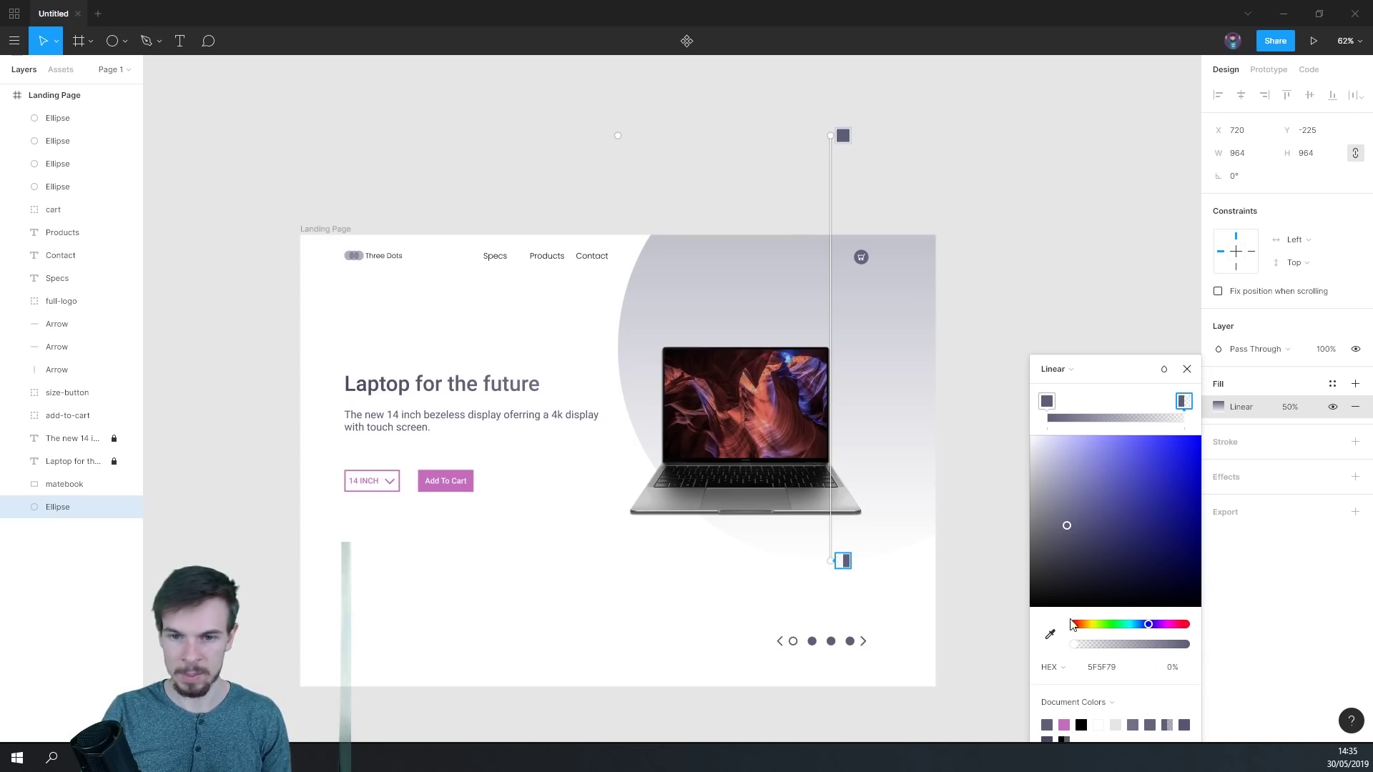
drag(829, 139, 885, 233)
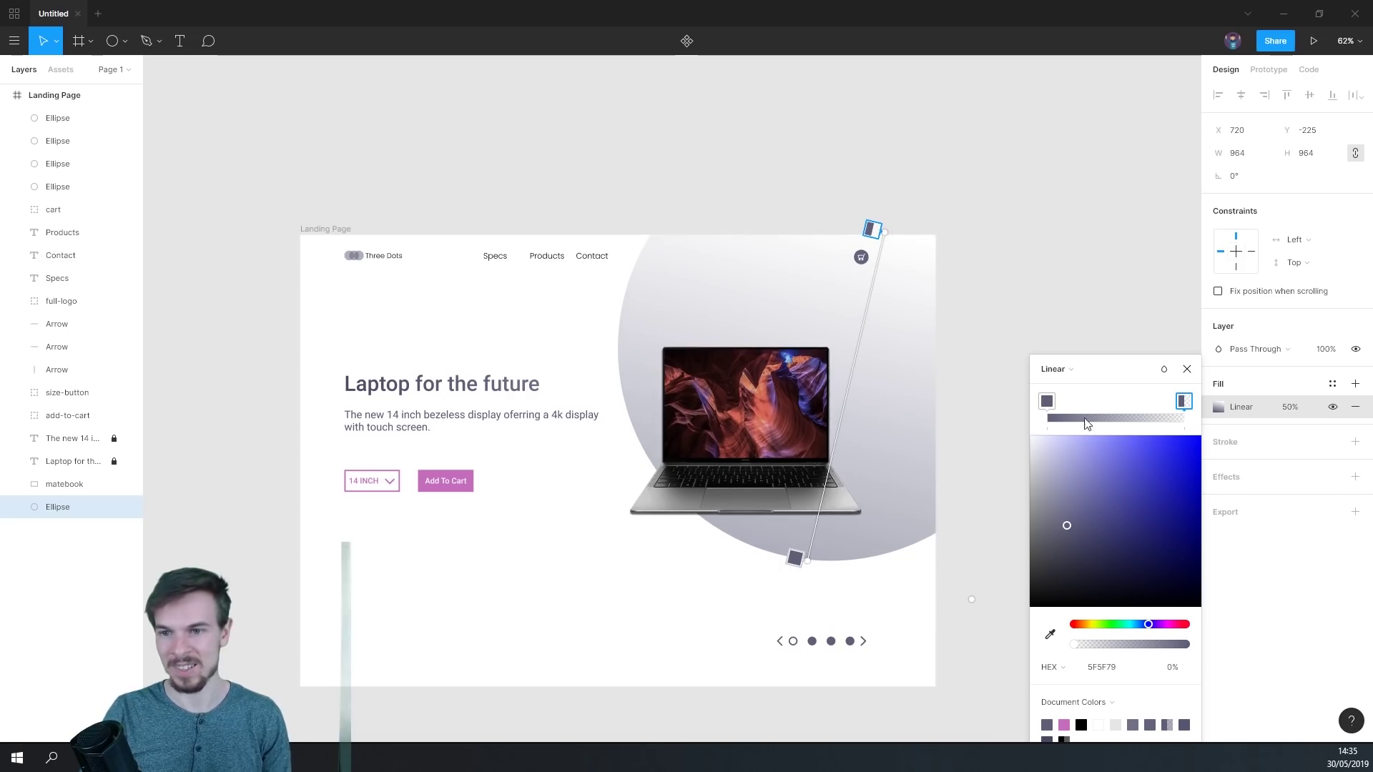
click(1039, 586)
- Duplicate the gradient circle, shrink the copy to about 496 × 496 and place it behind the laptop's lower-left corner
scroll(1067, 508, down, 3)
scroll(1066, 509, left, 3)
click(975, 294)
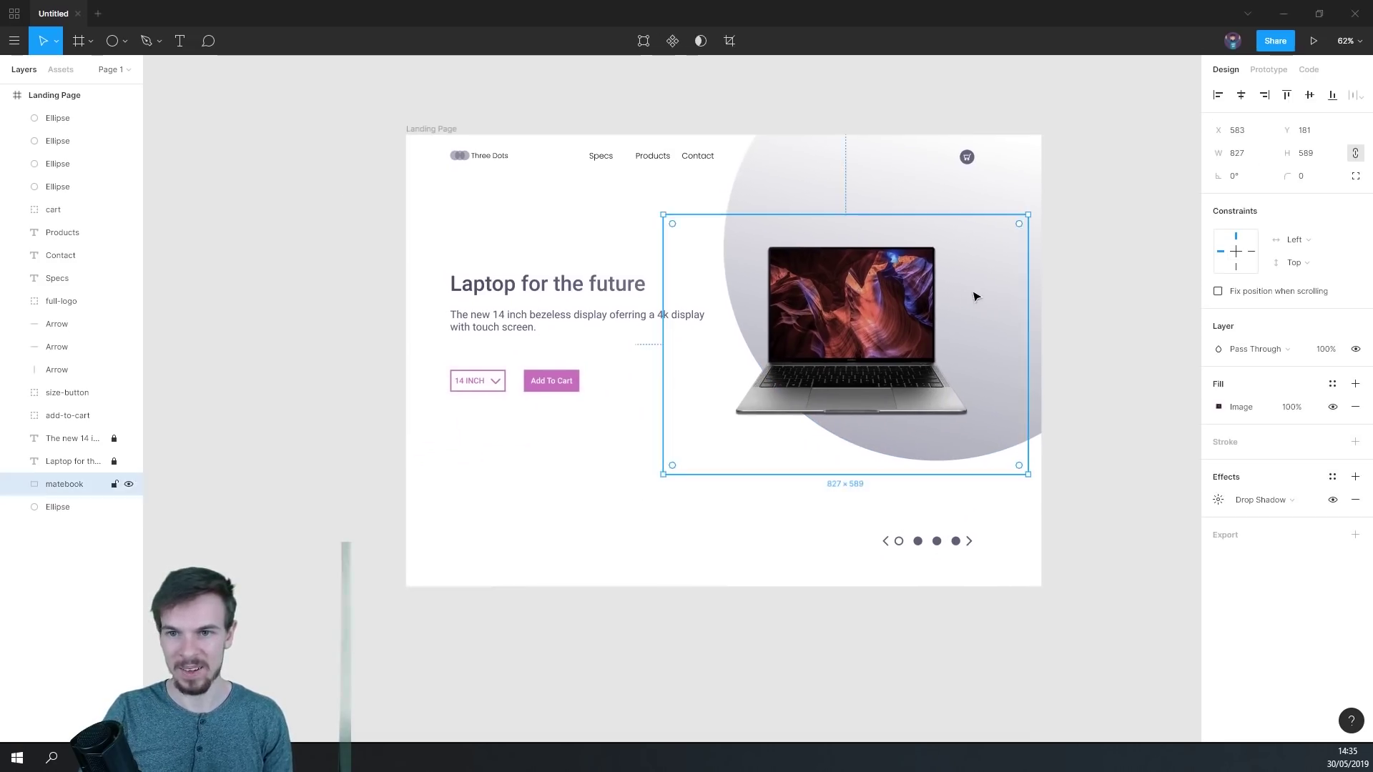
click(1021, 184)
drag(994, 236, 840, 415)
drag(996, 647, 786, 474)
- Set the smaller gradient circle's fill opacity to 30%
click(1290, 407)
text(3)
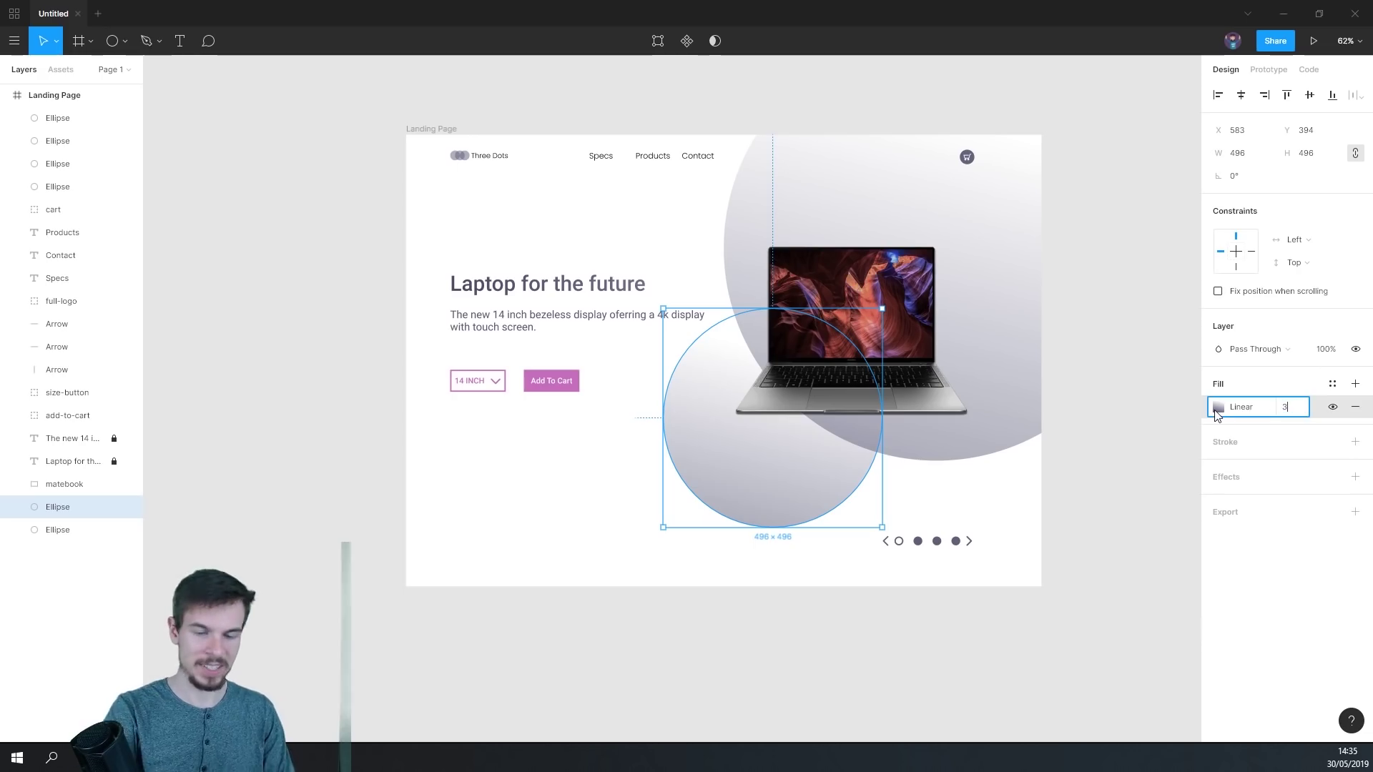
text(0)
key(Return)
- Duplicate the smaller circle onto the frame's bottom edge, shrink the copy to about 404 × 404 and open its fill opacity for editing
drag(765, 486, 647, 591)
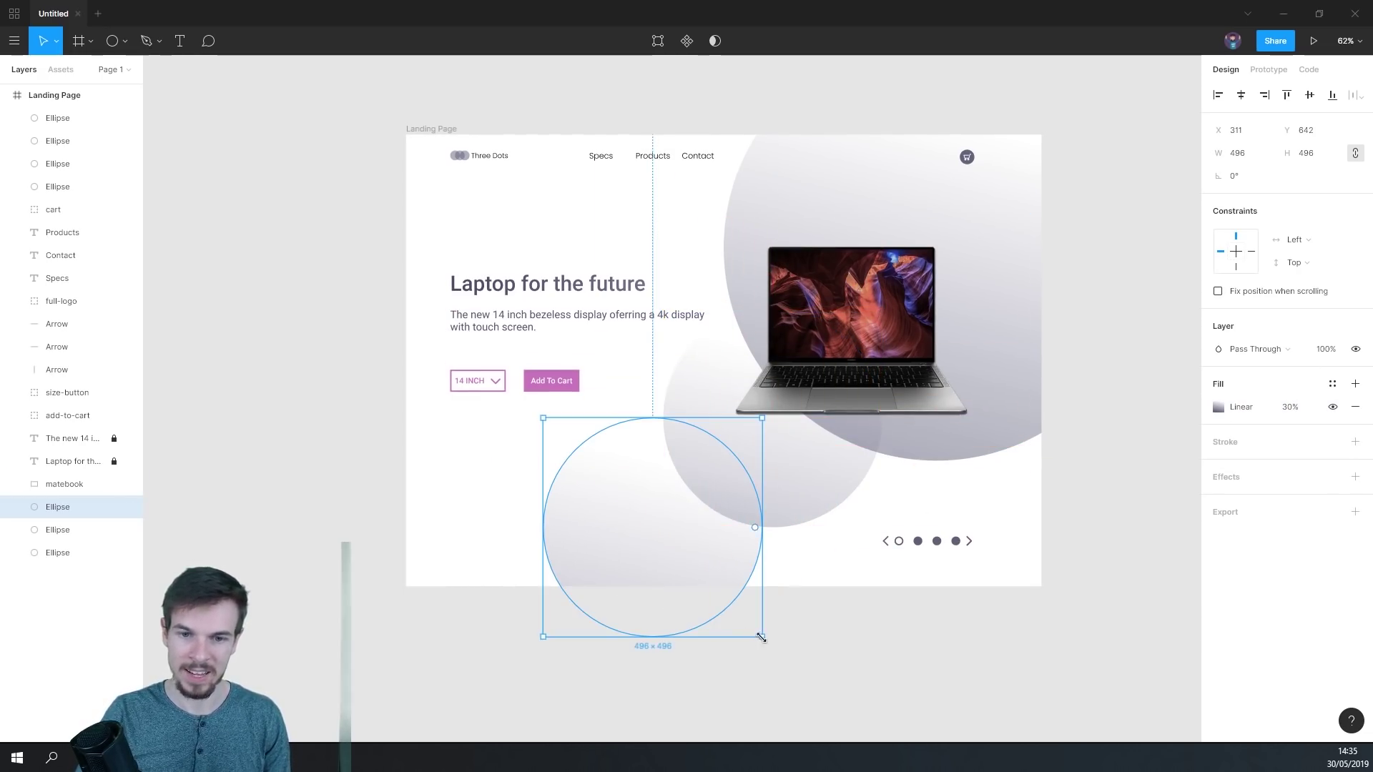
drag(761, 637, 735, 616)
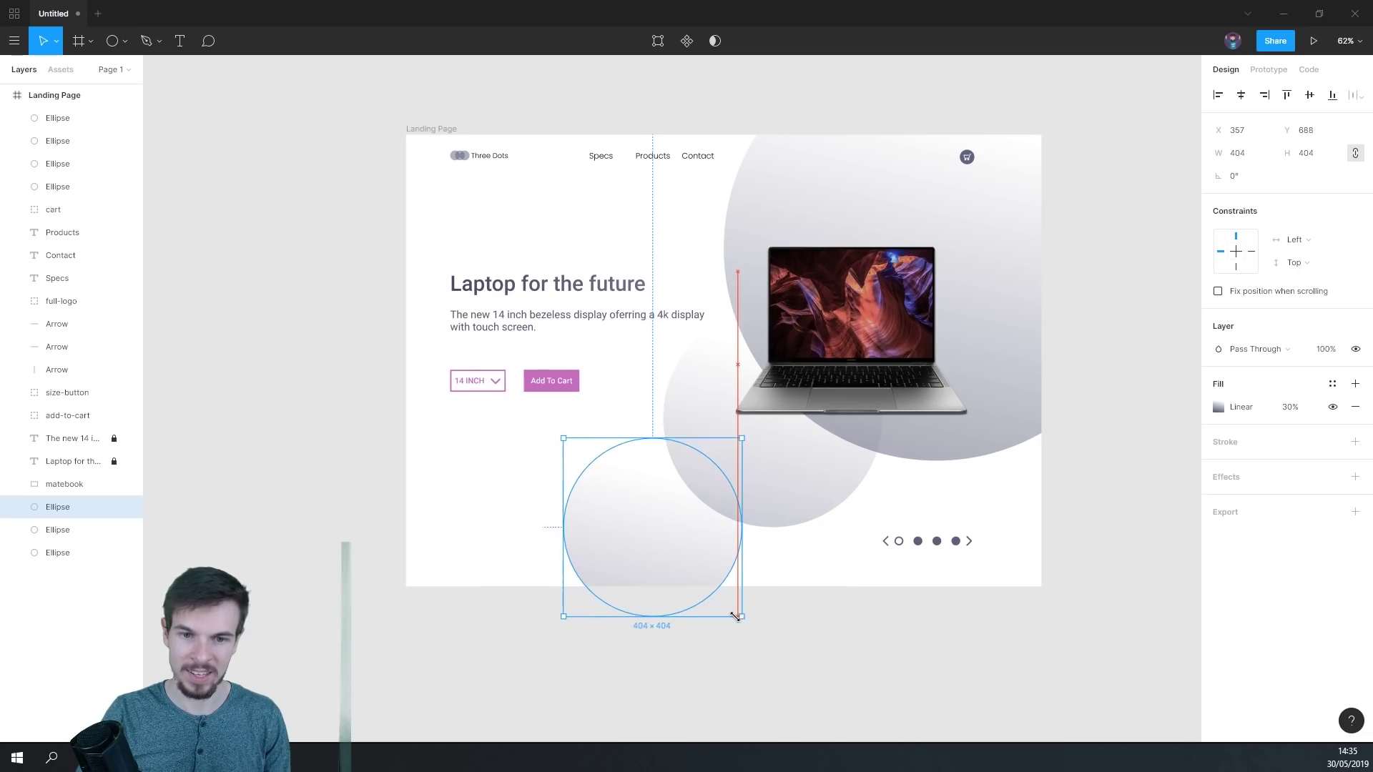
click(1290, 407)
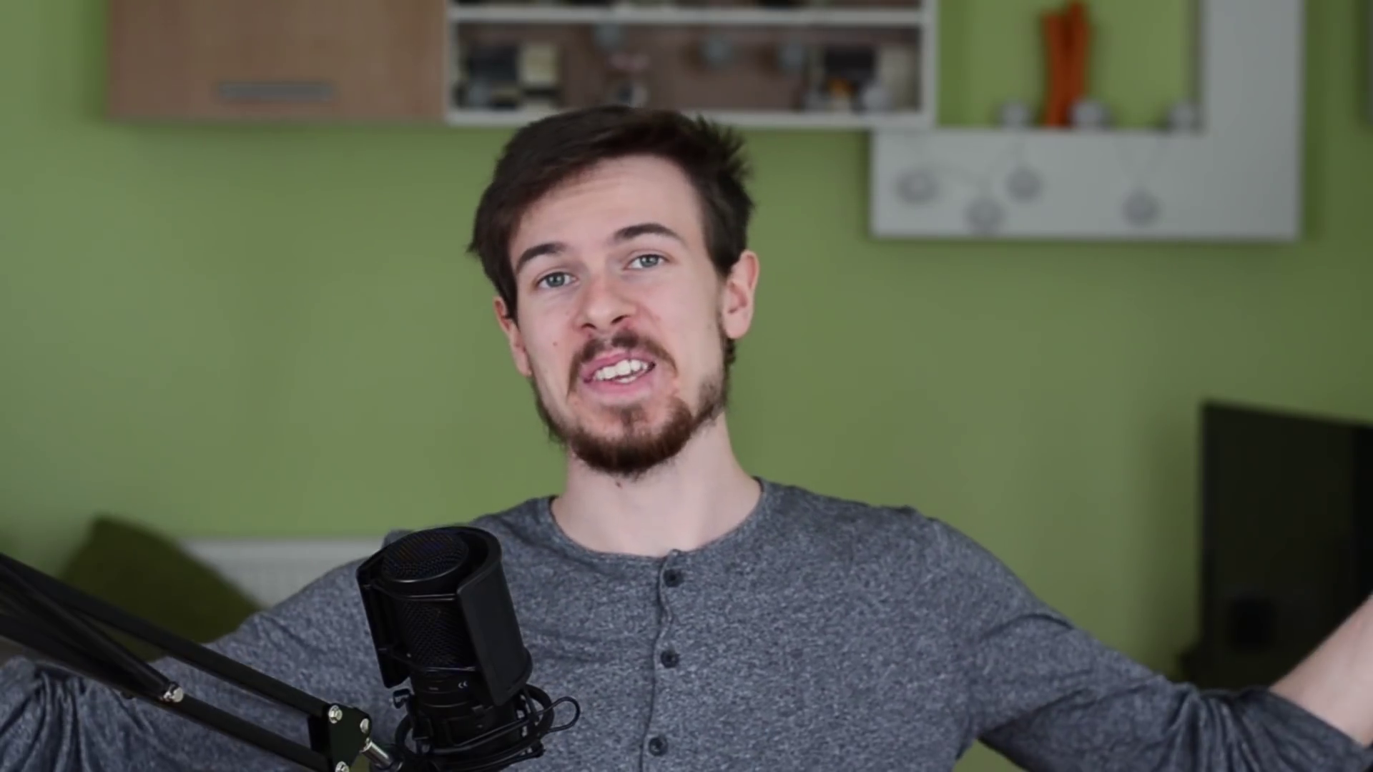